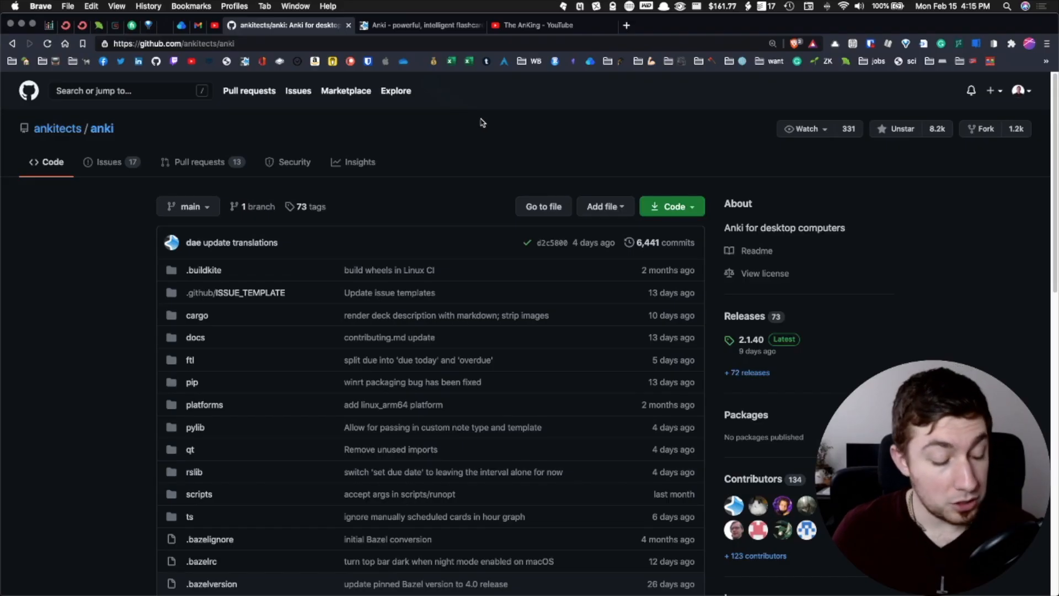
# Examine the ankitects/anki GitHub repository's file list, language breakdown and README.
pyautogui.scroll(-3, 517, 123)
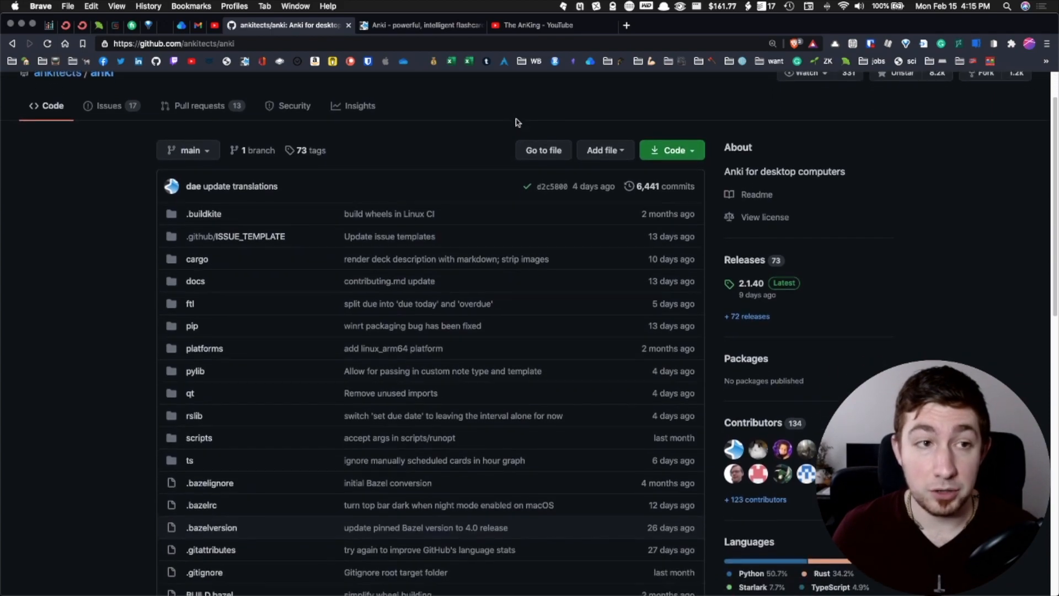
pyautogui.scroll(-5, 517, 123)
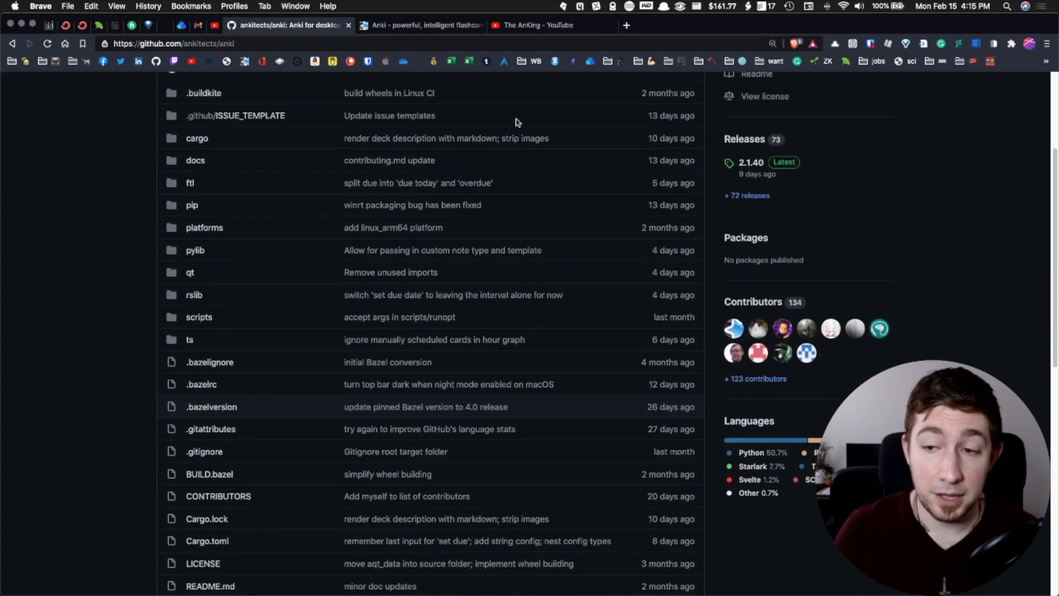
pyautogui.scroll(-6, 517, 123)
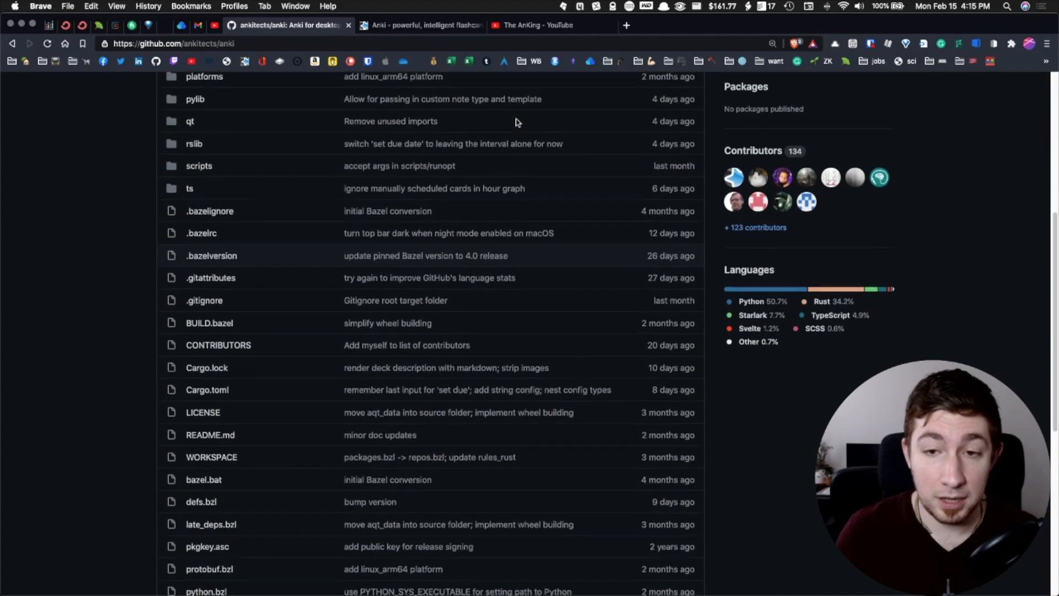
pyautogui.scroll(-3, 517, 122)
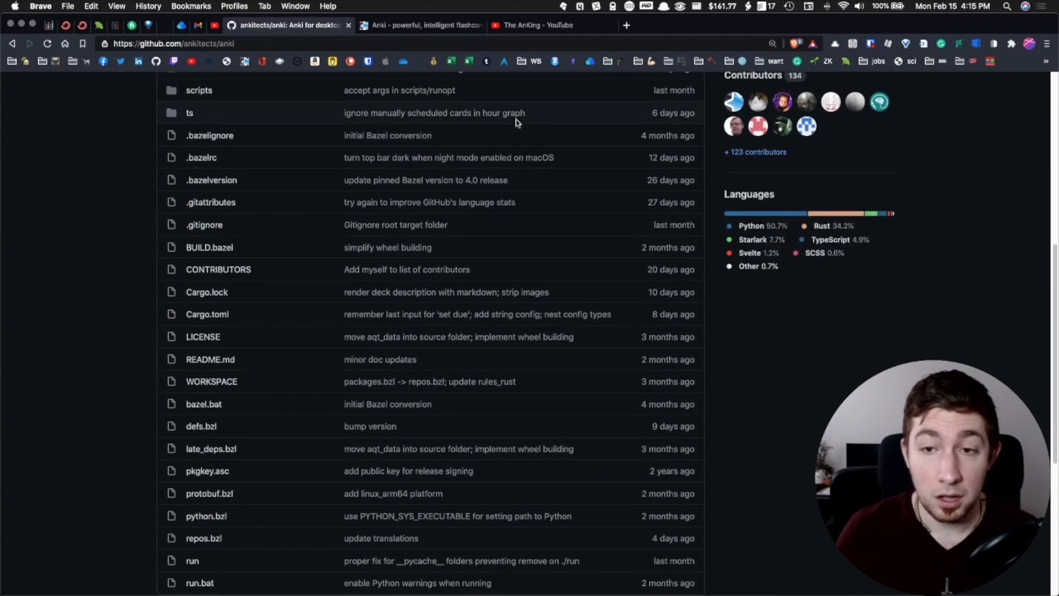
pyautogui.scroll(-3, 615, 142)
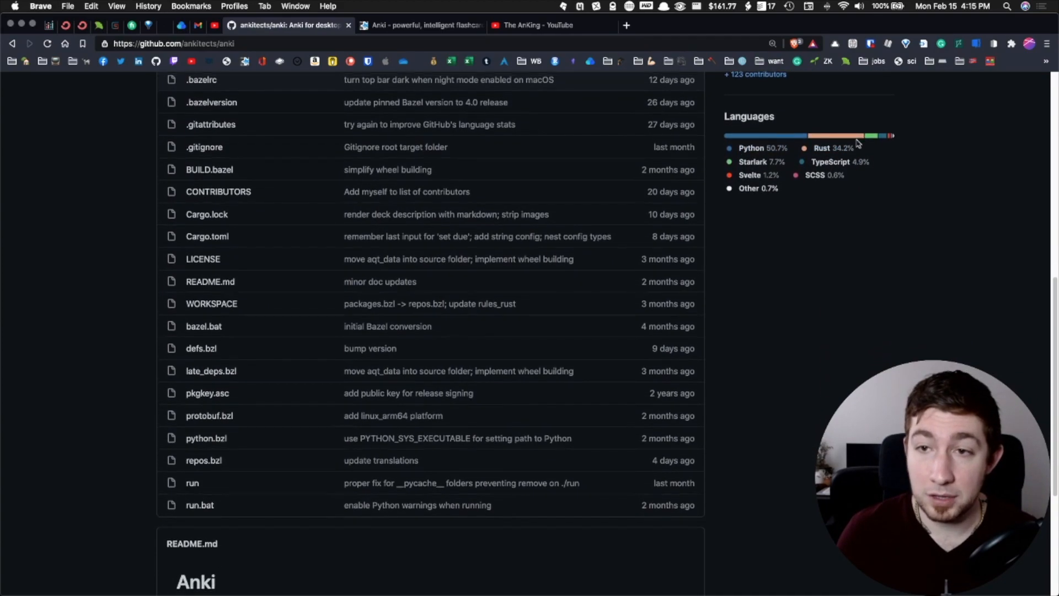
pyautogui.scroll(-6, 705, 189)
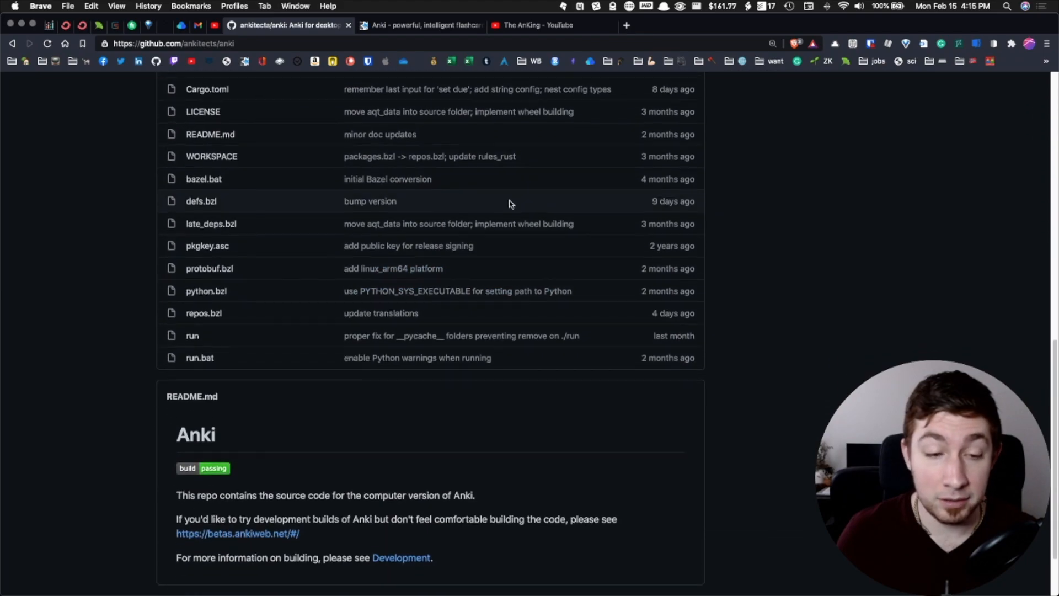
pyautogui.scroll(-3, 509, 204)
pyautogui.scroll(12, 346, 333)
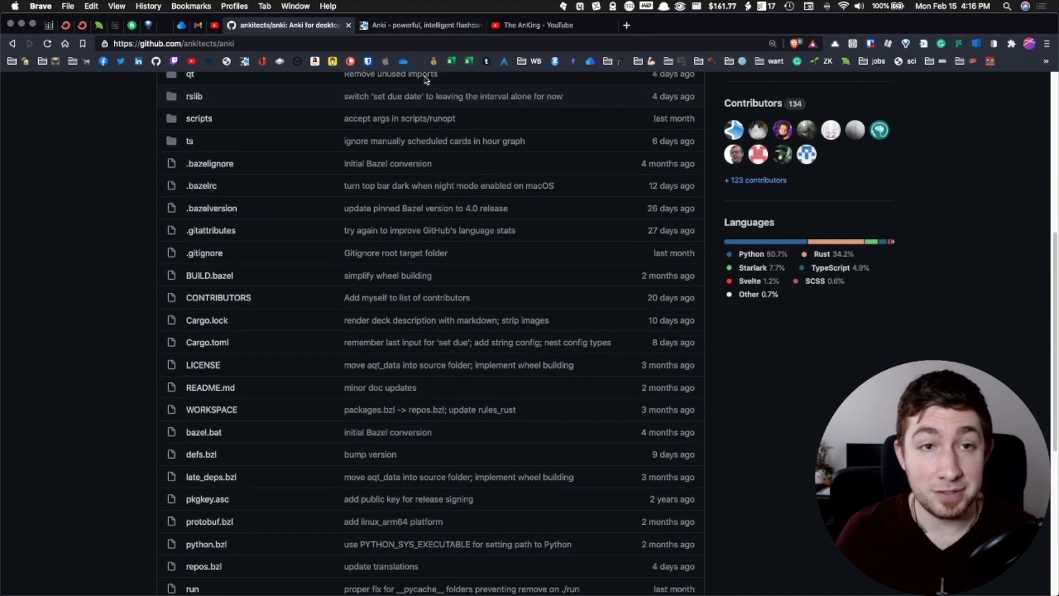
# Switch to the Anki website and review its About, Features and Download Anki sections.
pyautogui.click(420, 25)
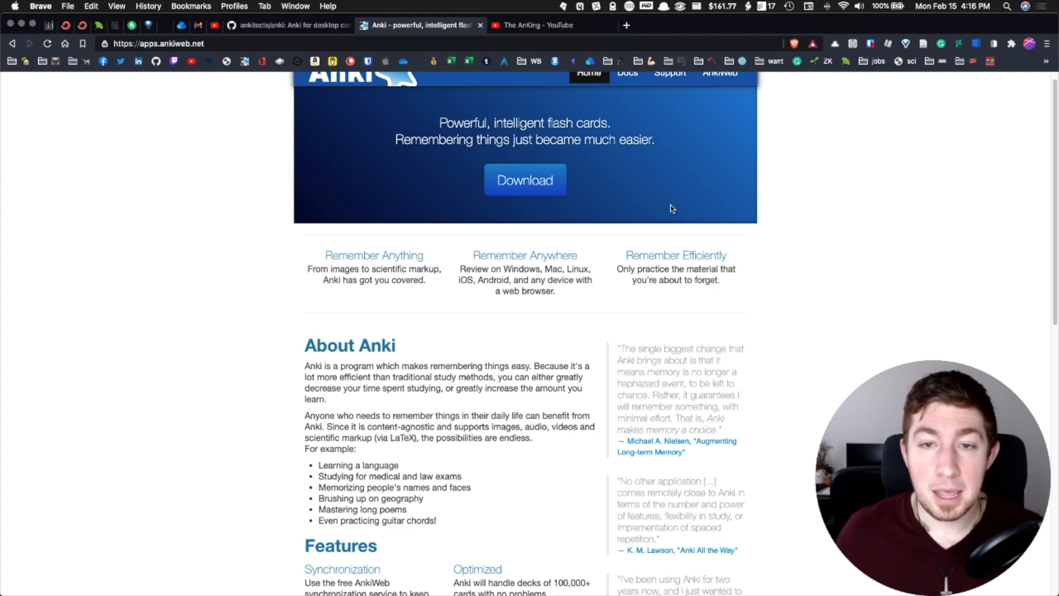
pyautogui.scroll(1, 726, 230)
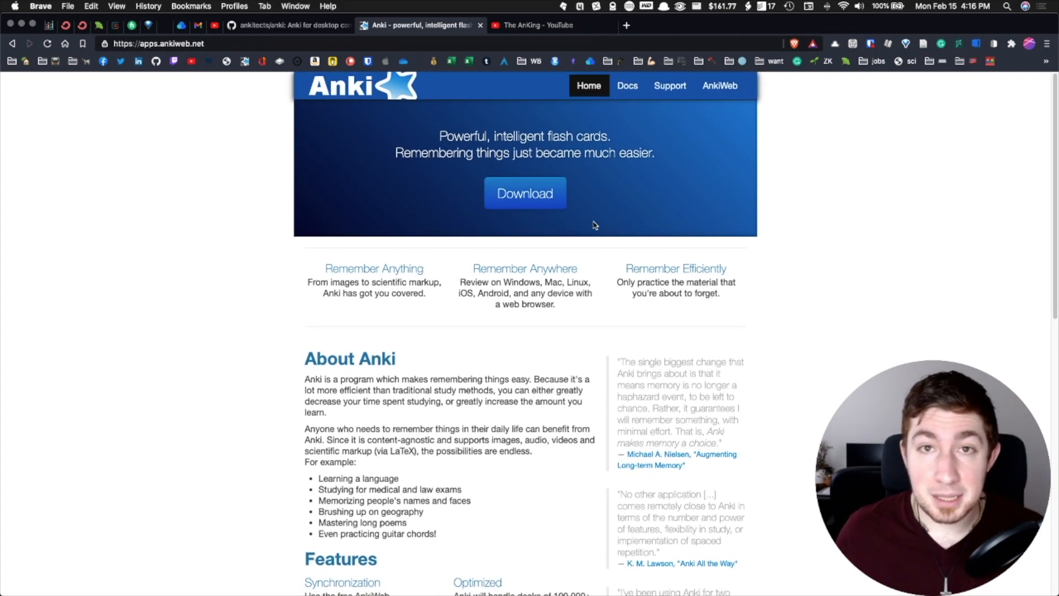
pyautogui.scroll(-5, 594, 225)
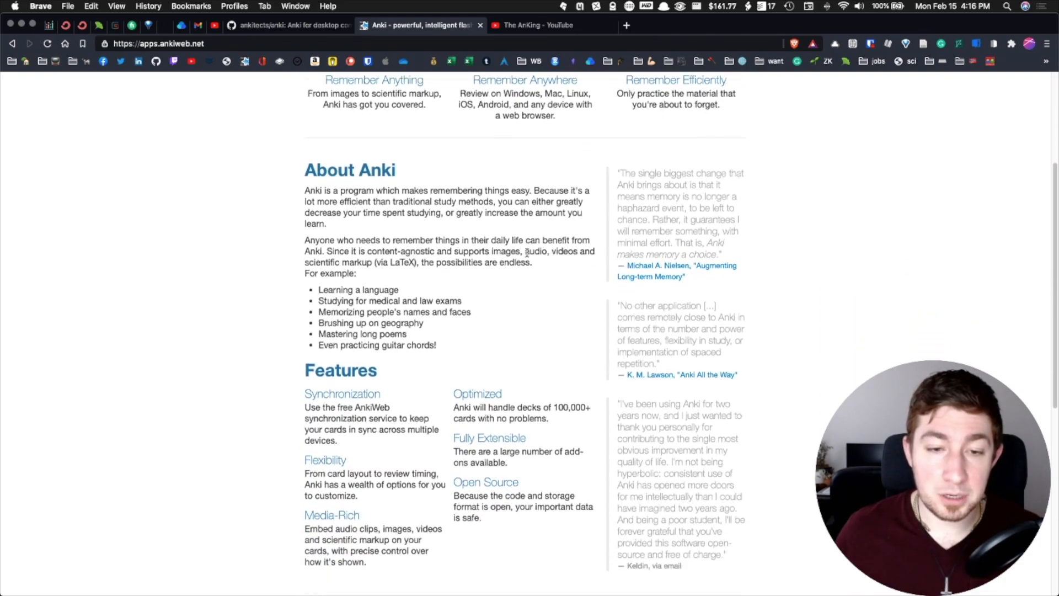
pyautogui.scroll(-6, 518, 254)
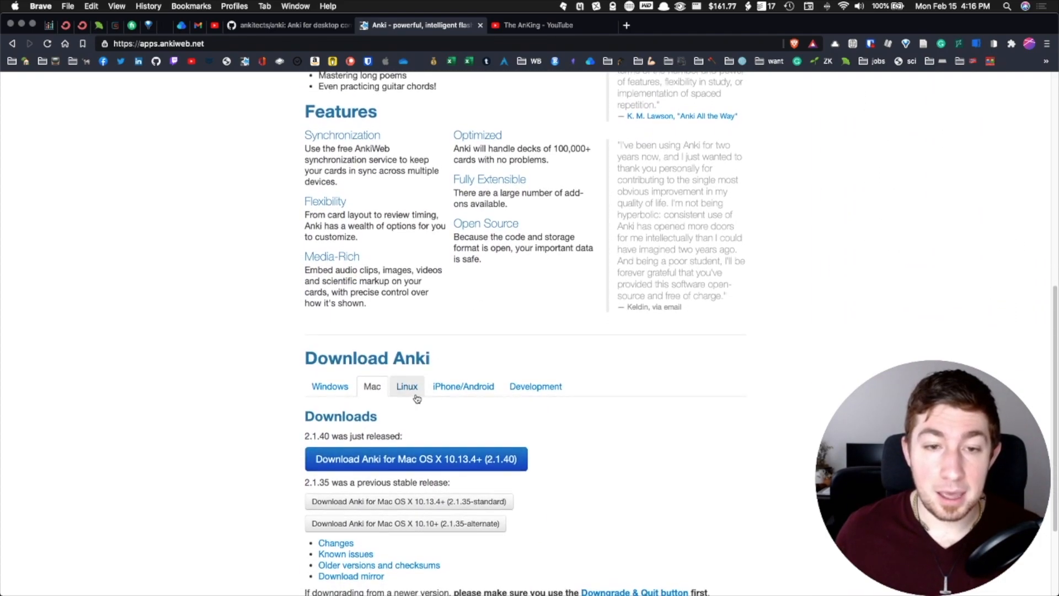
pyautogui.scroll(-2, 453, 311)
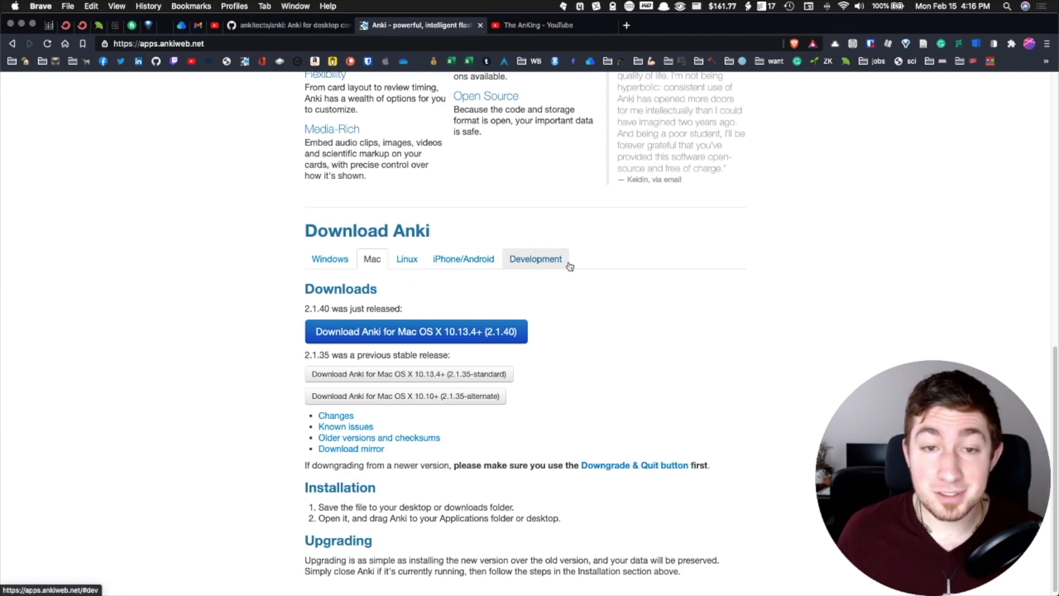
# View the Anki download options for iPhone/Android, Linux, Mac and Windows, and return to the start of the page.
pyautogui.click(479, 263)
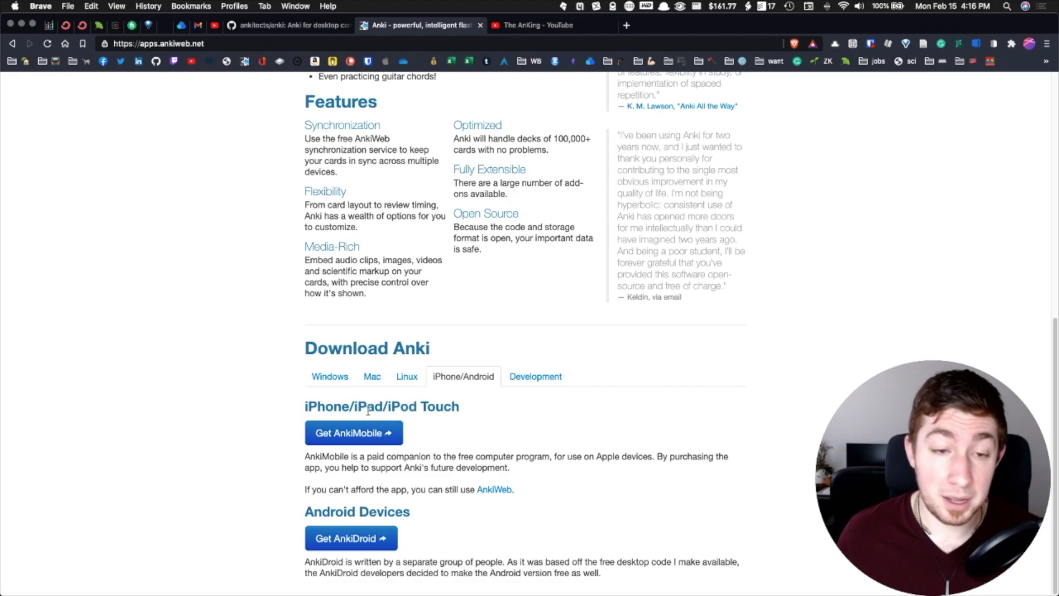
pyautogui.click(407, 376)
pyautogui.click(372, 376)
pyautogui.click(330, 376)
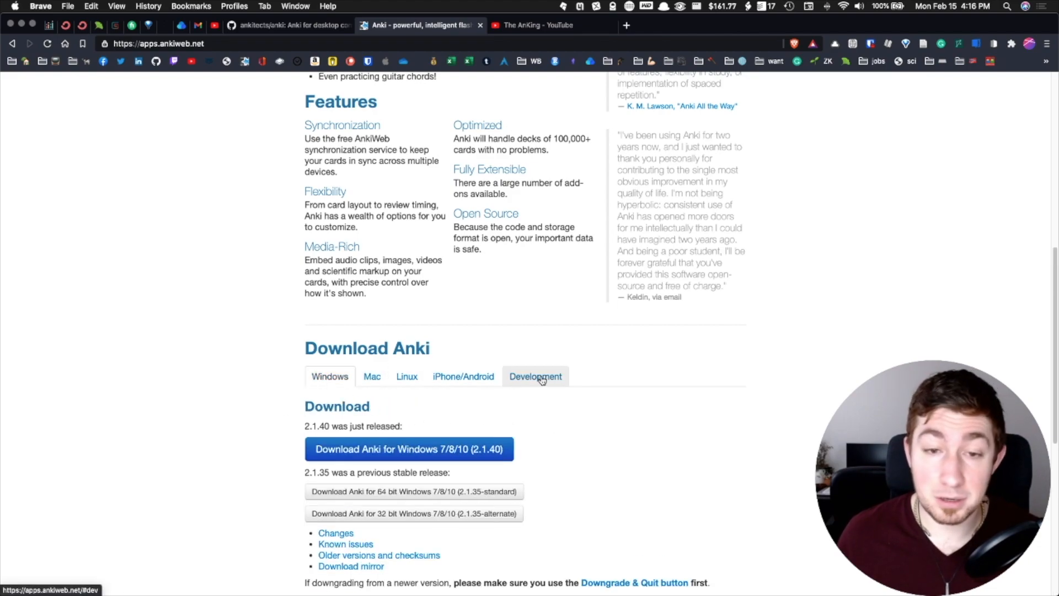
pyautogui.scroll(10, 686, 236)
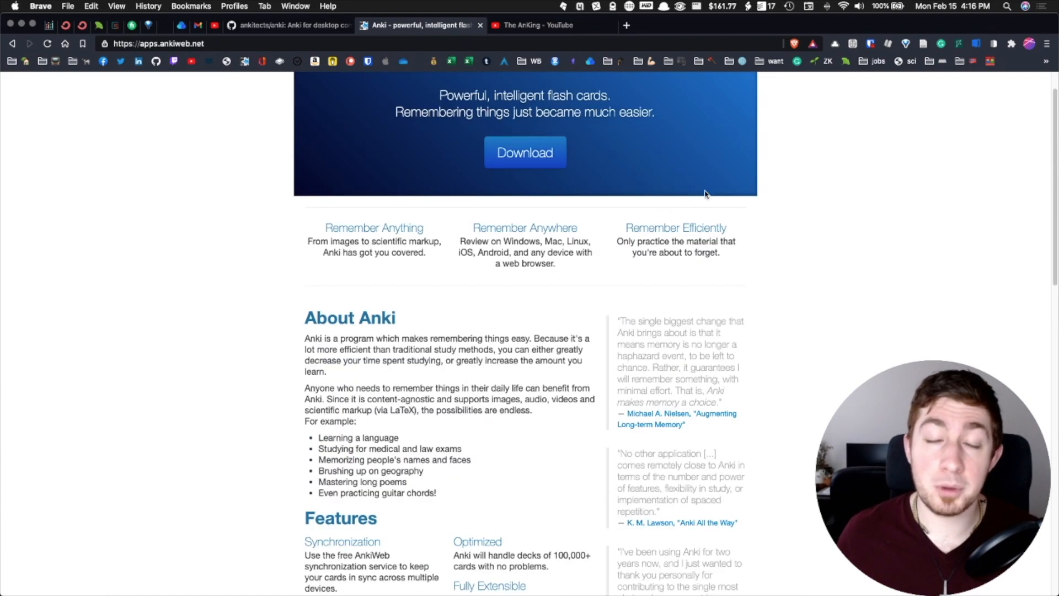
pyautogui.scroll(2, 702, 166)
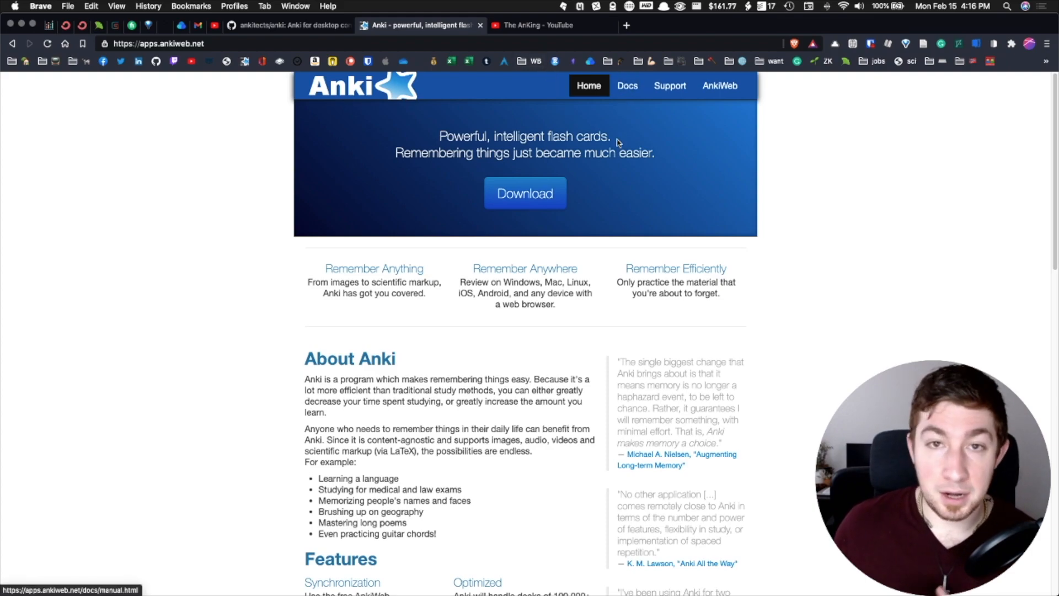
# Switch to The AnKing's YouTube channel and look through its uploaded Anki tutorial videos.
pyautogui.click(556, 26)
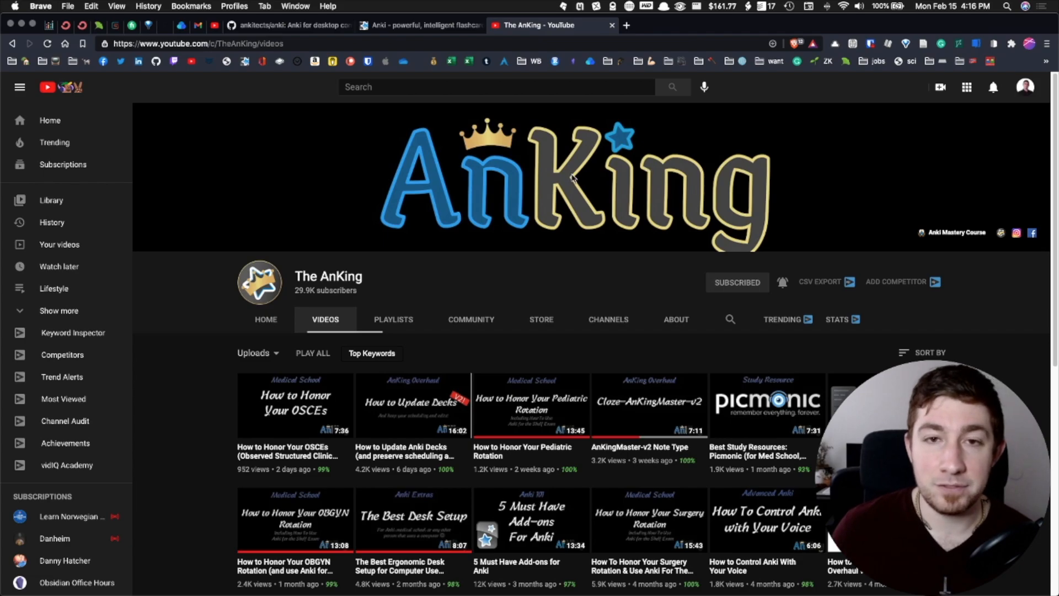
pyautogui.scroll(-3, 574, 183)
pyautogui.scroll(-1, 574, 187)
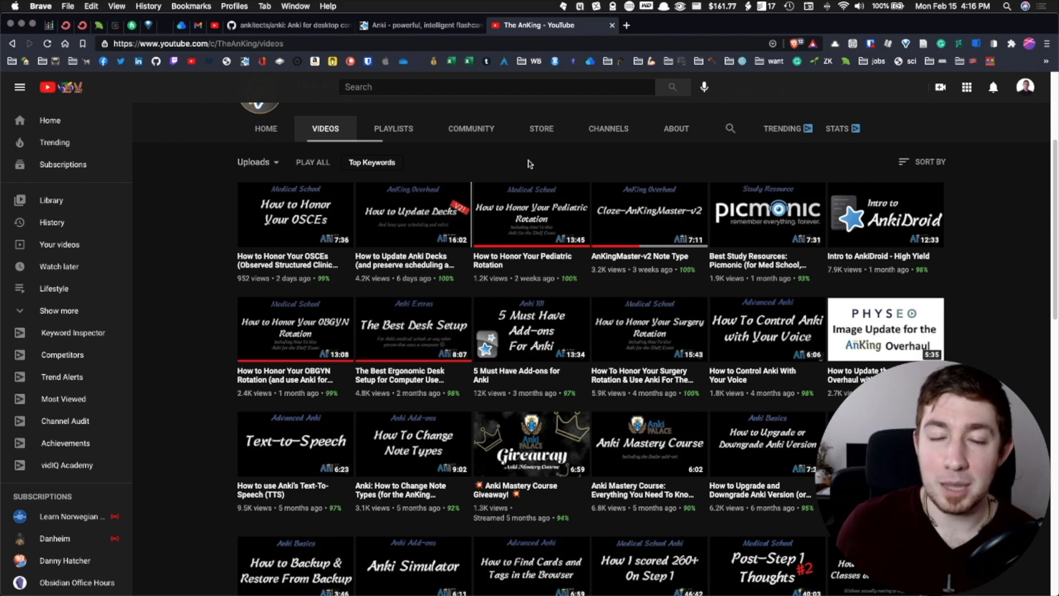
pyautogui.scroll(-1, 565, 162)
pyautogui.scroll(-2, 565, 162)
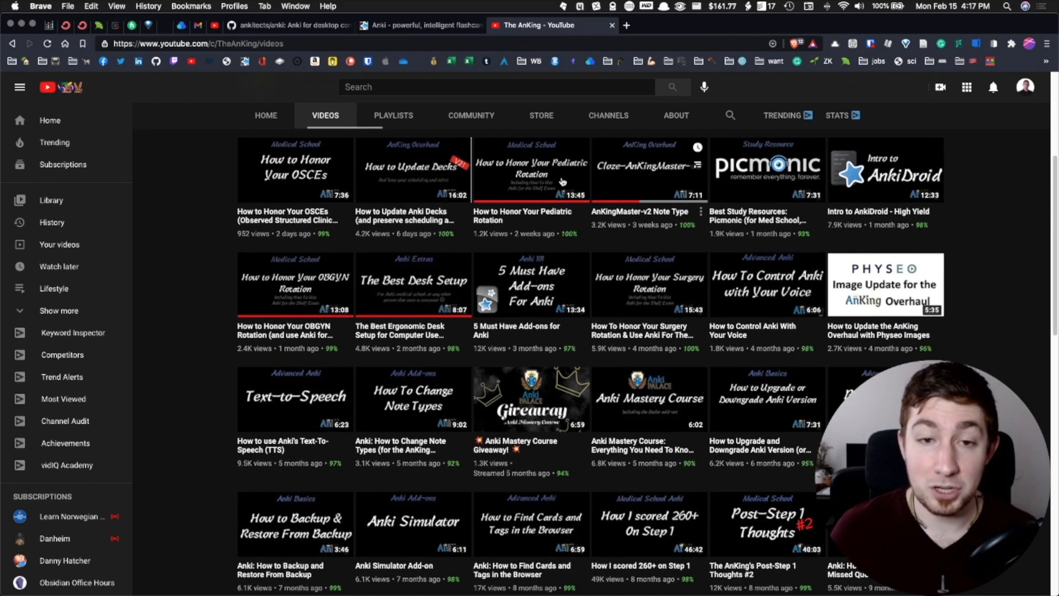
pyautogui.scroll(-6, 904, 261)
pyautogui.scroll(-10, 904, 262)
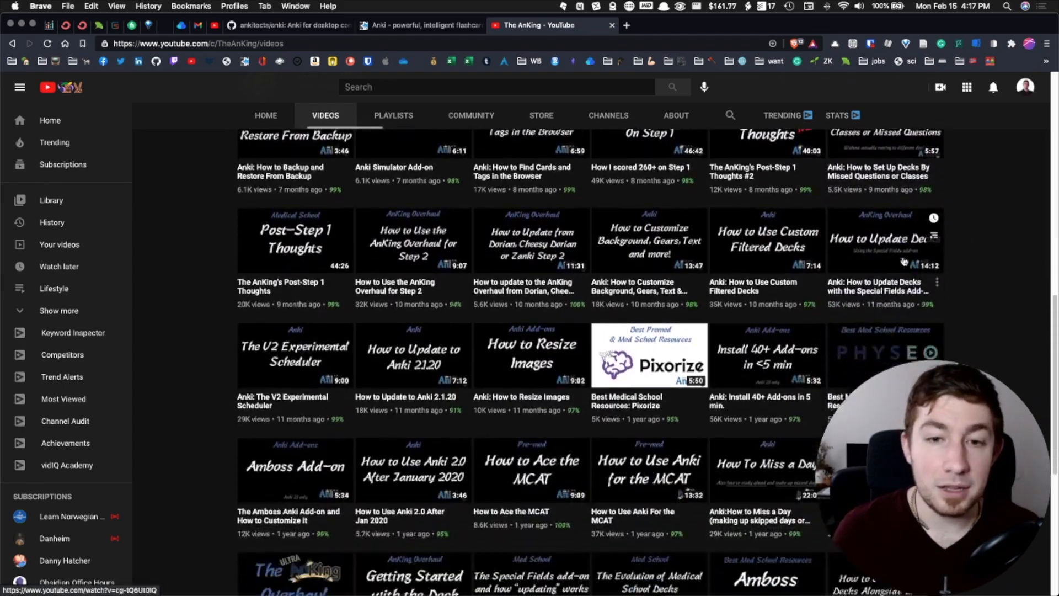
pyautogui.scroll(-17, 969, 265)
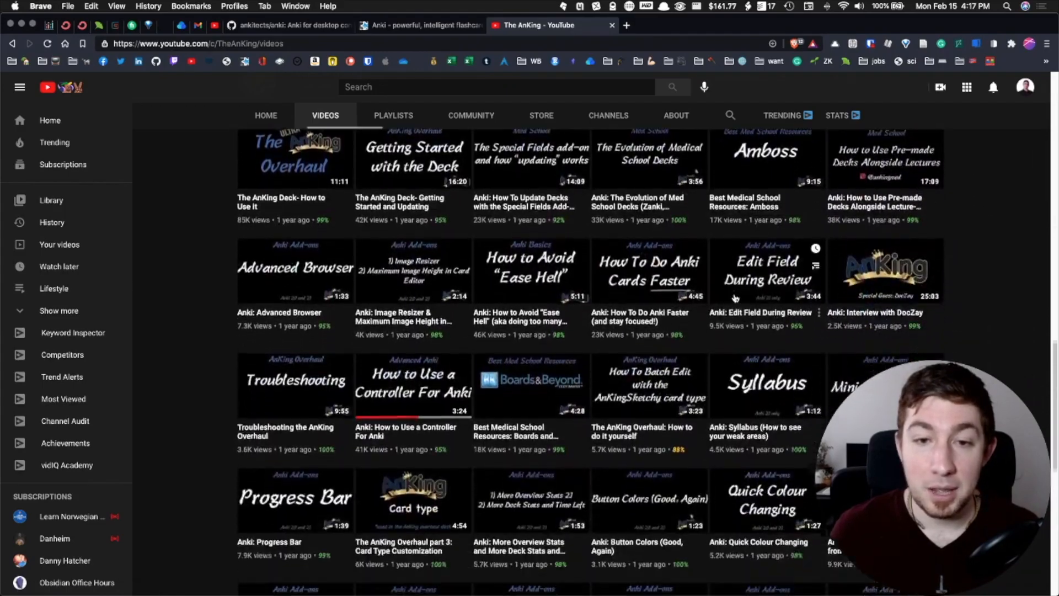
pyautogui.scroll(20, 627, 244)
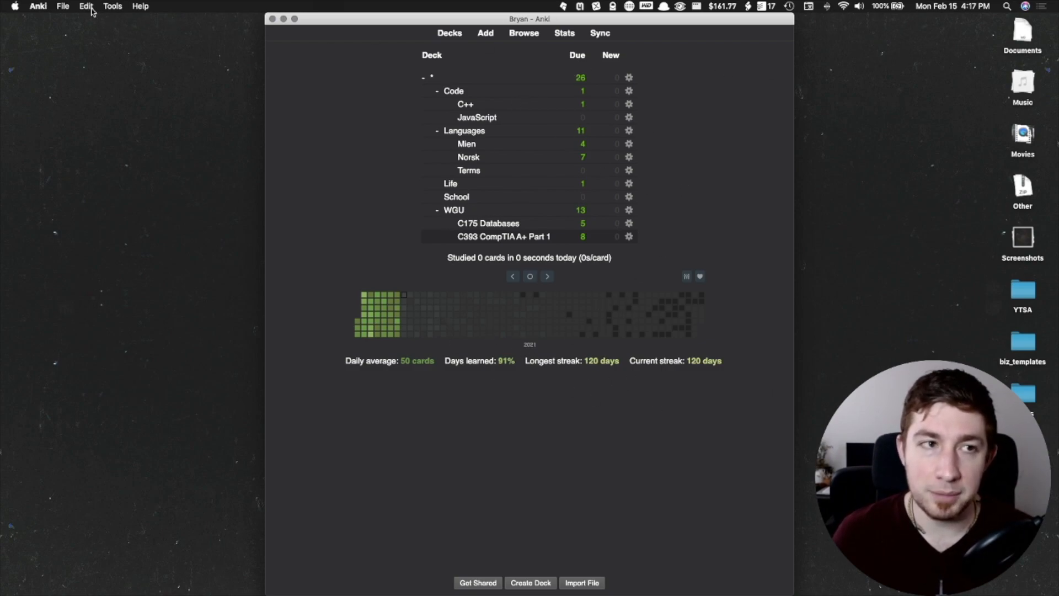
# In Anki, add a new profile named youtube and open it.
pyautogui.click(62, 6)
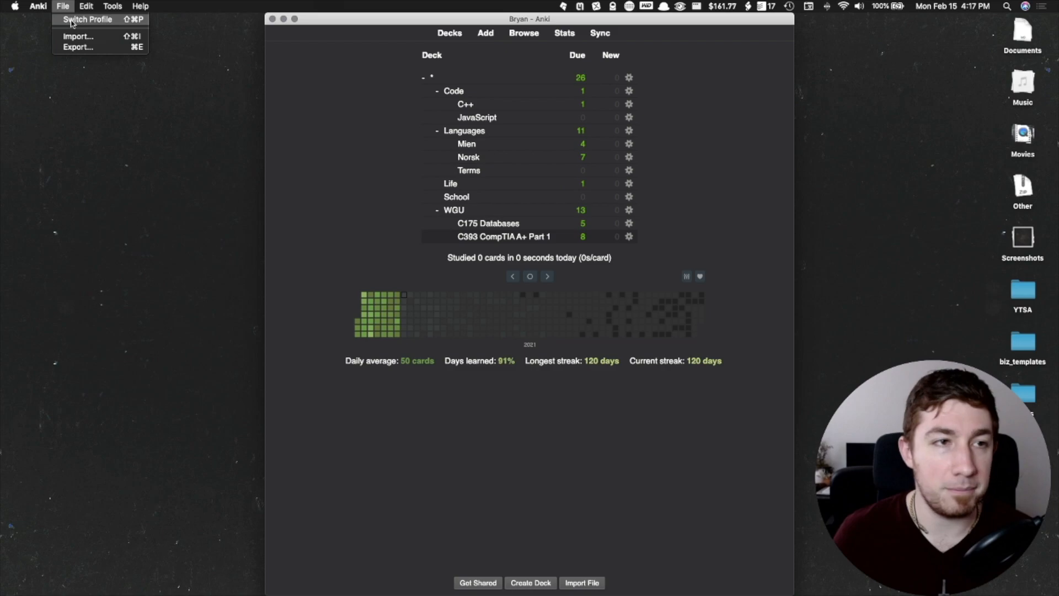
pyautogui.click(71, 22)
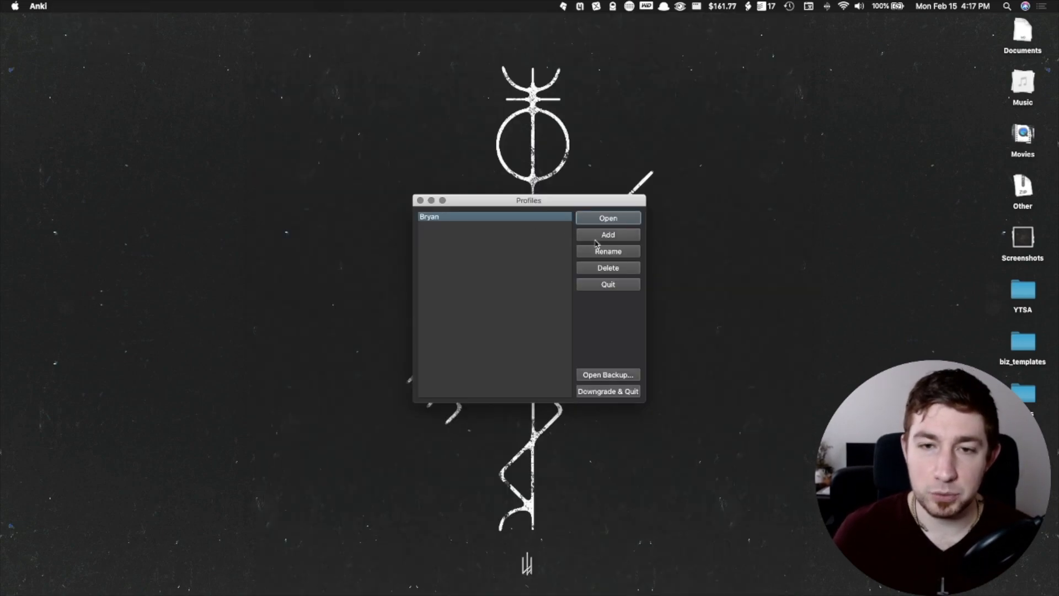
pyautogui.click(610, 236)
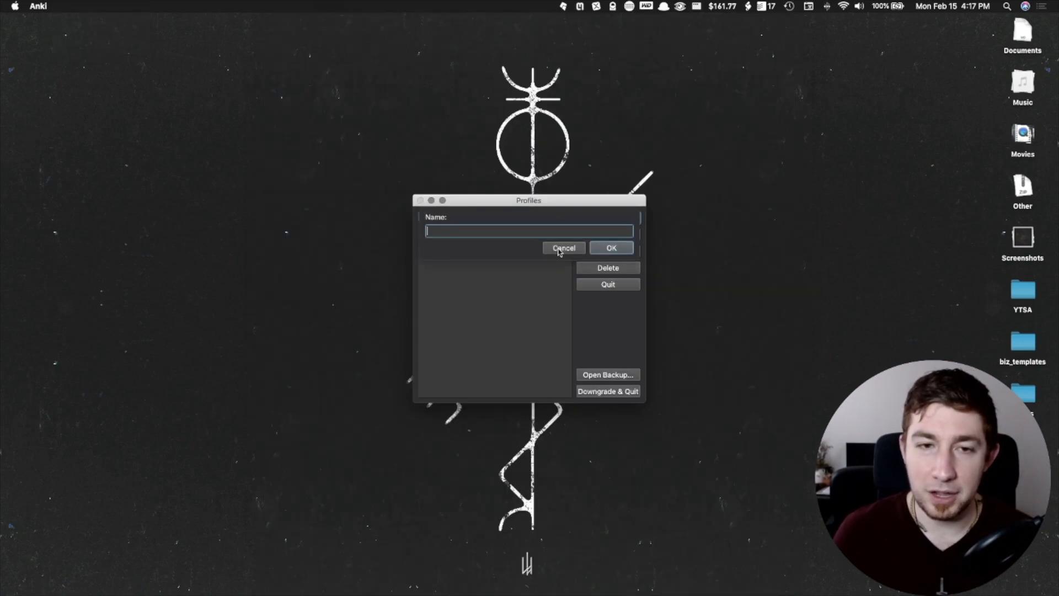
pyautogui.write('youtube')
pyautogui.press('Return')
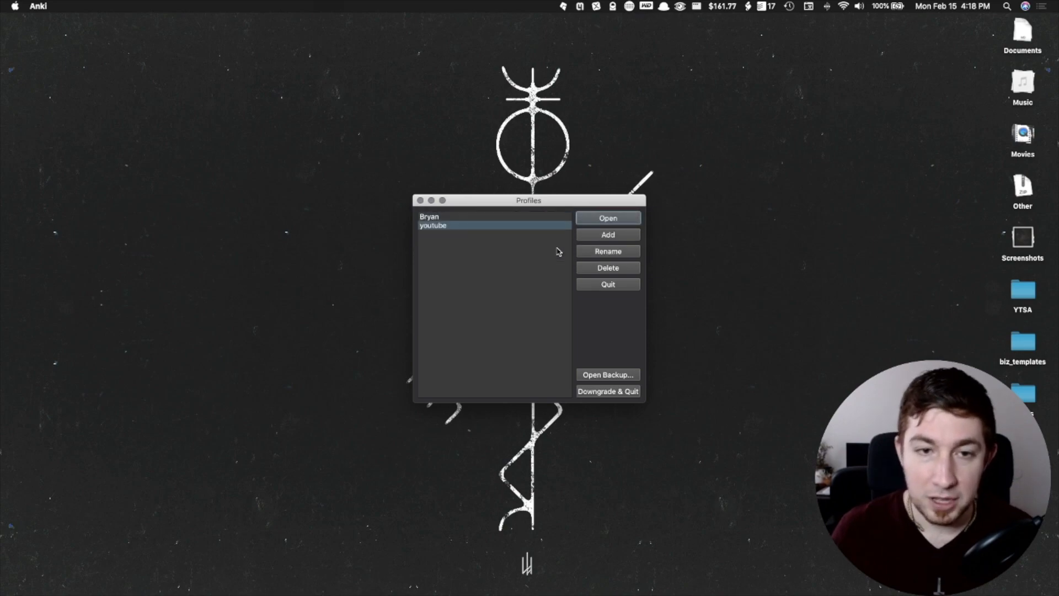
pyautogui.click(619, 216)
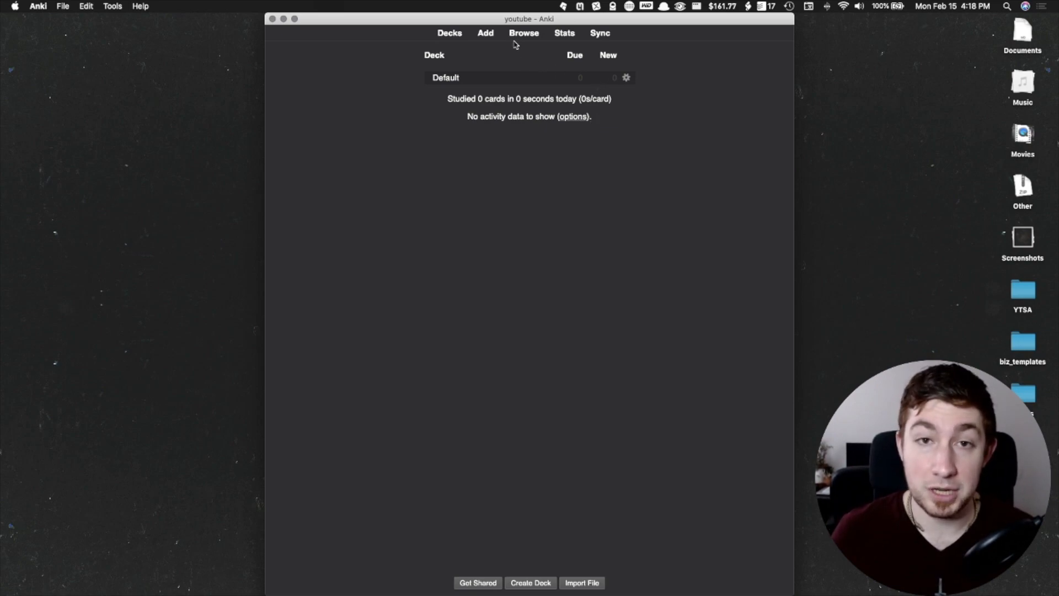
# Open AnkiWeb's add-on catalogue from Anki's add-on installation dialog and look through the Anki 2.1 add-ons.
pyautogui.click(109, 6)
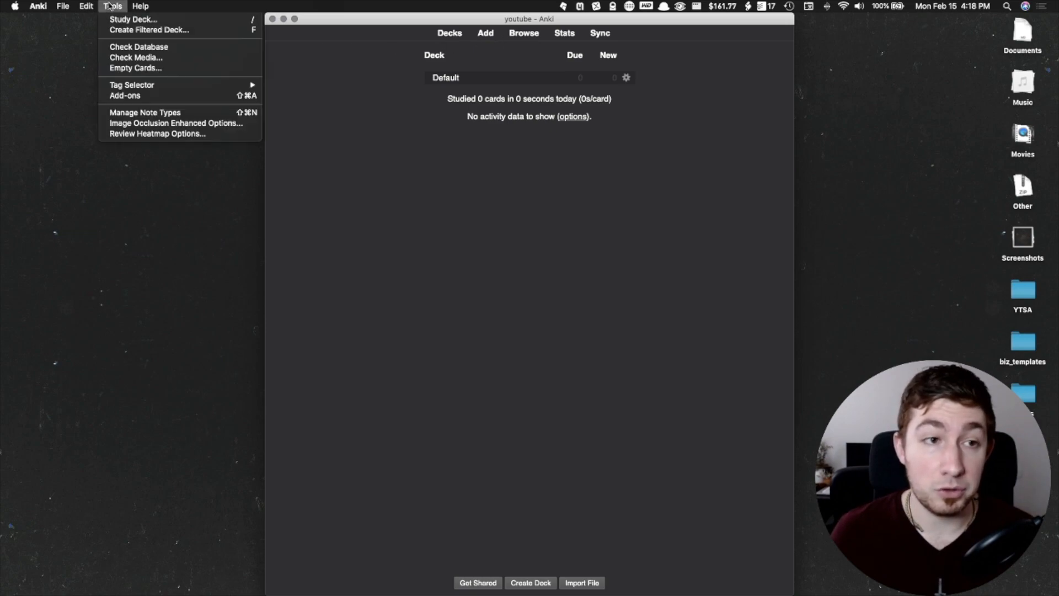
pyautogui.click(126, 95)
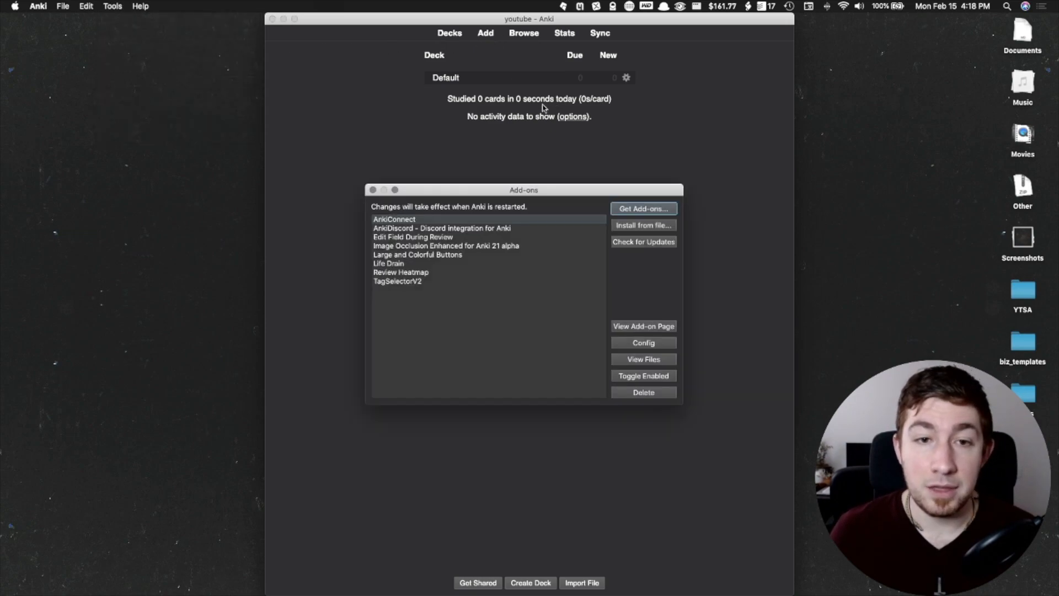
pyautogui.click(651, 211)
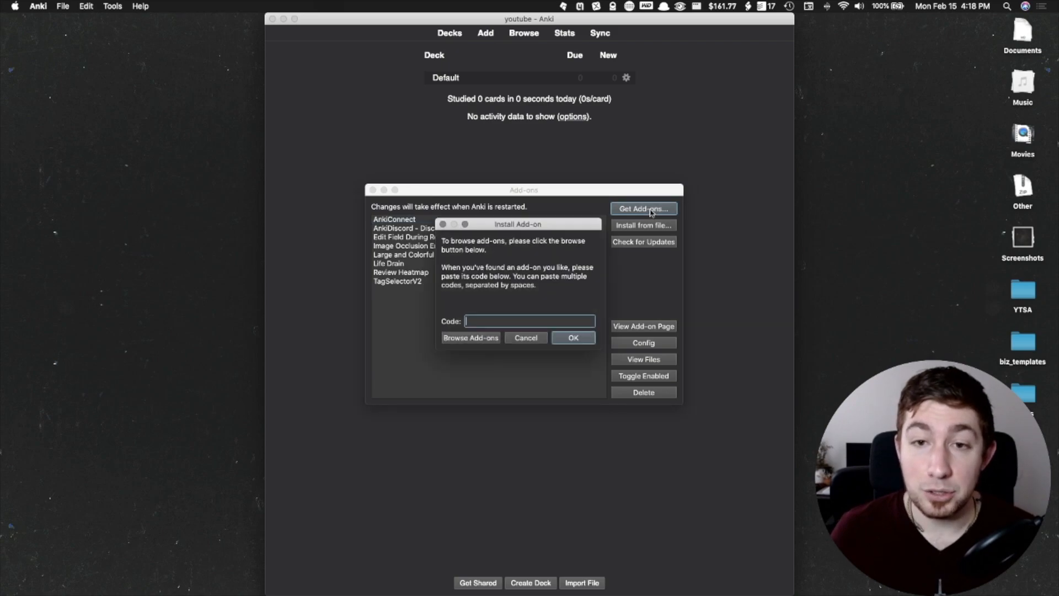
pyautogui.click(473, 338)
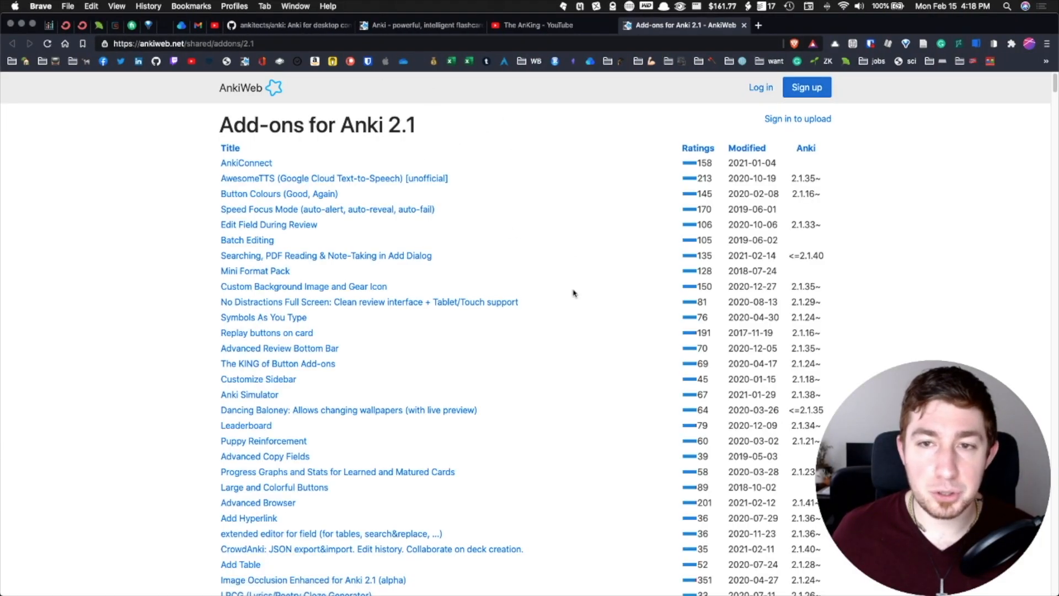
pyautogui.scroll(-10, 687, 291)
pyautogui.scroll(10, 687, 291)
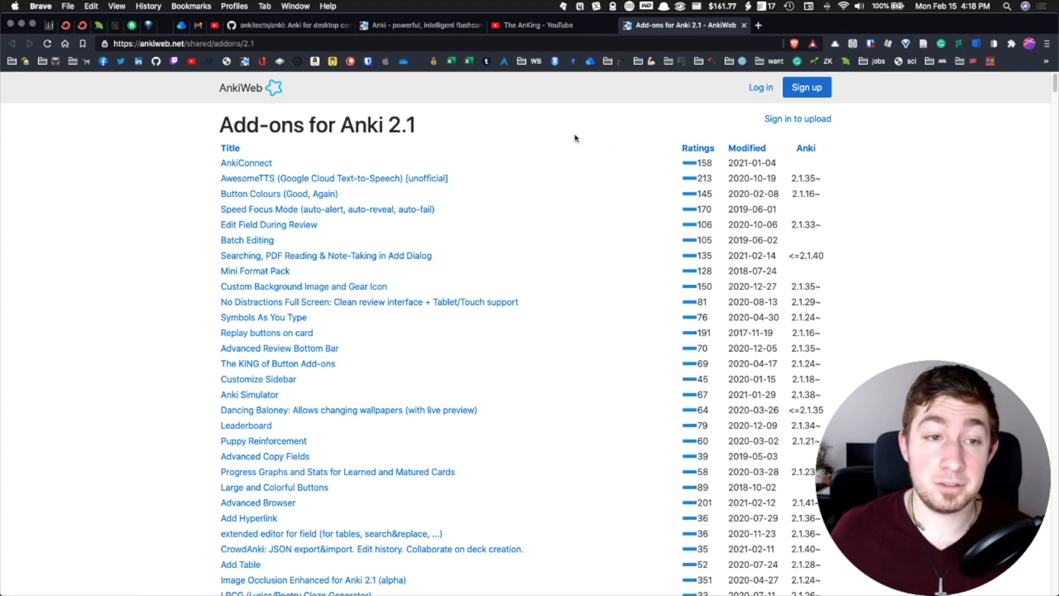
# Return to Anki, dismiss the add-on installation dialog and select AnkiConnect among the installed add-ons.
pyautogui.hotkey('ctrl', 'Up')
pyautogui.click(608, 10)
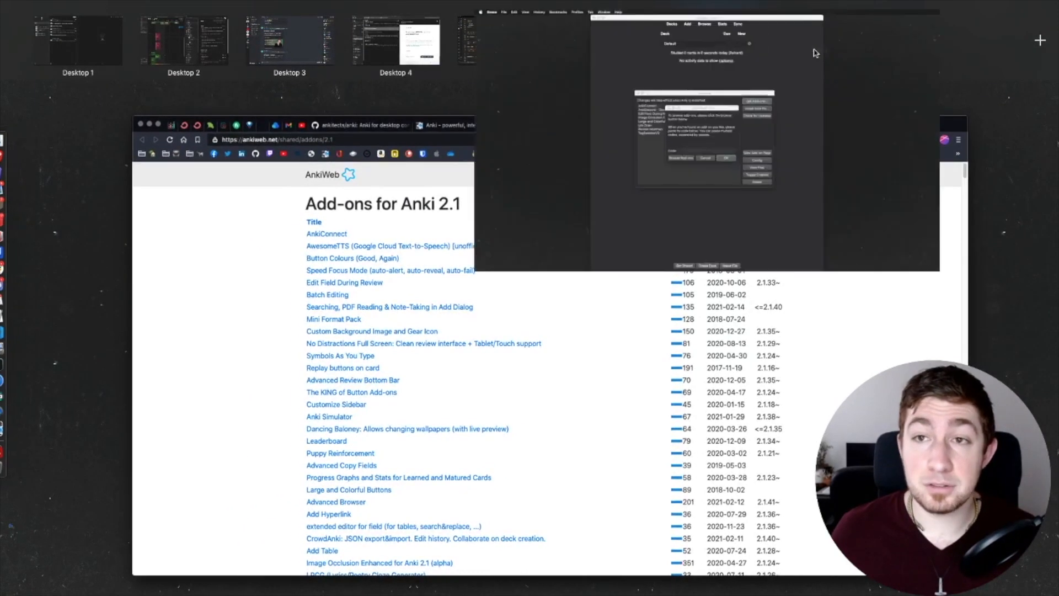
pyautogui.click(535, 338)
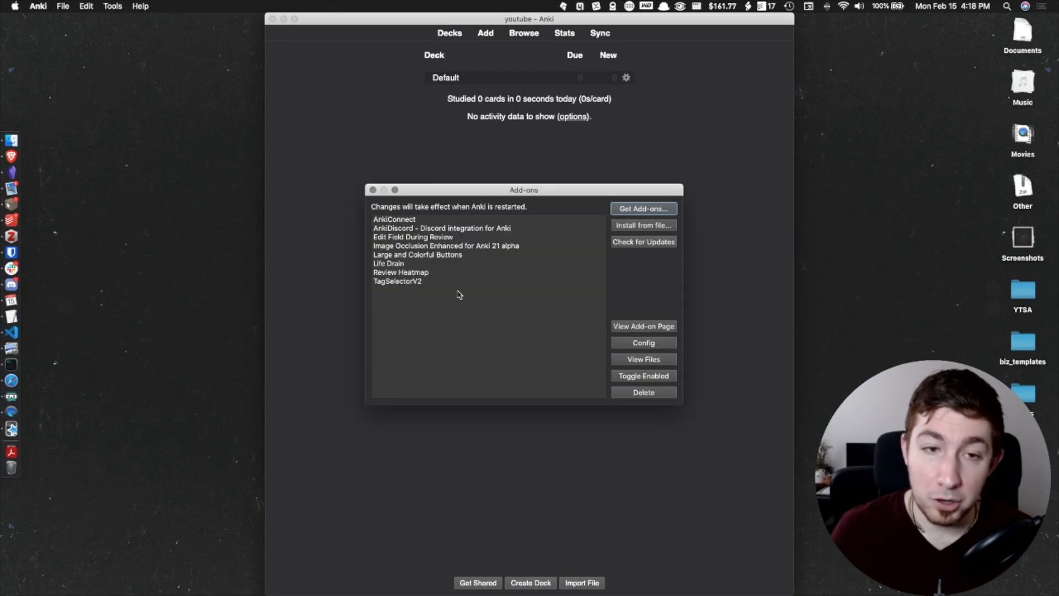
pyautogui.click(410, 220)
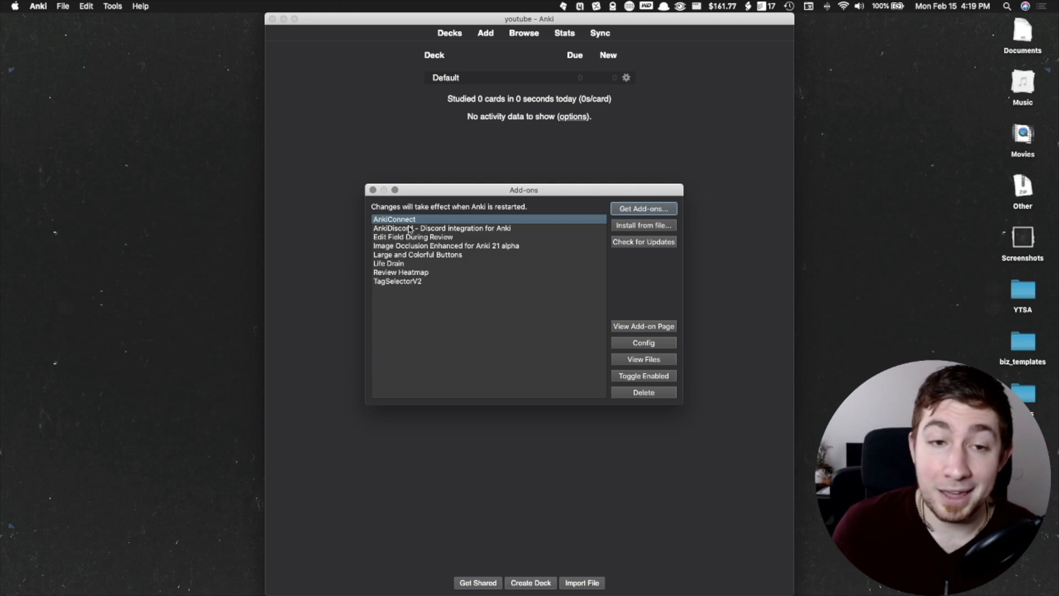
# Go through the installed add-ons from AnkiDiscord to Review Heatmap, then close the add-on list.
pyautogui.click(470, 228)
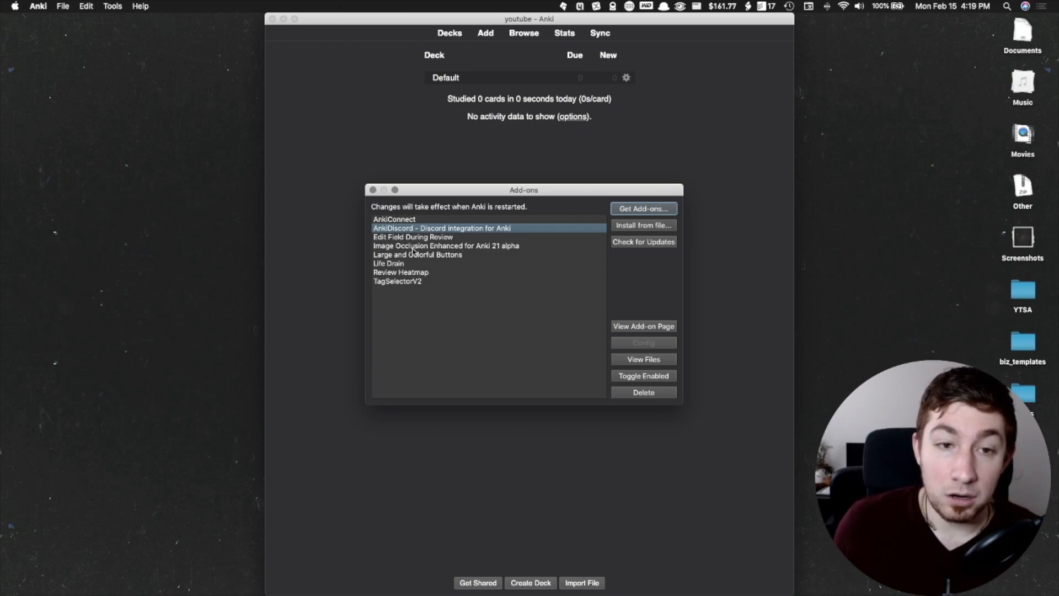
pyautogui.click(462, 247)
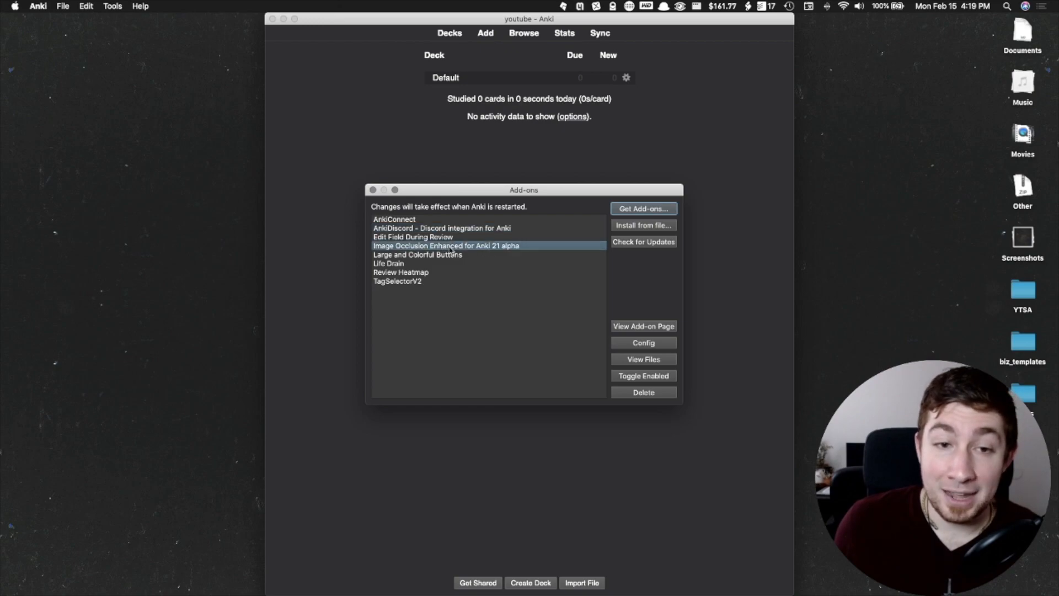
pyautogui.click(419, 238)
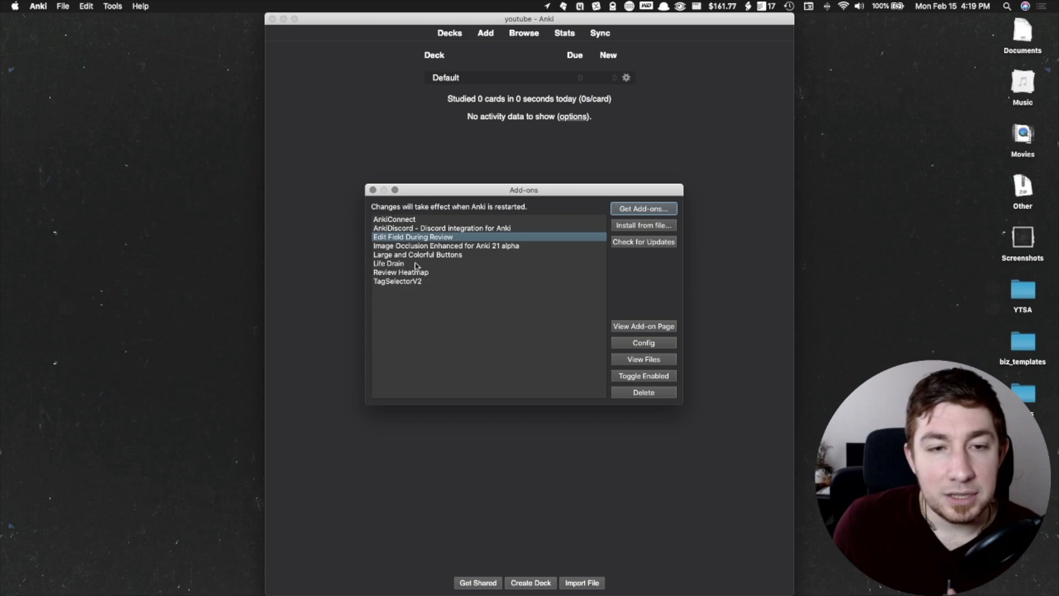
pyautogui.click(393, 264)
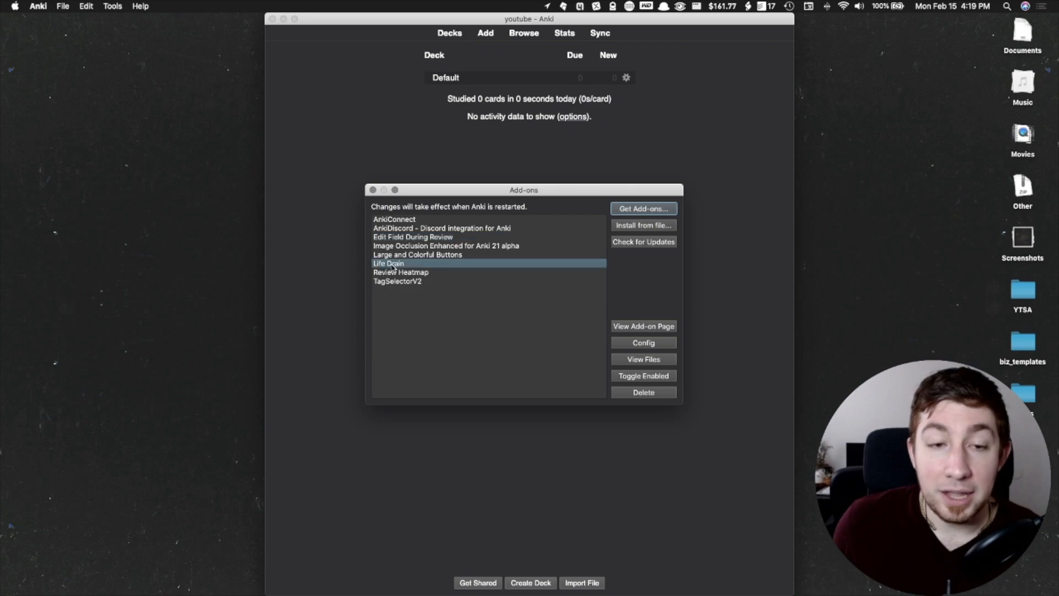
pyautogui.click(425, 272)
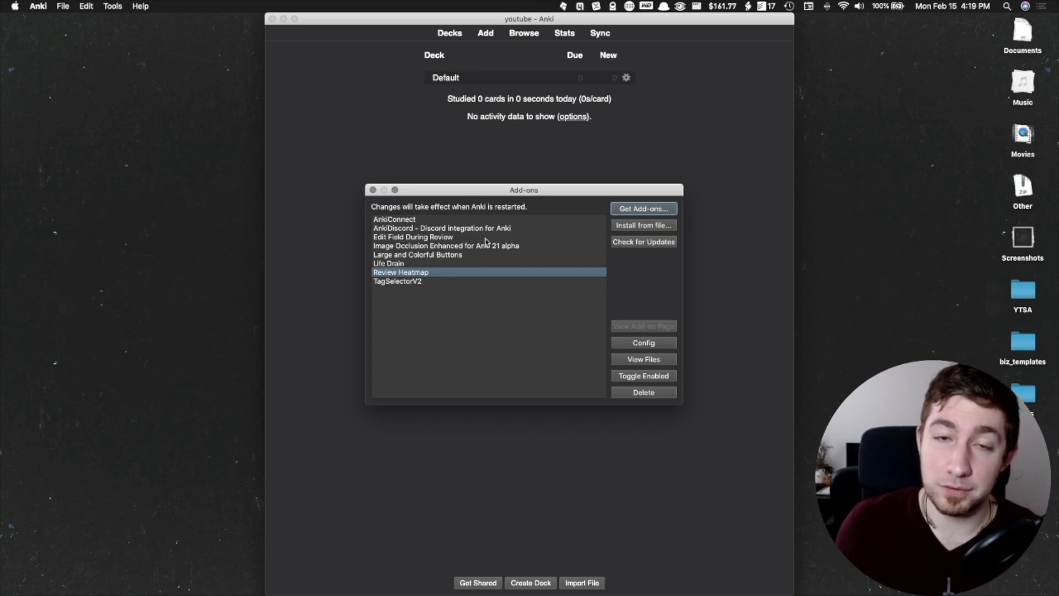
pyautogui.click(373, 190)
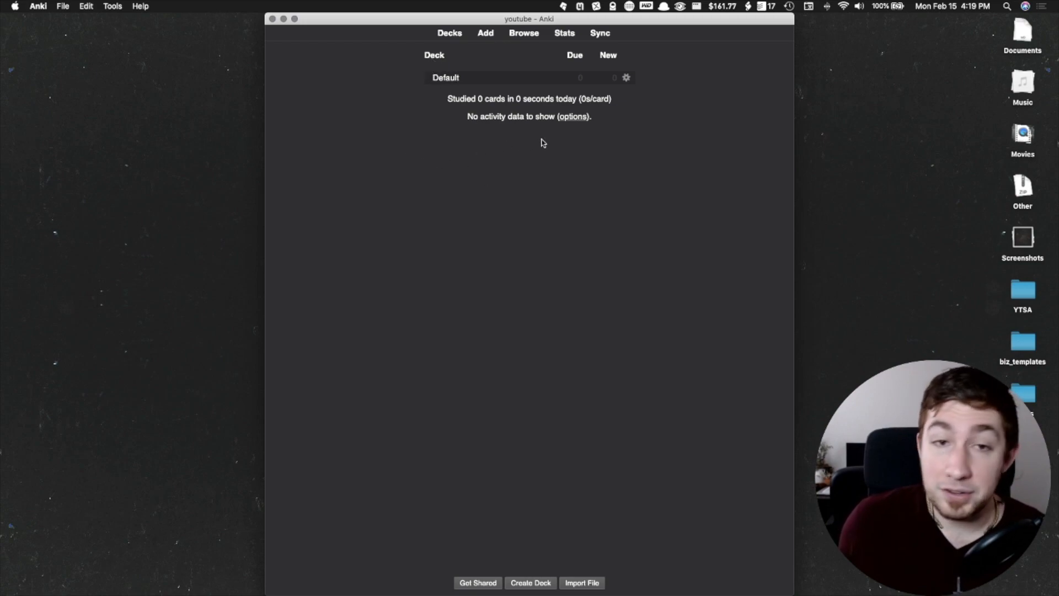
# Create two decks named obsidian and spaced repetition.
pyautogui.click(539, 588)
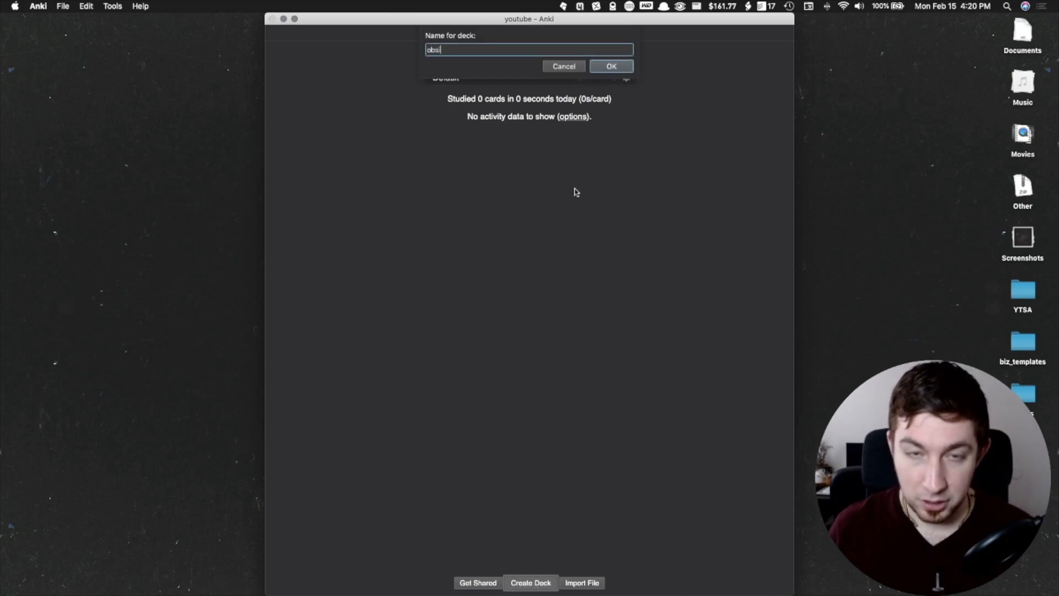
pyautogui.press('Return')
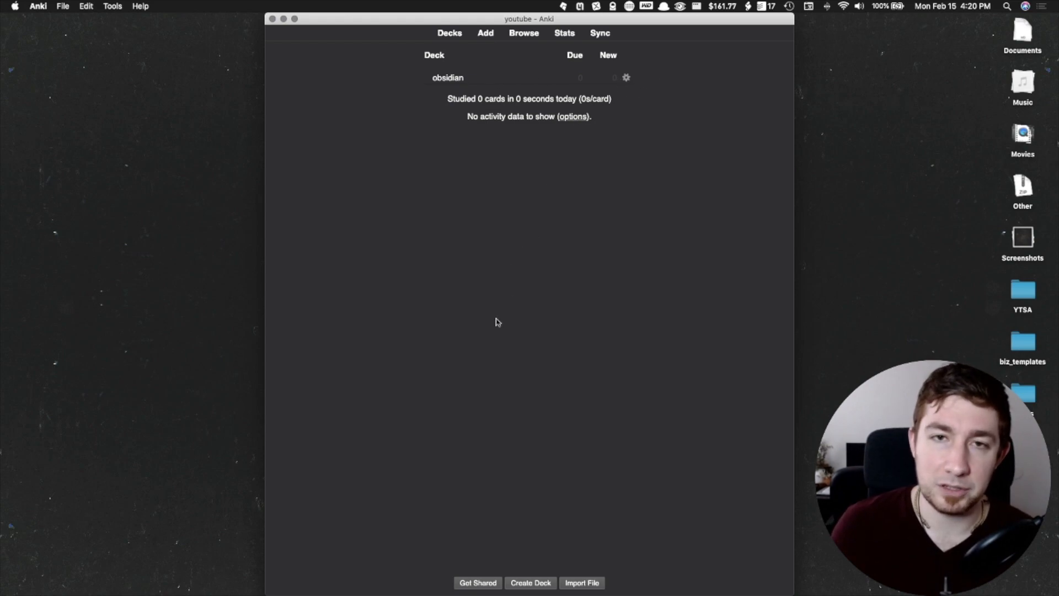
pyautogui.click(537, 581)
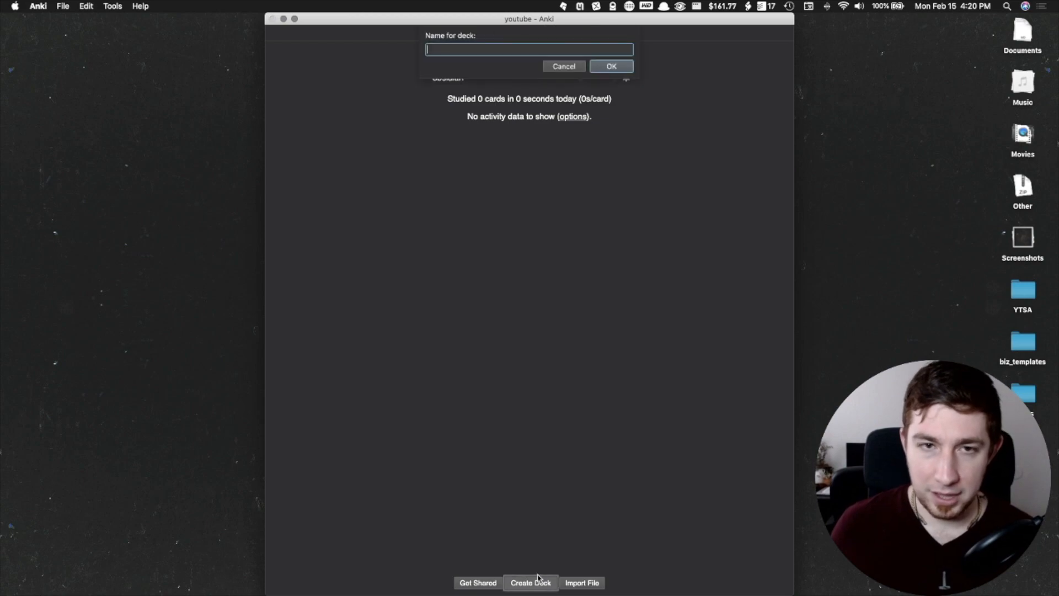
pyautogui.write('spac')
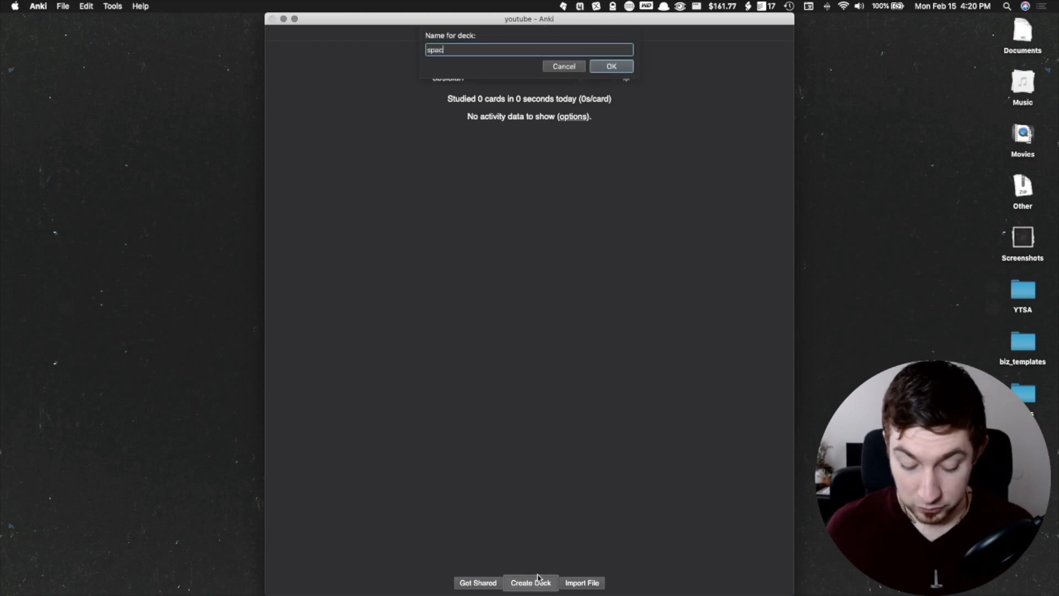
pyautogui.write('ed repetition')
pyautogui.press('Return')
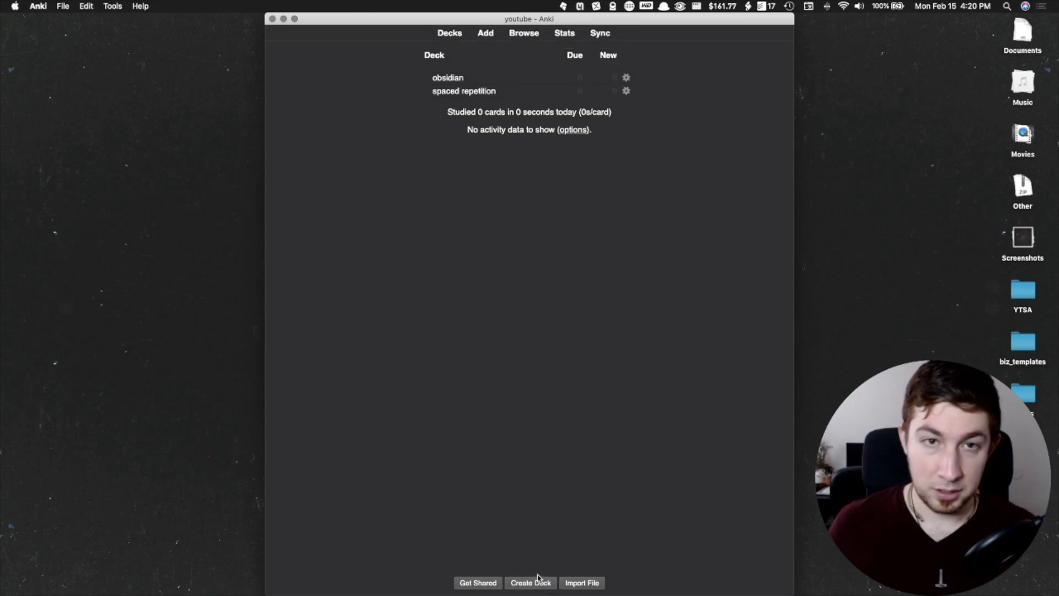
# Start a new note from the spaced repetition deck and set its note type to Basic.
pyautogui.click(466, 93)
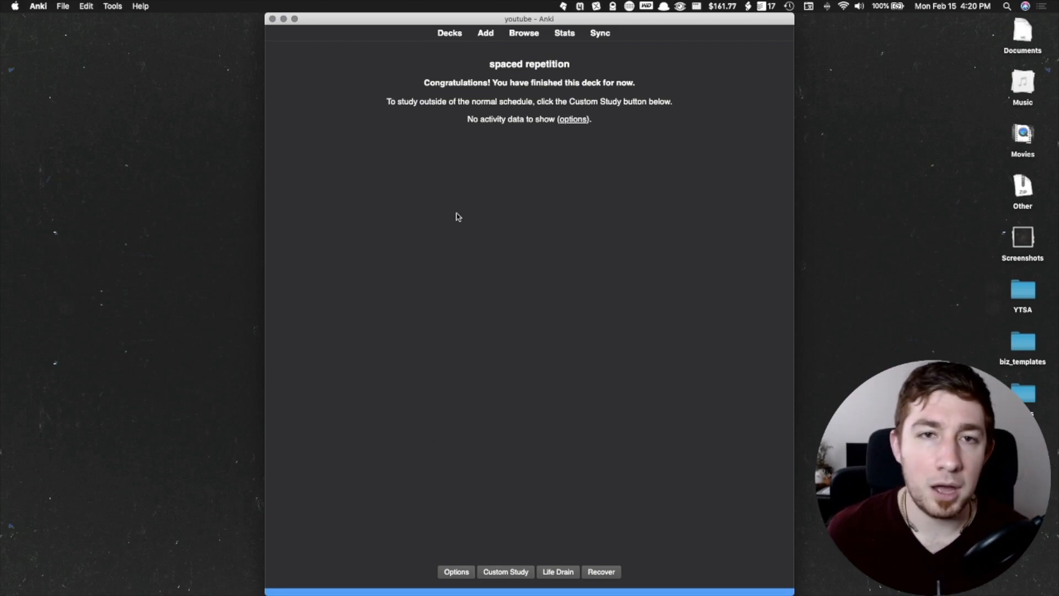
pyautogui.click(486, 34)
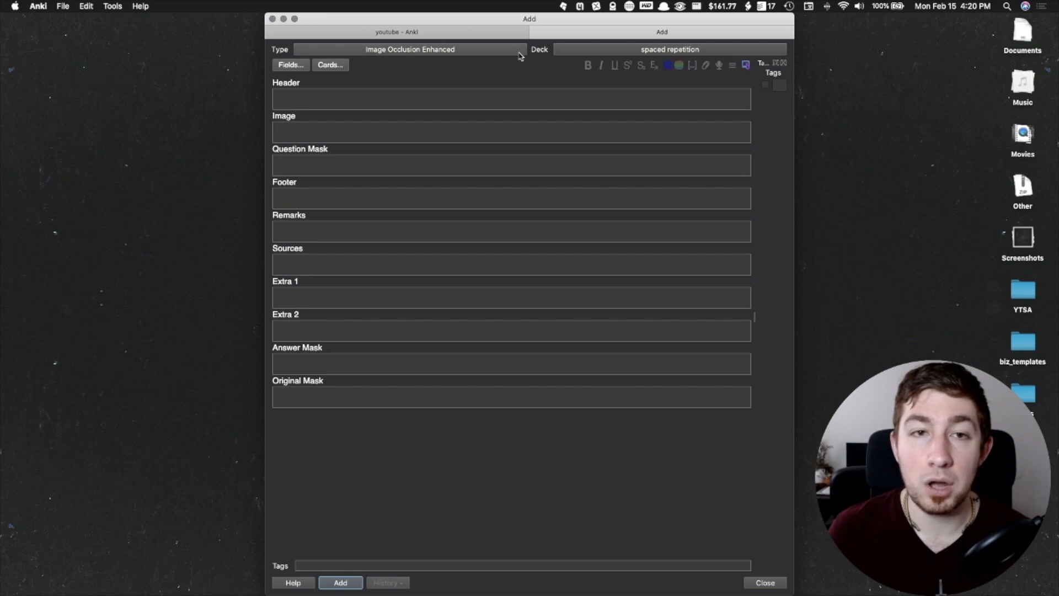
pyautogui.click(427, 51)
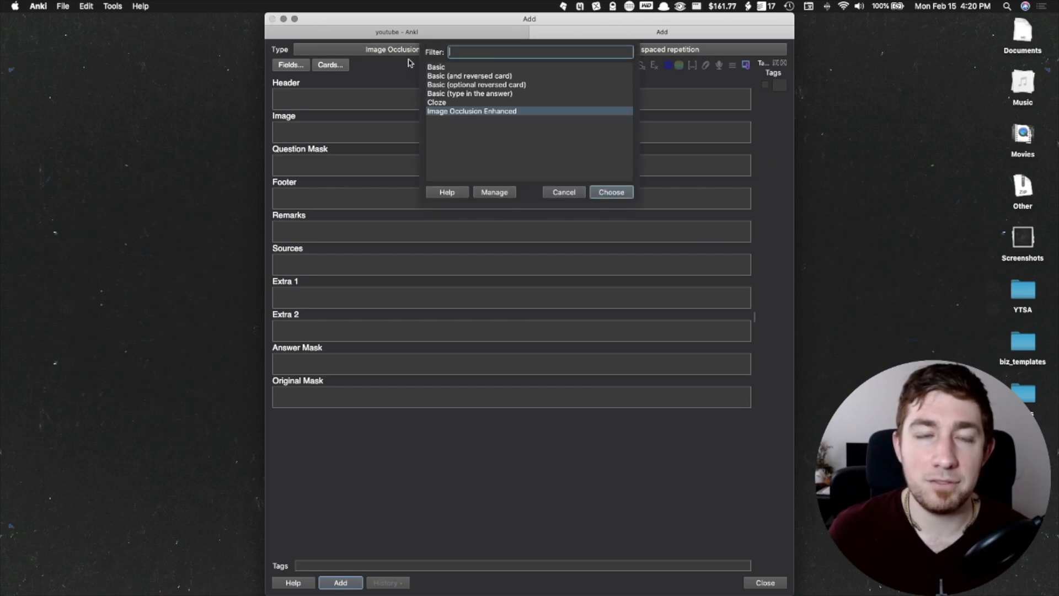
pyautogui.click(464, 67)
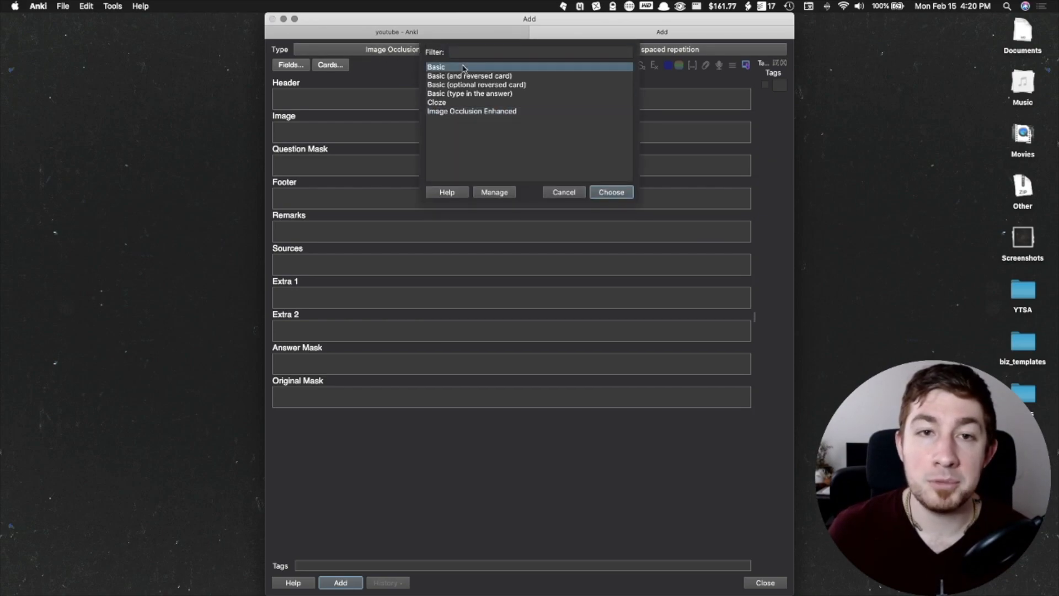
pyautogui.click(612, 192)
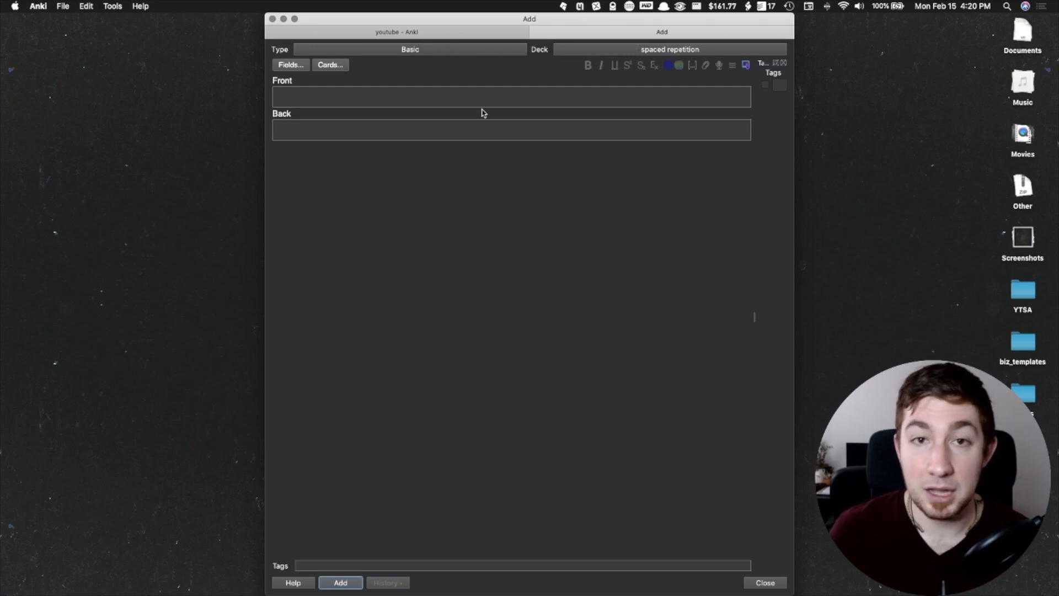
pyautogui.click(465, 49)
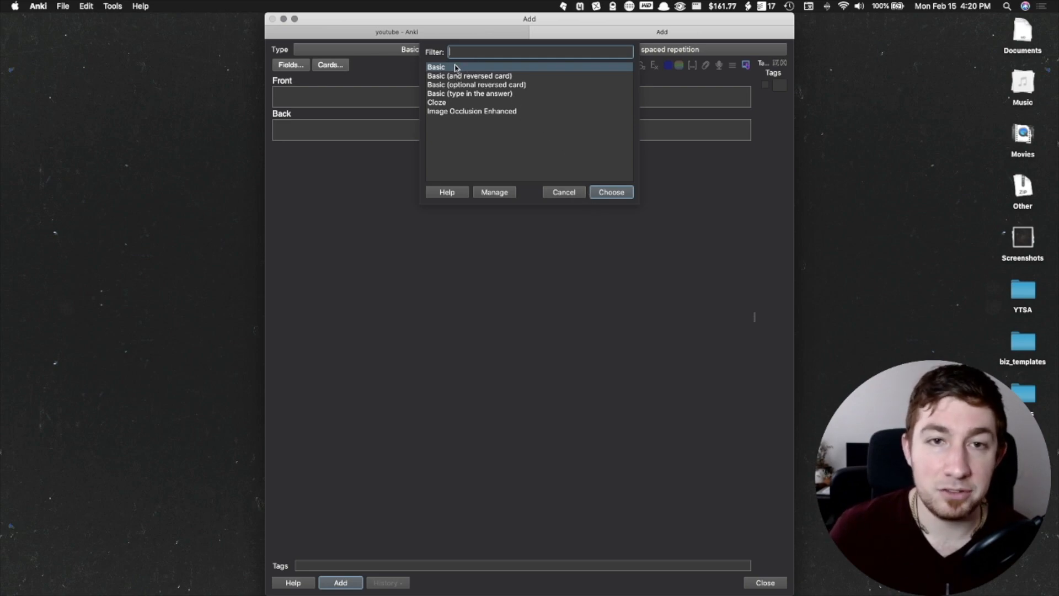
pyautogui.click(612, 192)
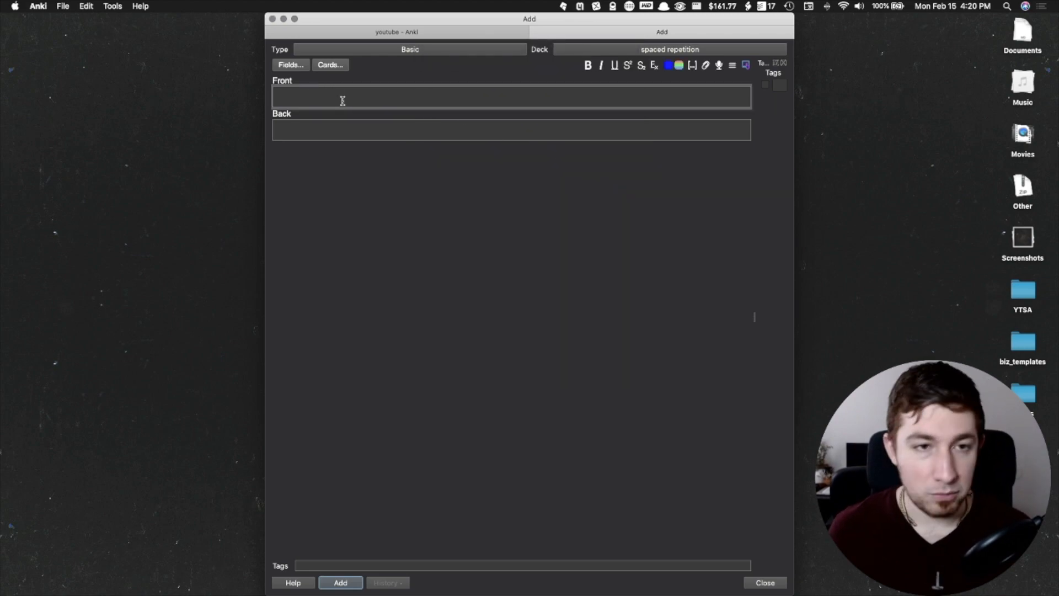
# Add the note with question on the front, answer on the back and the tag C175.
pyautogui.write('question')
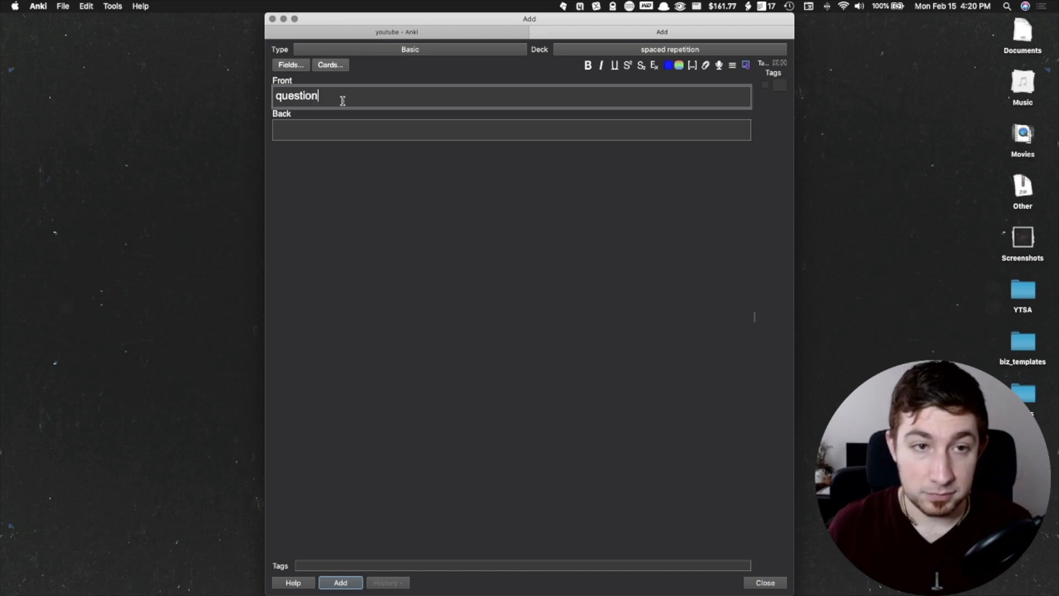
pyautogui.press('Tab')
pyautogui.write('answe')
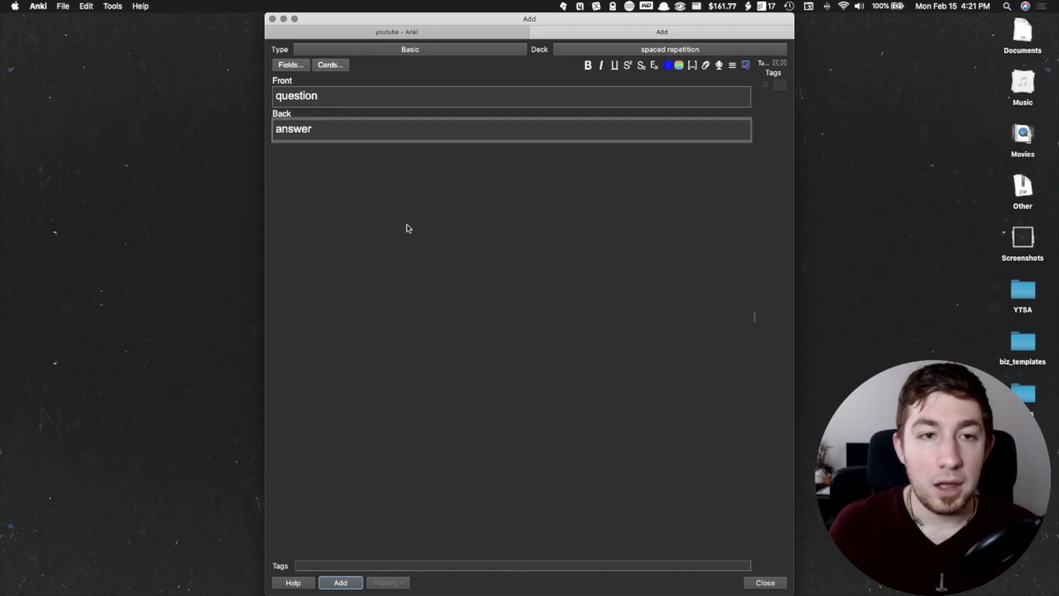
pyautogui.click(382, 564)
pyautogui.moveTo(421, 593); pyautogui.dragTo(422, 415)
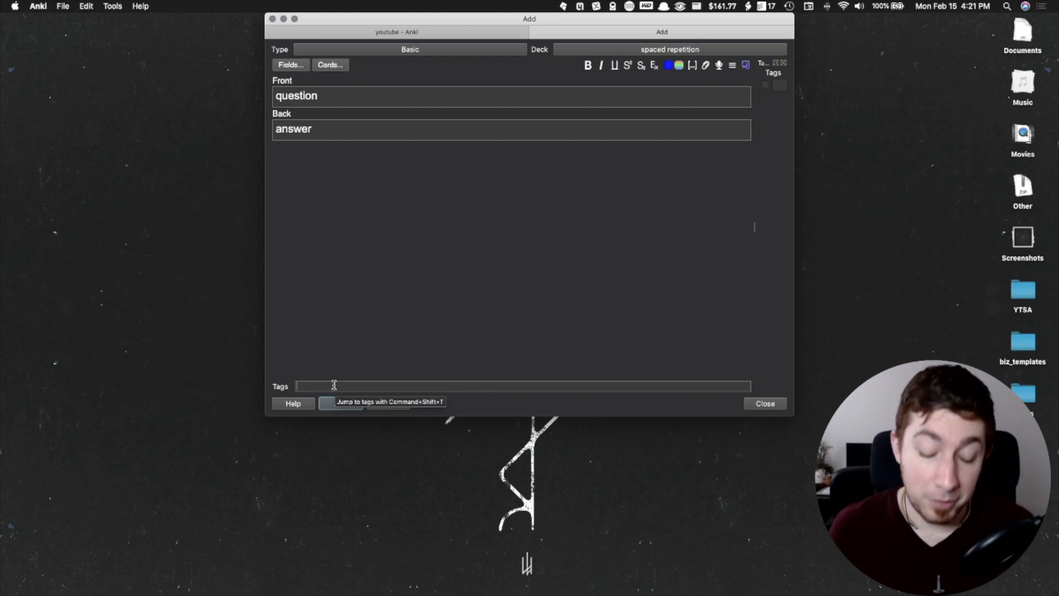
pyautogui.write('c')
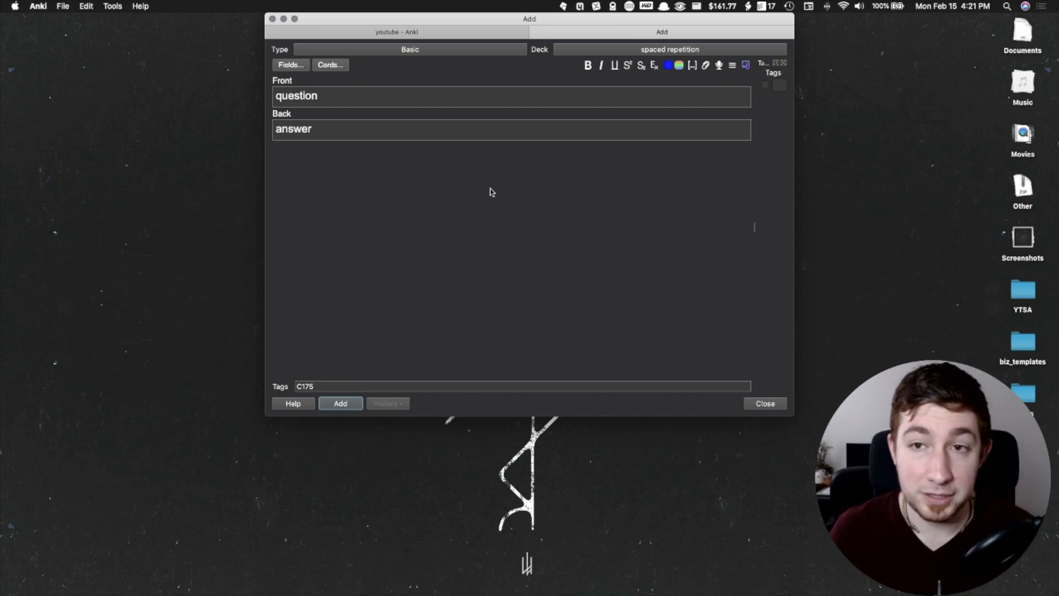
pyautogui.click(510, 131)
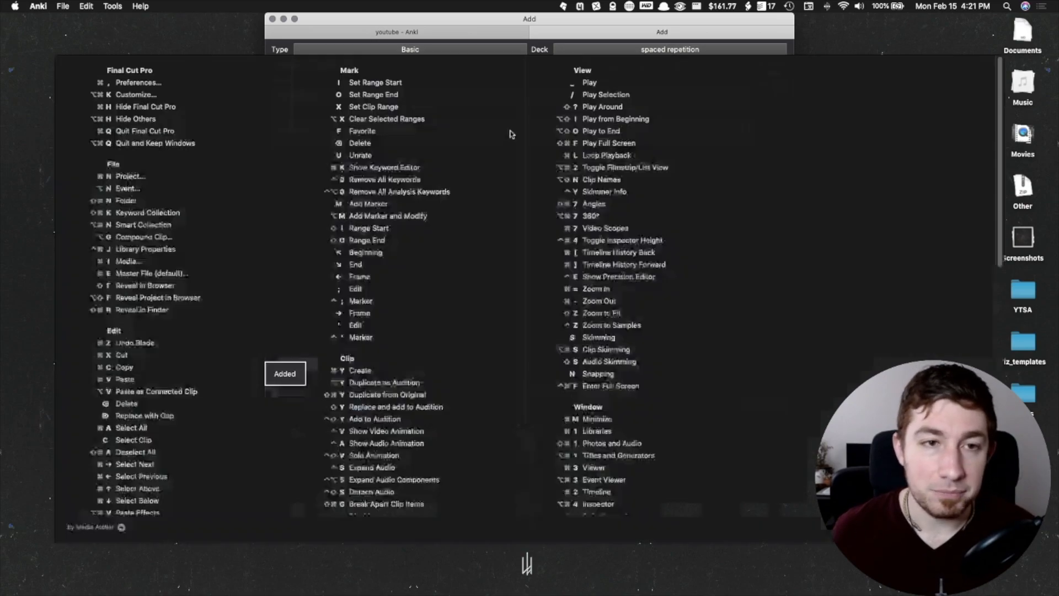
pyautogui.press('super+Return')
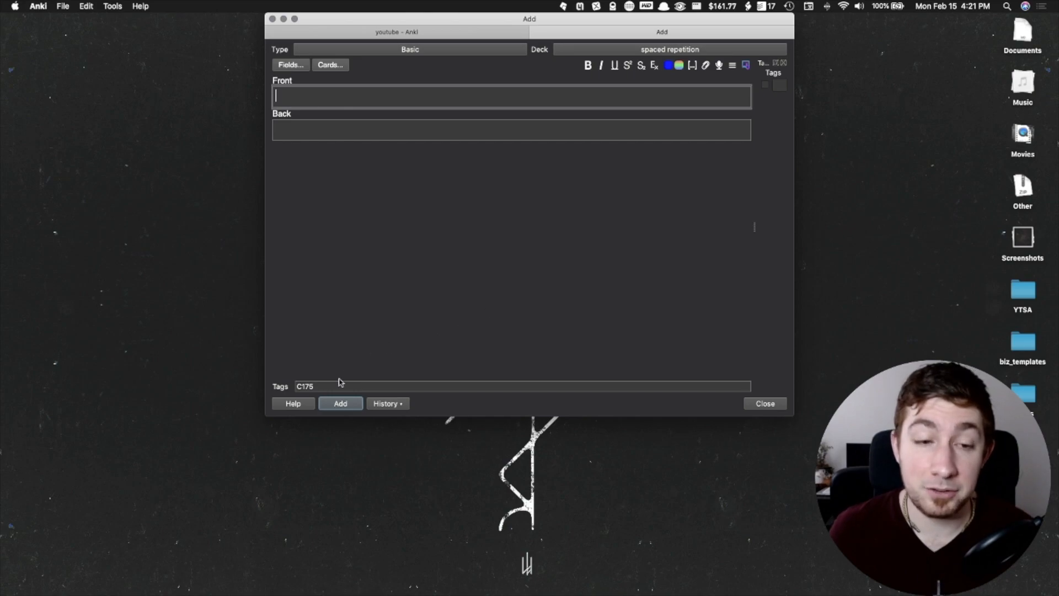
pyautogui.click(329, 387)
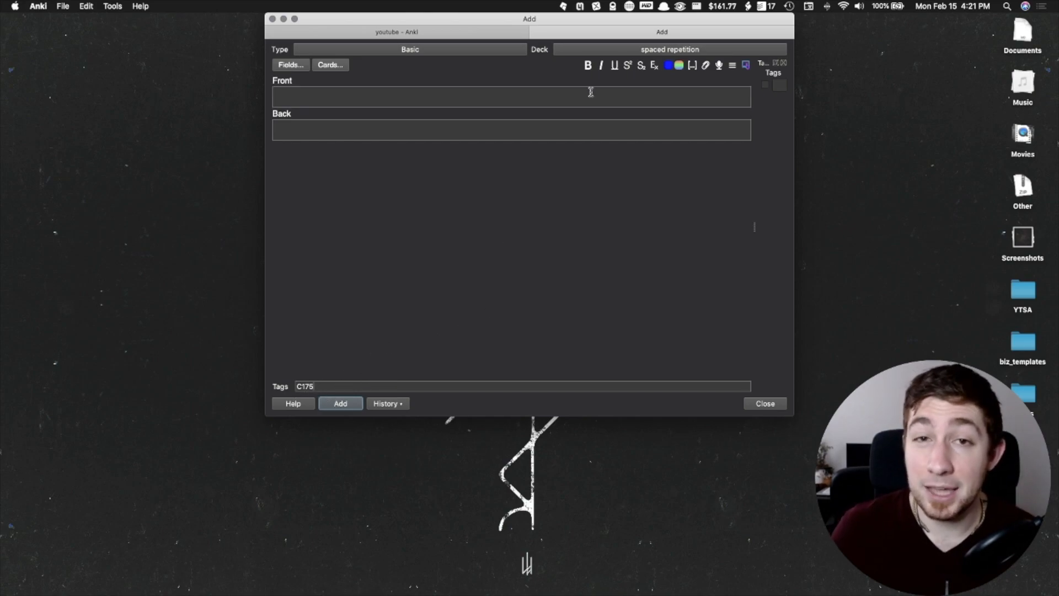
# Return to the deck list and nest spaced repetition under obsidian, then collapse and expand the parent deck.
pyautogui.click(535, 33)
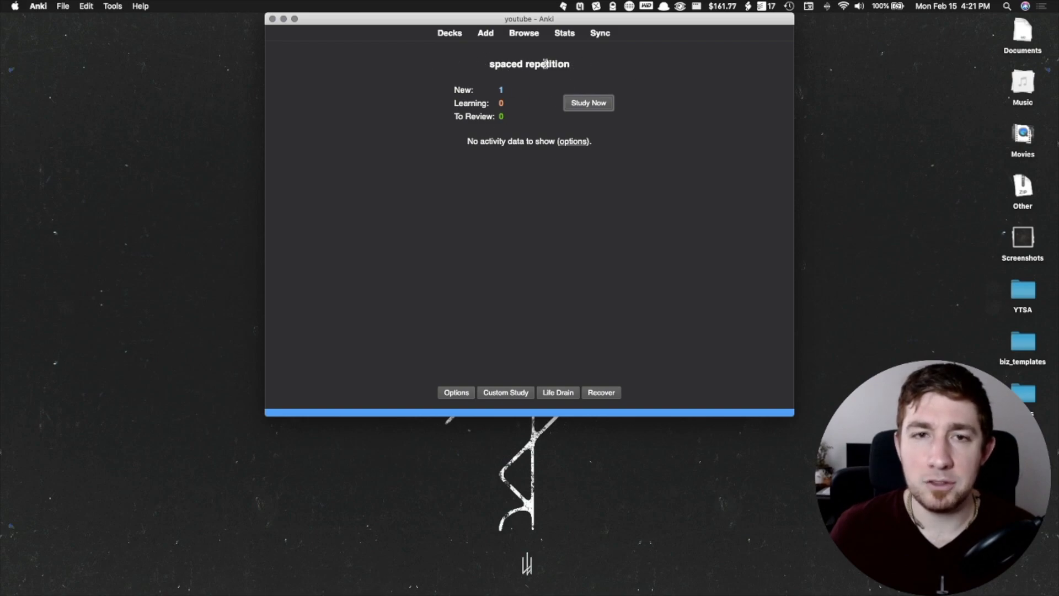
pyautogui.click(450, 33)
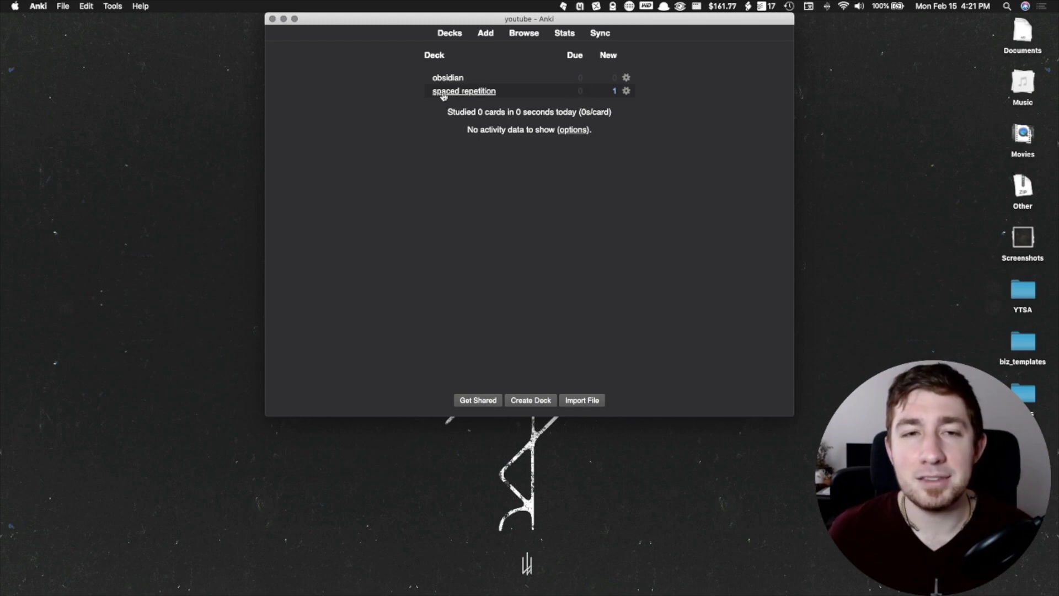
pyautogui.moveTo(443, 96); pyautogui.dragTo(469, 83)
pyautogui.click(427, 80)
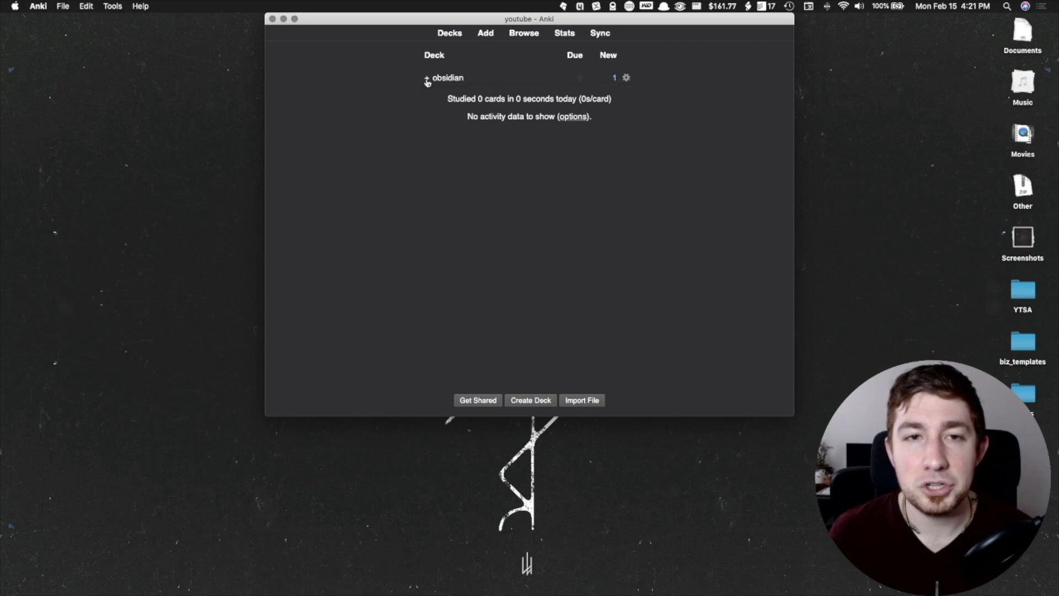
pyautogui.click(427, 81)
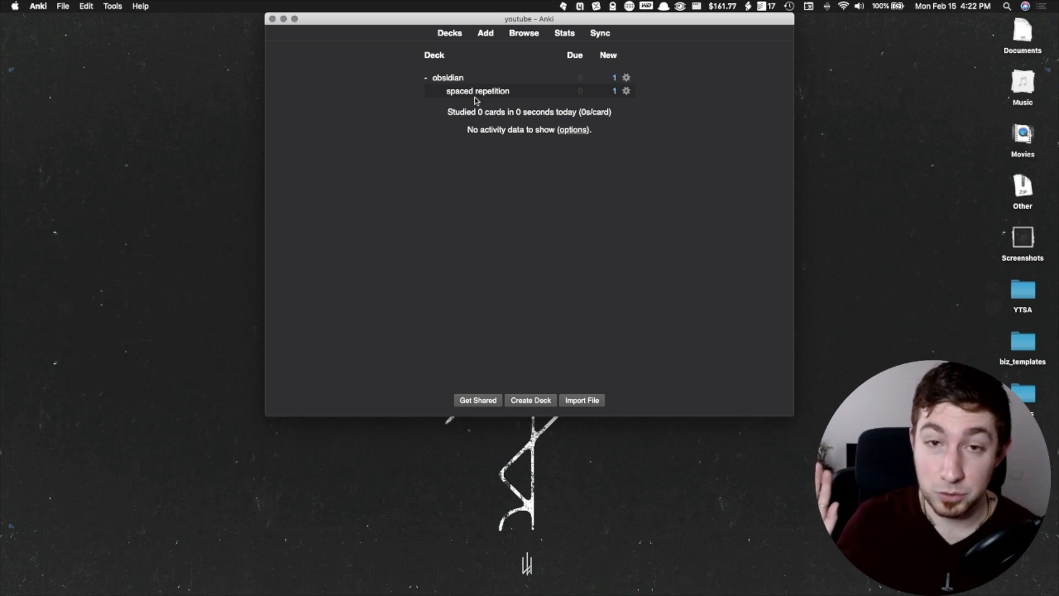
# Open the spaced repetition subdeck and highlight the double-colon separator in its title.
pyautogui.click(503, 92)
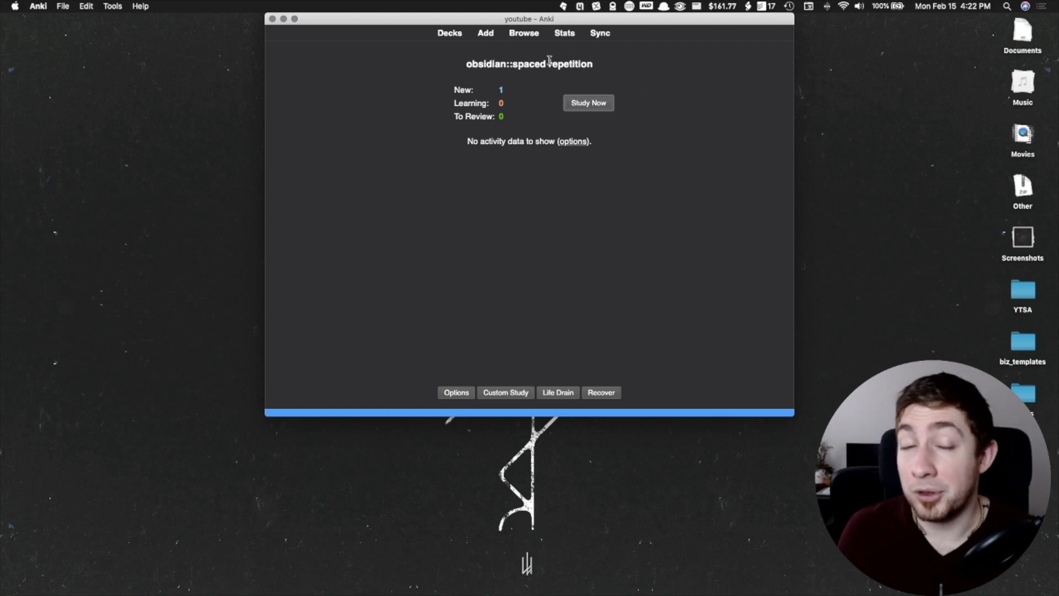
pyautogui.moveTo(503, 63)
pyautogui.mouseDown()
pyautogui.moveTo(539, 66)
pyautogui.moveTo(515, 65)
pyautogui.mouseUp()
pyautogui.click(492, 72)
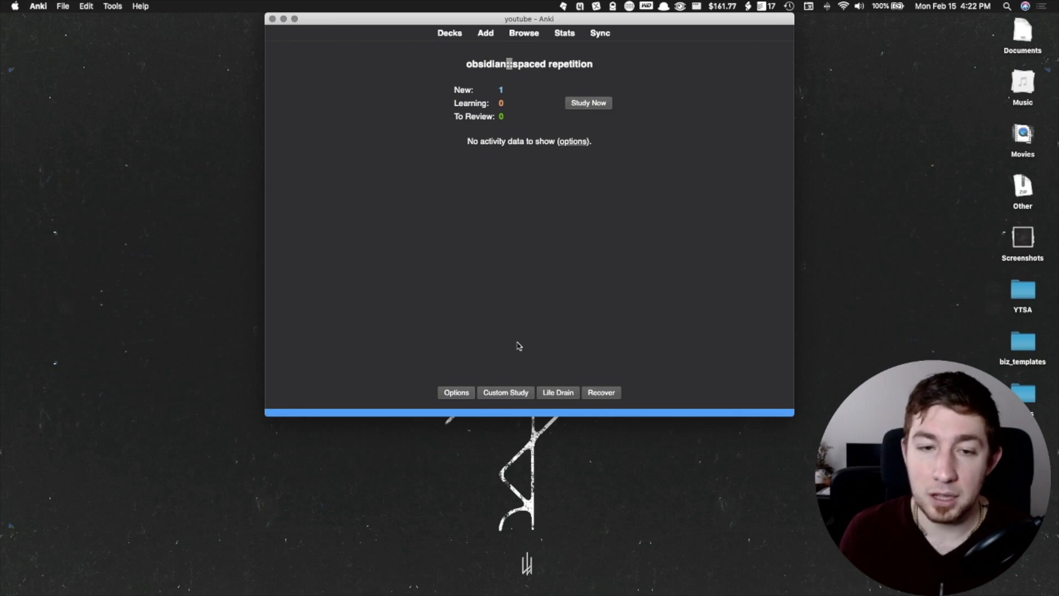
# Start a new note in the current subdeck and try inserting an empty cloze deletion in its Front field, then delete it.
pyautogui.click(486, 34)
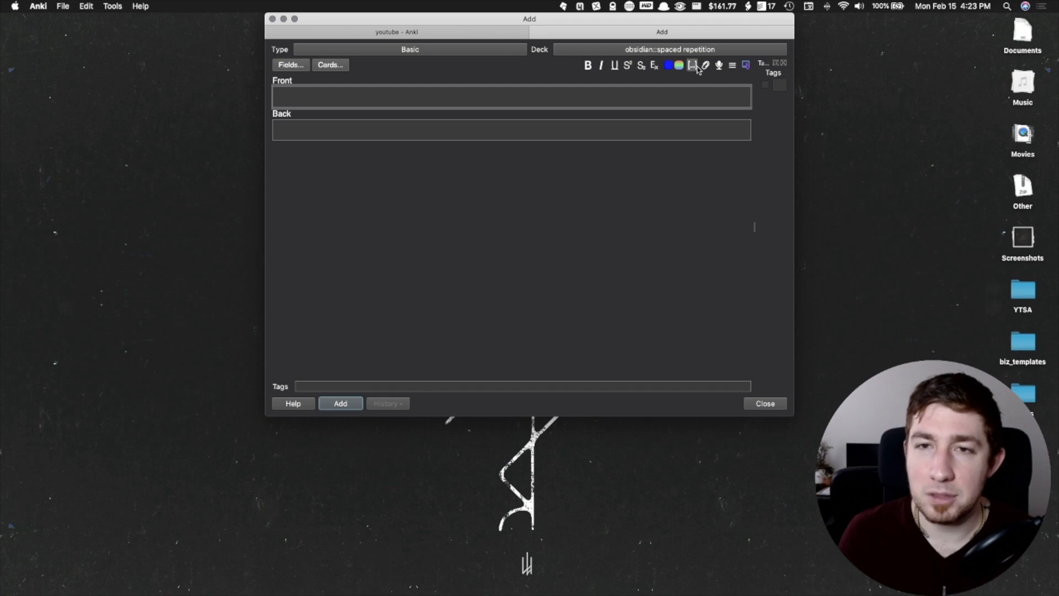
pyautogui.click(732, 66)
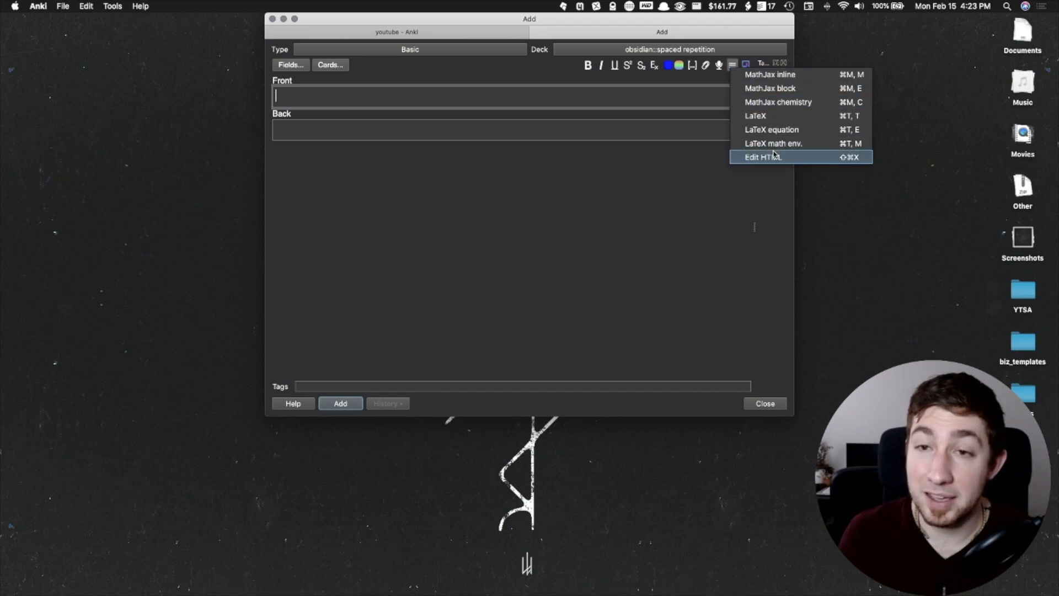
pyautogui.click(695, 70)
pyautogui.click(693, 67)
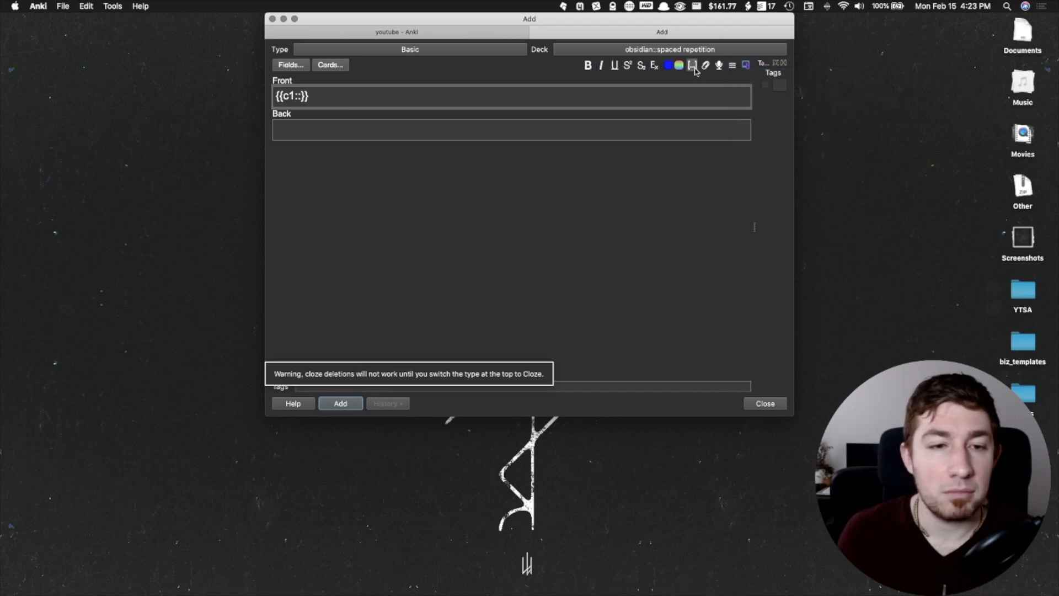
pyautogui.moveTo(323, 95); pyautogui.dragTo(266, 96)
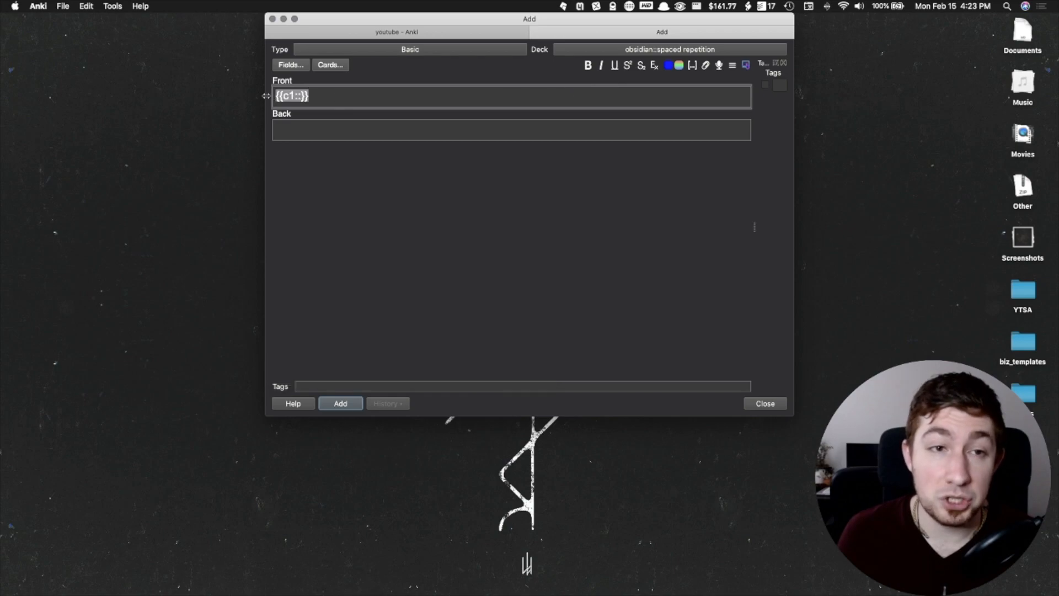
pyautogui.press('BackSpace')
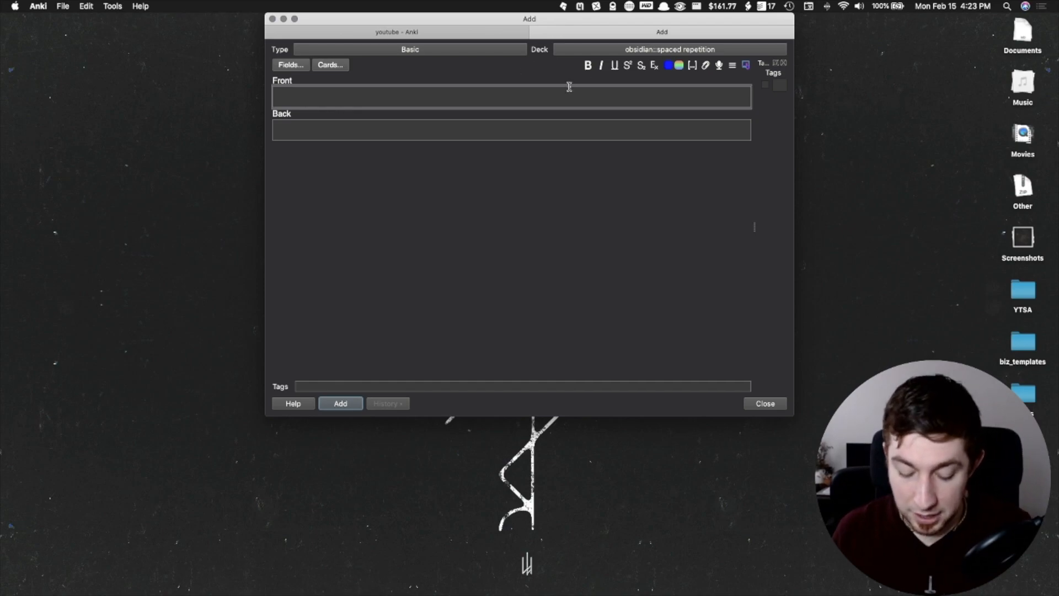
# Enter "bold italic super sub under" as sample text in the Front field.
pyautogui.write('bold itali')
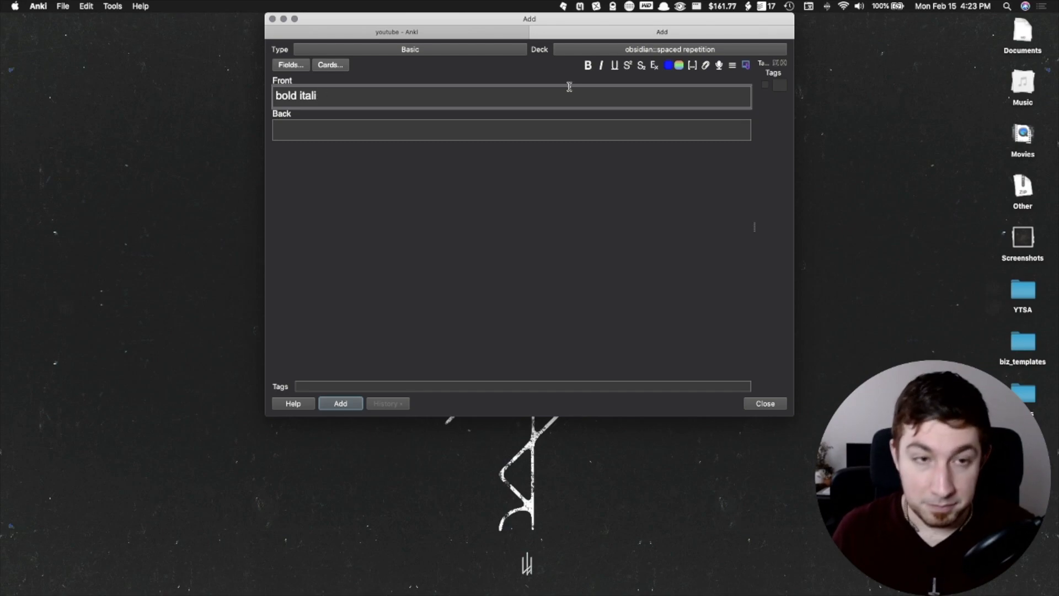
pyautogui.write('c super s')
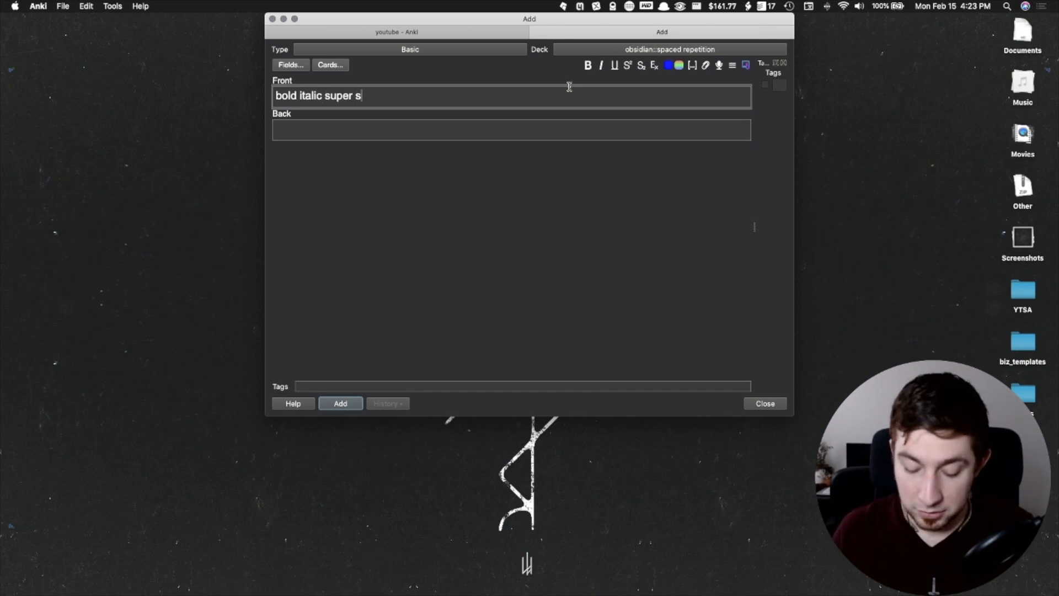
pyautogui.write('ub under')
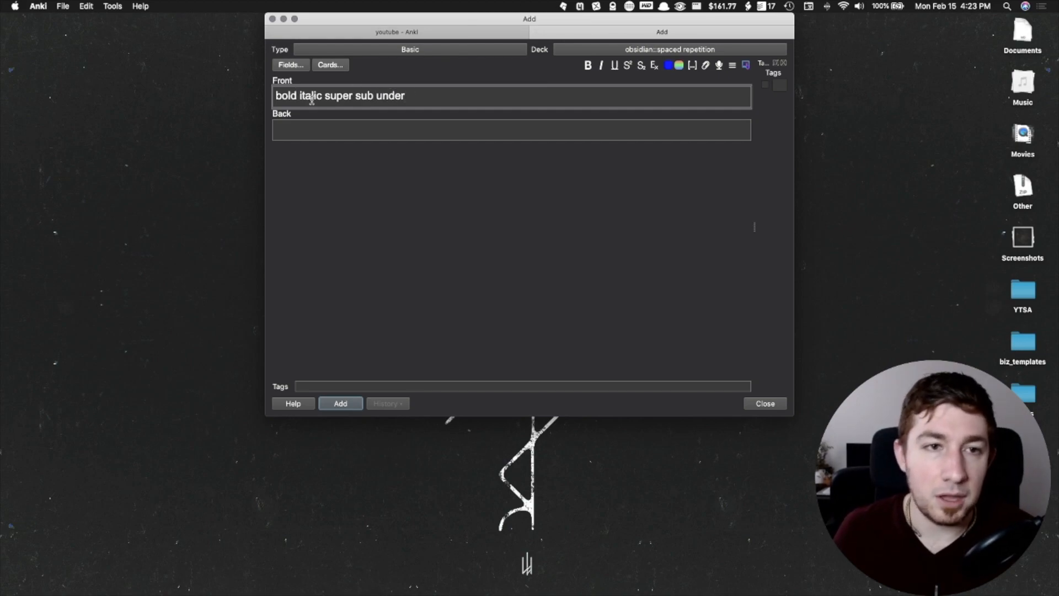
# Format the word "bold" as bold and the word "italic" as italic in the Front field.
pyautogui.doubleClick(285, 99)
pyautogui.click(588, 65)
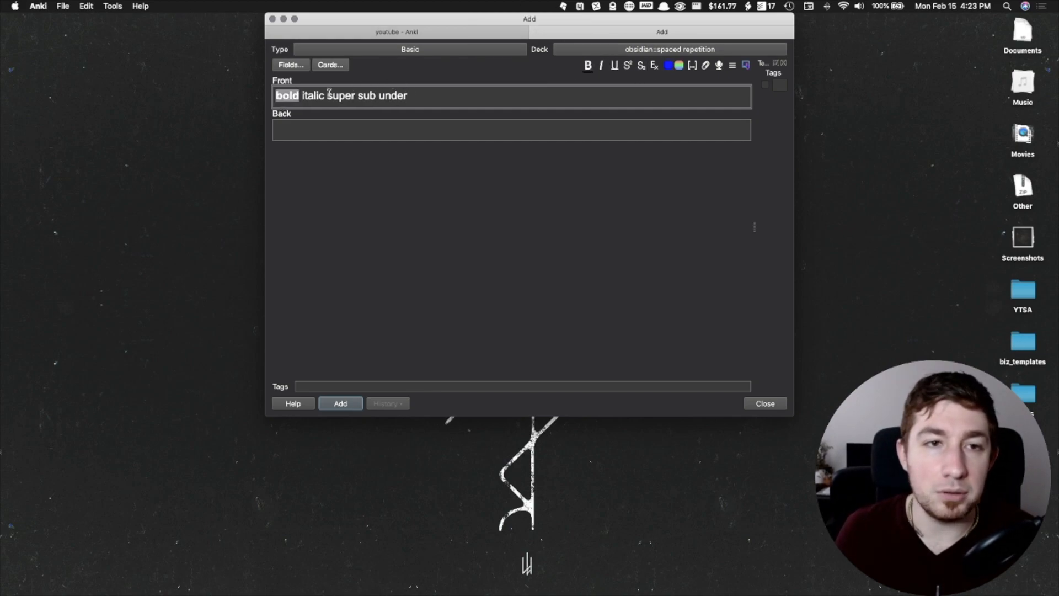
pyautogui.doubleClick(313, 98)
pyautogui.click(601, 69)
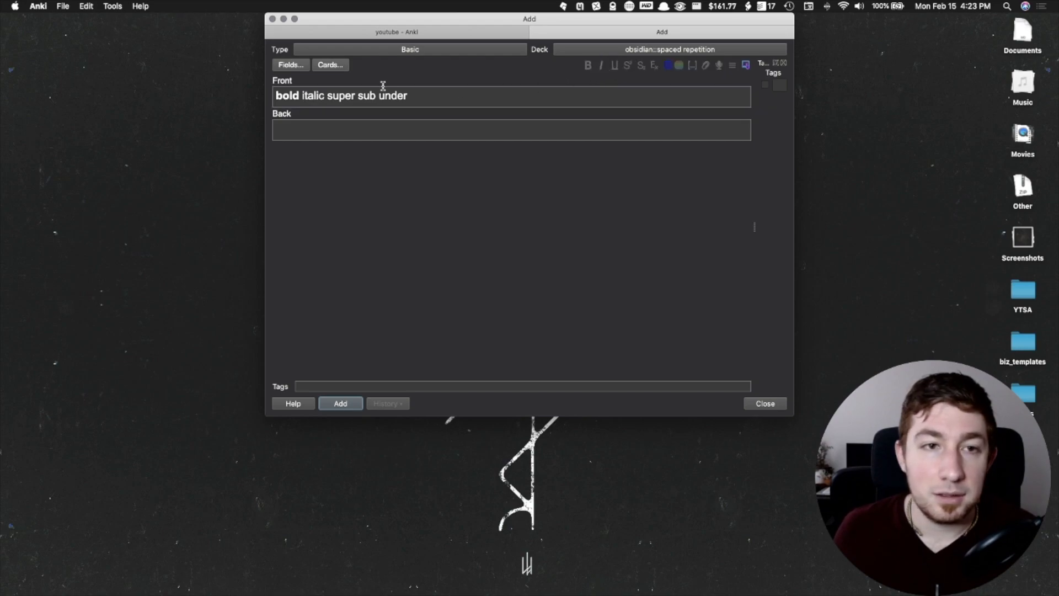
pyautogui.doubleClick(310, 95)
pyautogui.click(601, 65)
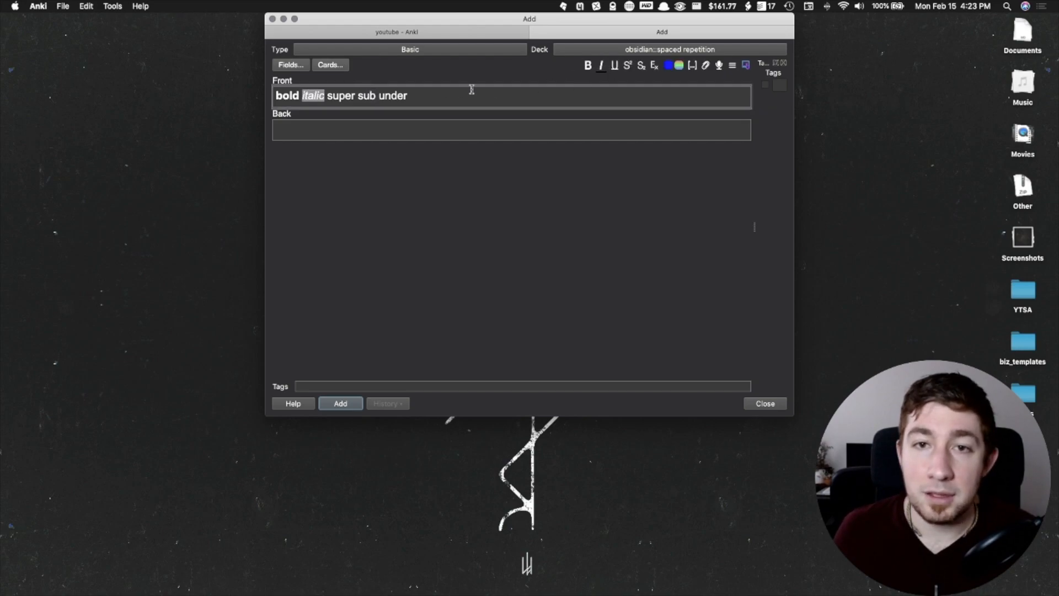
# Underline the word "super", make "sub" subscript and make "under" superscript in the Front field.
pyautogui.doubleClick(344, 96)
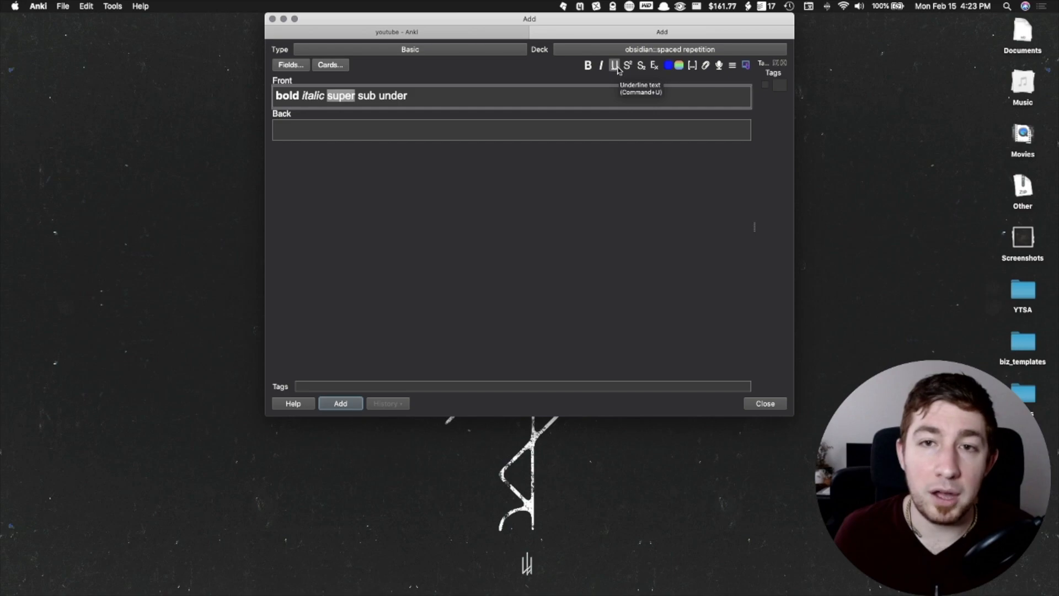
pyautogui.click(615, 67)
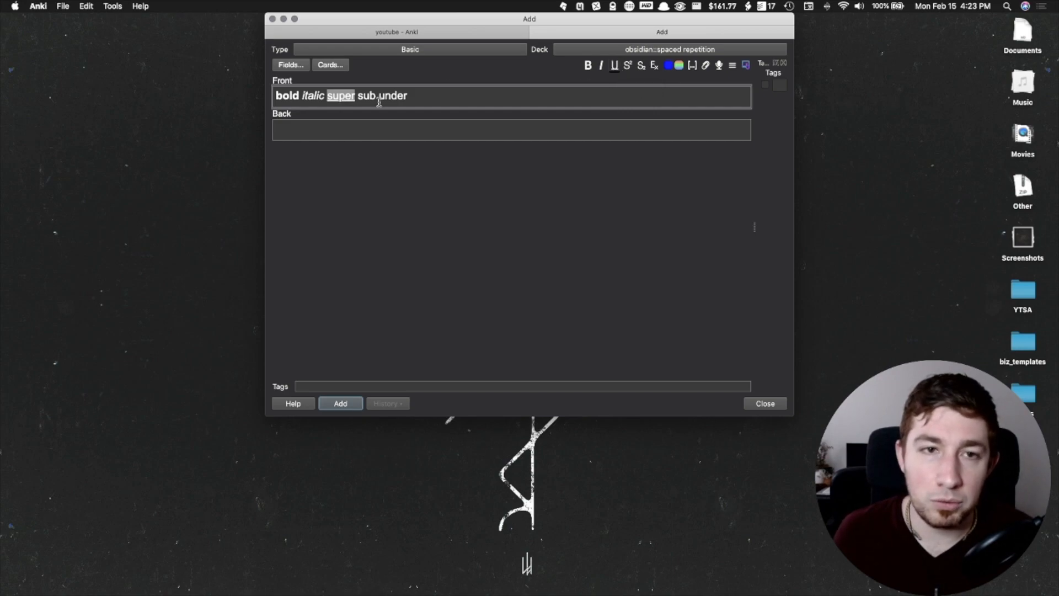
pyautogui.doubleClick(374, 96)
pyautogui.click(641, 65)
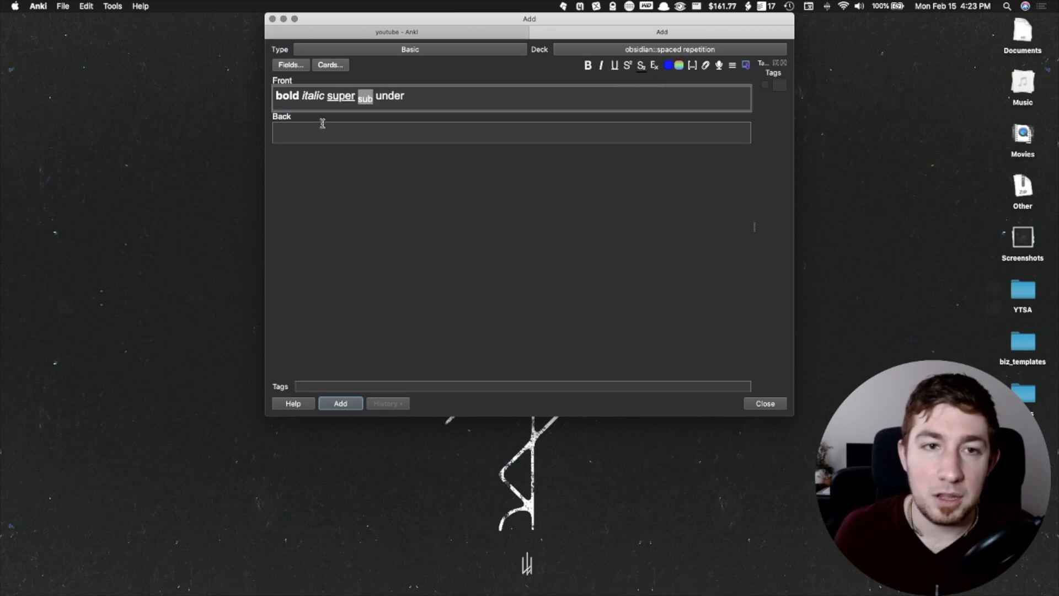
pyautogui.doubleClick(389, 96)
pyautogui.click(628, 65)
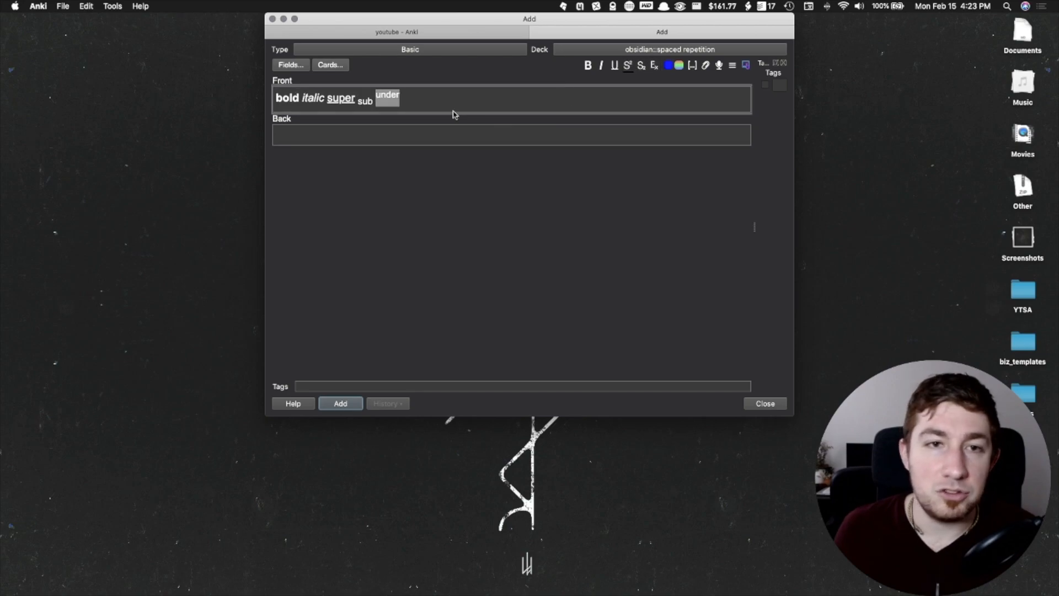
pyautogui.click(478, 99)
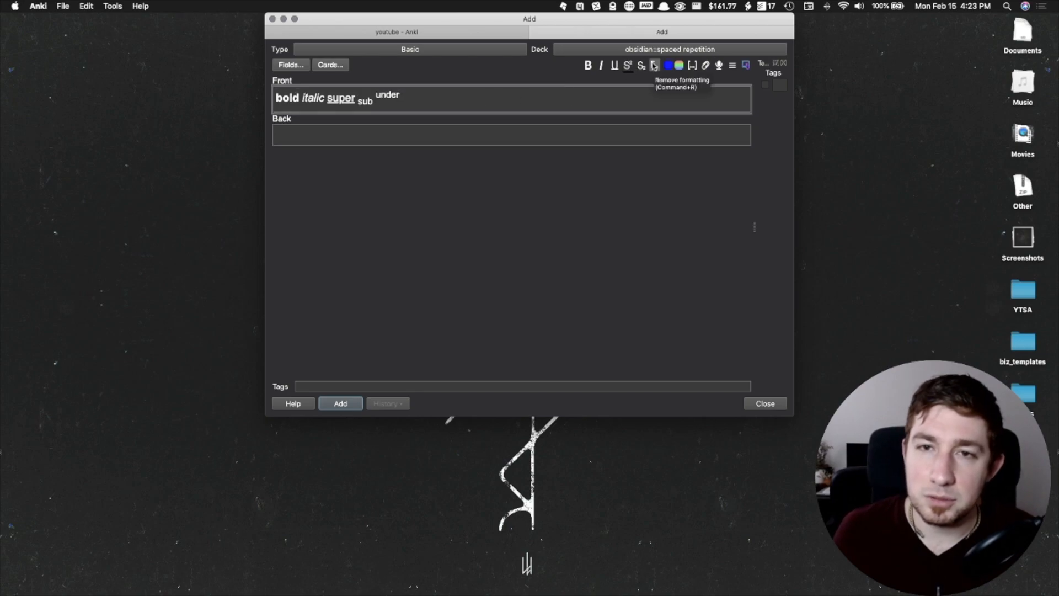
# Duplicate the formatted line onto a second line of the Front field and remove all formatting from the copy.
pyautogui.moveTo(475, 101); pyautogui.dragTo(398, 61)
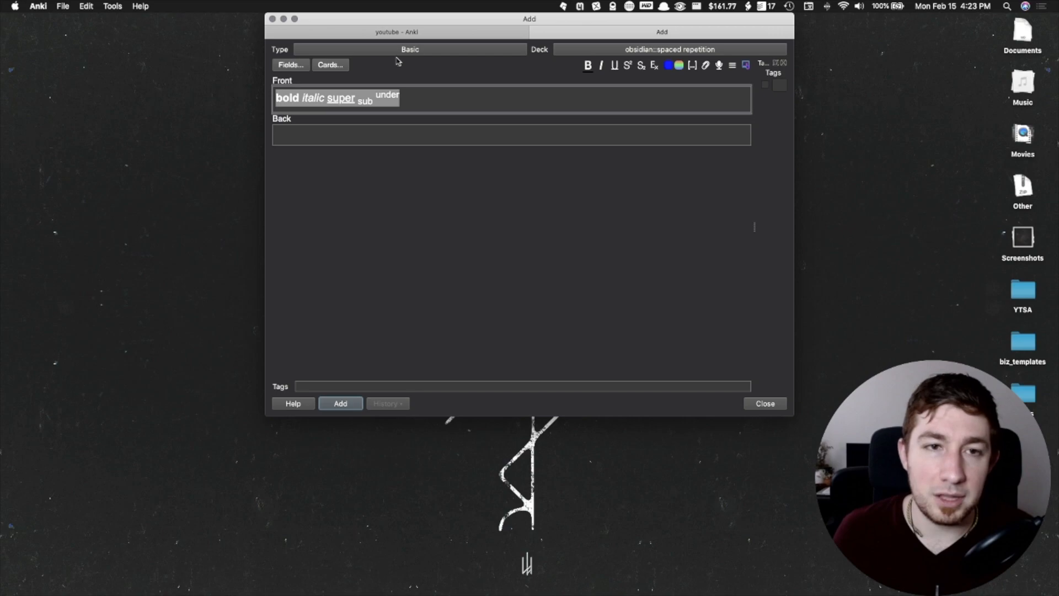
pyautogui.press('super+c')
pyautogui.press('Right')
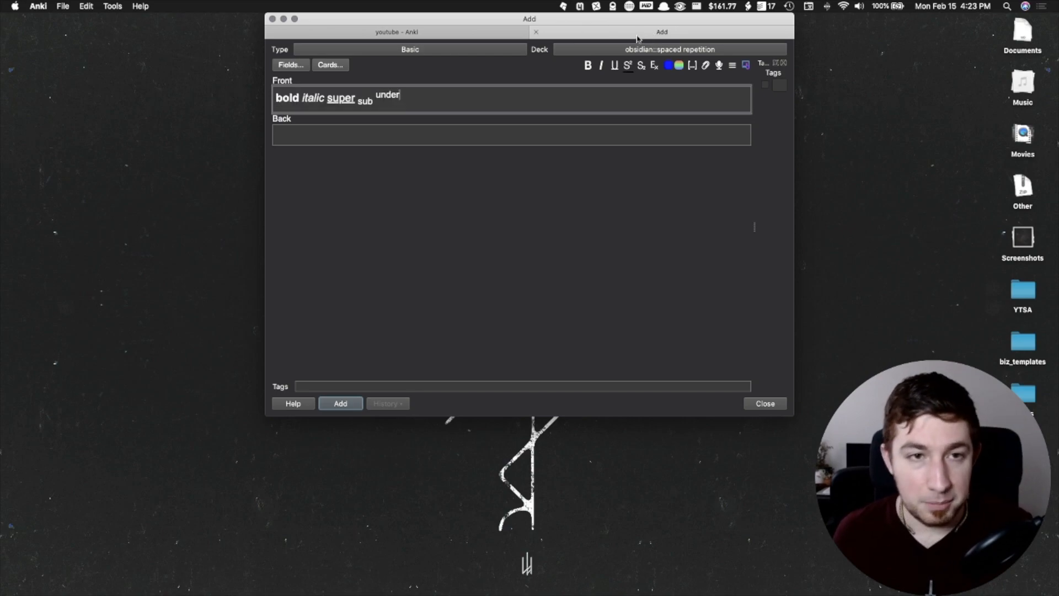
pyautogui.press('Return')
pyautogui.press('super+v')
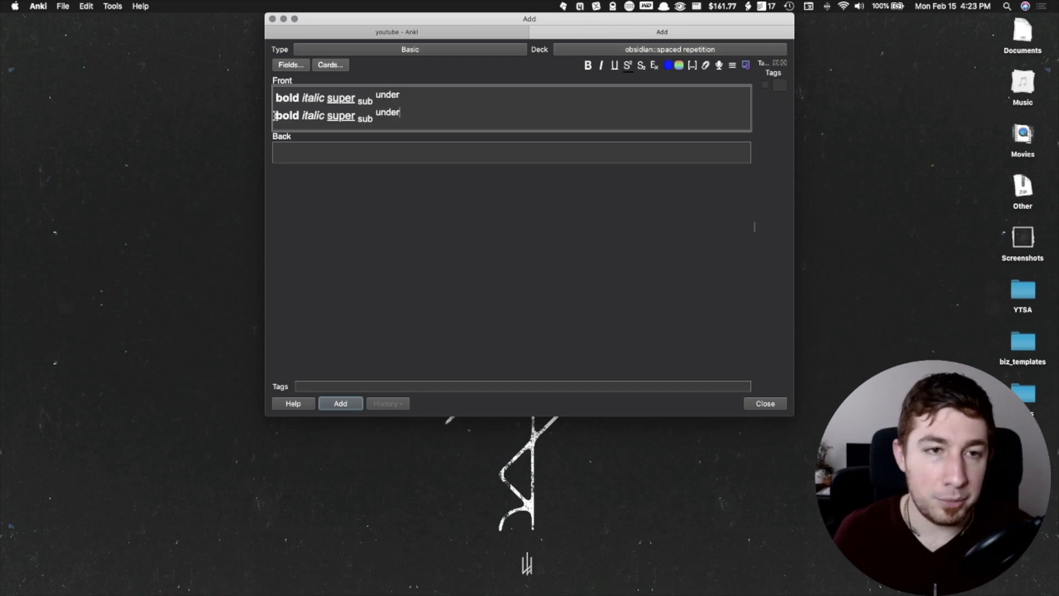
pyautogui.moveTo(275, 115); pyautogui.dragTo(403, 116)
pyautogui.click(654, 65)
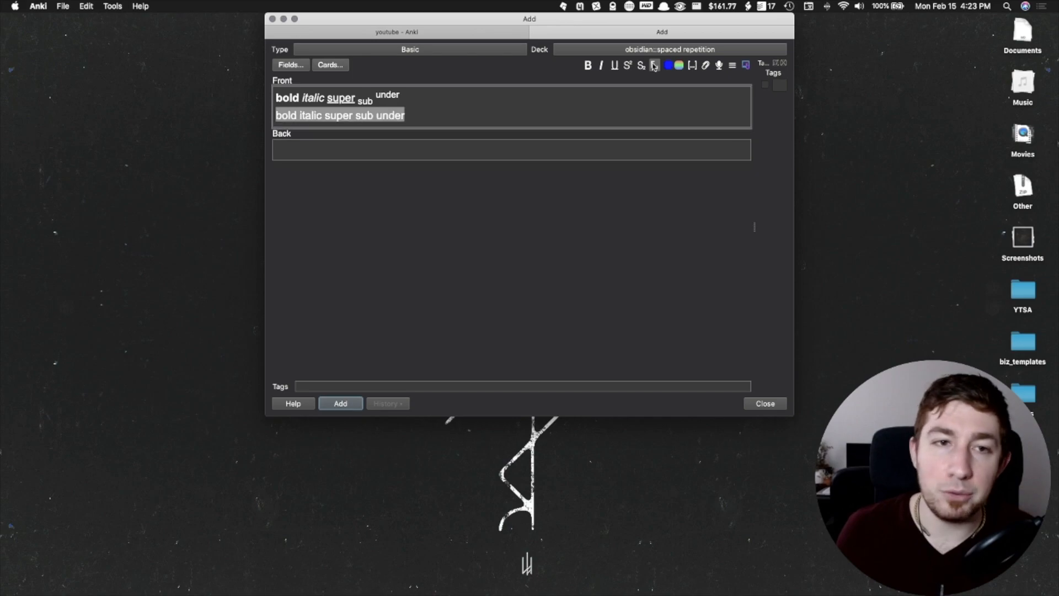
pyautogui.click(416, 118)
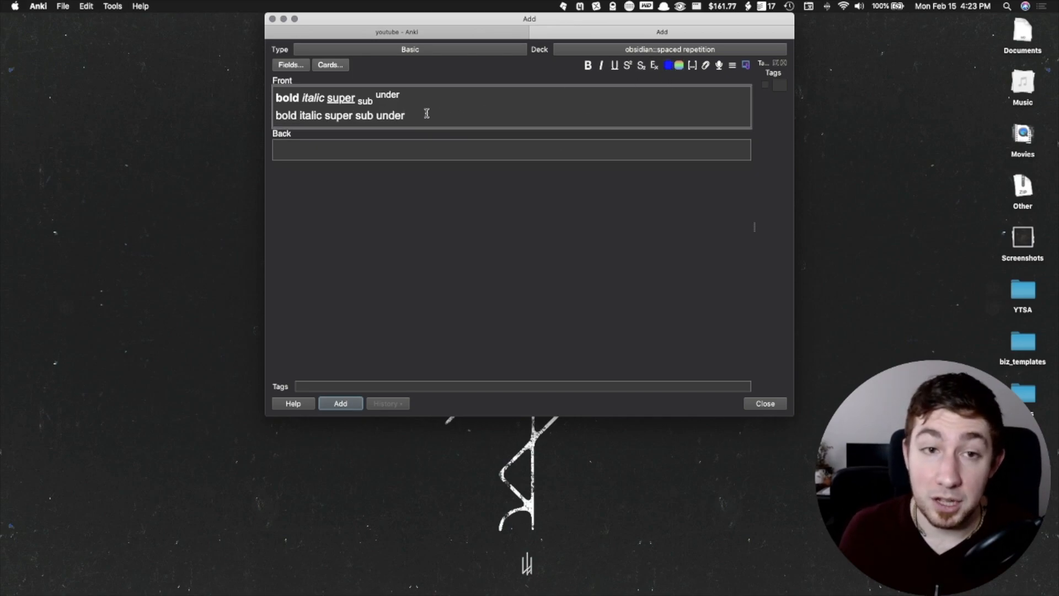
# Colour the second line of the Front field with the current blue text colour.
pyautogui.moveTo(425, 114); pyautogui.dragTo(266, 115)
pyautogui.click(668, 65)
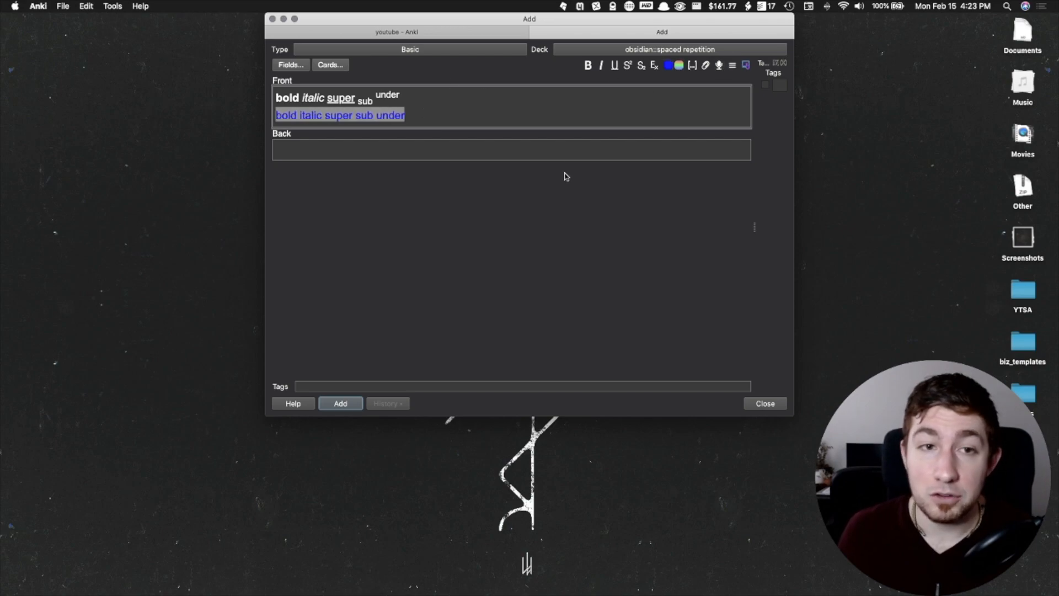
pyautogui.rightClick(669, 66)
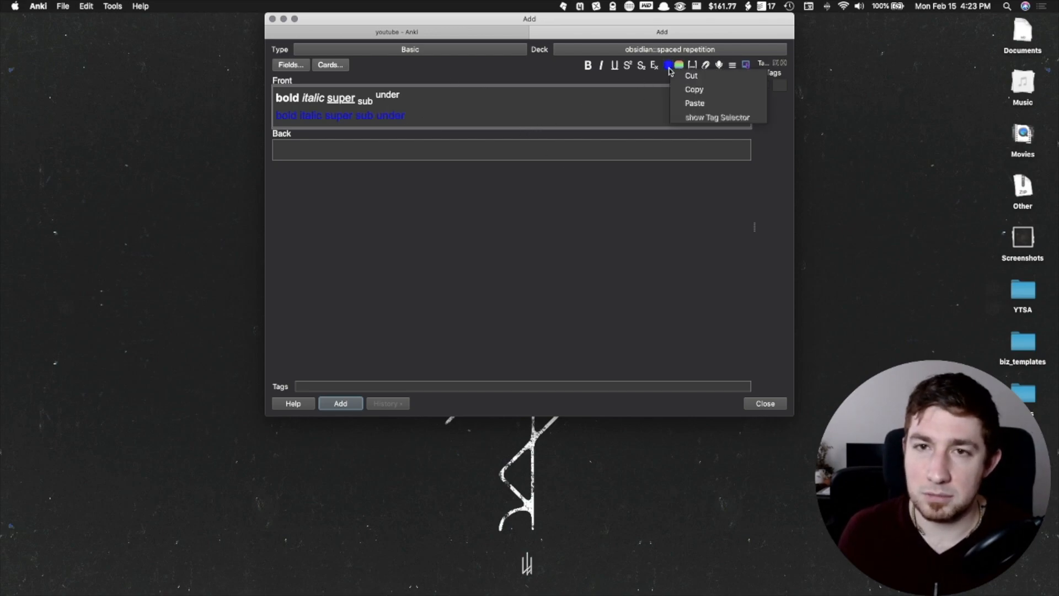
pyautogui.click(669, 68)
# Open the text colour picker, choose white at the centre of the colour wheel and dismiss the picker.
pyautogui.click(678, 67)
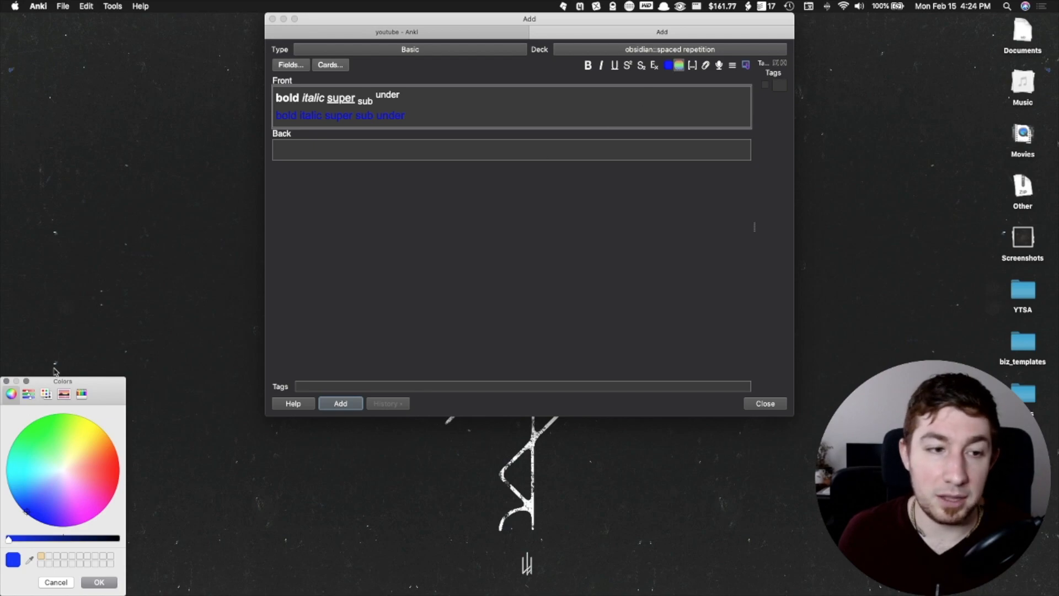
pyautogui.moveTo(106, 387); pyautogui.dragTo(205, 209)
pyautogui.click(158, 302)
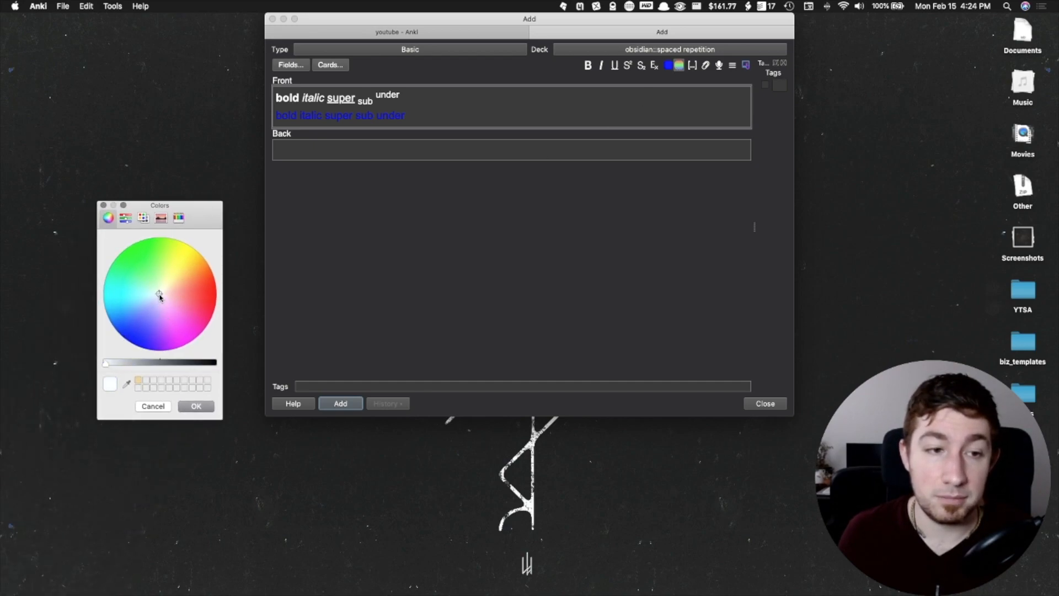
pyautogui.click(103, 205)
# Delete the blue line and the formatted line so the Front field is empty.
pyautogui.moveTo(411, 108); pyautogui.dragTo(202, 119)
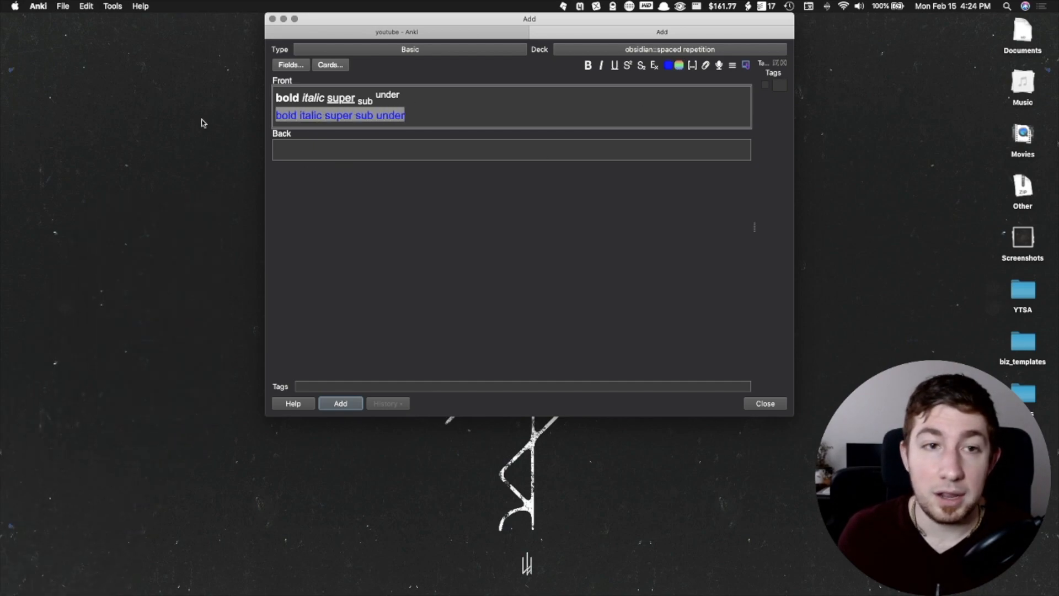
pyautogui.click(455, 122)
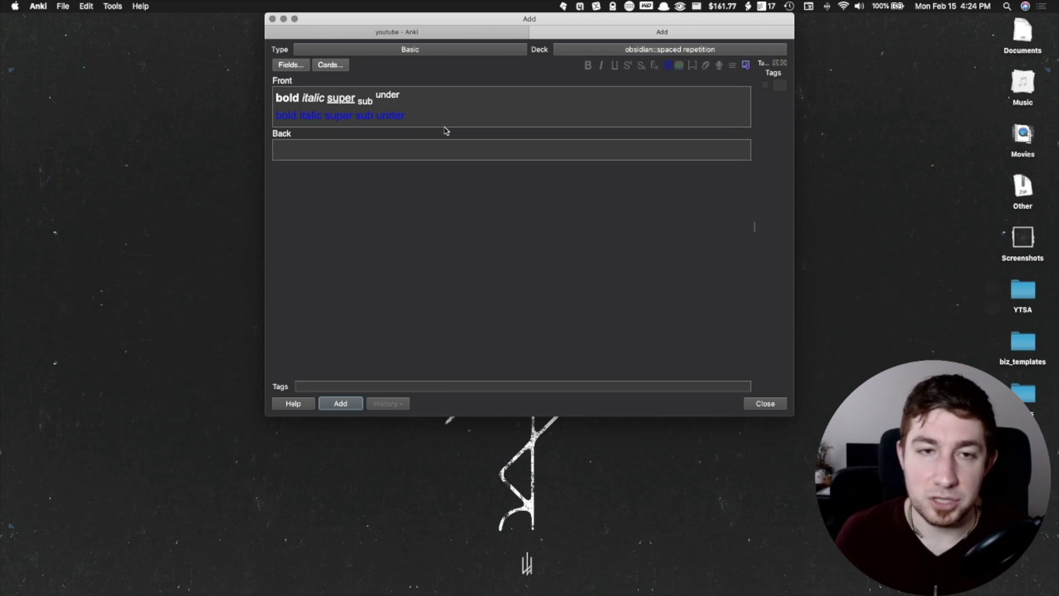
pyautogui.press('Return')
pyautogui.press('Return')
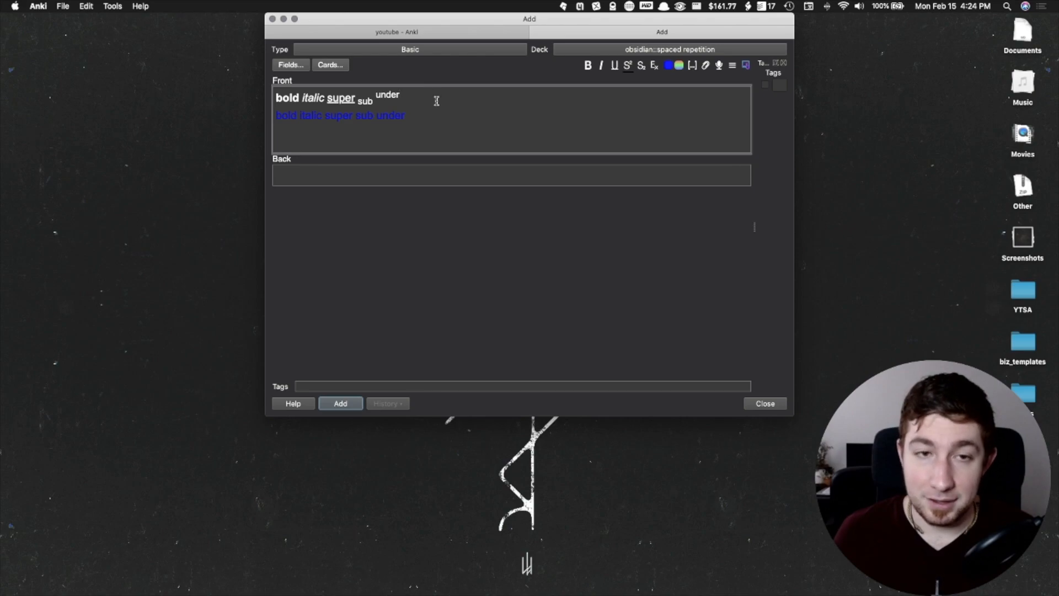
pyautogui.moveTo(435, 99); pyautogui.dragTo(444, 148)
pyautogui.press('BackSpace')
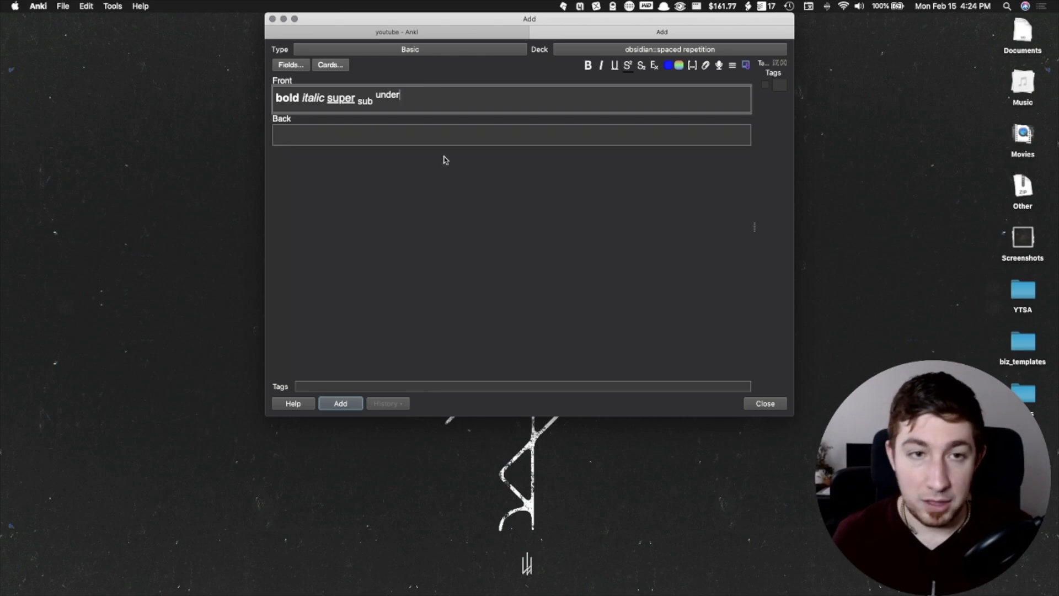
pyautogui.moveTo(432, 94); pyautogui.dragTo(253, 87)
pyautogui.press('BackSpace')
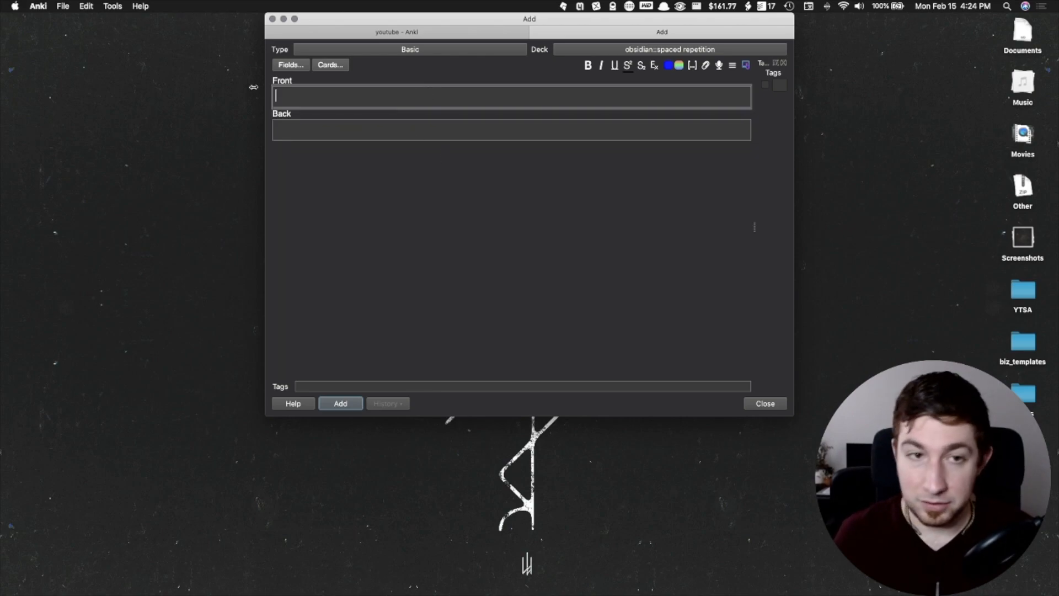
# Insert an inline MathJax expression in the Front field containing \sum\pi^7_\Sigma.
pyautogui.click(732, 66)
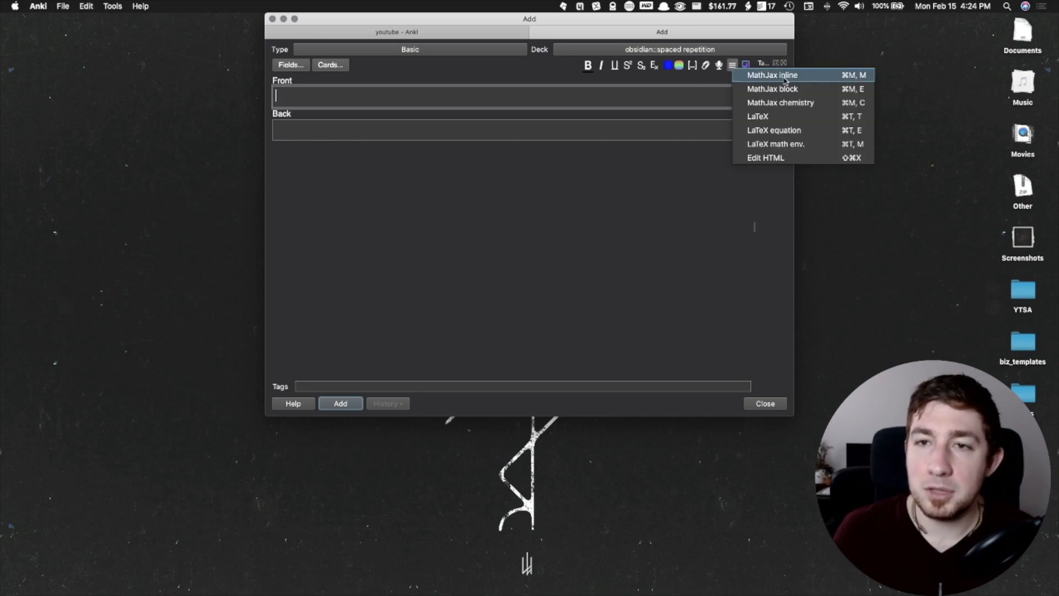
pyautogui.click(804, 78)
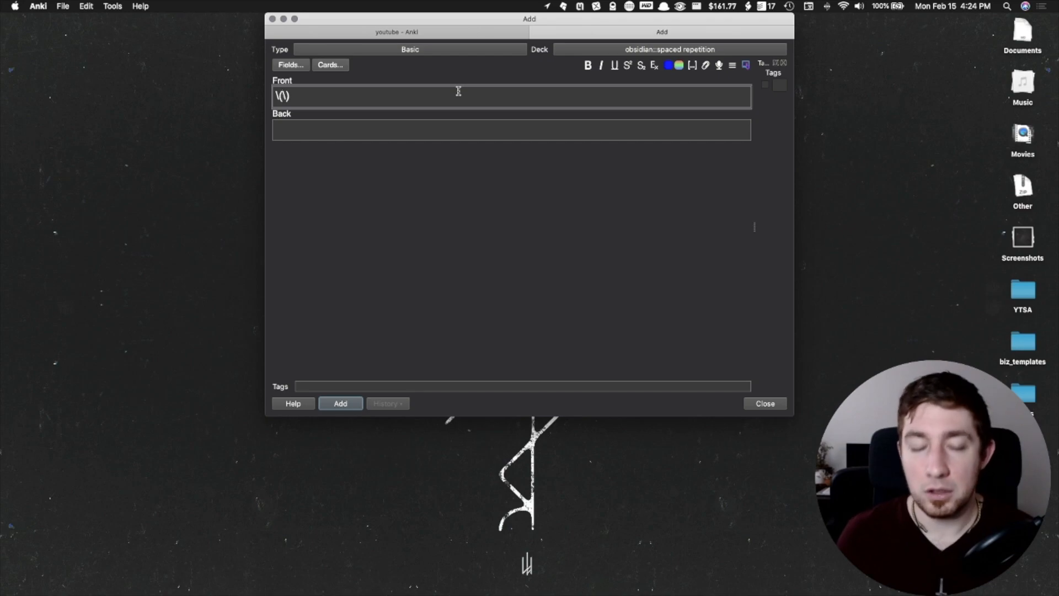
pyautogui.write('\\sum\\pi')
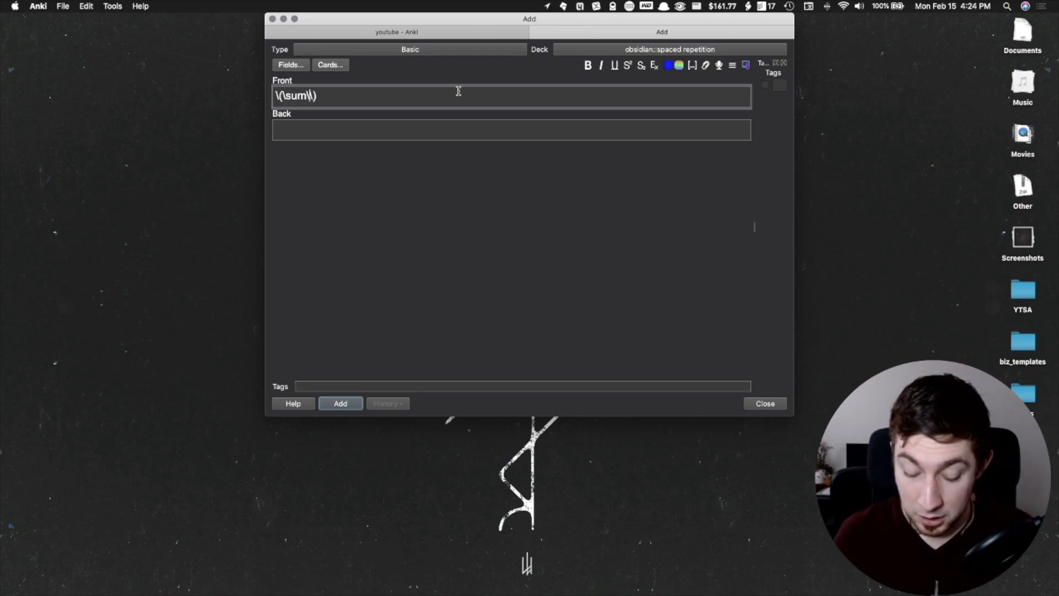
pyautogui.write('^7')
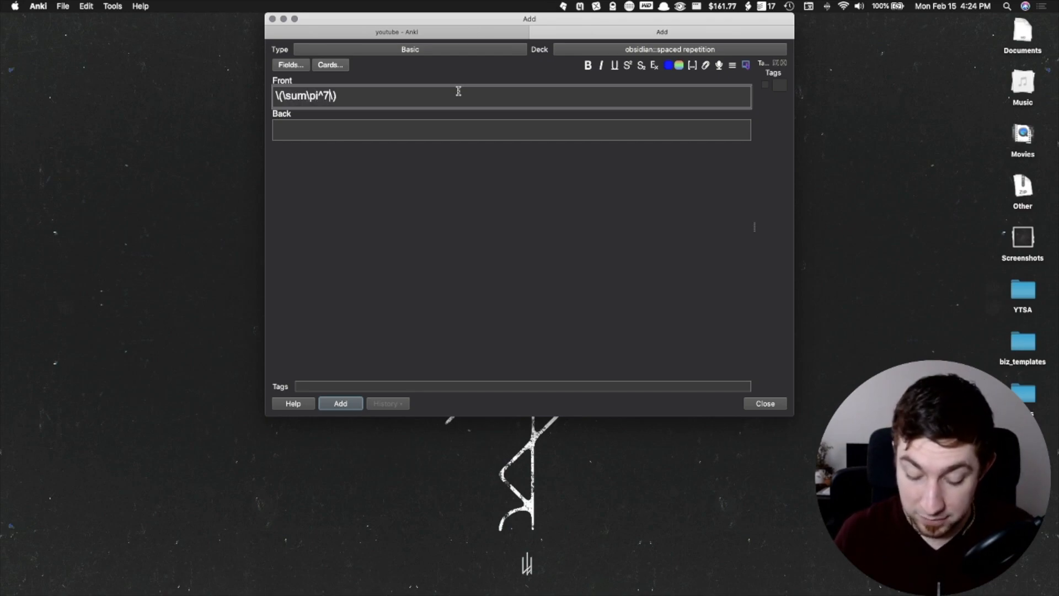
pyautogui.write('_\\Sigma')
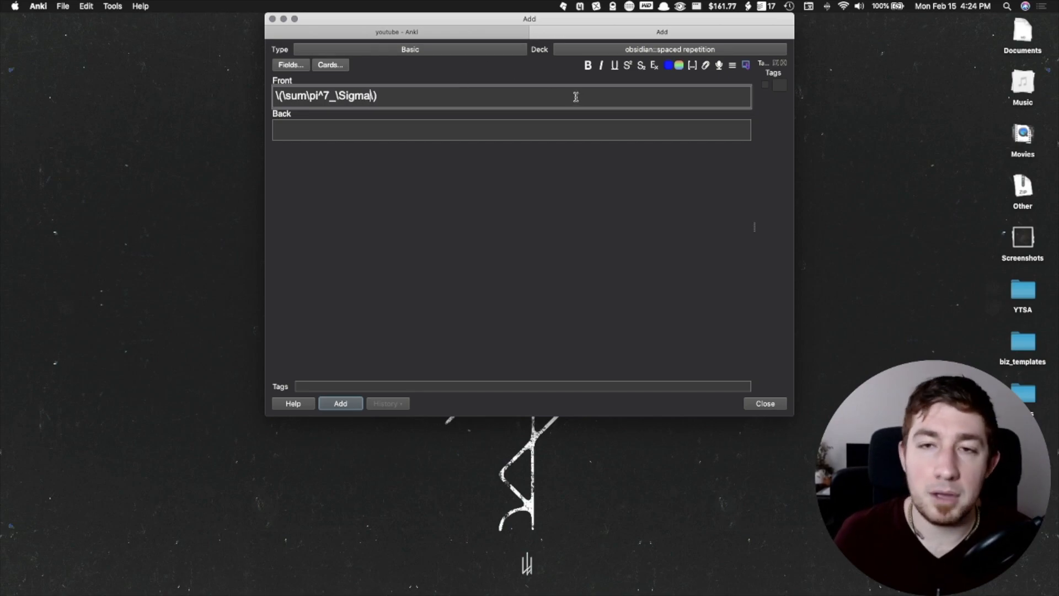
# Enter "hello world" in the Back field and add the note to the deck.
pyautogui.click(465, 130)
pyautogui.write('hello w')
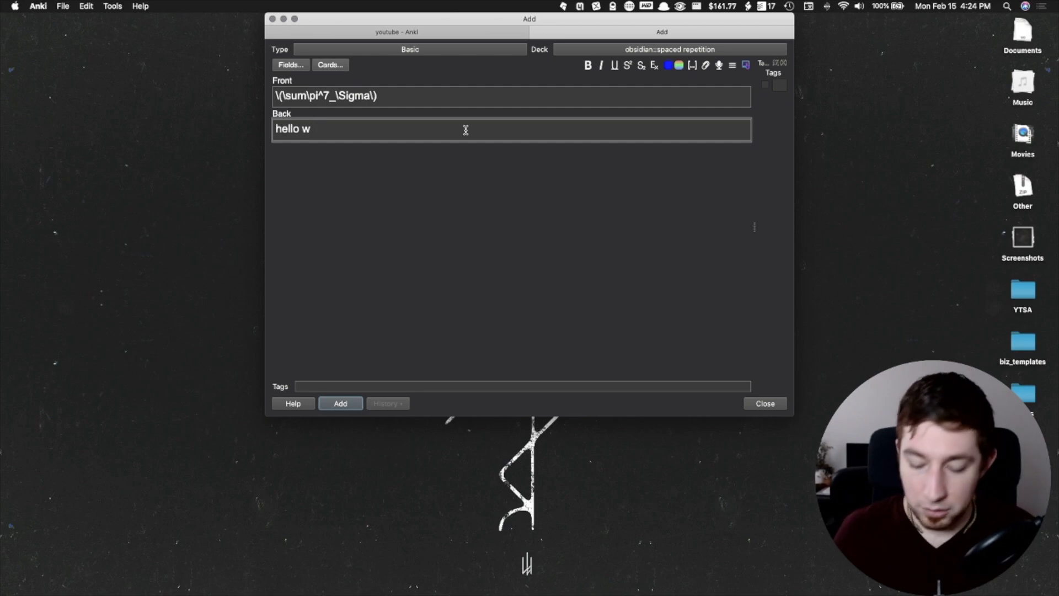
pyautogui.write('roldorld')
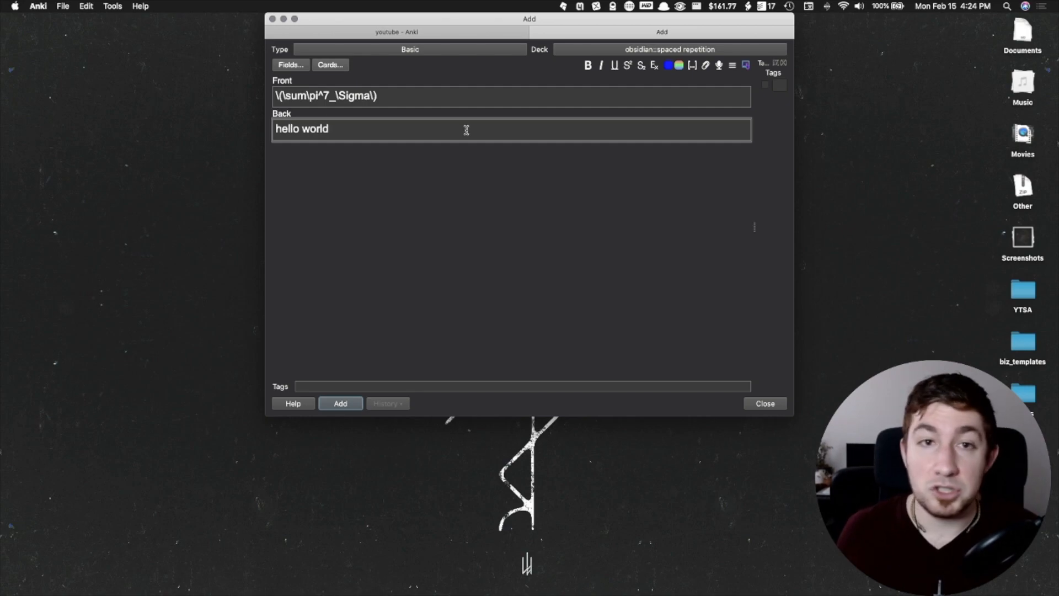
pyautogui.press('super+Return')
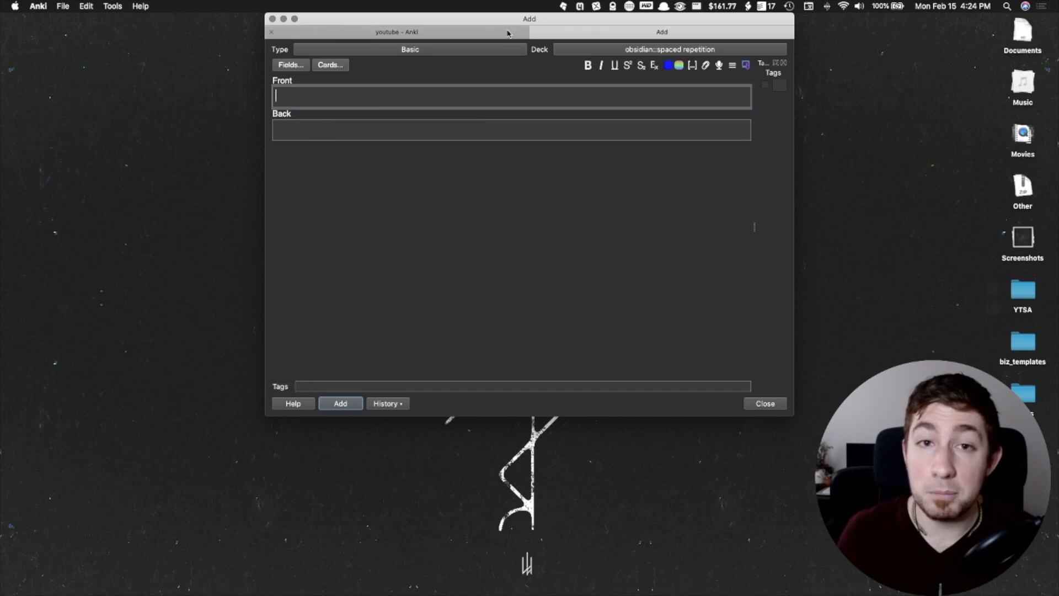
# Close the Add window, study the obsidian::spaced repetition deck and rate the "question" card Easy.
pyautogui.click(524, 33)
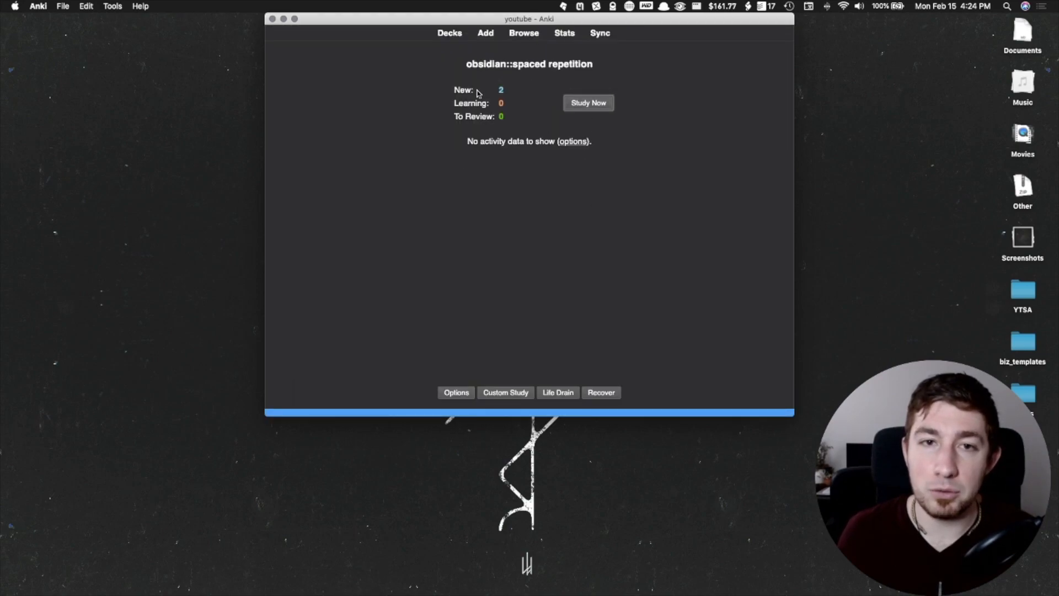
pyautogui.click(588, 103)
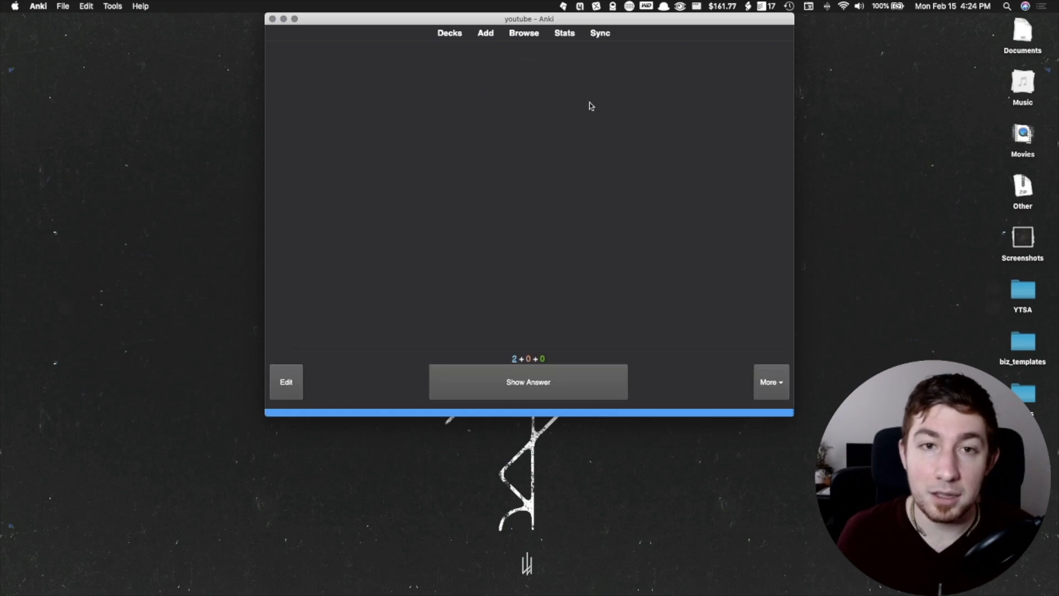
pyautogui.click(574, 374)
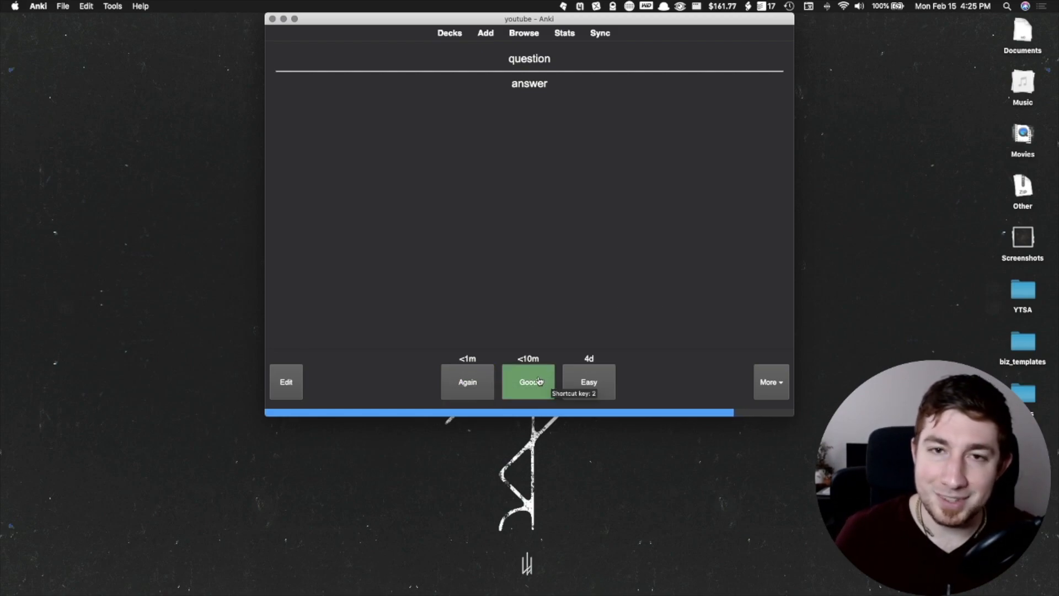
pyautogui.click(589, 388)
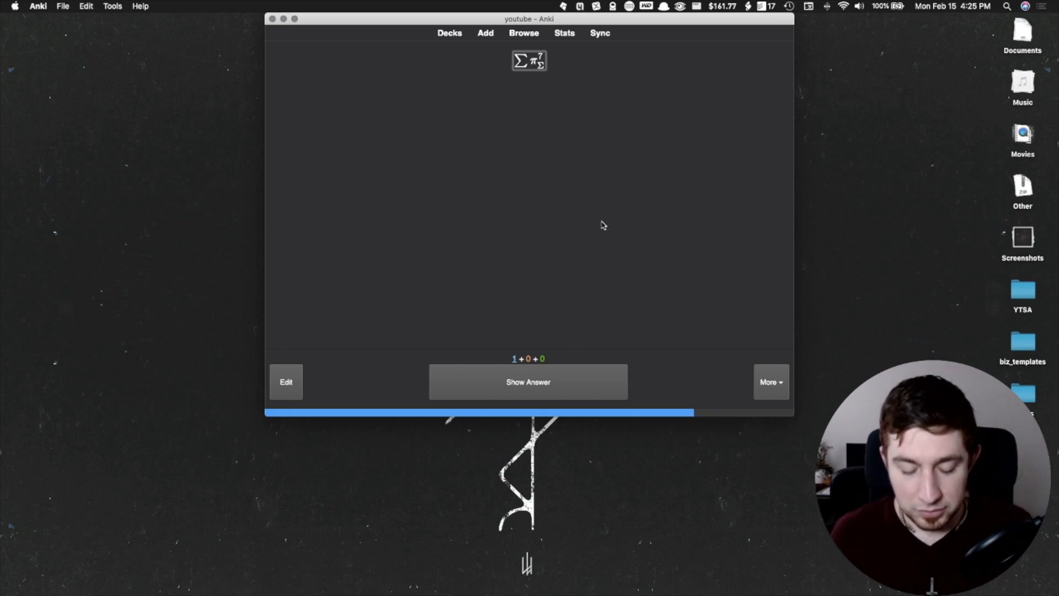
# Undo the last card rating and reveal the answer of the "question" card again.
pyautogui.press('super+z')
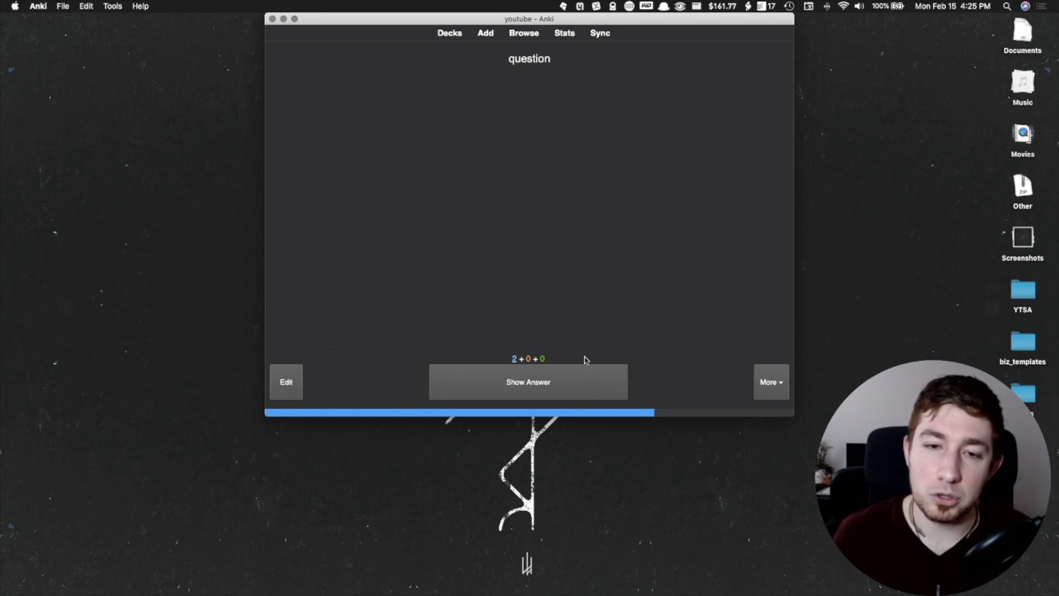
pyautogui.click(574, 392)
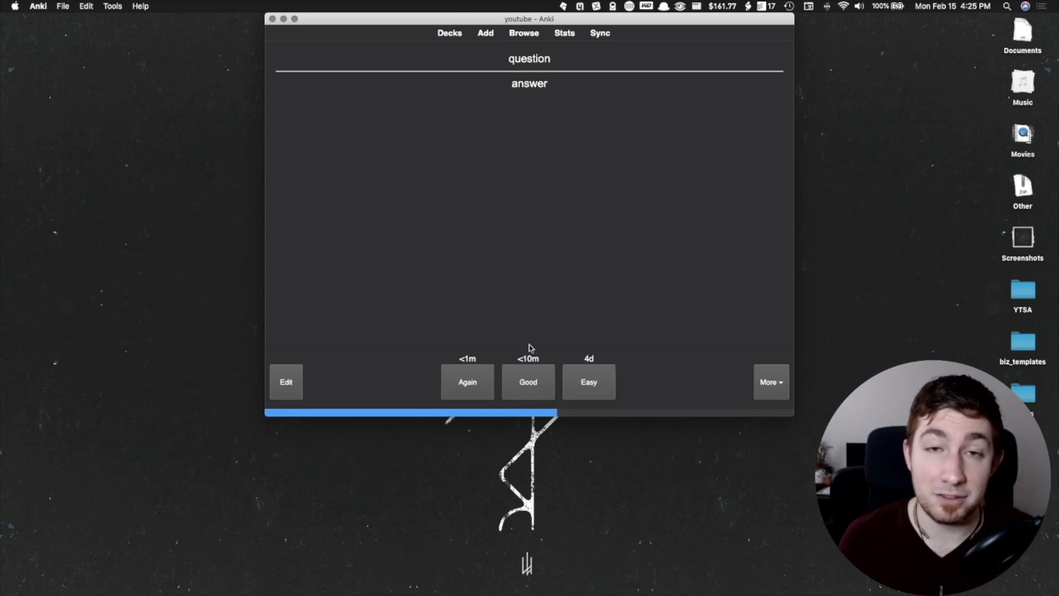
# Start a new note and capture the column of desktop icons with the launcher's "ssc" screenshot command.
pyautogui.press('a')
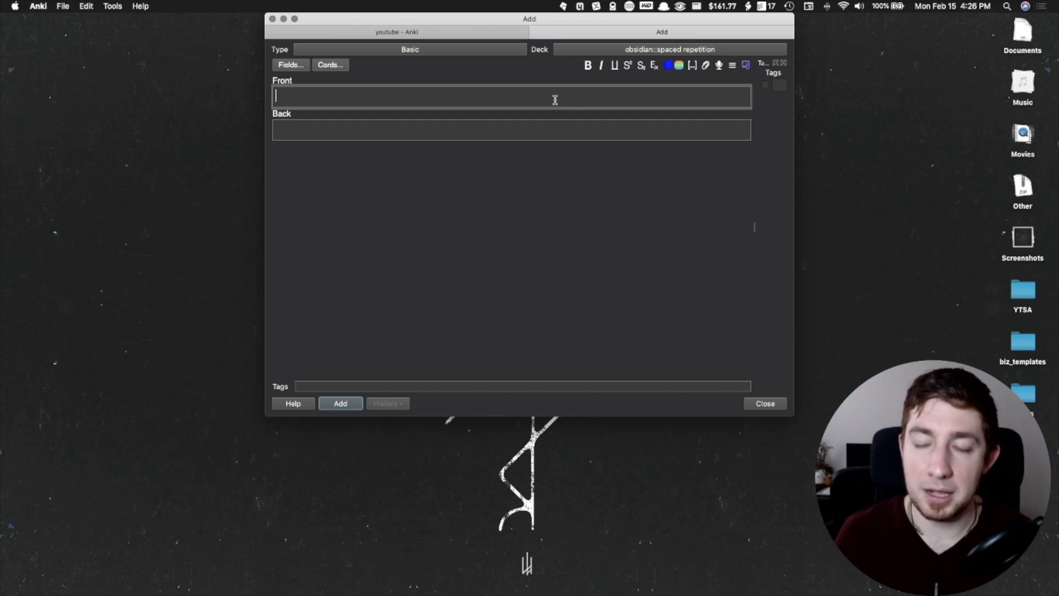
pyautogui.press('super+space')
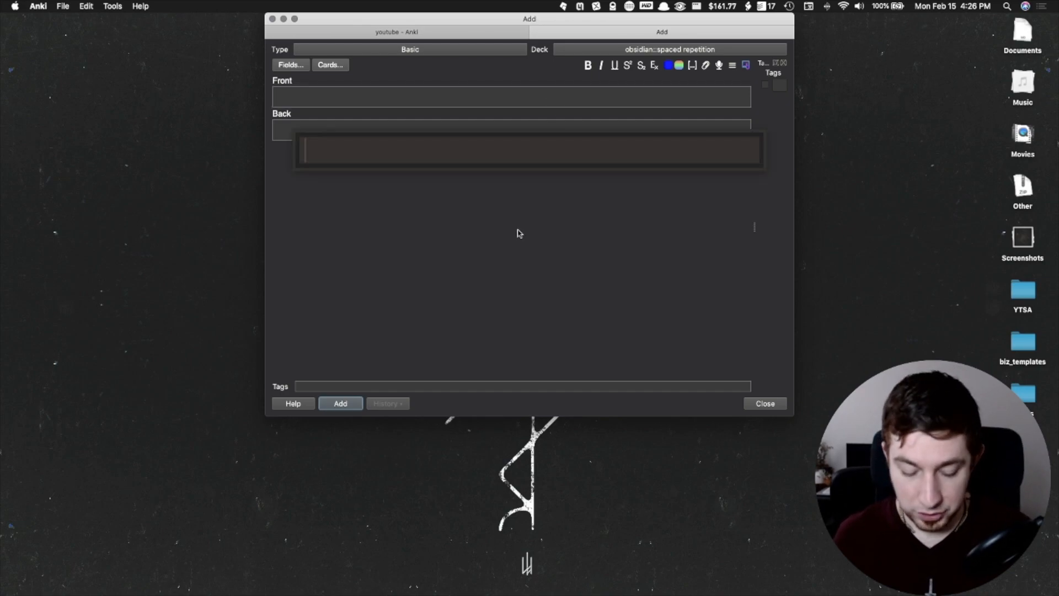
pyautogui.write('ssc')
pyautogui.press('Return')
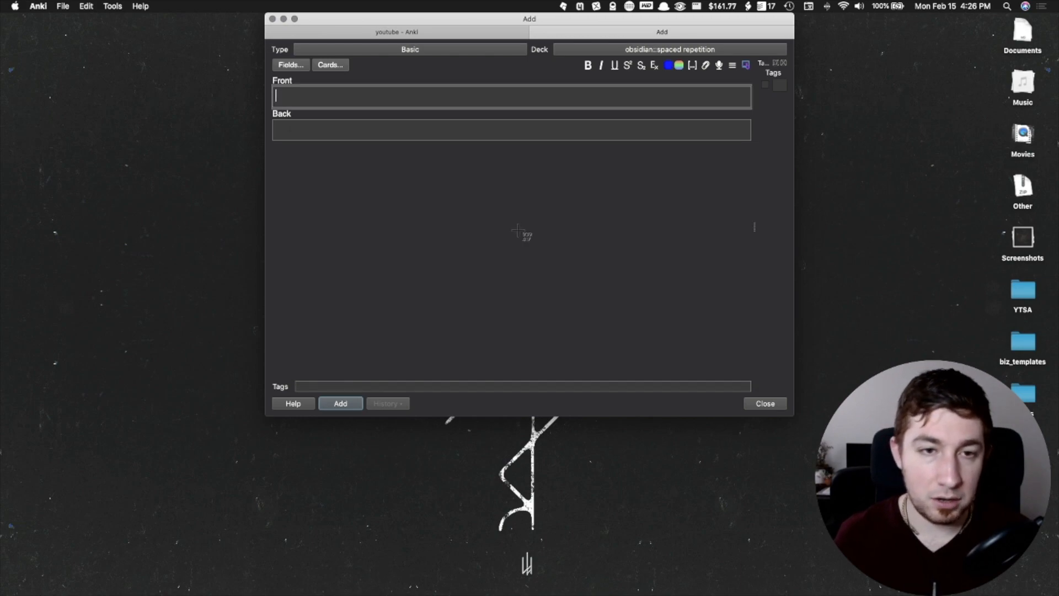
pyautogui.moveTo(955, 47); pyautogui.dragTo(1052, 368)
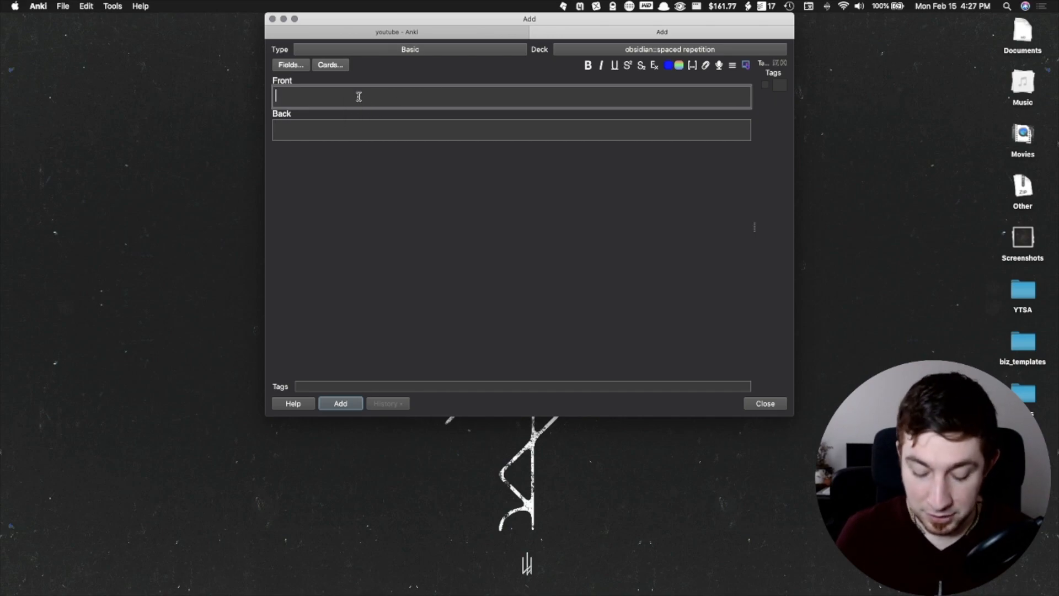
# Paste the captured image into the Front field, enter "hello" in the Back field and add the note.
pyautogui.press('super+v')
pyautogui.scroll(-3, 442, 173)
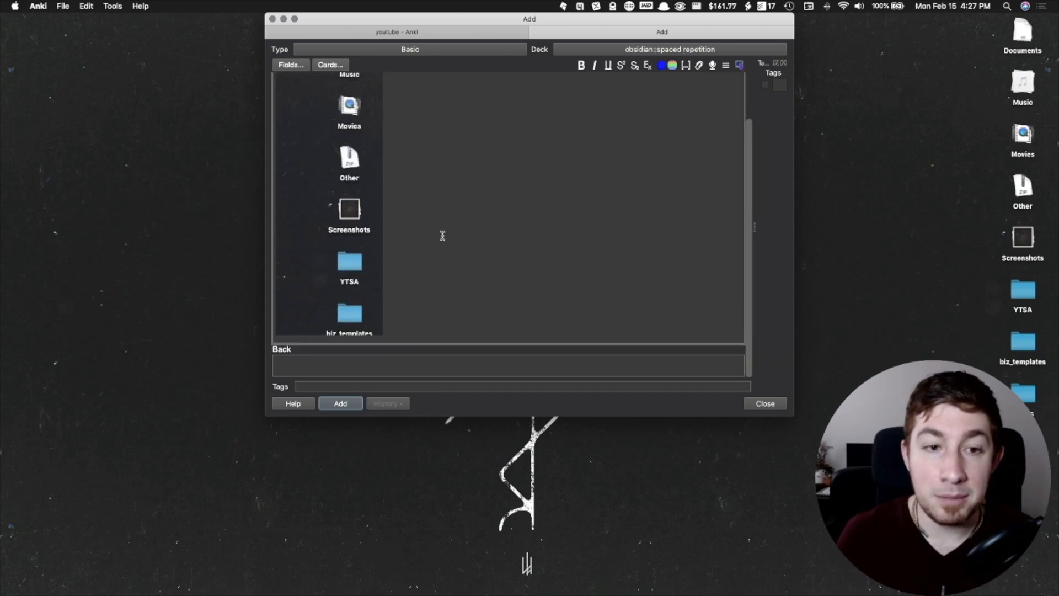
pyautogui.click(392, 364)
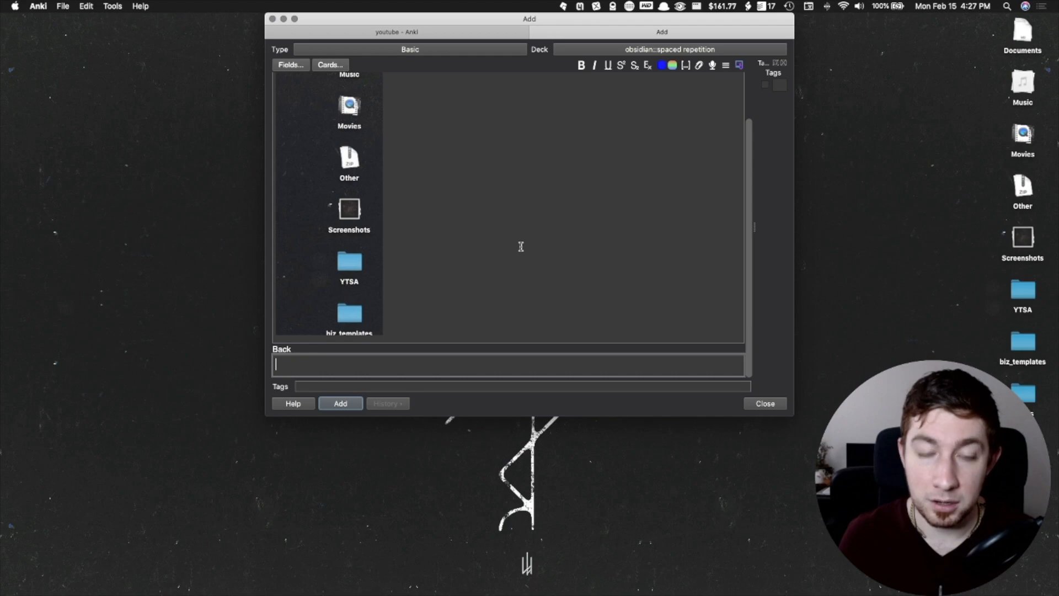
pyautogui.write('hello')
pyautogui.press('super+Return')
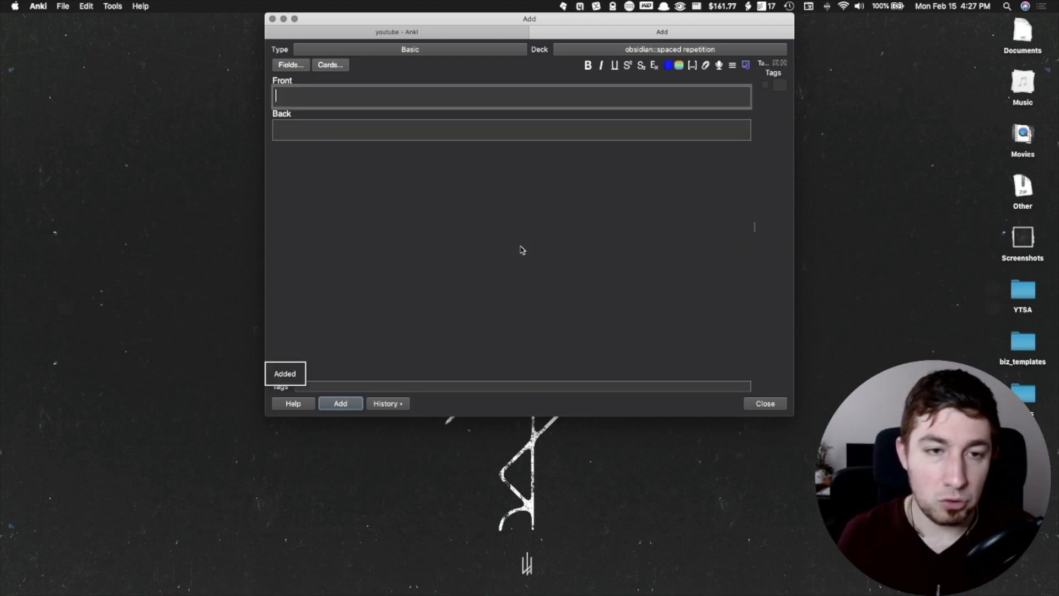
# Close the Add window, study the image card and rate it Easy.
pyautogui.click(533, 30)
pyautogui.click(580, 101)
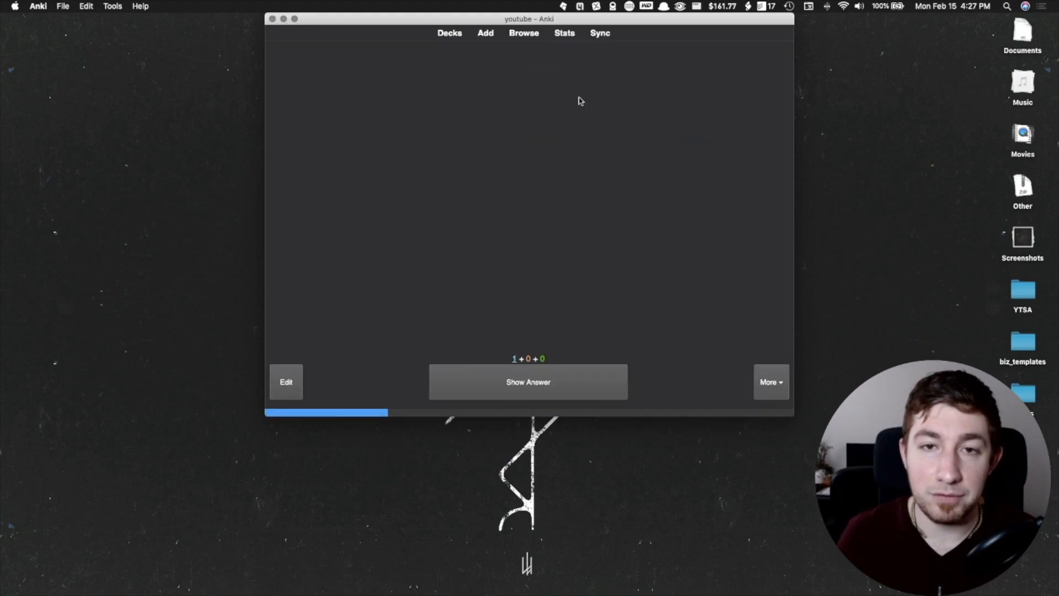
pyautogui.click(560, 386)
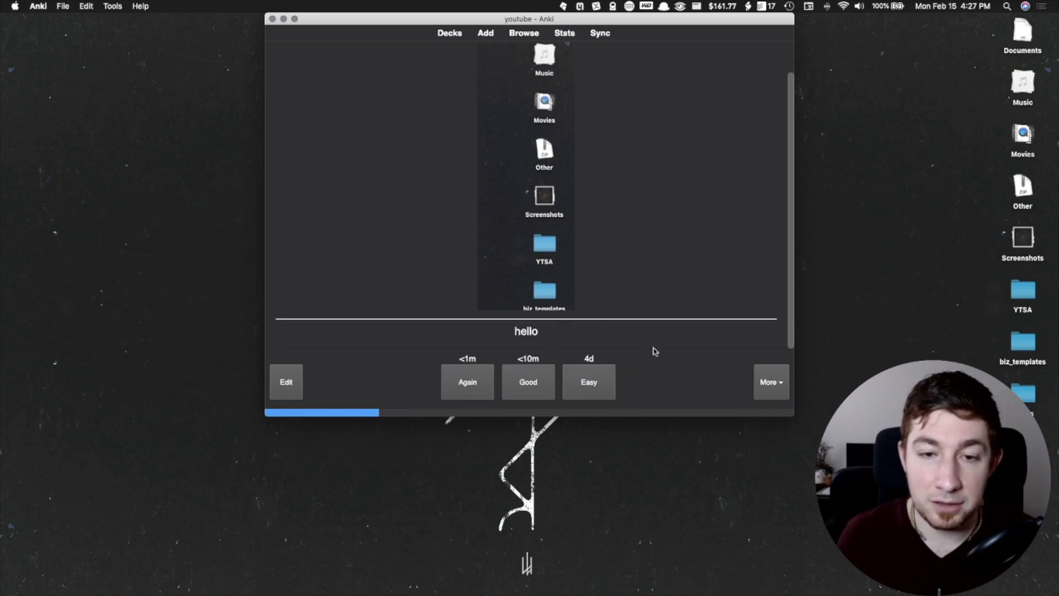
pyautogui.click(588, 382)
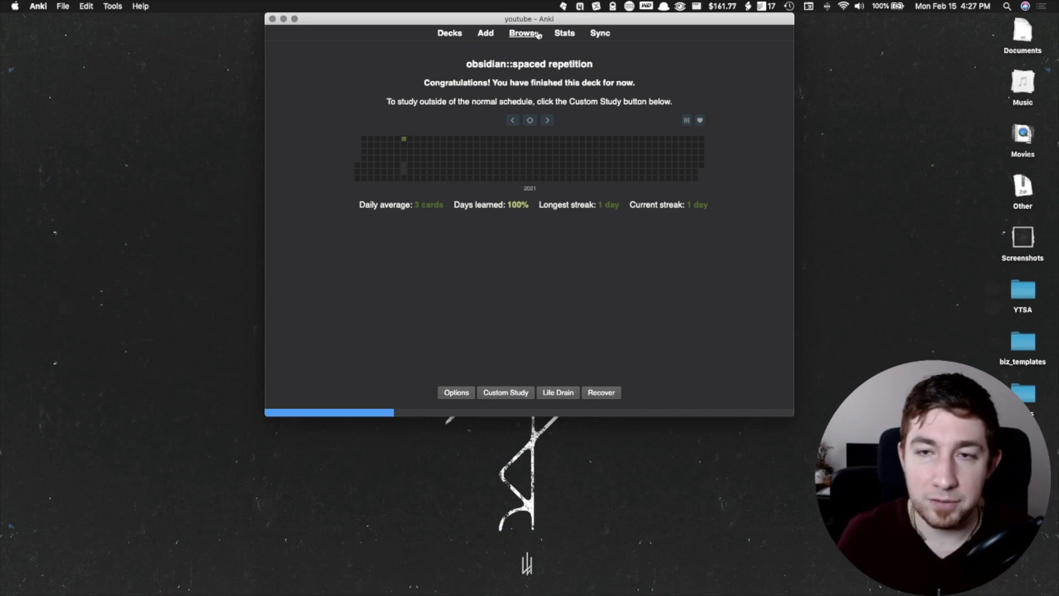
# Open another new note and capture the desktop icon column using the launcher's "ssc" command.
pyautogui.click(486, 34)
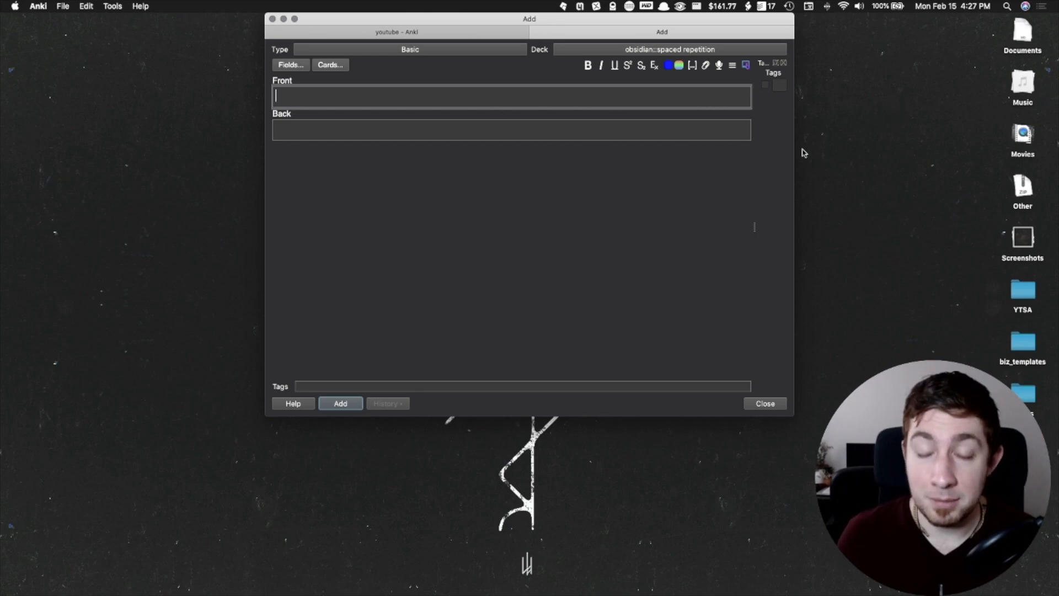
pyautogui.hotkey('alt', 'space')
pyautogui.write('ssc')
pyautogui.press('Return')
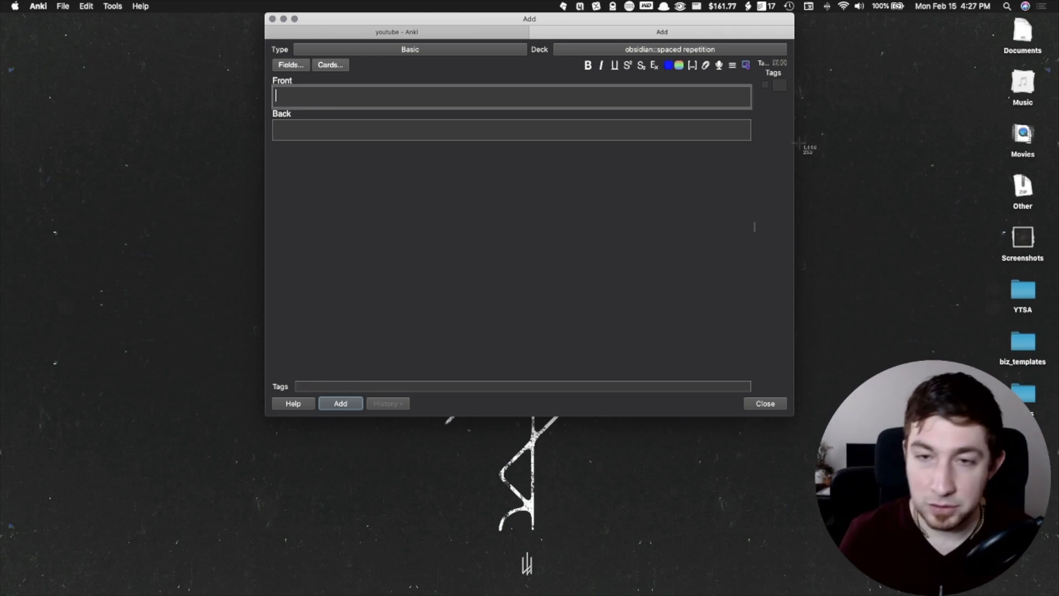
pyautogui.moveTo(907, 56); pyautogui.dragTo(1054, 404)
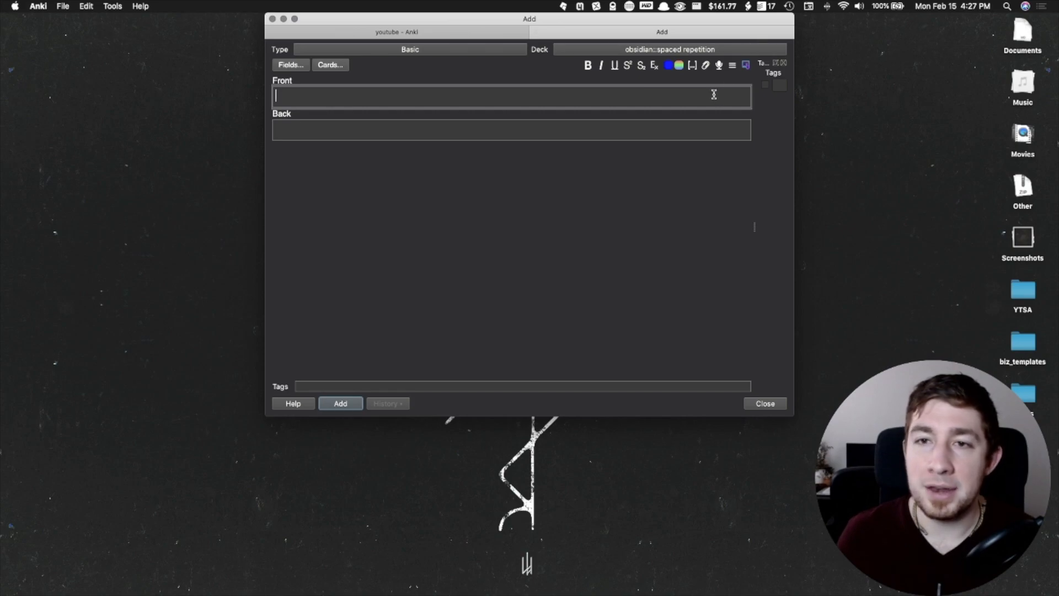
pyautogui.click(747, 66)
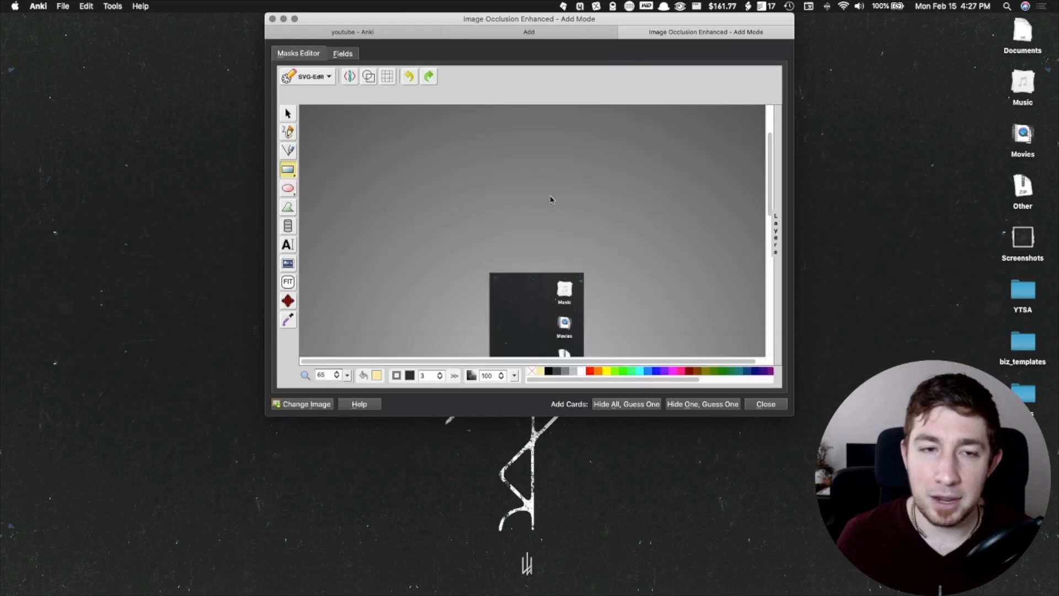
pyautogui.moveTo(561, 219); pyautogui.dragTo(560, 190)
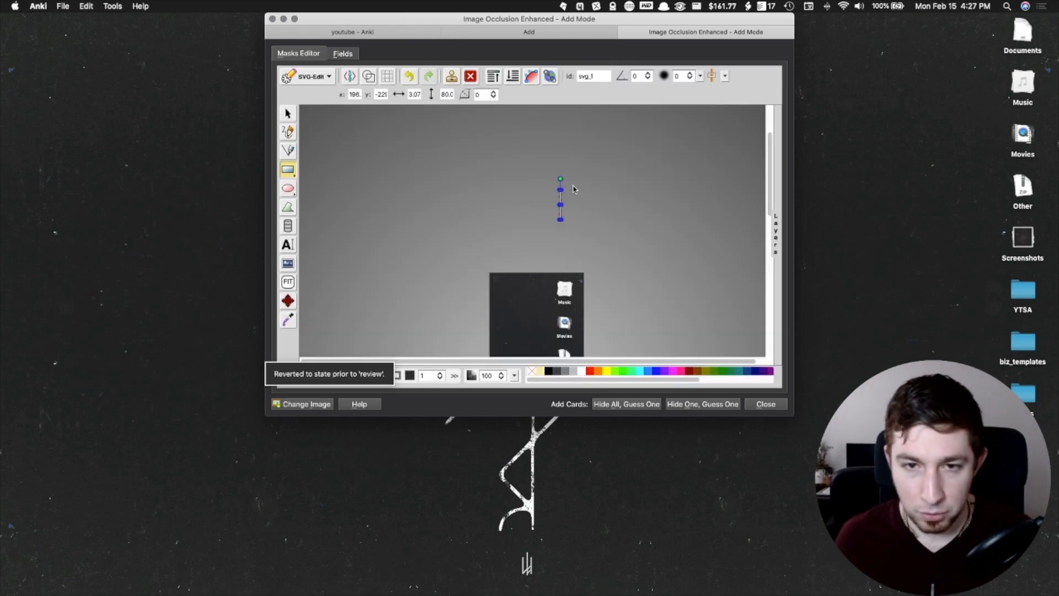
pyautogui.press('Escape')
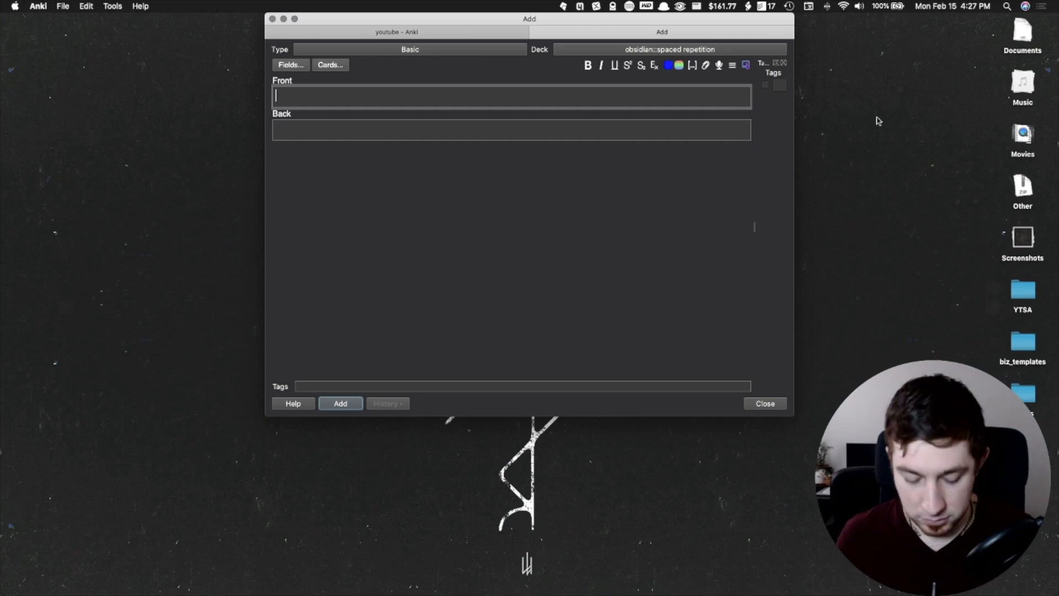
# Capture the desktop icons again with the "ssc" command and open the capture in the Image Occlusion editor.
pyautogui.hotkey('alt', 'space')
pyautogui.write('ssc')
pyautogui.press('Return')
pyautogui.moveTo(953, 47); pyautogui.dragTo(1035, 262)
pyautogui.click(746, 65)
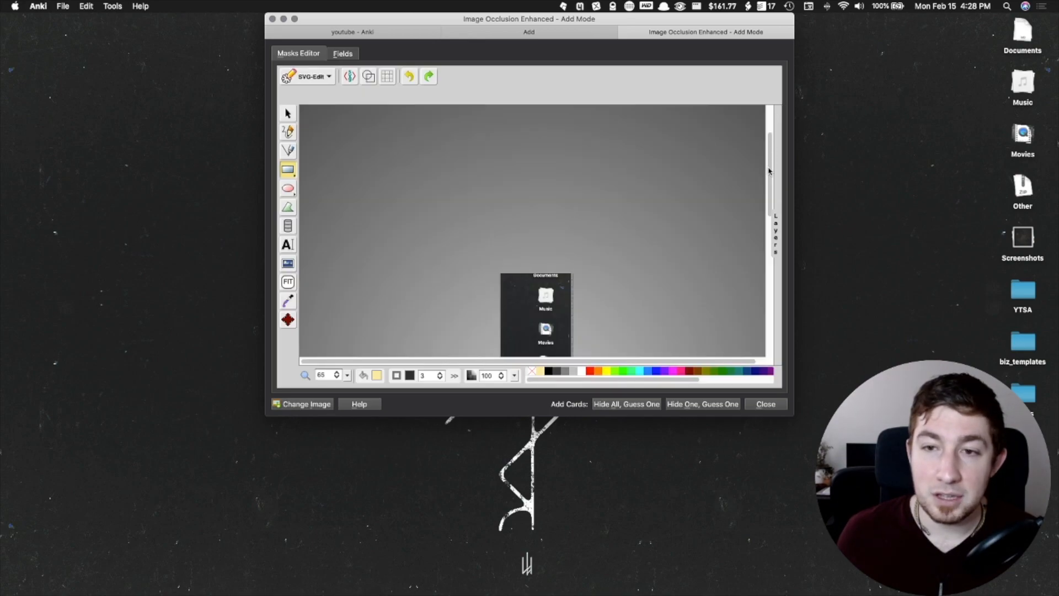
# Show the mask layers and maximise the Image Occlusion editor window so the whole captured image is in view.
pyautogui.click(775, 223)
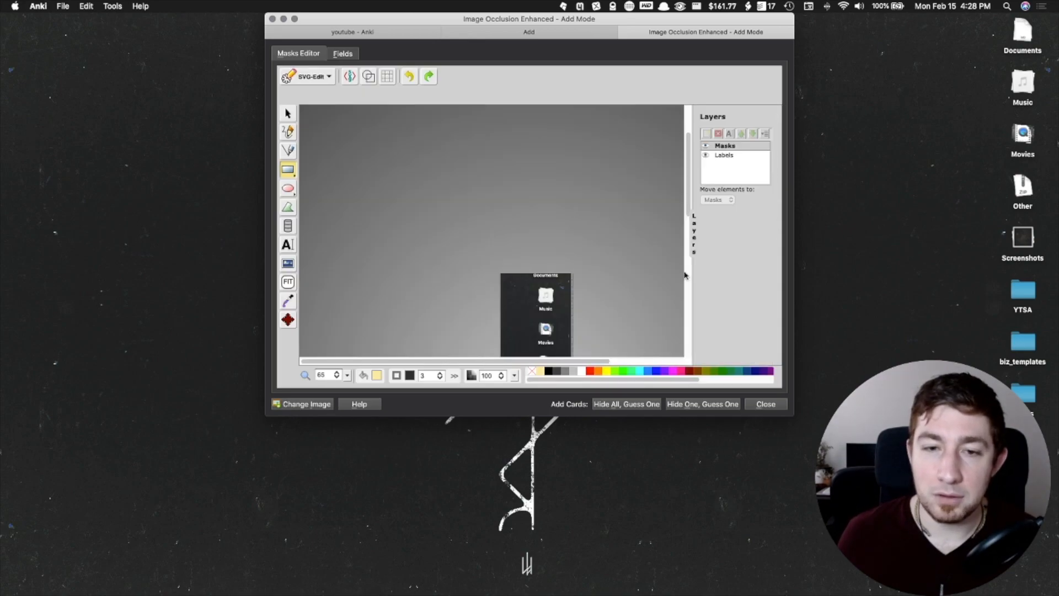
pyautogui.scroll(-3, 661, 284)
pyautogui.hotkey('ctrl', 'alt', 'Return')
pyautogui.scroll(-5, 561, 284)
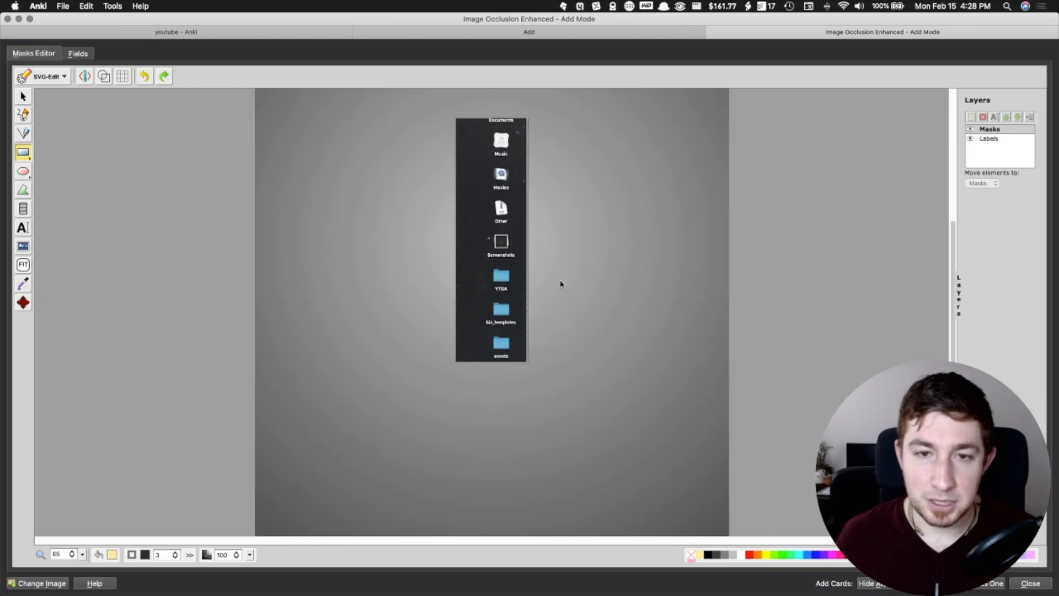
pyautogui.scroll(2, 544, 303)
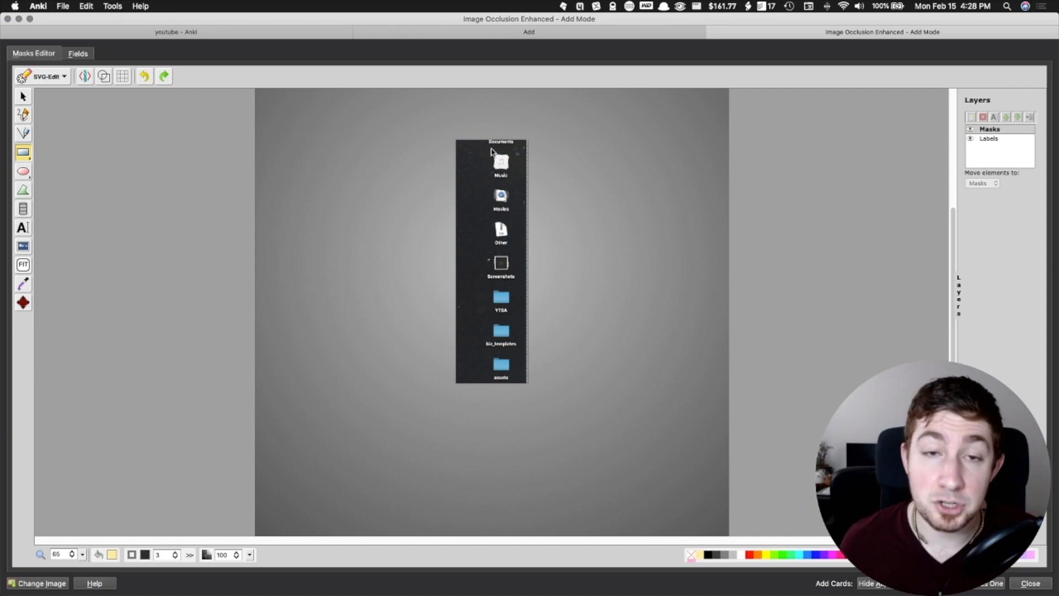
# Draw rectangular masks over the Music, Movies, Screenshots and assets icons, and add the cards as Hide All, Guess One.
pyautogui.moveTo(491, 150)
pyautogui.mouseDown()
pyautogui.moveTo(517, 179)
pyautogui.moveTo(496, 213)
pyautogui.moveTo(510, 213)
pyautogui.mouseUp()
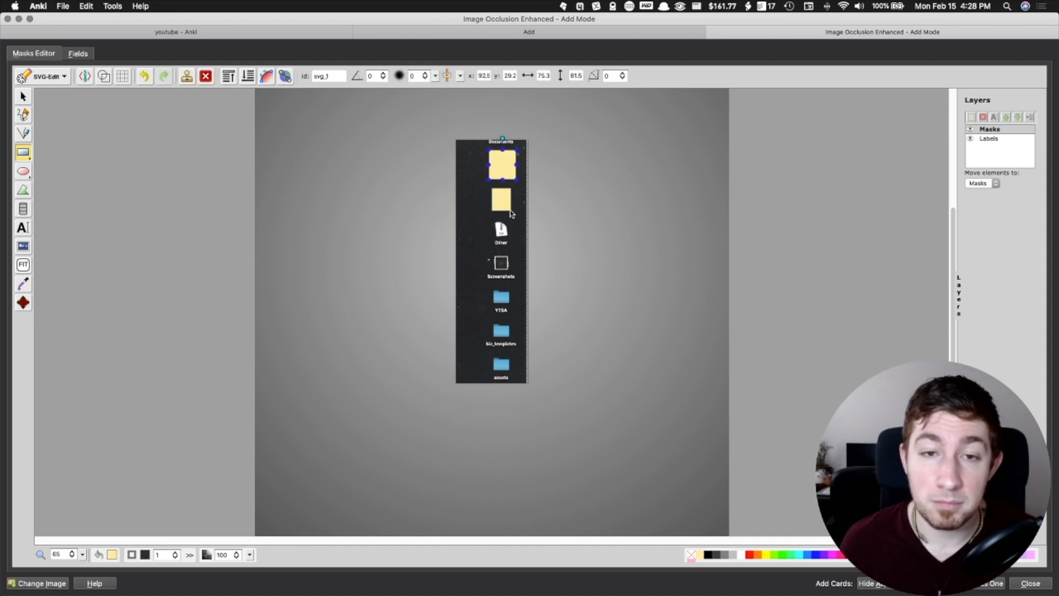
pyautogui.moveTo(488, 251); pyautogui.dragTo(531, 297)
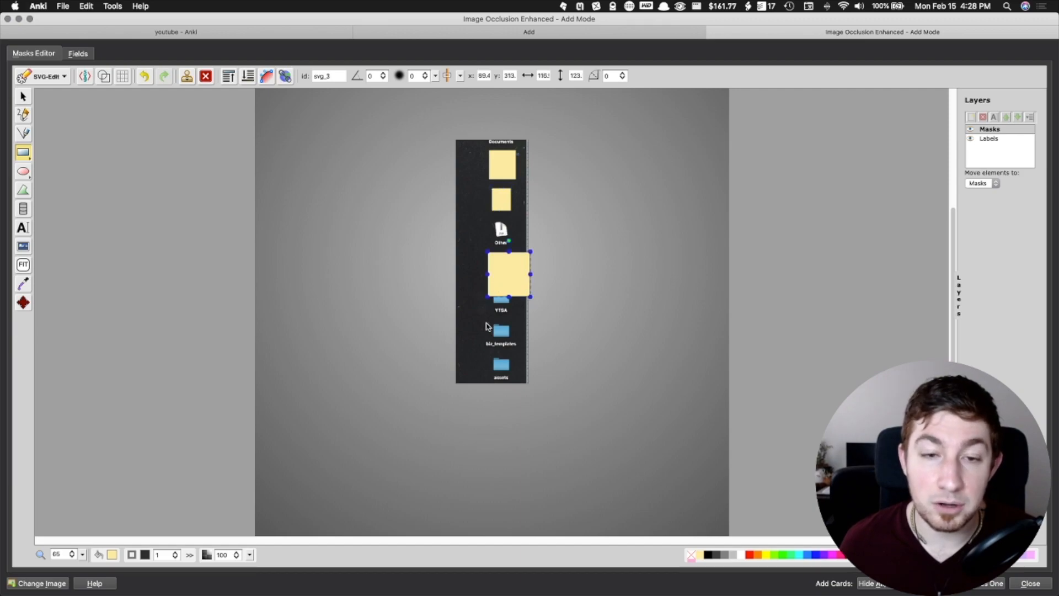
pyautogui.moveTo(482, 321)
pyautogui.mouseDown()
pyautogui.moveTo(482, 342)
pyautogui.moveTo(523, 384)
pyautogui.mouseUp()
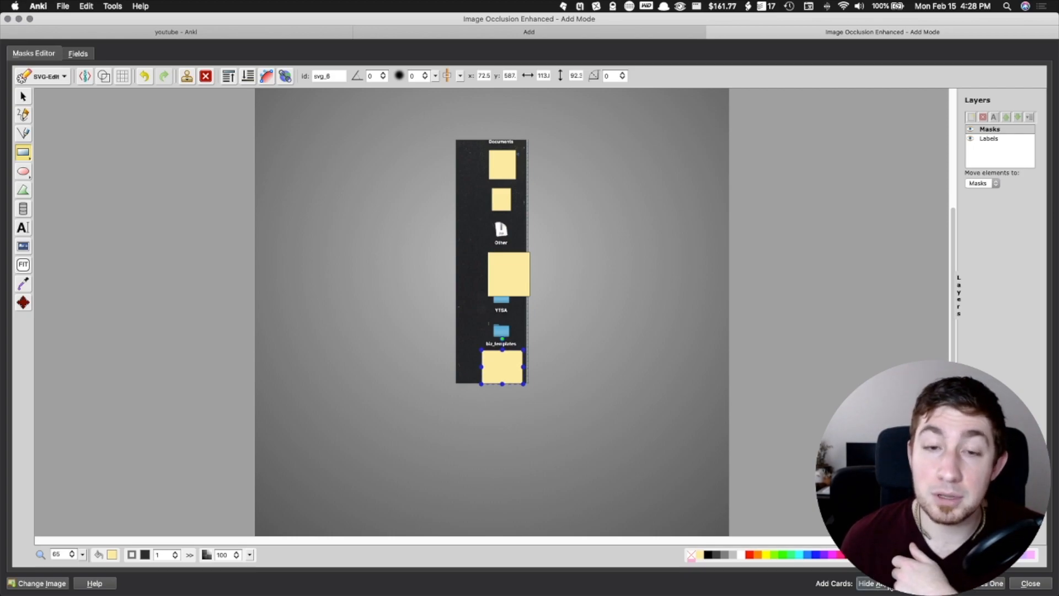
pyautogui.click(874, 583)
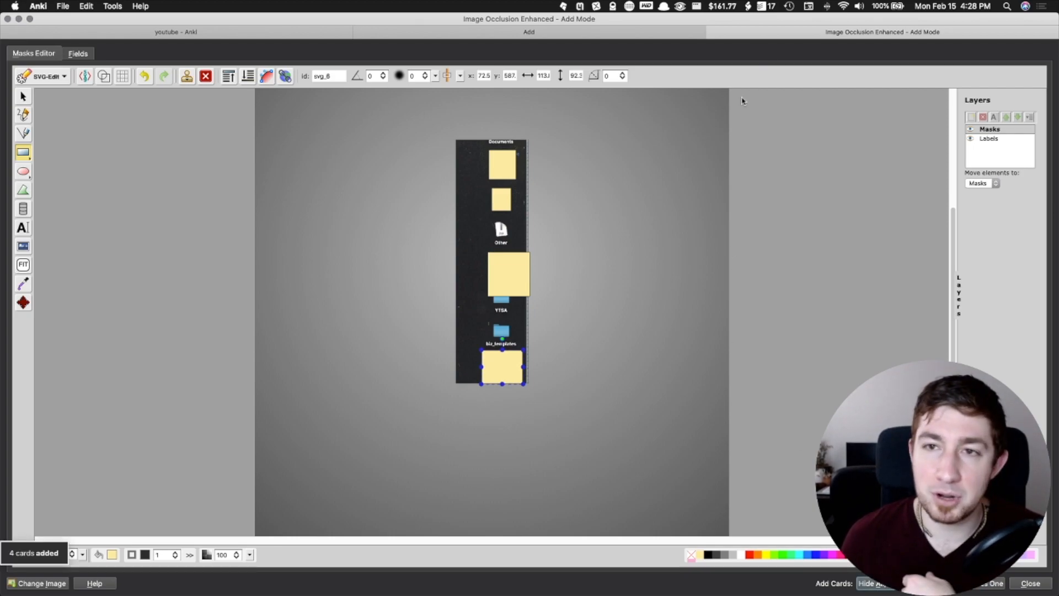
# Close the occlusion editor and the Add window, and centre the main window on the screen at reduced size.
pyautogui.click(713, 33)
pyautogui.click(534, 31)
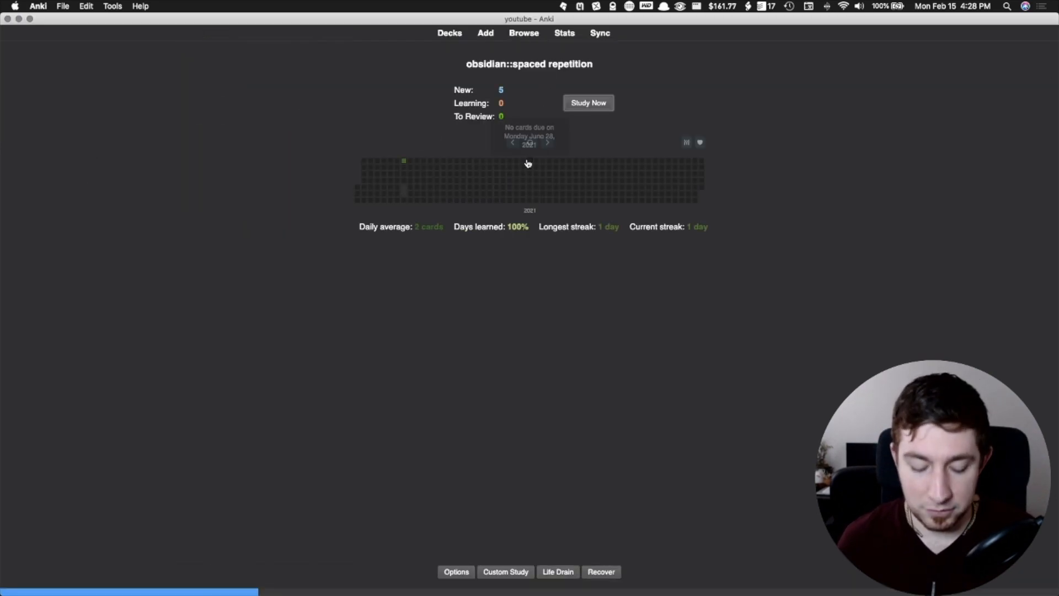
pyautogui.hotkey('ctrl', 'alt', 'c')
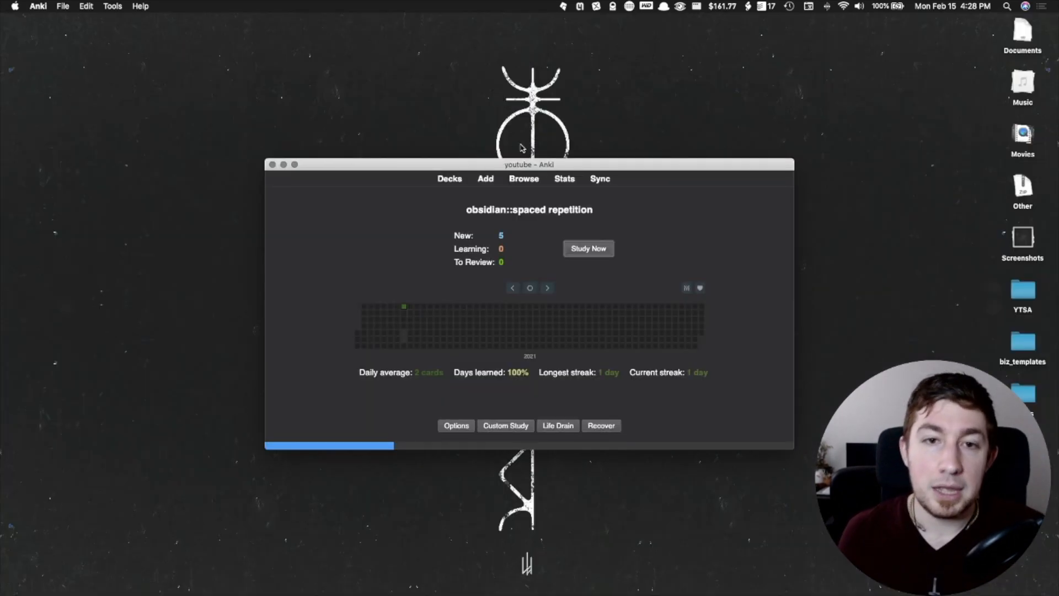
# Start studying the obsidian::spaced repetition deck, then reveal and rate the first card.
pyautogui.click(580, 251)
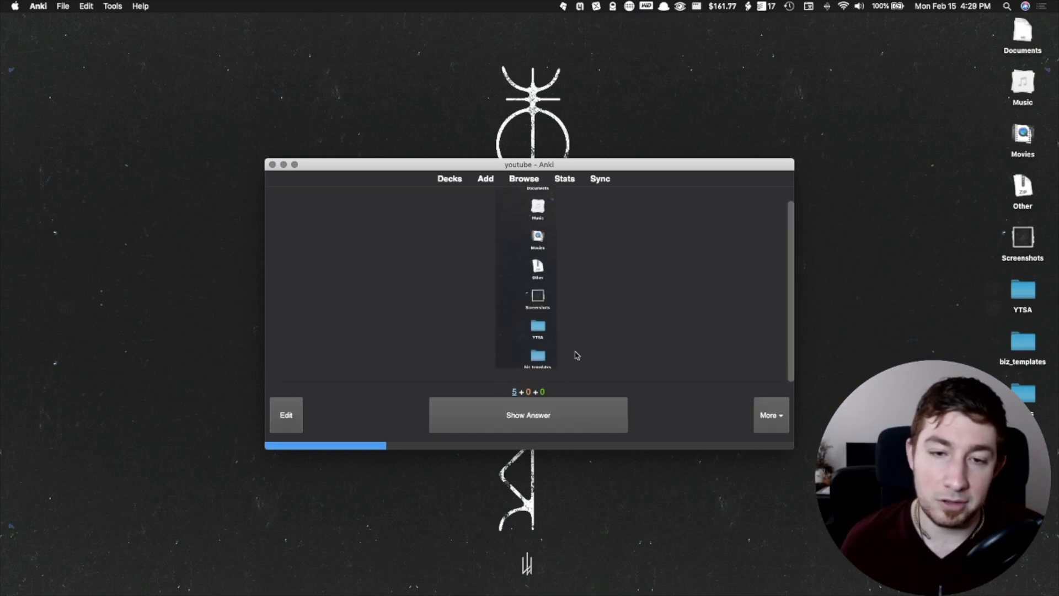
pyautogui.press('space')
pyautogui.press('space')
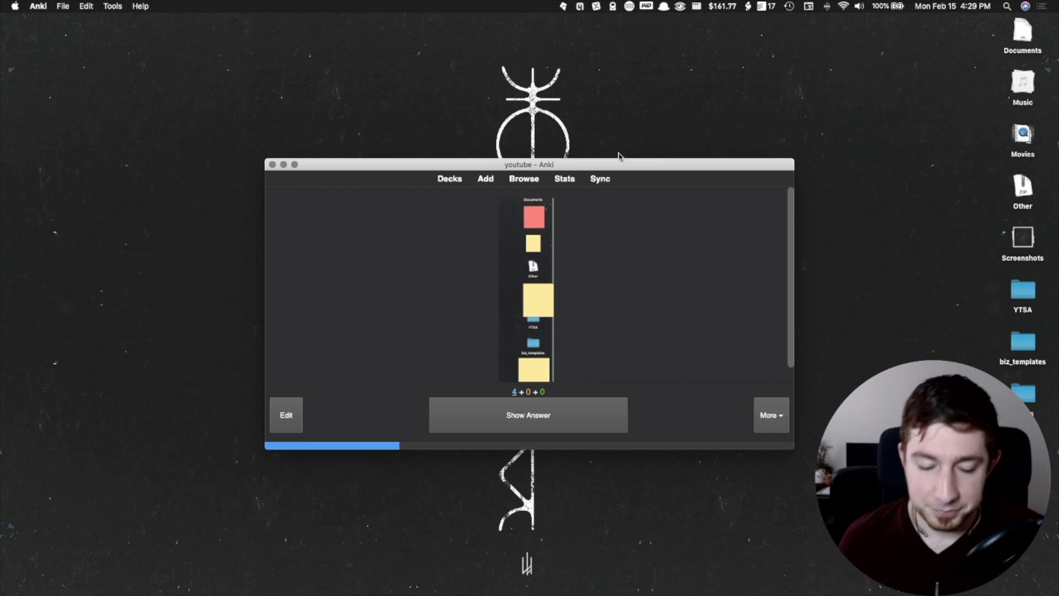
# Resize the review window to half the screen width and full height, centred on the screen.
pyautogui.press('super+h')
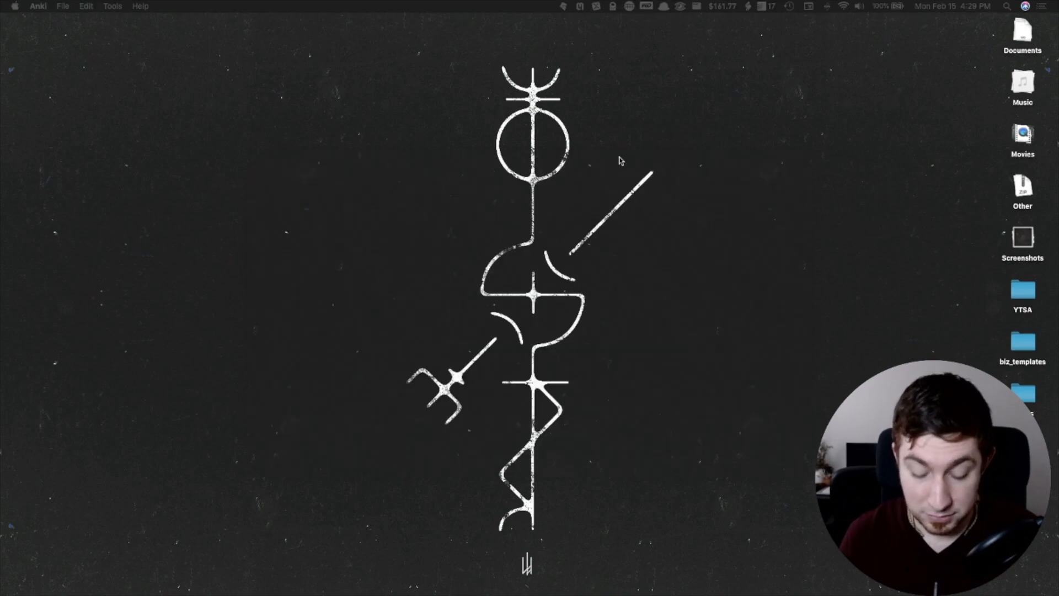
pyautogui.hotkey('ctrl', 'alt', 'Left')
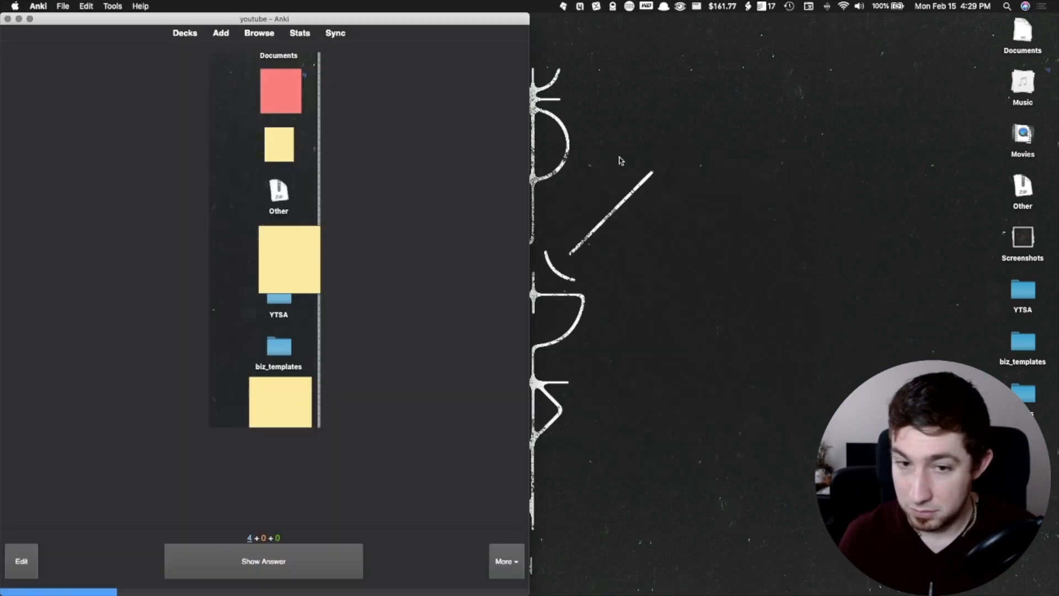
pyautogui.hotkey('ctrl', 'alt', 'c')
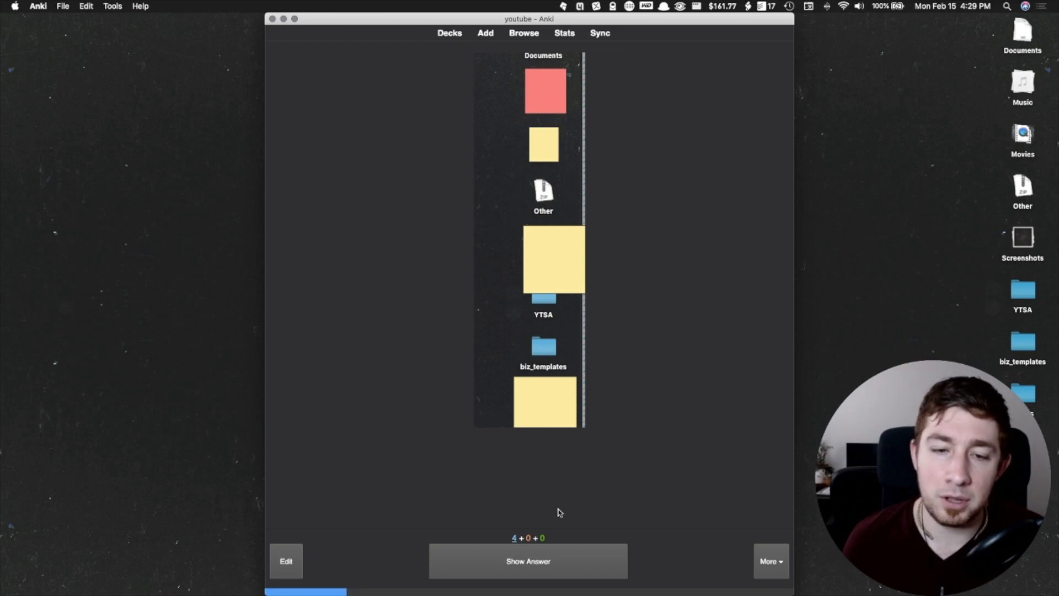
# Reveal the Music occlusion card and rate it Easy, and reveal and rate the remaining cards until the deck is finished.
pyautogui.press('space')
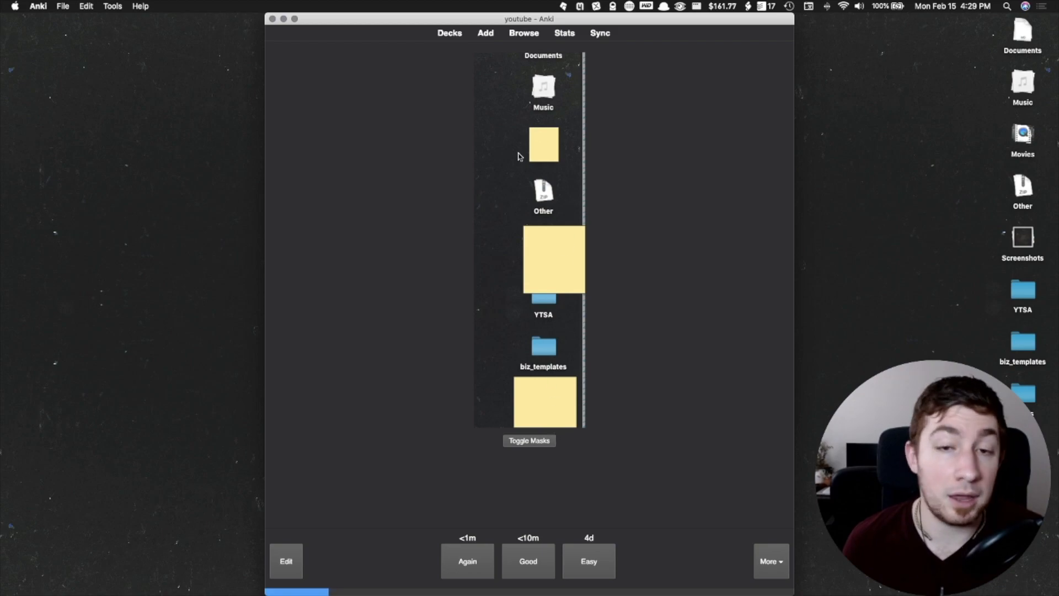
pyautogui.click(603, 567)
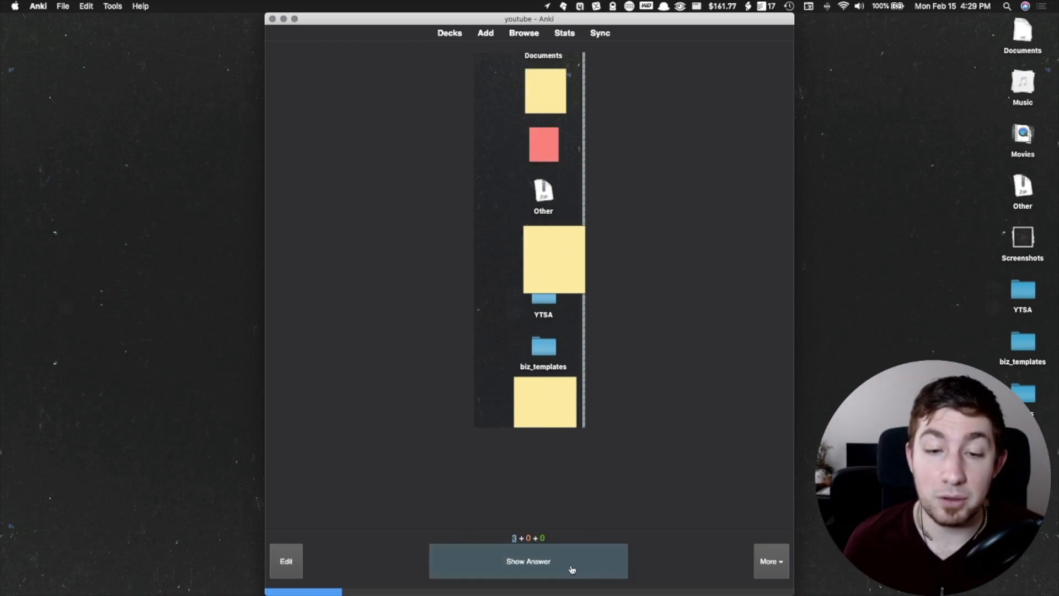
pyautogui.click(572, 567)
pyautogui.click(569, 566)
pyautogui.click(568, 560)
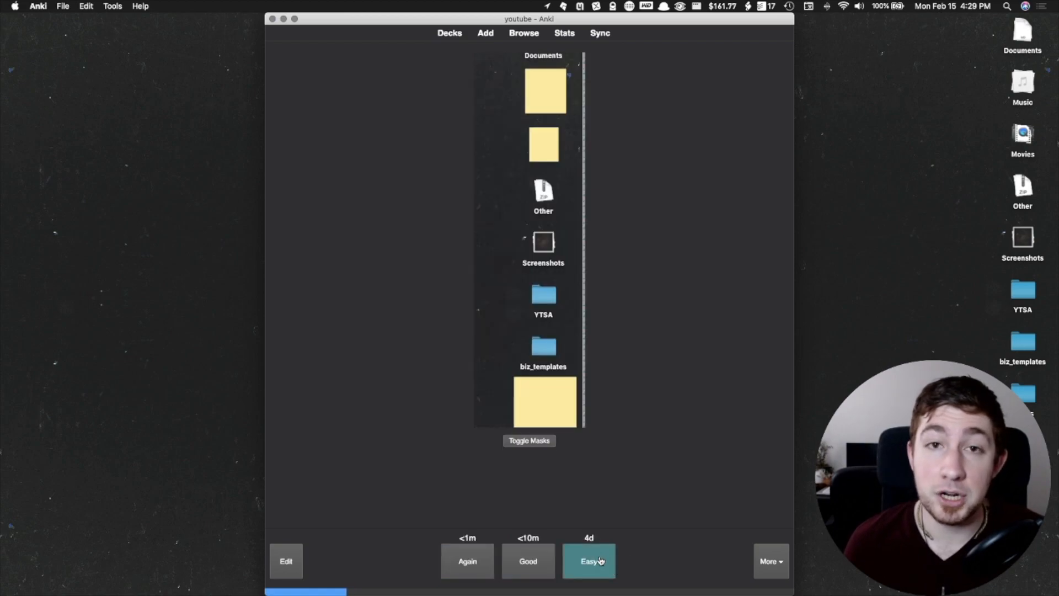
pyautogui.click(601, 562)
pyautogui.click(591, 561)
pyautogui.click(587, 563)
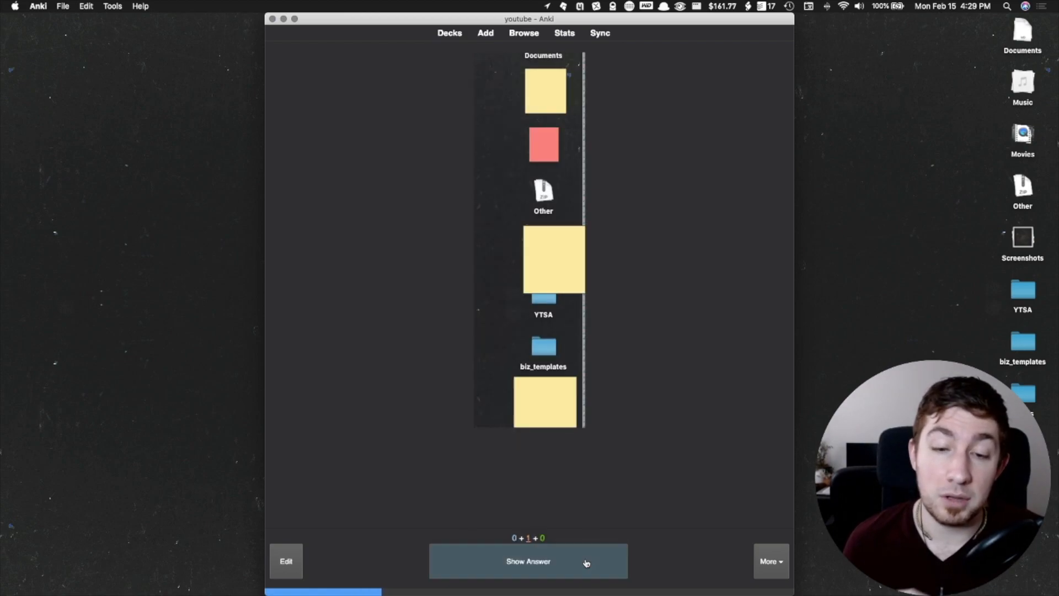
pyautogui.click(577, 564)
pyautogui.click(585, 561)
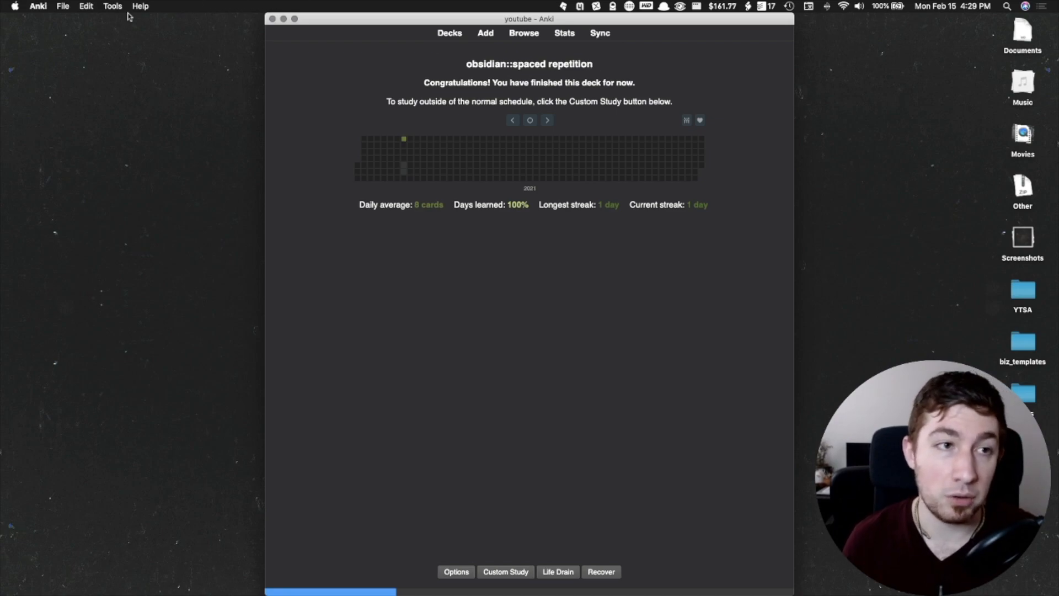
# Switch from the youtube profile to the main personal profile.
pyautogui.click(88, 6)
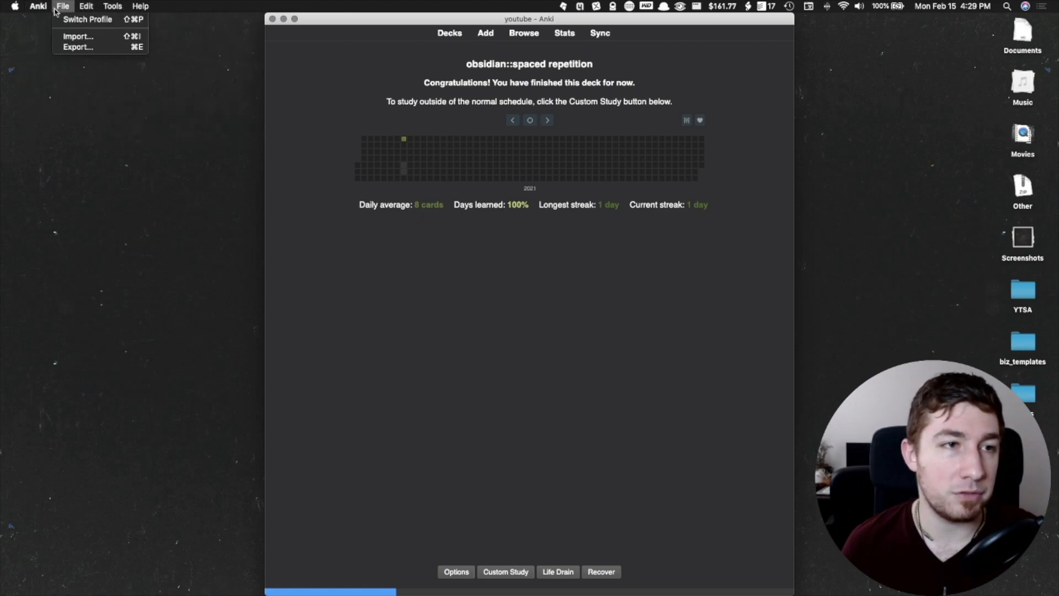
pyautogui.click(83, 20)
pyautogui.click(541, 216)
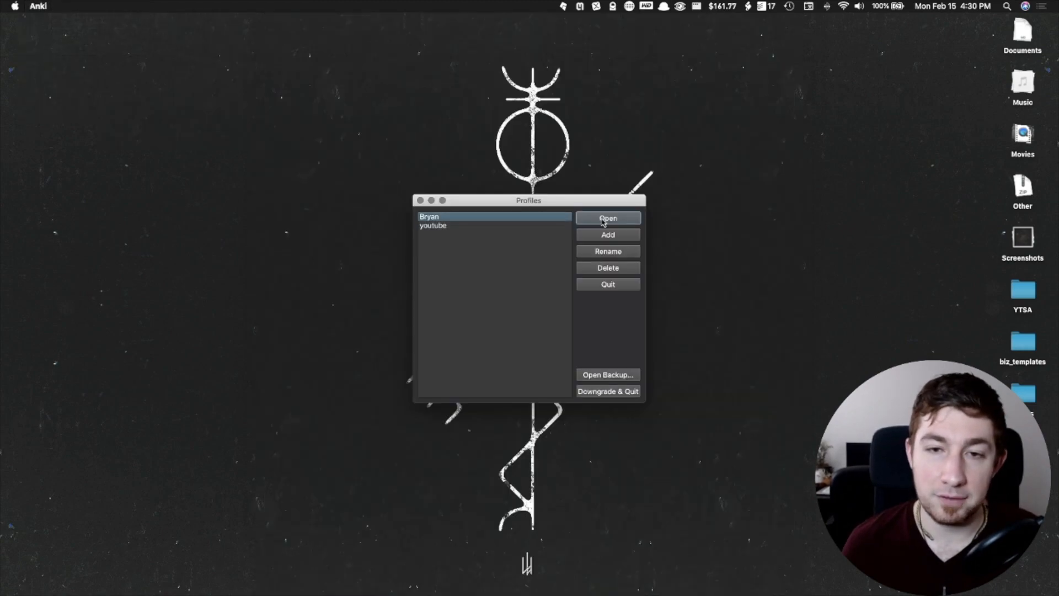
pyautogui.click(610, 219)
# Return to the profile list, delete the youtube profile and open the remaining personal profile.
pyautogui.click(40, 7)
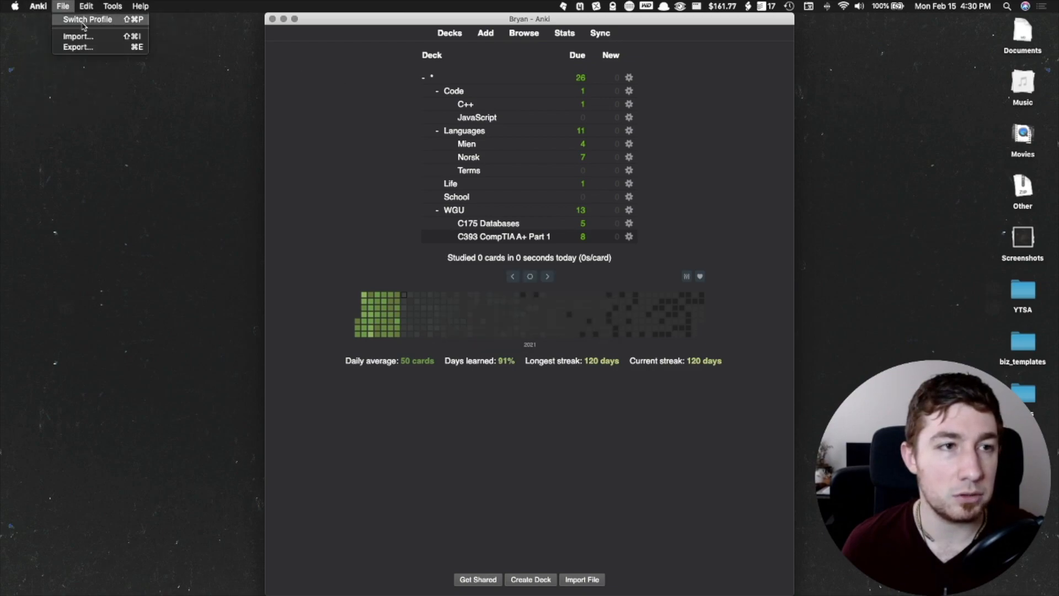
pyautogui.click(82, 20)
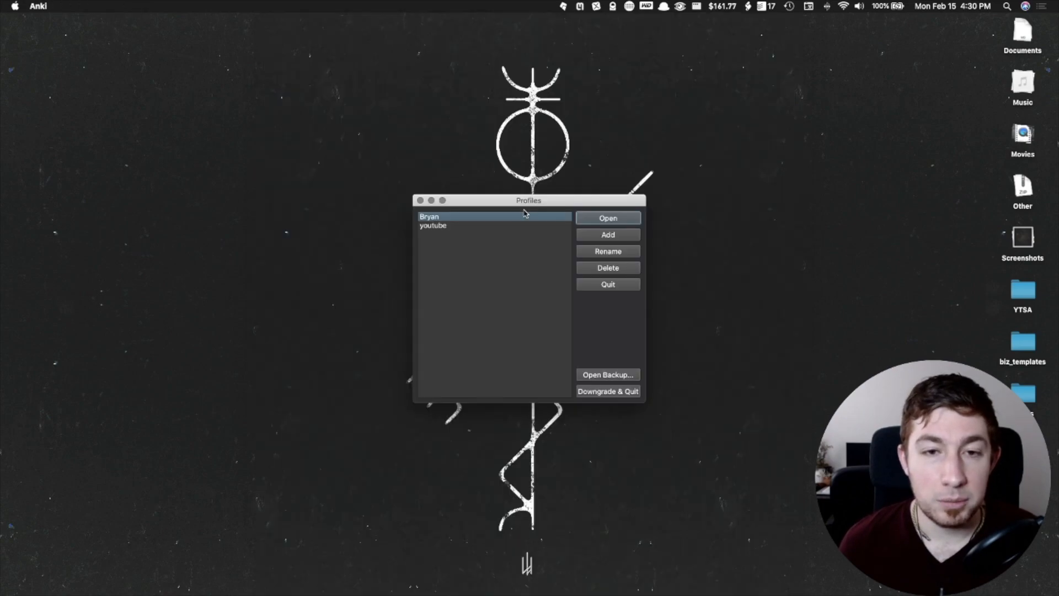
pyautogui.click(531, 227)
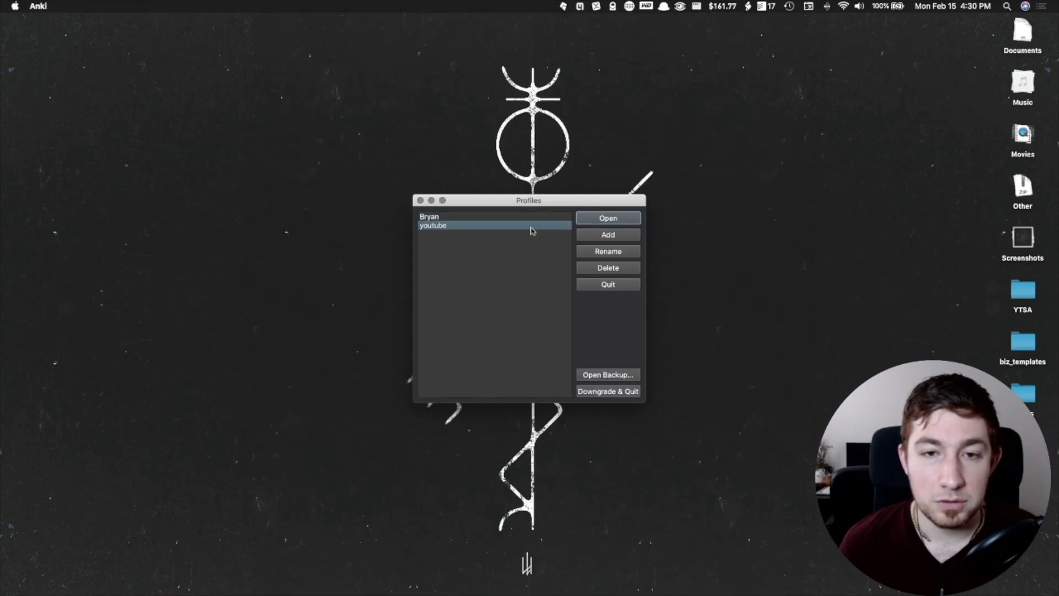
pyautogui.click(613, 269)
pyautogui.click(604, 308)
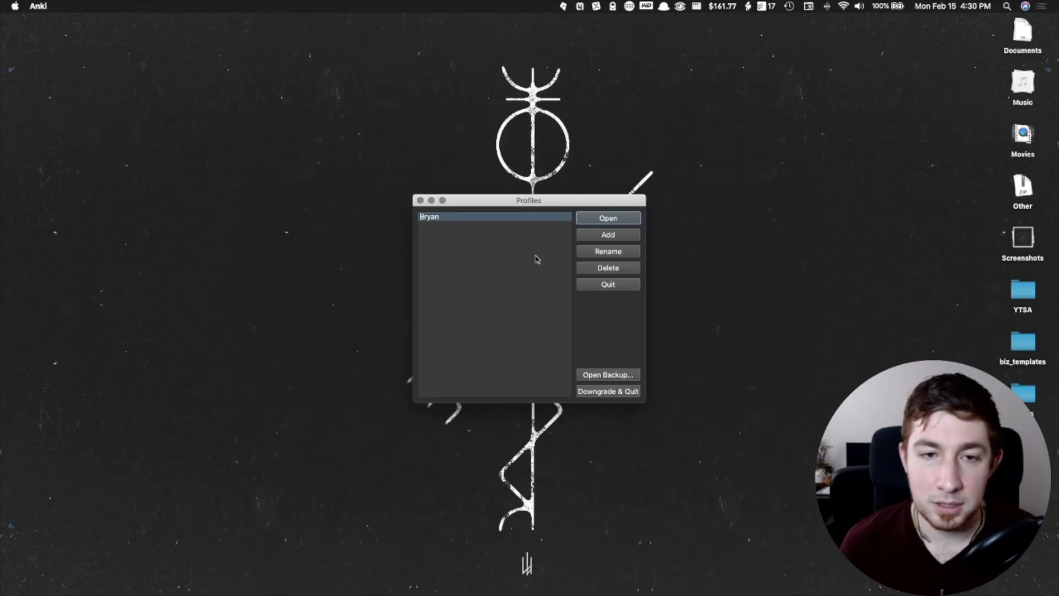
pyautogui.click(609, 218)
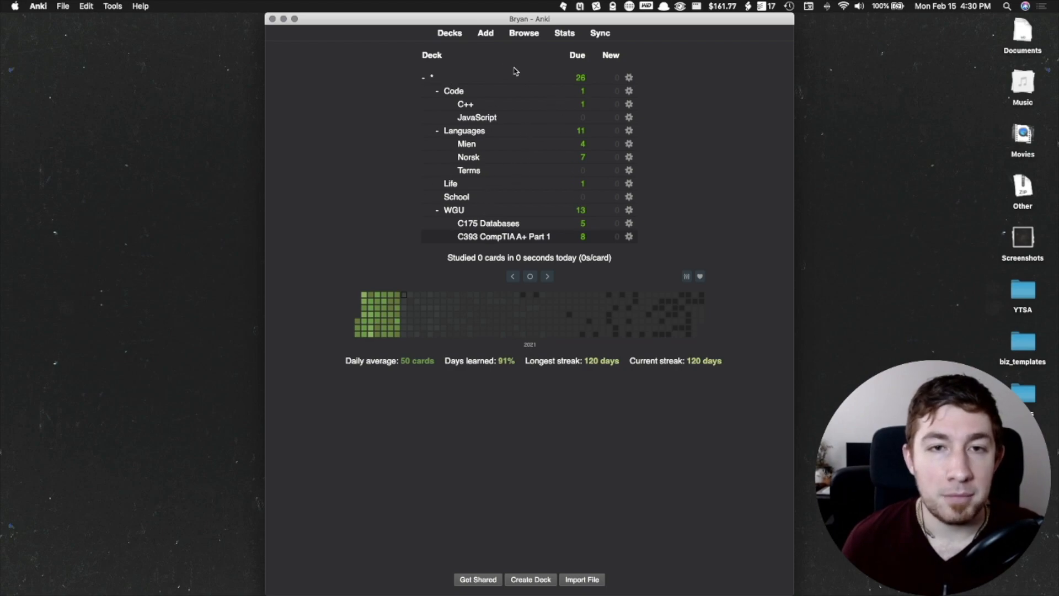
# Try to create a deck named "default".
pyautogui.click(532, 583)
pyautogui.write('default')
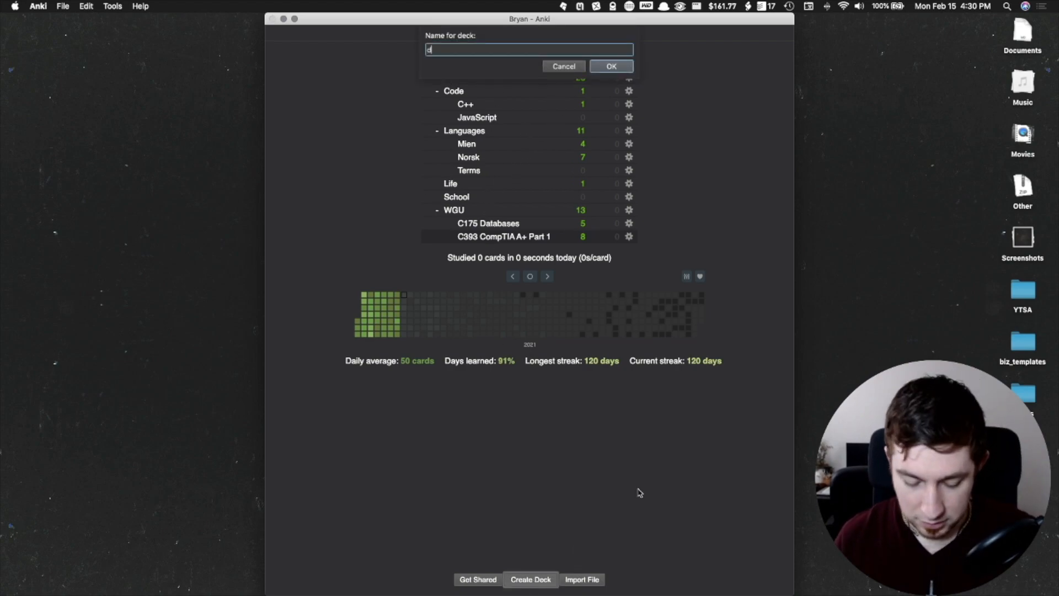
pyautogui.press('Return')
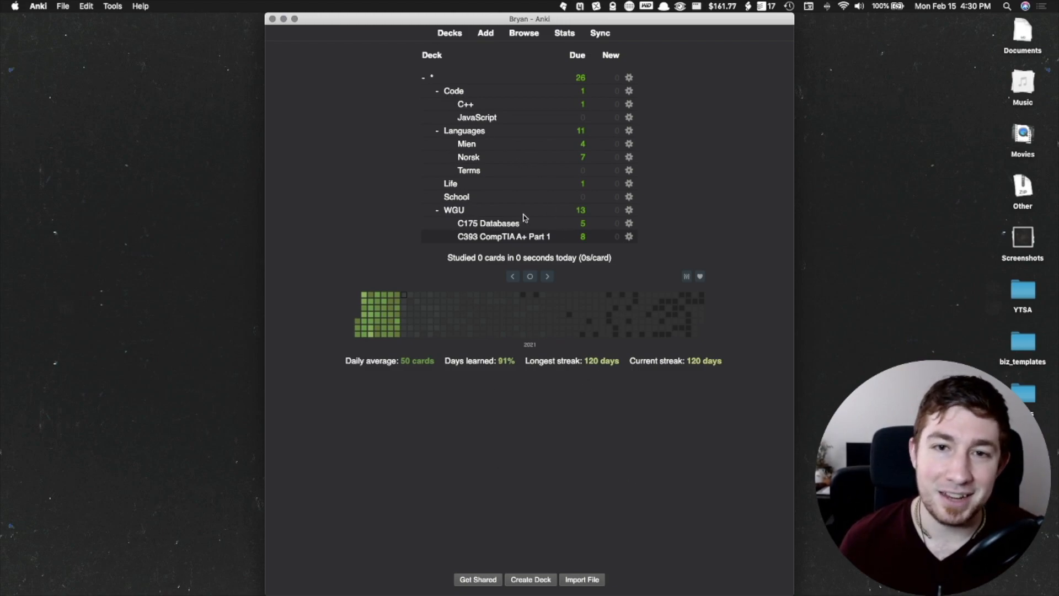
# Create a deck named "test" and open its overview.
pyautogui.click(531, 579)
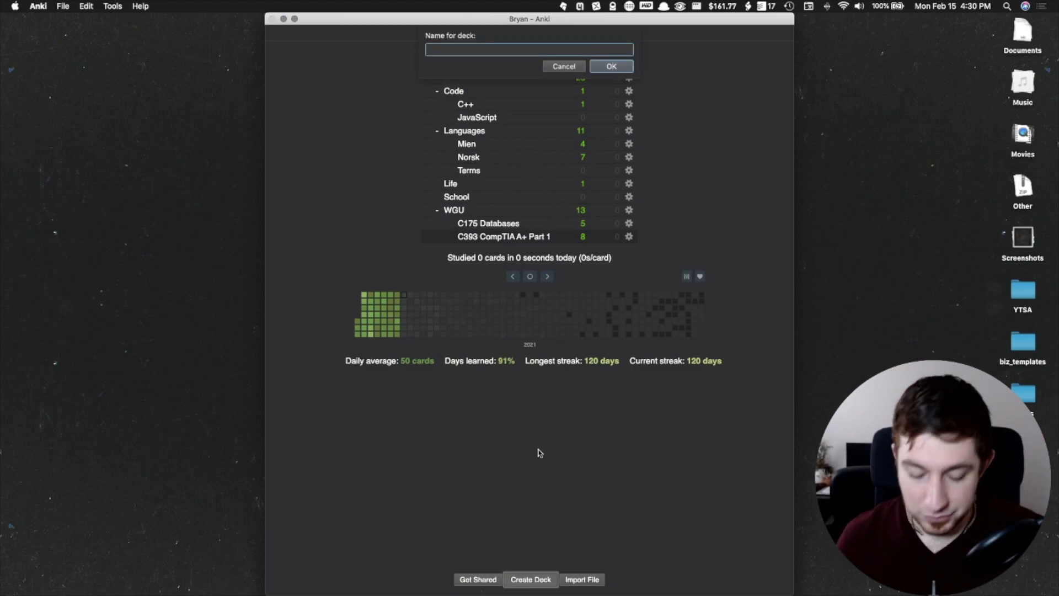
pyautogui.write('test')
pyautogui.press('Return')
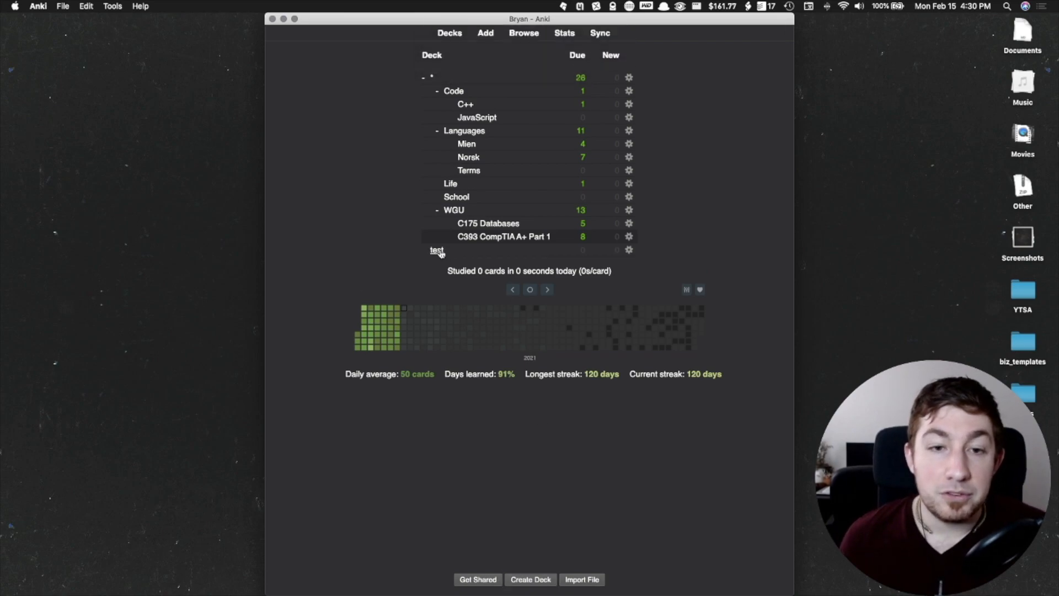
pyautogui.click(442, 251)
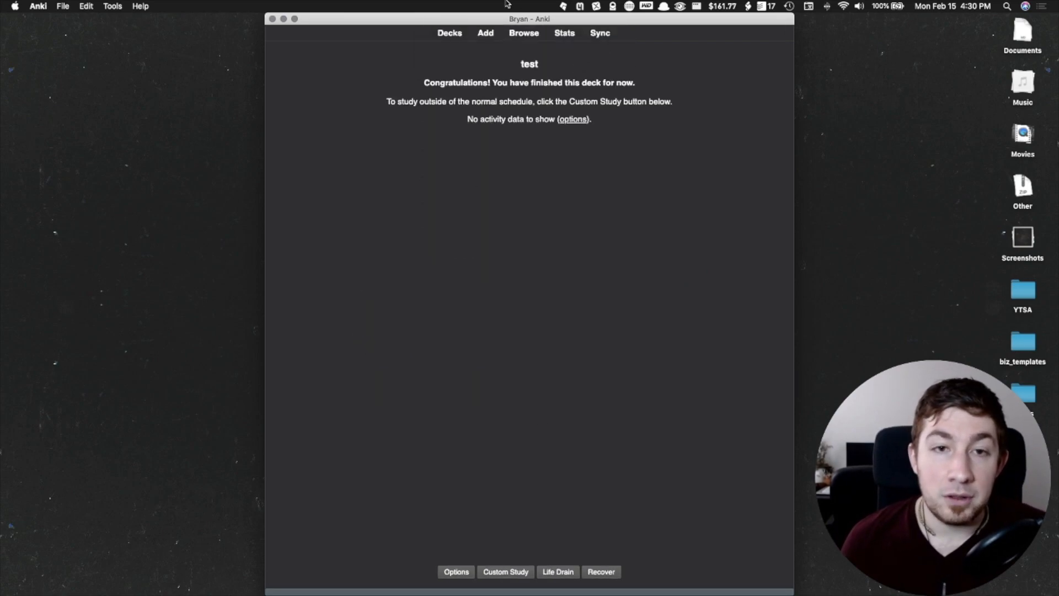
# Start adding a note to the test deck with the Basic note type.
pyautogui.click(486, 34)
pyautogui.click(382, 54)
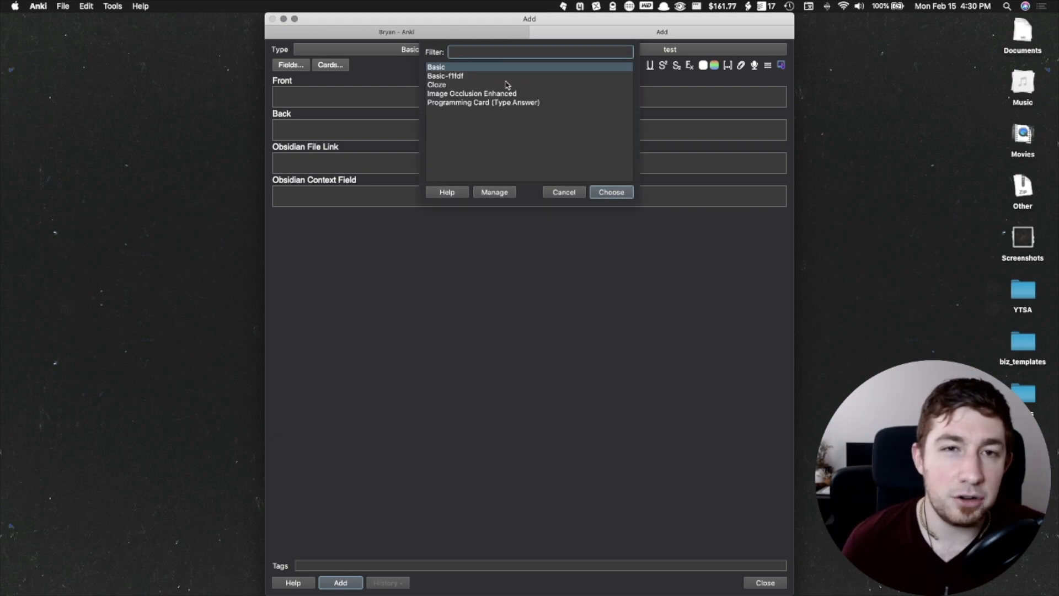
pyautogui.click(461, 68)
pyautogui.click(610, 192)
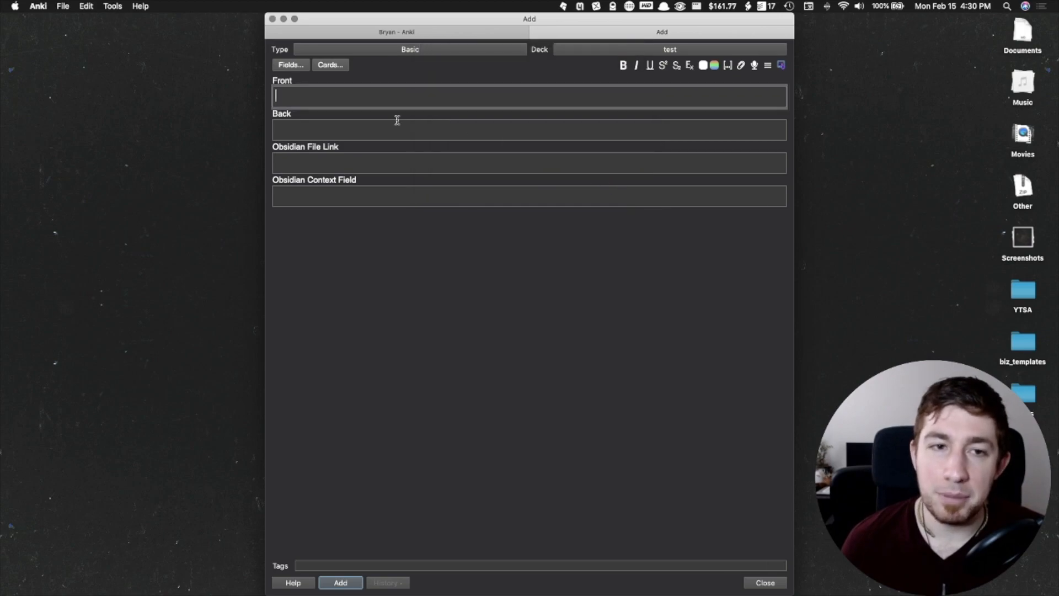
# Examine the Basic note's Obsidian File Link and Obsidian Context Field, along with its Front and Back fields.
pyautogui.click(312, 158)
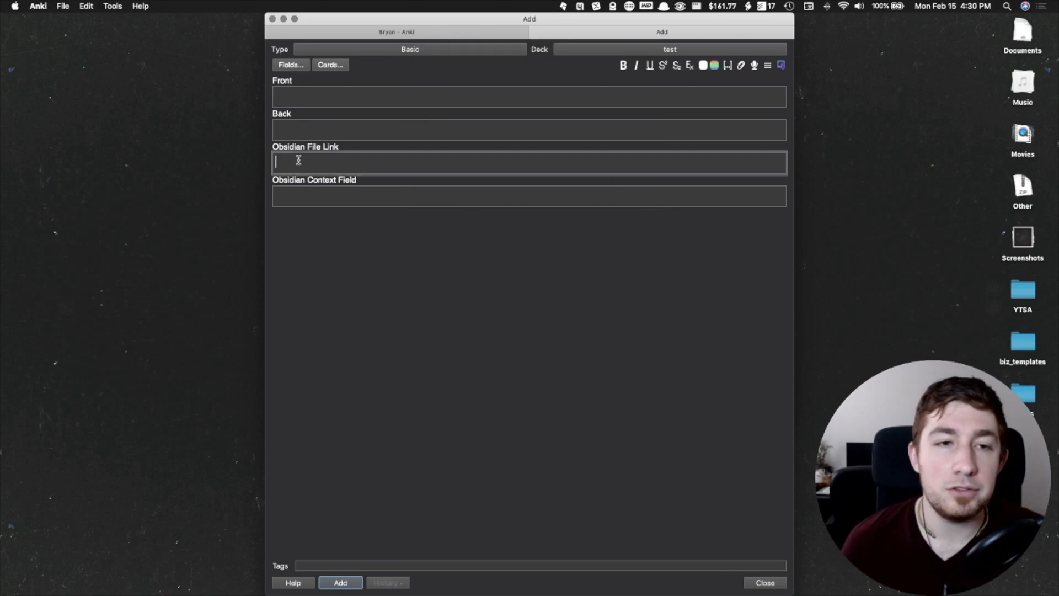
pyautogui.click(320, 192)
pyautogui.click(354, 166)
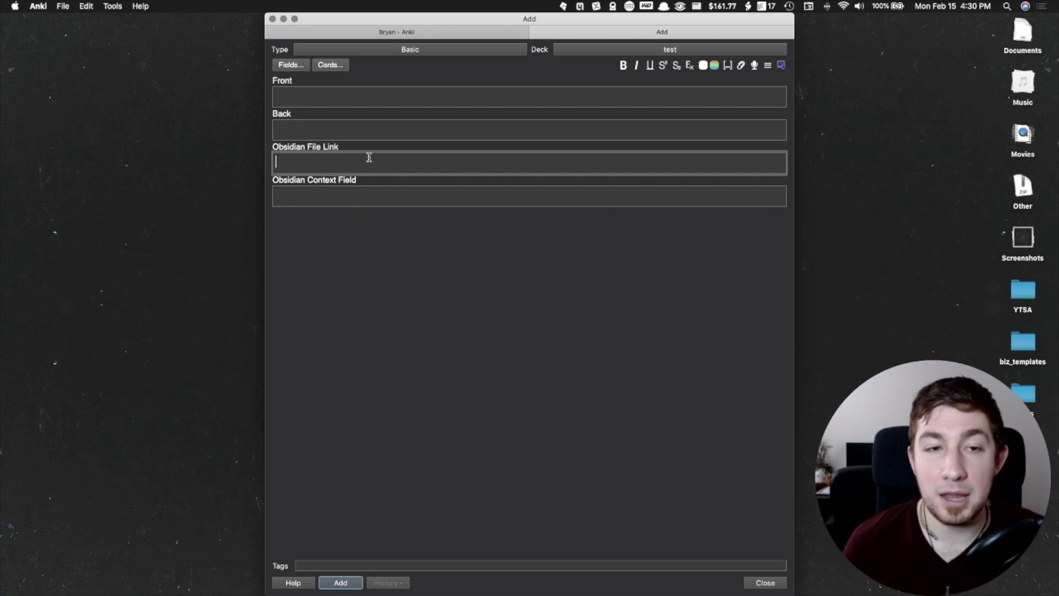
pyautogui.click(373, 193)
pyautogui.click(344, 169)
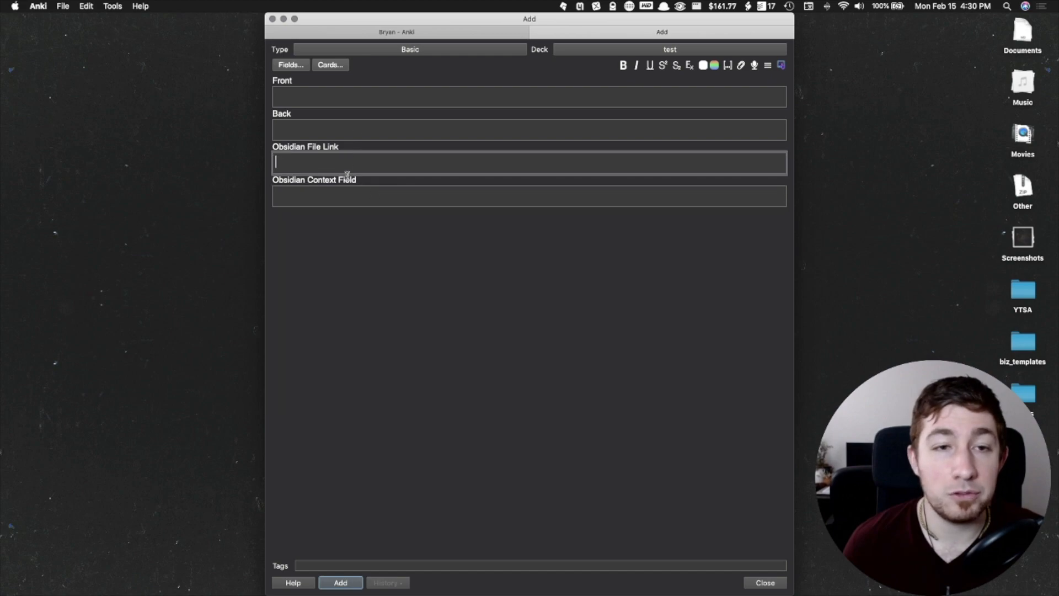
pyautogui.click(342, 97)
pyautogui.click(329, 128)
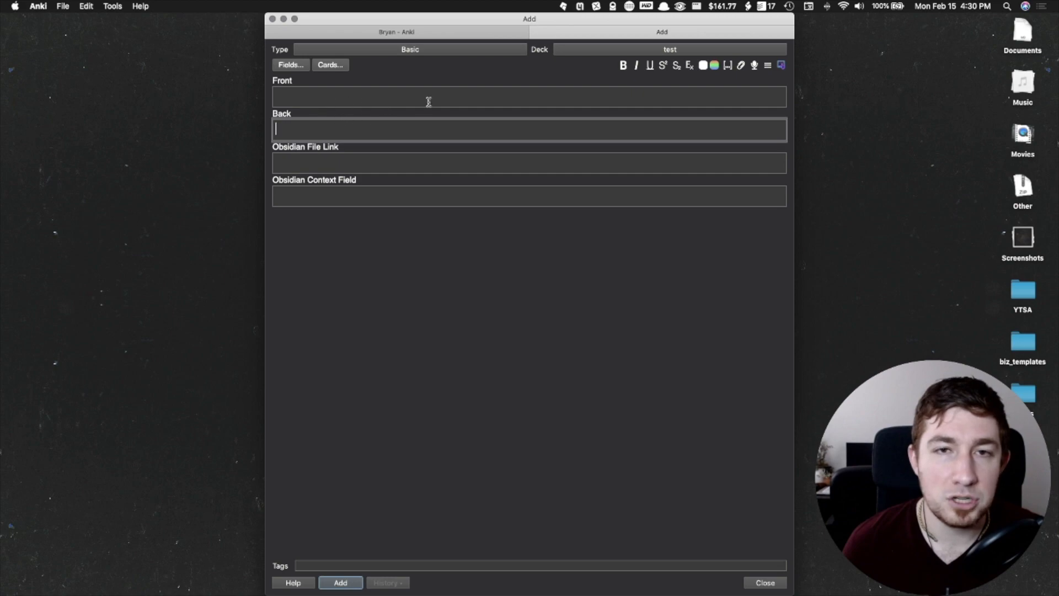
# Change the new note's type to Basic-f1fdf.
pyautogui.click(401, 50)
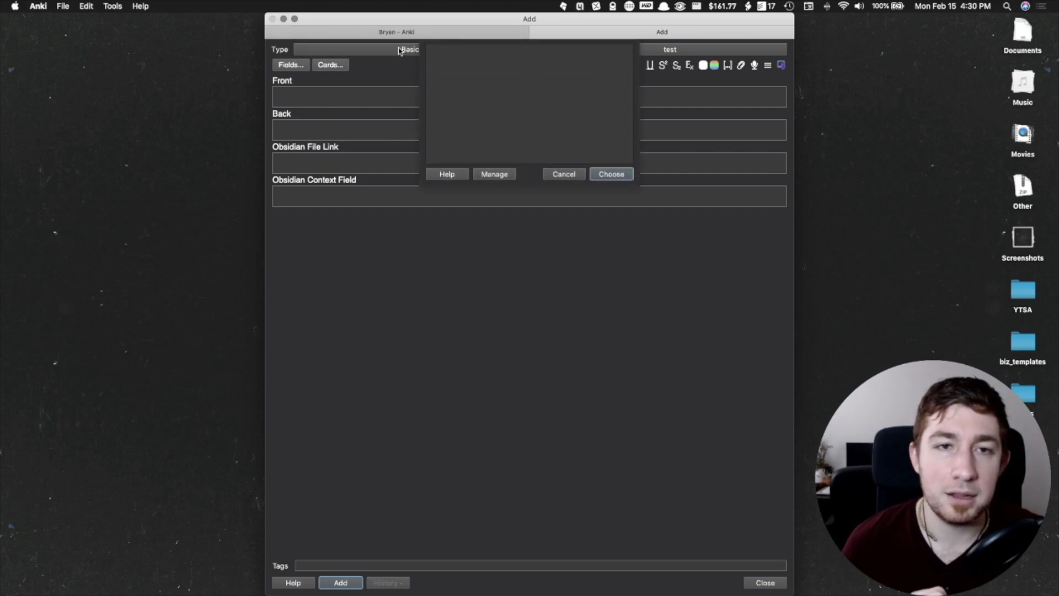
pyautogui.click(466, 77)
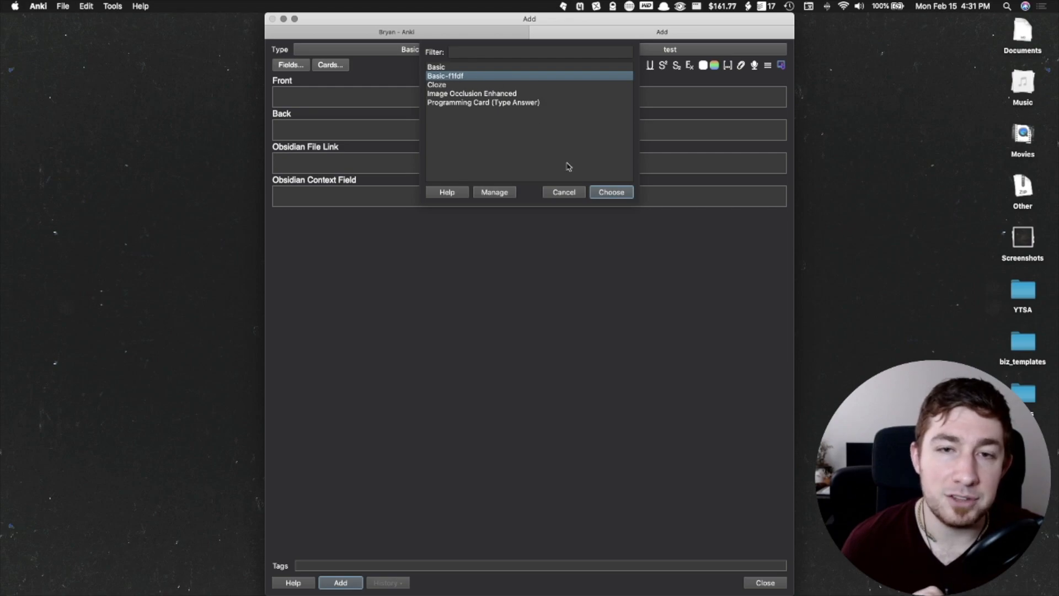
pyautogui.click(613, 197)
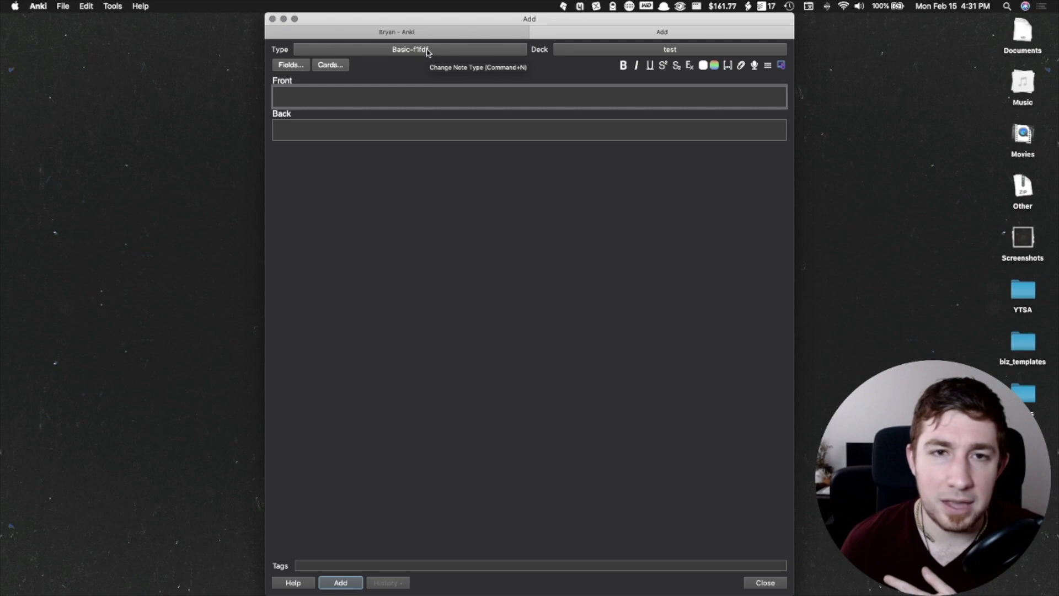
# Change the new note's type to Cloze.
pyautogui.click(427, 51)
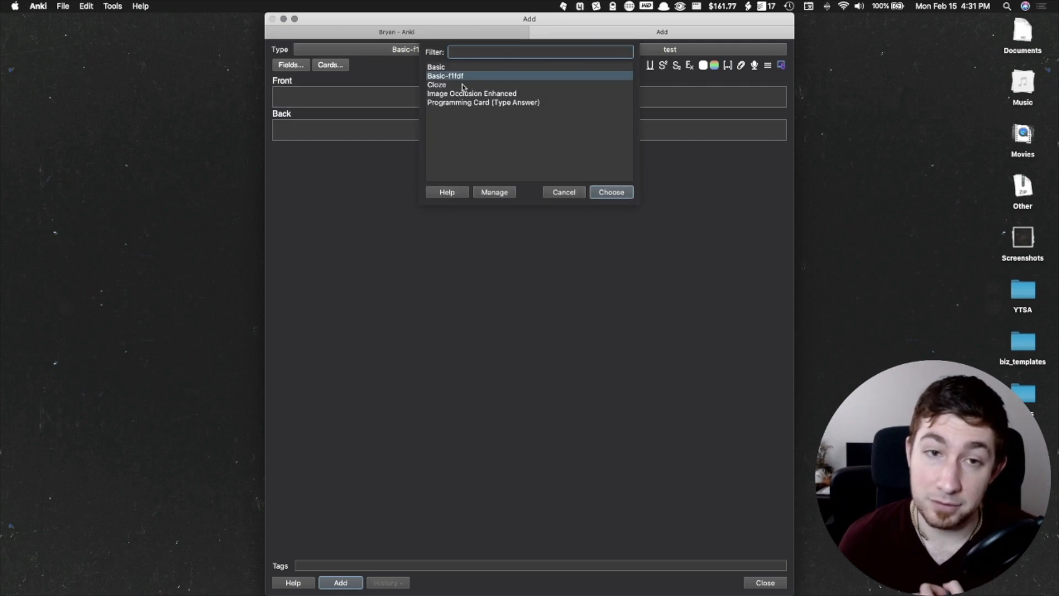
pyautogui.click(458, 86)
pyautogui.click(609, 192)
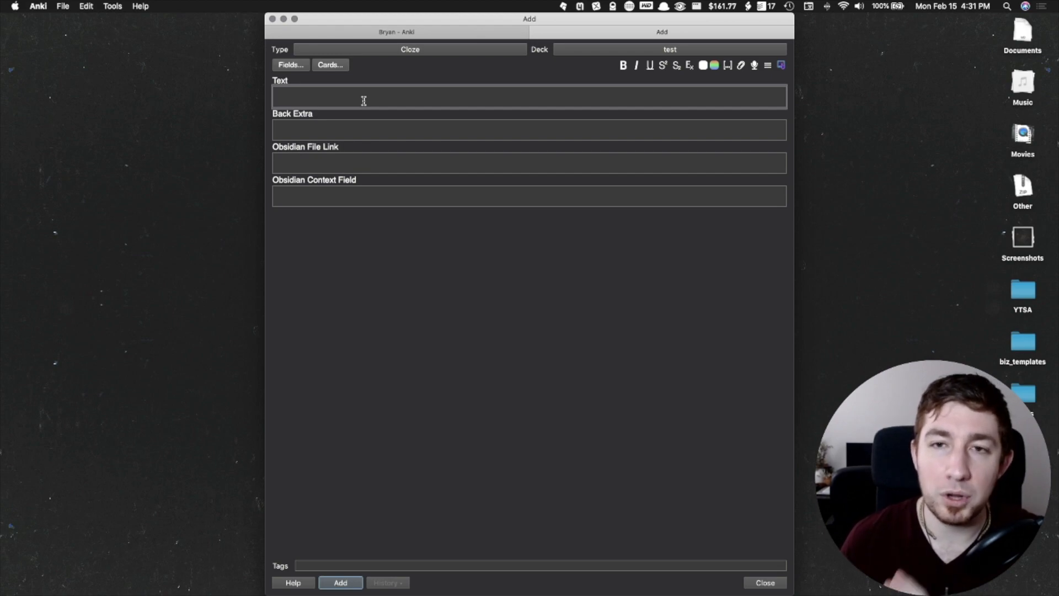
# Enter "my name is" in the Text field, followed by the first name as cloze c1 and the surname as plain text.
pyautogui.write('my')
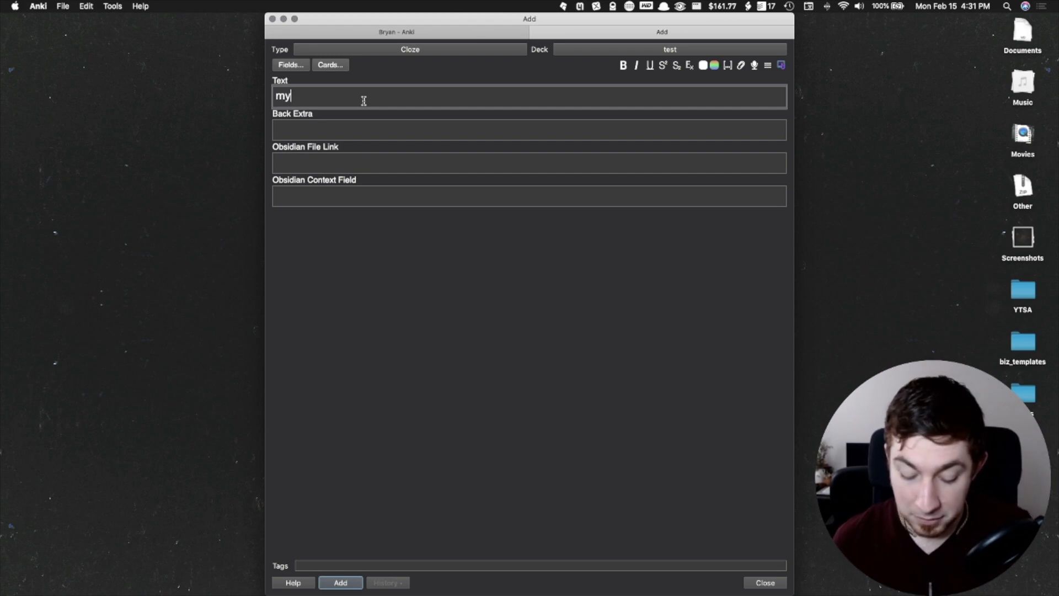
pyautogui.write(' name is')
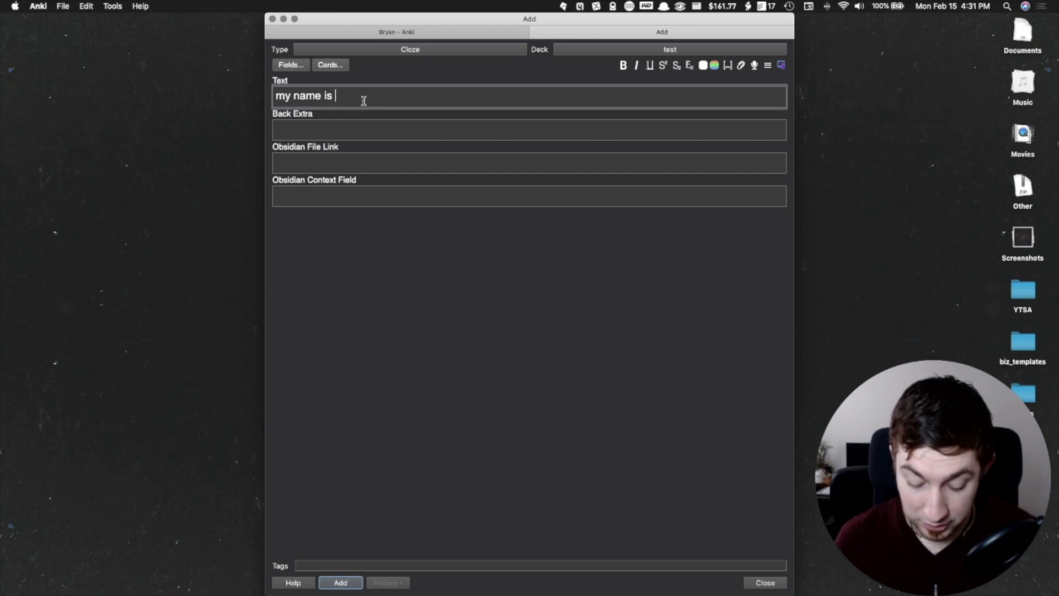
pyautogui.press('super+shift+c')
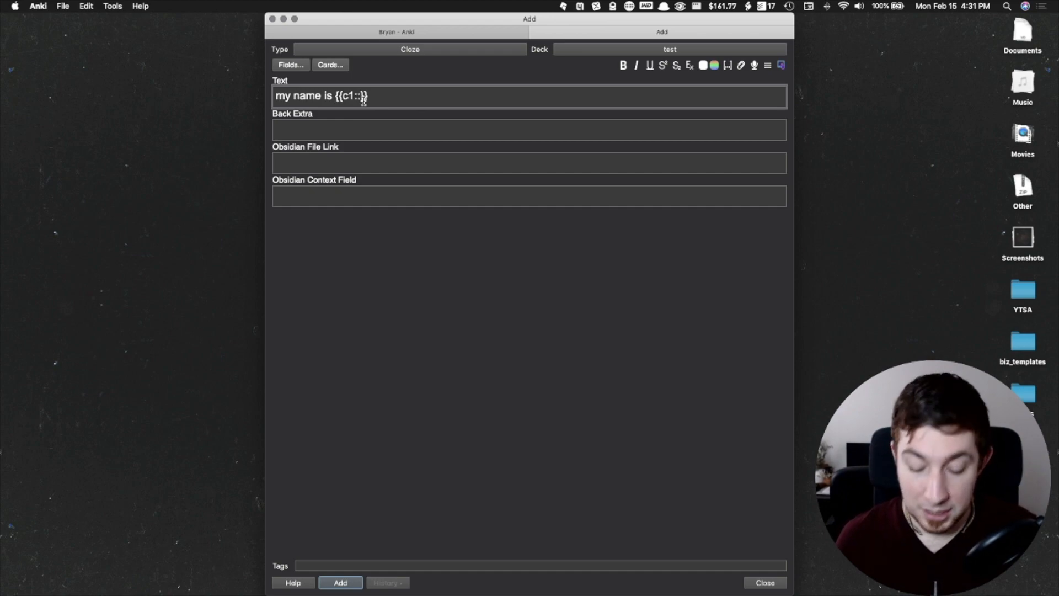
pyautogui.write('Bryan')
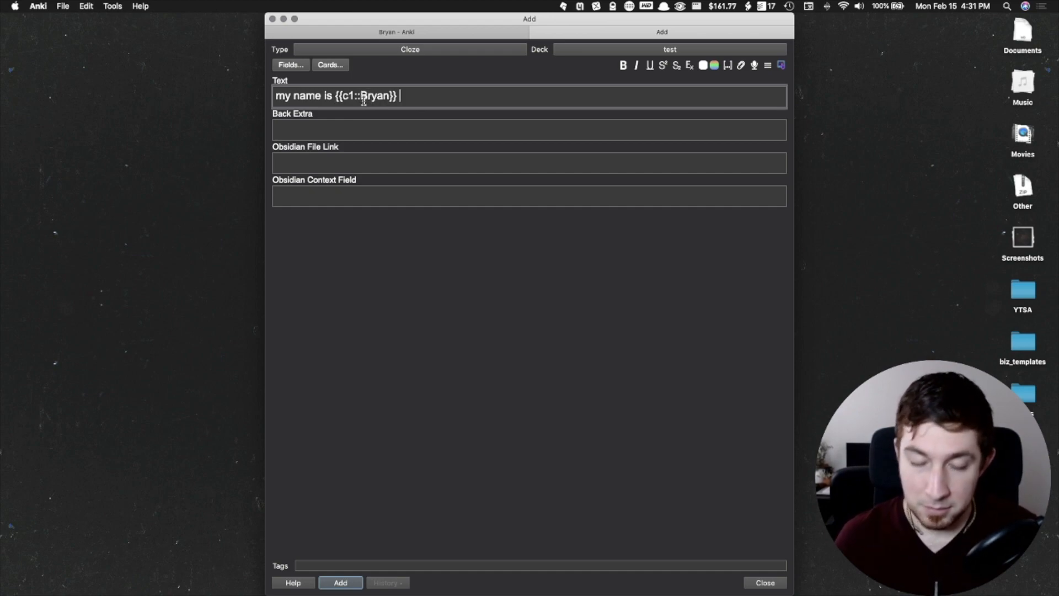
pyautogui.write('jensk')
pyautogui.press('BackSpace')
pyautogui.write('ks')
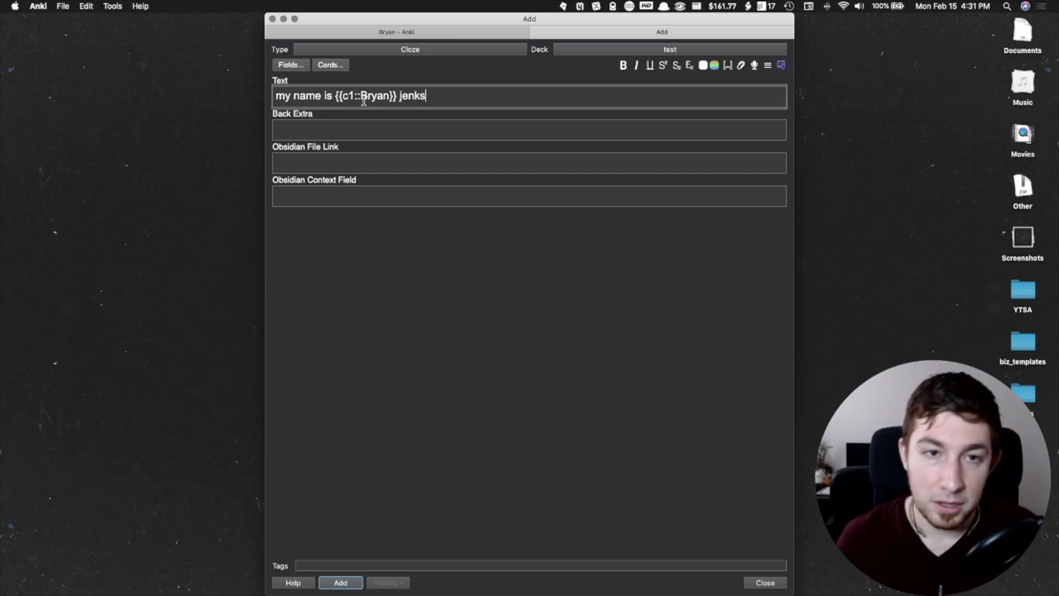
# Turn the surname in the Text field into a separate cloze deletion numbered c2.
pyautogui.moveTo(335, 96); pyautogui.dragTo(425, 97)
pyautogui.click(443, 99)
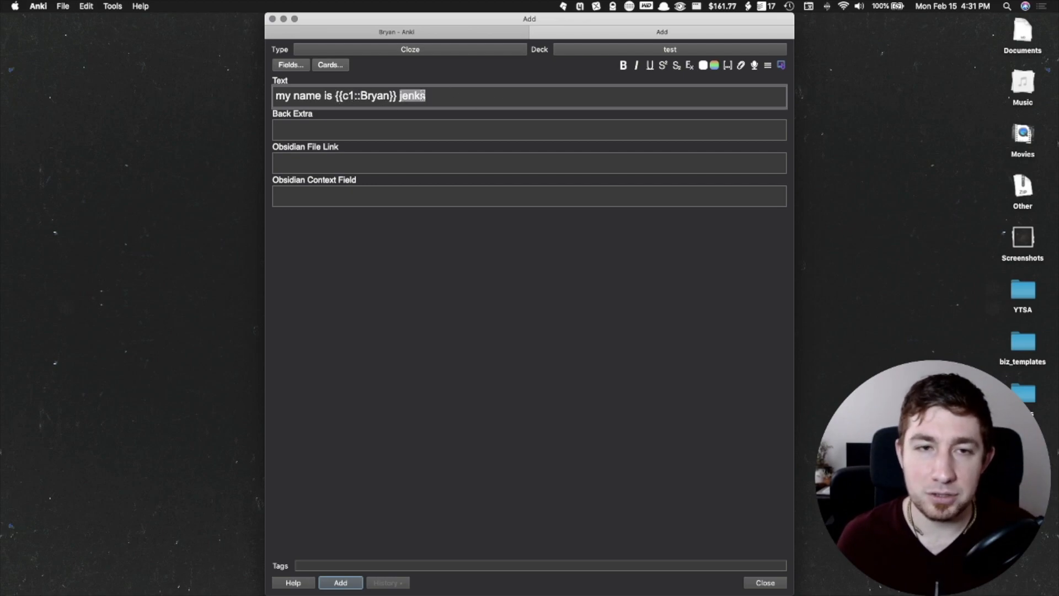
pyautogui.click(454, 96)
pyautogui.doubleClick(408, 96)
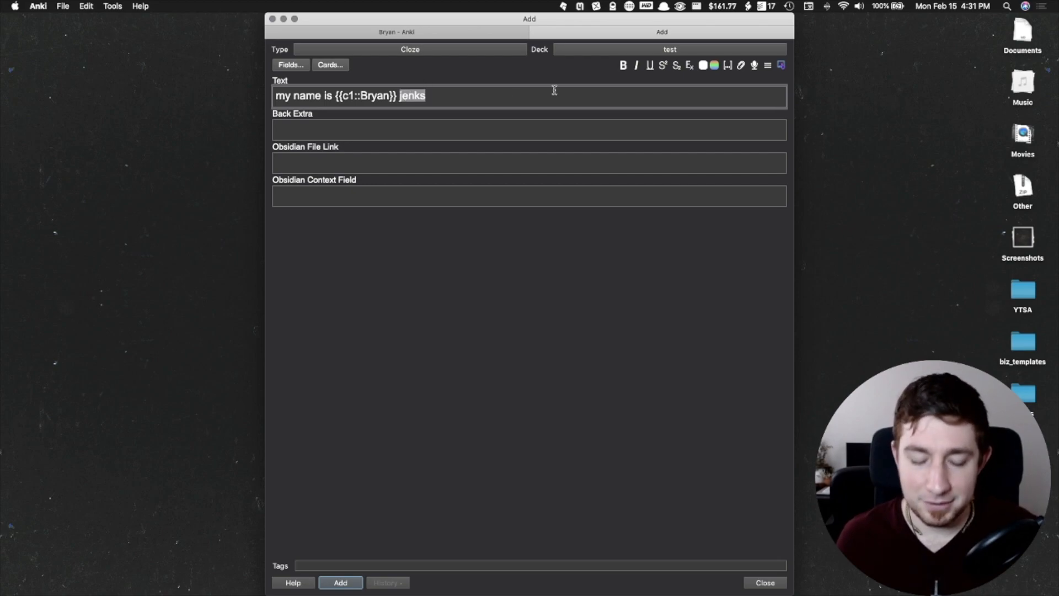
pyautogui.press('super+shift+c')
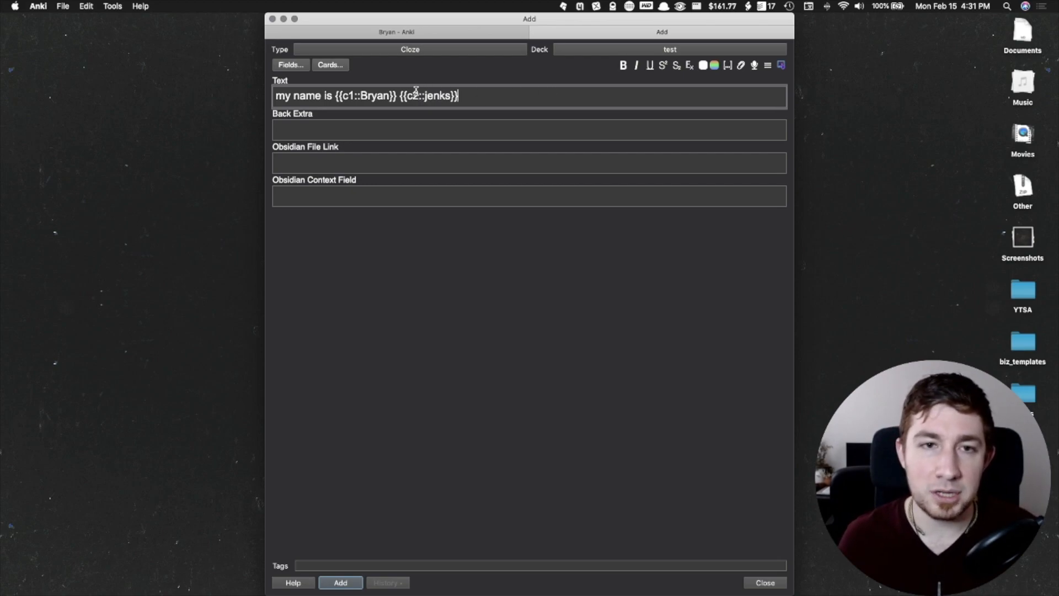
pyautogui.moveTo(418, 94); pyautogui.dragTo(413, 95)
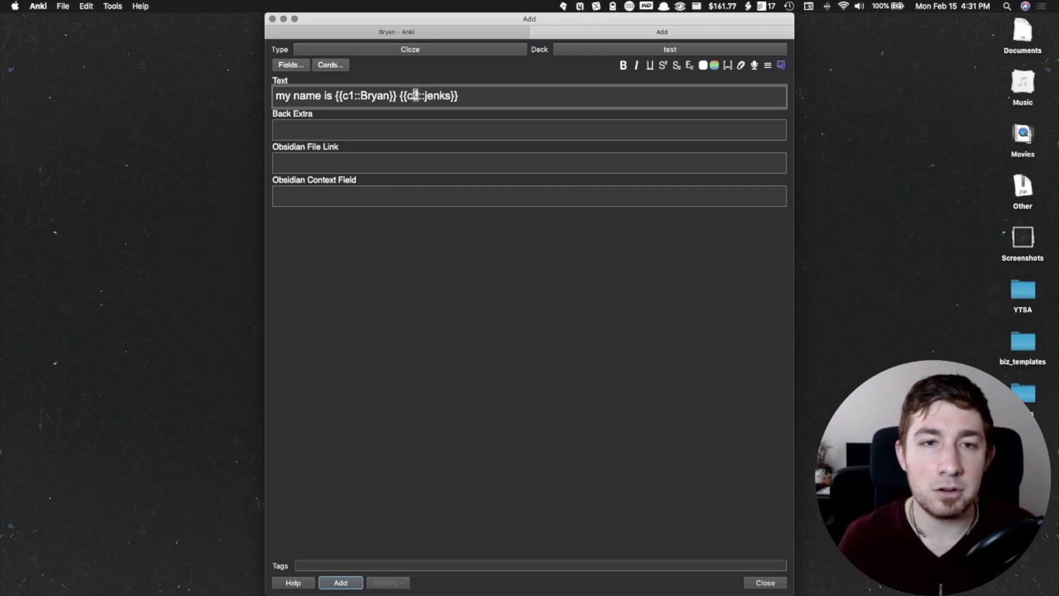
pyautogui.click(495, 95)
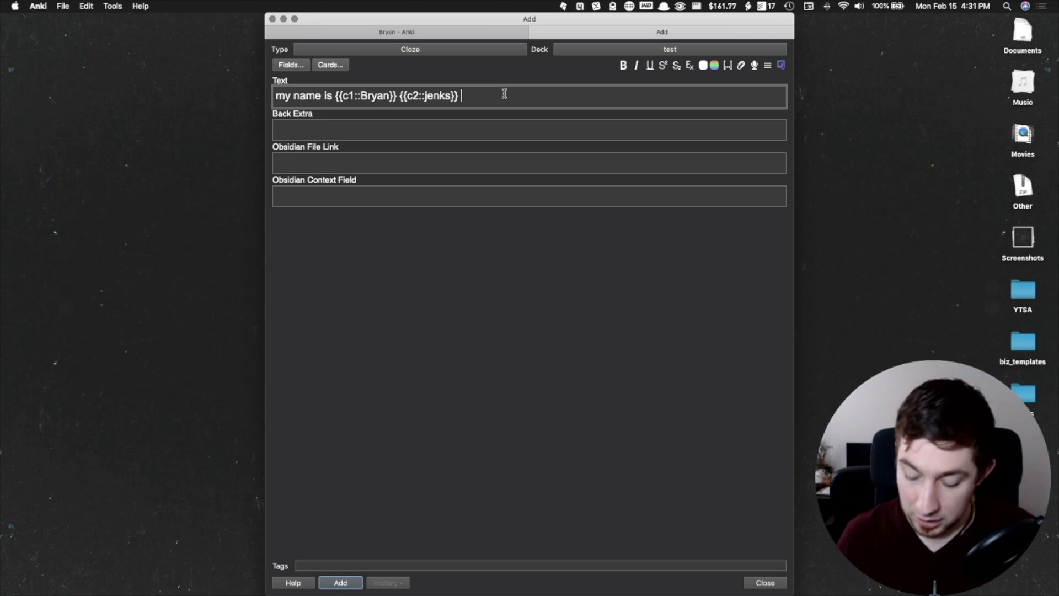
# Append ". Because i said my name is", the first name as another c1 cloze, and "thats cool." to the Text field.
pyautogui.write('. B')
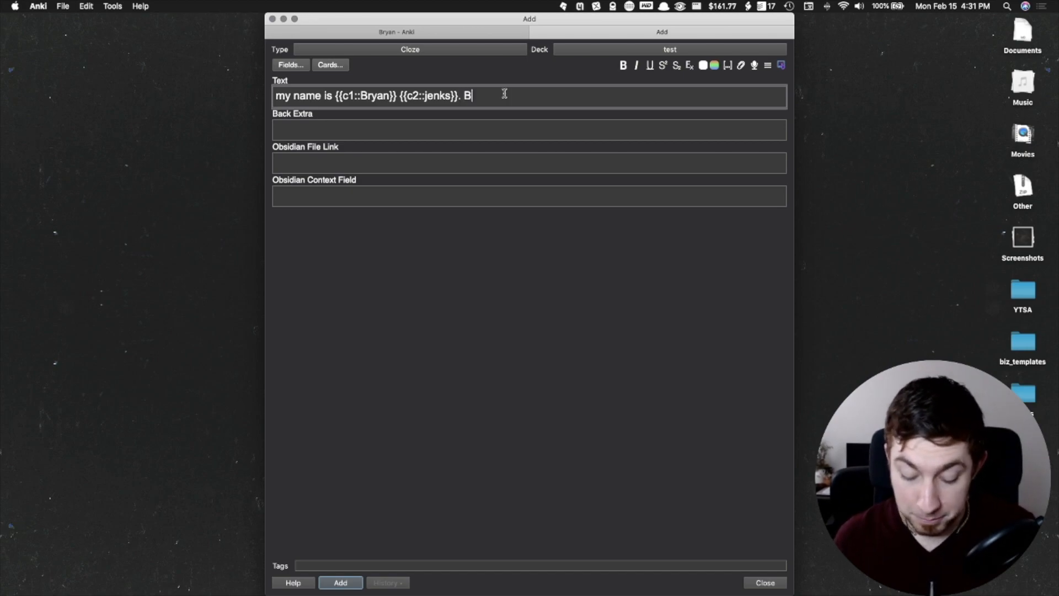
pyautogui.write('ecause i said my name is')
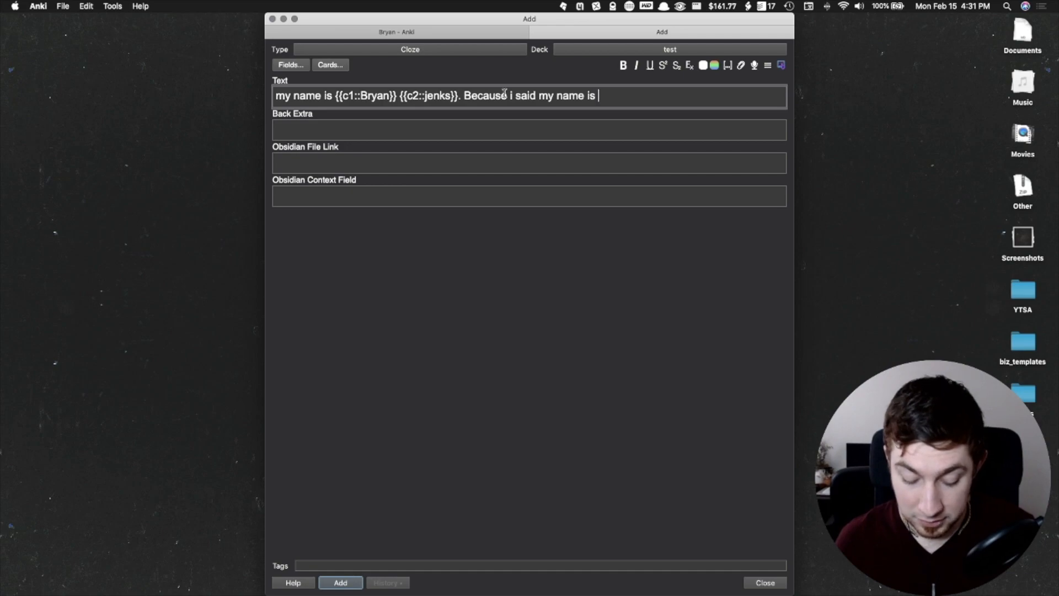
pyautogui.press('super+shift+c')
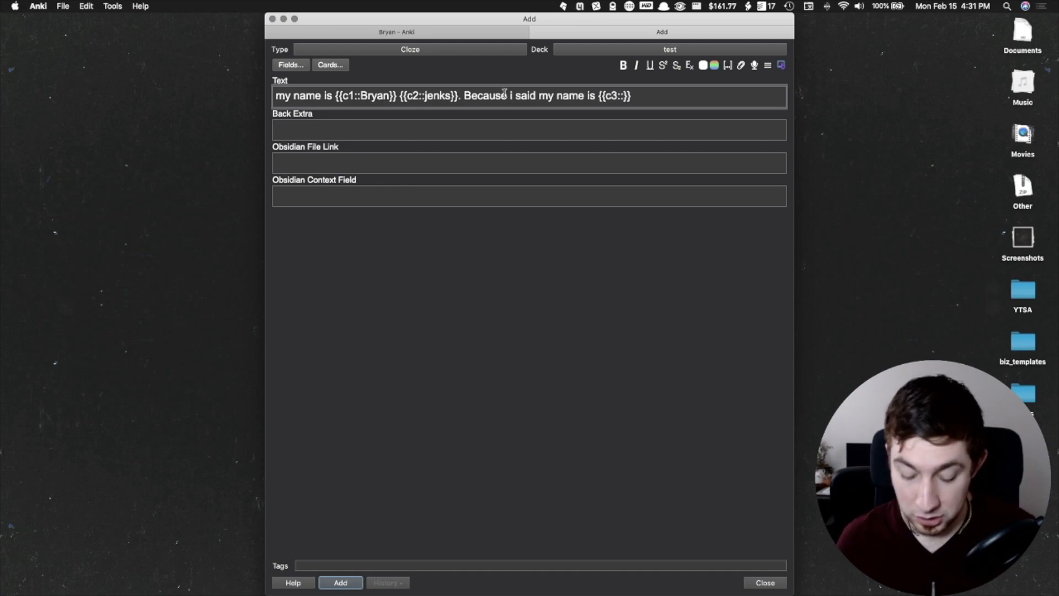
pyautogui.write('Bryan')
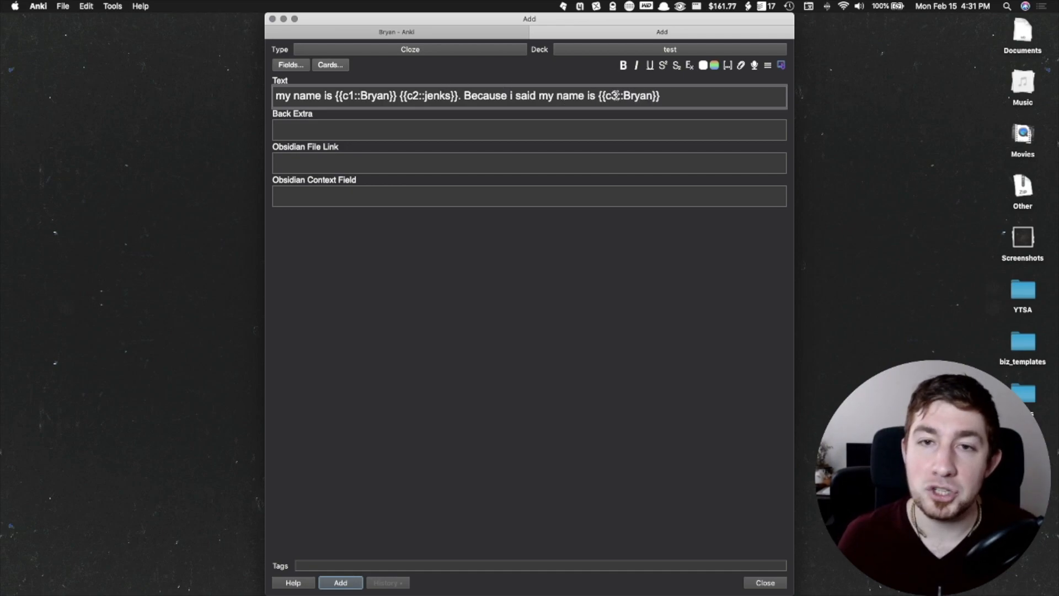
pyautogui.click(673, 98)
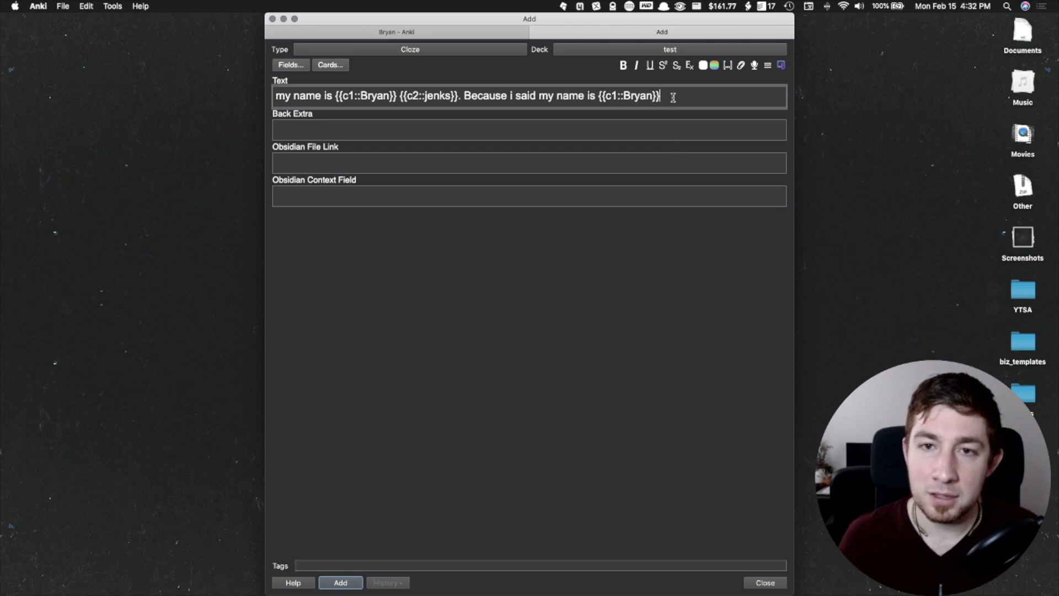
pyautogui.write('thats cool.')
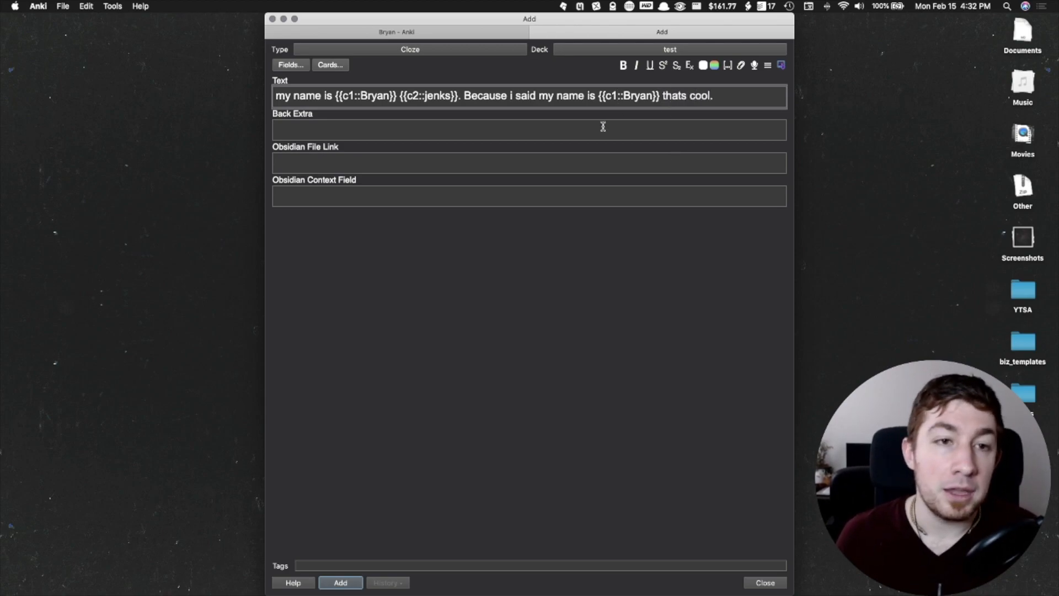
# Fill Back Extra with "this is extra" and add the cloze note to the test deck.
pyautogui.click(503, 135)
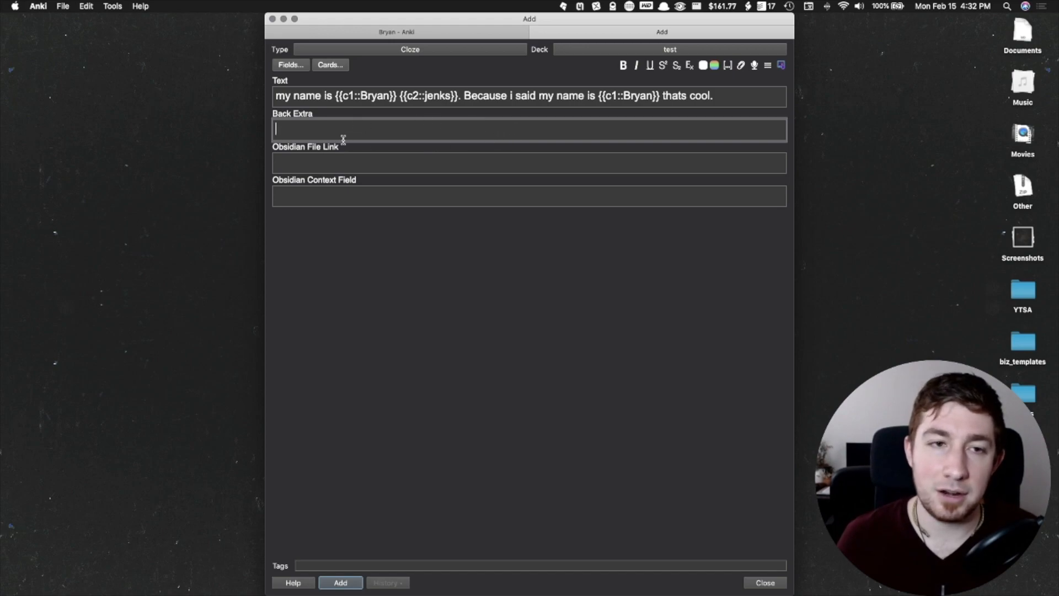
pyautogui.write('t')
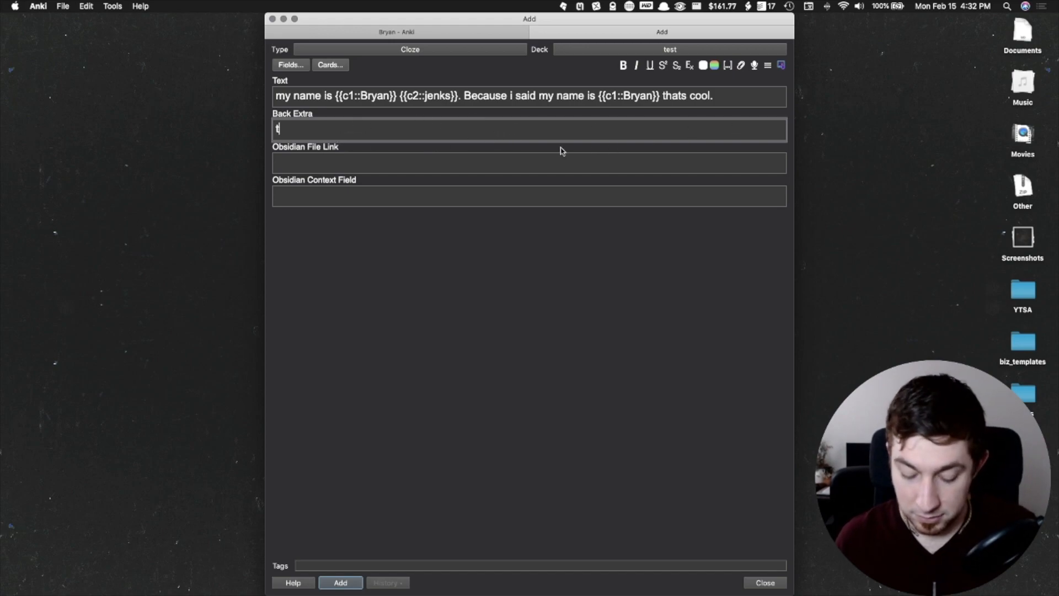
pyautogui.write('his is extra')
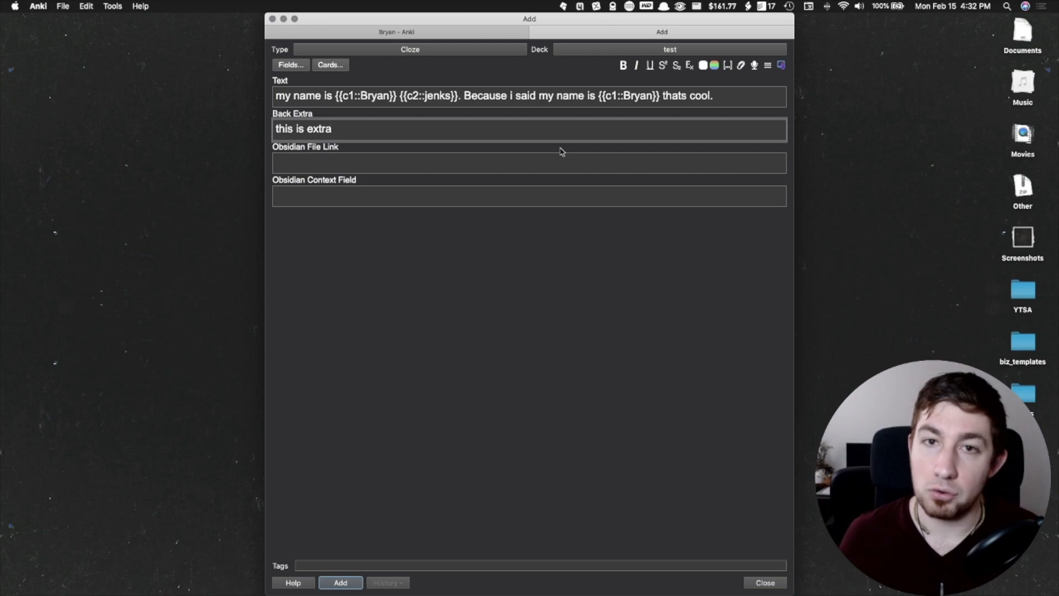
pyautogui.press('super+Return')
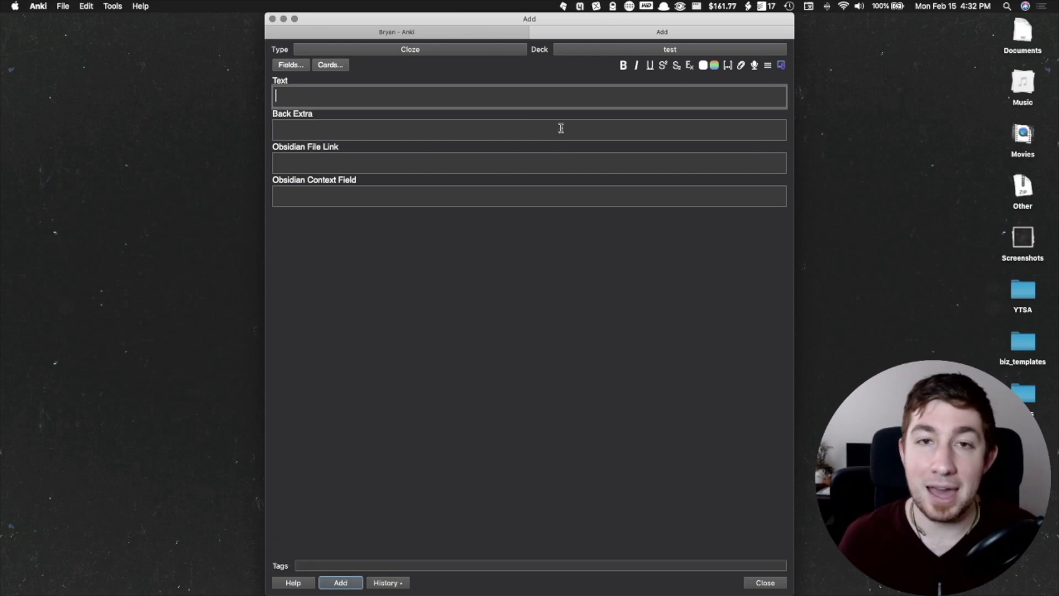
# Start studying the test deck and reveal the answer of the first-name cloze card.
pyautogui.click(535, 33)
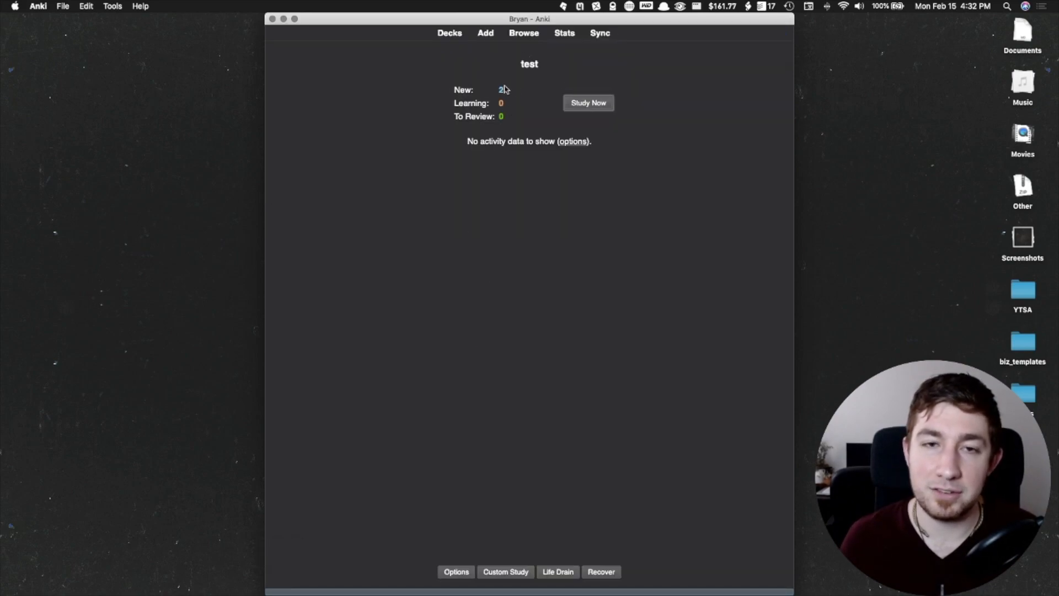
pyautogui.click(601, 102)
pyautogui.moveTo(324, 59); pyautogui.dragTo(381, 59)
pyautogui.moveTo(523, 59); pyautogui.dragTo(697, 75)
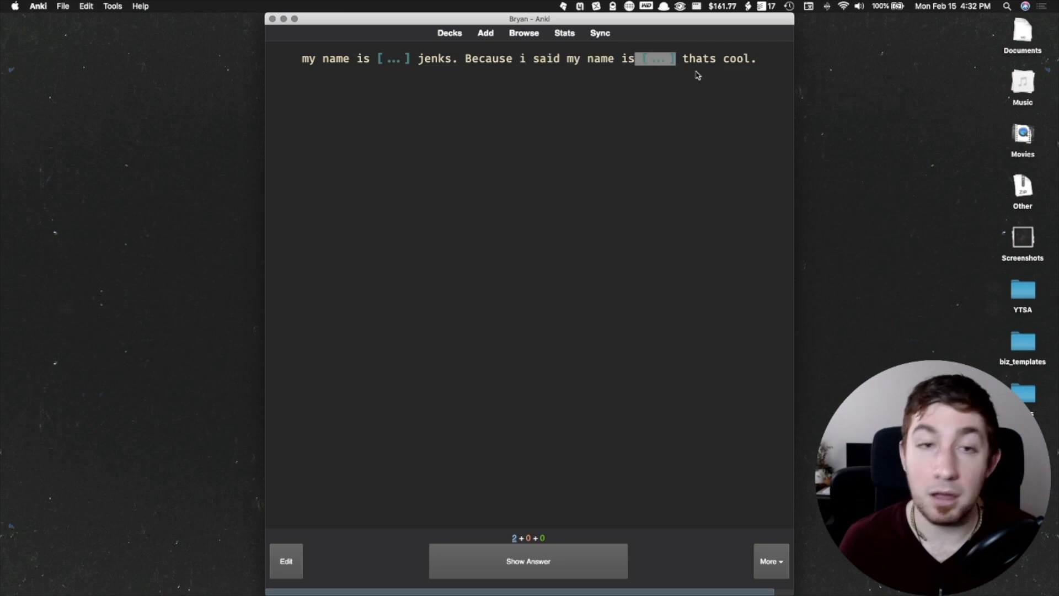
pyautogui.click(601, 201)
pyautogui.click(580, 568)
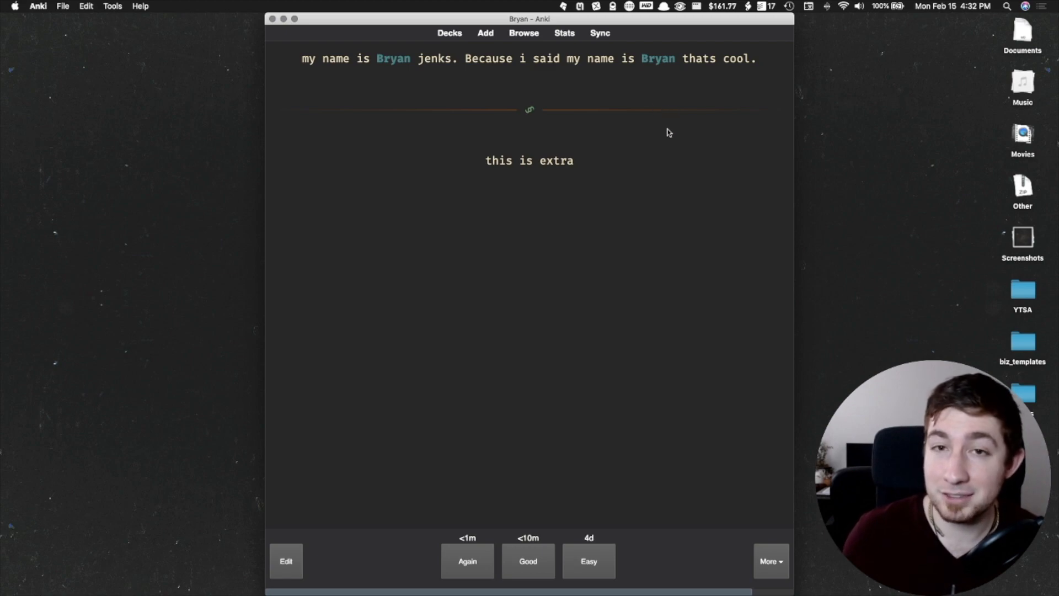
# Check the revealed clozes and extra text, and rate both the first-name card and the surname card Easy.
pyautogui.moveTo(579, 161); pyautogui.dragTo(487, 161)
pyautogui.click(528, 160)
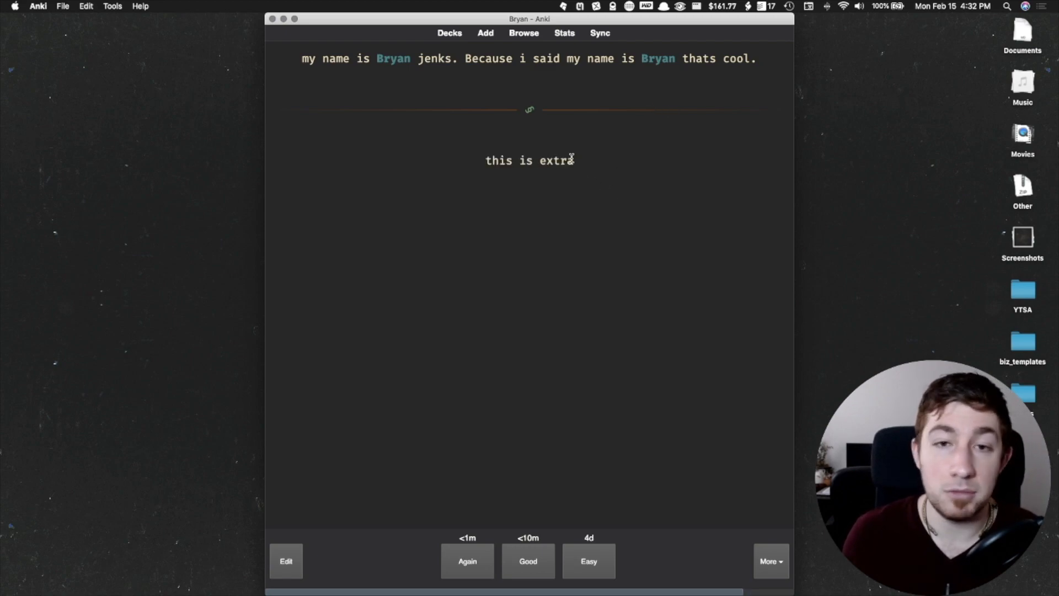
pyautogui.moveTo(363, 58); pyautogui.dragTo(581, 58)
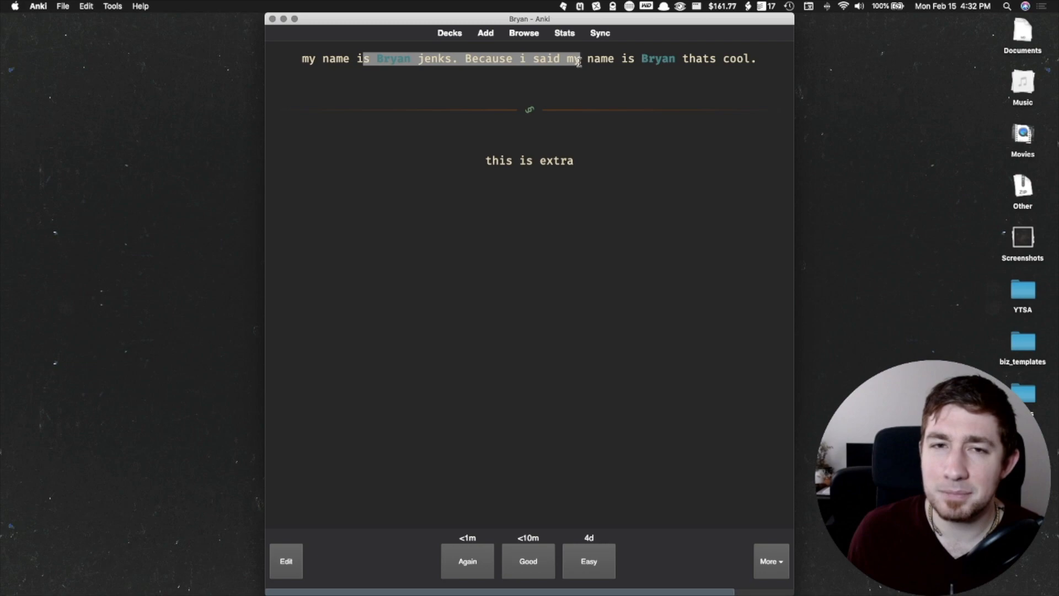
pyautogui.moveTo(468, 157); pyautogui.dragTo(631, 177)
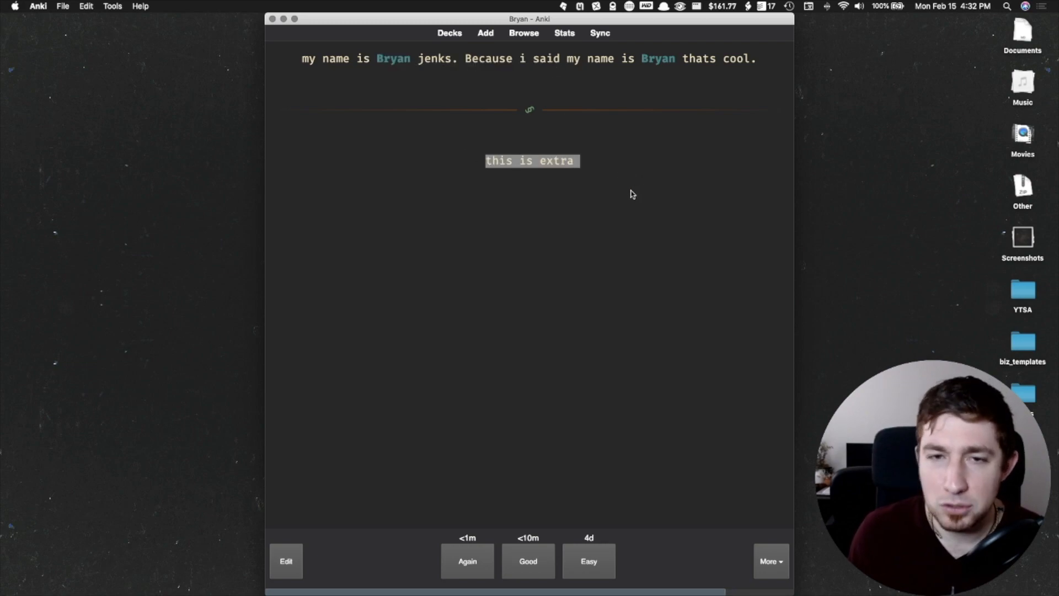
pyautogui.moveTo(526, 158); pyautogui.dragTo(534, 179)
pyautogui.click(600, 552)
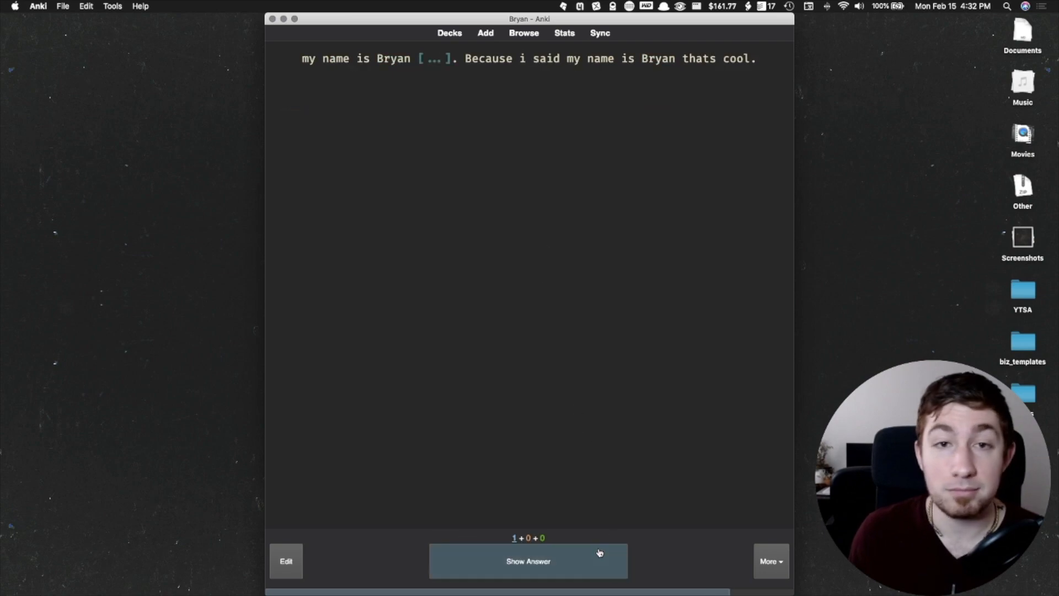
pyautogui.click(579, 568)
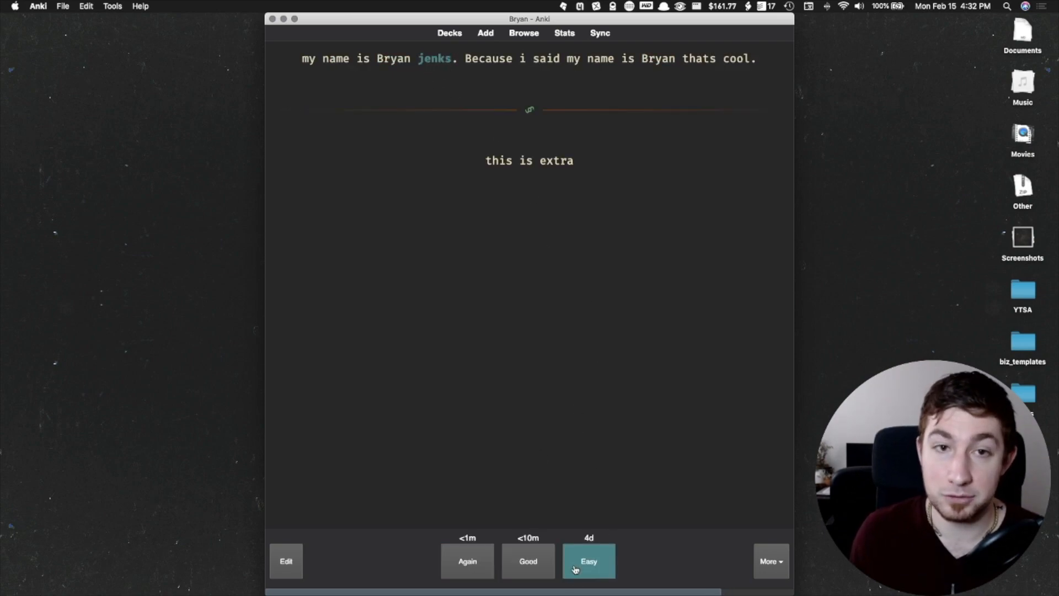
pyautogui.click(586, 570)
# Start another note in the test deck and set its type to Image Occlusion Enhanced.
pyautogui.press('a')
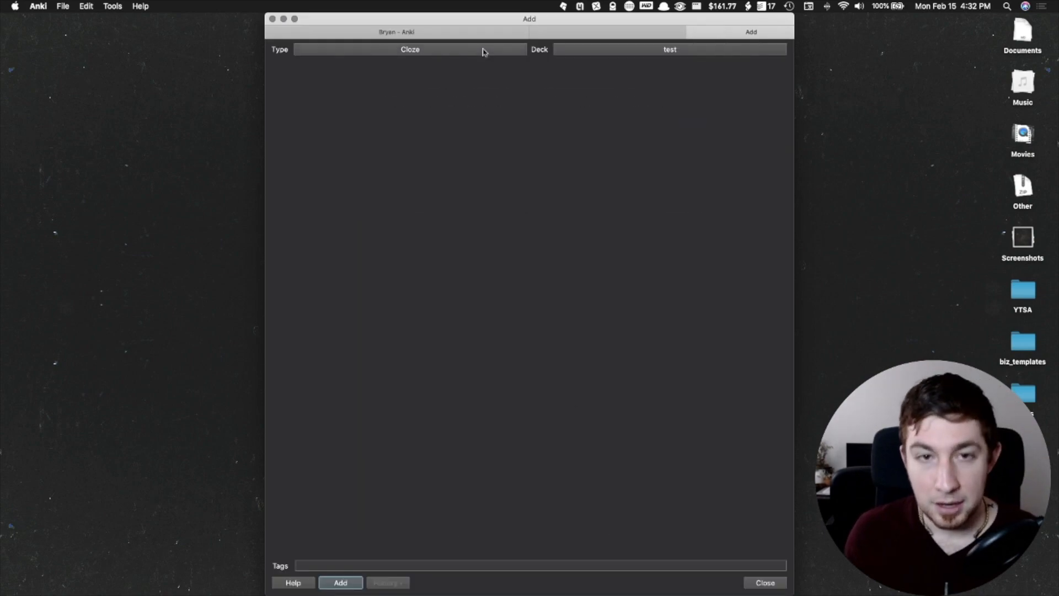
pyautogui.click(420, 49)
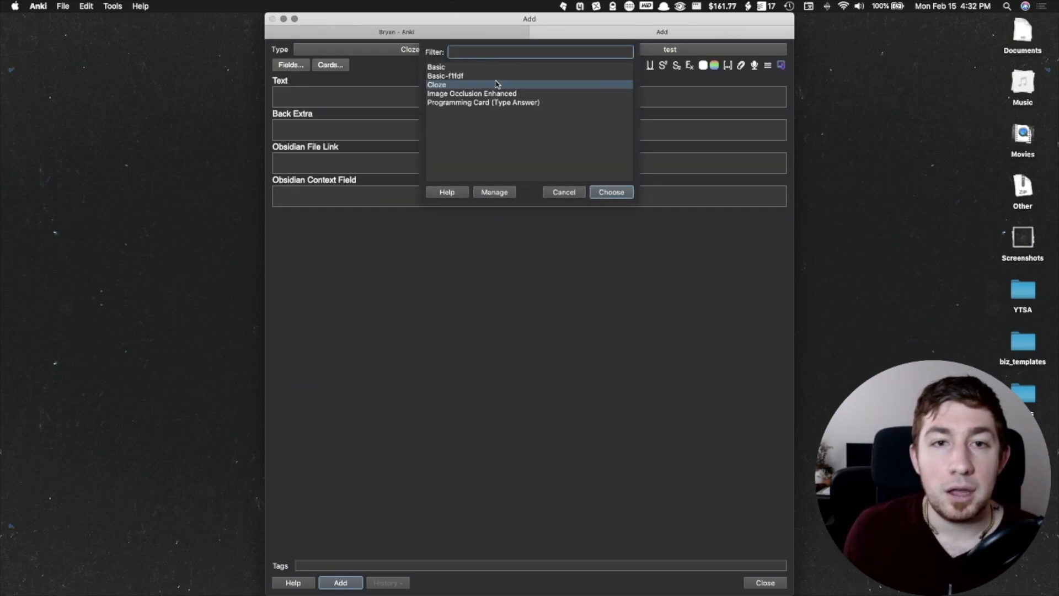
pyautogui.click(522, 94)
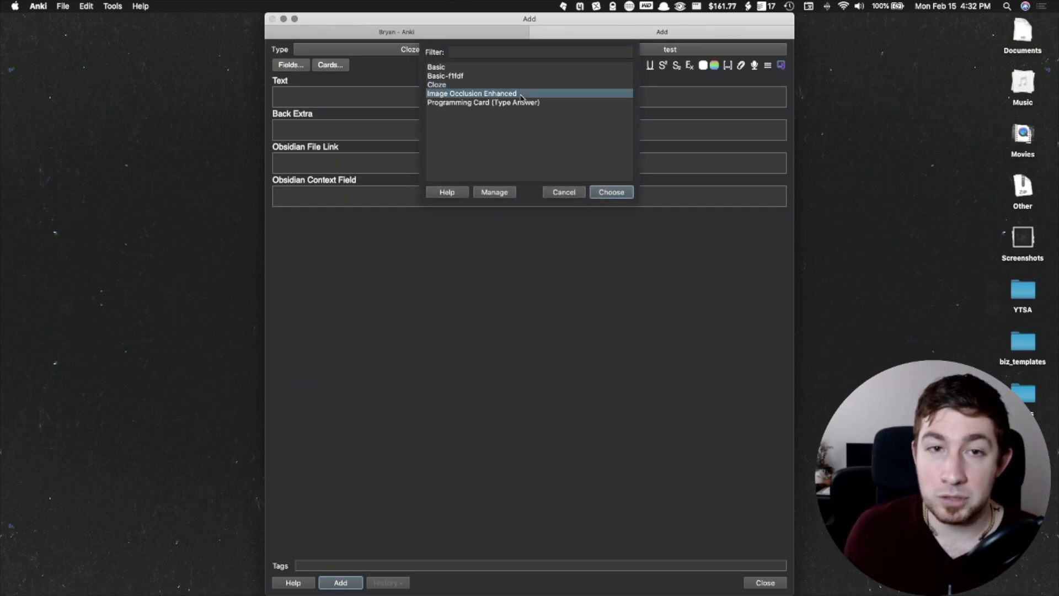
pyautogui.click(611, 192)
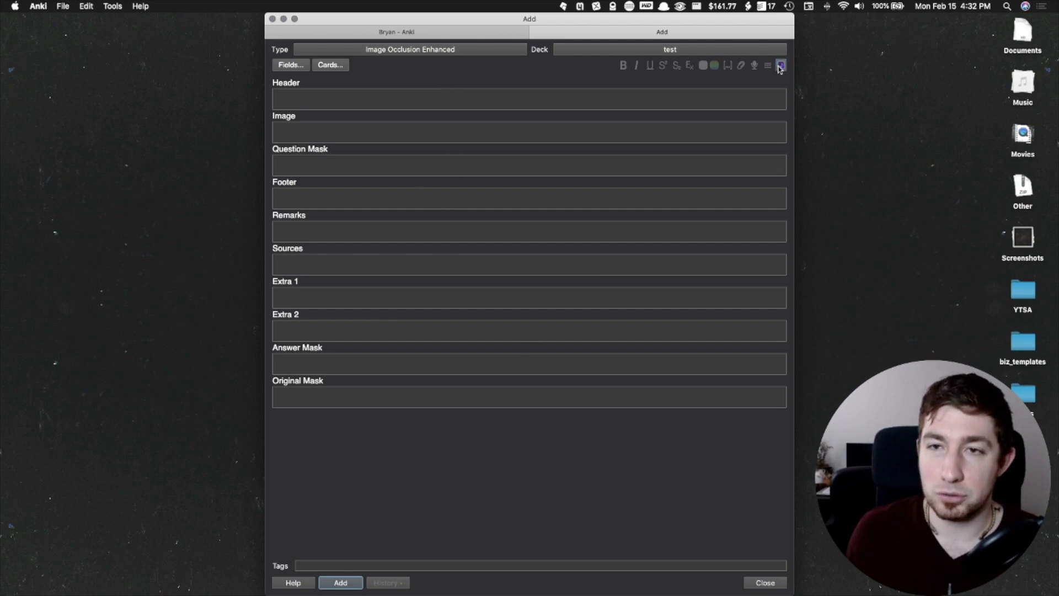
# Change the new note's type to Programming Card (Type Answer) and place the cursor in Additional Info.
pyautogui.click(505, 55)
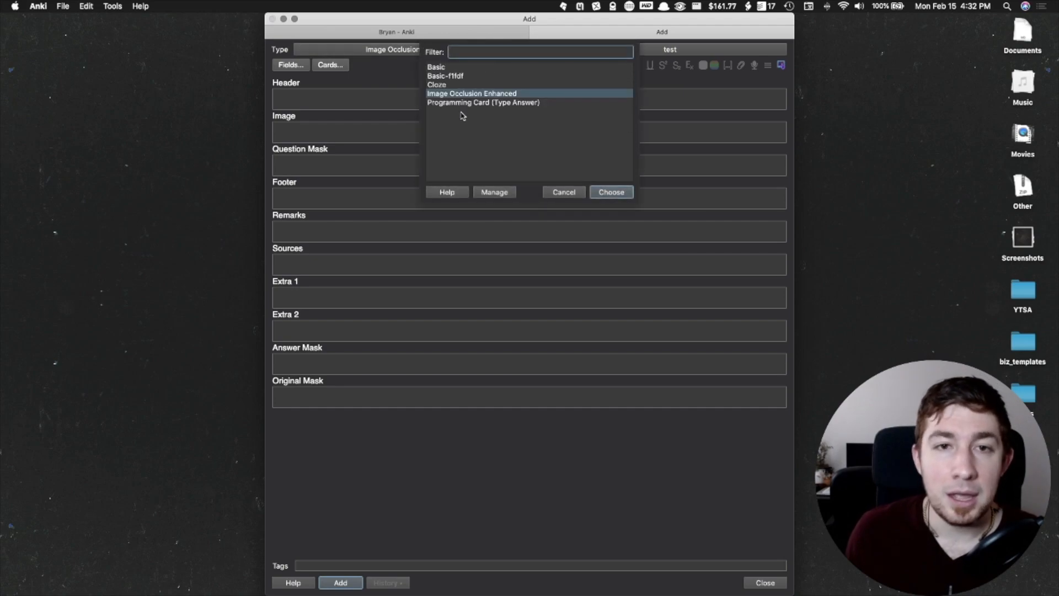
pyautogui.click(502, 104)
pyautogui.click(611, 192)
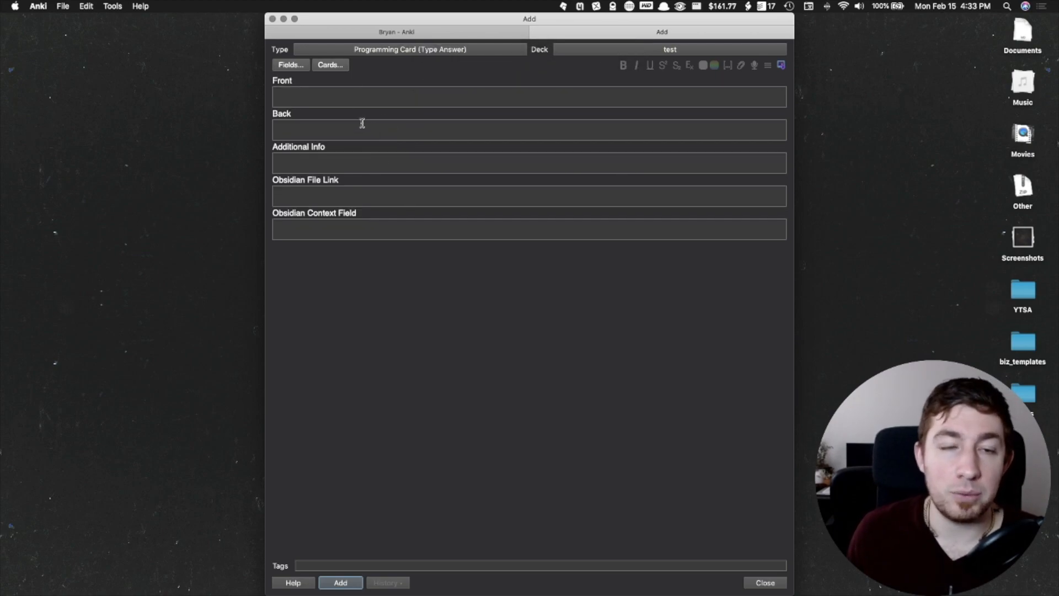
pyautogui.click(356, 157)
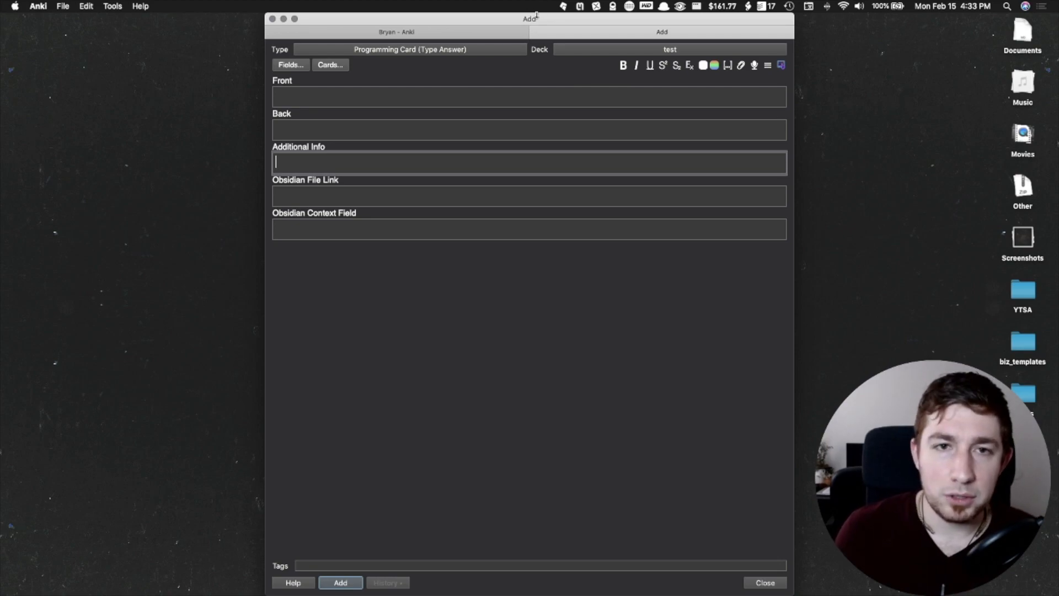
# Set the new note's type to Basic and reopen the form for adding a note to the test deck.
pyautogui.click(521, 49)
pyautogui.click(475, 67)
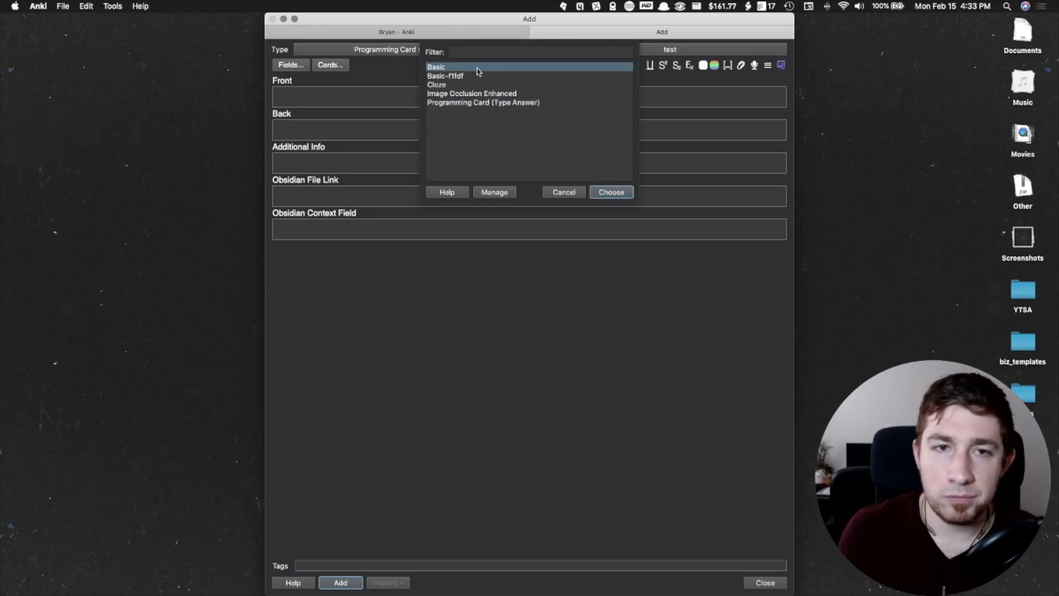
pyautogui.click(617, 193)
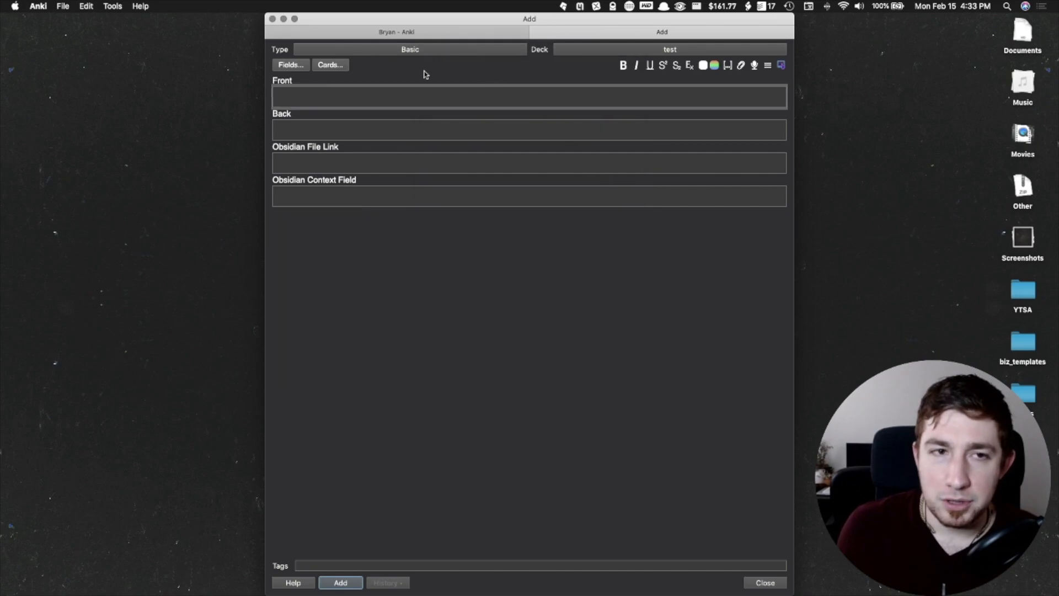
pyautogui.click(536, 31)
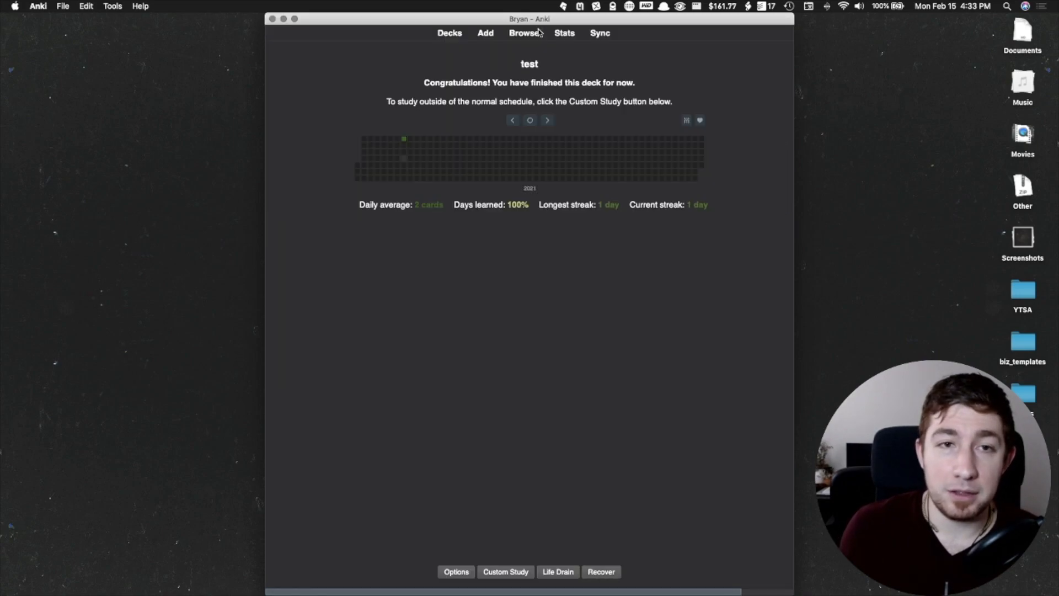
pyautogui.click(486, 35)
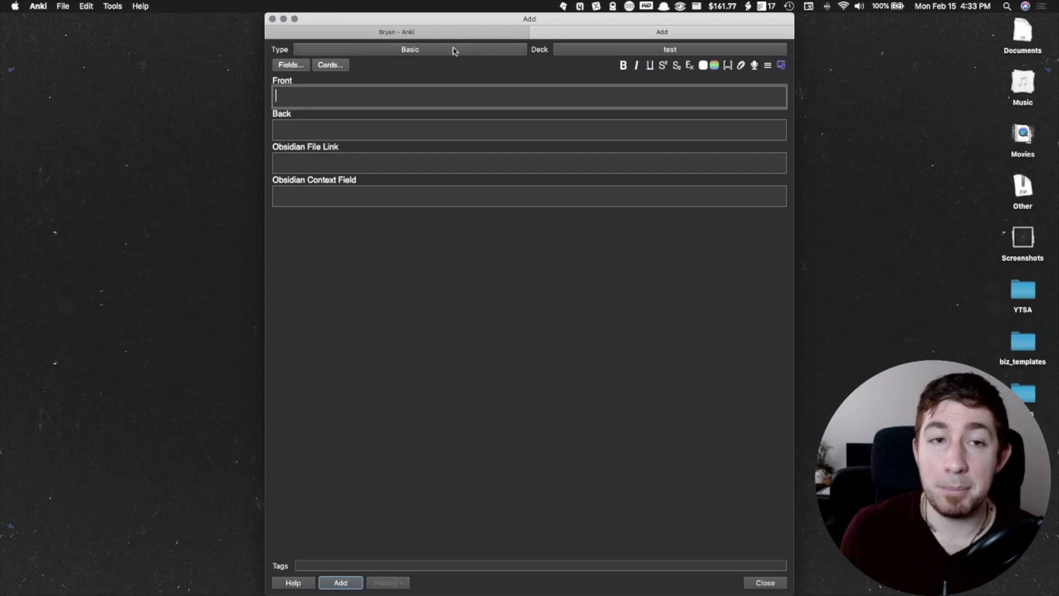
# Look through the Basic note type's fields, including Obsidian File Link and Obsidian Context Field, and leave them without saving.
pyautogui.click(300, 67)
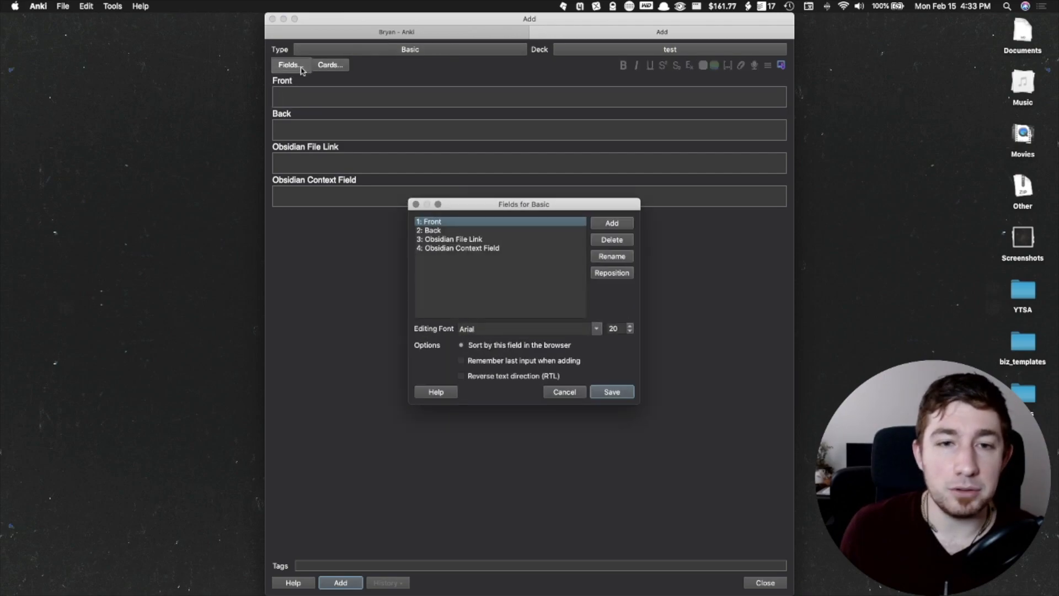
pyautogui.click(479, 231)
pyautogui.click(496, 248)
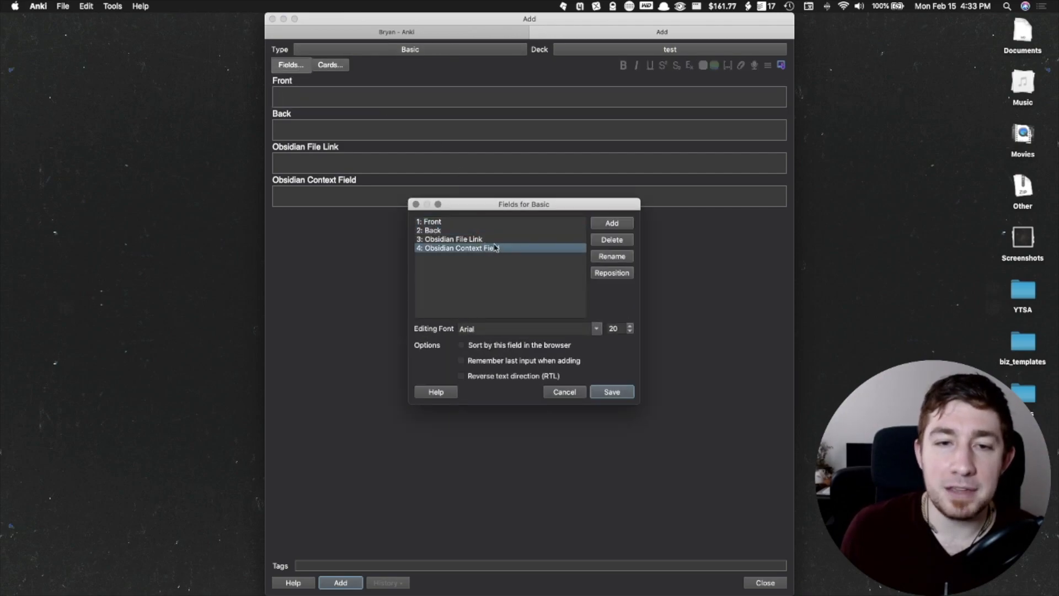
pyautogui.press('Up')
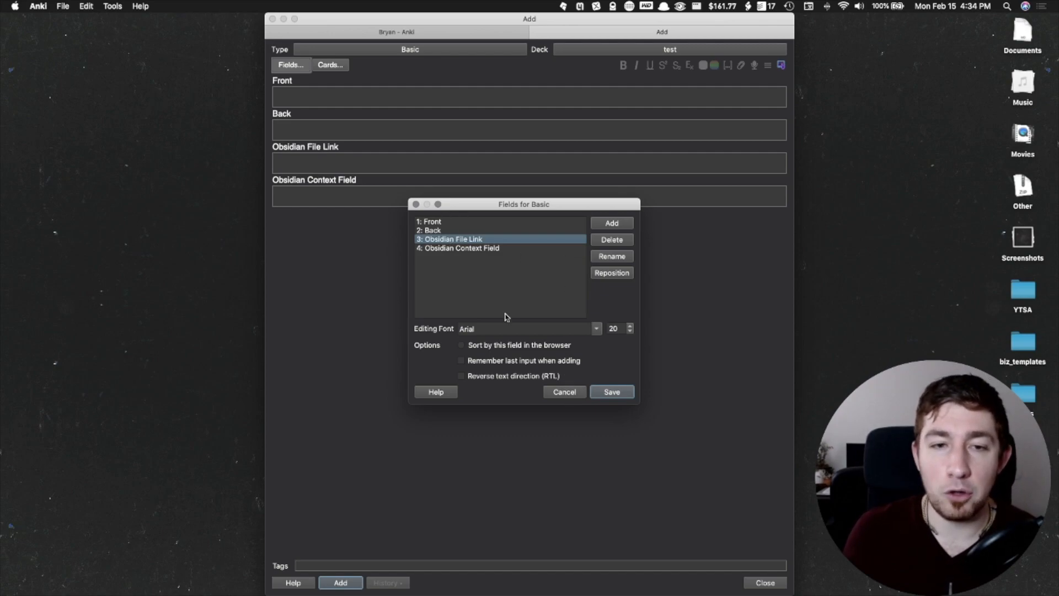
pyautogui.click(575, 392)
# Examine the front template, back template and styling code of the Basic note type's card.
pyautogui.click(338, 67)
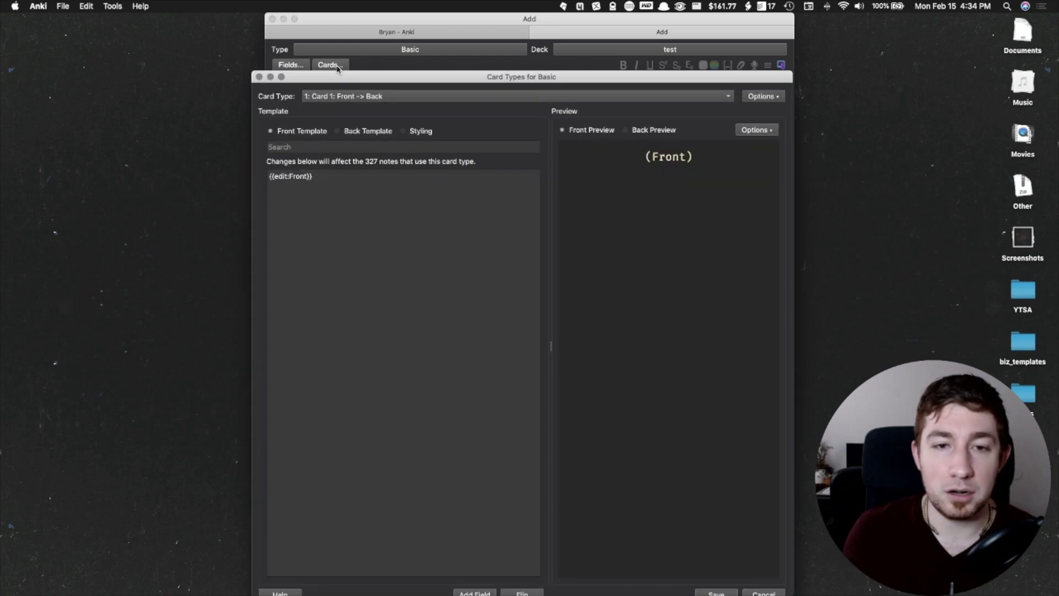
pyautogui.moveTo(479, 78); pyautogui.dragTo(496, 39)
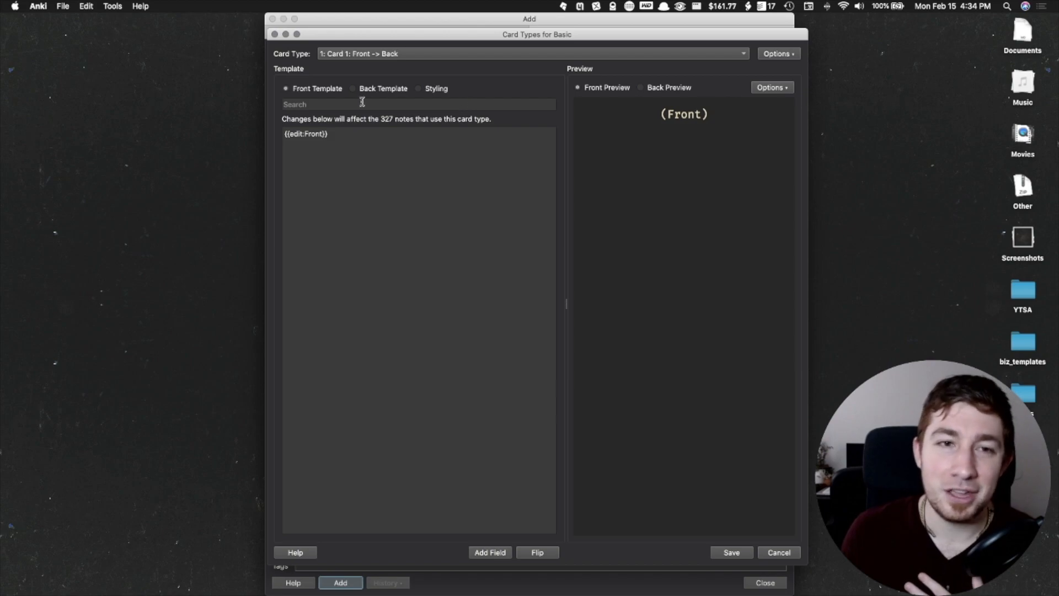
pyautogui.moveTo(365, 148); pyautogui.dragTo(280, 135)
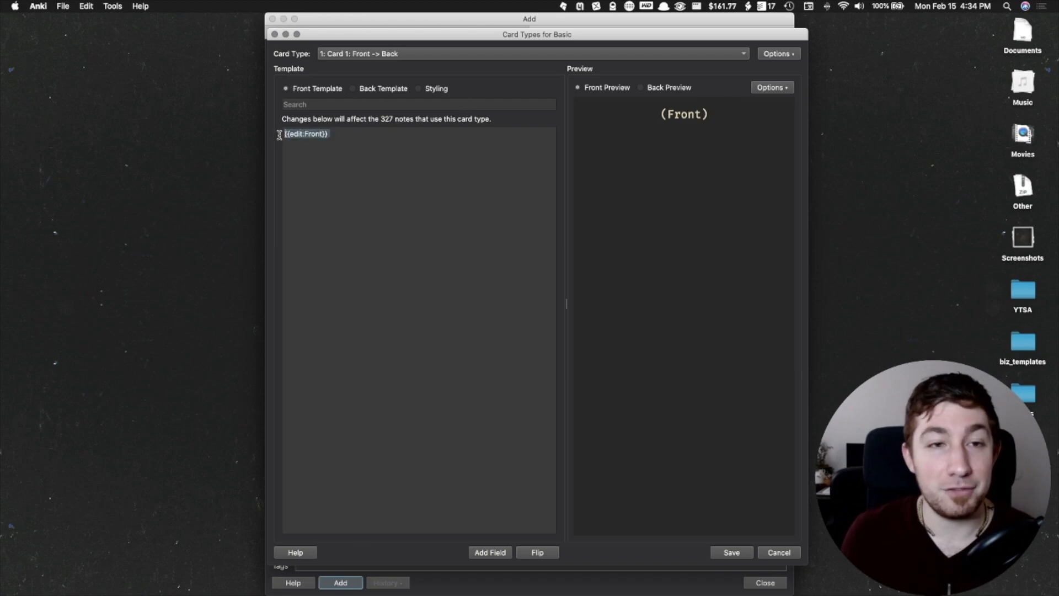
pyautogui.click(369, 89)
pyautogui.click(435, 88)
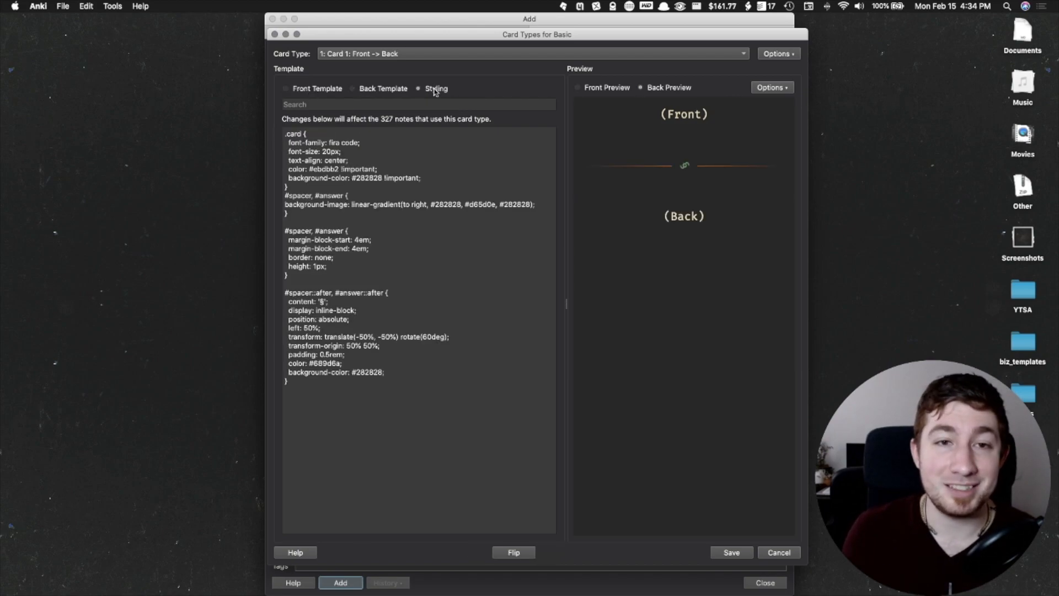
pyautogui.moveTo(421, 382); pyautogui.dragTo(291, 118)
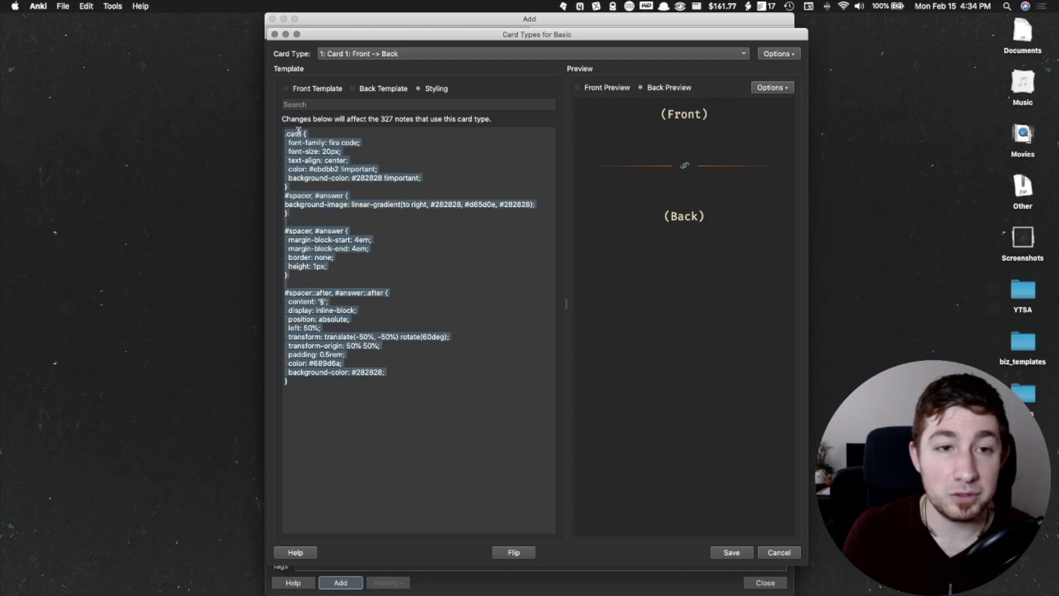
pyautogui.click(445, 258)
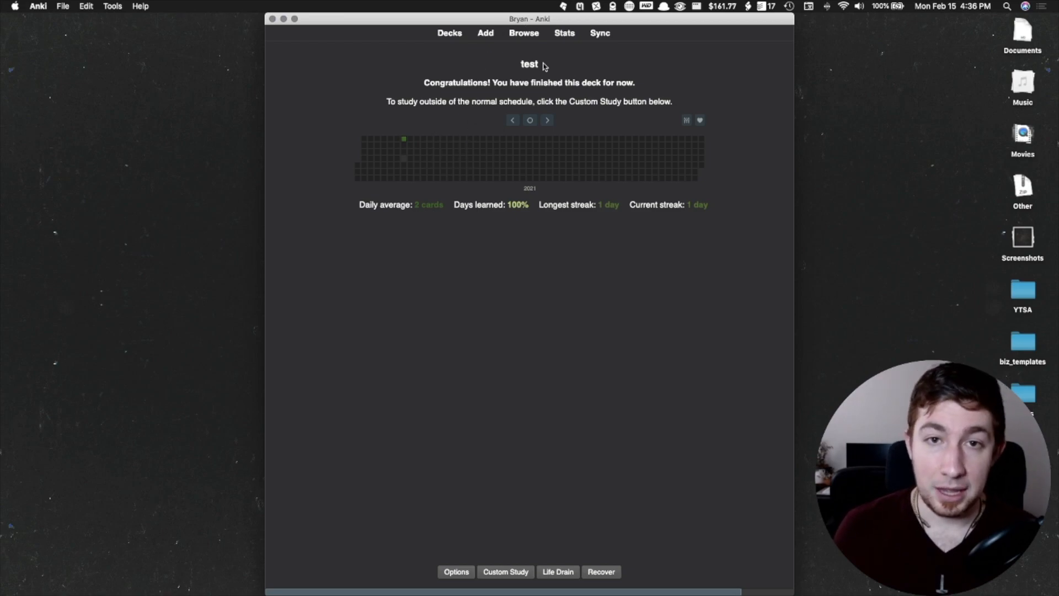
# View the test deck's statistics and return to the deck list.
pyautogui.click(565, 34)
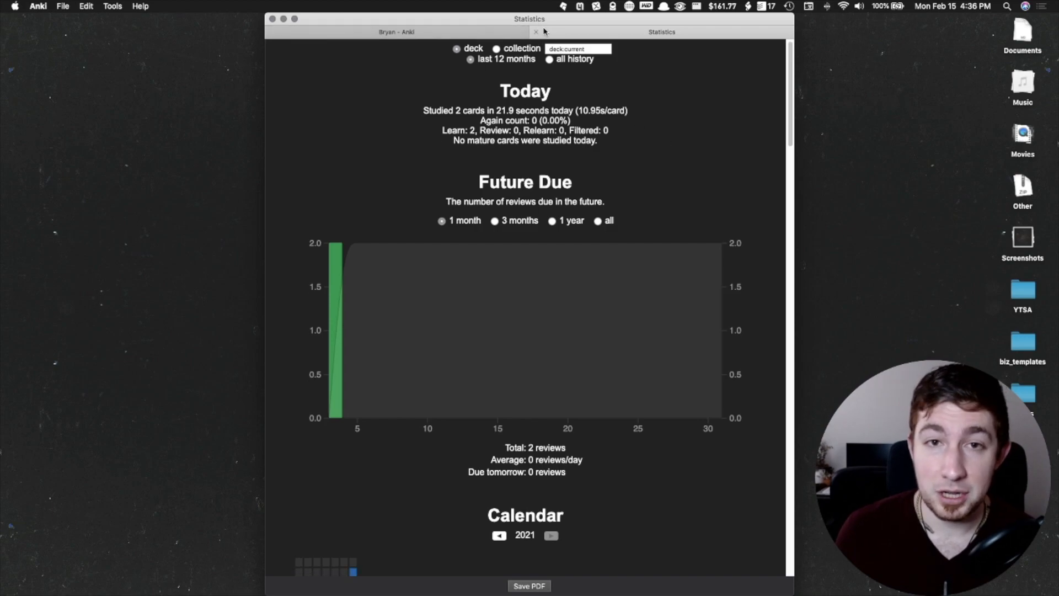
pyautogui.press('Escape')
pyautogui.click(451, 34)
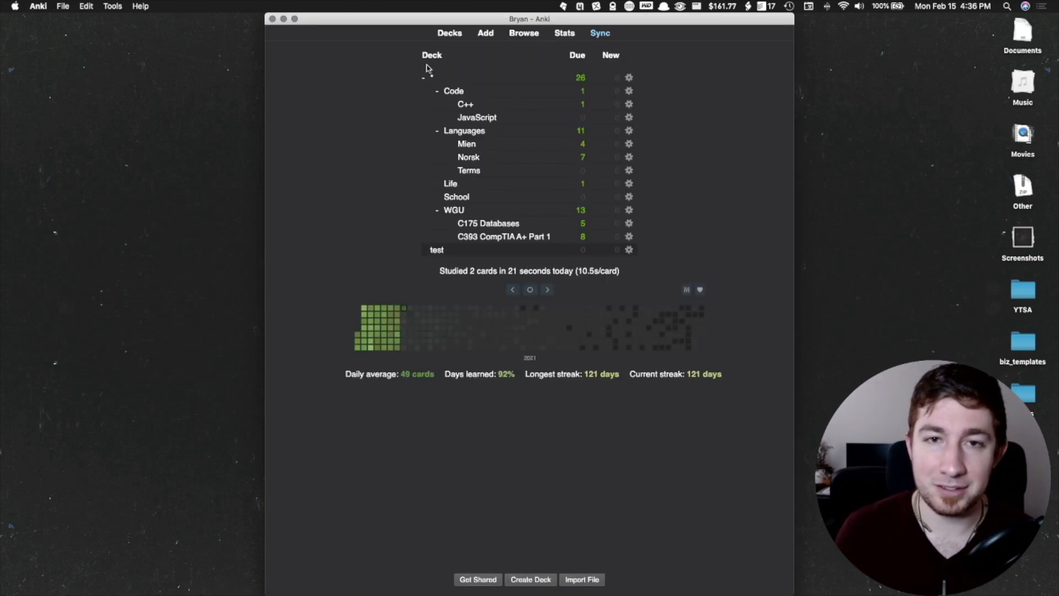
# Examine the statistics of the whole collection, from future due reviews to added cards, and close them.
pyautogui.click(565, 33)
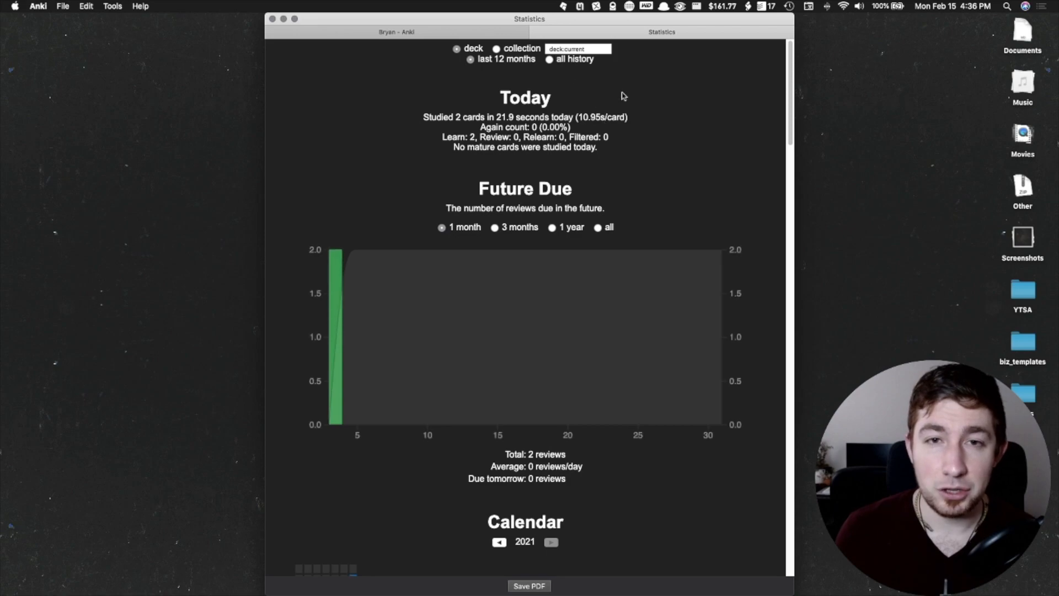
pyautogui.click(496, 49)
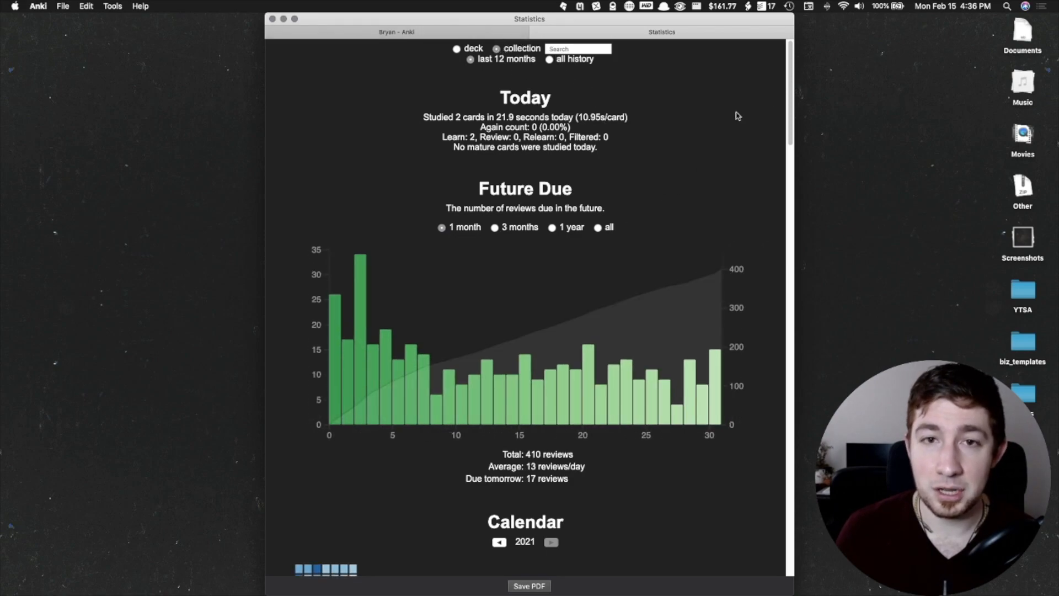
pyautogui.scroll(-10, 687, 123)
pyautogui.scroll(-20, 688, 123)
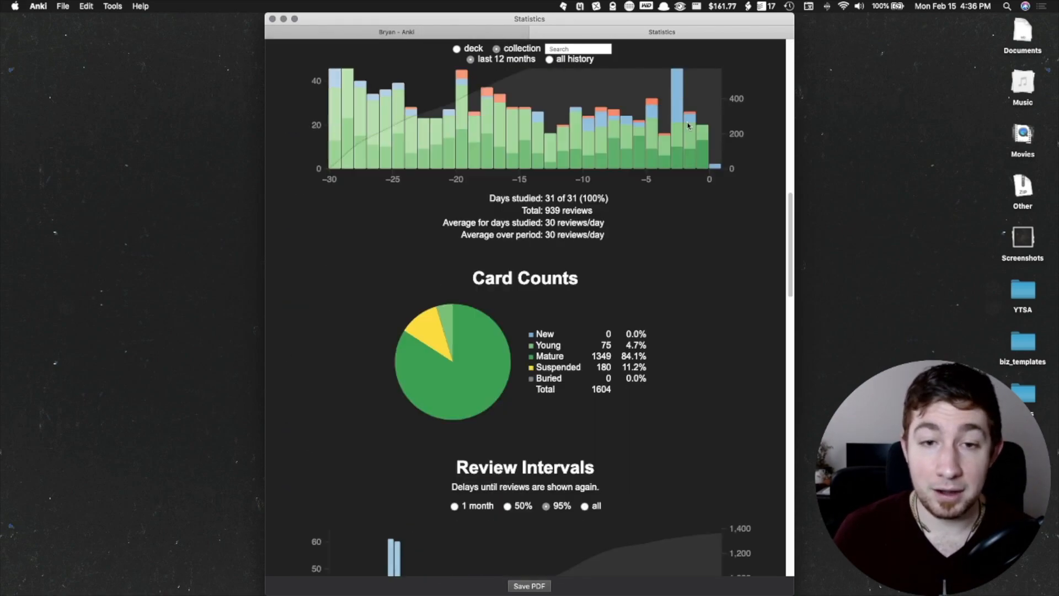
pyautogui.scroll(-10, 685, 132)
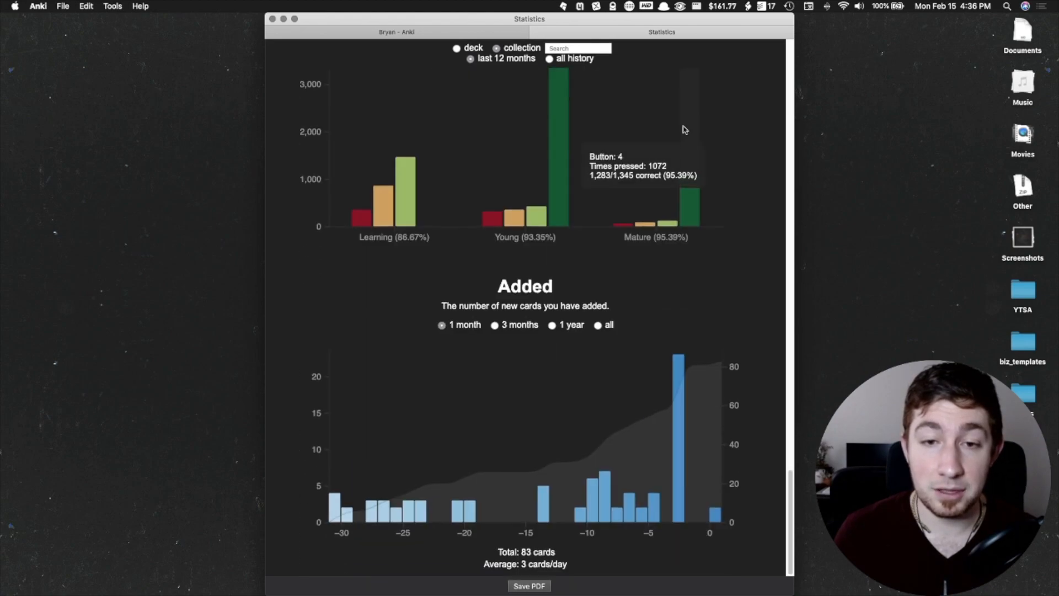
pyautogui.scroll(20, 711, 282)
pyautogui.scroll(11, 708, 276)
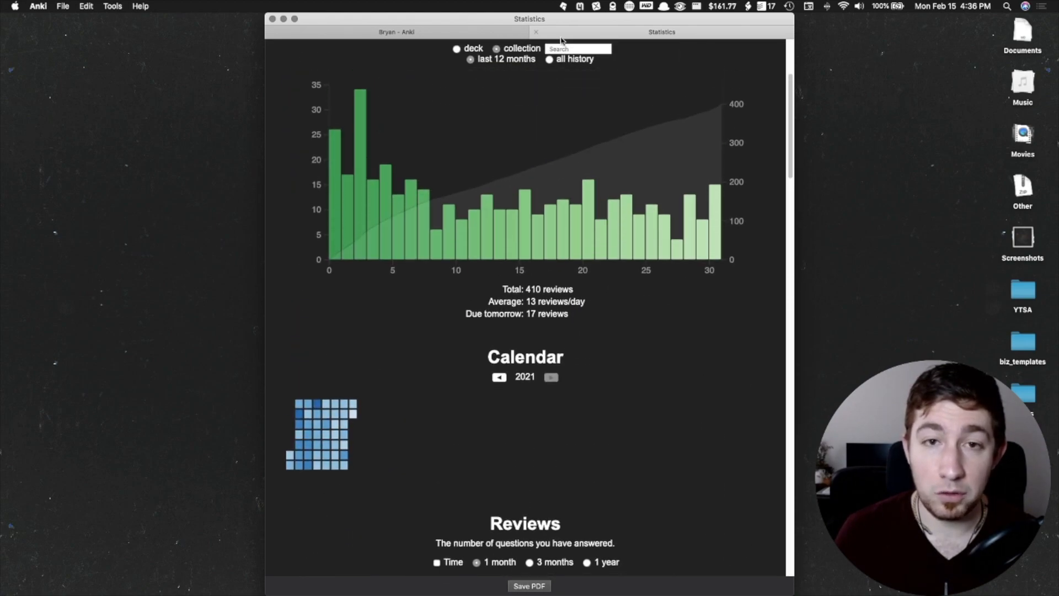
pyautogui.press('Escape')
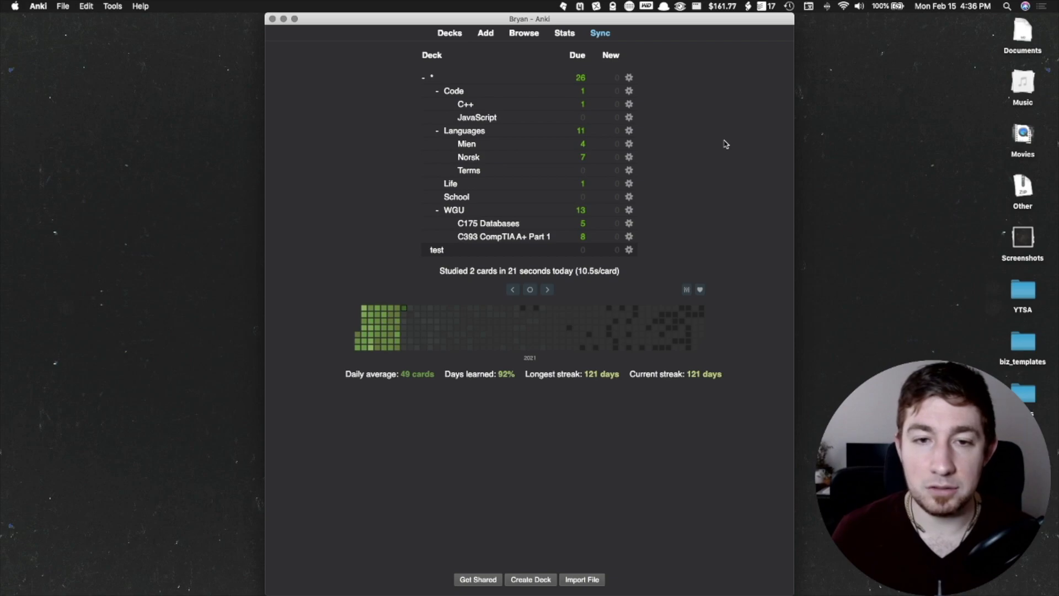
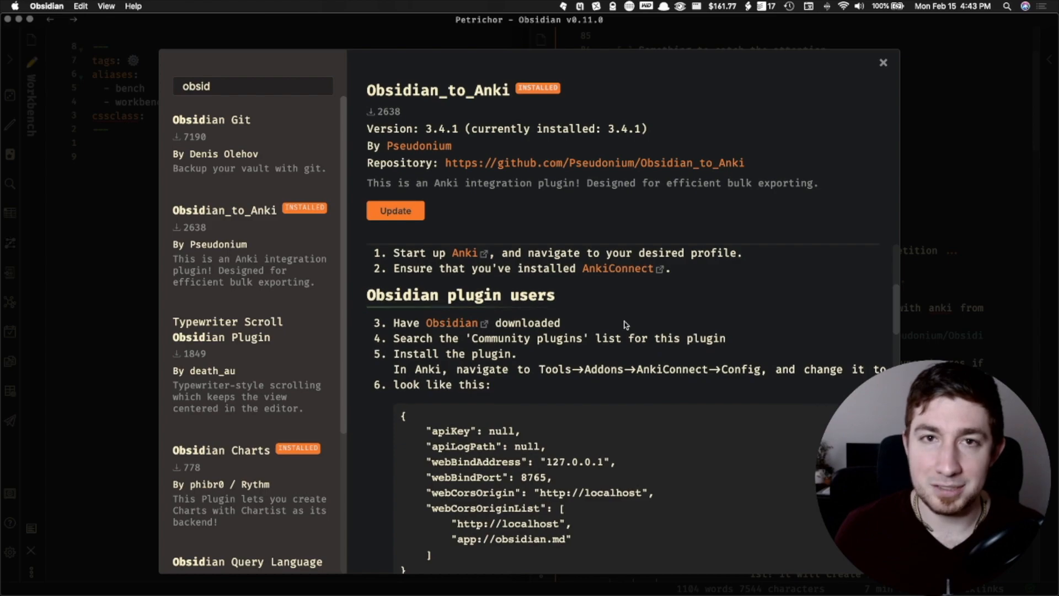
# Read the Obsidian_to_Anki plugin's feature list and setup instructions in Obsidian, including the AnkiConnect configuration.
pyautogui.scroll(-3, 625, 324)
pyautogui.scroll(3, 624, 321)
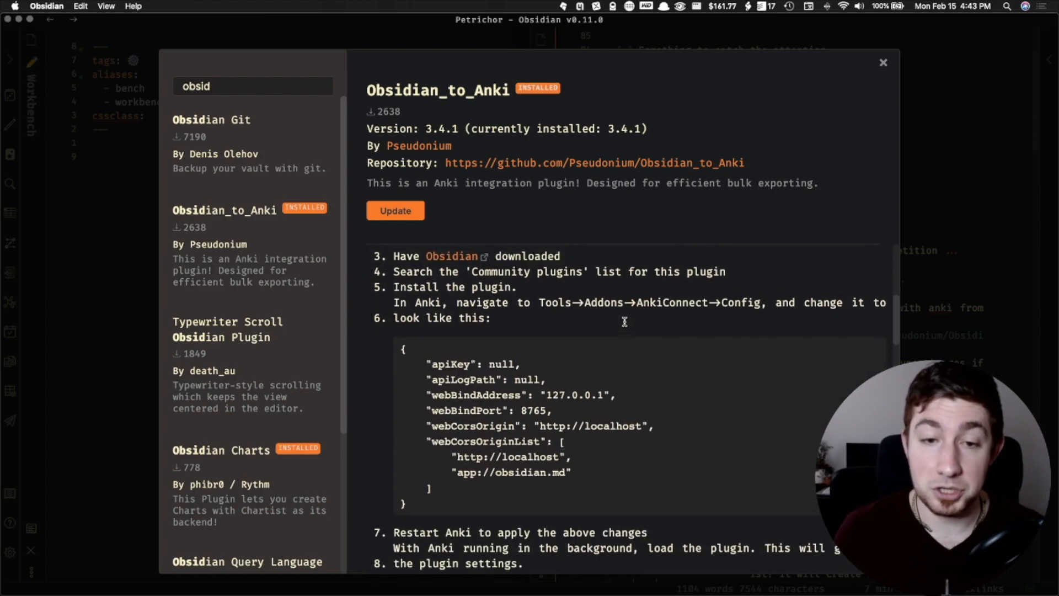
pyautogui.scroll(-15, 573, 297)
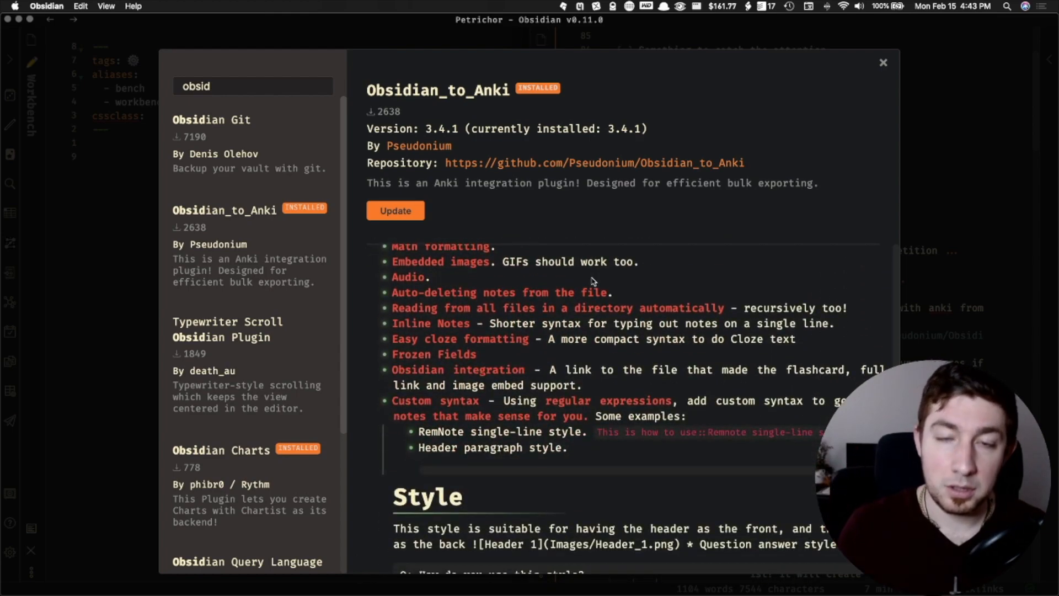
pyautogui.click(410, 212)
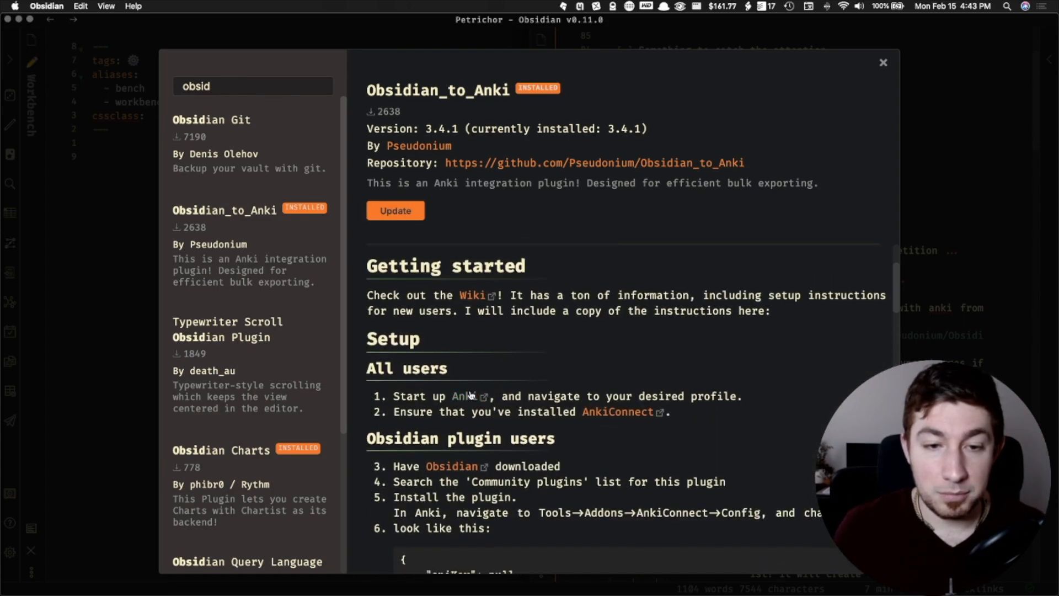
pyautogui.scroll(-2, 544, 401)
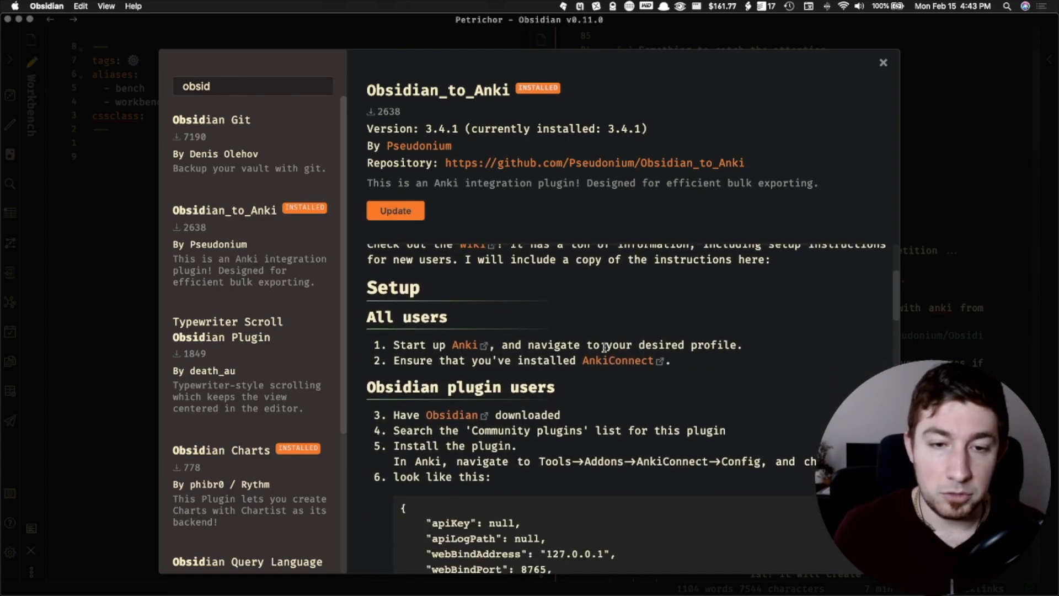
pyautogui.scroll(-3, 551, 331)
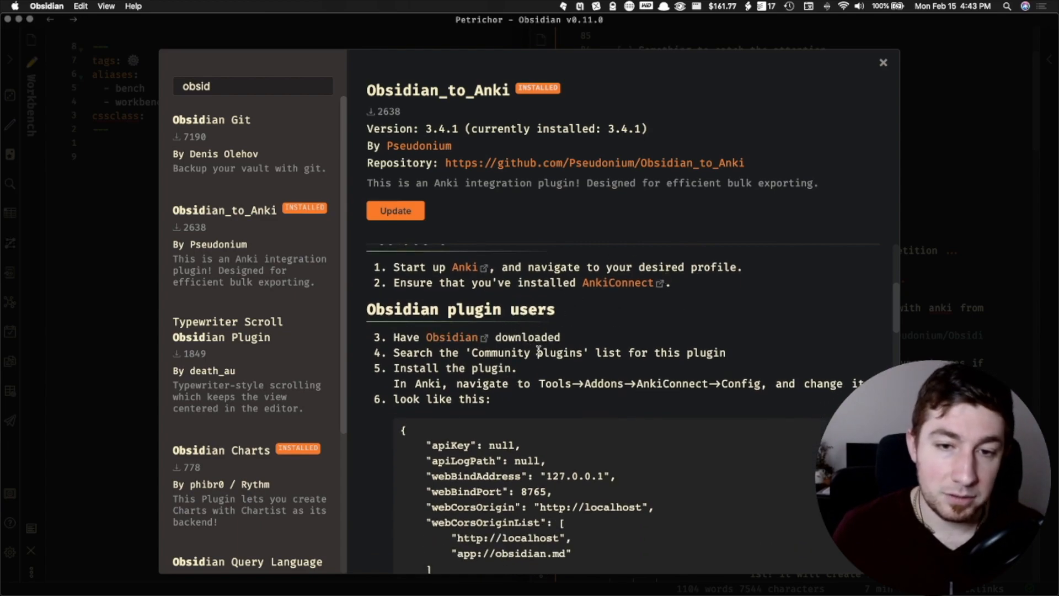
pyautogui.scroll(-2, 606, 353)
pyautogui.scroll(-1, 508, 325)
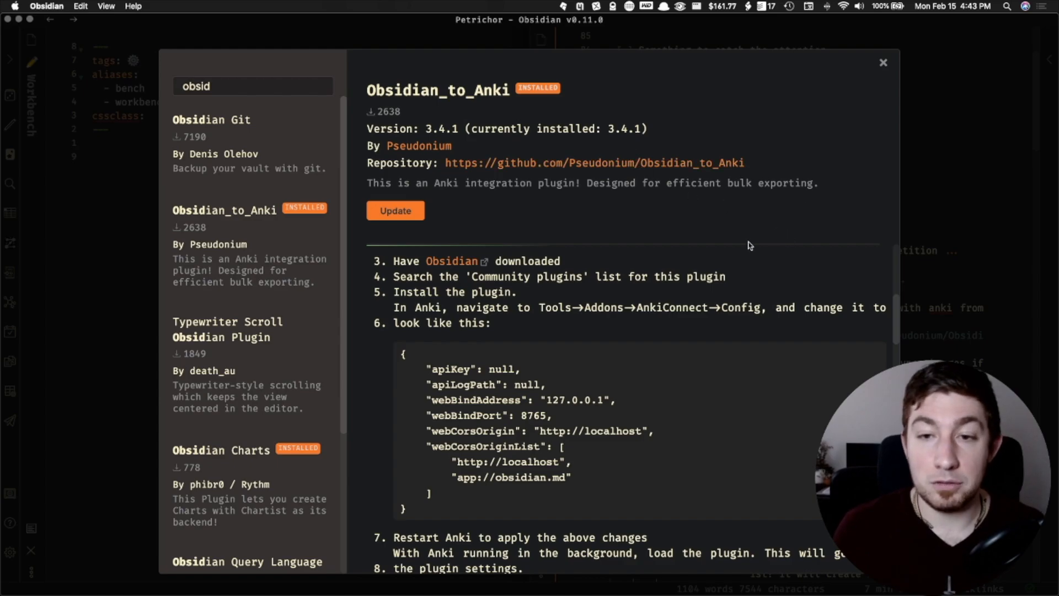
# Switch back to Anki on Desktop 8 and open the list of installed add-ons.
pyautogui.hotkey('ctrl', 'Up')
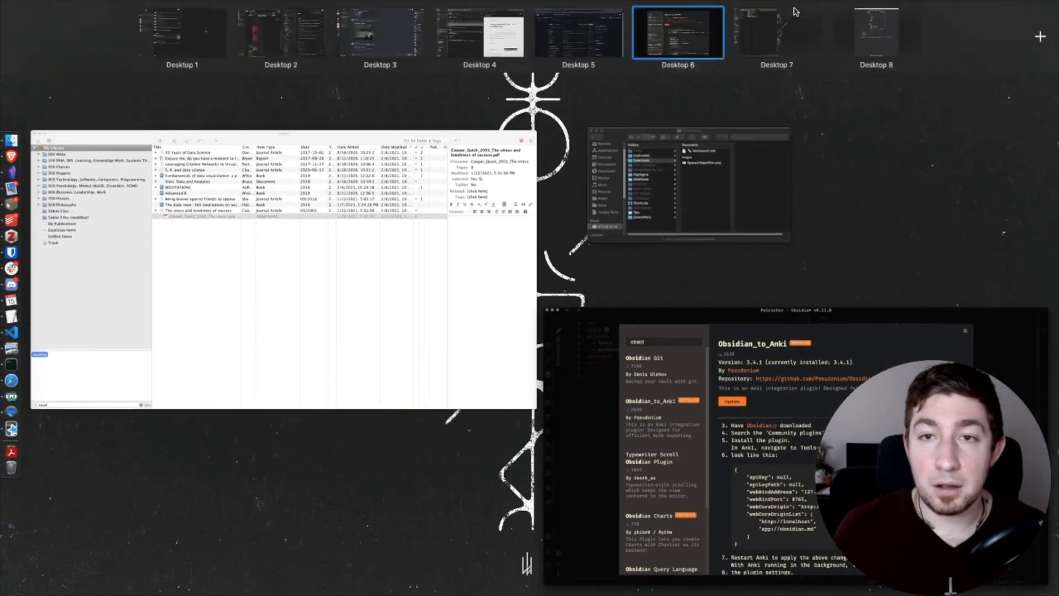
pyautogui.click(879, 43)
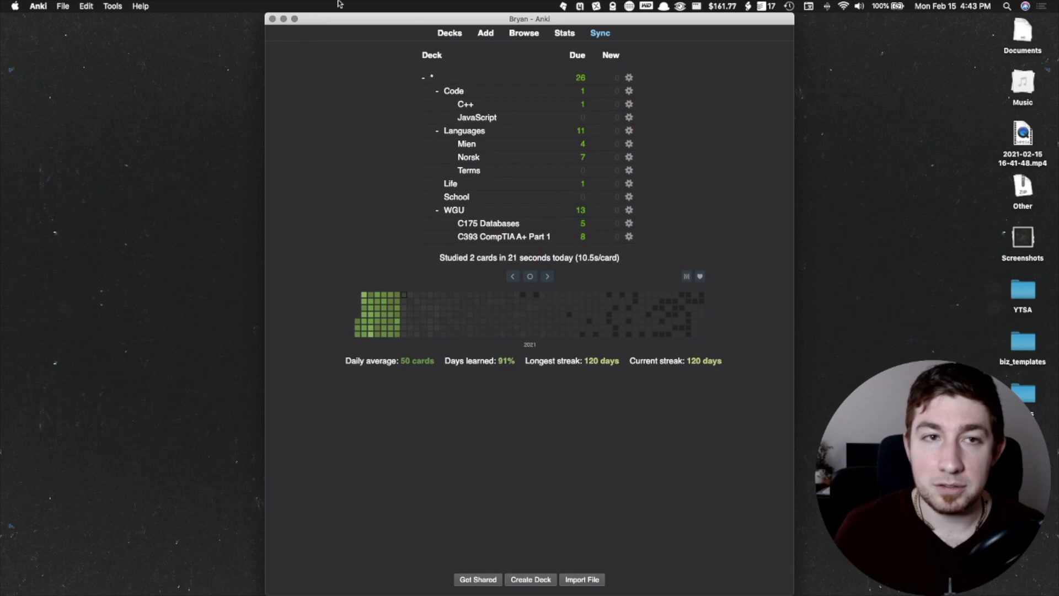
pyautogui.click(117, 6)
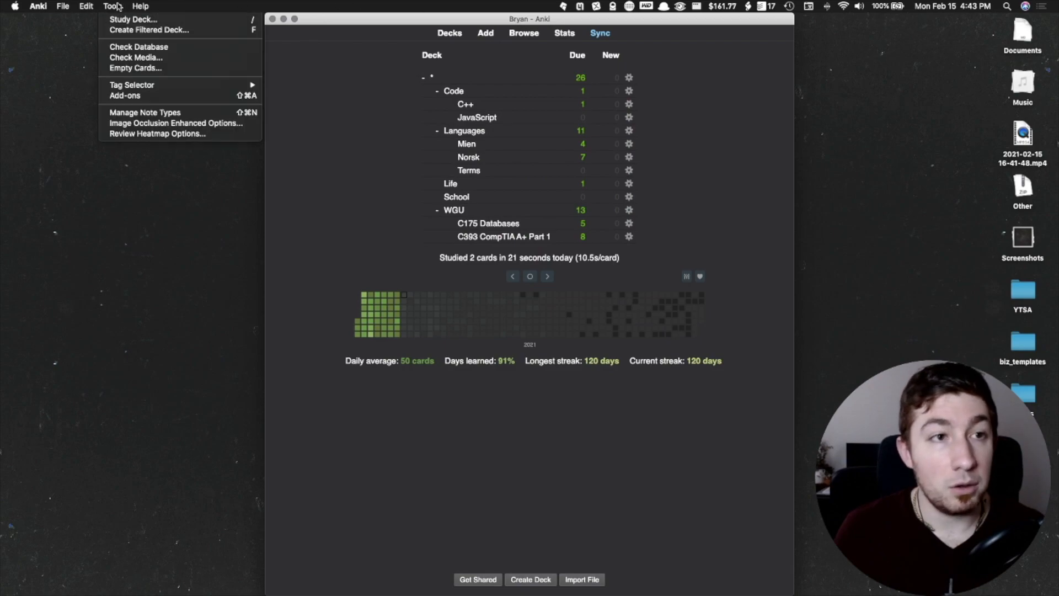
pyautogui.click(146, 97)
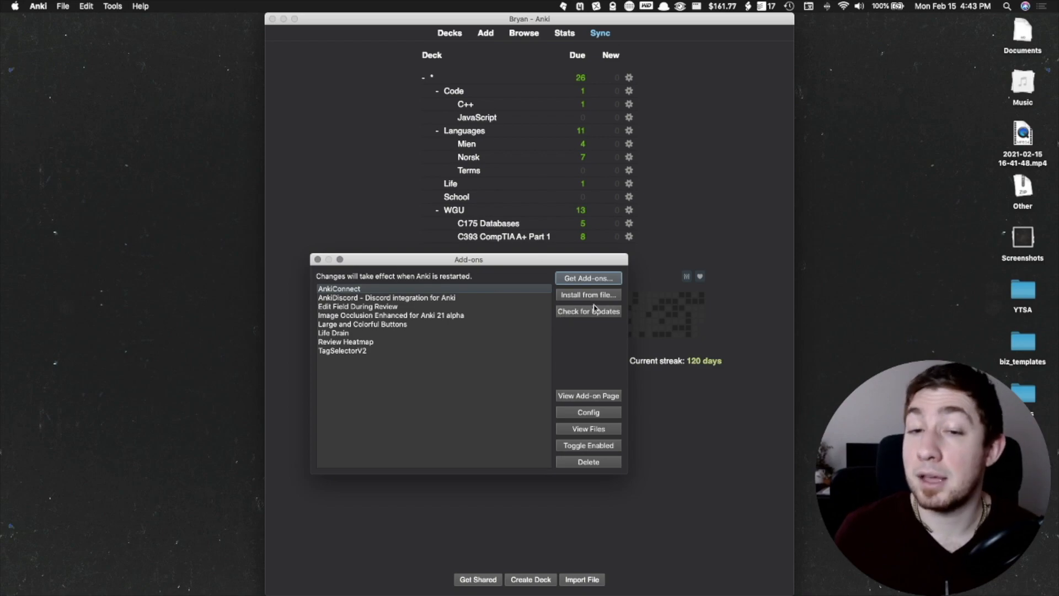
pyautogui.click(604, 282)
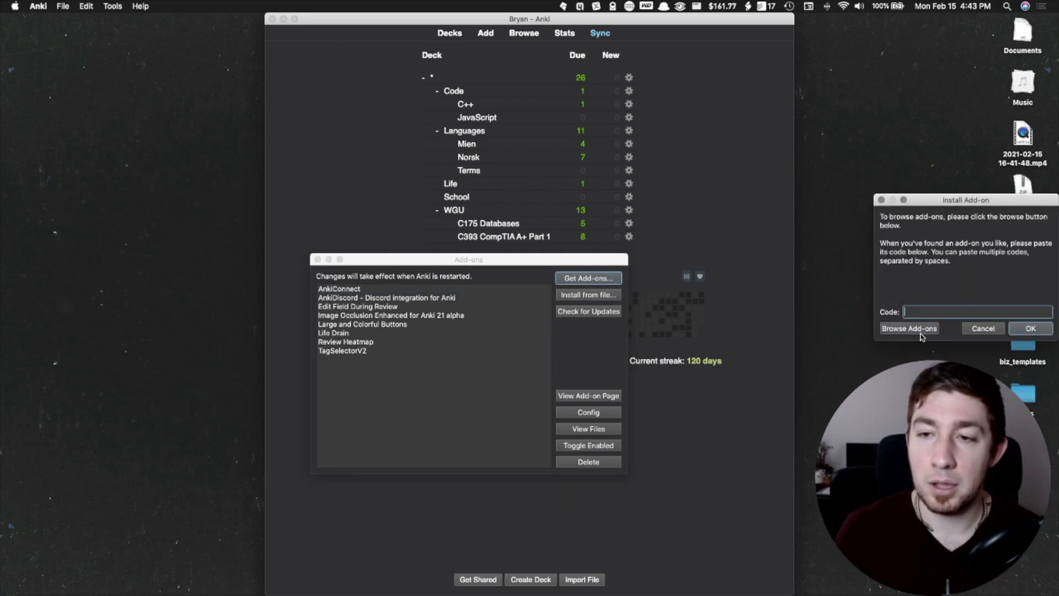
pyautogui.click(920, 331)
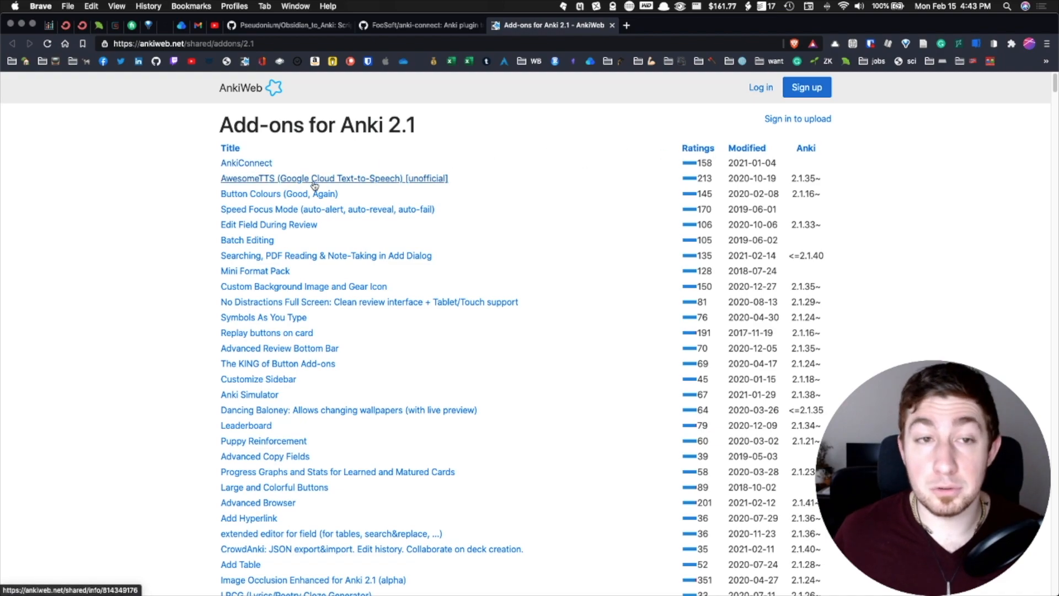
pyautogui.press('super+f')
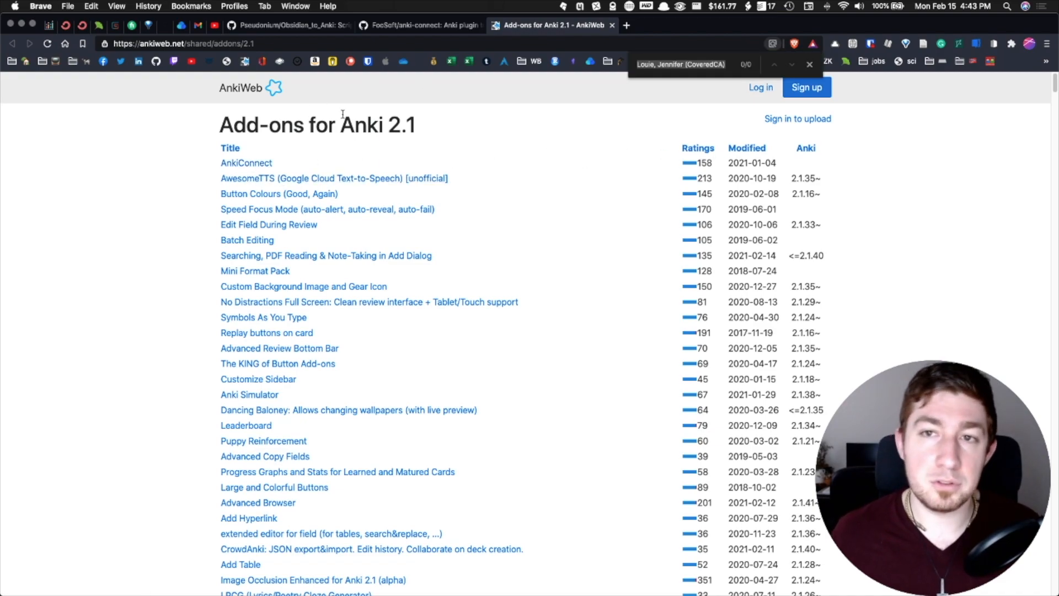
pyautogui.press('Escape')
pyautogui.click(246, 163)
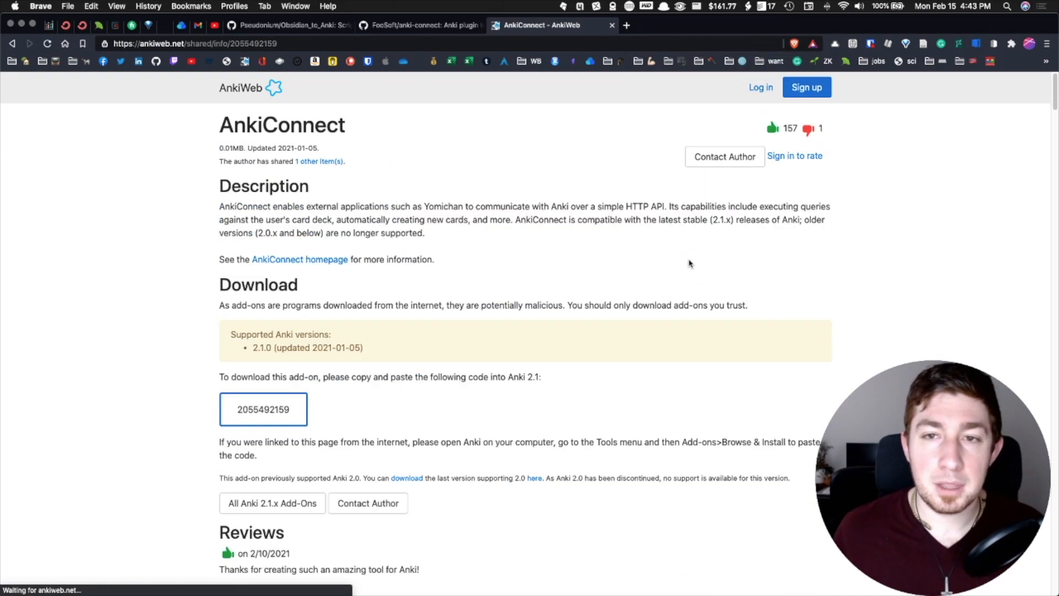
pyautogui.scroll(-1, 232, 334)
pyautogui.doubleClick(263, 387)
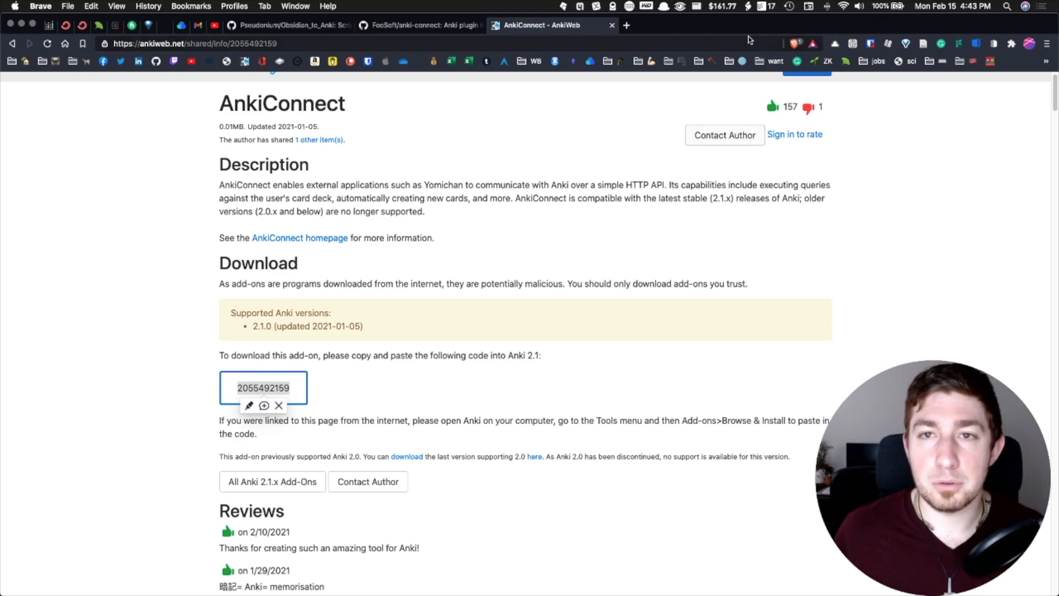
# Return to Anki on Desktop 8, move the Install Add-on dialog next to the add-ons list, and cancel the installation.
pyautogui.hotkey('ctrl', 'Up')
pyautogui.click(930, 34)
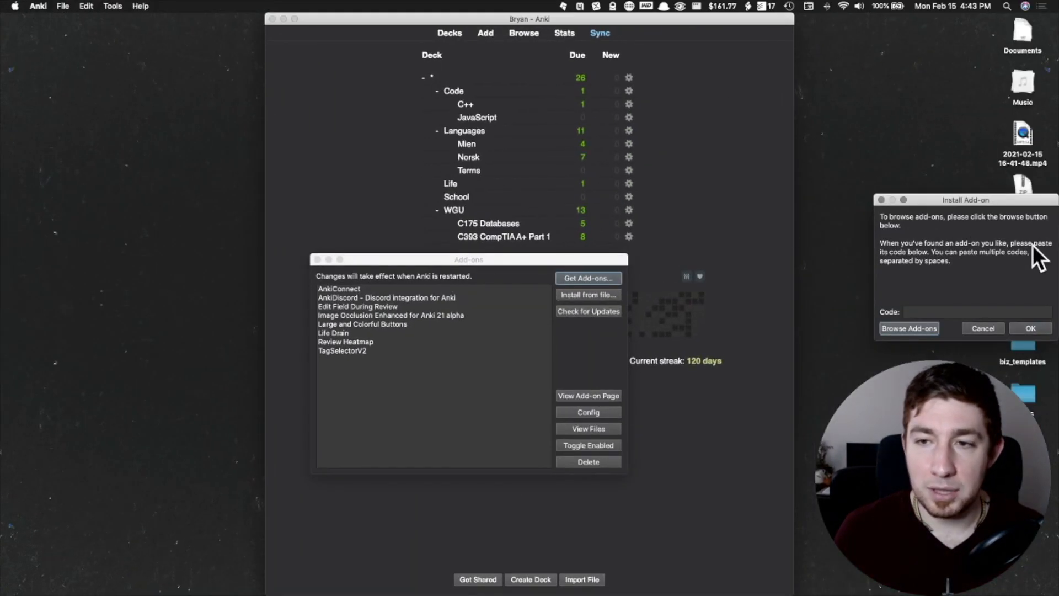
pyautogui.moveTo(956, 201); pyautogui.dragTo(647, 134)
pyautogui.click(642, 244)
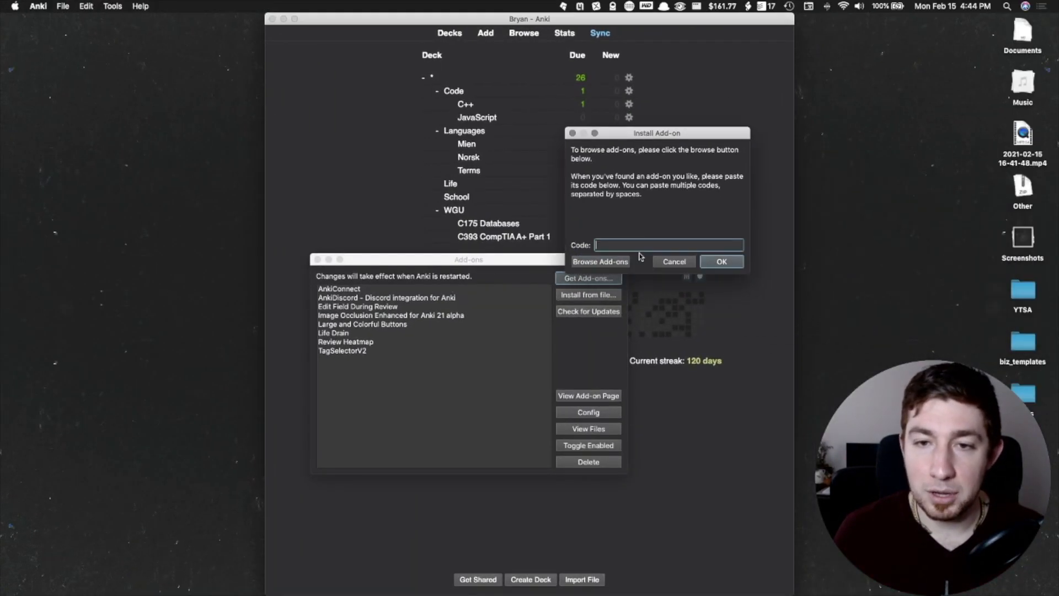
pyautogui.click(673, 262)
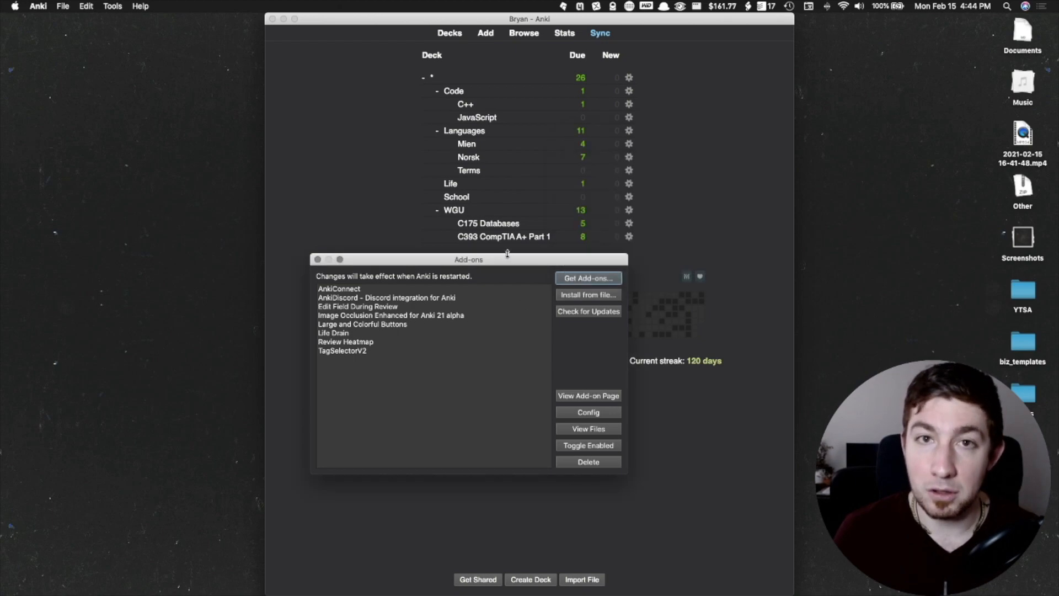
# Open AnkiConnect's configuration, then switch to Obsidian on Desktop 5 and highlight the required configuration block in the Obsidian_to_Anki instructions.
pyautogui.click(337, 290)
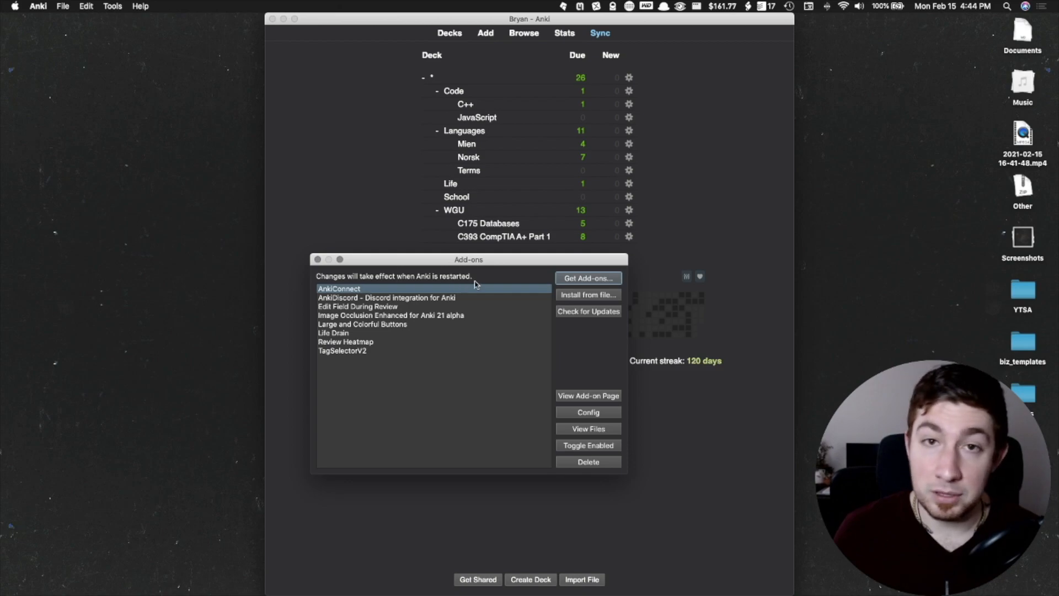
pyautogui.click(589, 413)
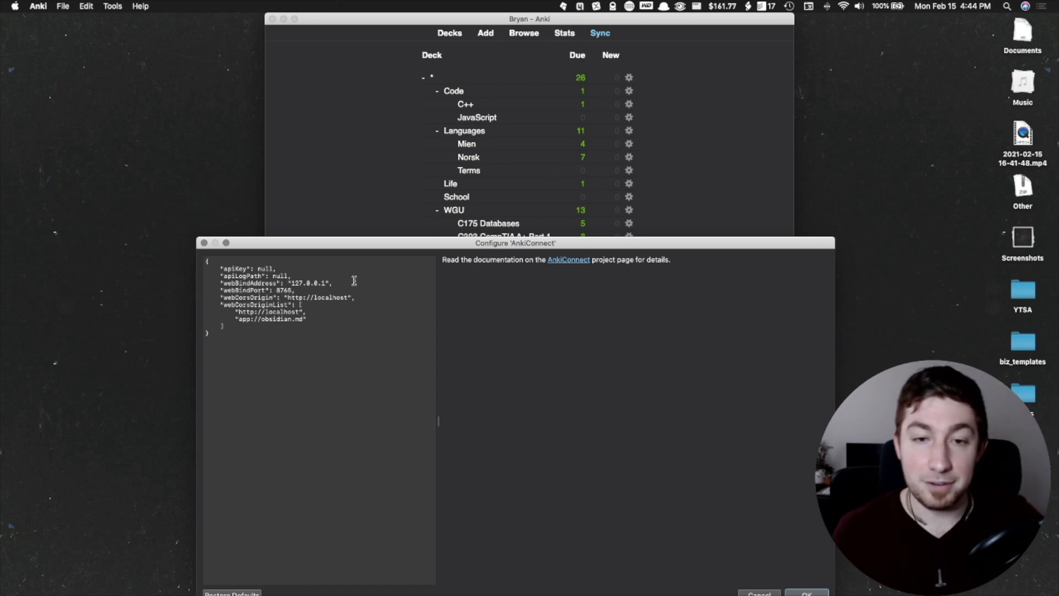
pyautogui.hotkey('ctrl', 'Up')
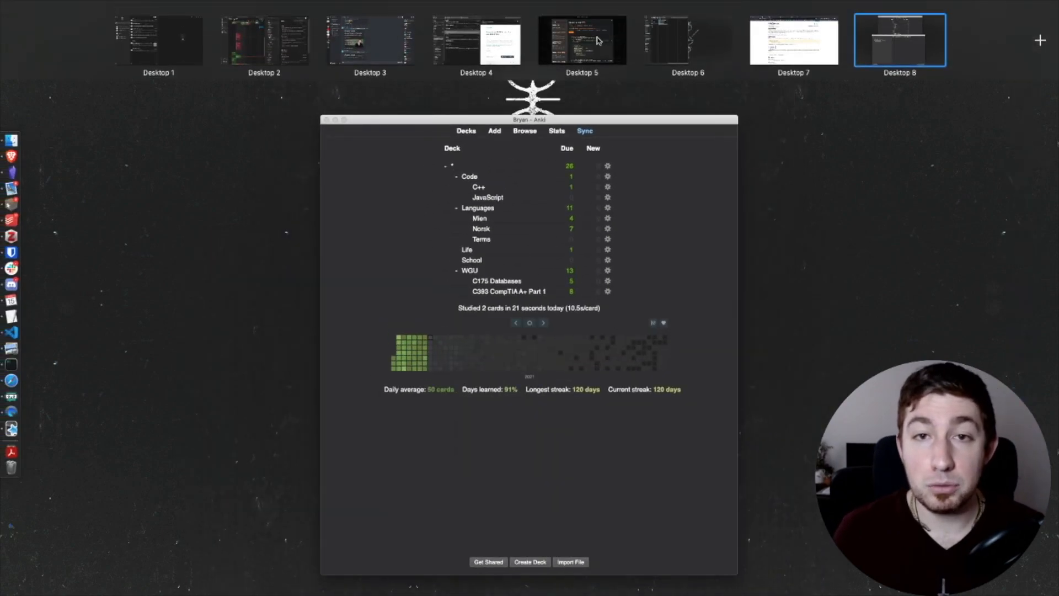
pyautogui.click(598, 37)
pyautogui.scroll(-2, 451, 309)
pyautogui.scroll(-1, 451, 309)
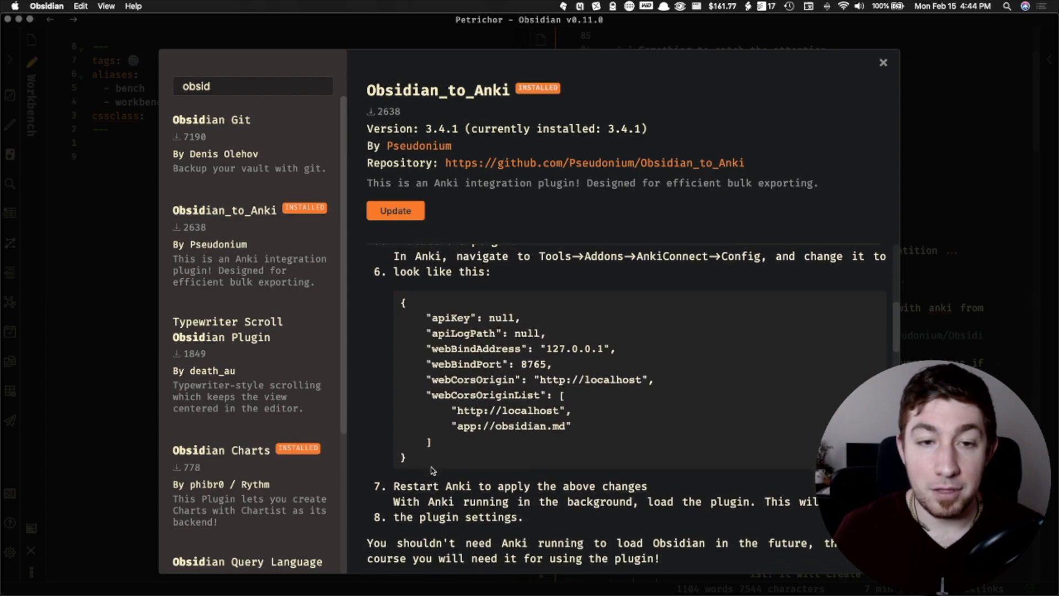
pyautogui.moveTo(434, 466); pyautogui.dragTo(395, 304)
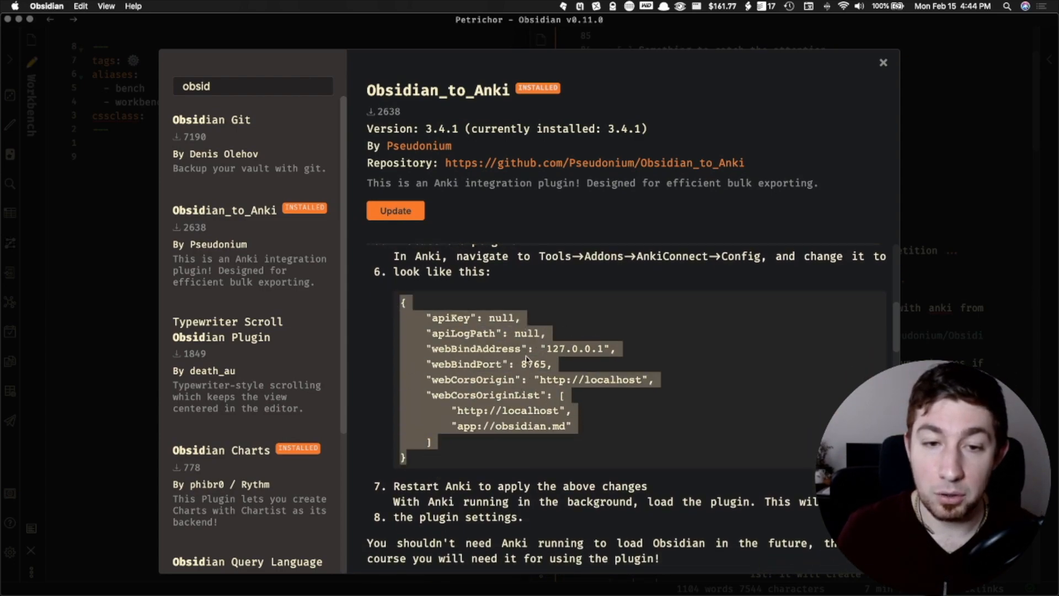
pyautogui.scroll(1, 499, 331)
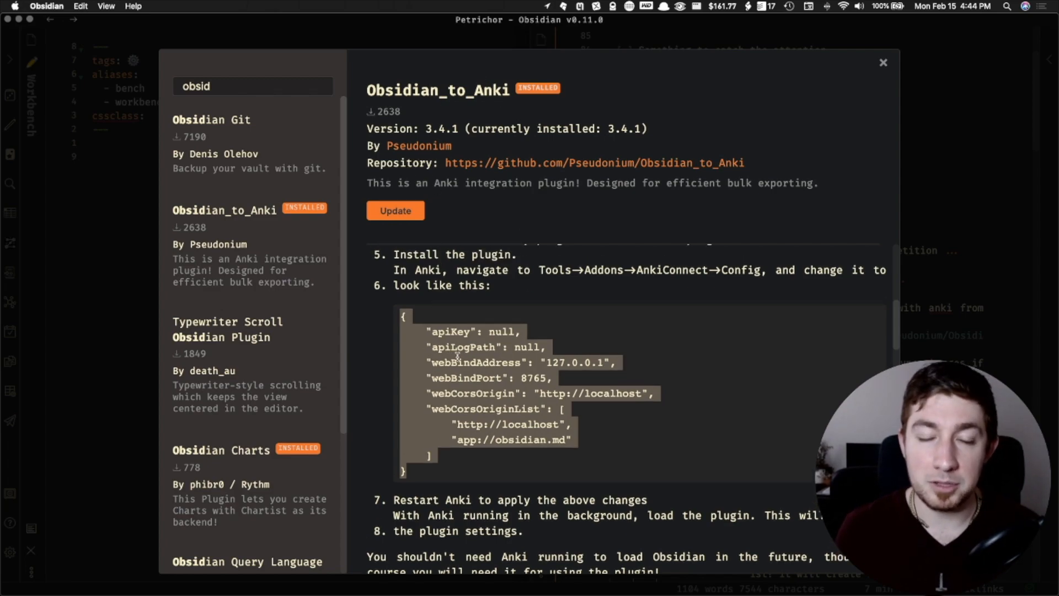
# Switch back to Anki on Desktop 8, accept the AnkiConnect configuration and close the add-ons list.
pyautogui.hotkey('ctrl', 'Up')
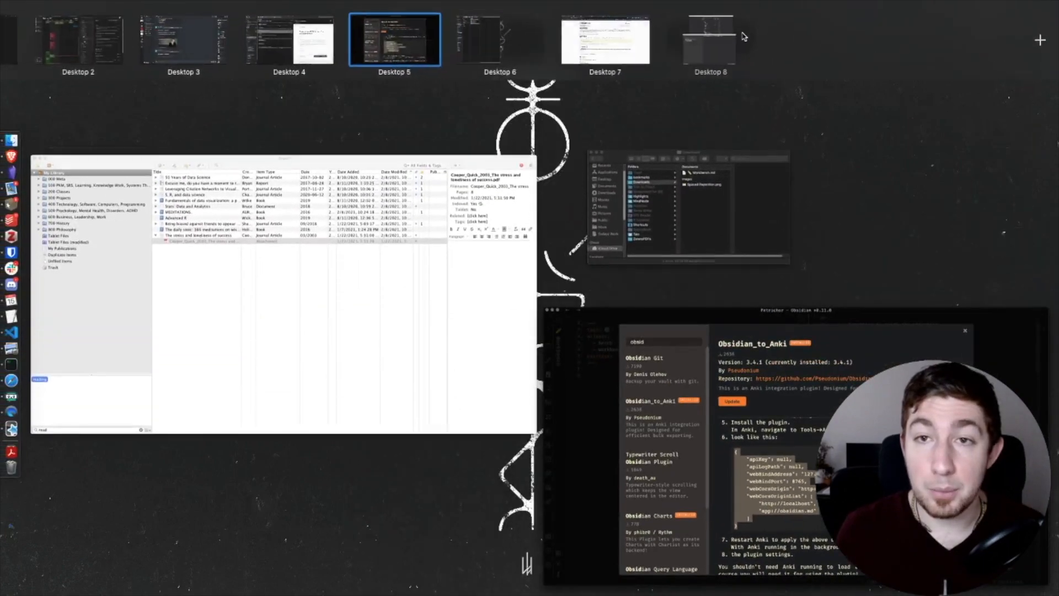
pyautogui.click(730, 44)
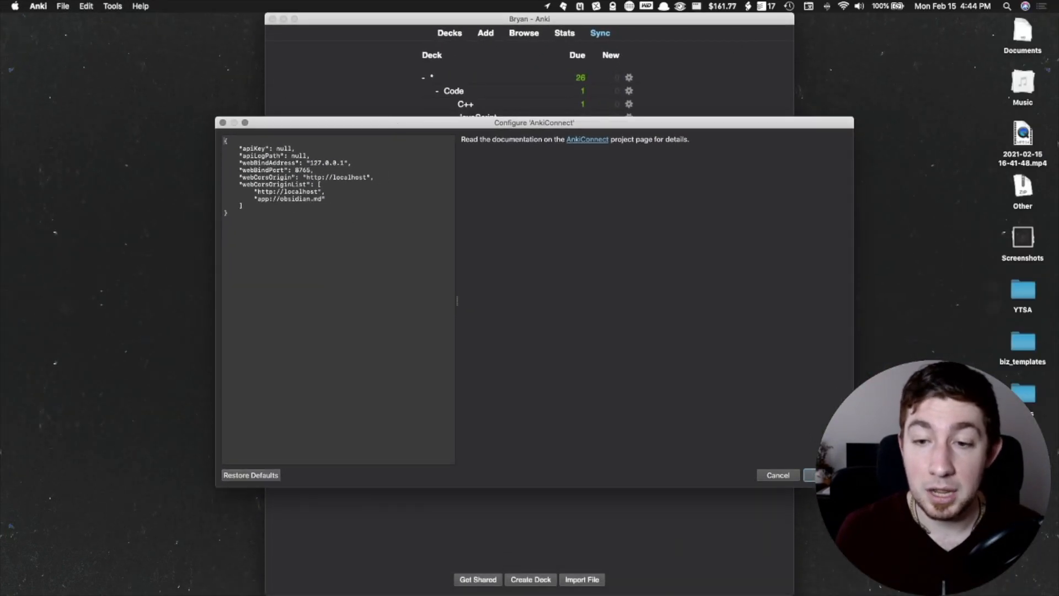
pyautogui.click(825, 475)
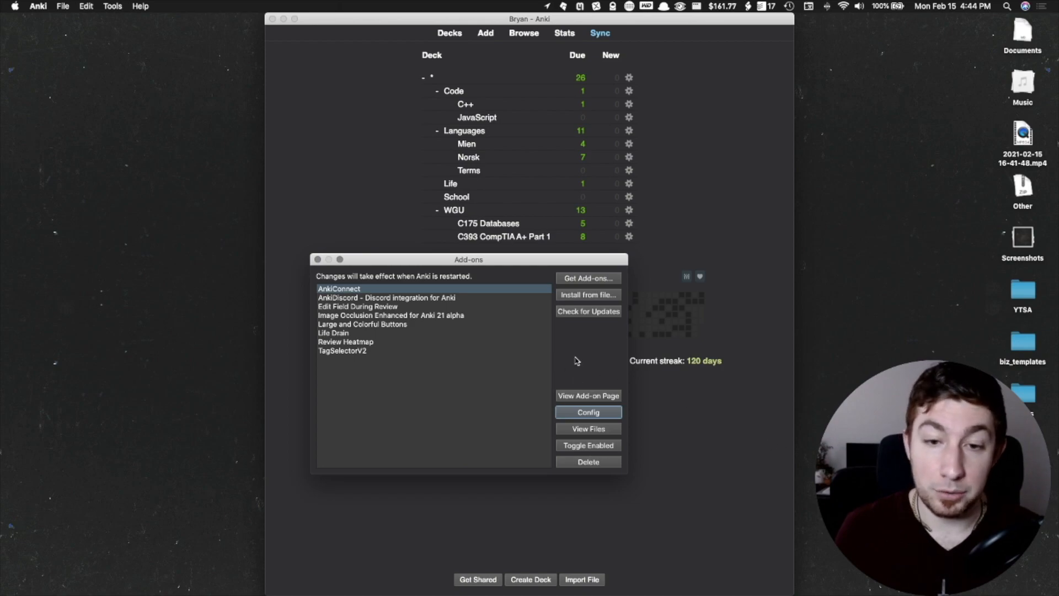
pyautogui.click(318, 260)
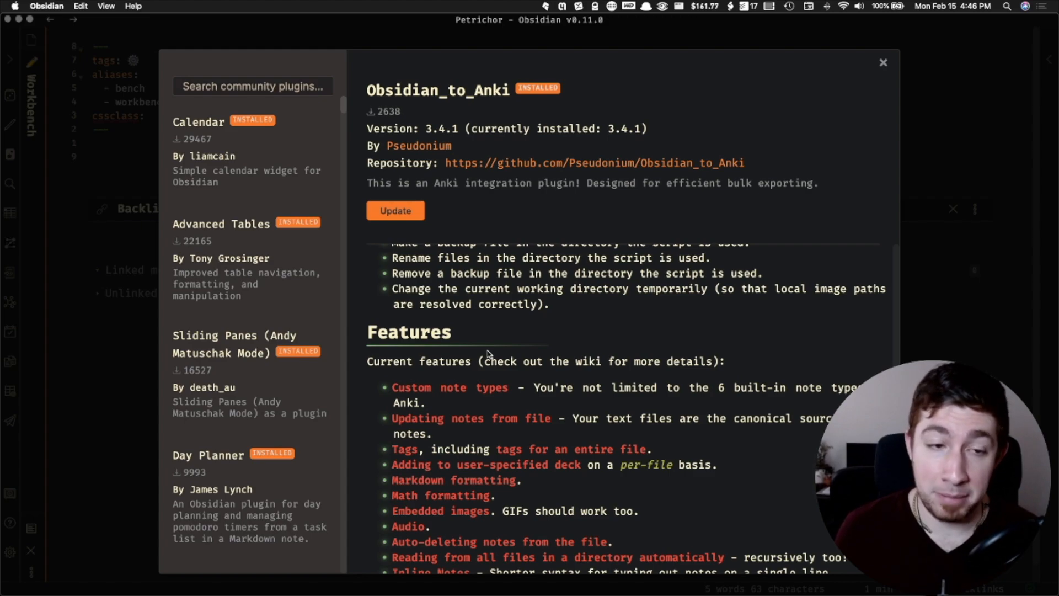
# Skim the Obsidian_to_Anki feature list in Obsidian, close the community plugin browser and open the plugin's settings.
pyautogui.scroll(-6, 552, 458)
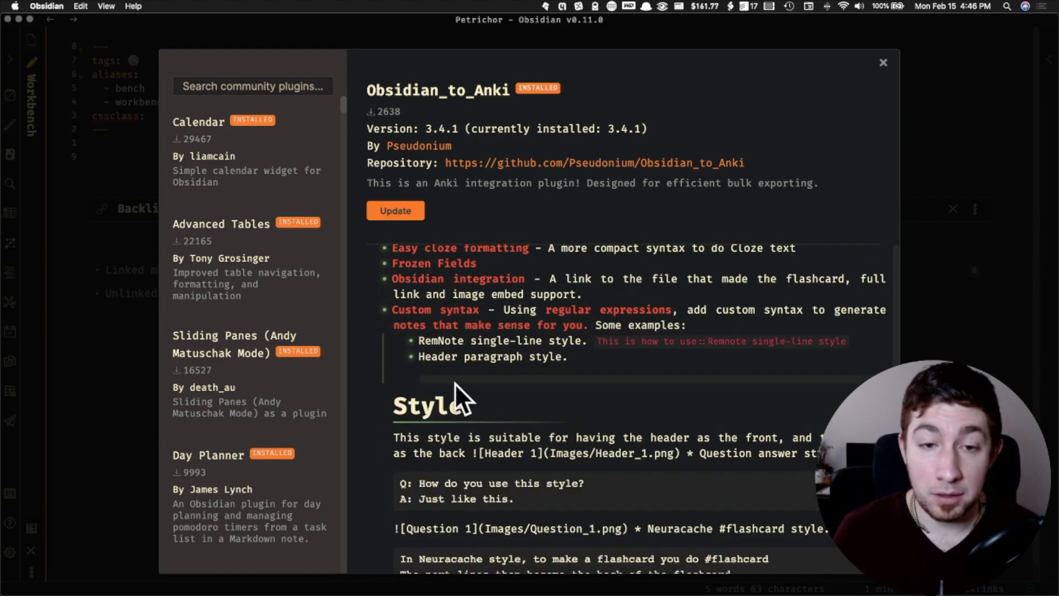
pyautogui.scroll(6, 626, 357)
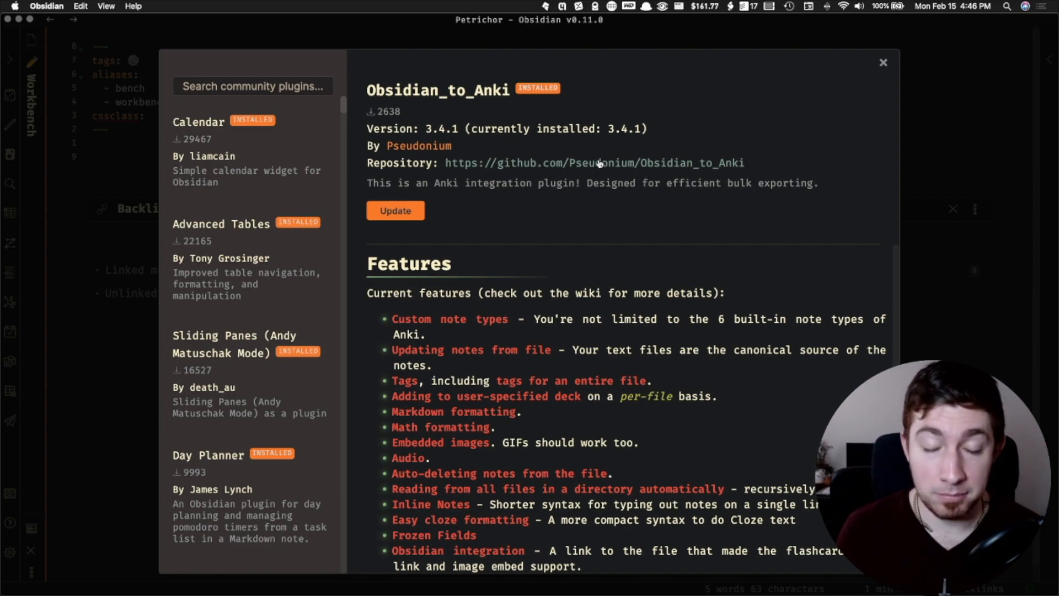
pyautogui.press('Escape')
pyautogui.scroll(-10, 186, 351)
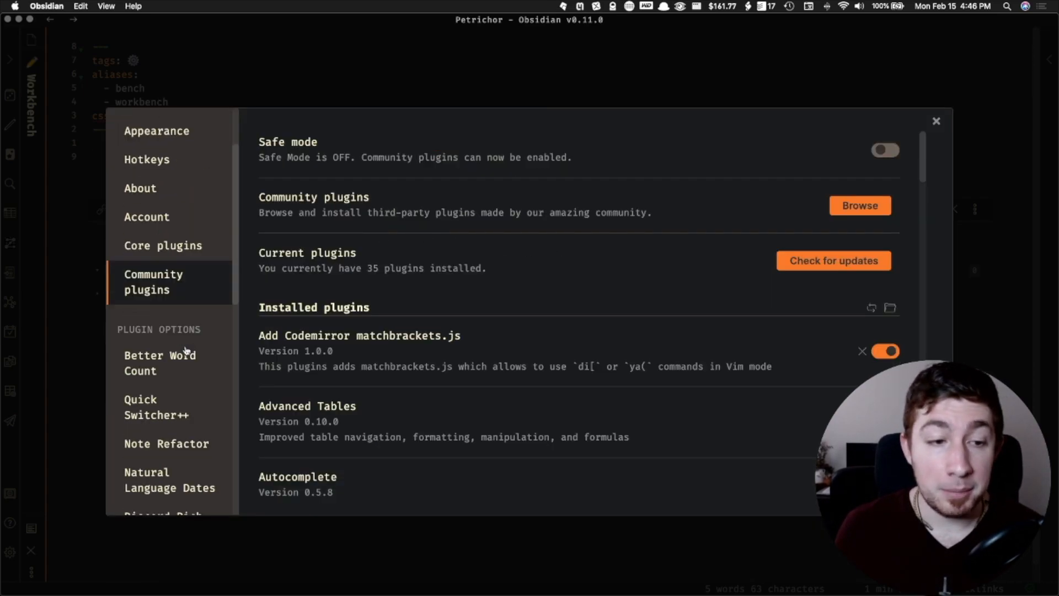
pyautogui.click(176, 249)
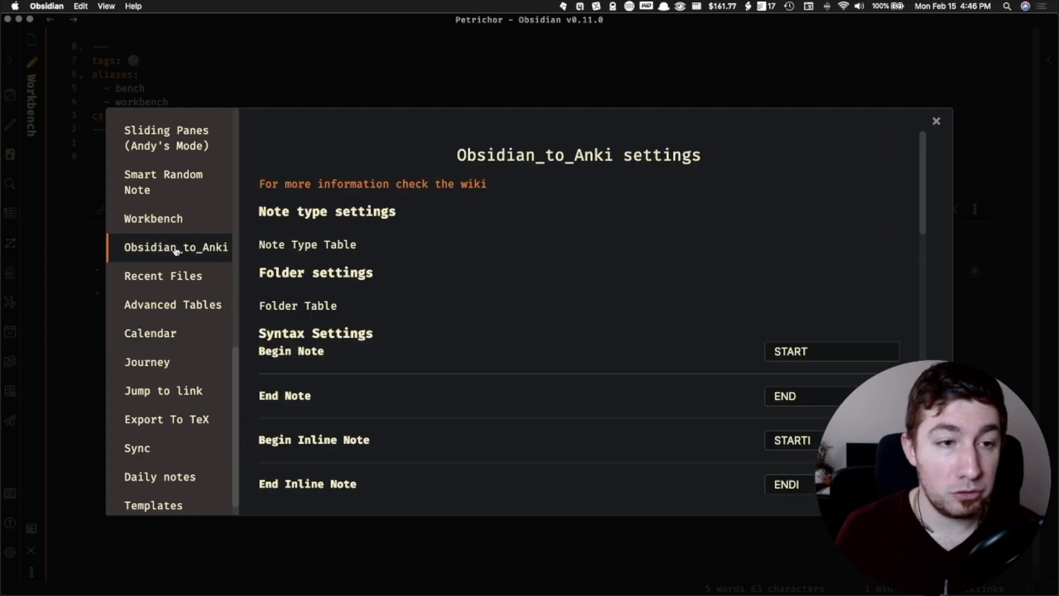
# Look through the Obsidian_to_Anki syntax settings, from Begin Note to Frozen Fields Line, and the settings below them.
pyautogui.scroll(1, 156, 261)
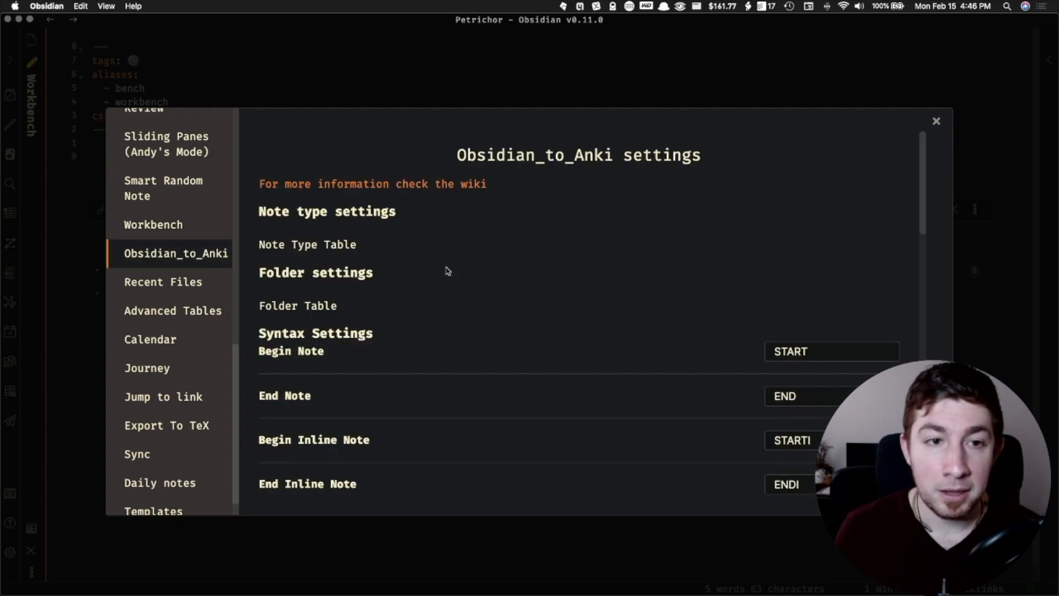
pyautogui.scroll(-10, 689, 280)
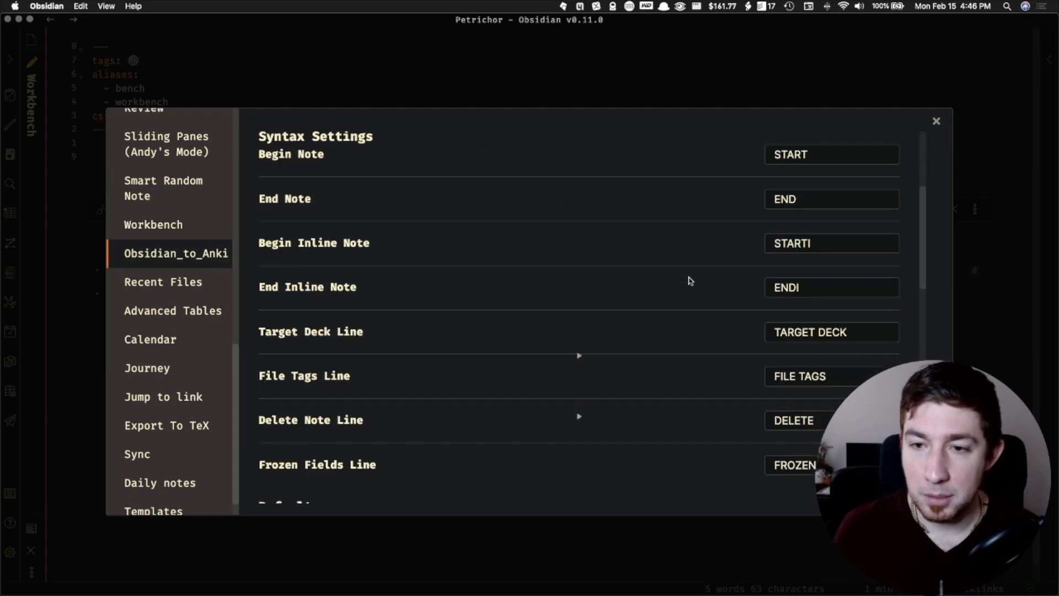
pyautogui.scroll(-5, 687, 278)
pyautogui.scroll(15, 684, 282)
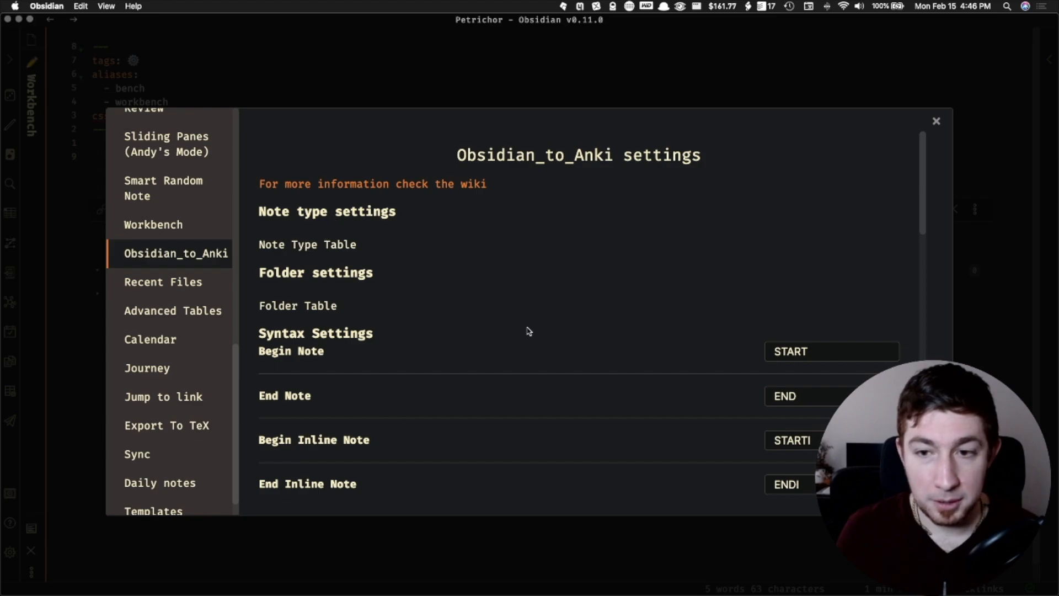
# Expand the Note Type Table and examine each note type's custom regexp, file link field and context field.
pyautogui.click(324, 247)
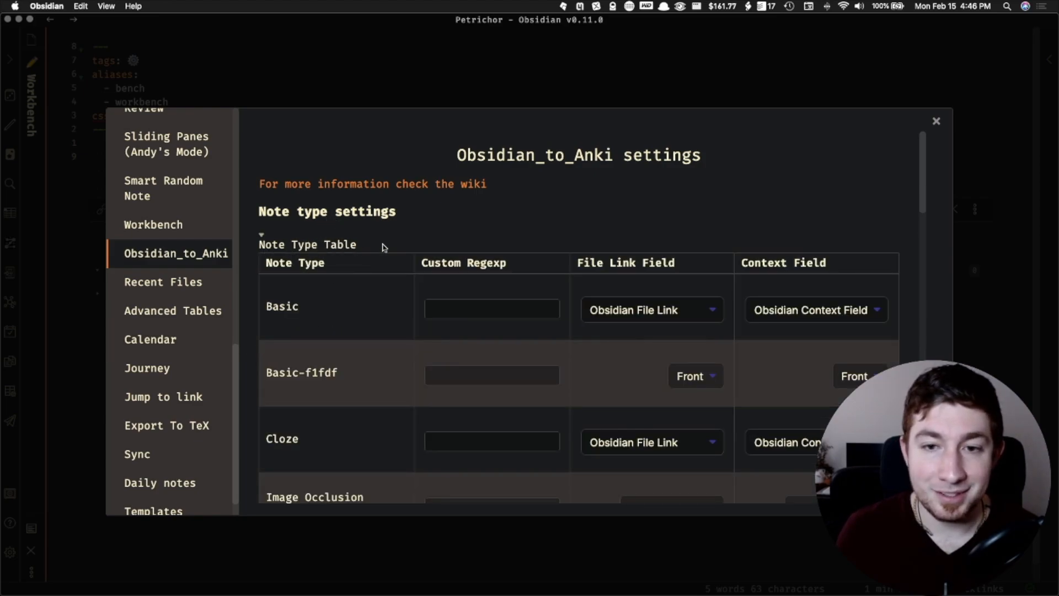
pyautogui.scroll(-4, 477, 302)
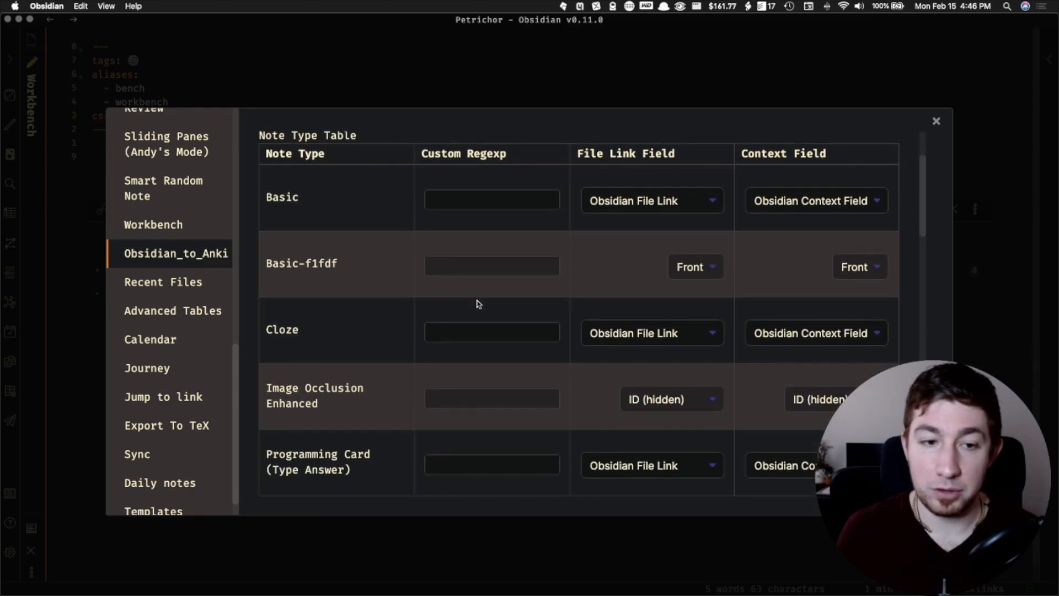
pyautogui.scroll(-2, 478, 304)
pyautogui.scroll(2, 479, 300)
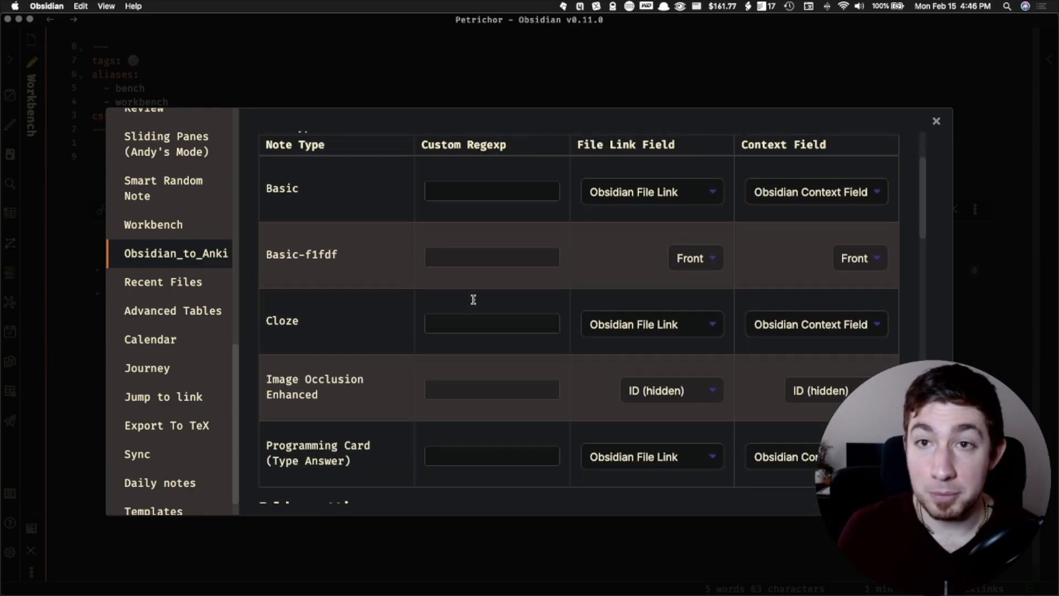
pyautogui.scroll(1, 513, 302)
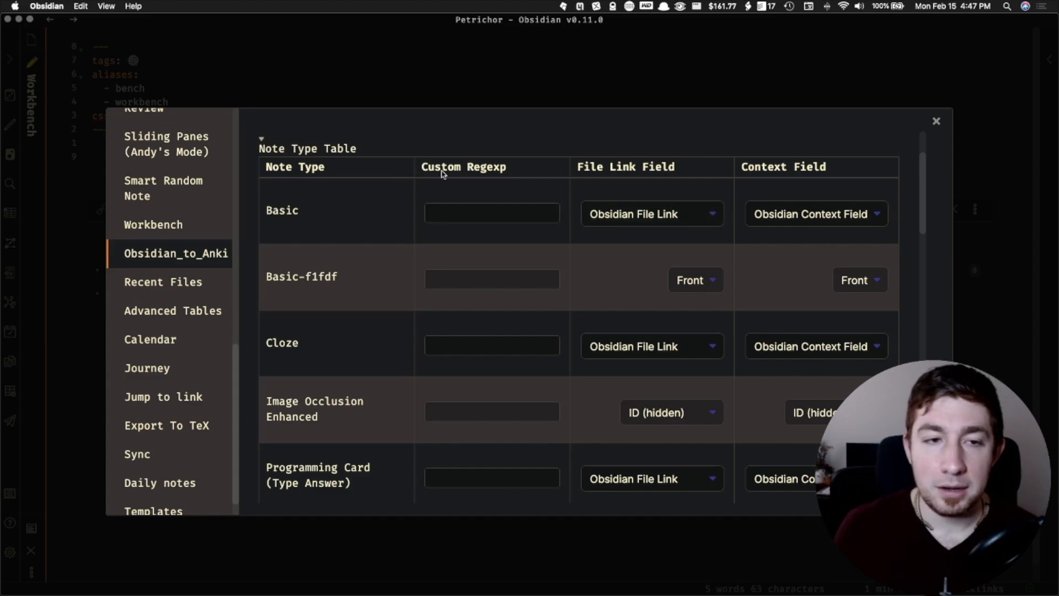
# Switch to Anki on Desktop 8 and start studying the C175 Databases deck.
pyautogui.hotkey('ctrl', 'Up')
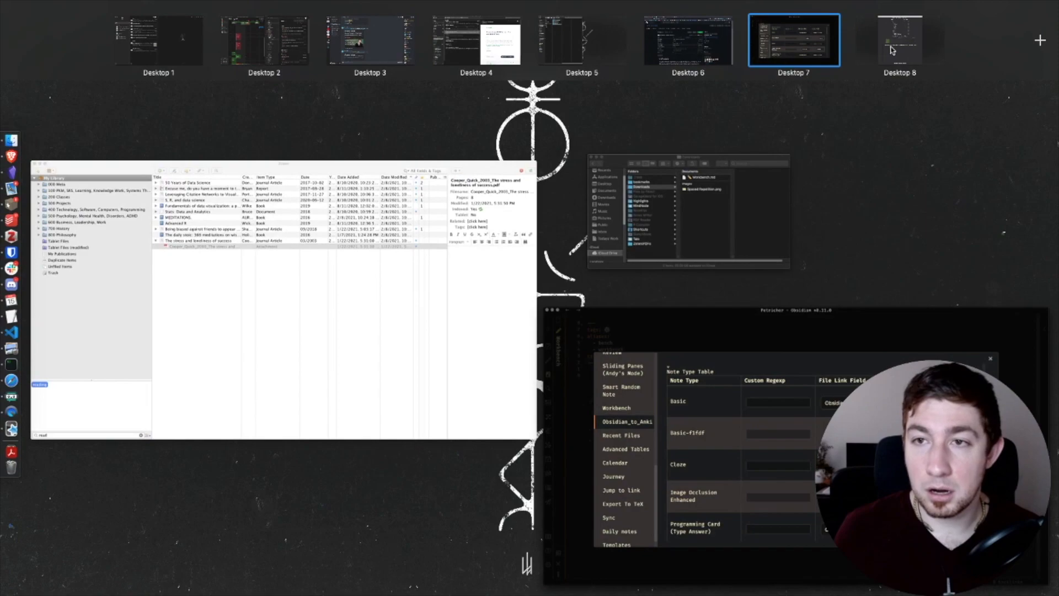
pyautogui.click(890, 48)
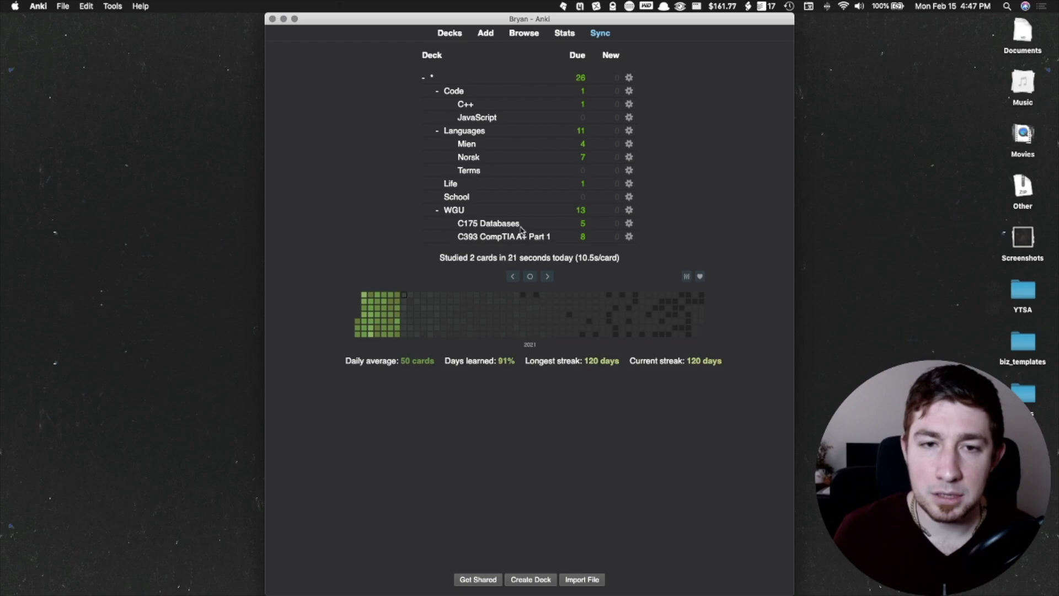
pyautogui.click(498, 224)
pyautogui.click(599, 104)
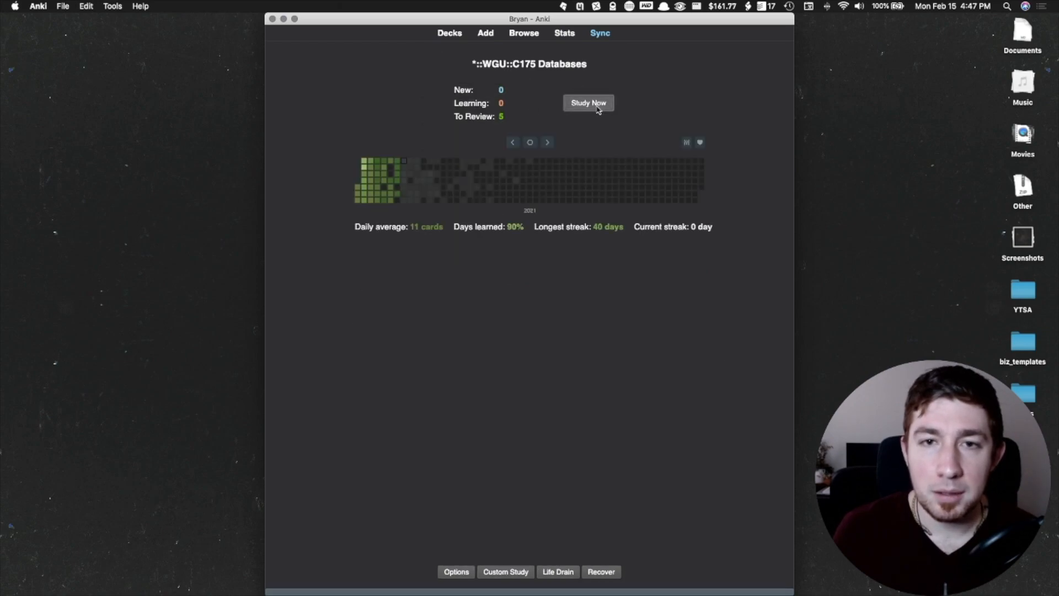
# Reveal and rate the first two C175 Databases cards as Easy, and show the answer of the third card.
pyautogui.click(593, 563)
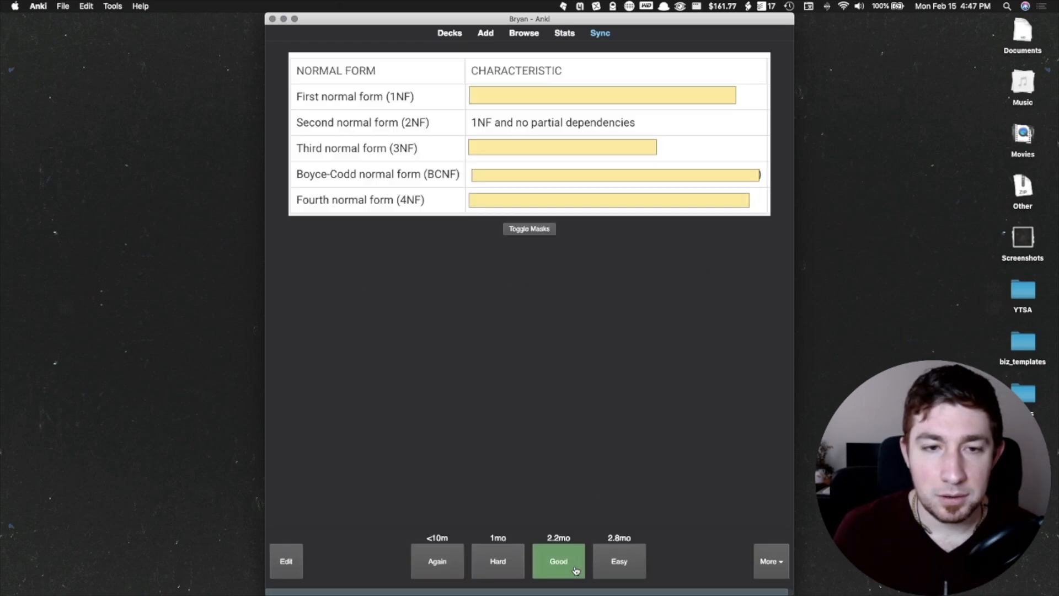
pyautogui.click(622, 567)
pyautogui.click(607, 568)
pyautogui.click(606, 569)
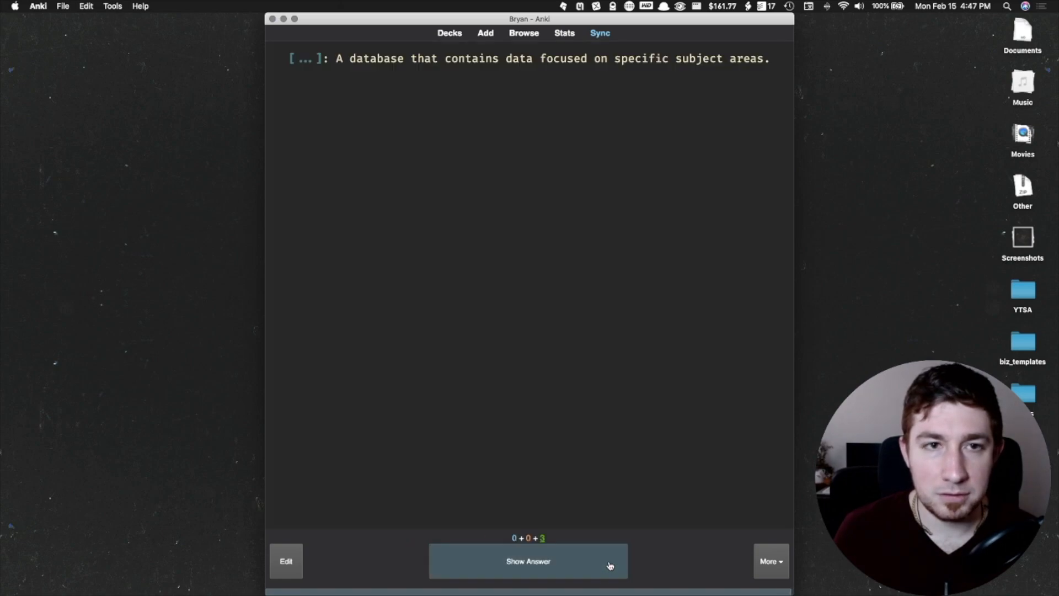
pyautogui.click(610, 565)
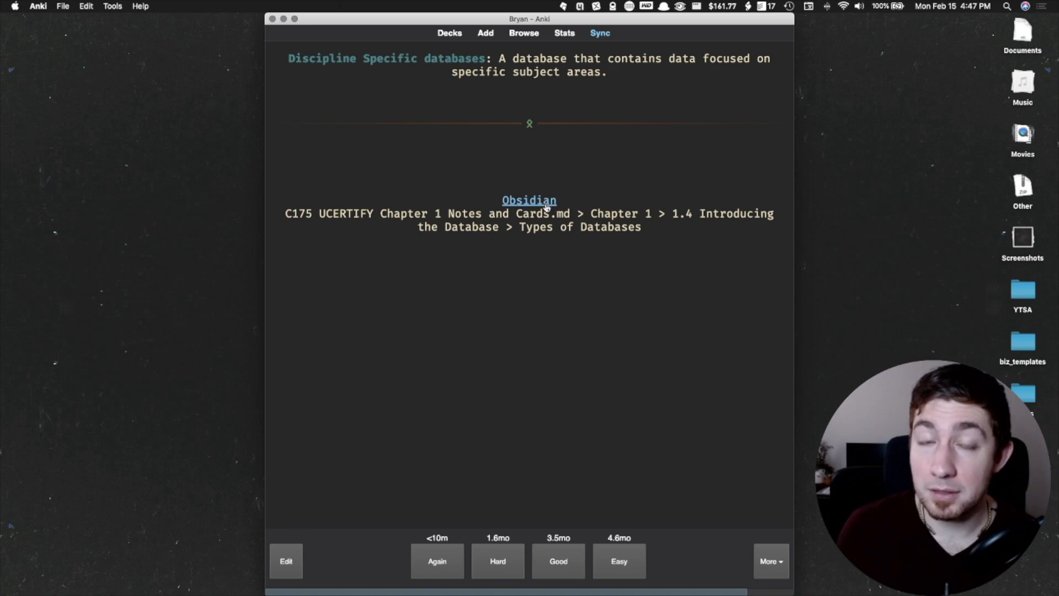
# Follow the card's Obsidian link to its source note and examine the cloze cards under Chapter 1.
pyautogui.click(546, 205)
pyautogui.press('Escape')
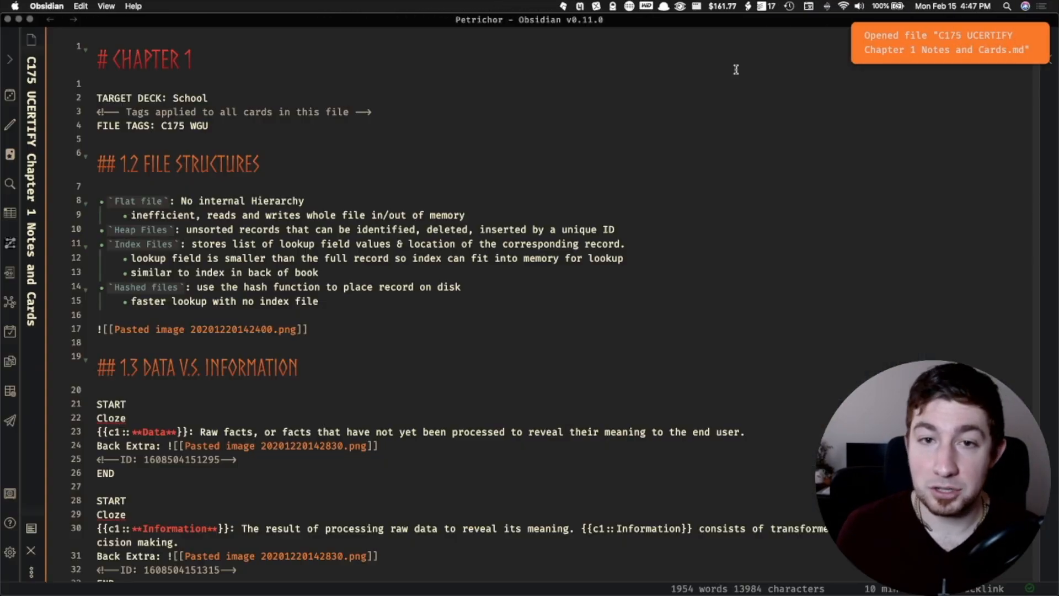
pyautogui.scroll(-5, 368, 143)
pyautogui.scroll(-10, 367, 142)
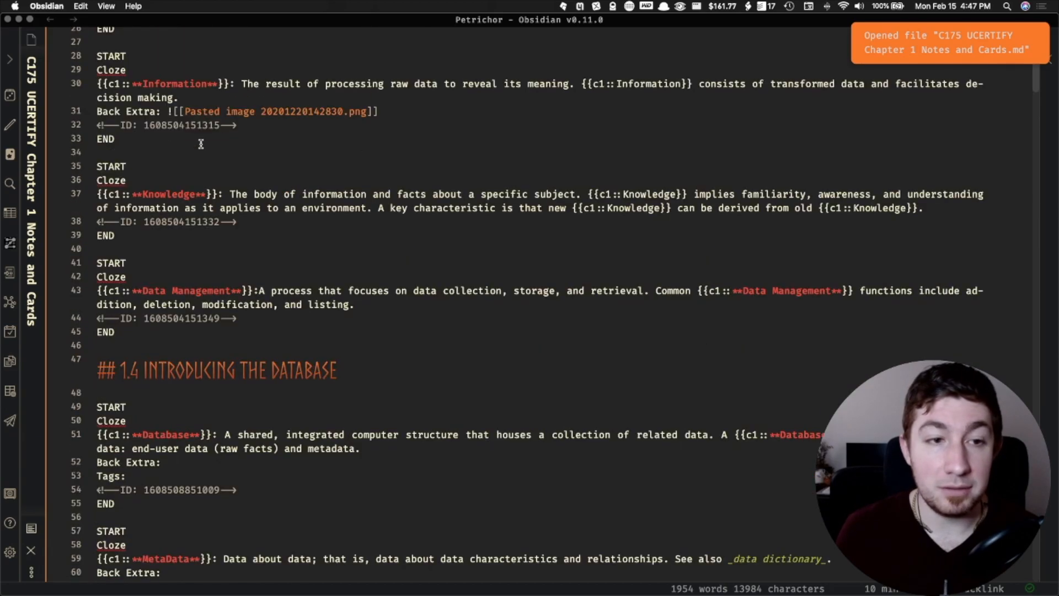
pyautogui.scroll(4, 266, 137)
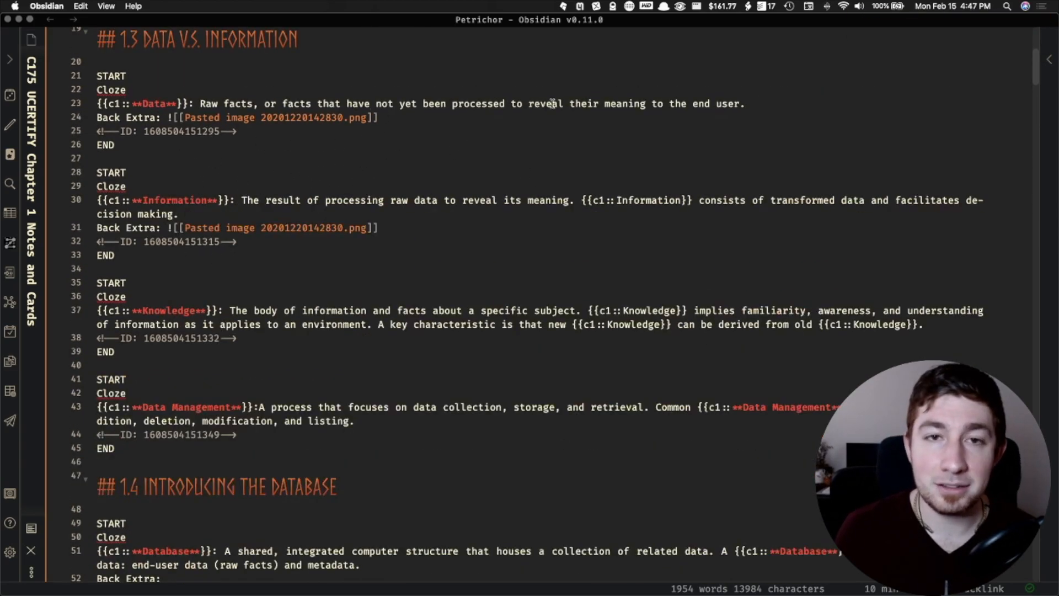
# Switch back to Anki and highlight the card's context path from the Chapter 1 note to Types of Databases.
pyautogui.hotkey('ctrl', 'Up')
pyautogui.click(898, 51)
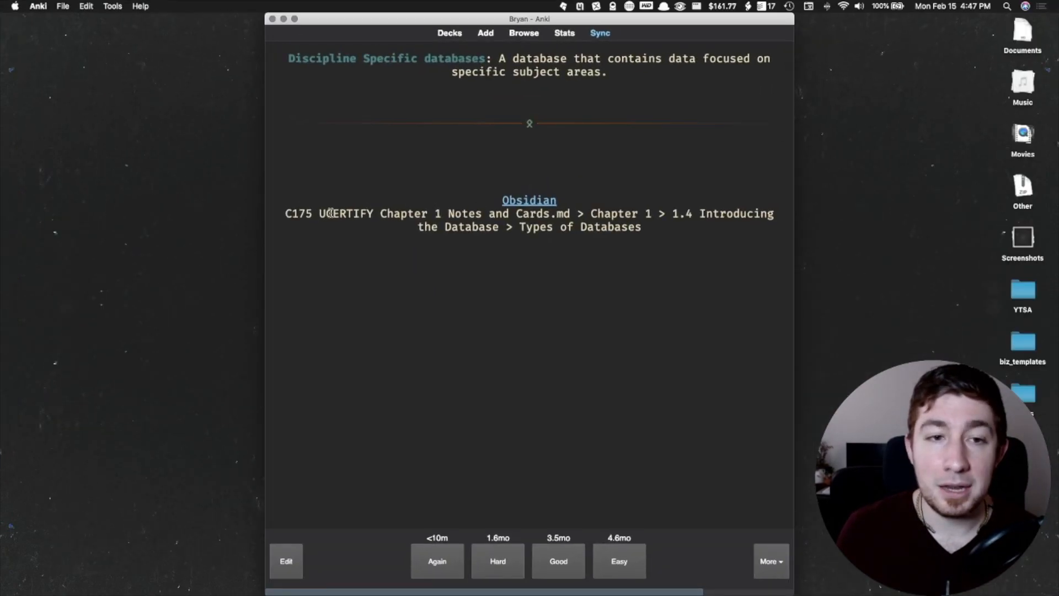
pyautogui.moveTo(286, 214); pyautogui.dragTo(660, 230)
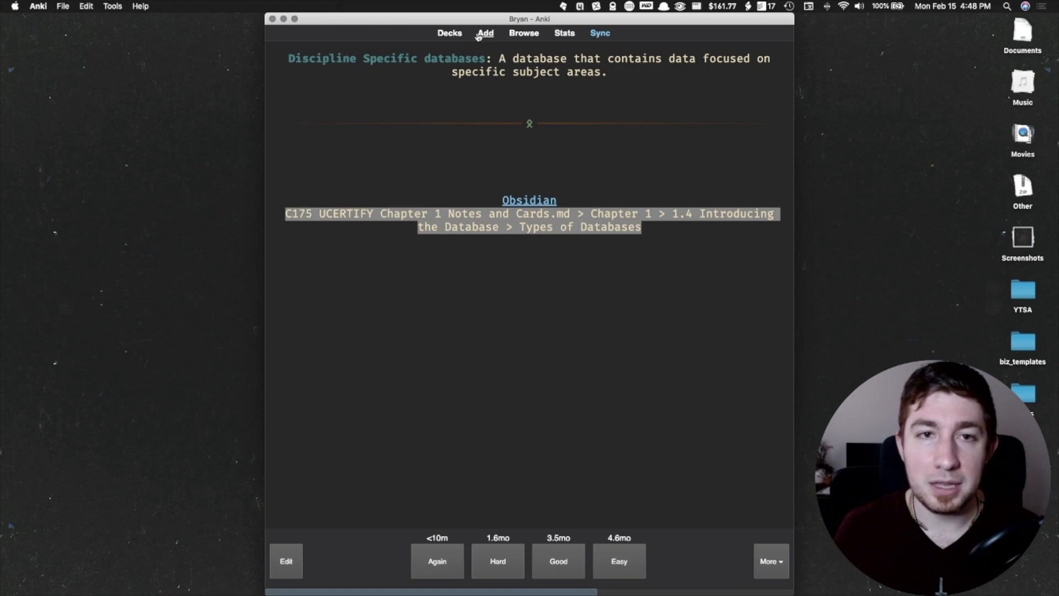
pyautogui.click(474, 395)
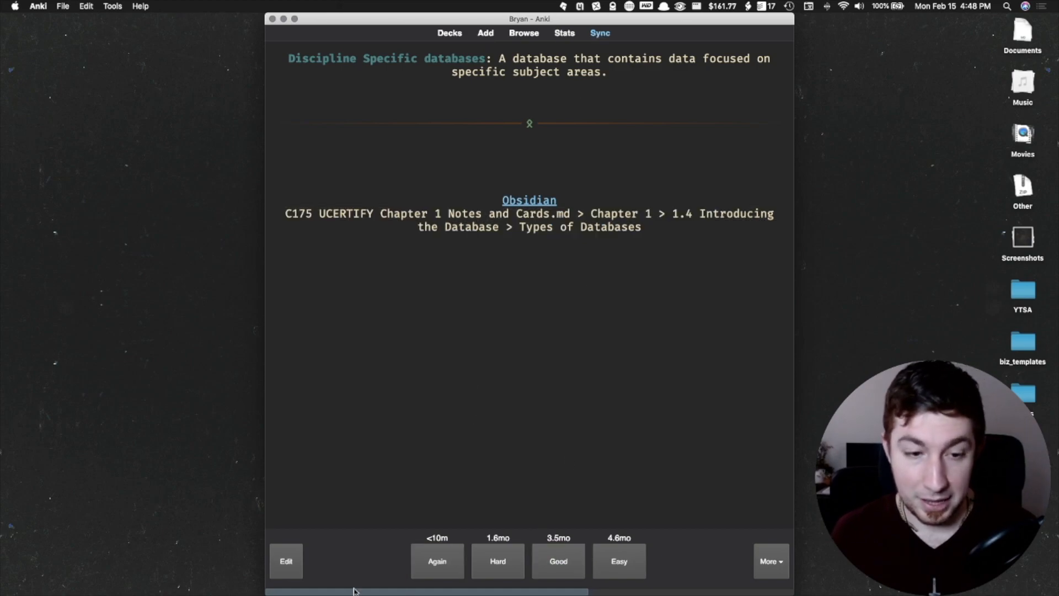
# Leave the review for the deck list and start adding a note with the Basic note type.
pyautogui.click(454, 33)
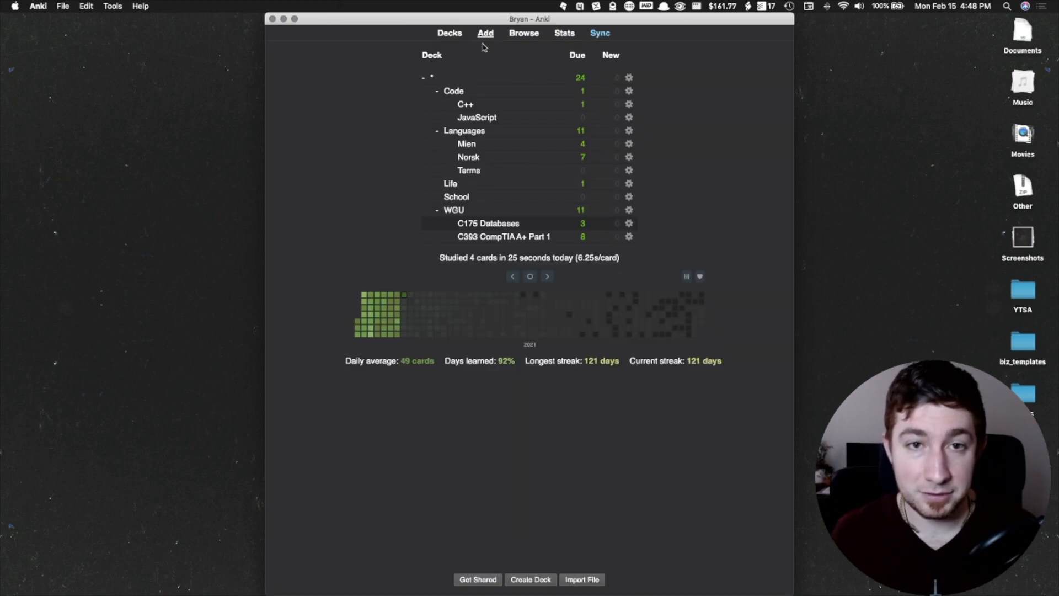
pyautogui.click(487, 34)
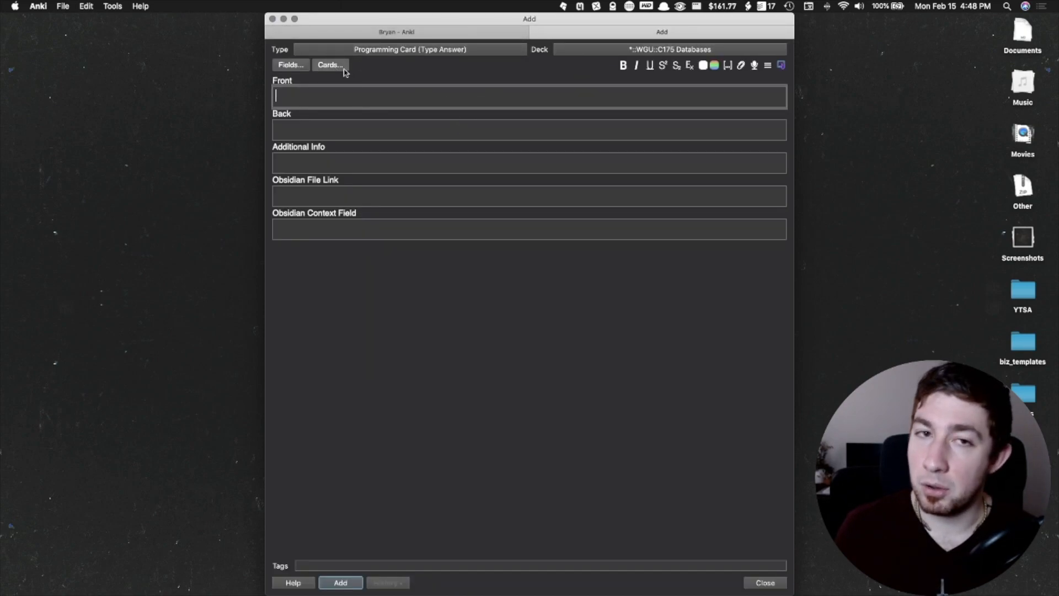
pyautogui.click(380, 49)
pyautogui.click(445, 67)
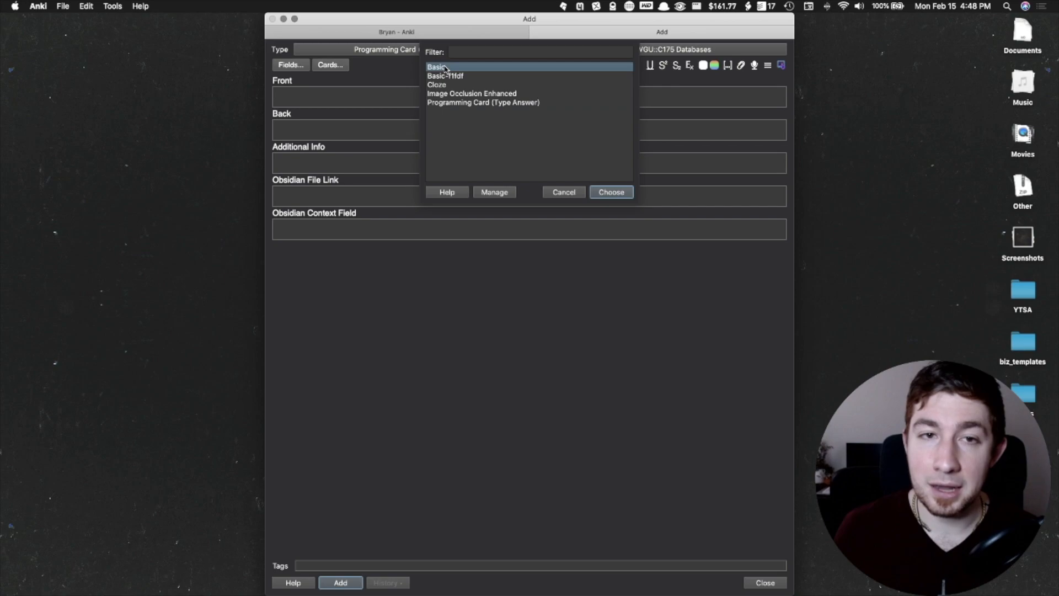
pyautogui.click(610, 193)
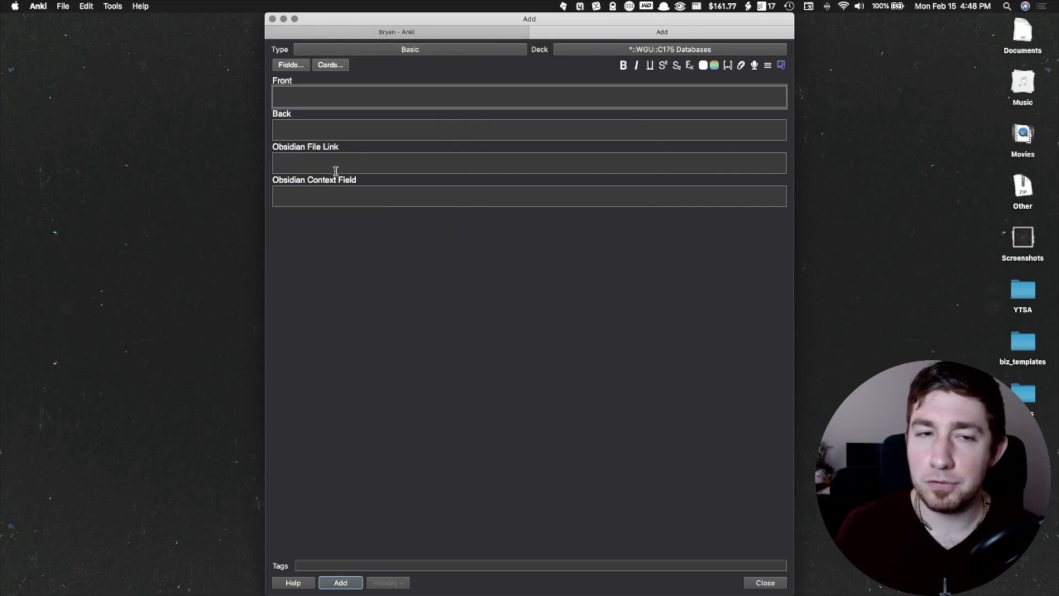
# Inspect the Basic note type's field list, including the prompt for a new field and the Obsidian Context Field, without changing anything.
pyautogui.click(290, 65)
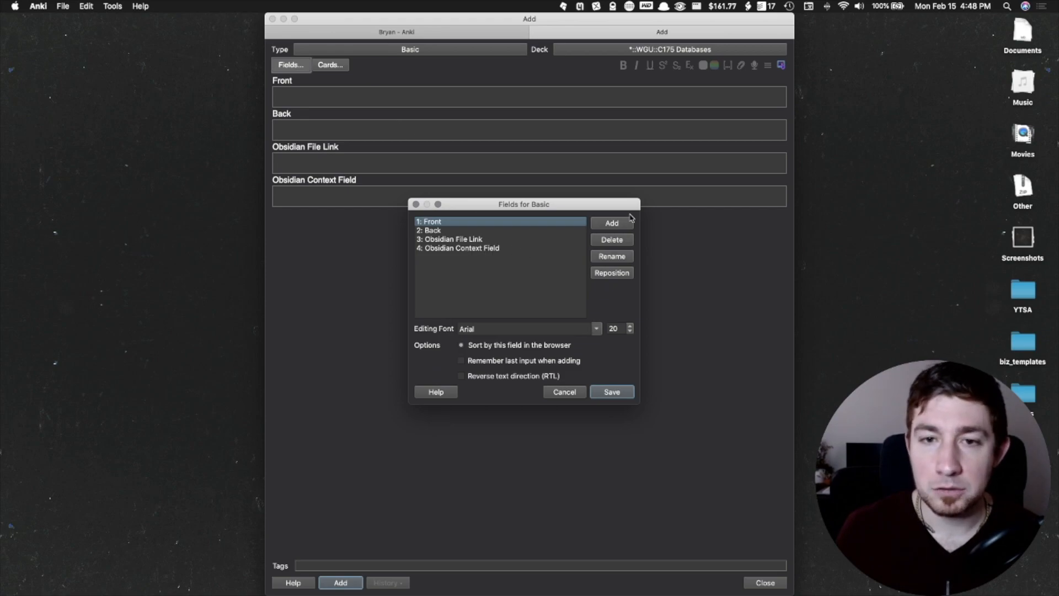
pyautogui.click(612, 224)
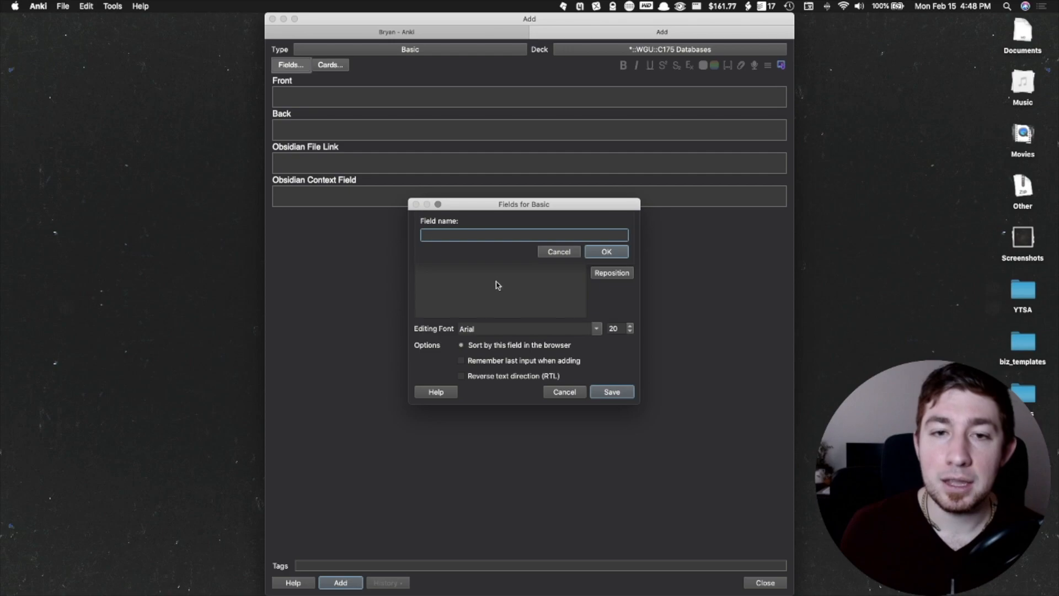
pyautogui.click(559, 252)
pyautogui.click(488, 249)
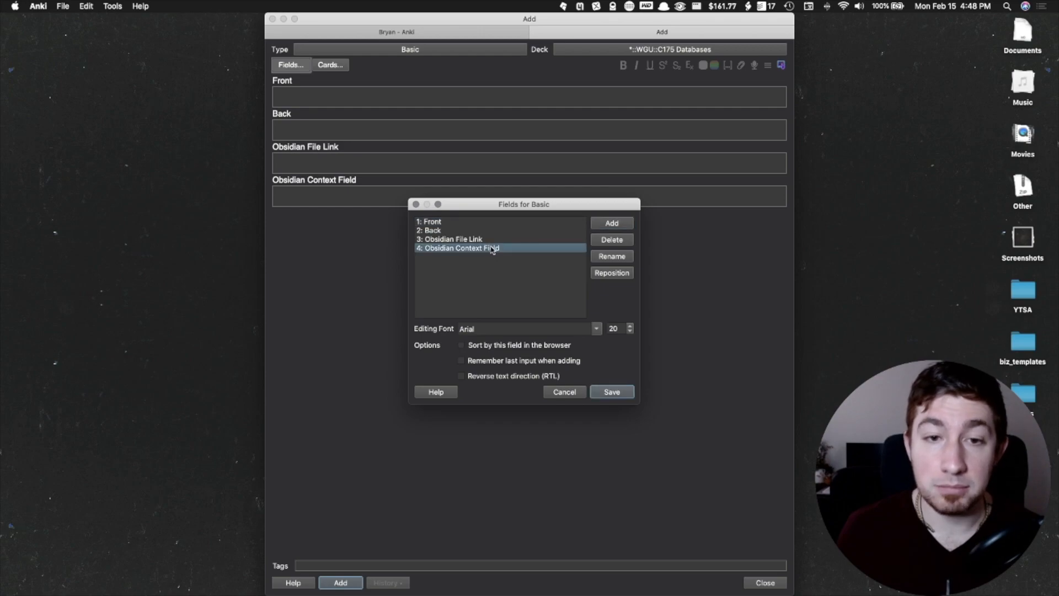
pyautogui.click(580, 394)
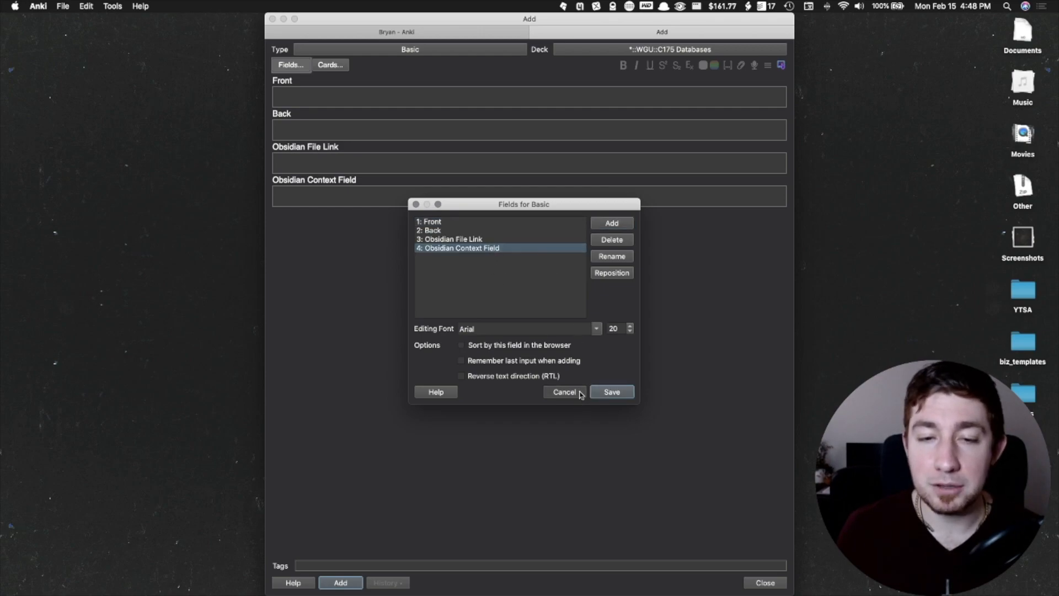
# Switch to Obsidian and check the File Link Field options for Basic in the Obsidian_to_Anki Note Type Table.
pyautogui.press('super+Tab')
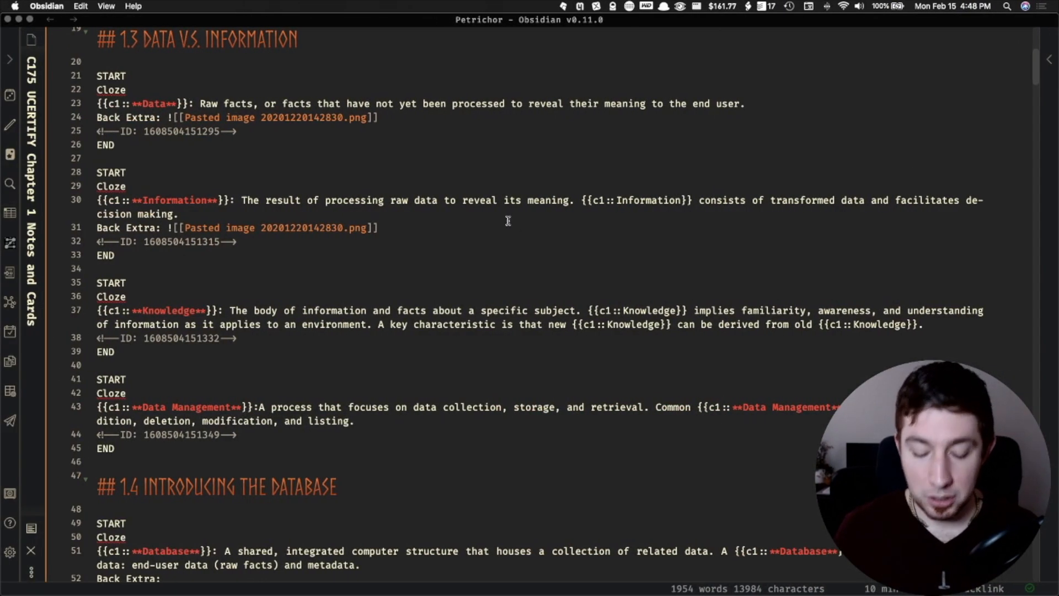
pyautogui.press('super+comma')
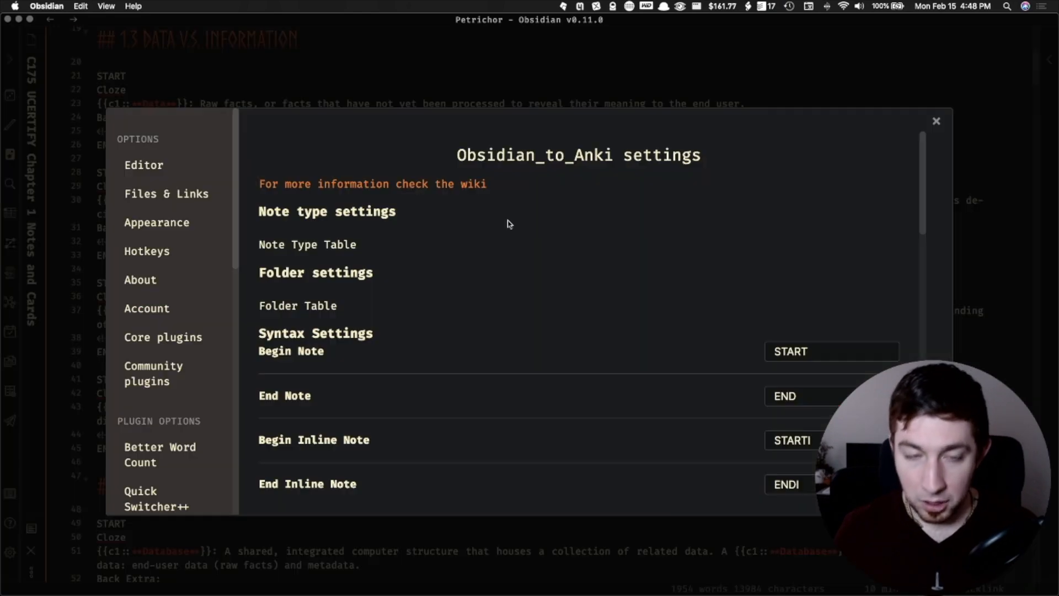
pyautogui.click(358, 245)
pyautogui.scroll(-5, 587, 291)
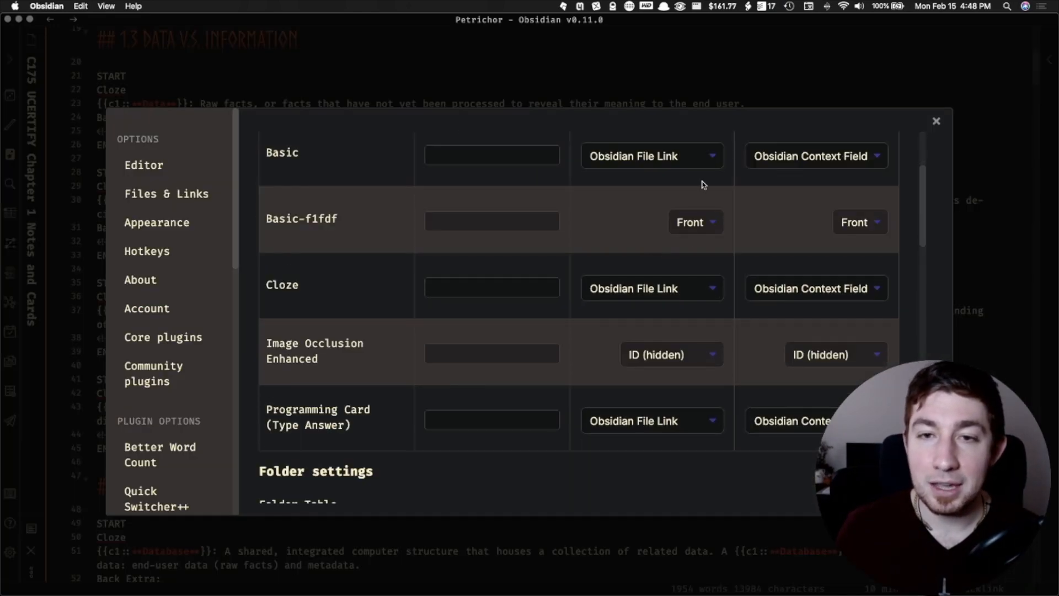
pyautogui.scroll(3, 700, 276)
pyautogui.click(714, 230)
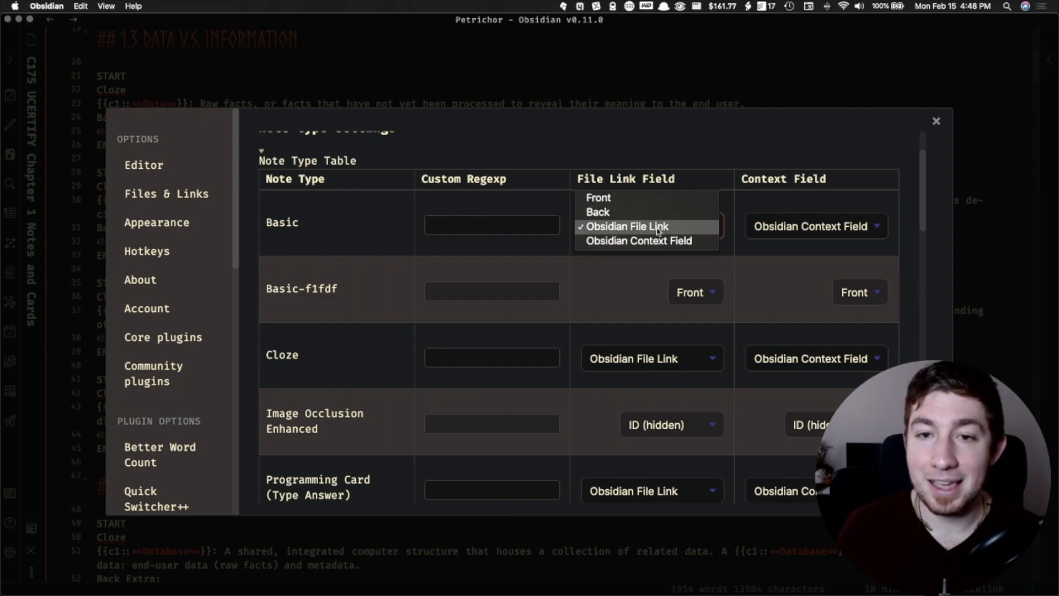
pyautogui.click(671, 152)
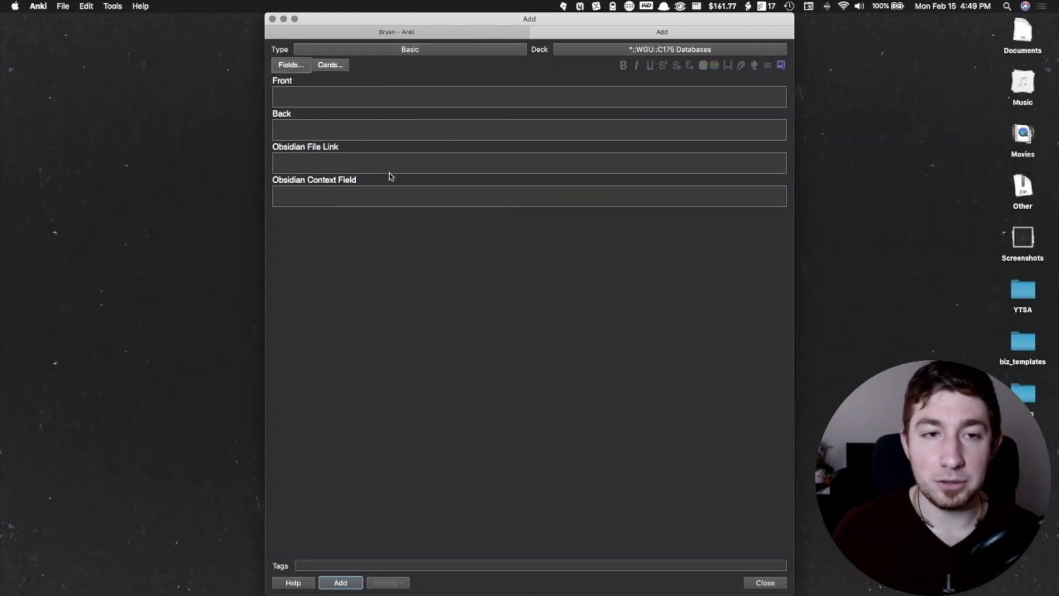
# Return to Anki's new Basic note and examine its Obsidian fields and its front and back card templates.
pyautogui.click(320, 164)
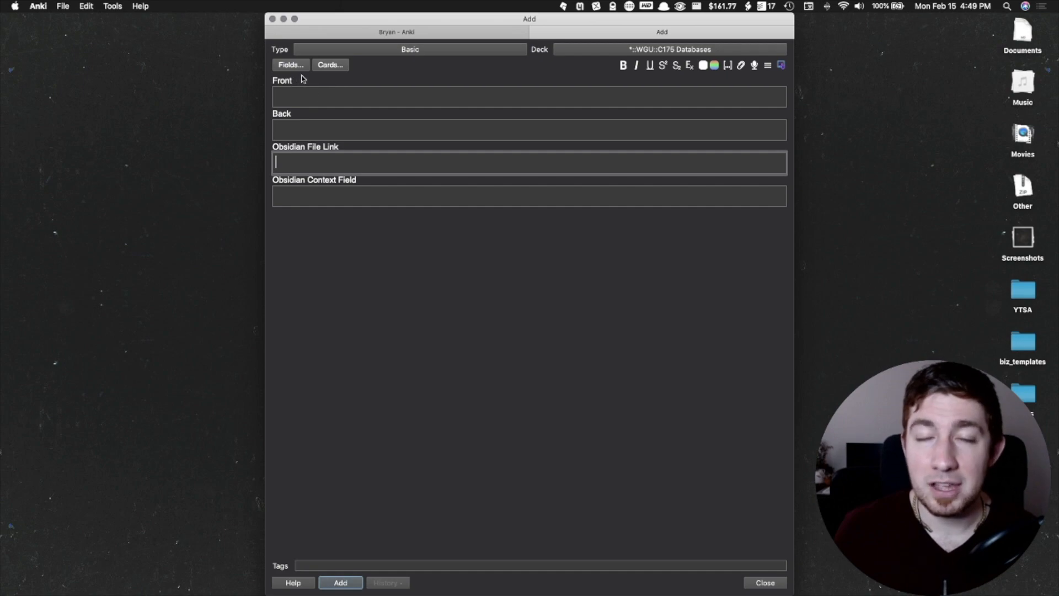
pyautogui.click(339, 130)
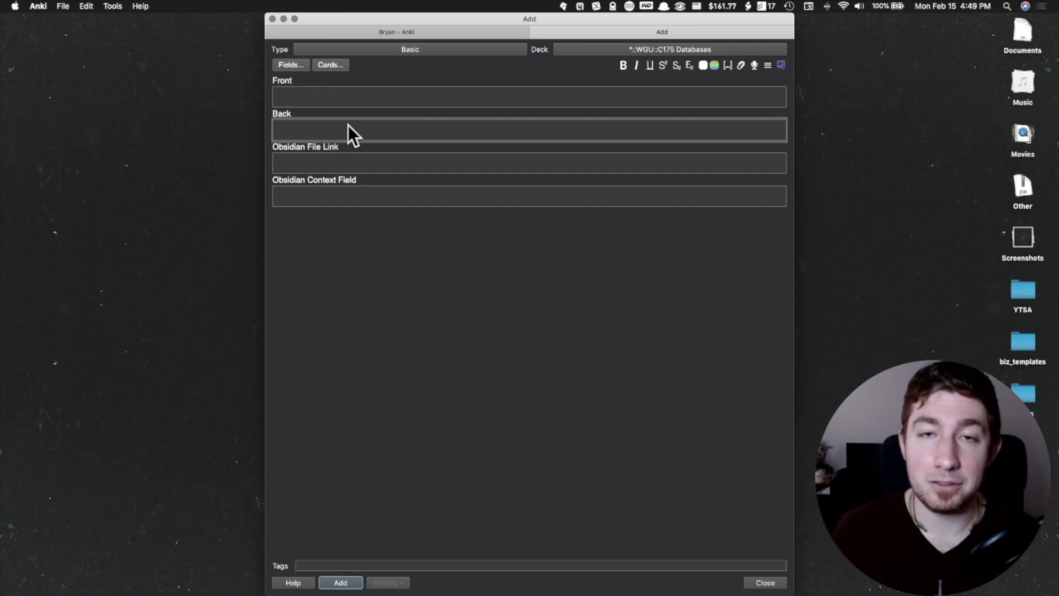
pyautogui.click(331, 66)
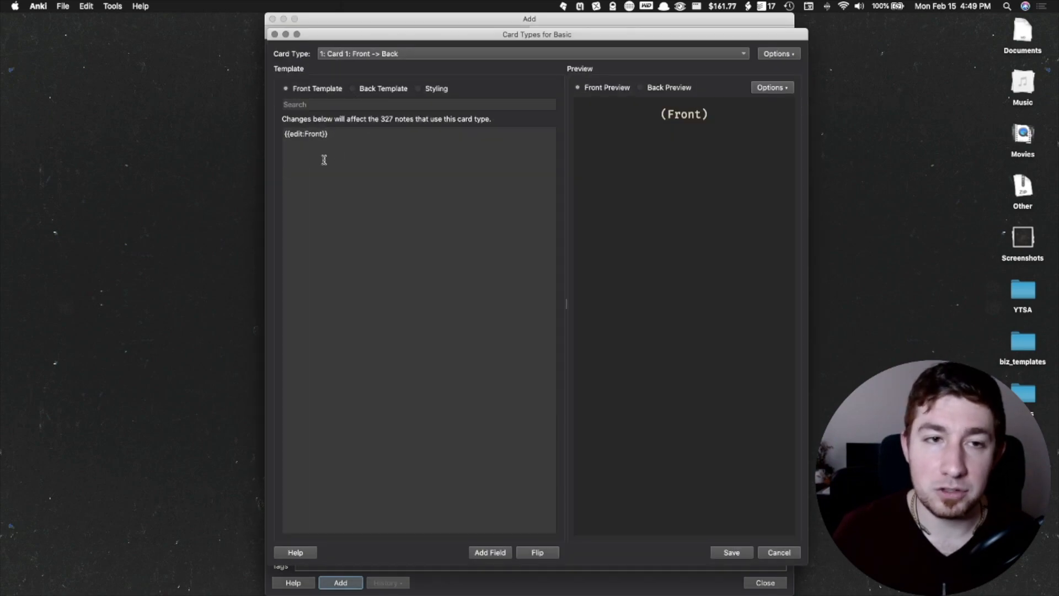
pyautogui.click(353, 88)
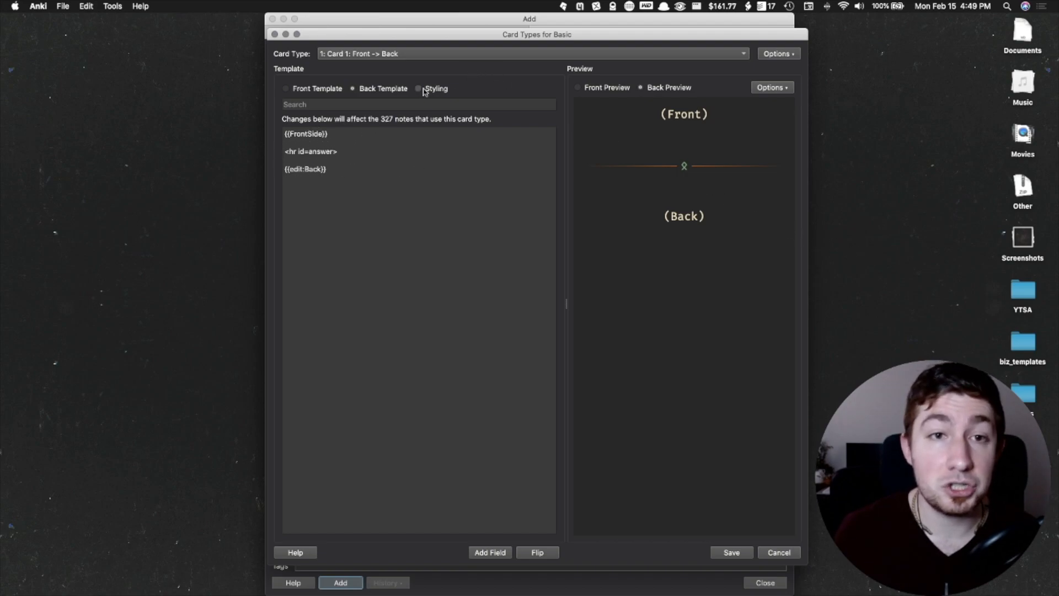
pyautogui.click(274, 34)
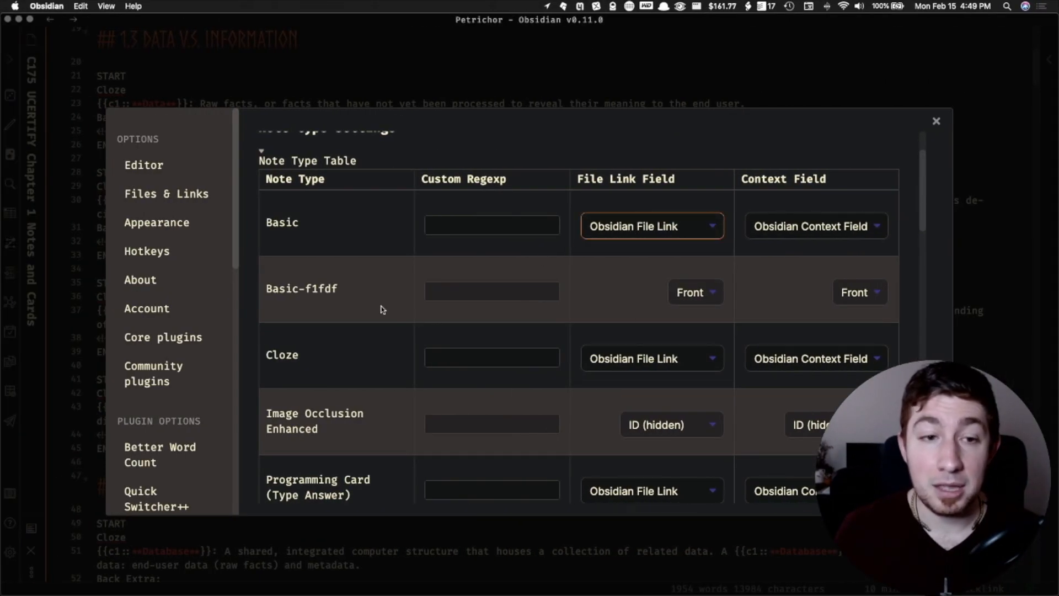
# Back in Obsidian, review the file link fields for Cloze and Programming Card, and collapse the Note Type Table.
pyautogui.scroll(-2, 766, 265)
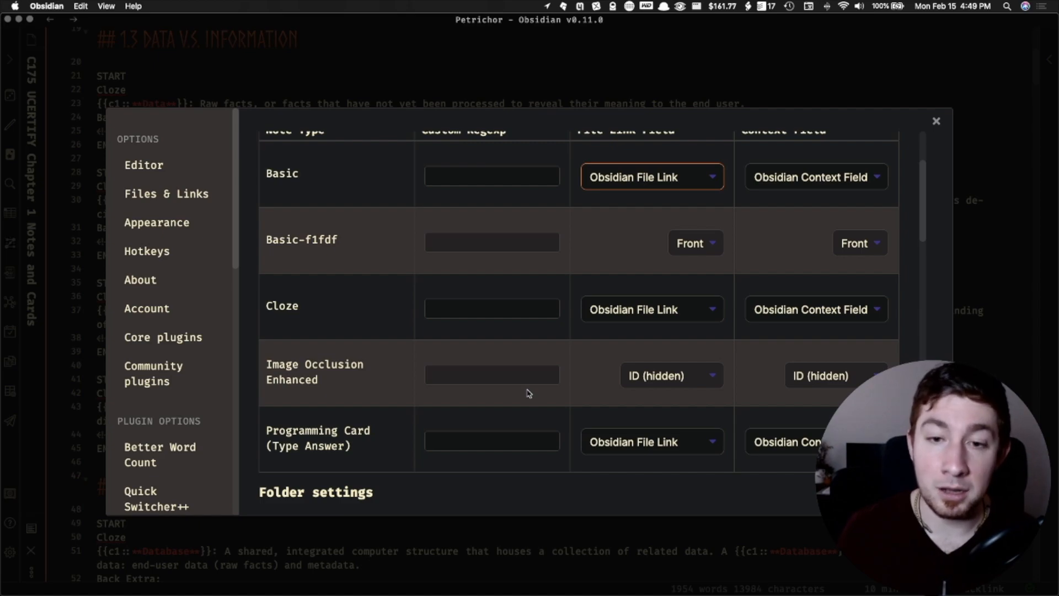
pyautogui.click(714, 312)
pyautogui.click(736, 290)
pyautogui.scroll(-1, 669, 442)
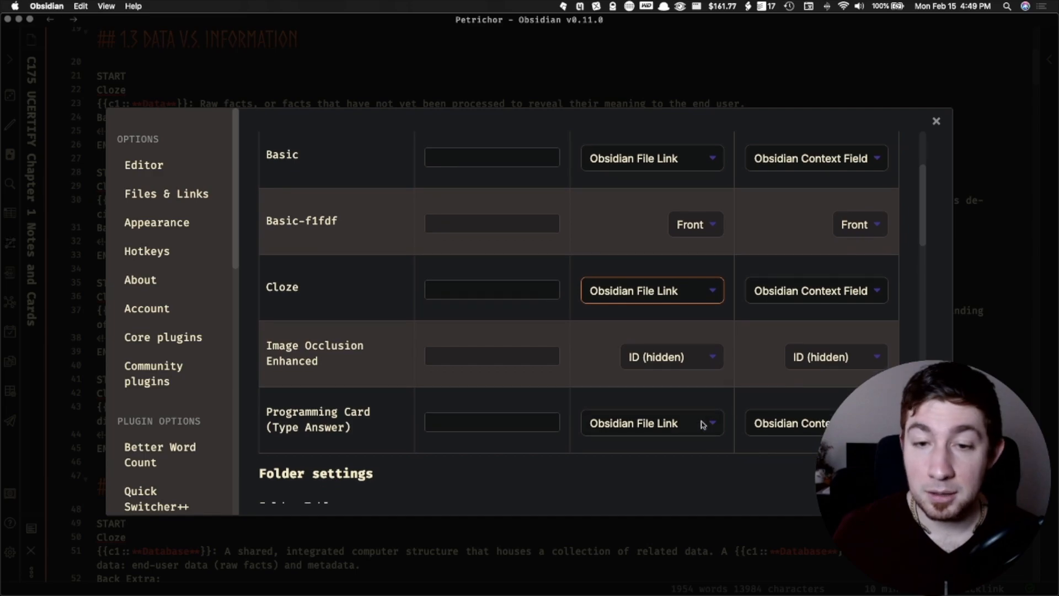
pyautogui.scroll(1, 569, 343)
pyautogui.scroll(5, 569, 343)
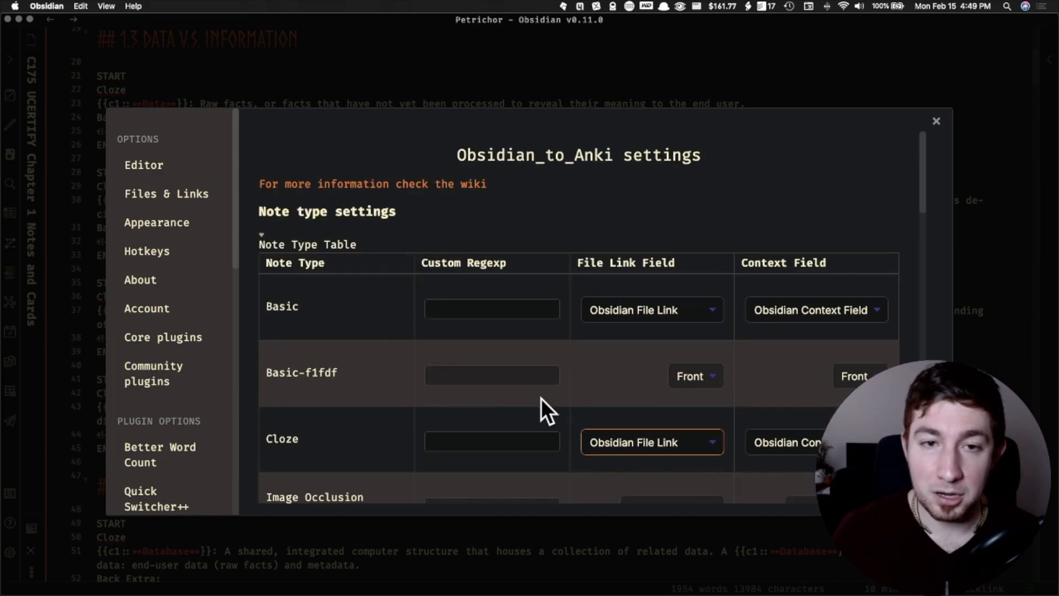
pyautogui.click(284, 245)
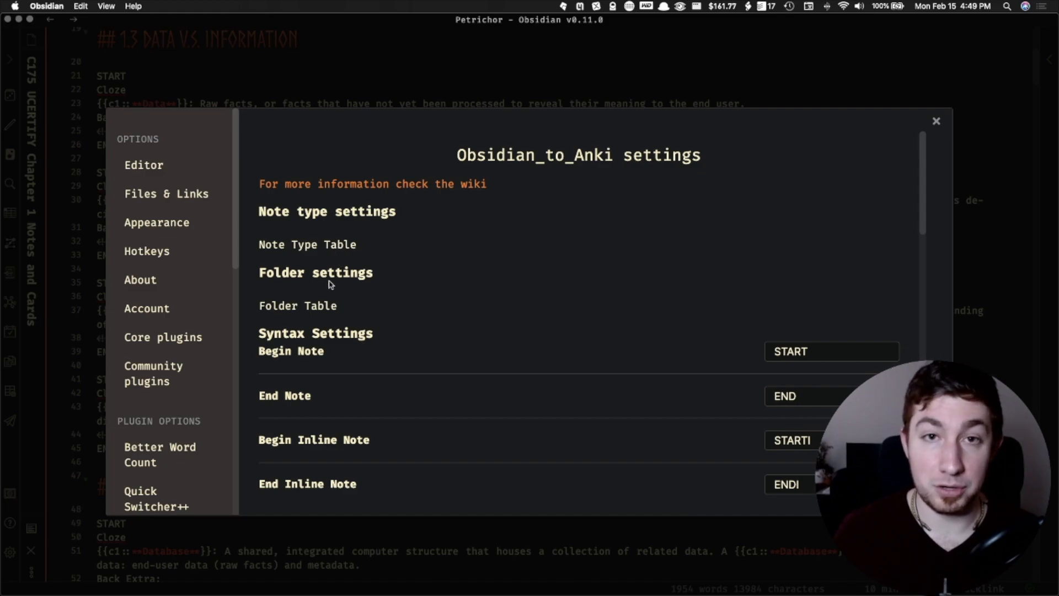
# Expand the Folder Table and look through the Folder Deck and Folder Tags fields for each vault folder.
pyautogui.click(307, 306)
pyautogui.scroll(-6, 496, 276)
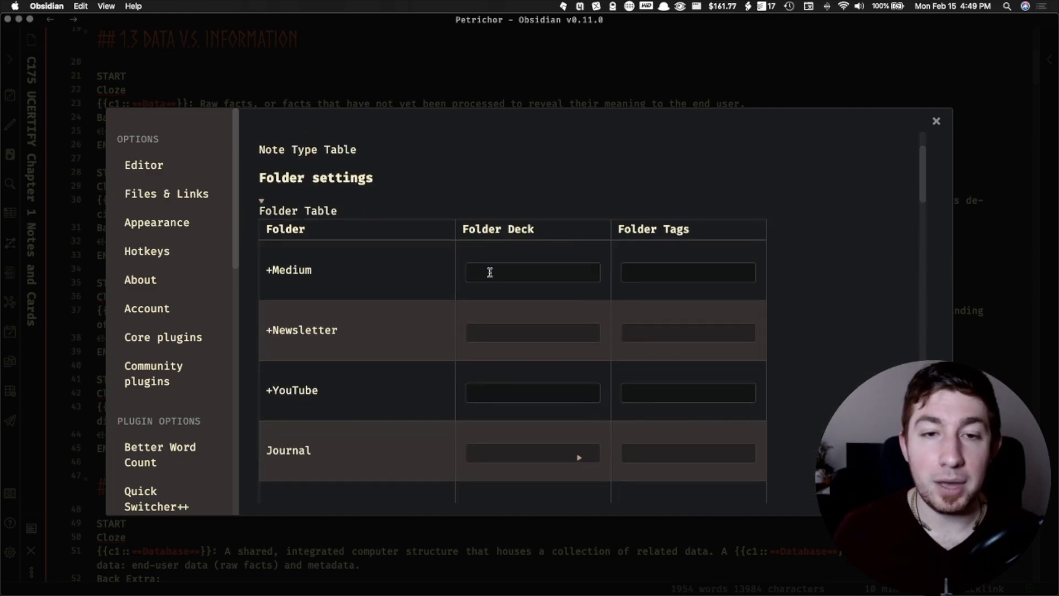
pyautogui.scroll(-4, 493, 266)
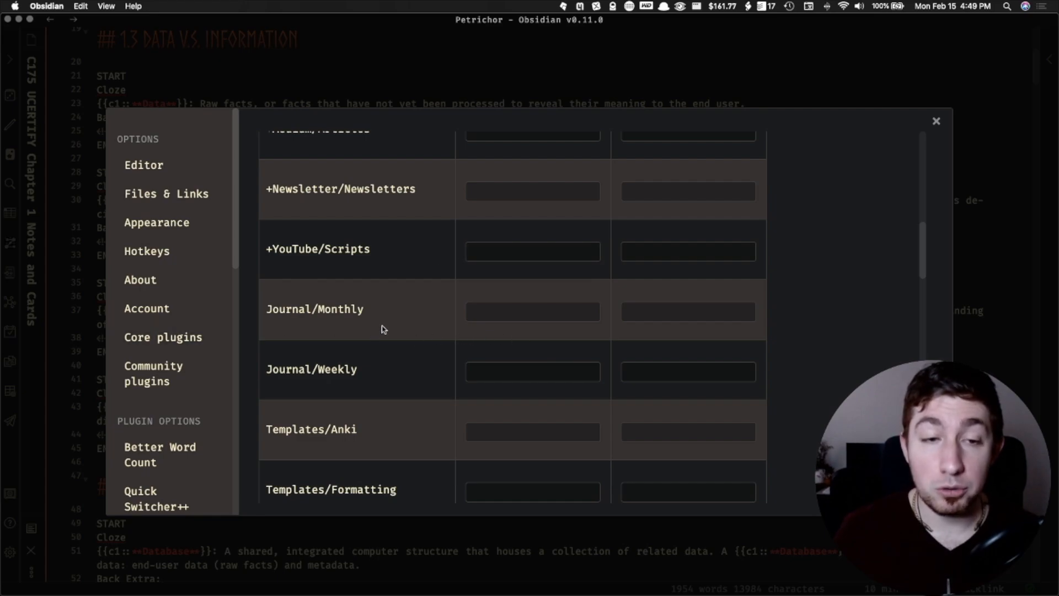
pyautogui.scroll(10, 551, 306)
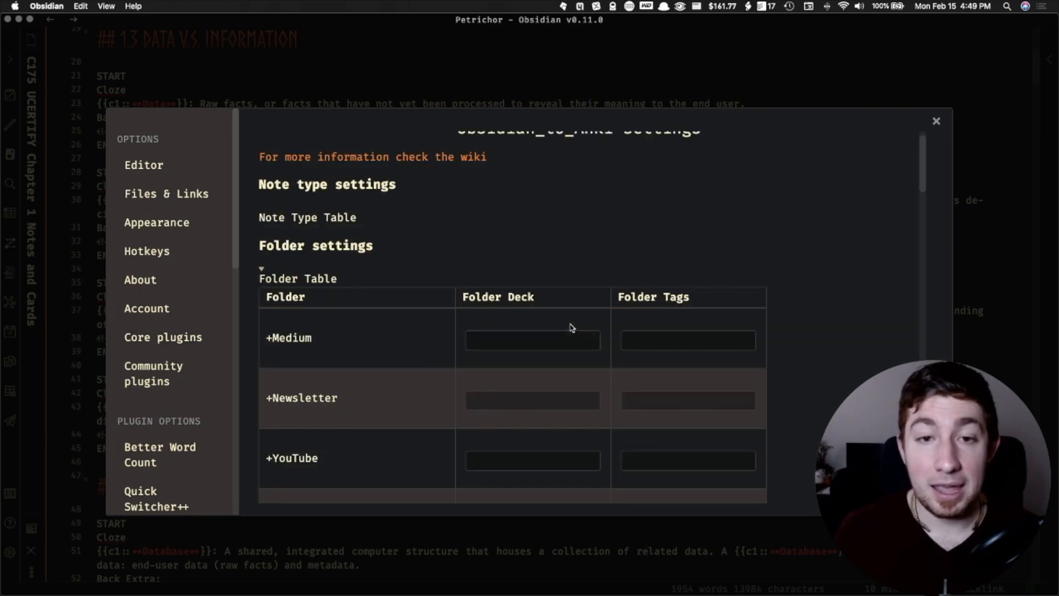
pyautogui.scroll(-4, 619, 326)
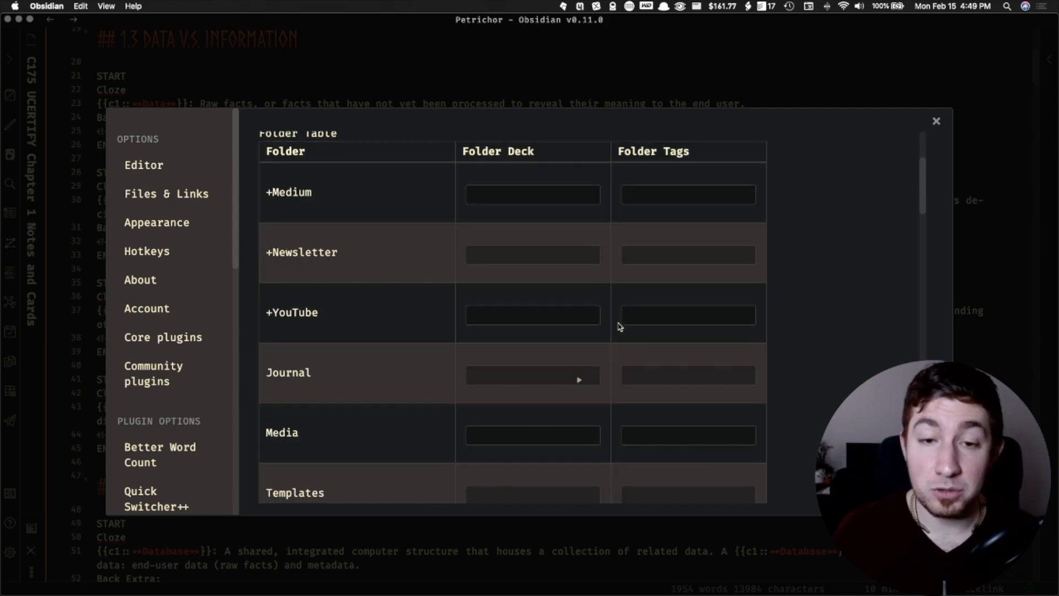
pyautogui.scroll(-12, 555, 276)
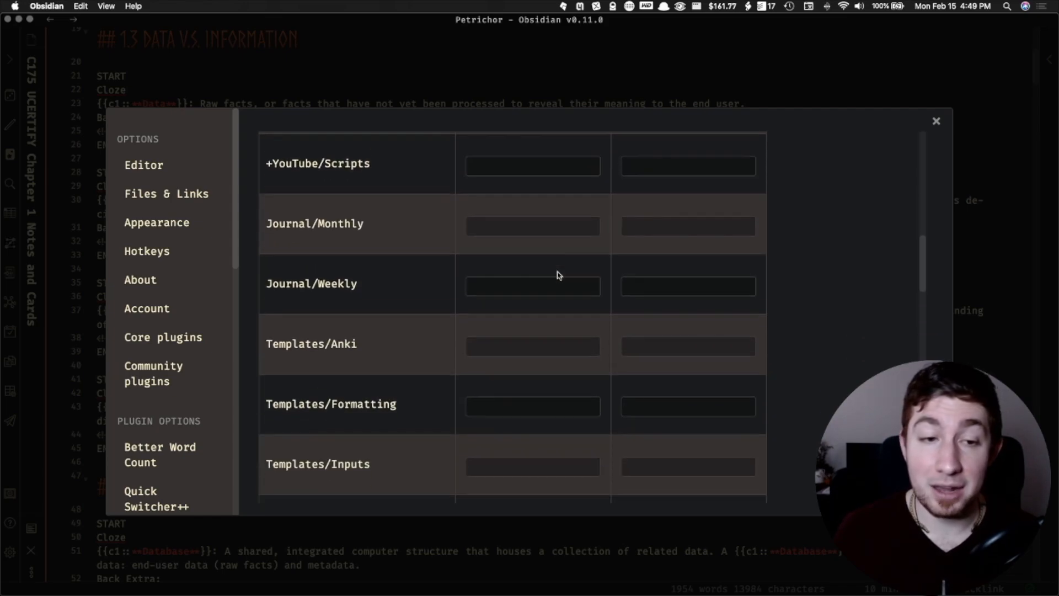
pyautogui.scroll(-3, 554, 277)
pyautogui.scroll(15, 492, 246)
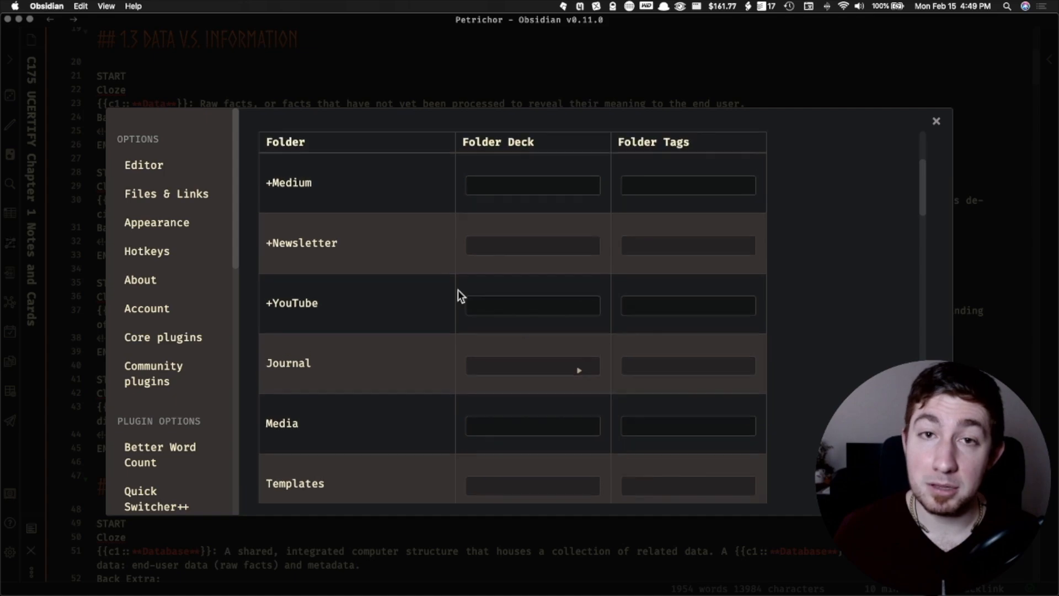
pyautogui.scroll(1, 491, 314)
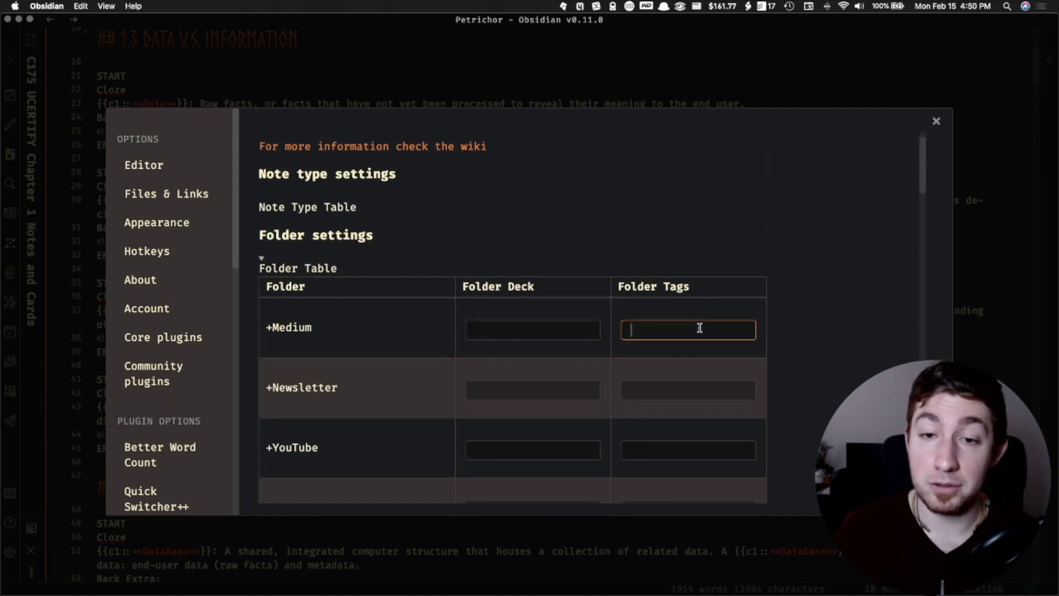
# Look through the Obsidian_to_Anki Syntax Settings, from the Begin Note keyword down to the Frozen Fields Line.
pyautogui.click(502, 321)
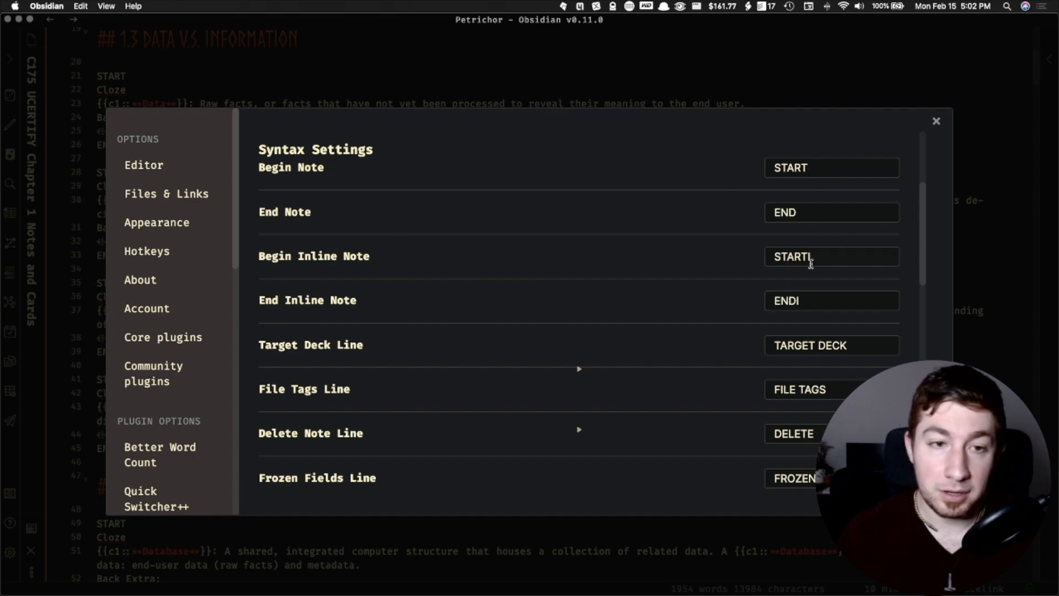
pyautogui.scroll(-5, 800, 306)
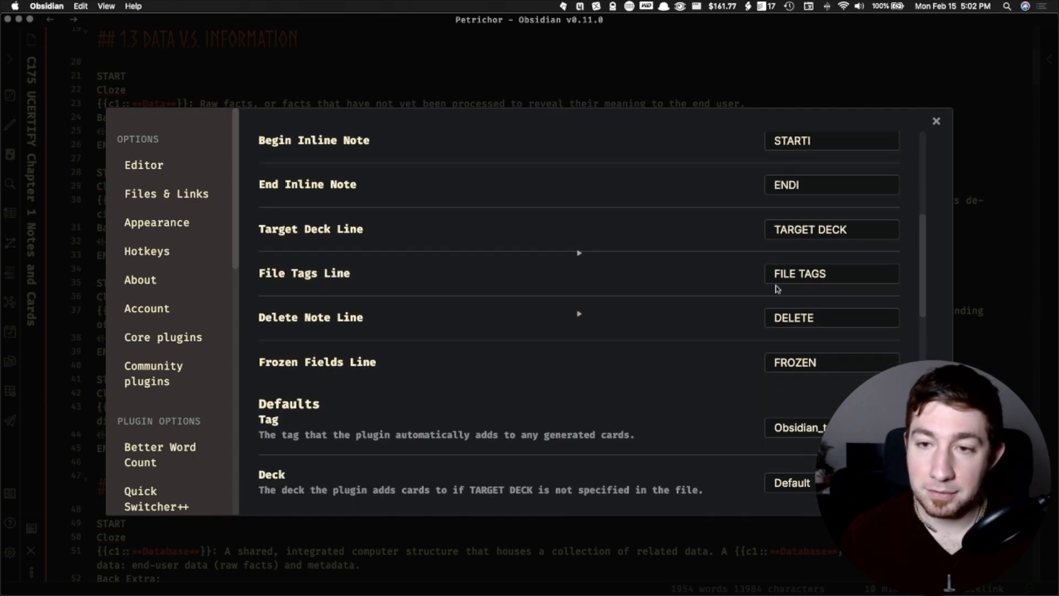
pyautogui.scroll(-2, 855, 289)
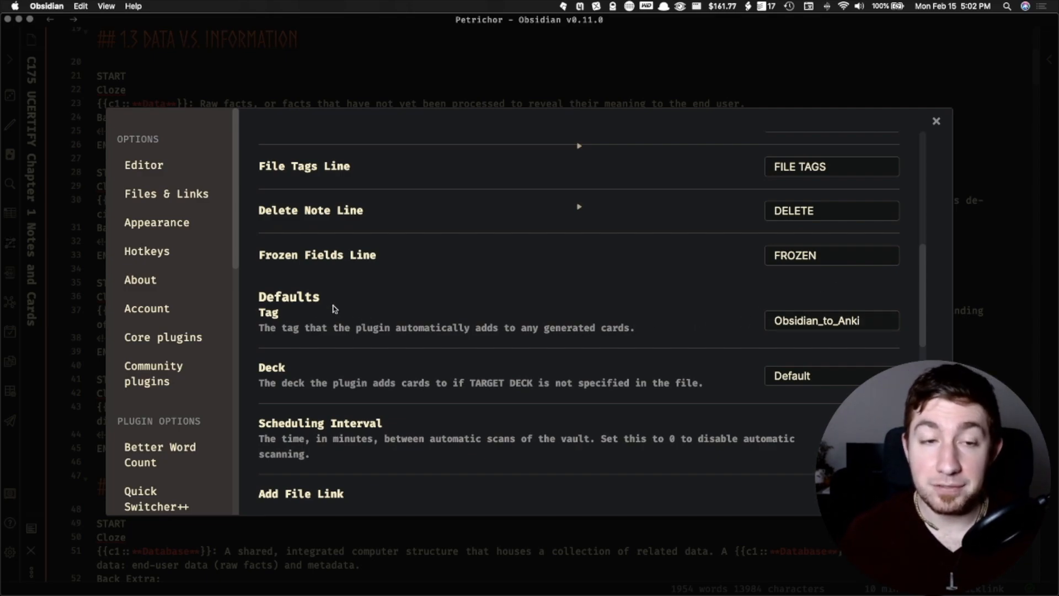
# Review the plugin's default Tag, Deck and Scheduling Interval settings.
pyautogui.moveTo(860, 320); pyautogui.dragTo(756, 317)
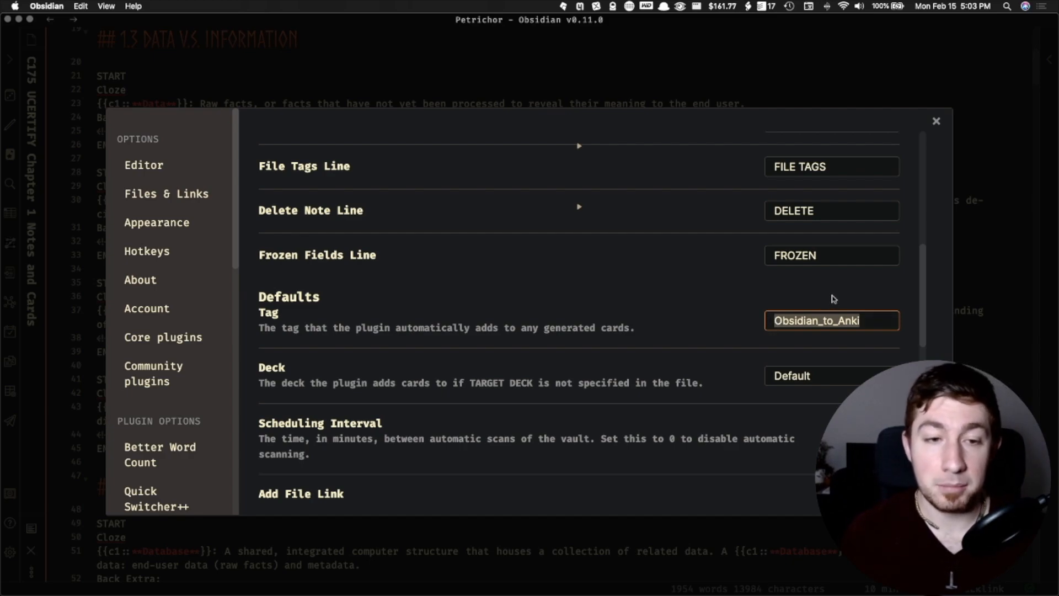
pyautogui.scroll(-4, 833, 299)
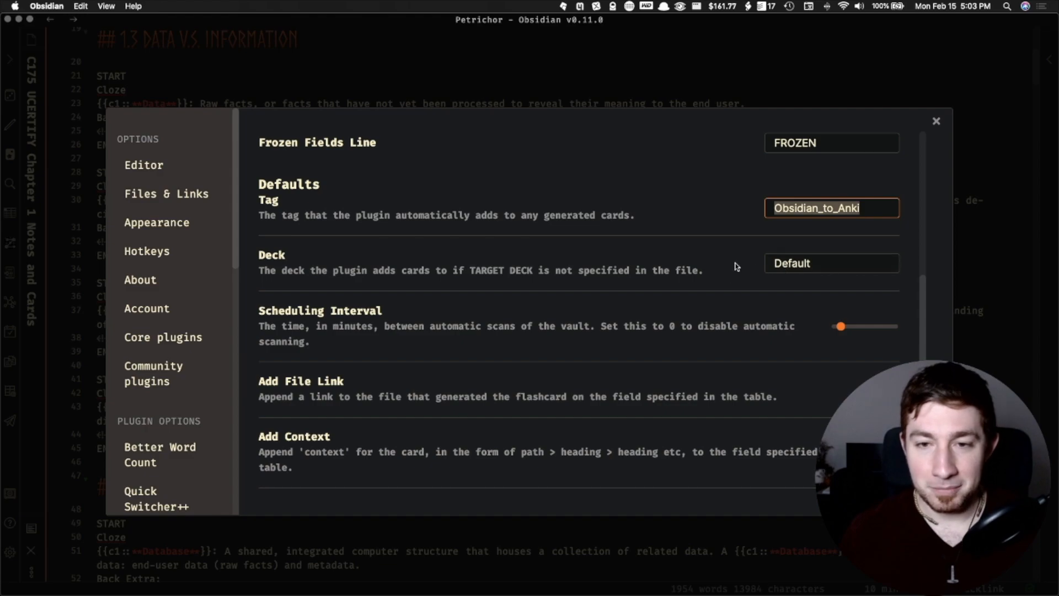
pyautogui.scroll(-2, 737, 267)
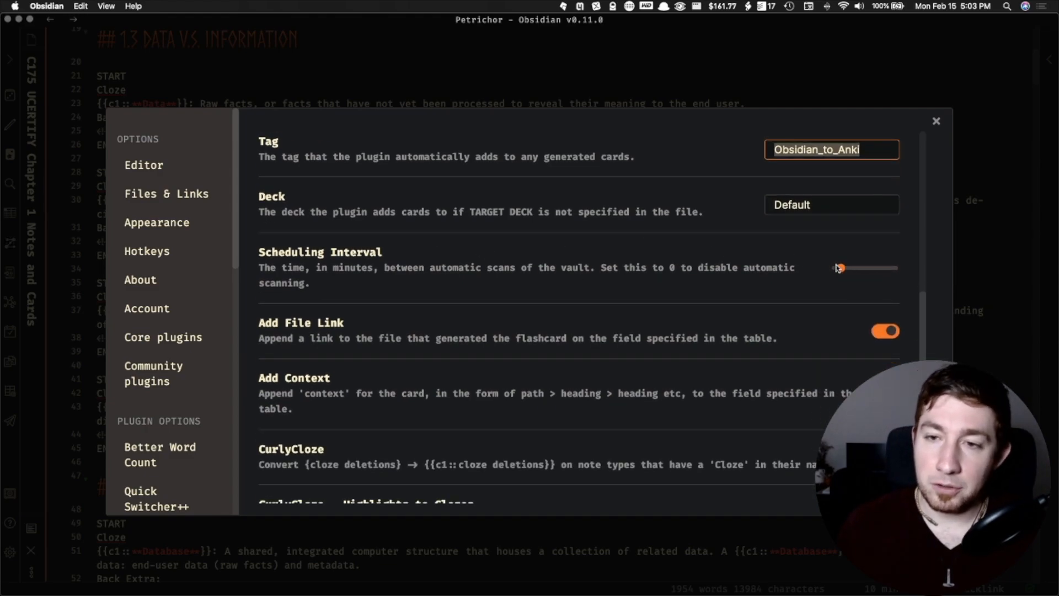
pyautogui.moveTo(838, 267)
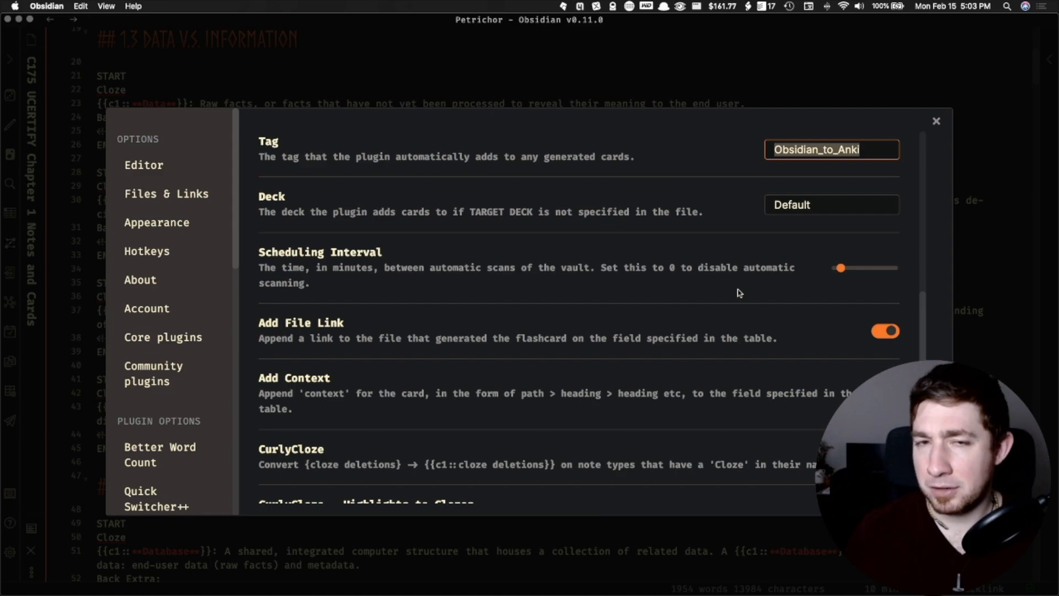
pyautogui.moveTo(841, 267)
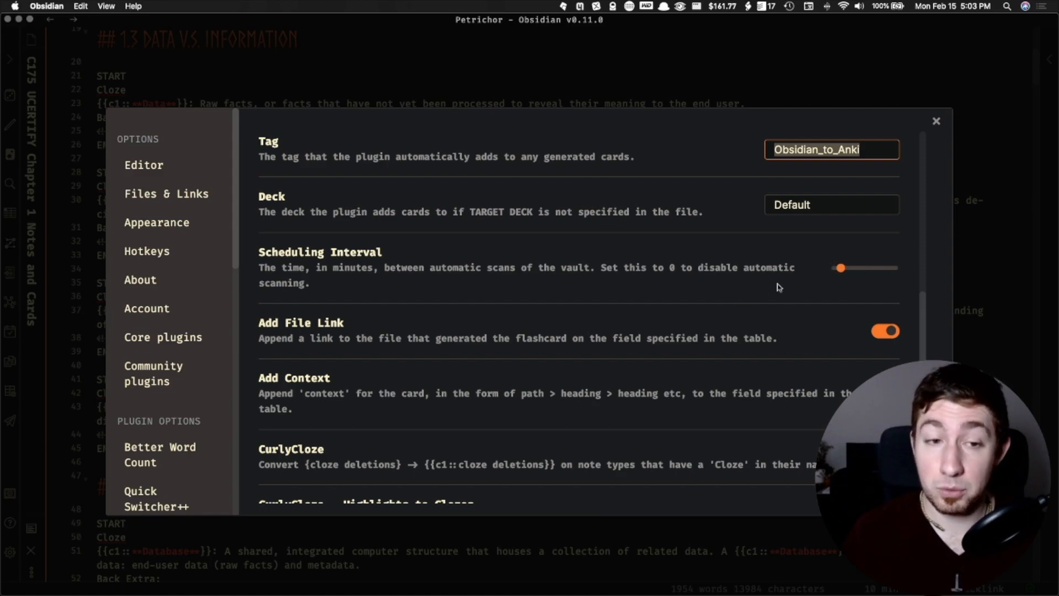
pyautogui.scroll(-4, 767, 276)
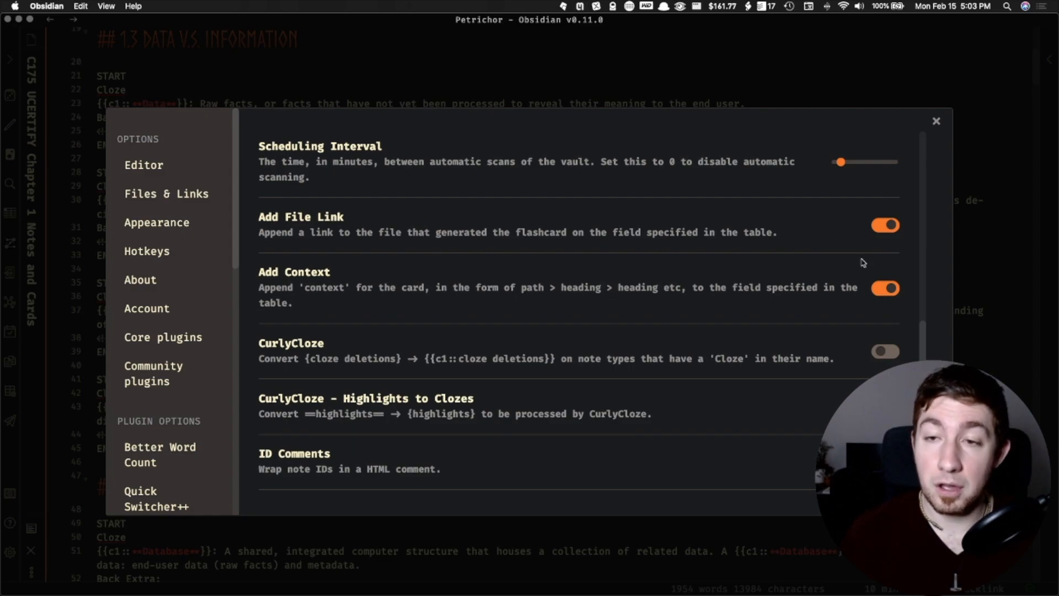
# Check the File Link and Context fields in the Note Type Table, collapse it, and return to the Add File Link and Add Context options.
pyautogui.scroll(10, 869, 270)
pyautogui.click(329, 197)
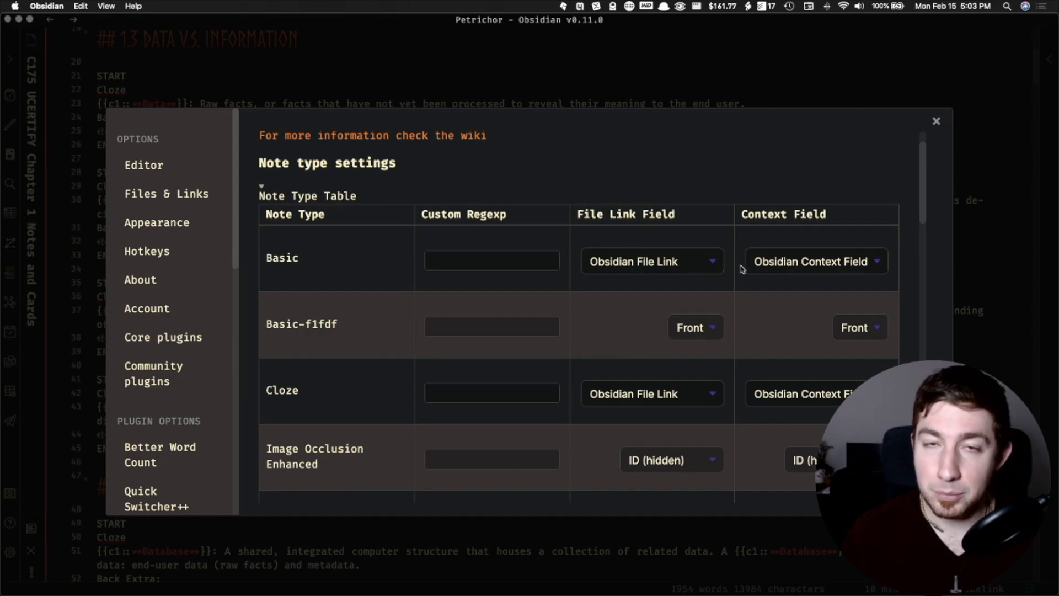
pyautogui.click(328, 198)
pyautogui.scroll(-10, 814, 276)
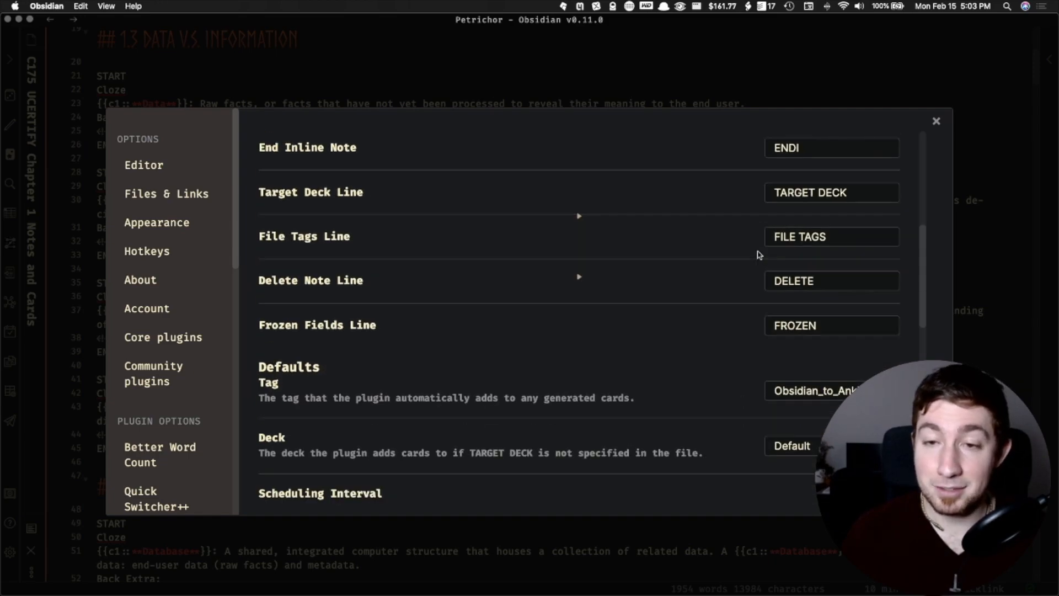
pyautogui.scroll(-3, 816, 282)
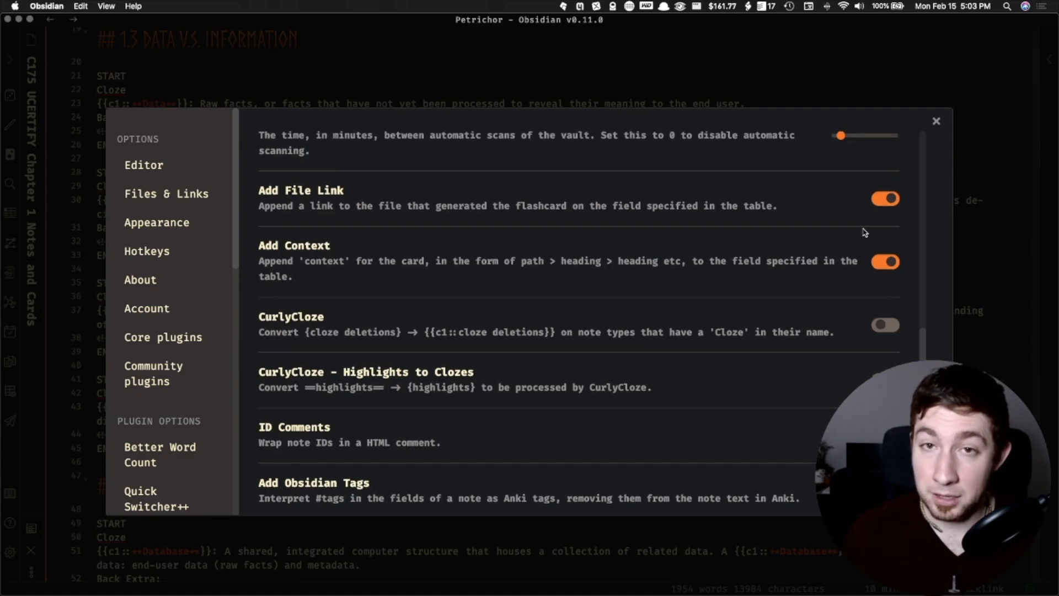
# Read through the CurlyCloze, ID Comments and Add Obsidian Tags options and the Regenerate and Clear actions of the plugin.
pyautogui.scroll(-4, 816, 220)
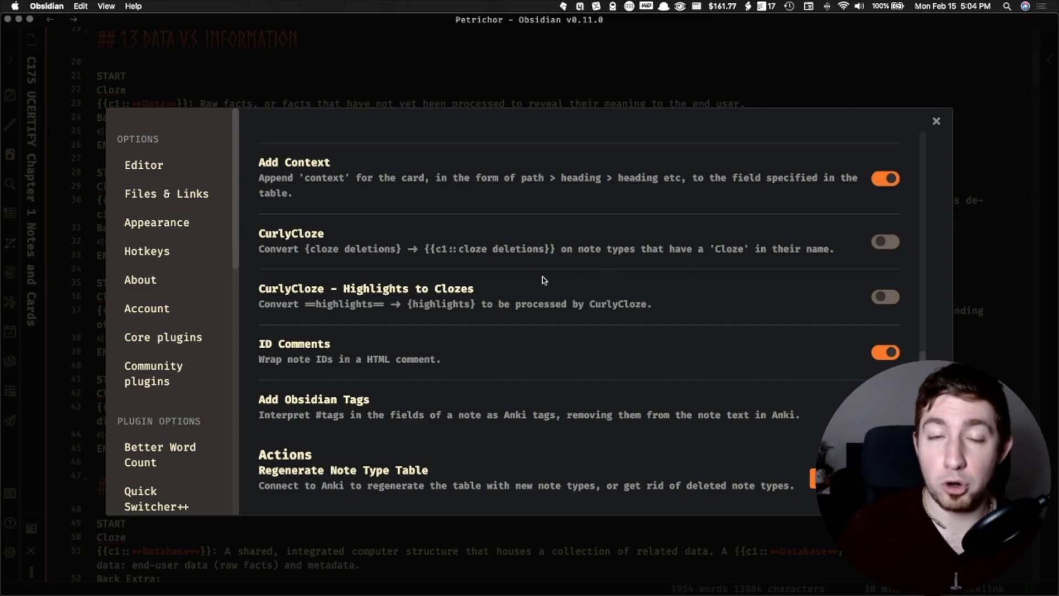
pyautogui.scroll(-3, 584, 283)
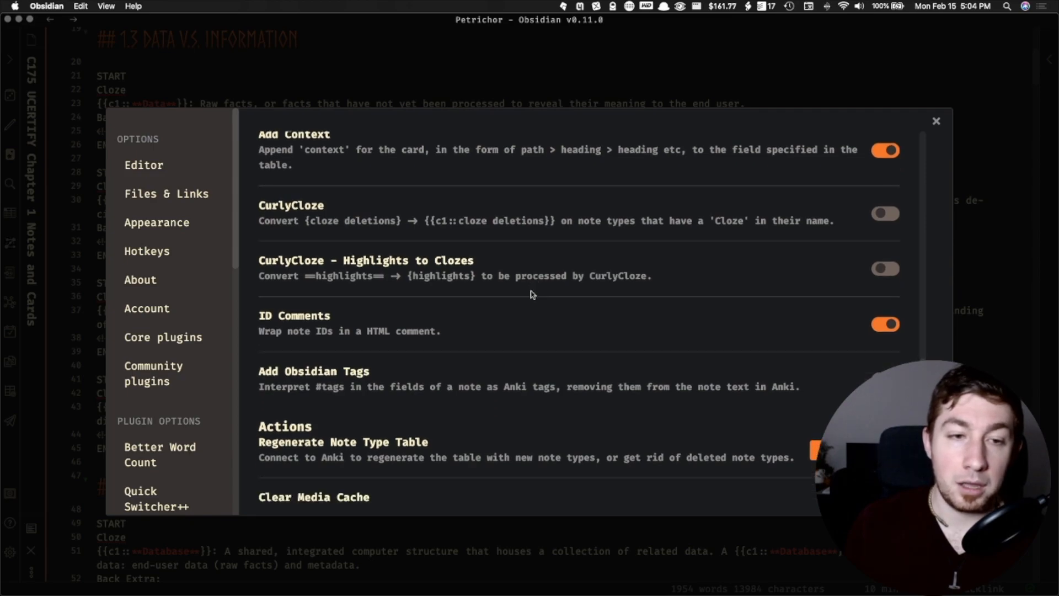
pyautogui.scroll(-3, 397, 314)
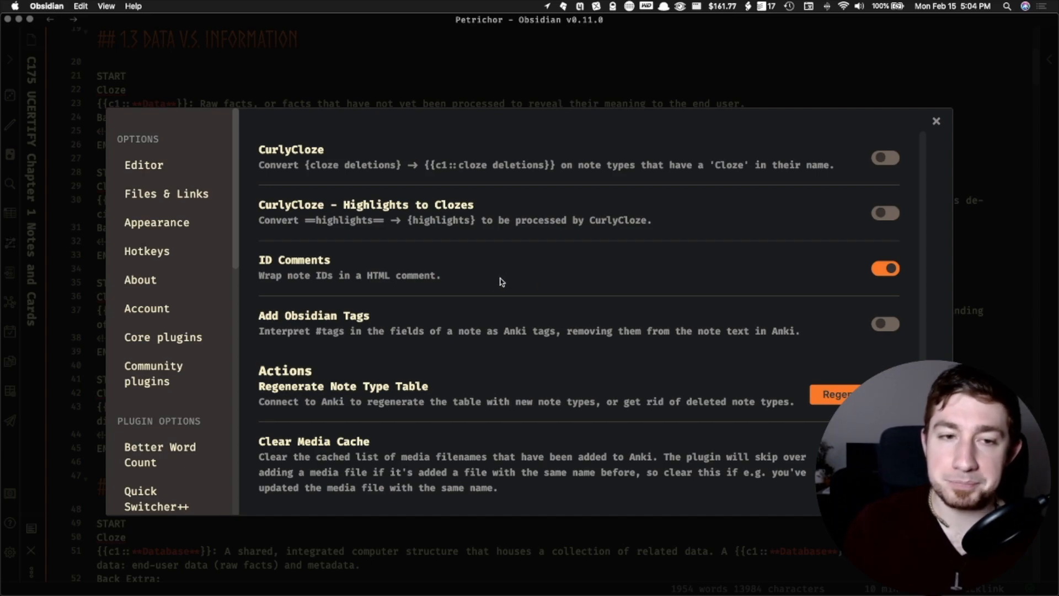
pyautogui.scroll(-2, 331, 287)
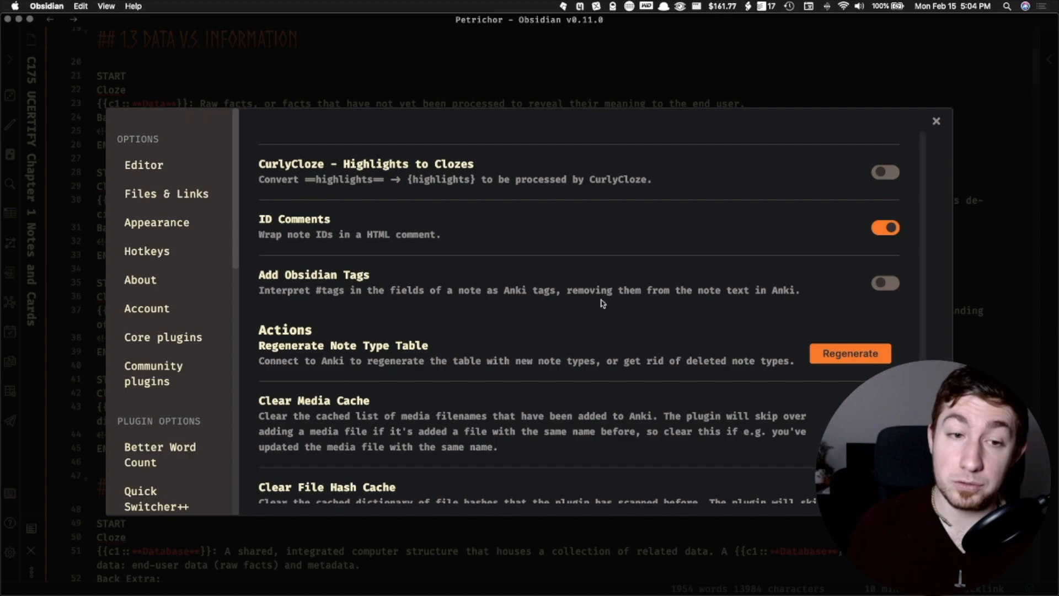
pyautogui.scroll(-2, 546, 331)
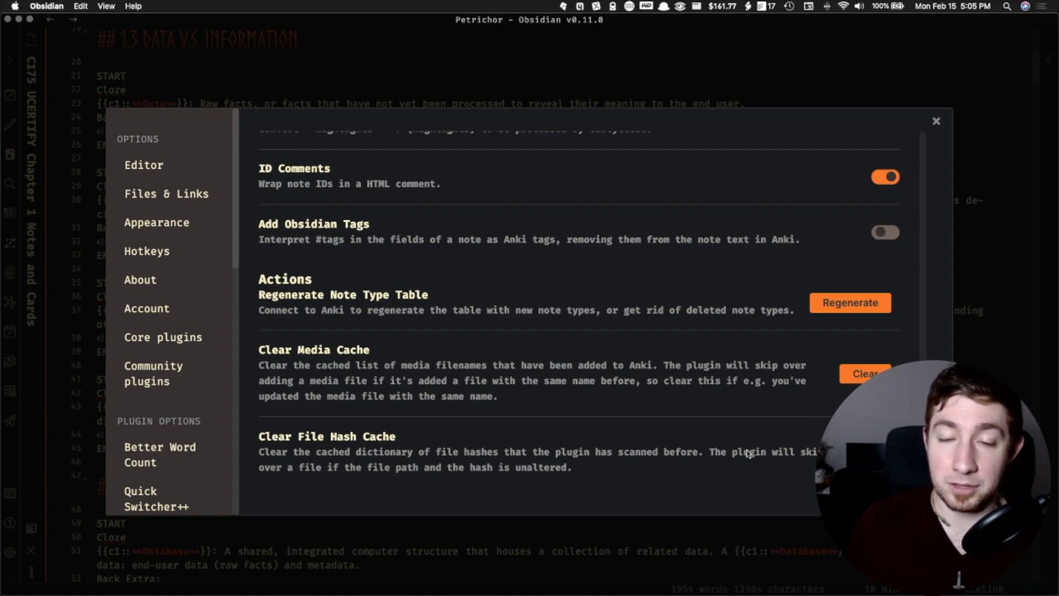
pyautogui.scroll(5, 655, 452)
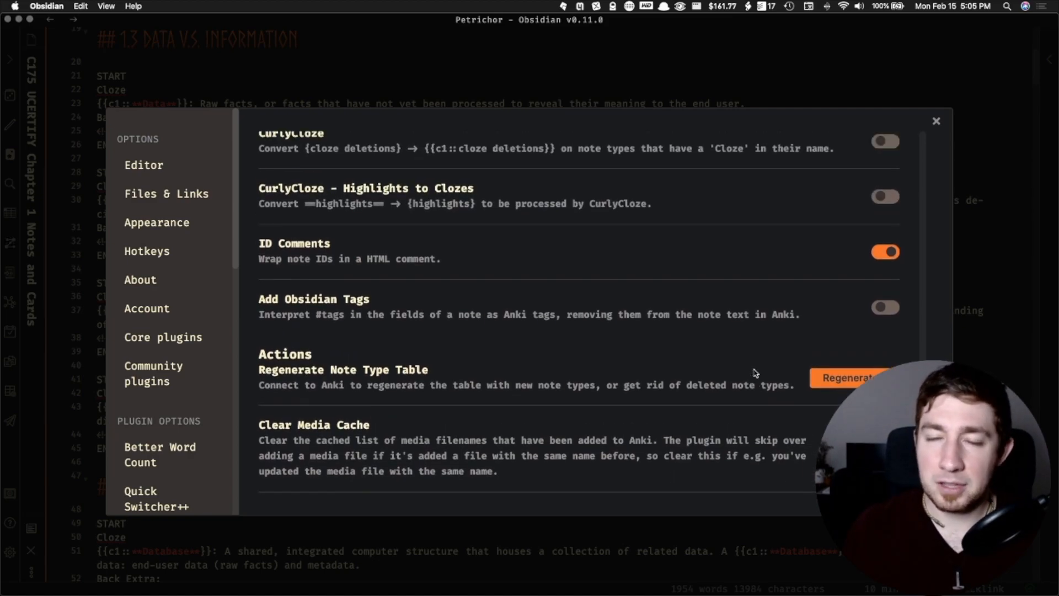
pyautogui.scroll(14, 755, 373)
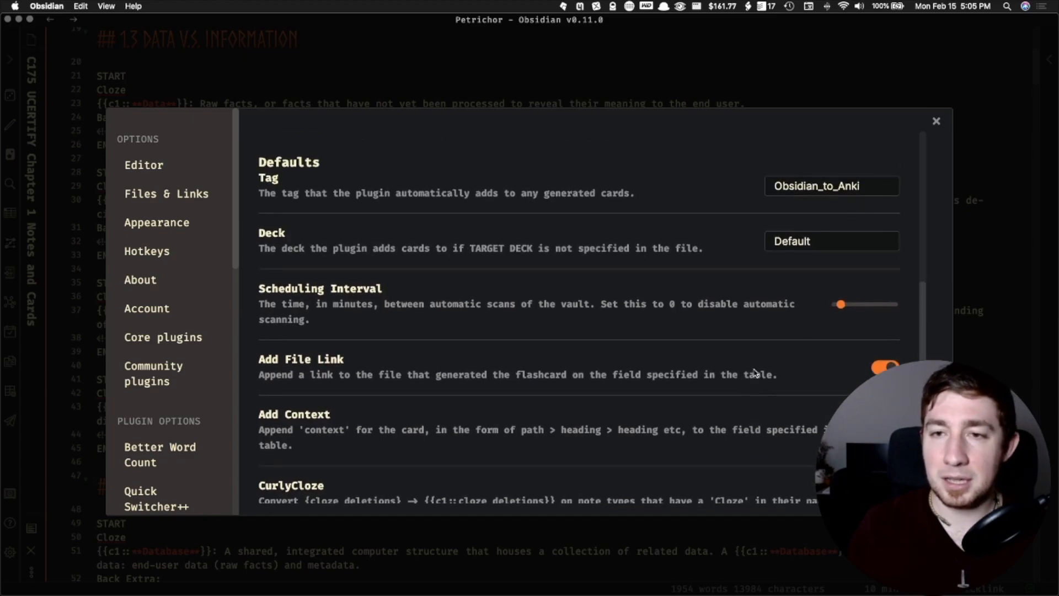
pyautogui.scroll(15, 755, 373)
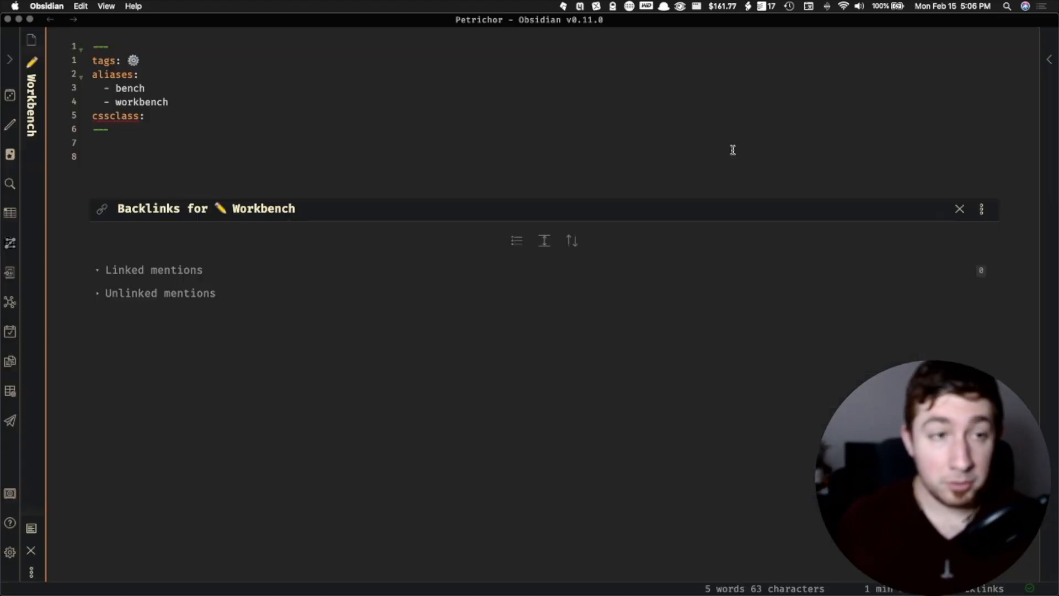
# Show the vault's file list beside the Workbench note, collapse the Outputs folder and expand the Anki templates folder.
pyautogui.click(296, 165)
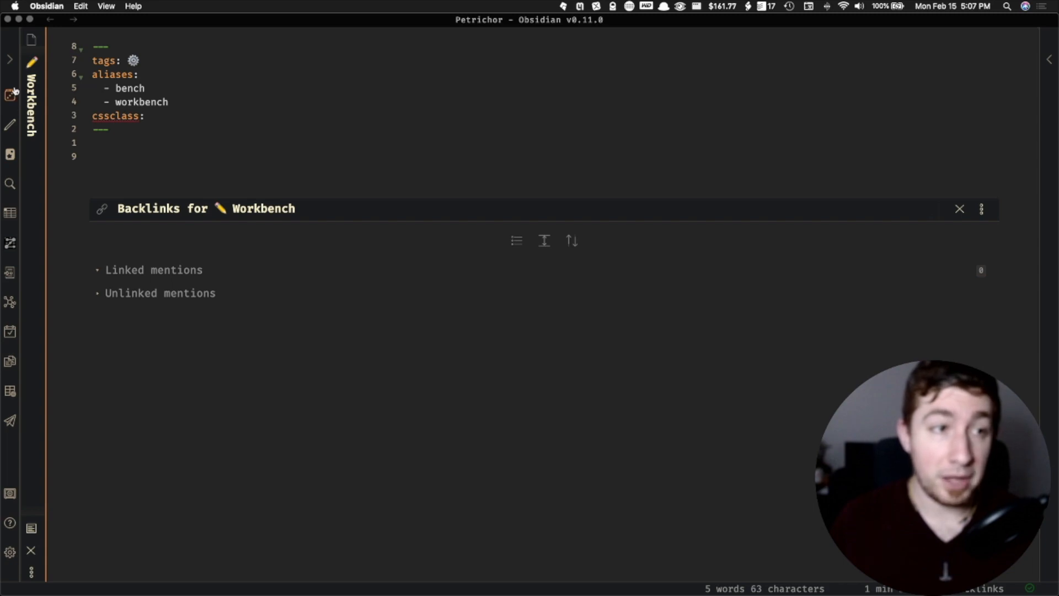
pyautogui.click(8, 61)
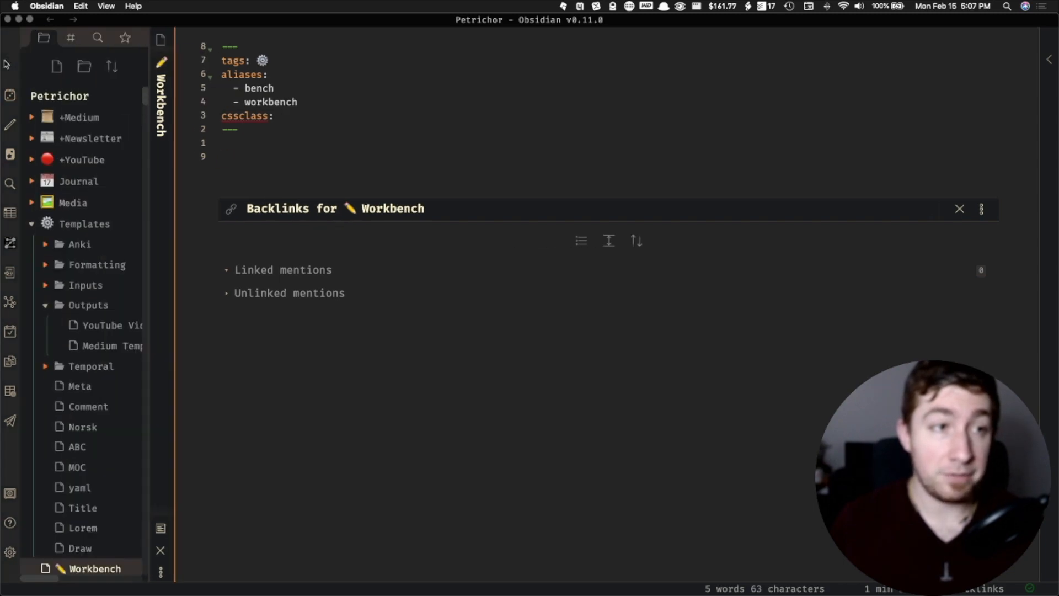
pyautogui.click(44, 306)
pyautogui.click(80, 243)
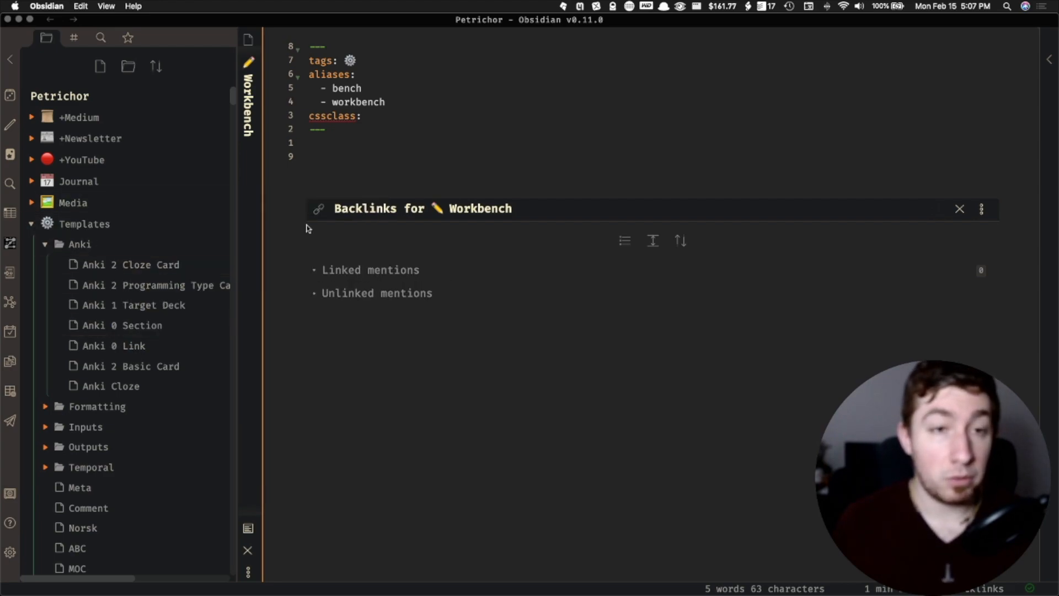
# Insert the Anki 0 Link template on the empty line of the Workbench note and delete the resulting link.
pyautogui.click(372, 171)
pyautogui.hotkey('alt', 't')
pyautogui.write('ank')
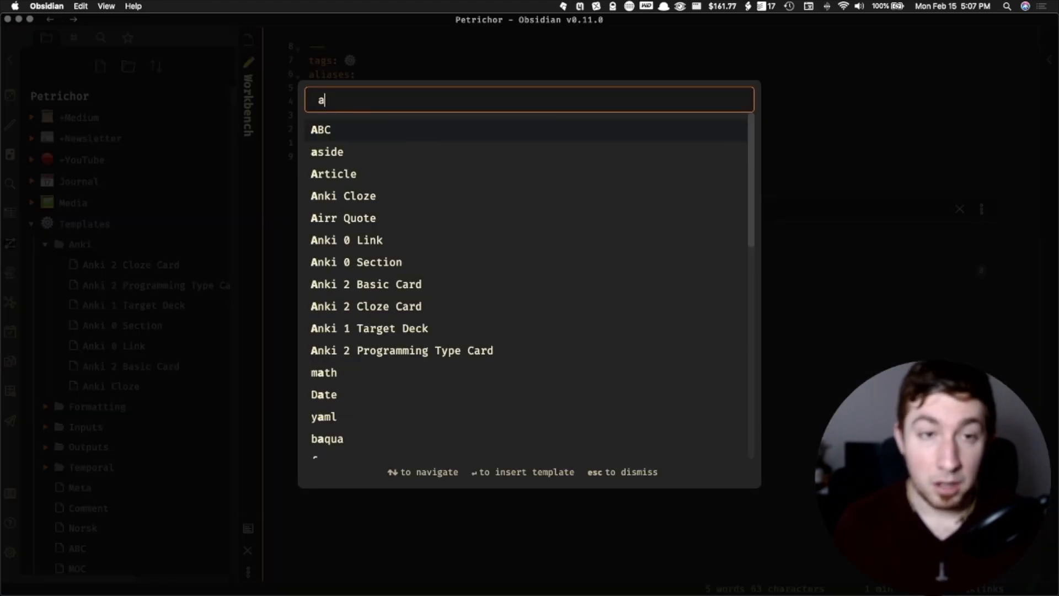
pyautogui.press('Down')
pyautogui.press('Down')
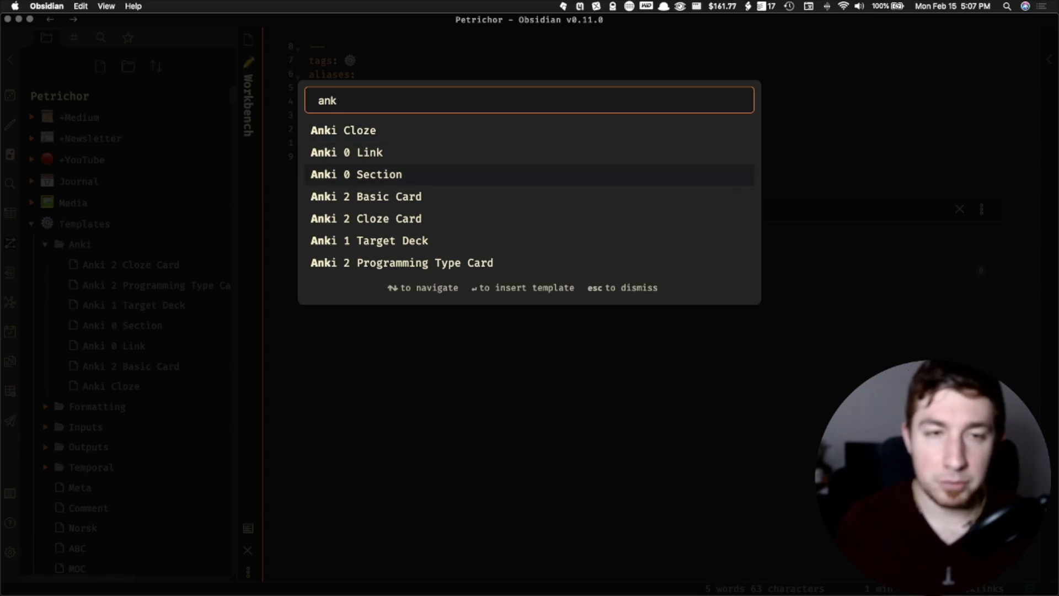
pyautogui.press('Up')
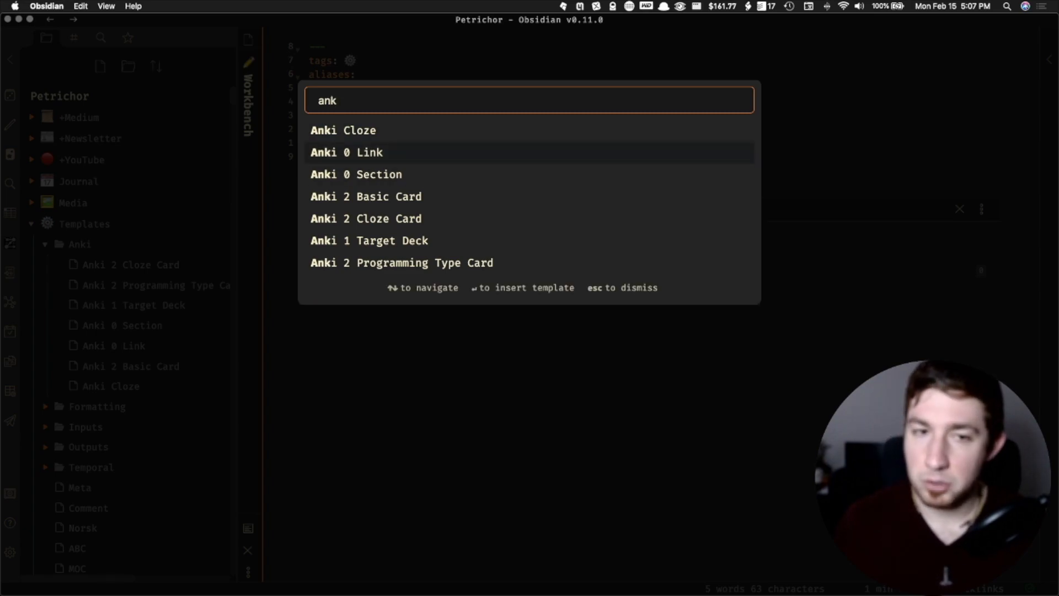
pyautogui.press('Return')
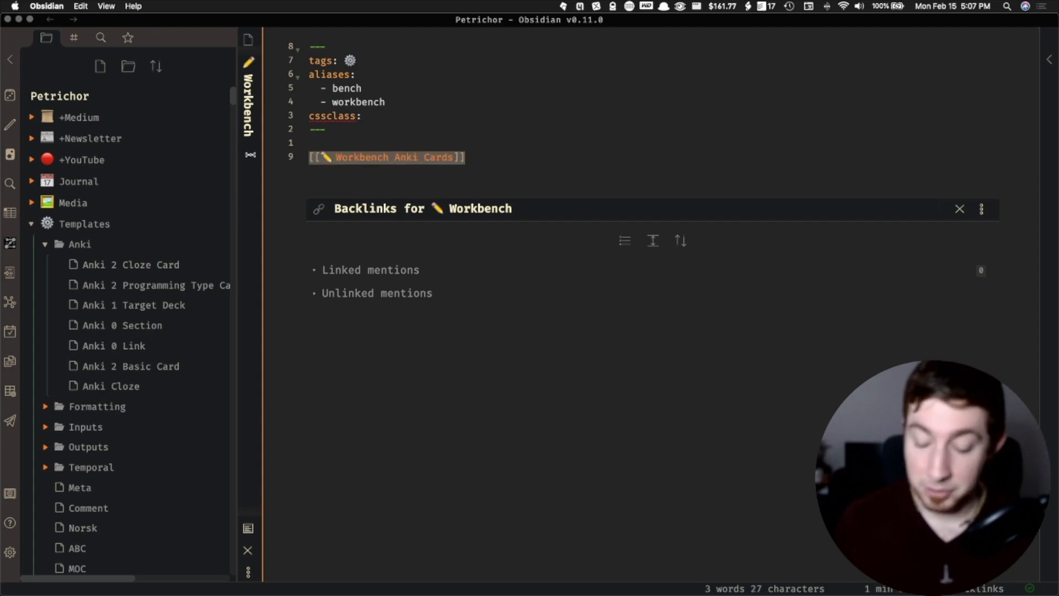
pyautogui.press('BackSpace')
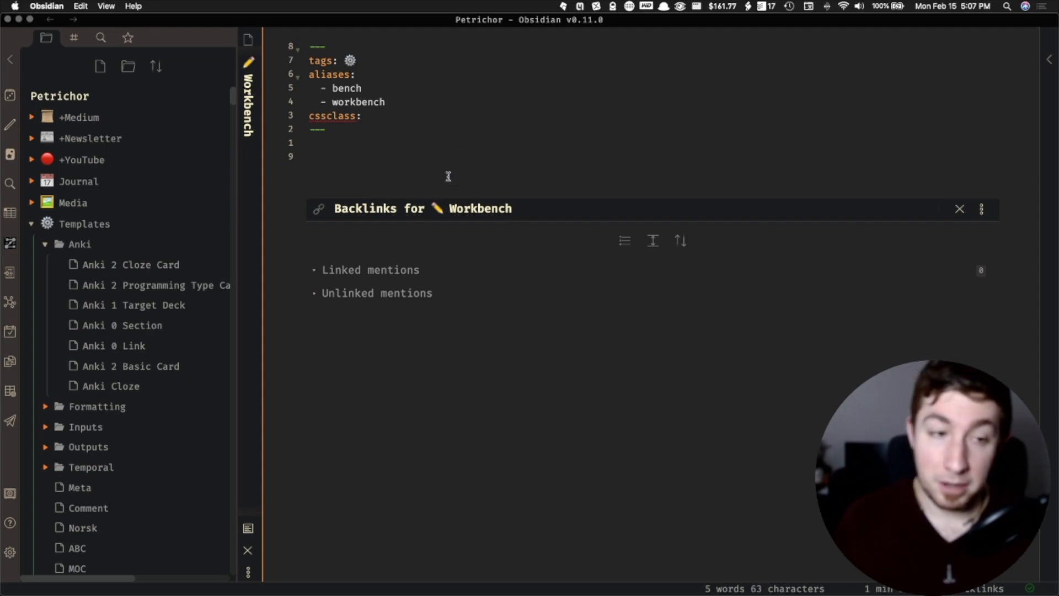
# Insert the Anki 0 Section template below the properties block of the Workbench note.
pyautogui.press('super+t')
pyautogui.write('ank')
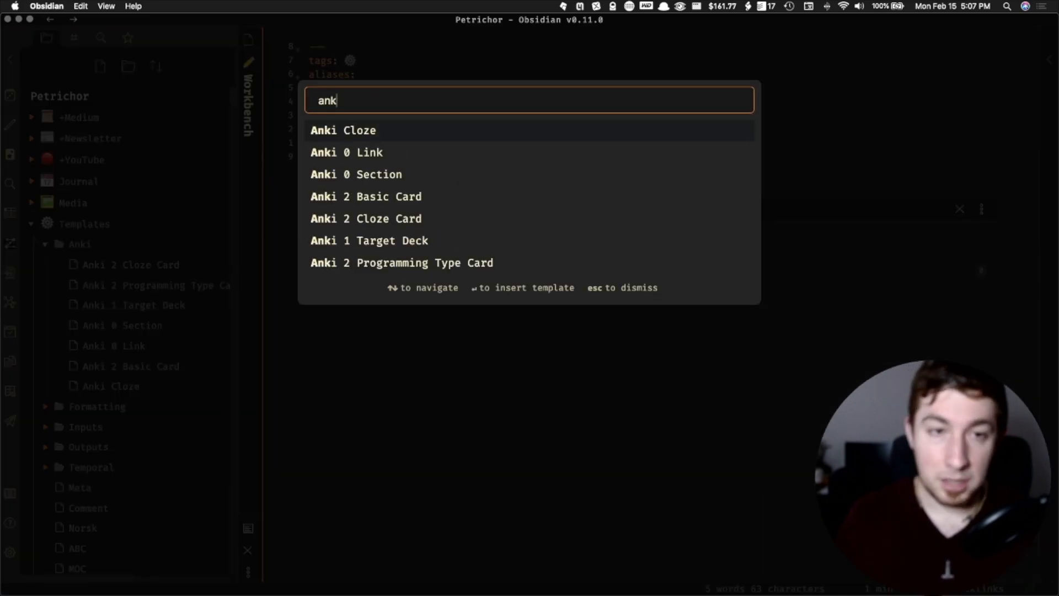
pyautogui.press('Down')
pyautogui.press('Down')
pyautogui.press('Return')
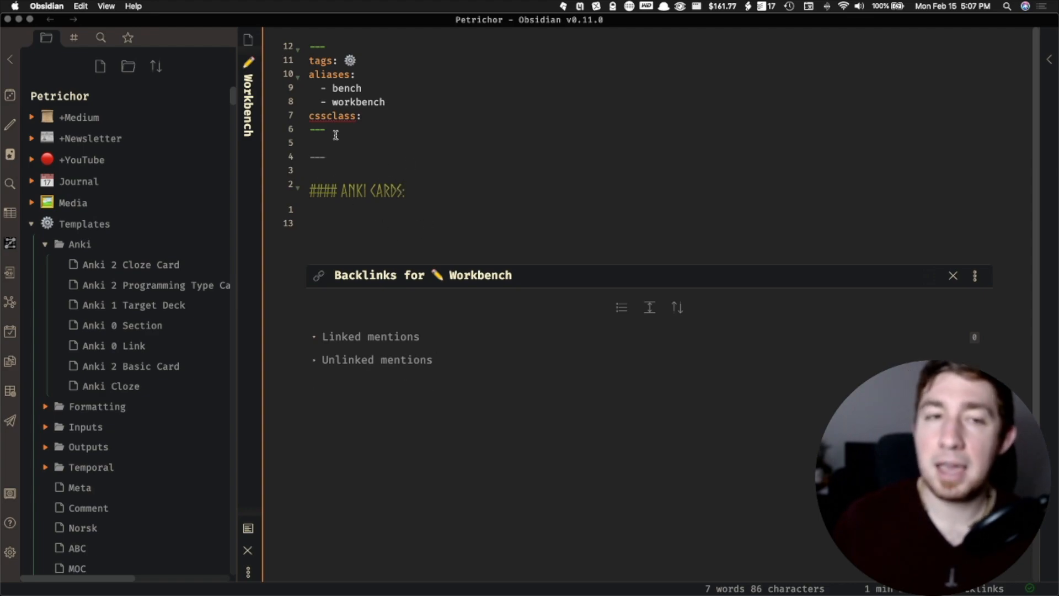
# Insert the Anki 0 Link template under the Anki Cards heading, and delete the whole inserted section with its link.
pyautogui.moveTo(311, 157); pyautogui.dragTo(409, 193)
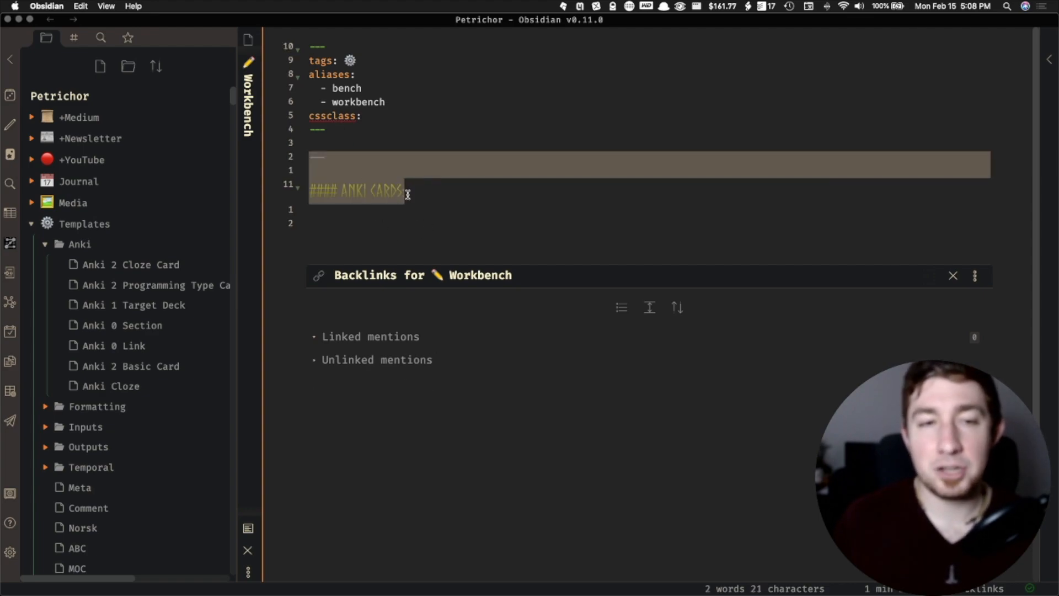
pyautogui.click(337, 224)
pyautogui.press('super+t')
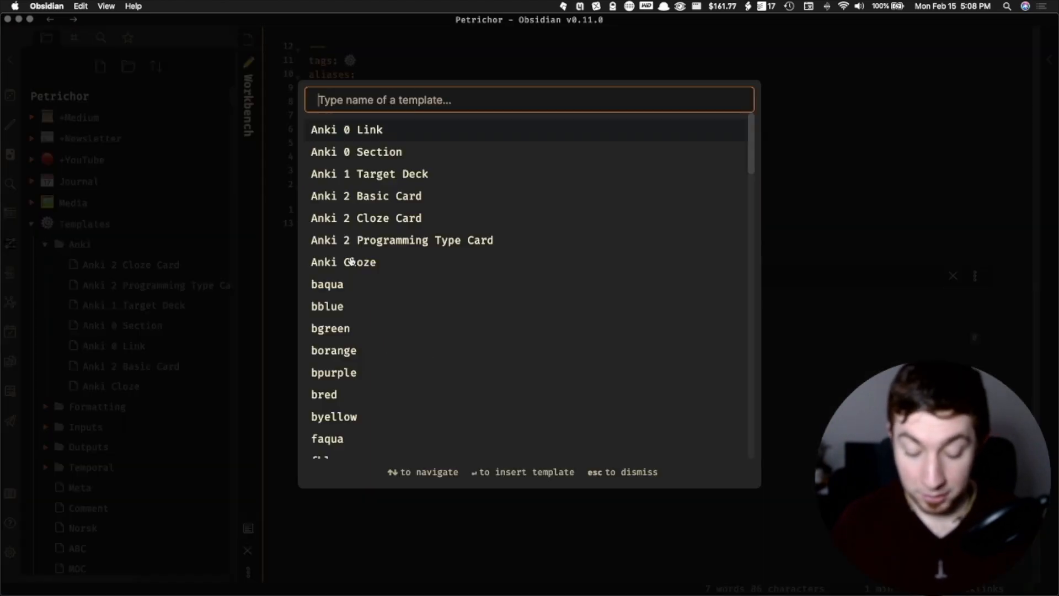
pyautogui.write('anki')
pyautogui.press('Down')
pyautogui.press('Return')
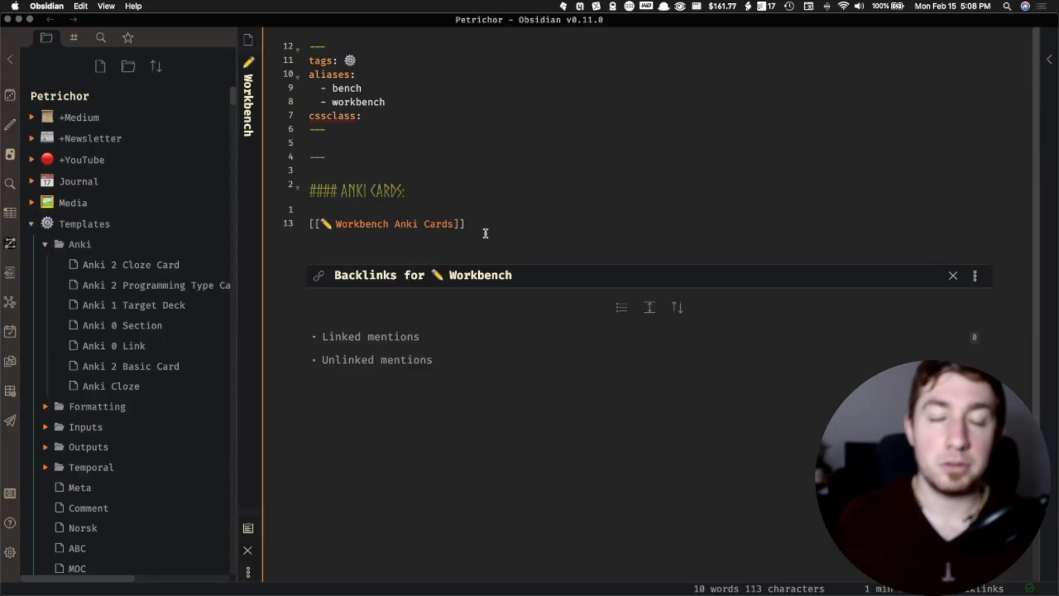
pyautogui.moveTo(513, 223); pyautogui.dragTo(297, 162)
pyautogui.write('\\')
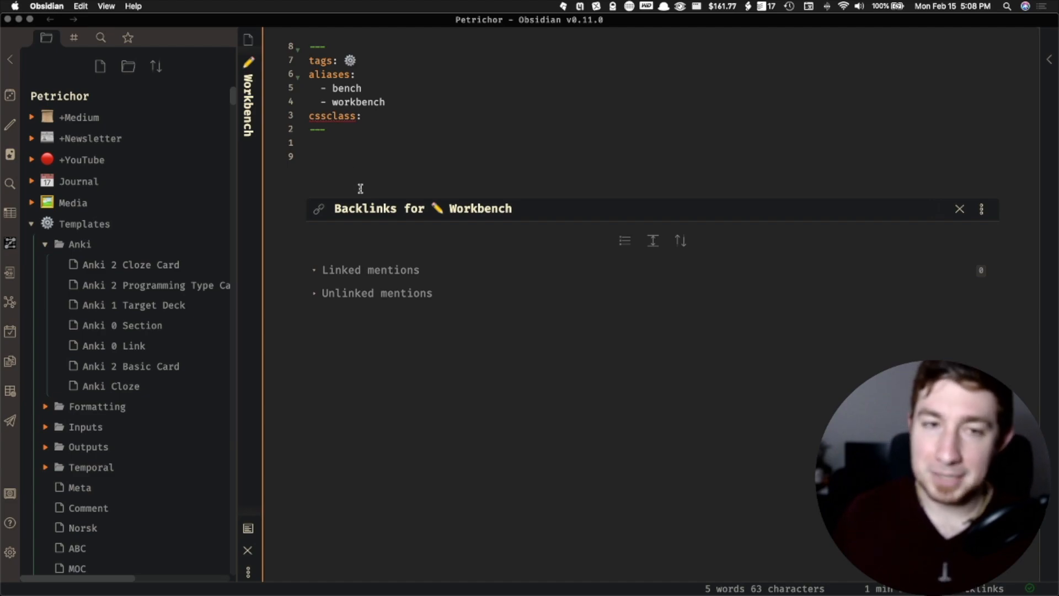
# Insert the Anki 1 Target Deck template below the properties block of the Workbench note.
pyautogui.press('super+t')
pyautogui.write('sig')
pyautogui.press('BackSpace')
pyautogui.press('BackSpace')
pyautogui.press('BackSpace')
pyautogui.write('ank')
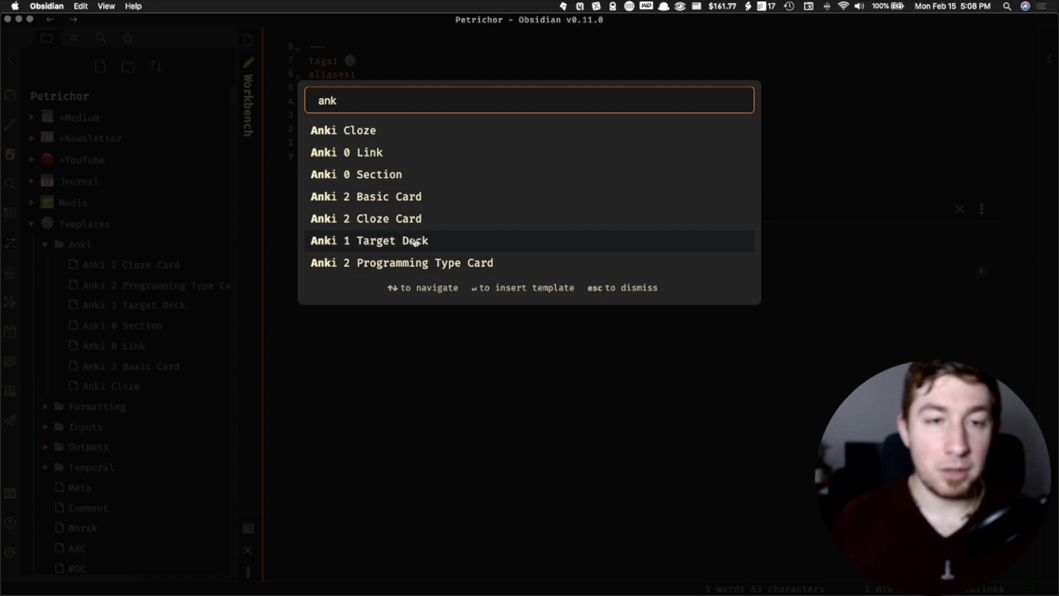
pyautogui.write('1')
pyautogui.click(404, 130)
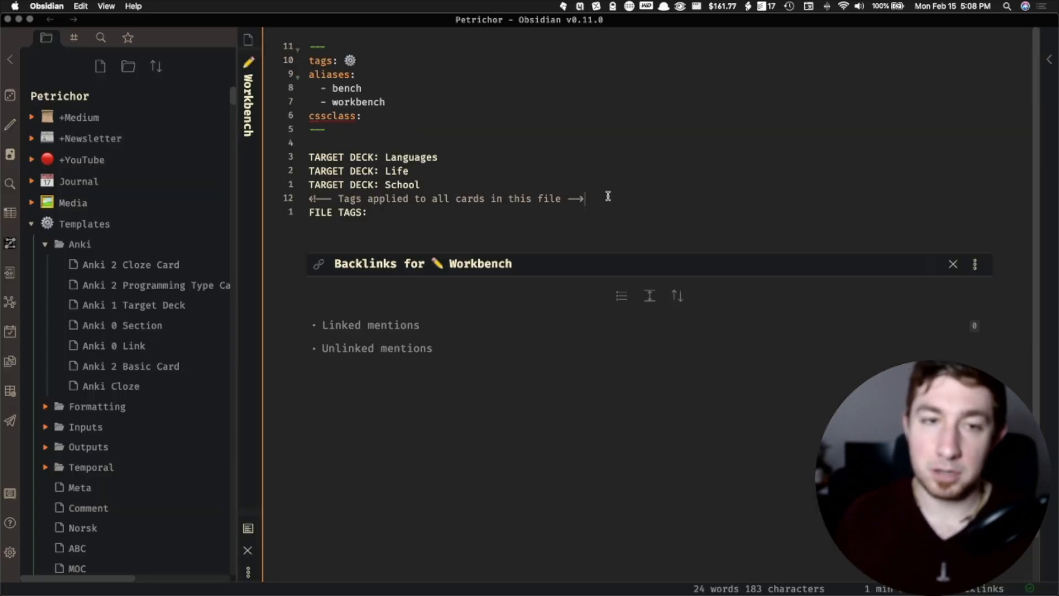
pyautogui.moveTo(608, 196); pyautogui.dragTo(220, 199)
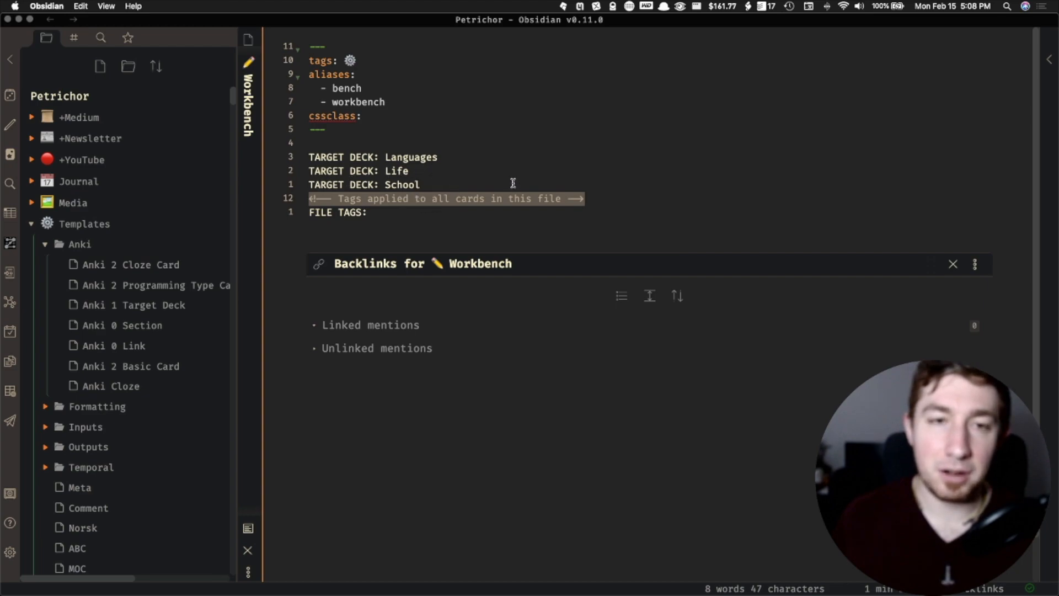
pyautogui.click(600, 198)
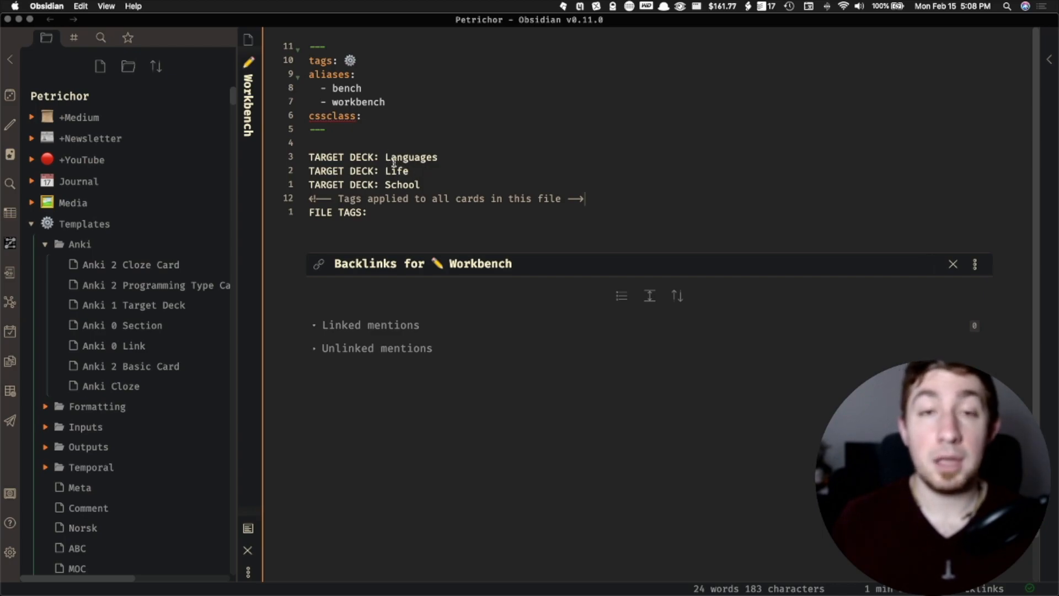
# Switch to Anki on Desktop 8 and create a deck named test.
pyautogui.hotkey('ctrl', 'Up')
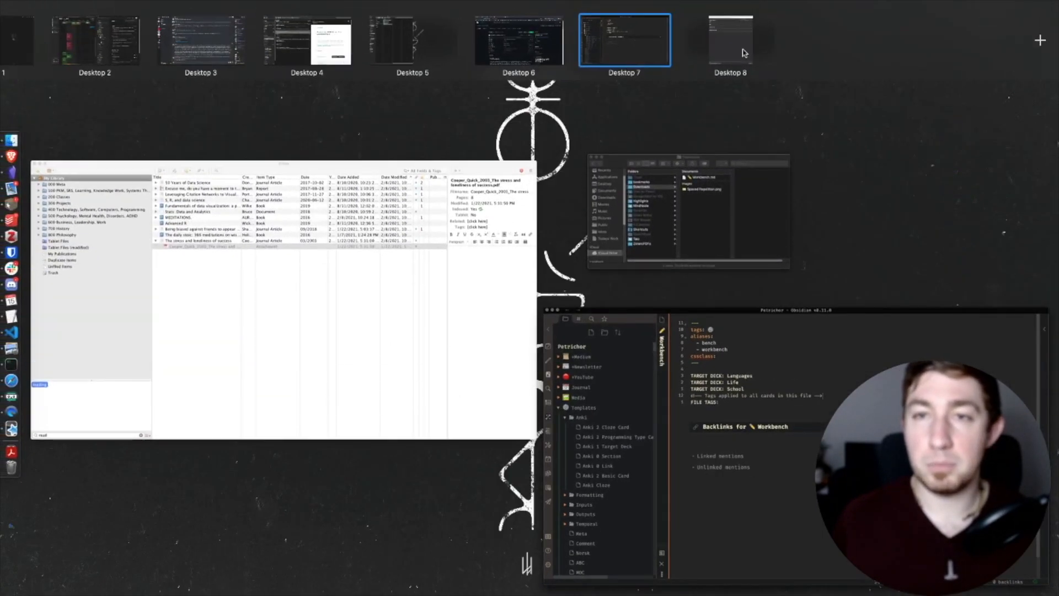
pyautogui.click(742, 52)
pyautogui.press('super+w')
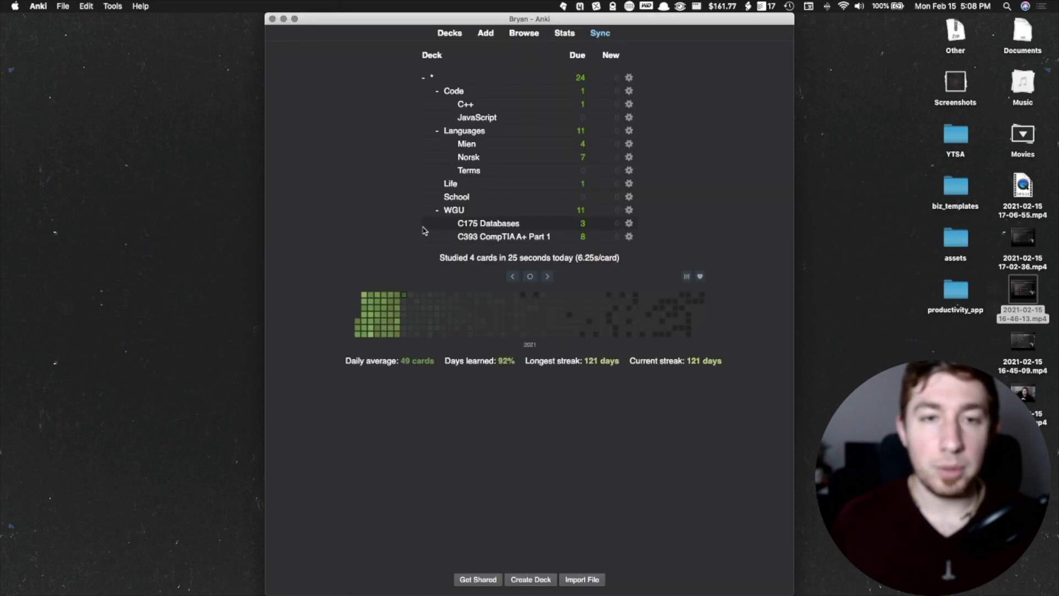
pyautogui.click(528, 579)
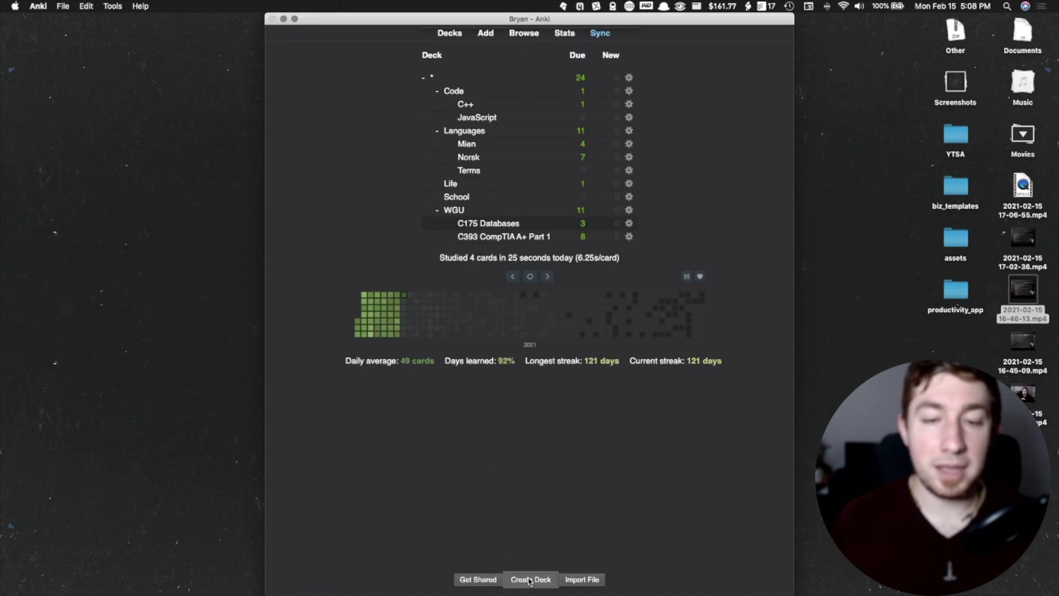
pyautogui.write('test')
pyautogui.press('Return')
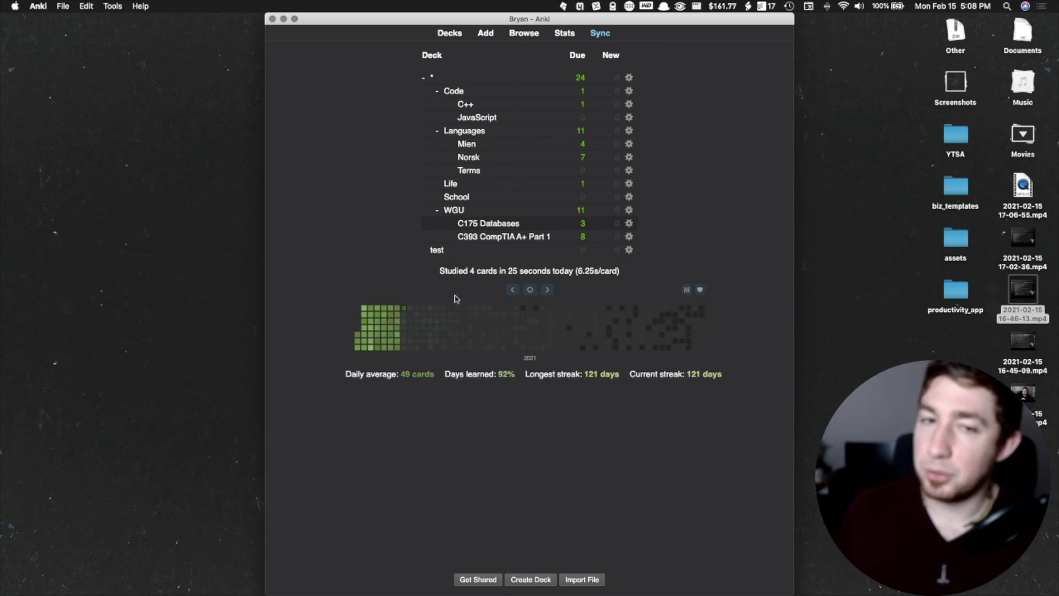
# Create a deck named test_child, nest it under the test deck, and view the test deck's overview before returning to the deck list.
pyautogui.click(535, 580)
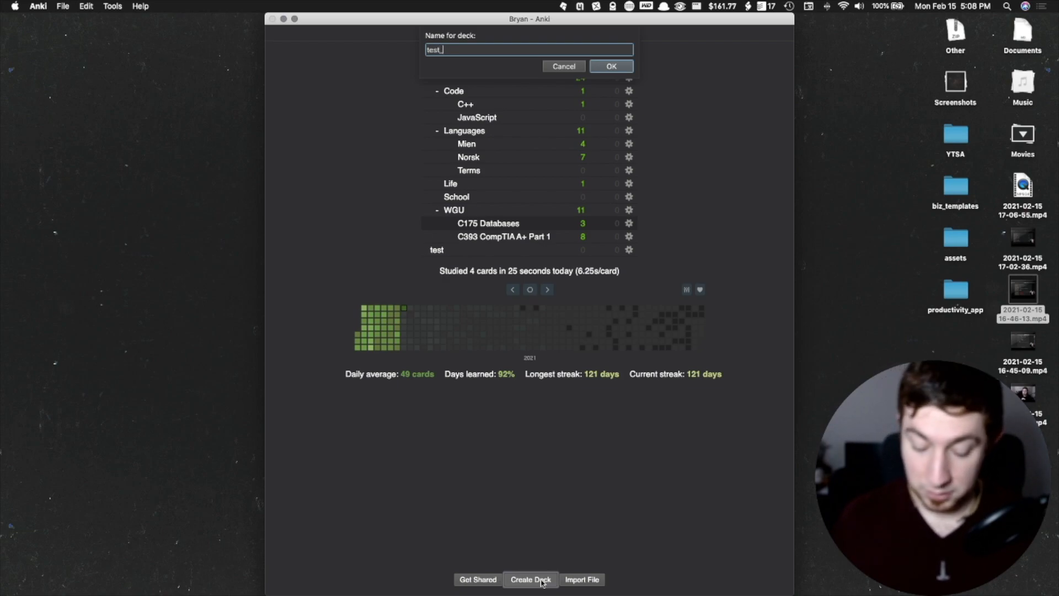
pyautogui.write('test_child')
pyautogui.press('Return')
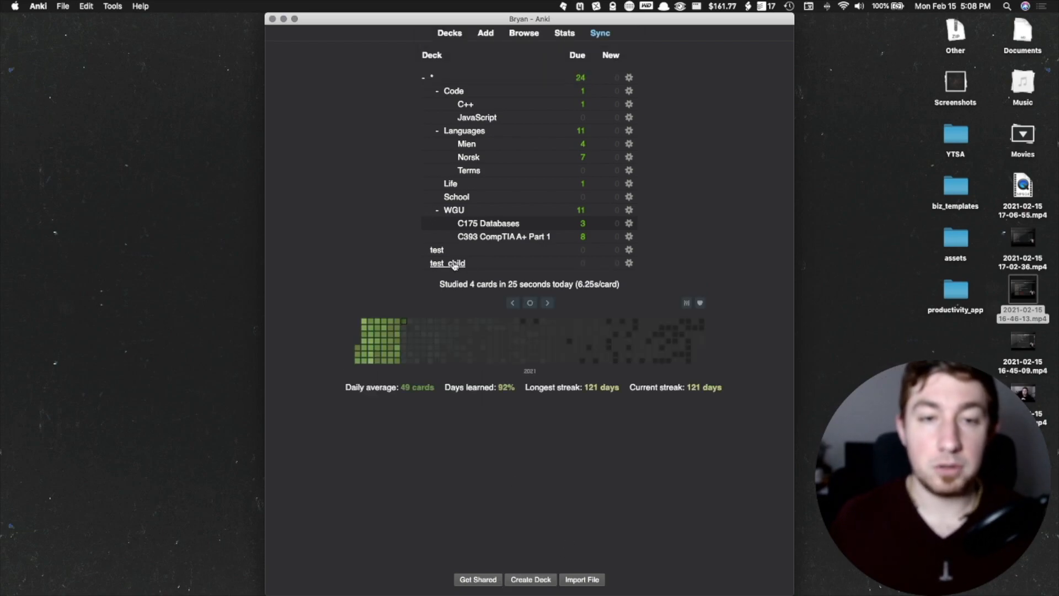
pyautogui.moveTo(455, 267); pyautogui.dragTo(451, 252)
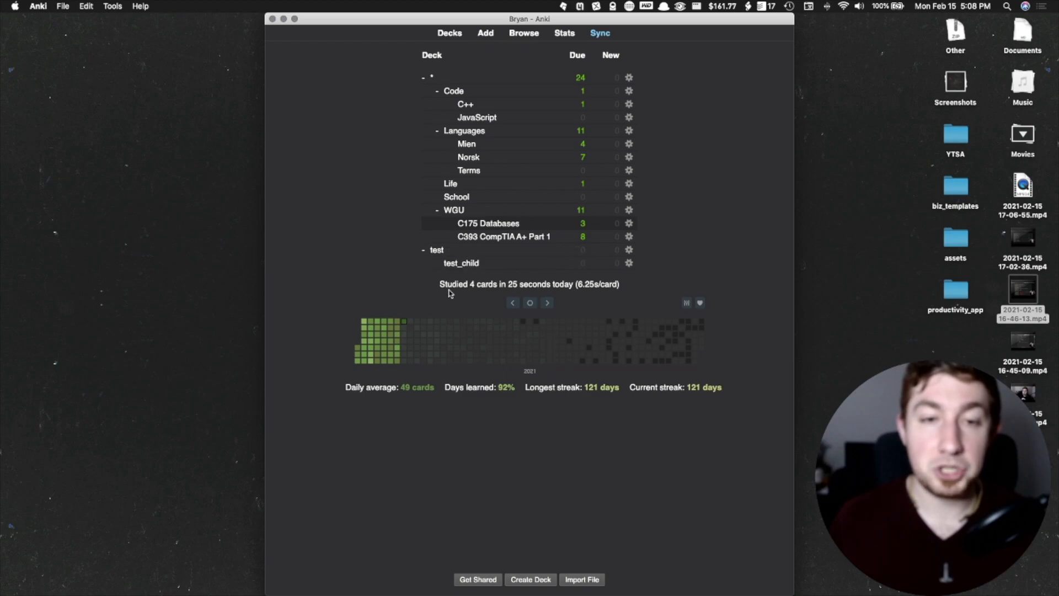
pyautogui.click(437, 252)
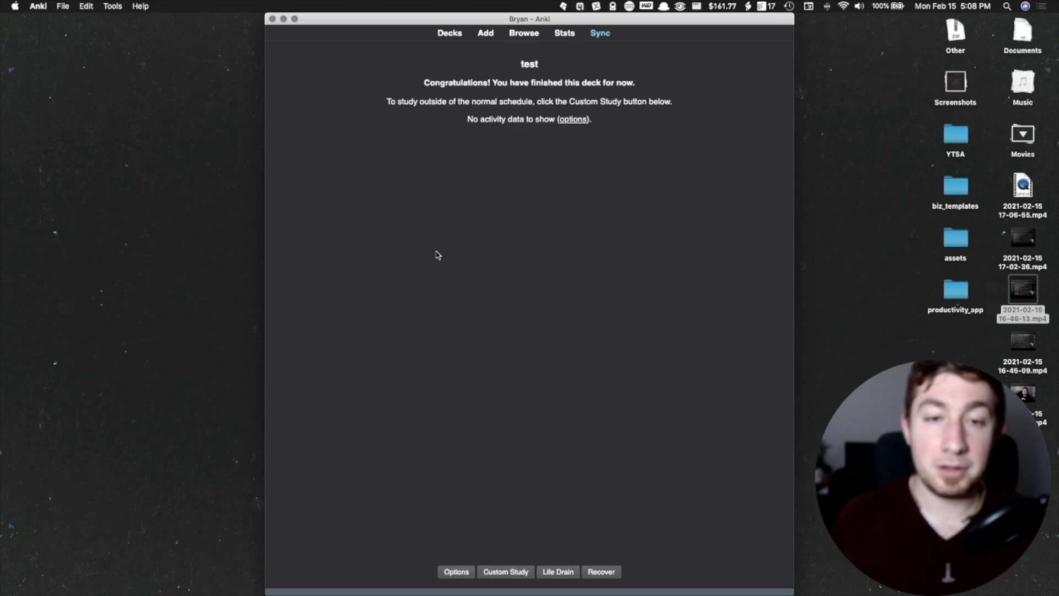
pyautogui.click(448, 34)
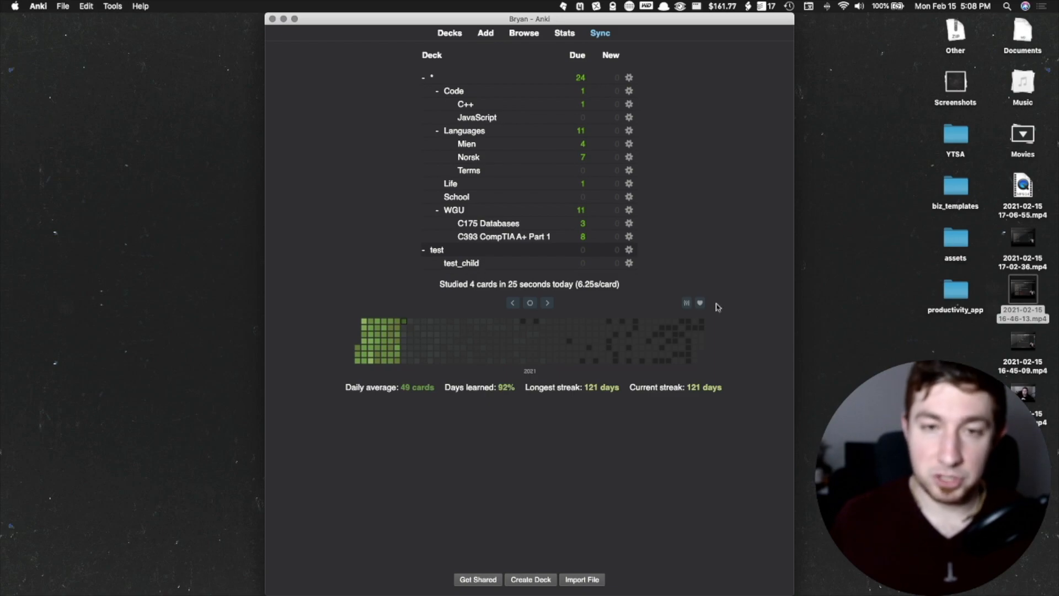
# Switch to Obsidian, set the note's first target deck to test, and delete the Life, School and comment lines.
pyautogui.press('super+Tab')
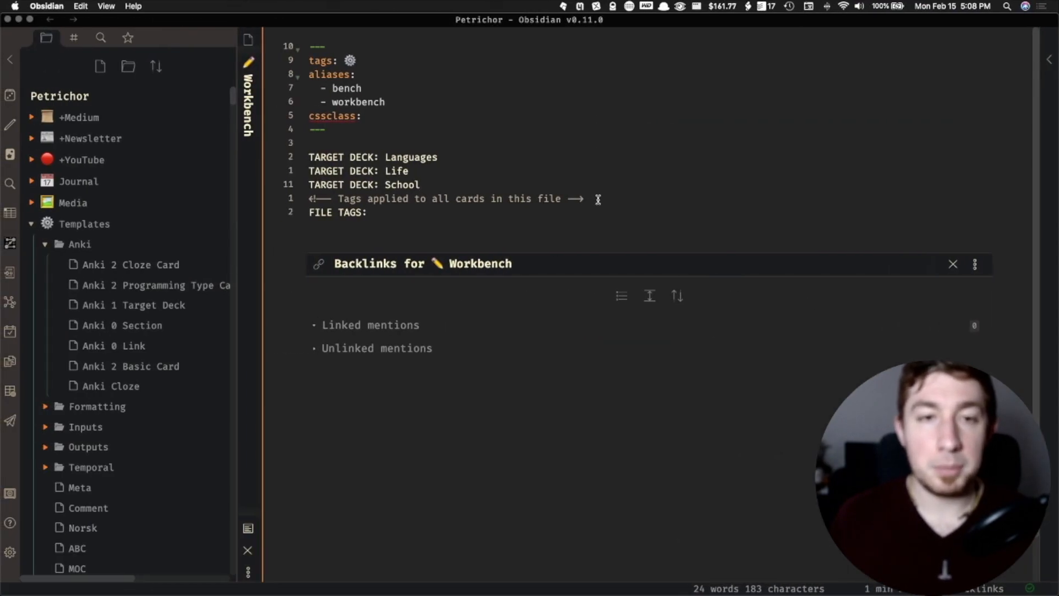
pyautogui.doubleClick(576, 199)
pyautogui.click(409, 159)
pyautogui.doubleClick(408, 159)
pyautogui.write('test')
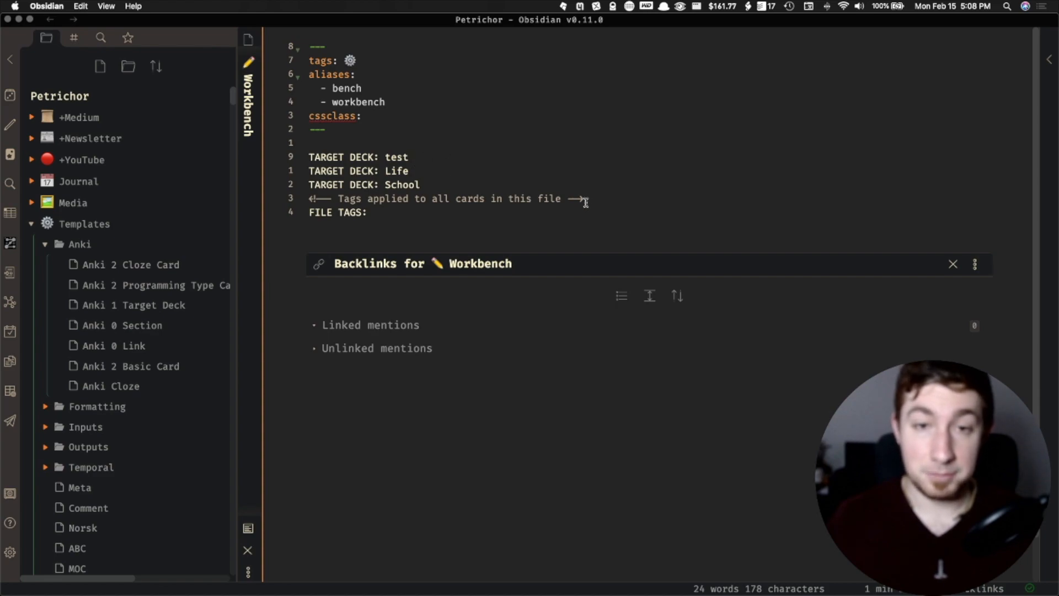
pyautogui.moveTo(585, 202); pyautogui.dragTo(574, 155)
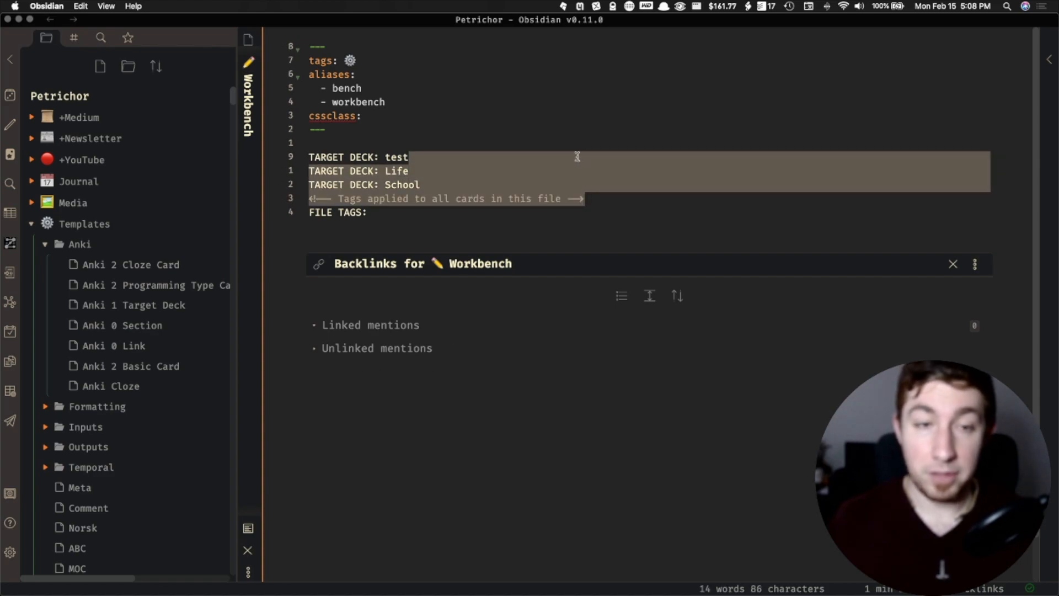
pyautogui.press('BackSpace')
pyautogui.click(450, 172)
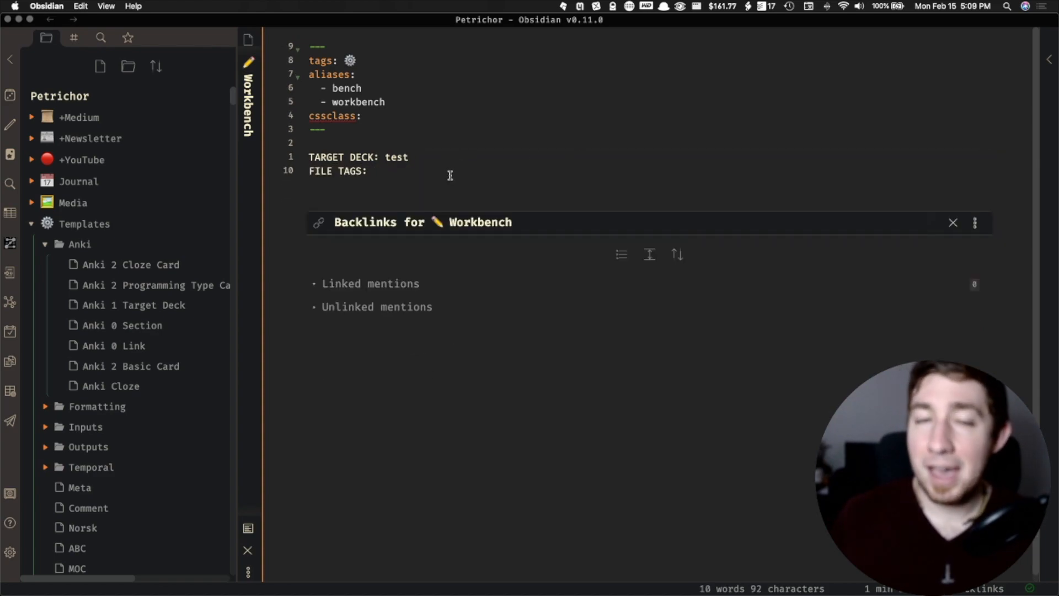
pyautogui.hotkey('shift', 'Up')
pyautogui.write('#')
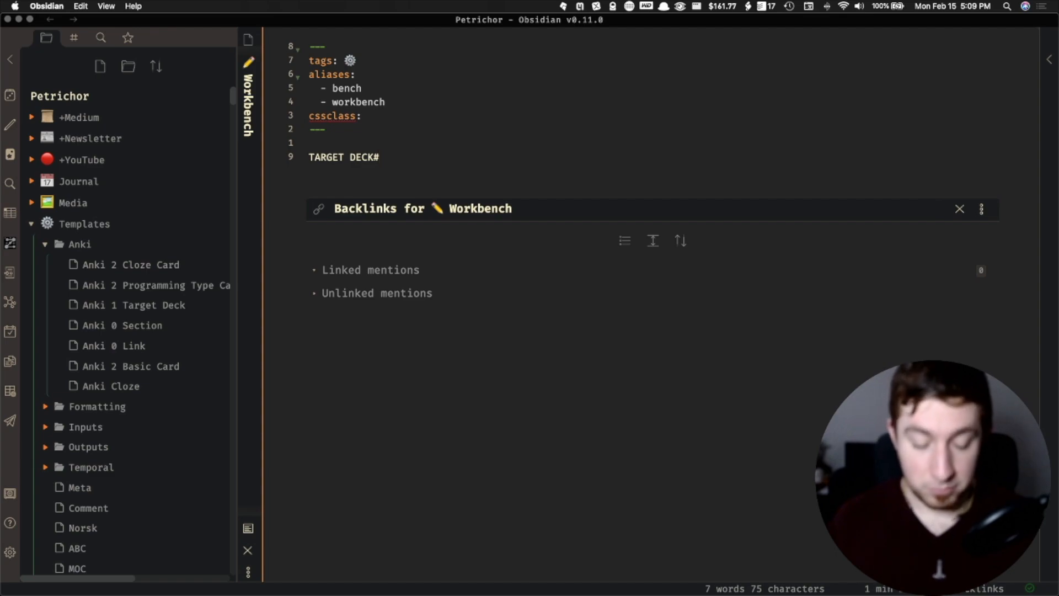
pyautogui.press('super+z')
# Set the note's FILE TAGS value to test_tag and add empty lines below it.
pyautogui.click(417, 168)
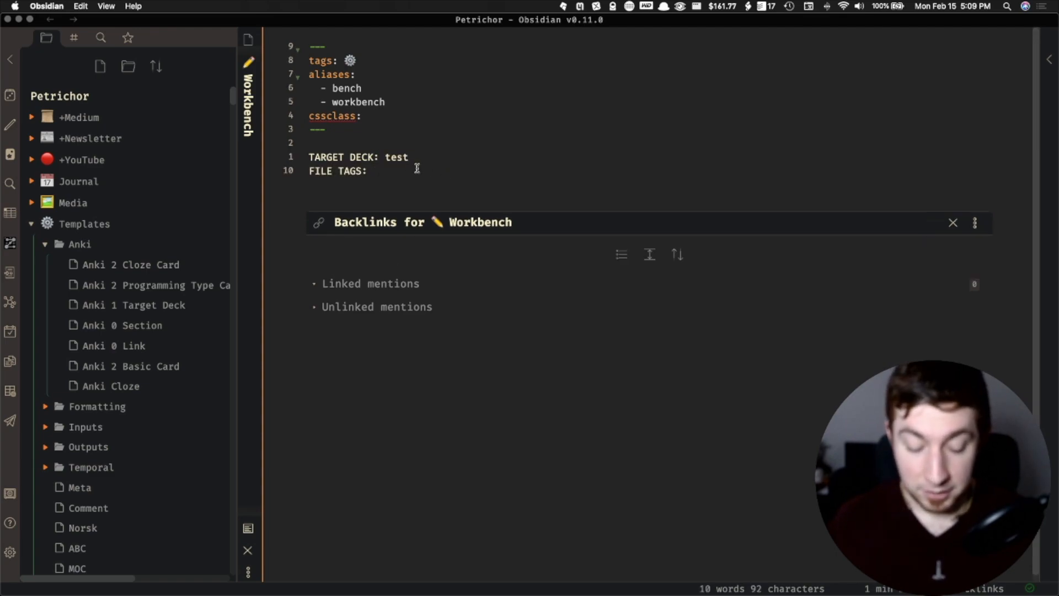
pyautogui.write('#')
pyautogui.press('BackSpace')
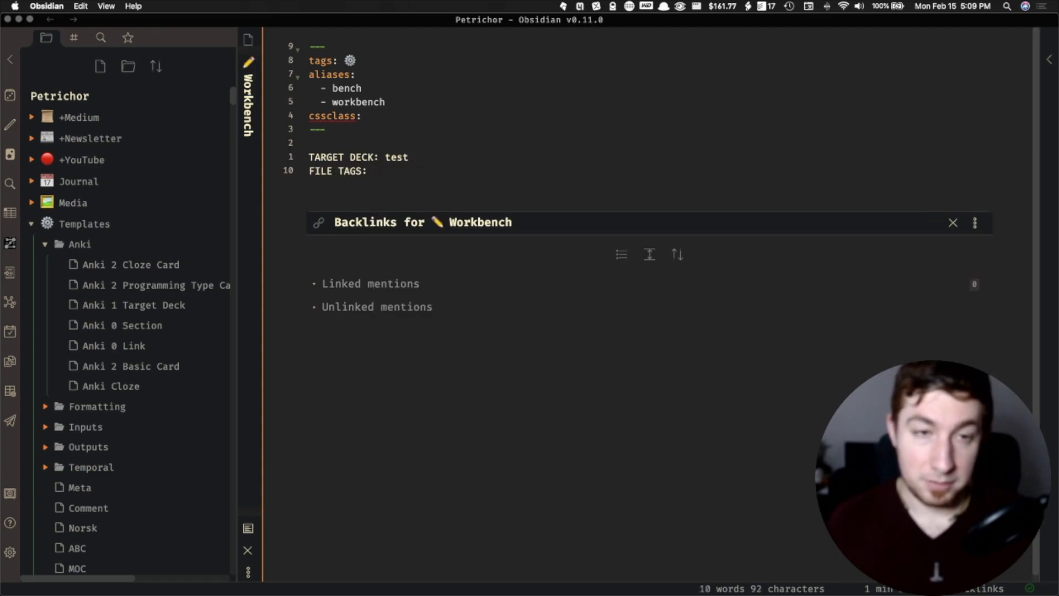
pyautogui.write('#')
pyautogui.press('BackSpace')
pyautogui.write('test')
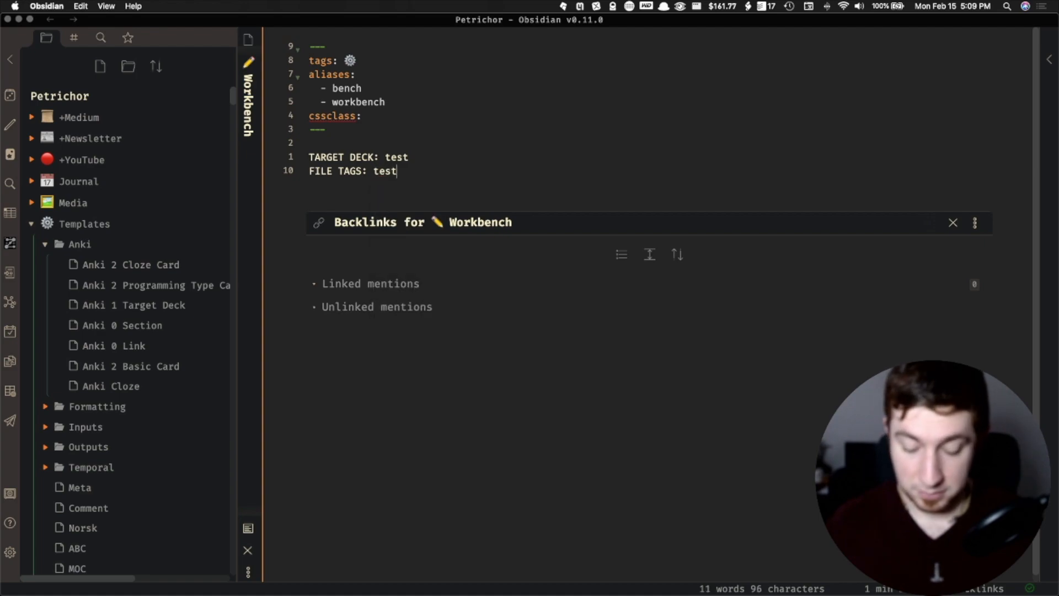
pyautogui.write('_tag')
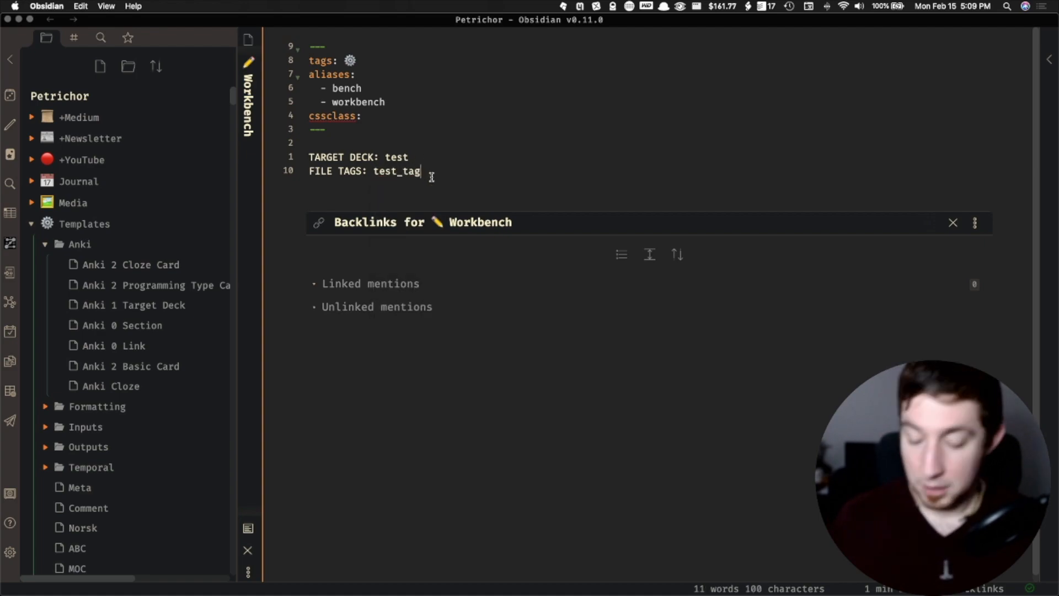
pyautogui.press('Return')
pyautogui.press('Return')
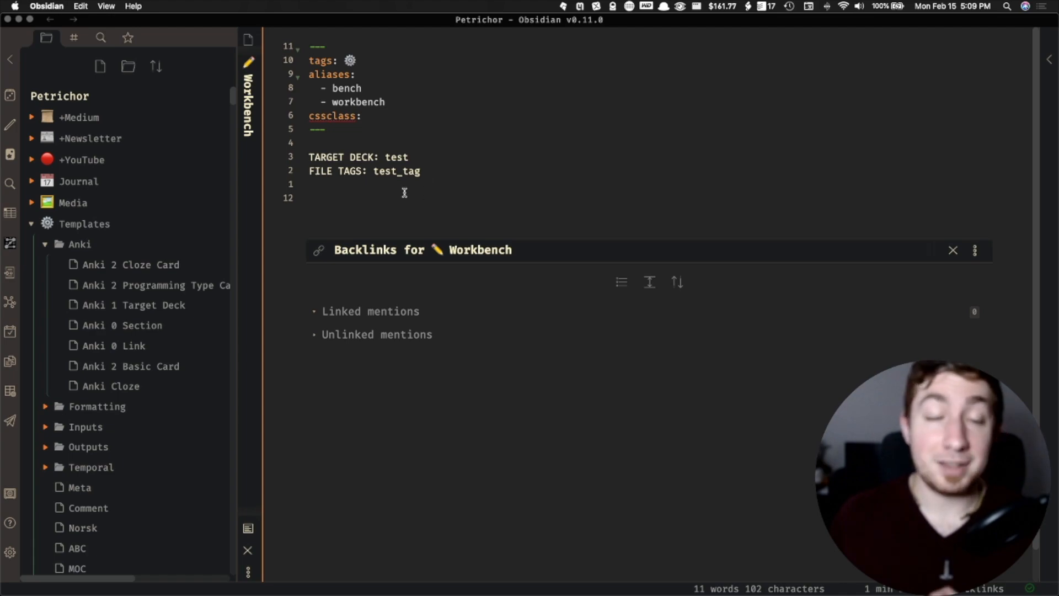
# Insert the Anki 2 Basic Card template on the empty line below the file tags.
pyautogui.press('super+t')
pyautogui.write('asnk')
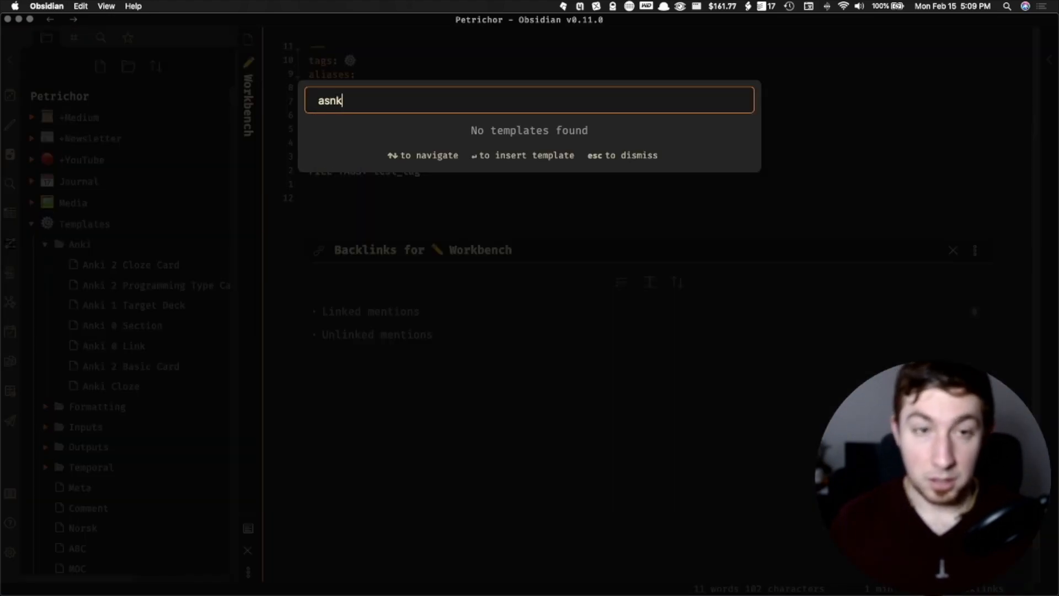
pyautogui.press('BackSpace')
pyautogui.press('BackSpace')
pyautogui.press('BackSpace')
pyautogui.write('nki 1')
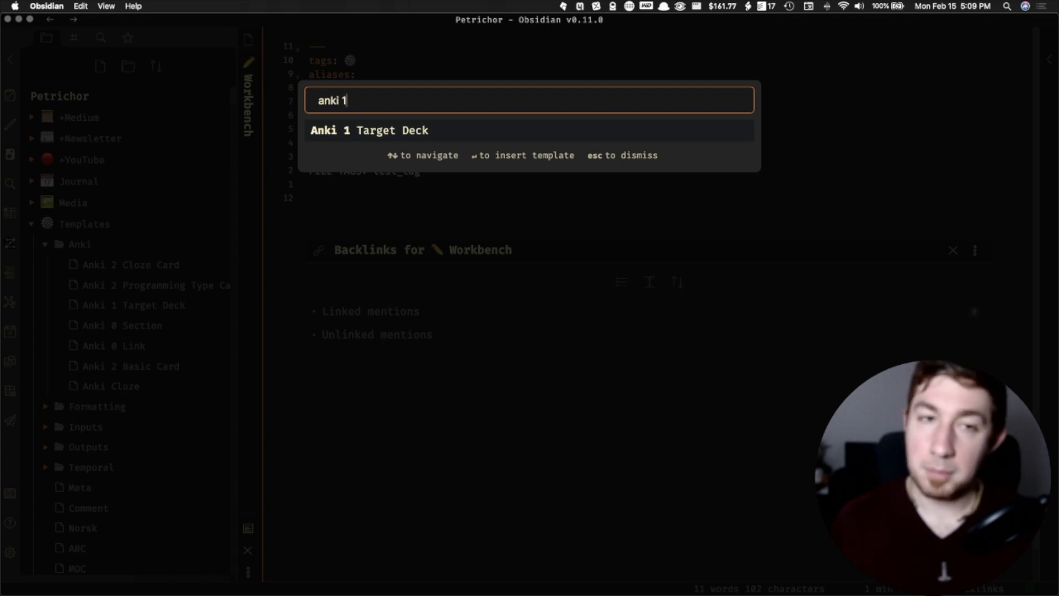
pyautogui.press('BackSpace')
pyautogui.write('2')
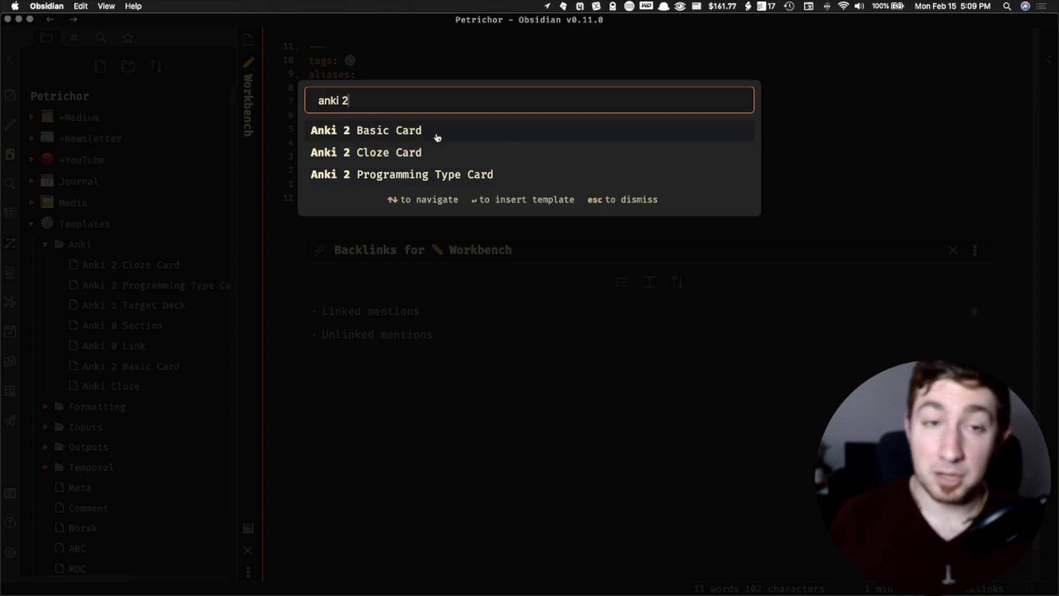
pyautogui.click(395, 131)
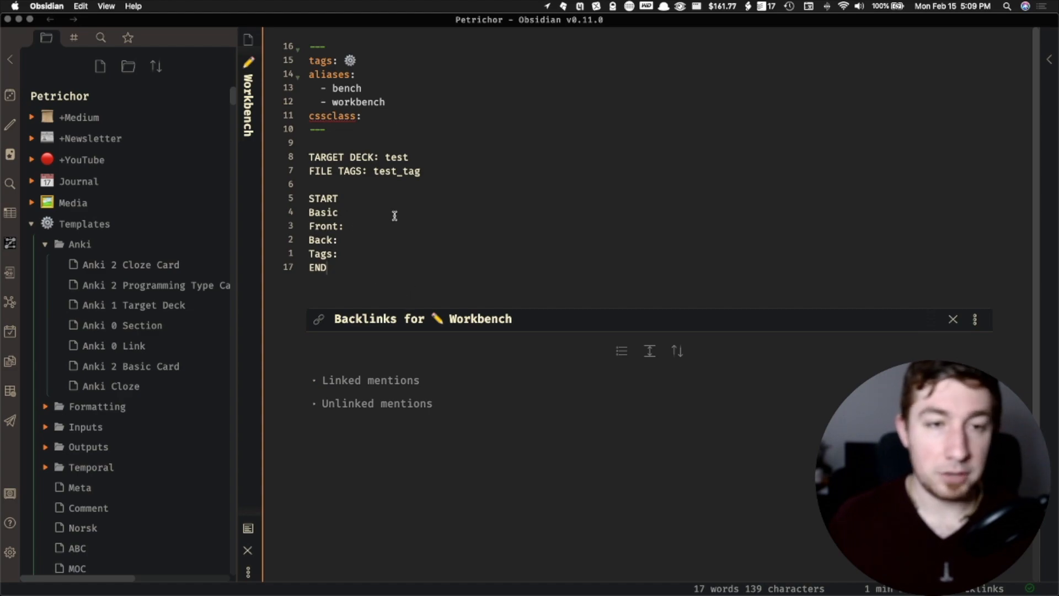
# Remove the Front: label from the Basic card block.
pyautogui.moveTo(380, 227); pyautogui.dragTo(307, 230)
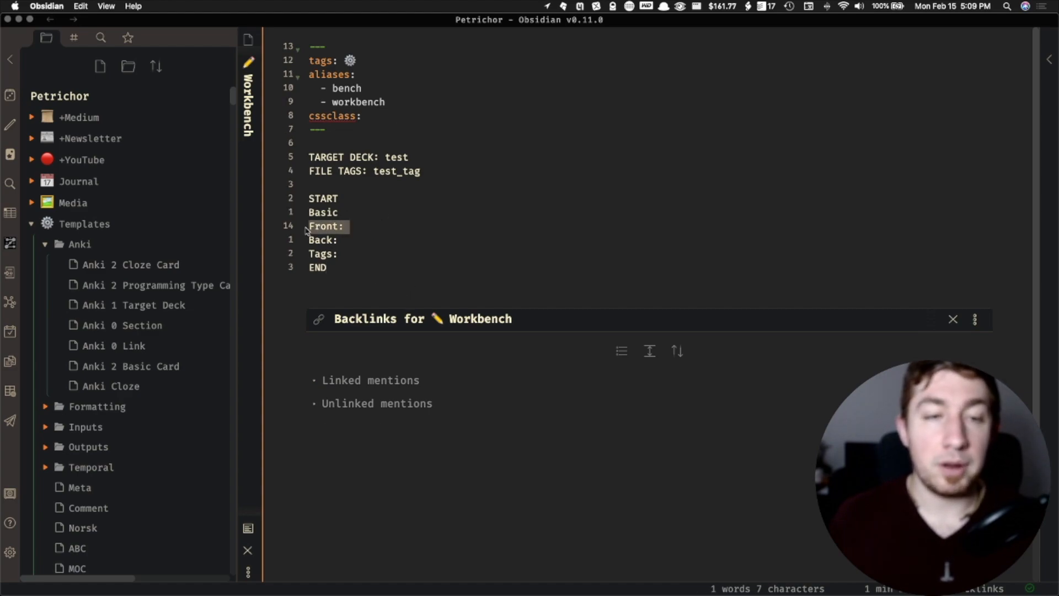
pyautogui.moveTo(395, 226); pyautogui.dragTo(299, 230)
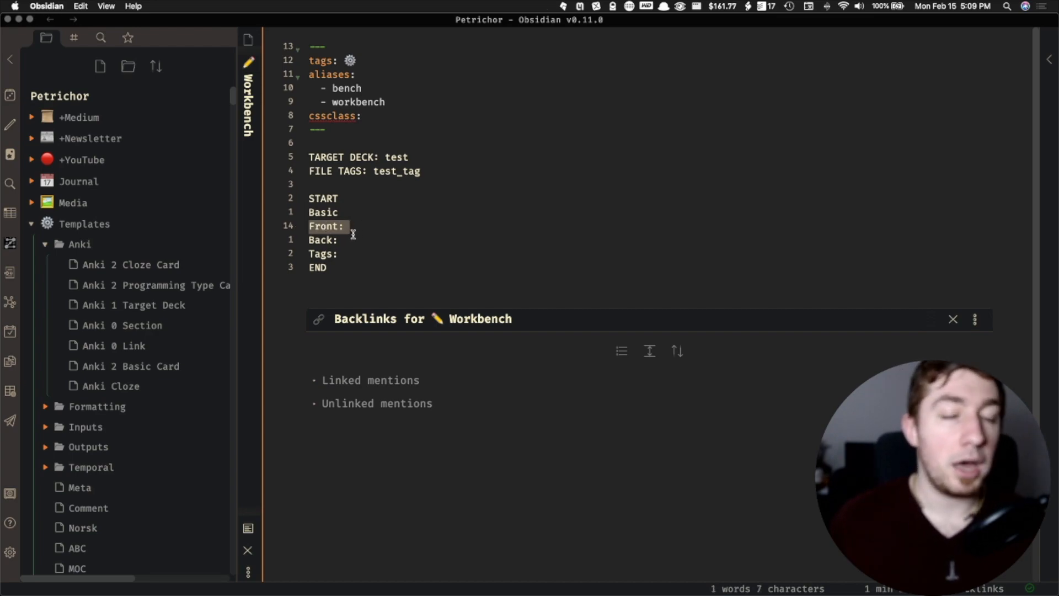
pyautogui.press('BackSpace')
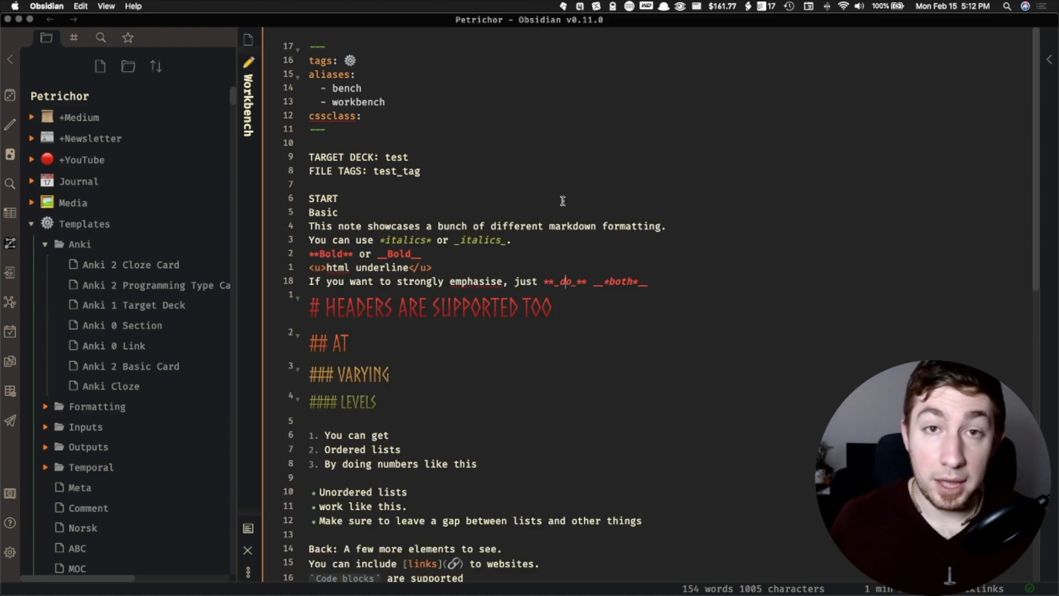
# Examine the sample card's markdown formatting, including emphasis, headers, lists, the website link, code blocks, table and formula.
pyautogui.scroll(-2, 484, 203)
pyautogui.scroll(-1, 484, 203)
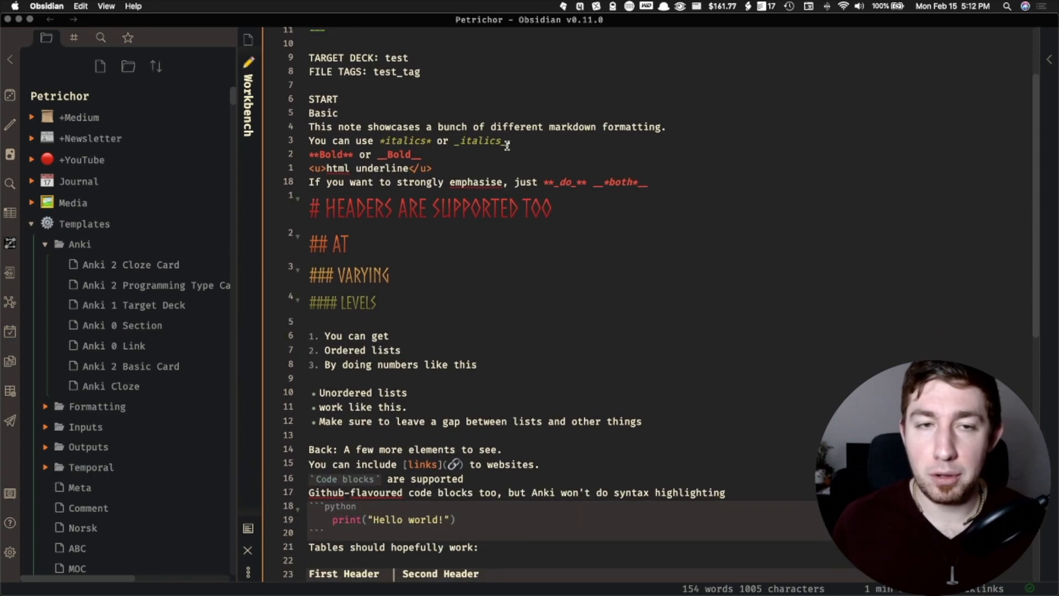
pyautogui.scroll(-1, 384, 113)
pyautogui.scroll(-2, 384, 113)
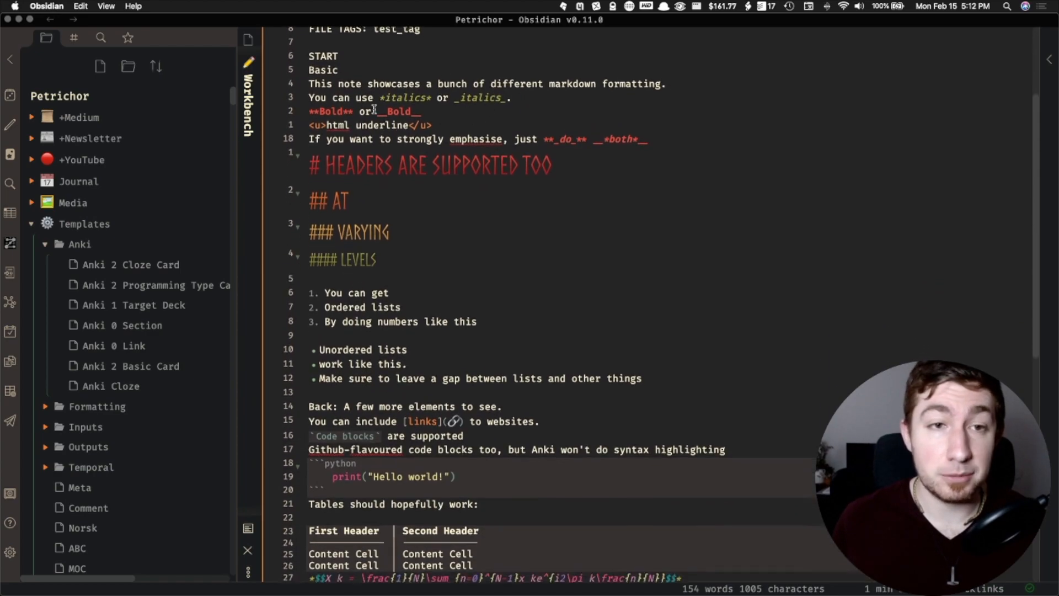
pyautogui.moveTo(444, 111); pyautogui.dragTo(386, 157)
pyautogui.scroll(-1, 388, 145)
pyautogui.scroll(-1, 614, 113)
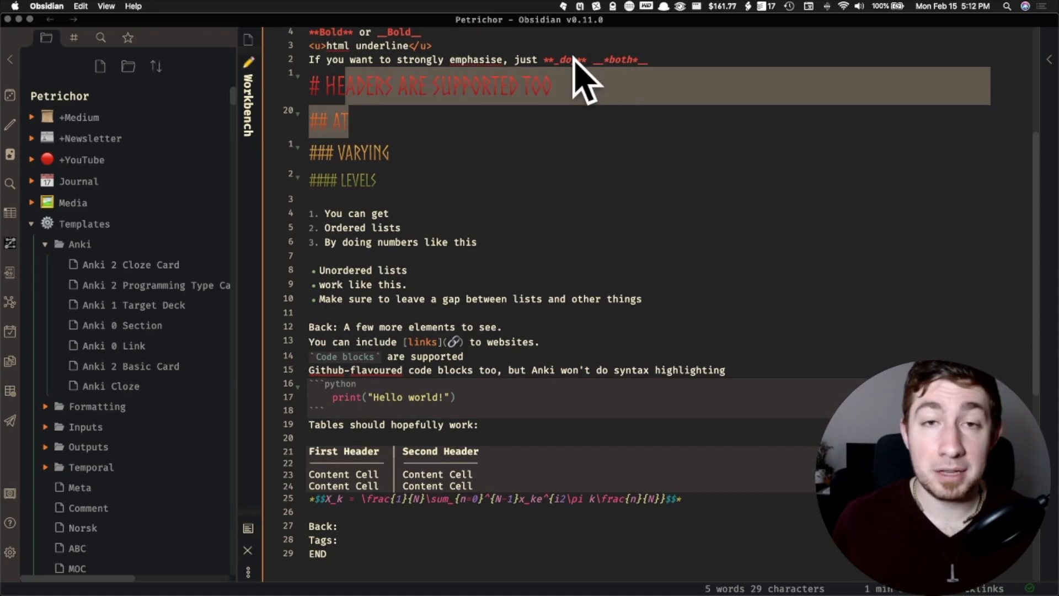
pyautogui.scroll(-3, 560, 102)
pyautogui.moveTo(319, 141); pyautogui.dragTo(386, 230)
pyautogui.scroll(-1, 352, 192)
pyautogui.click(436, 261)
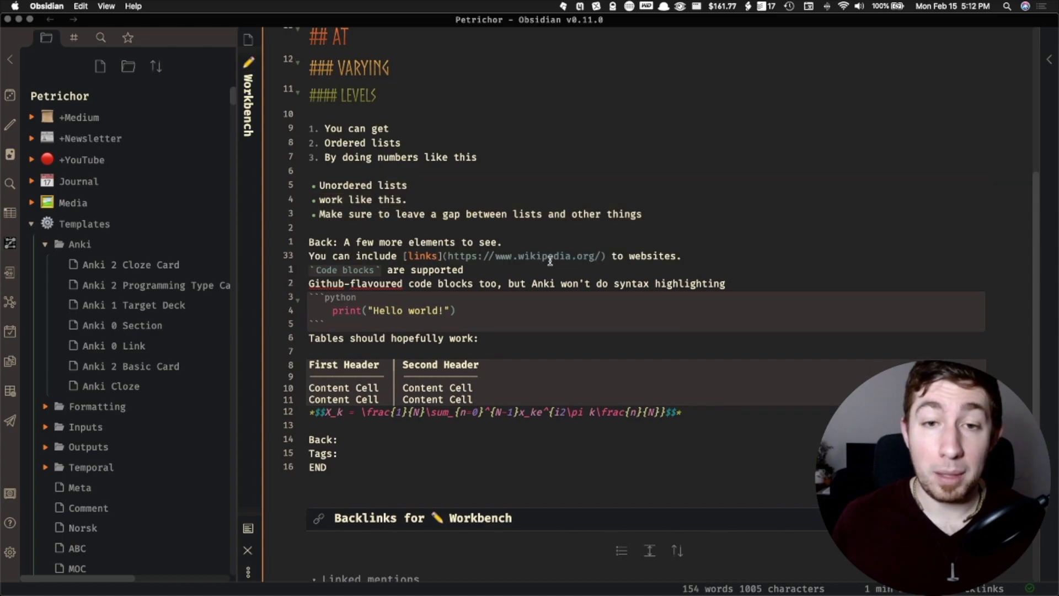
pyautogui.scroll(-1, 484, 267)
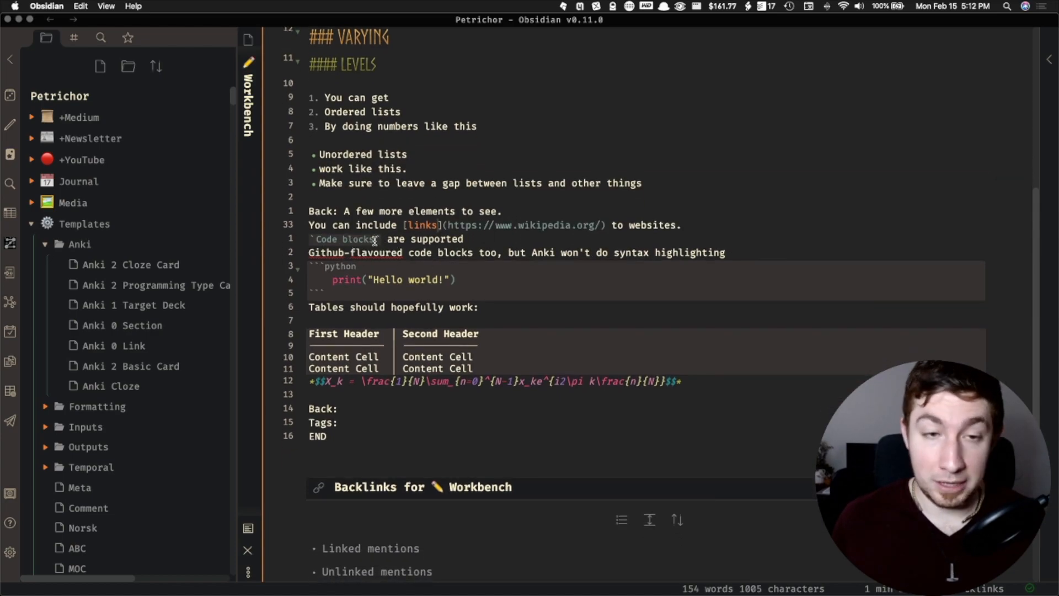
# Remove the empty line between the formula and the final Back: field of the Basic card.
pyautogui.moveTo(342, 290); pyautogui.dragTo(309, 270)
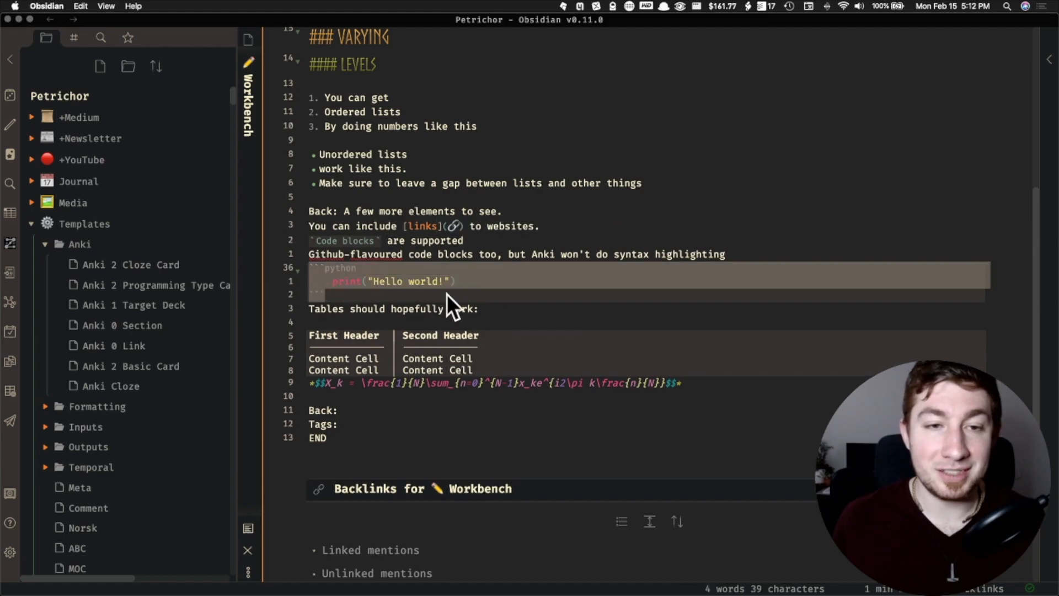
pyautogui.click(468, 291)
pyautogui.scroll(-2, 474, 373)
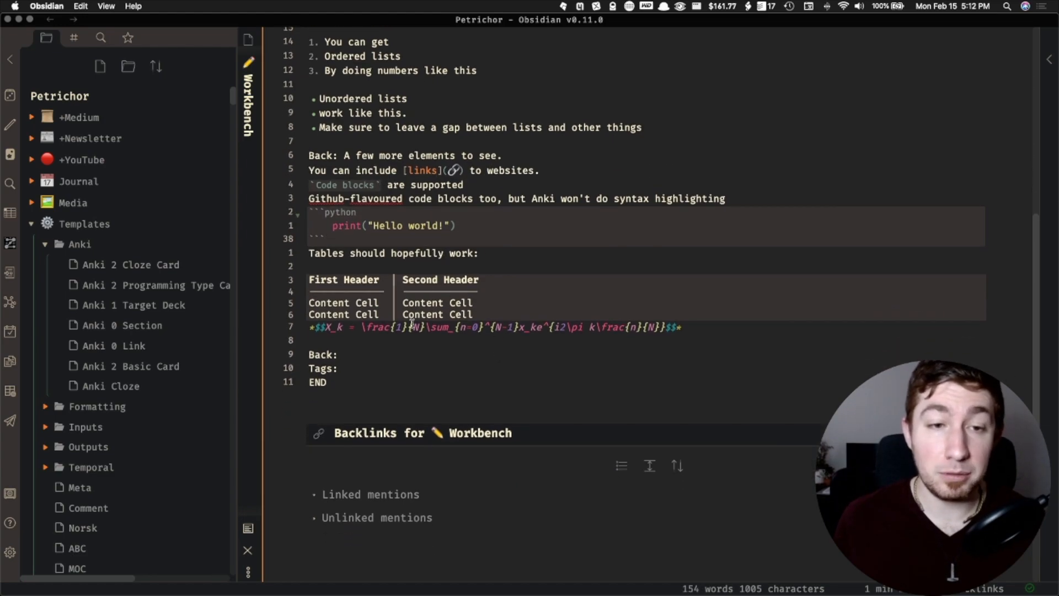
pyautogui.click(703, 328)
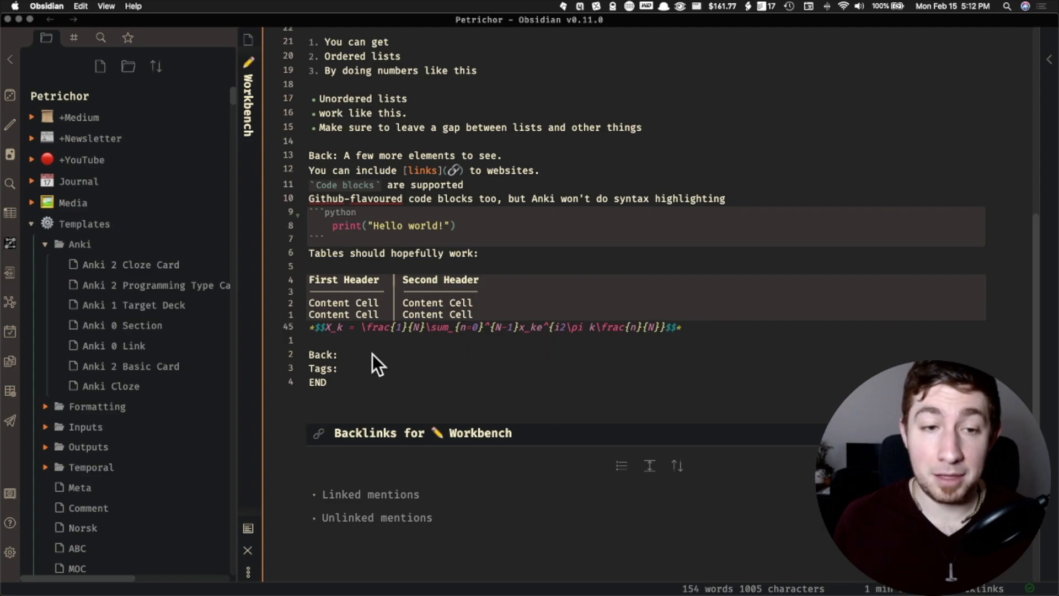
pyautogui.click(353, 342)
pyautogui.press('BackSpace')
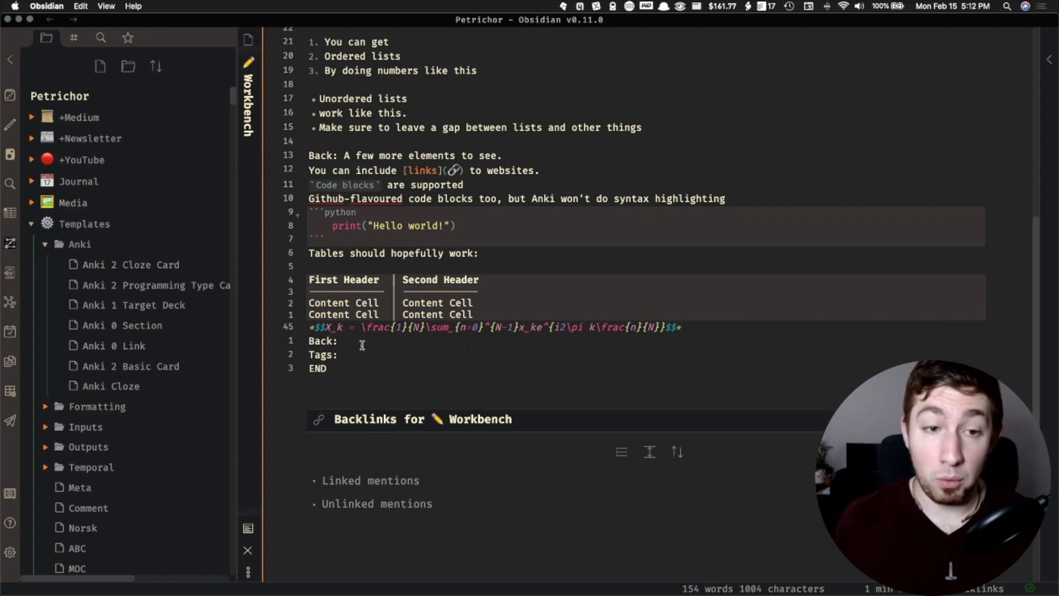
# Set the card's Tags field to this_was_a_test and fill the final Back: field with answer.
pyautogui.click(359, 353)
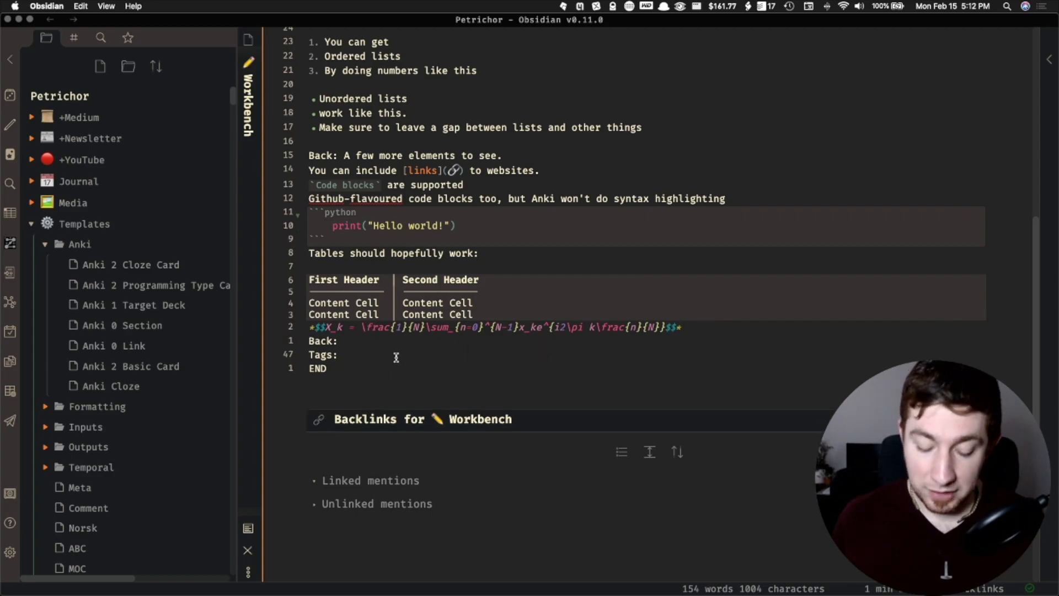
pyautogui.write('this')
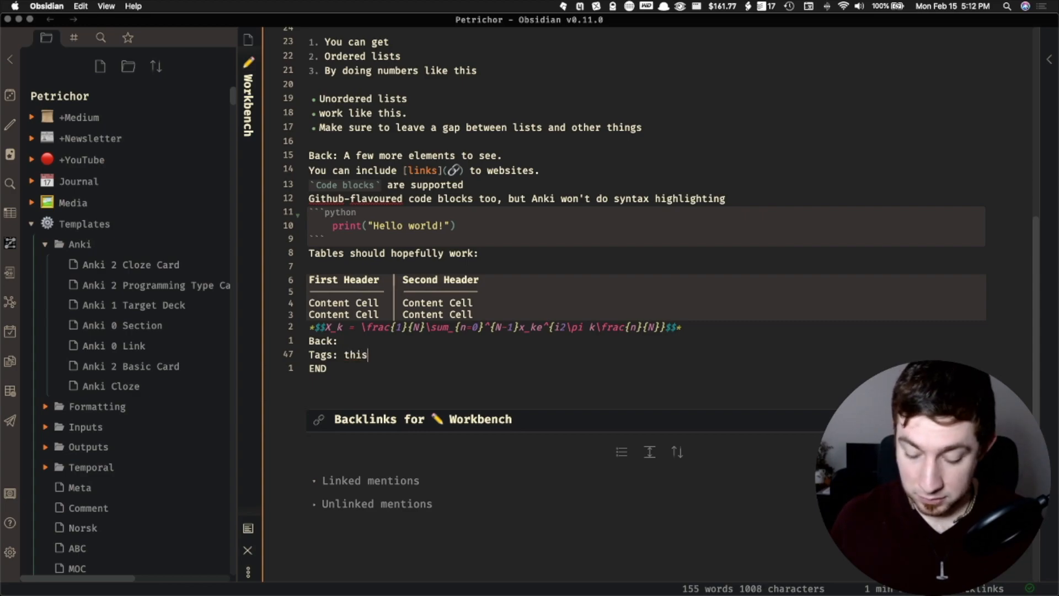
pyautogui.write('_was_a_test')
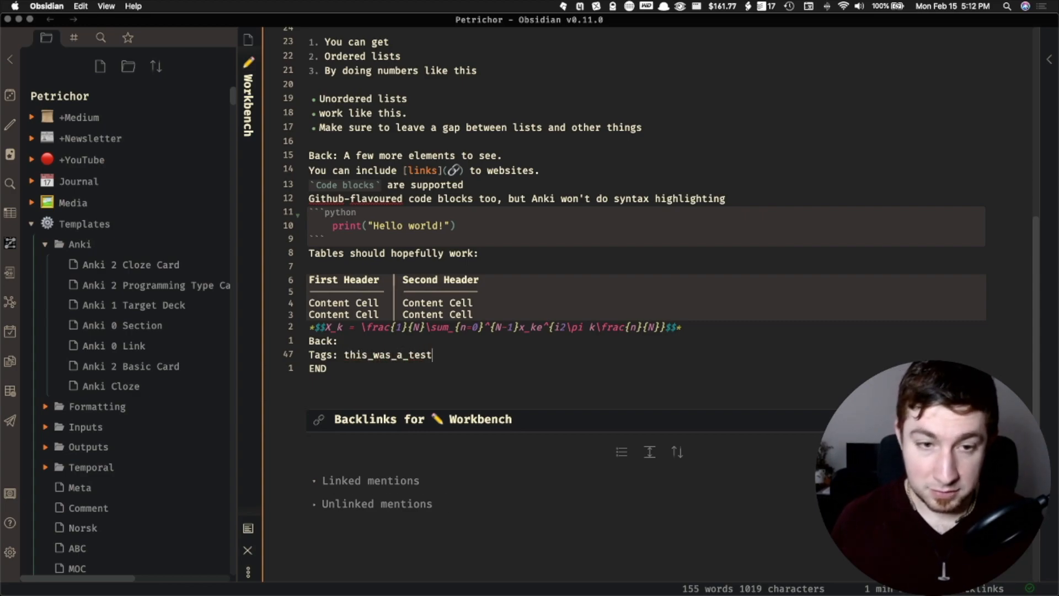
pyautogui.click(364, 341)
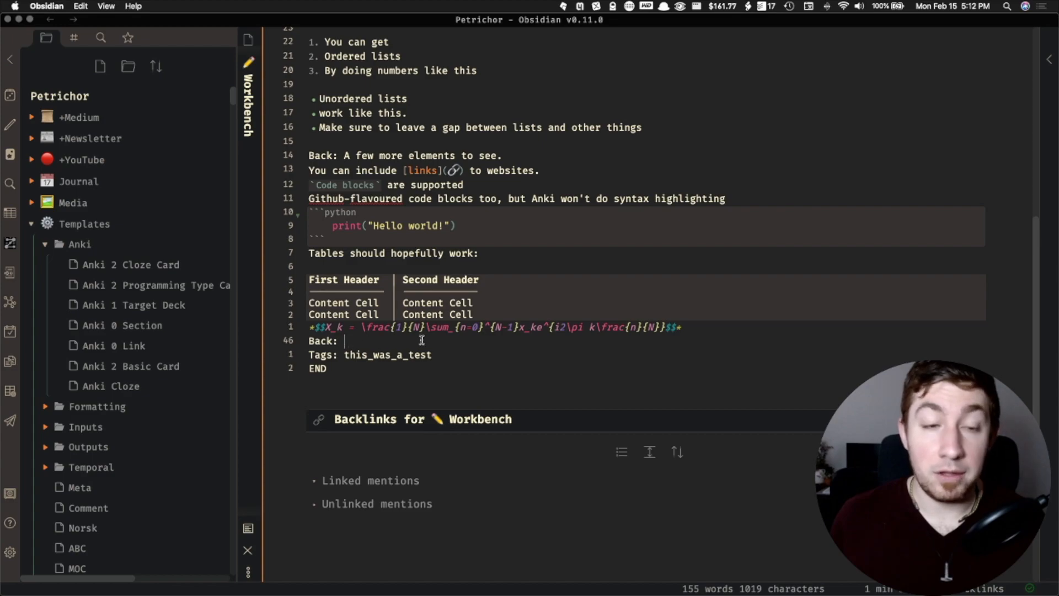
pyautogui.write('answer')
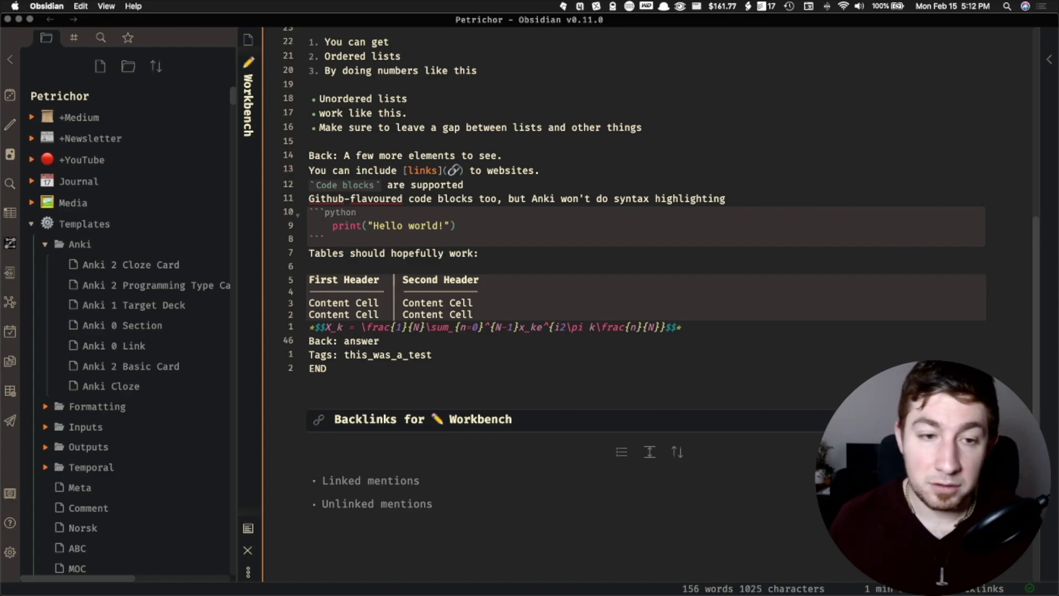
pyautogui.click(361, 369)
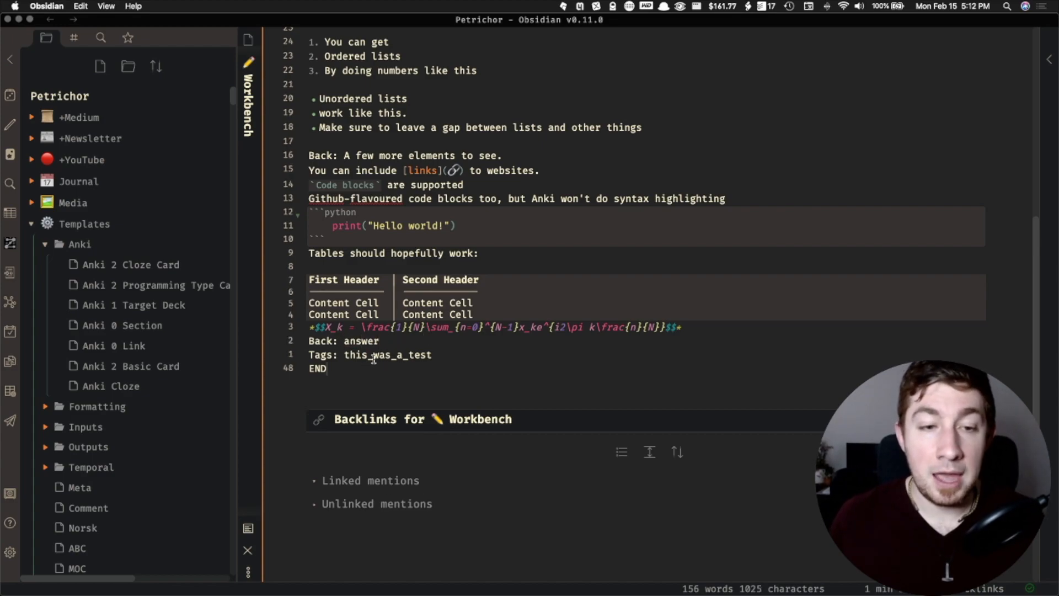
# Scan the vault with Obsidian_to_Anki to send the note's Basic card to the test target deck.
pyautogui.scroll(10, 402, 253)
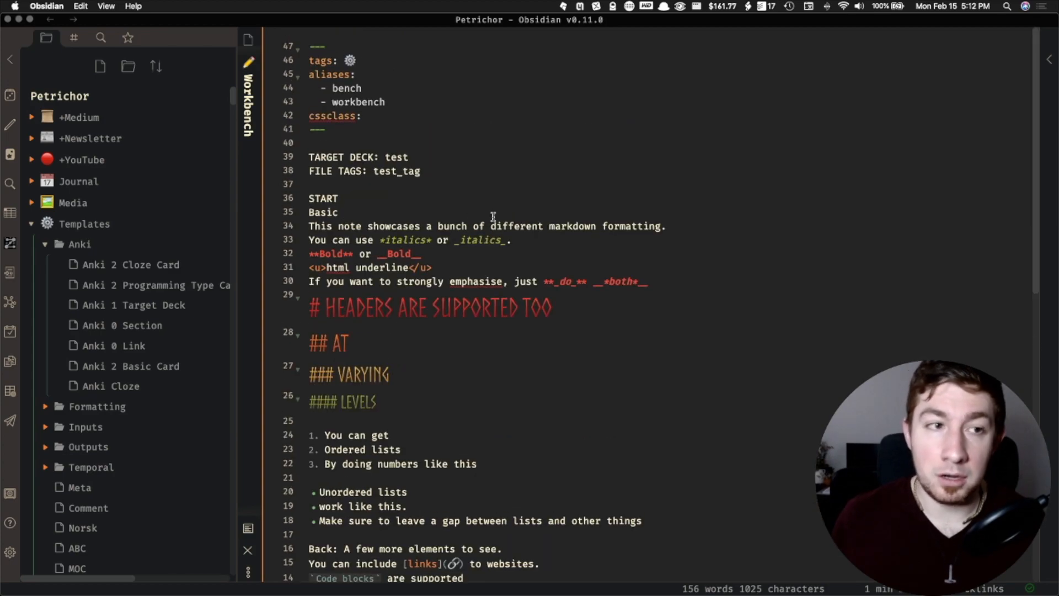
pyautogui.click(406, 157)
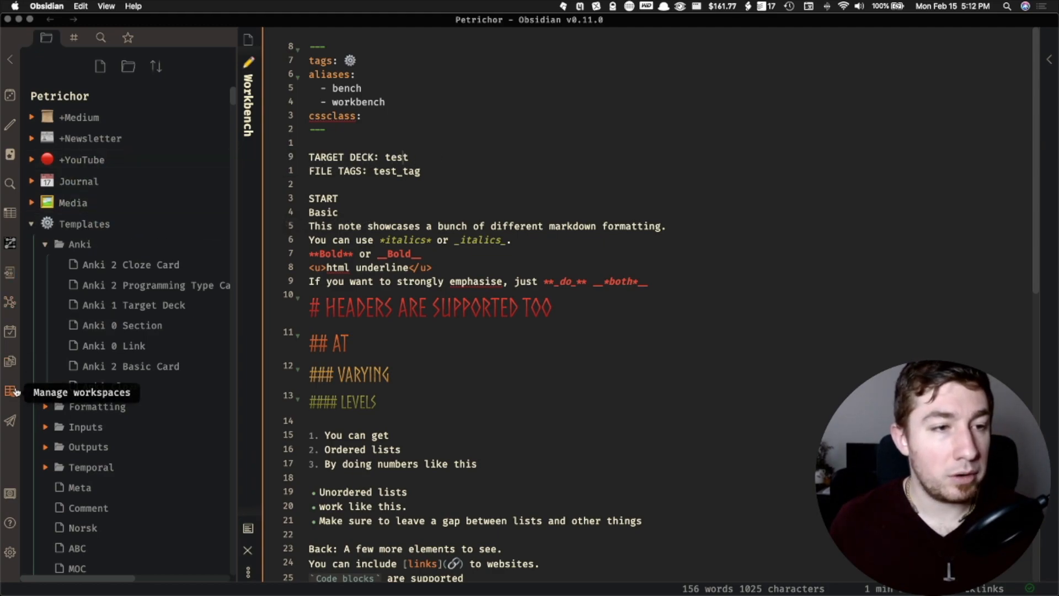
pyautogui.click(10, 155)
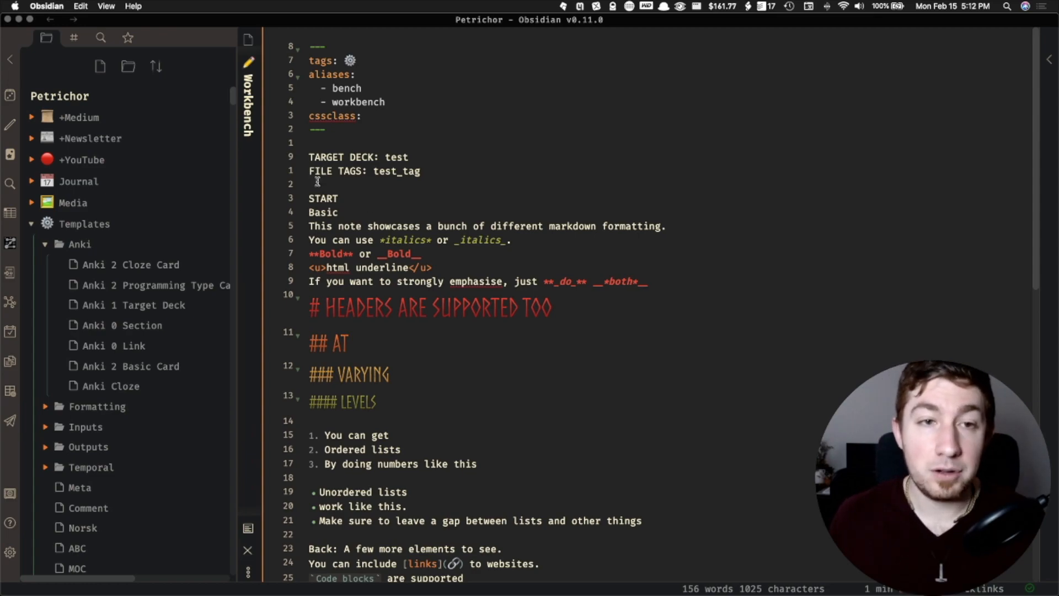
# Examine the note's START and TARGET DECK keywords and the ID comment above the card's END line.
pyautogui.doubleClick(324, 198)
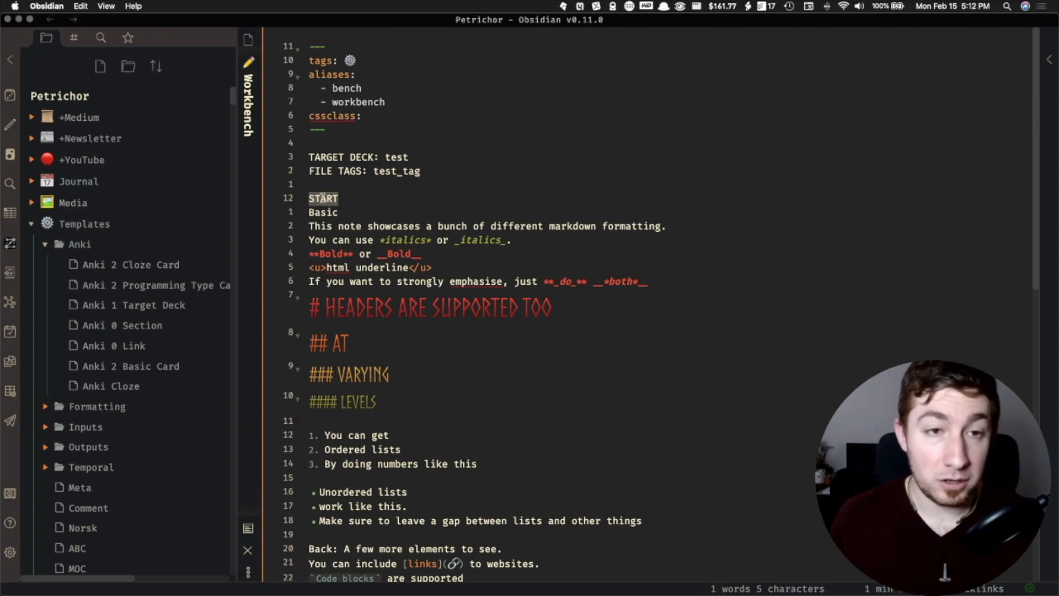
pyautogui.doubleClick(326, 157)
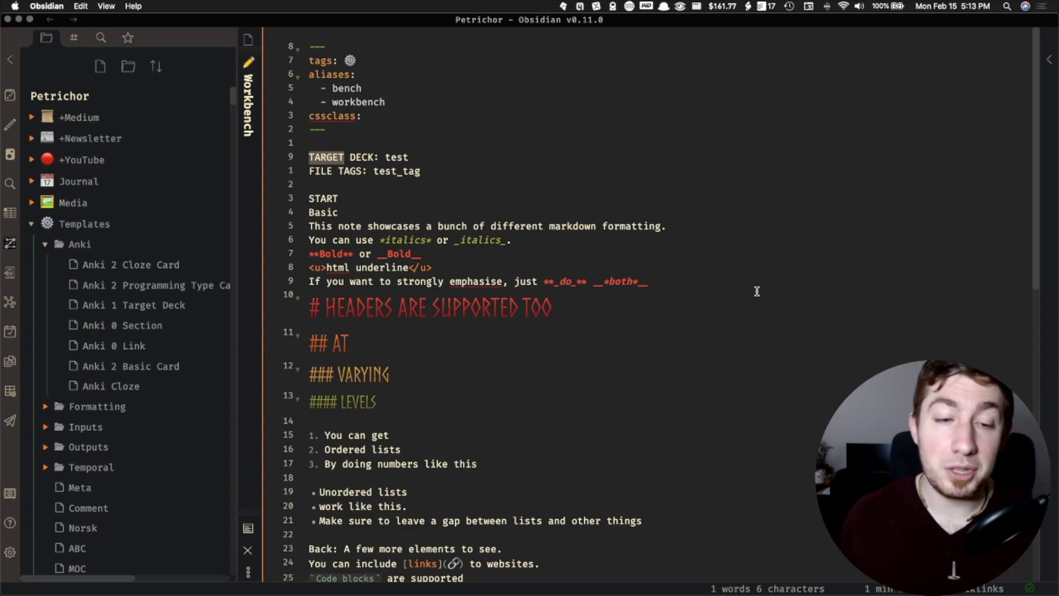
pyautogui.scroll(-10, 671, 275)
pyautogui.scroll(-3, 517, 291)
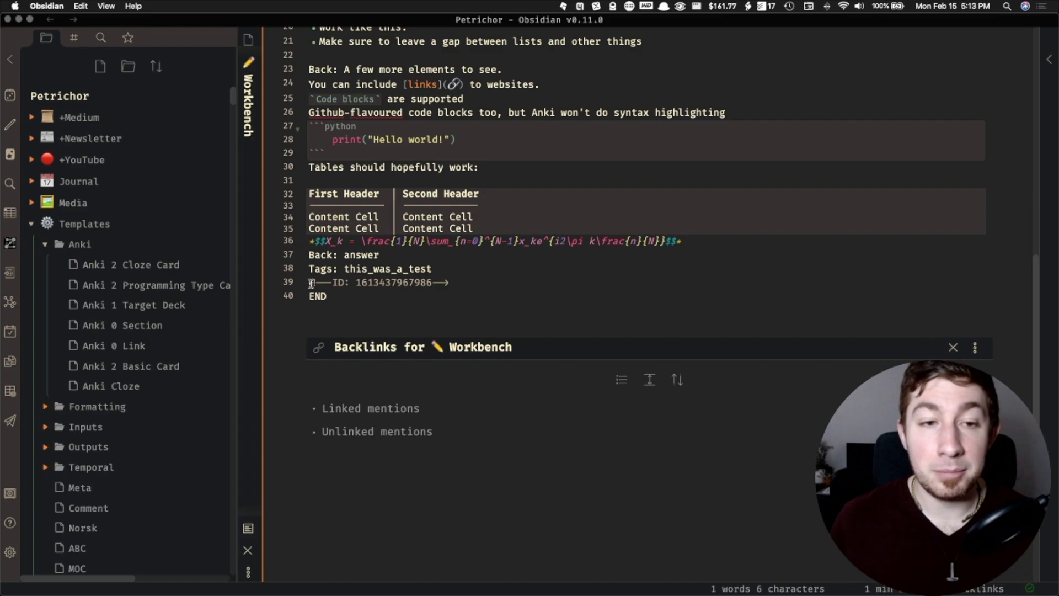
pyautogui.moveTo(309, 283); pyautogui.dragTo(455, 285)
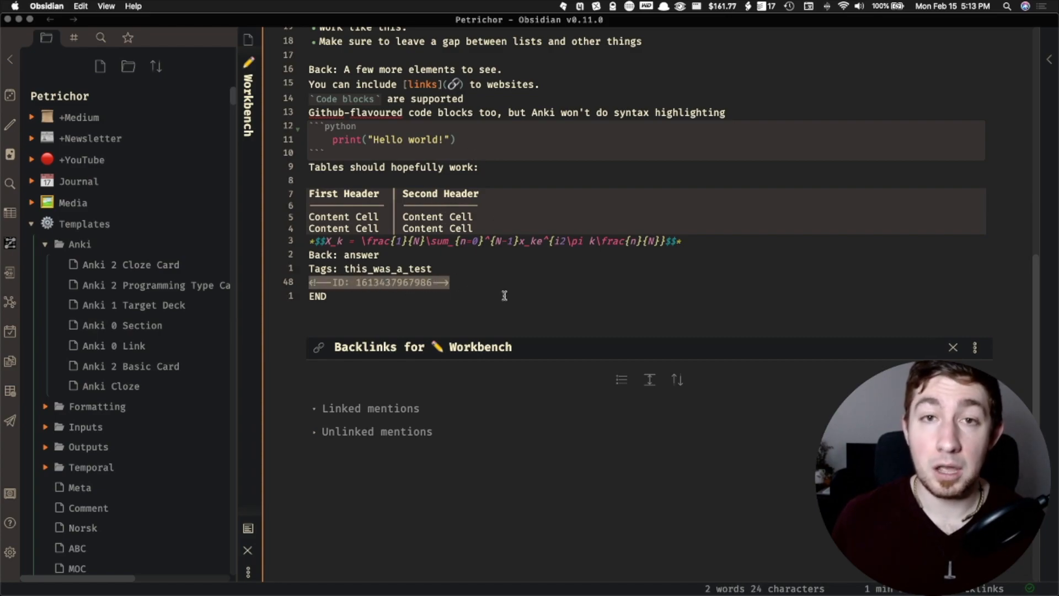
# Switch to Anki, start studying the test deck, and look at the card's front side with its markdown formatting.
pyautogui.click(469, 282)
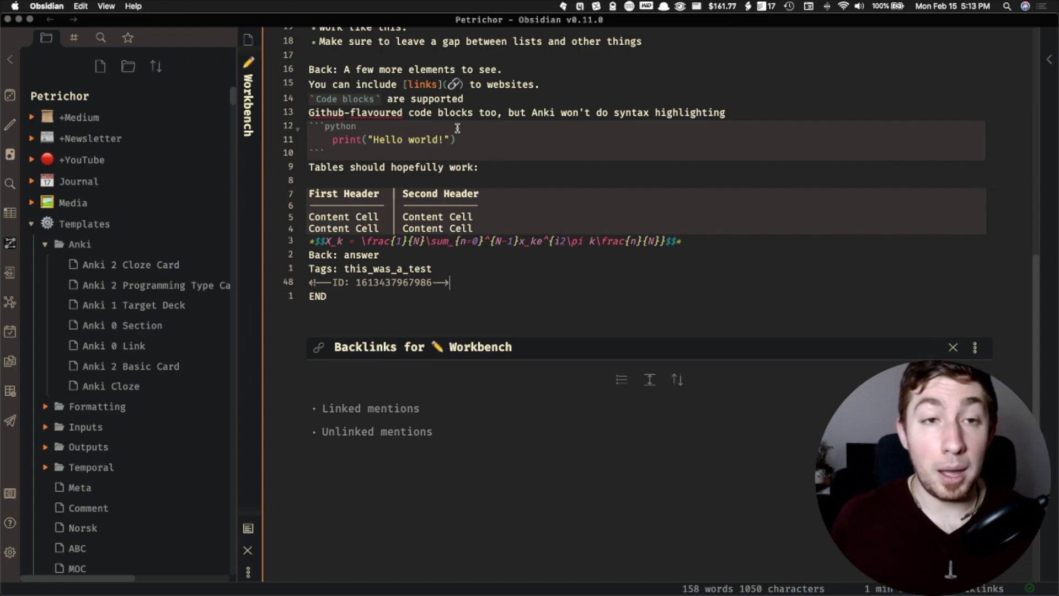
pyautogui.hotkey('ctrl', 'Up')
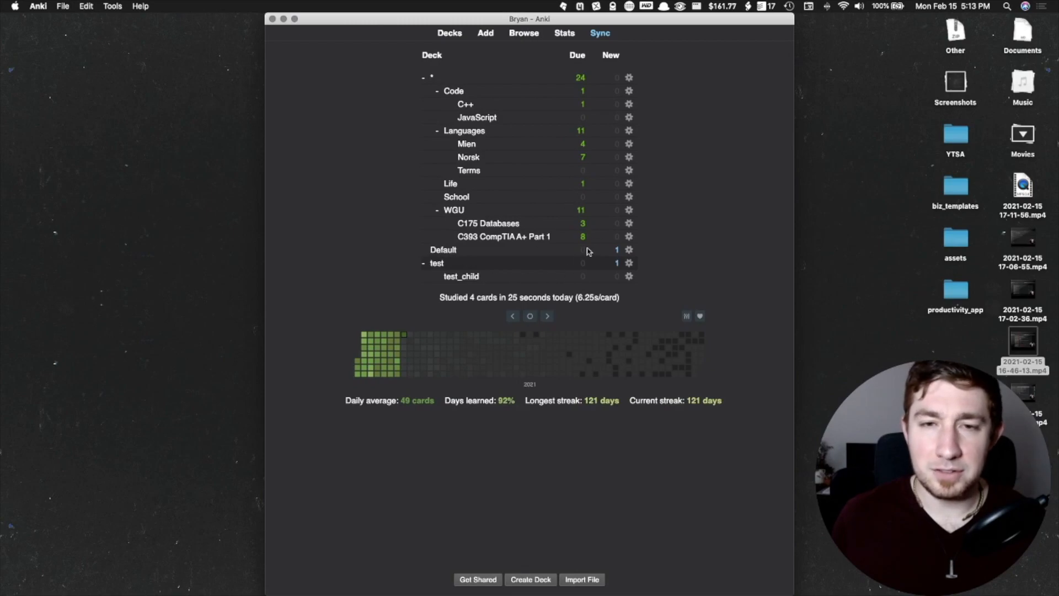
pyautogui.click(437, 263)
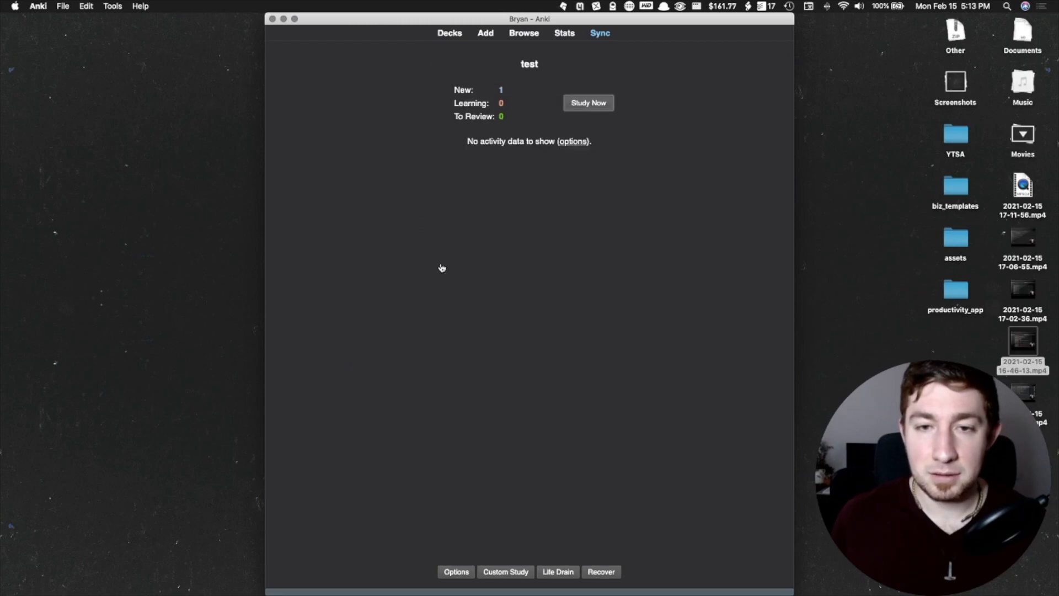
pyautogui.click(587, 107)
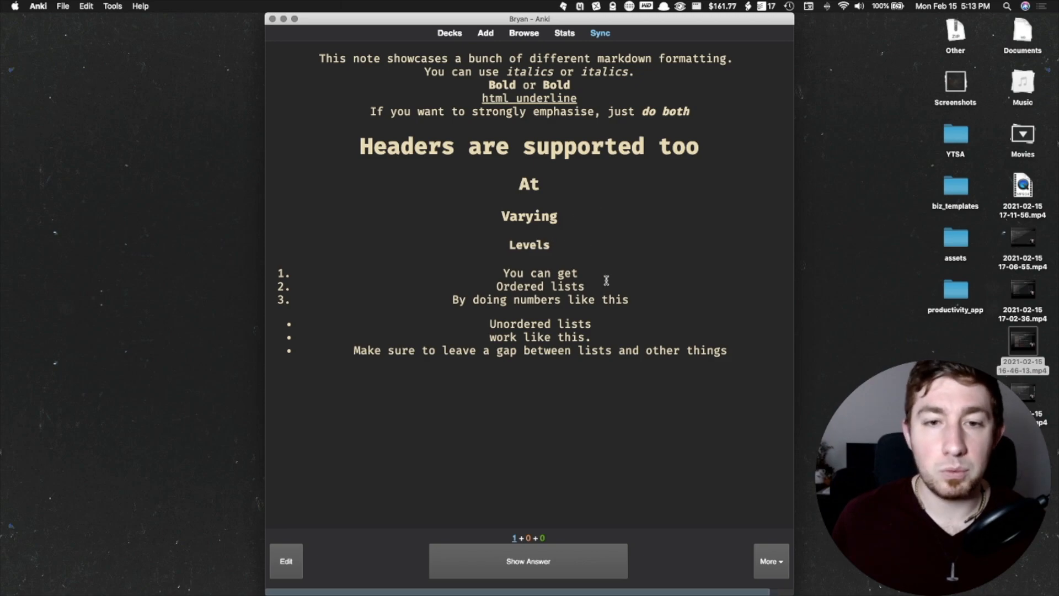
pyautogui.moveTo(320, 59); pyautogui.dragTo(557, 51)
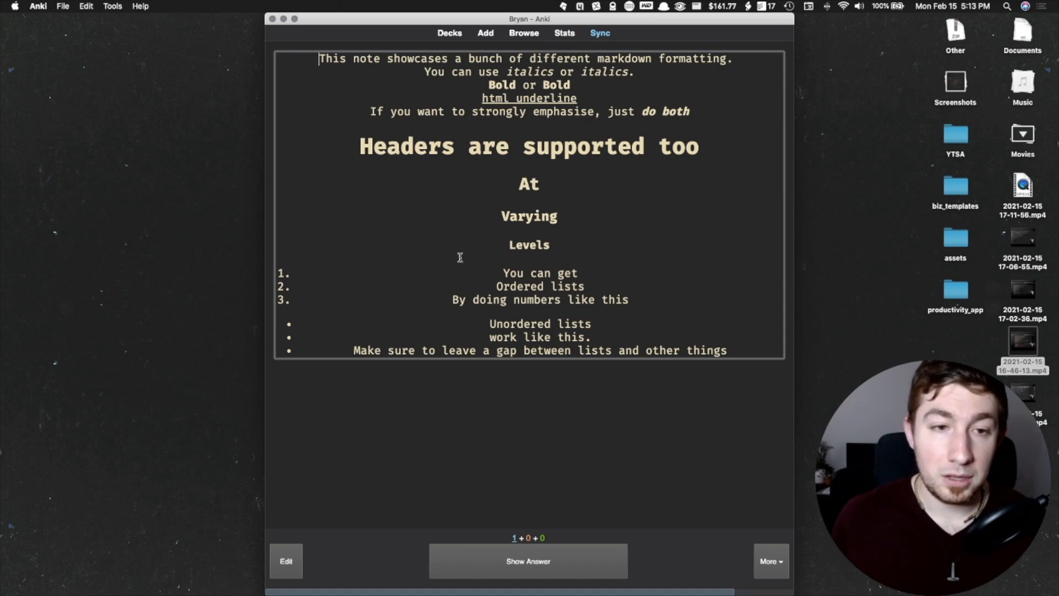
# In Obsidian's Workbench note, delete the line "Back: A few more elements to see." and the extra blank line below the unordered list.
pyautogui.press('super+Tab')
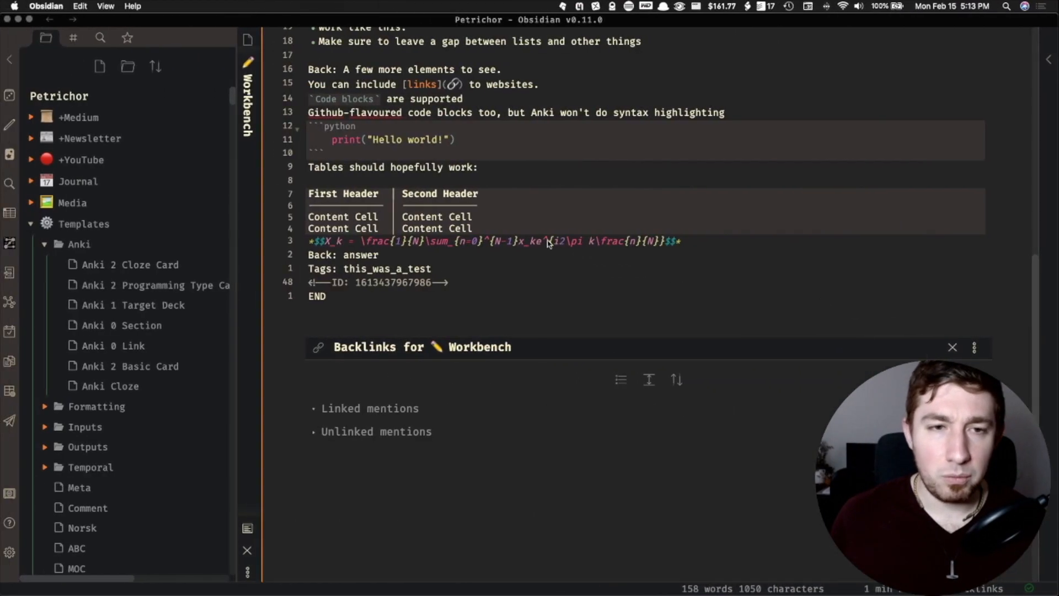
pyautogui.scroll(1, 399, 368)
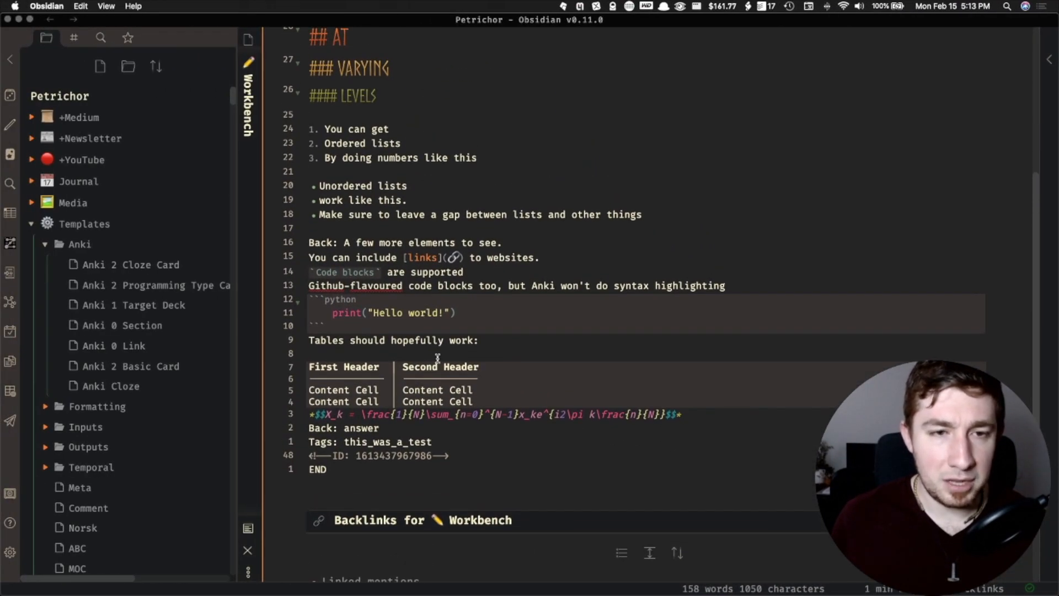
pyautogui.scroll(2, 422, 257)
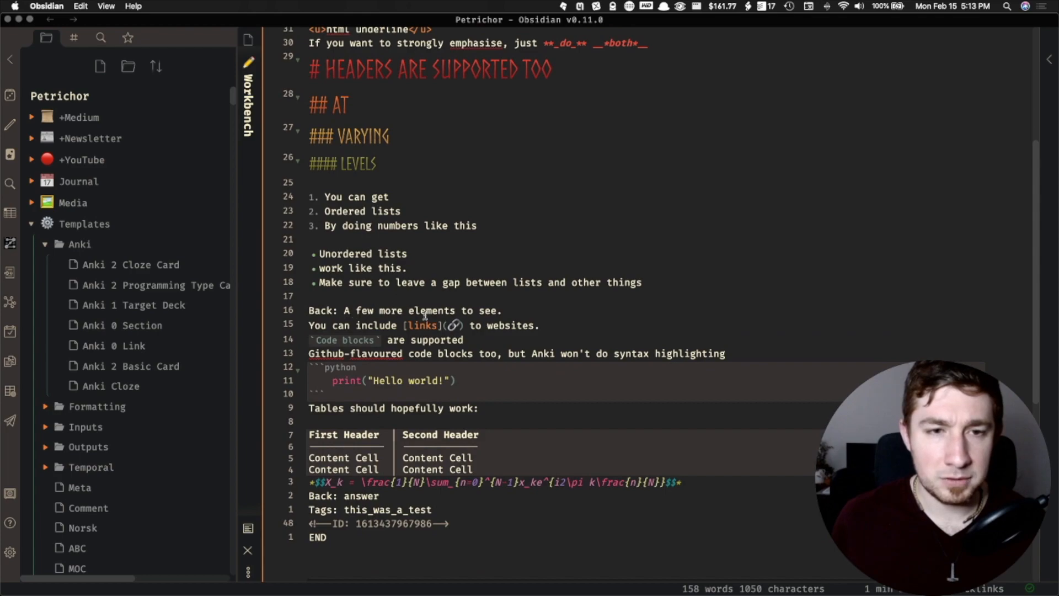
pyautogui.moveTo(342, 311); pyautogui.dragTo(305, 311)
pyautogui.moveTo(569, 309); pyautogui.dragTo(299, 310)
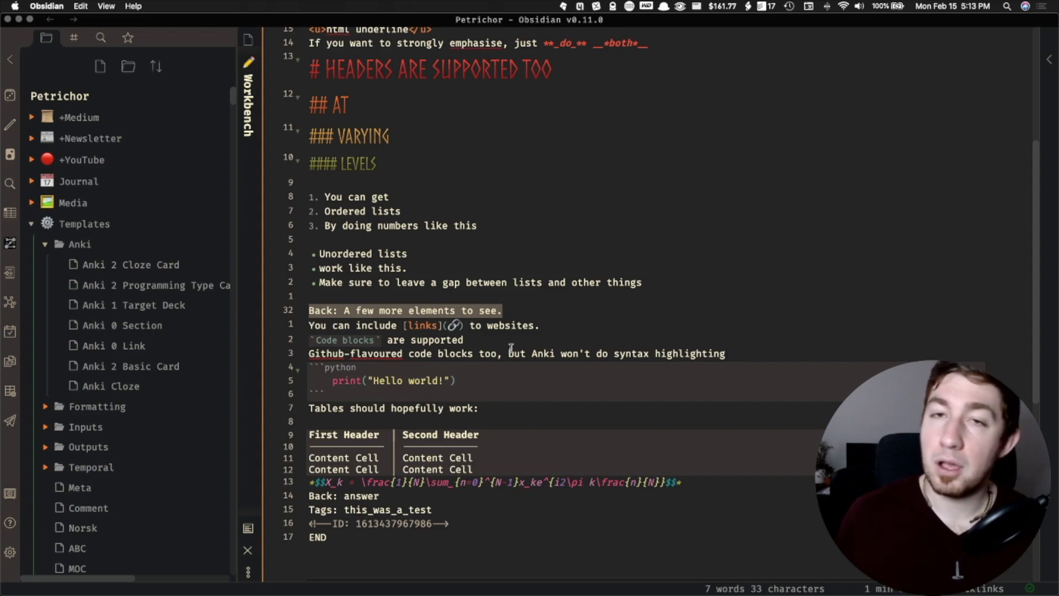
pyautogui.press('BackSpace')
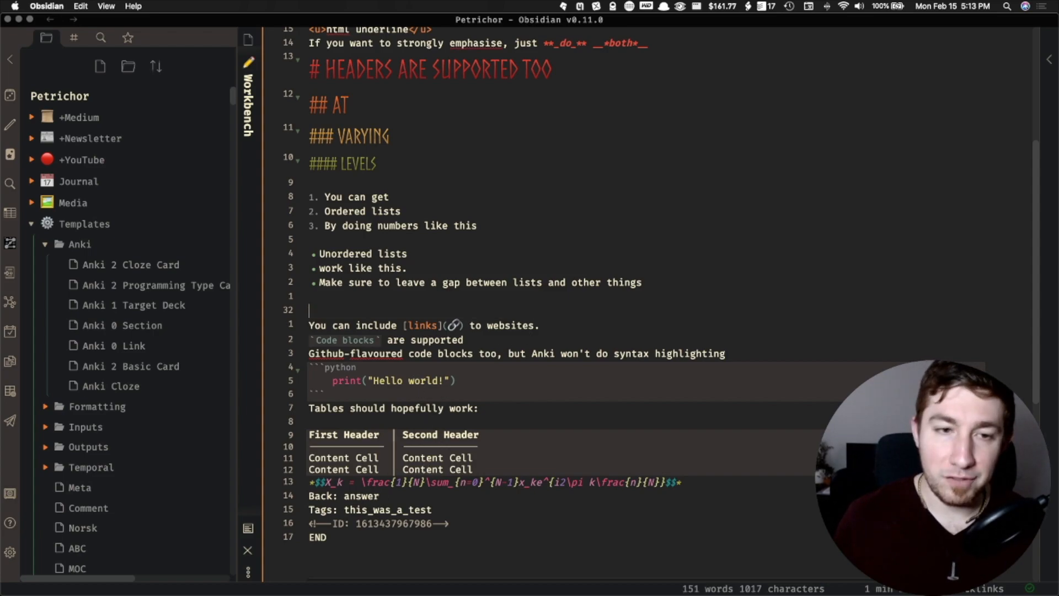
pyautogui.press('BackSpace')
pyautogui.press('BackSpace')
pyautogui.press('Return')
pyautogui.press('Return')
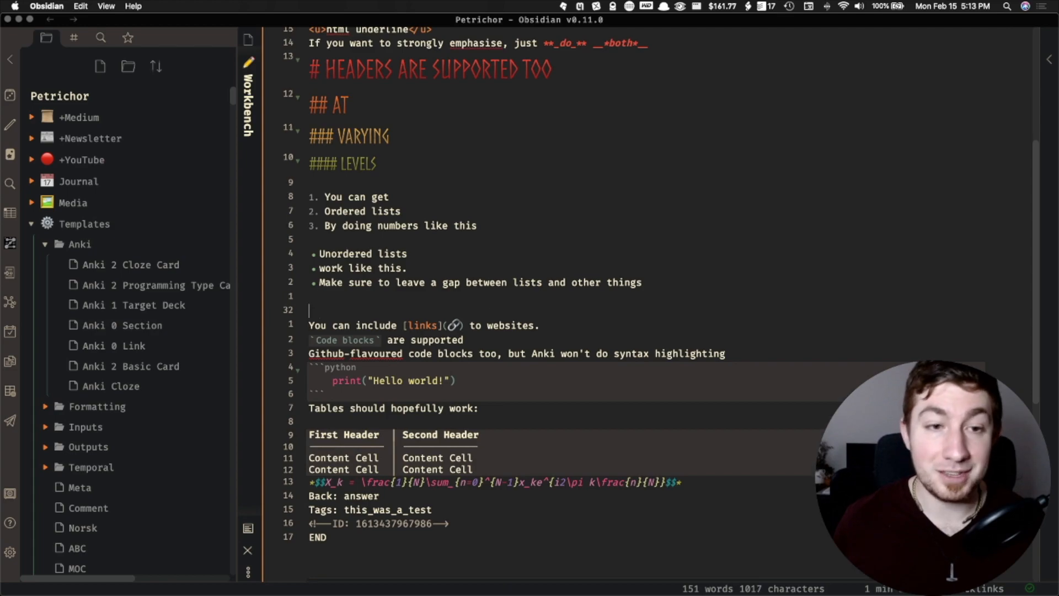
pyautogui.press('BackSpace')
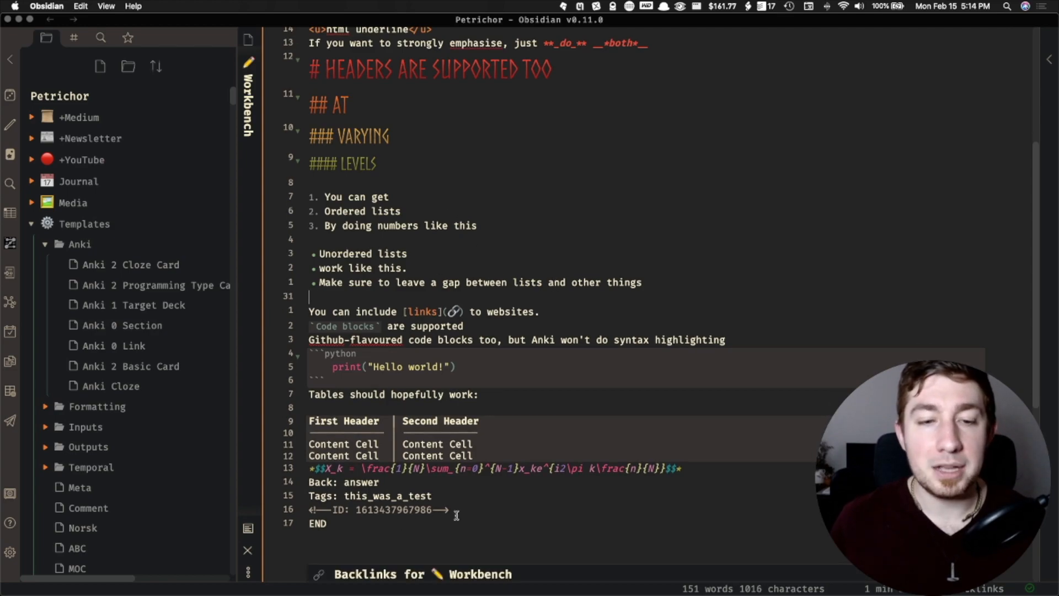
# Return Anki to its deck list, and from Obsidian sync the edited note to Anki.
pyautogui.press('super+Tab')
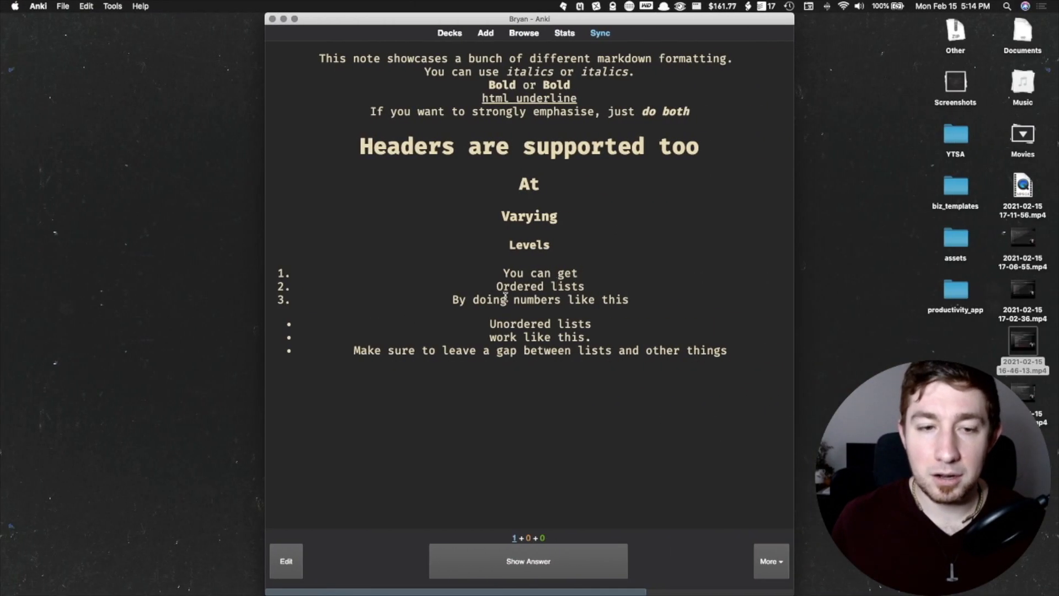
pyautogui.click(450, 33)
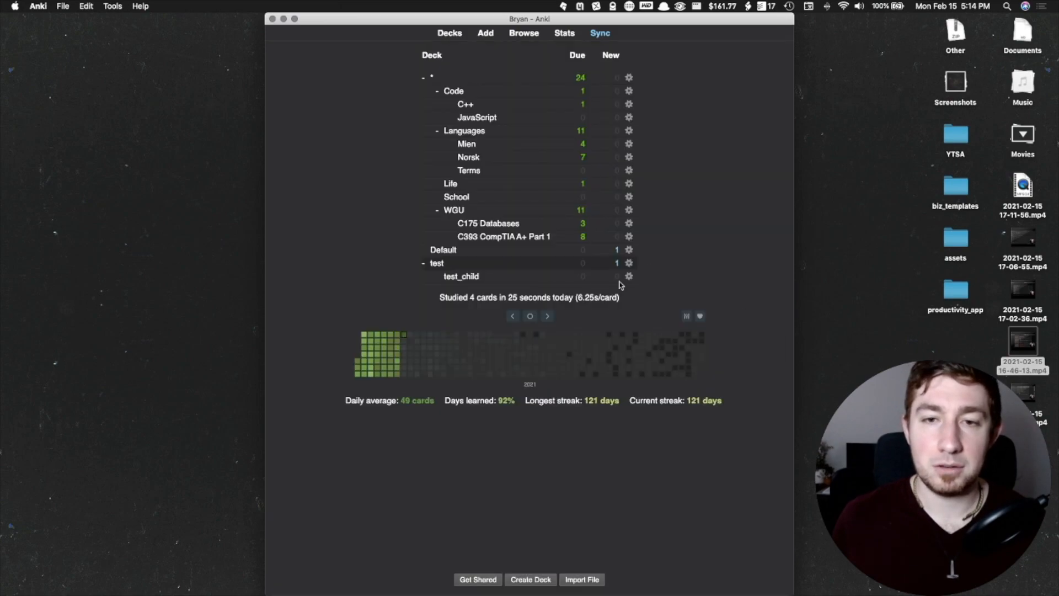
pyautogui.press('super+Tab')
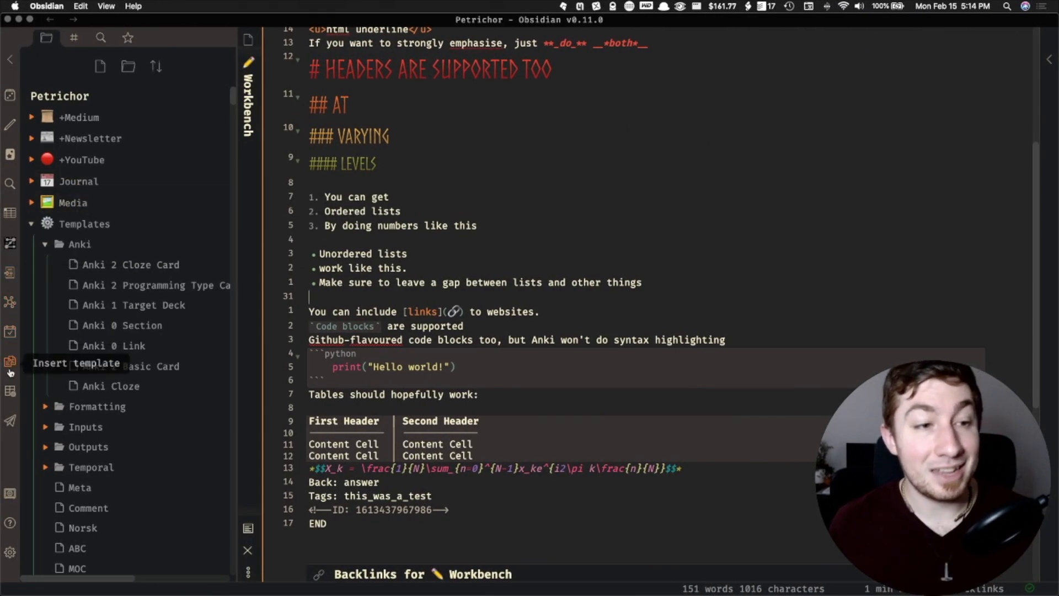
pyautogui.click(10, 155)
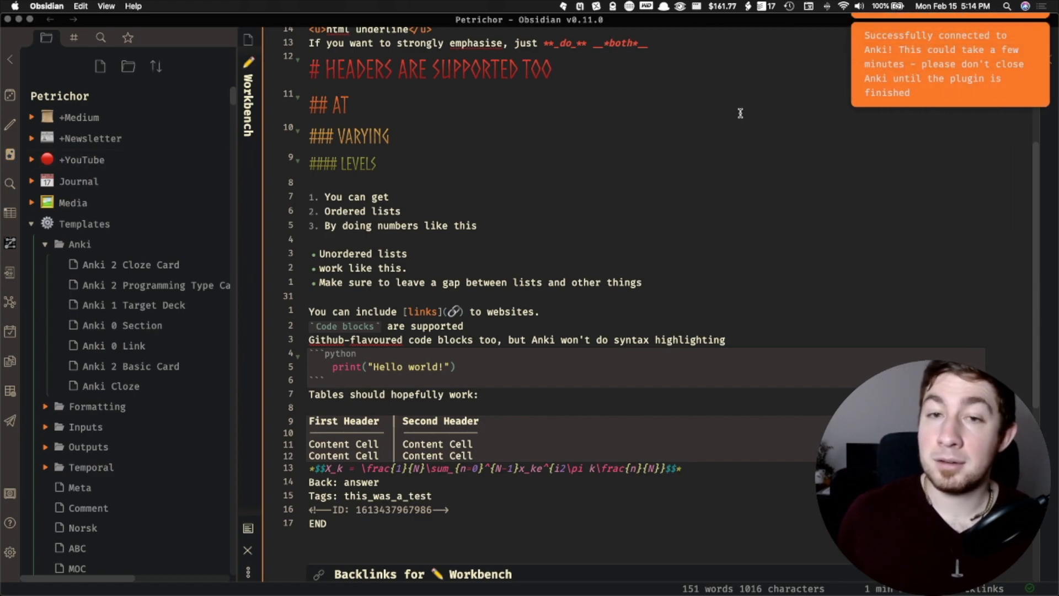
# Switch to Anki and start a study session for the test deck.
pyautogui.press('super+Tab')
pyautogui.click(436, 264)
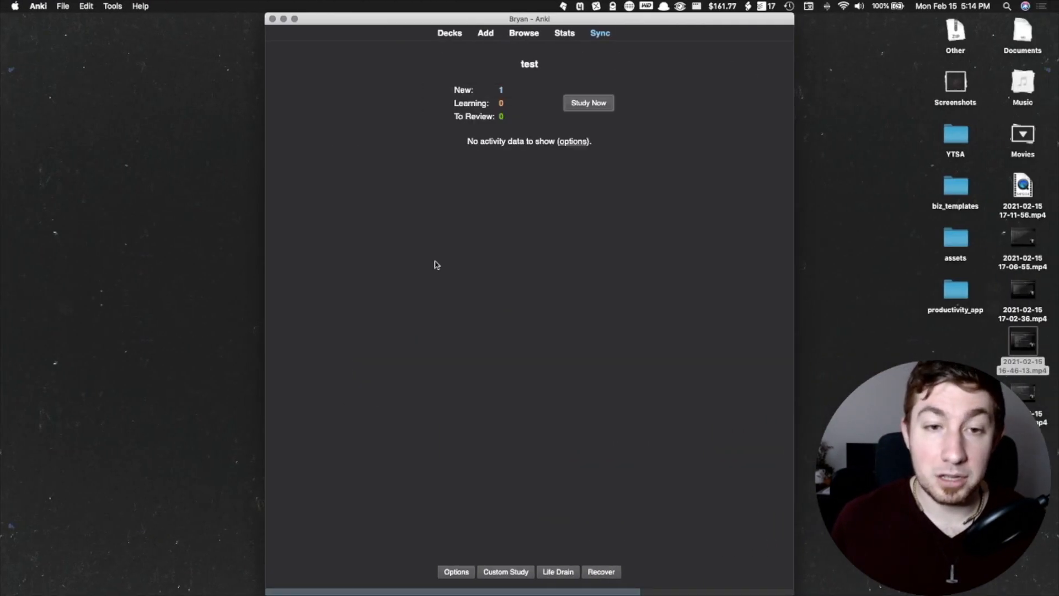
pyautogui.click(581, 103)
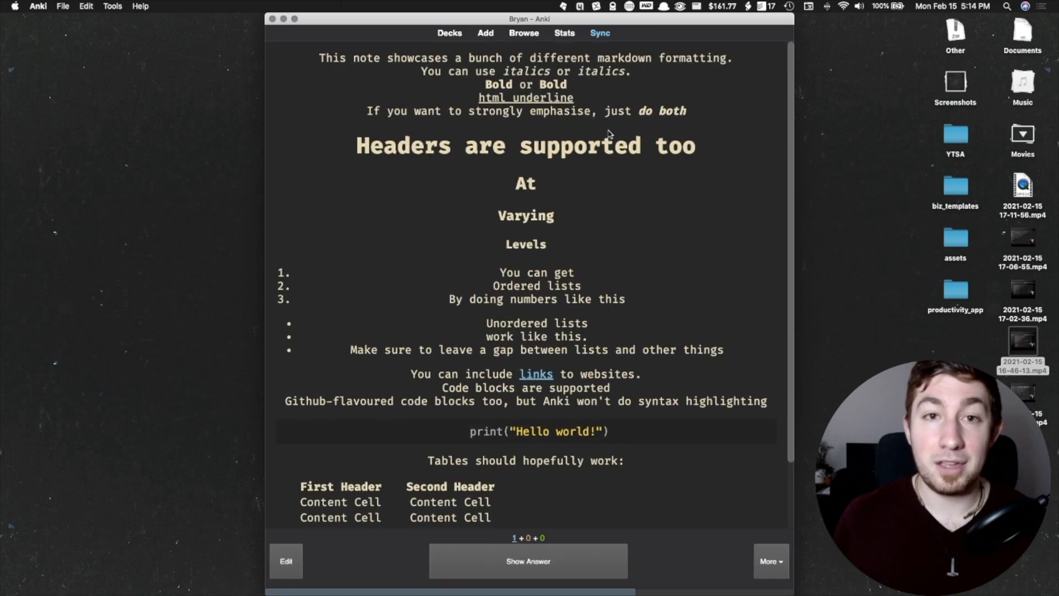
# Examine the inline code, Python code block, table and formula on the updated card.
pyautogui.scroll(-3, 593, 165)
pyautogui.scroll(-1, 595, 144)
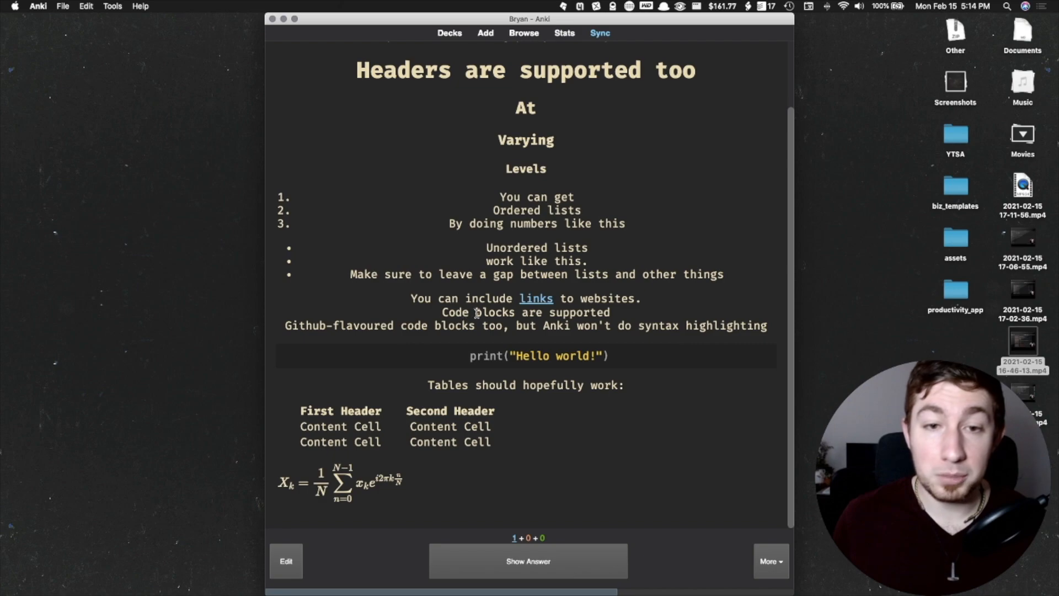
pyautogui.moveTo(477, 314)
pyautogui.mouseDown()
pyautogui.moveTo(528, 313)
pyautogui.moveTo(469, 314)
pyautogui.mouseUp()
pyautogui.click(521, 313)
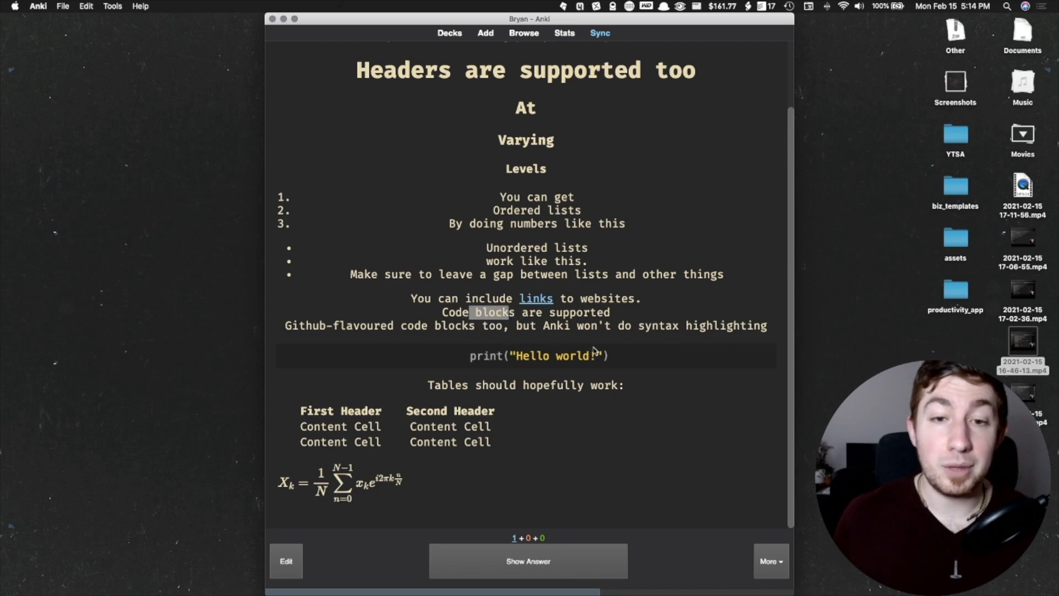
pyautogui.moveTo(630, 353); pyautogui.dragTo(450, 356)
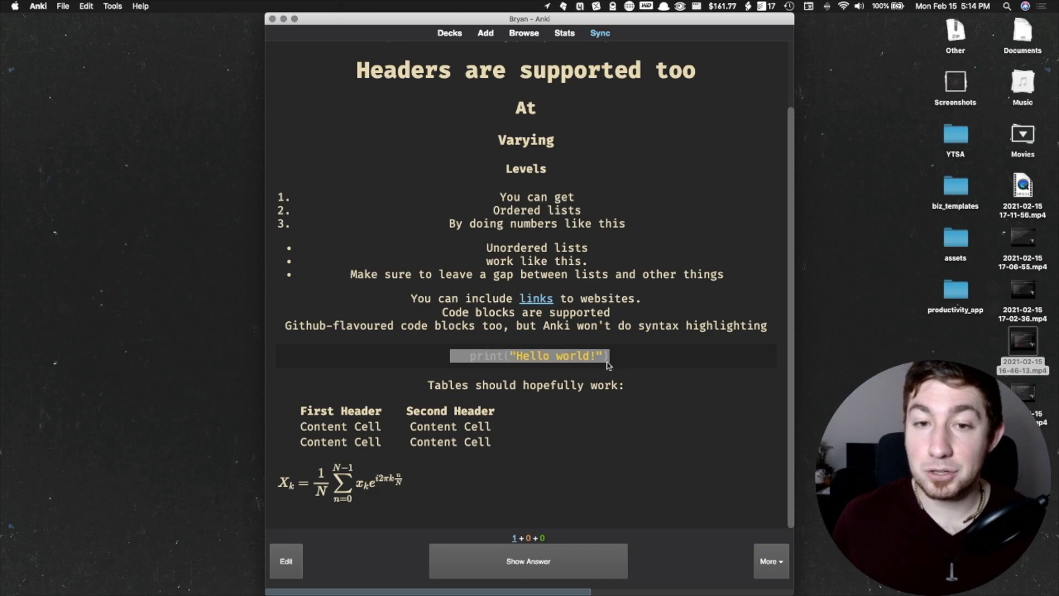
pyautogui.click(625, 363)
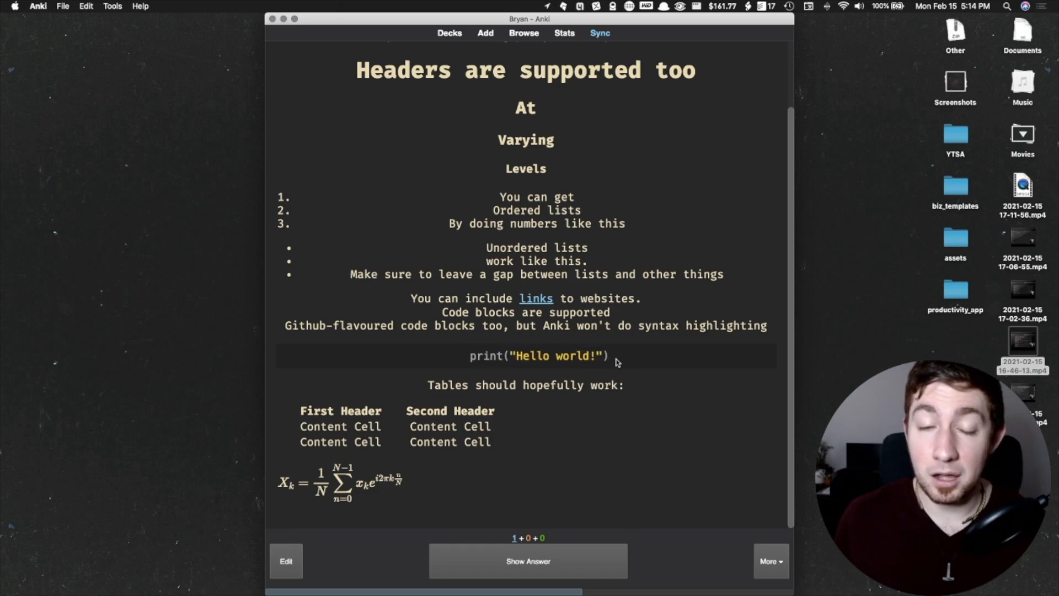
pyautogui.moveTo(617, 362); pyautogui.dragTo(444, 357)
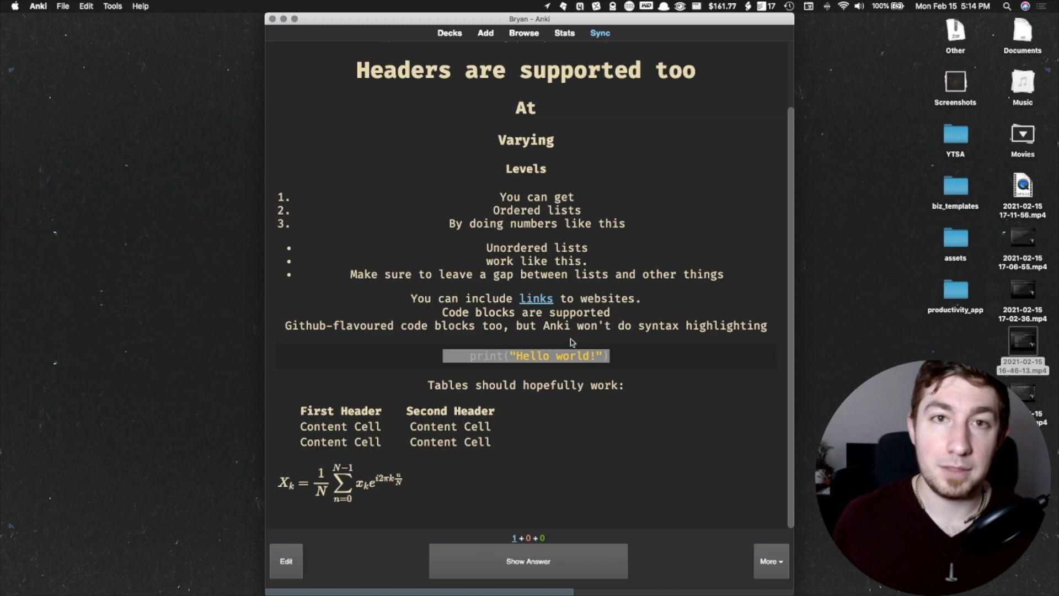
pyautogui.moveTo(451, 405); pyautogui.dragTo(328, 439)
pyautogui.click(369, 479)
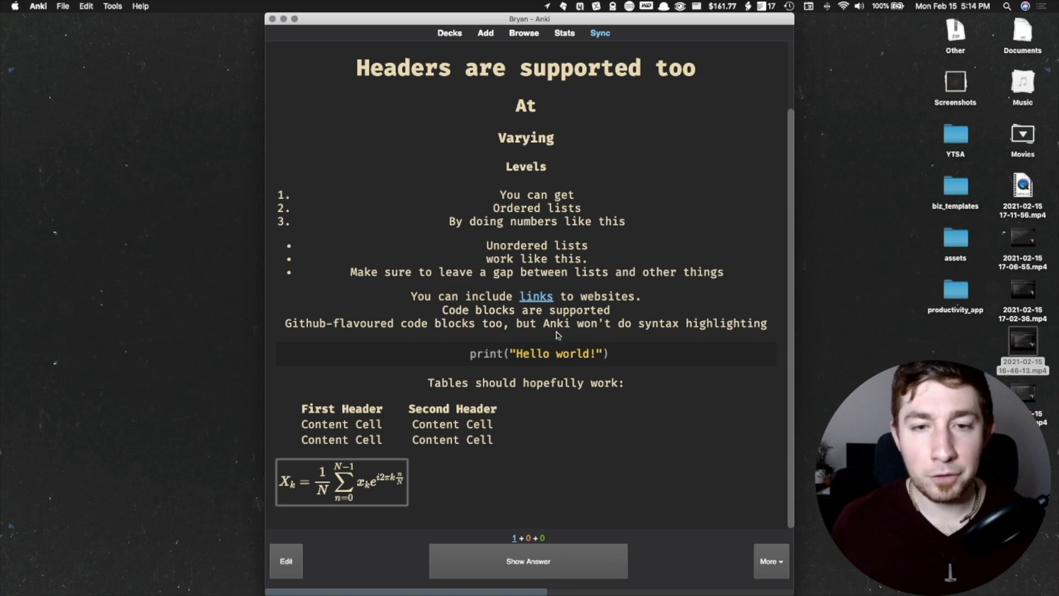
# In Obsidian, embed the image Spaced Repetition.png on a new line above the links sentence and sync the note to Anki.
pyautogui.hotkey('ctrl', 'Left')
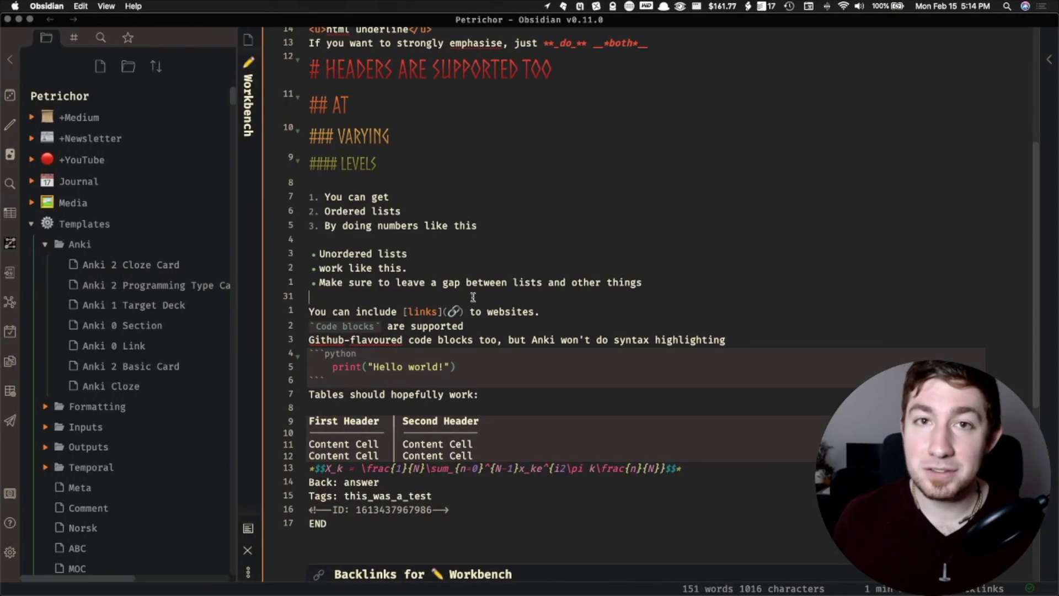
pyautogui.press('Return')
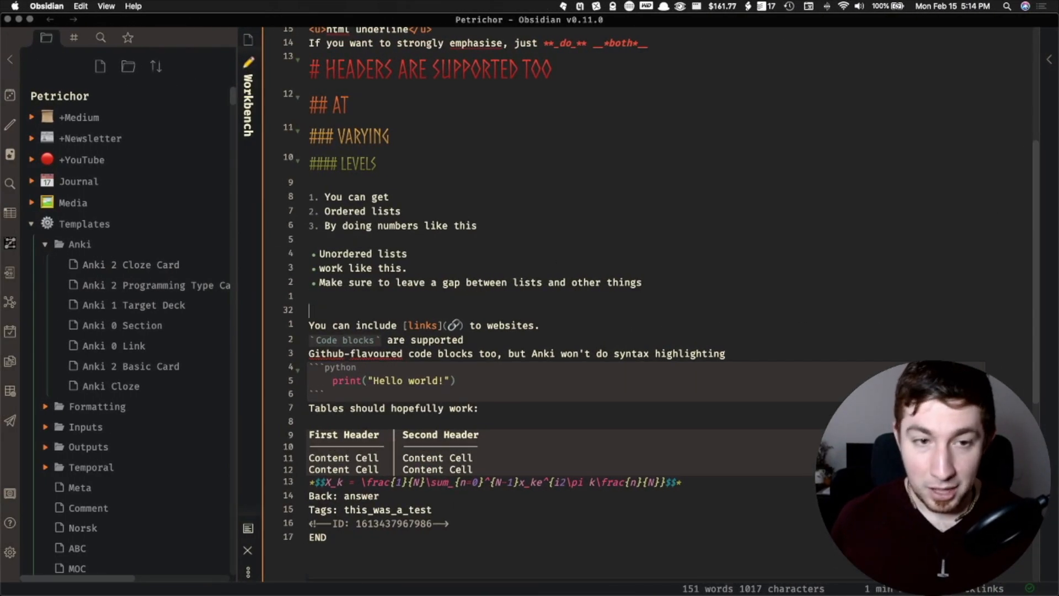
pyautogui.write('![[spaced')
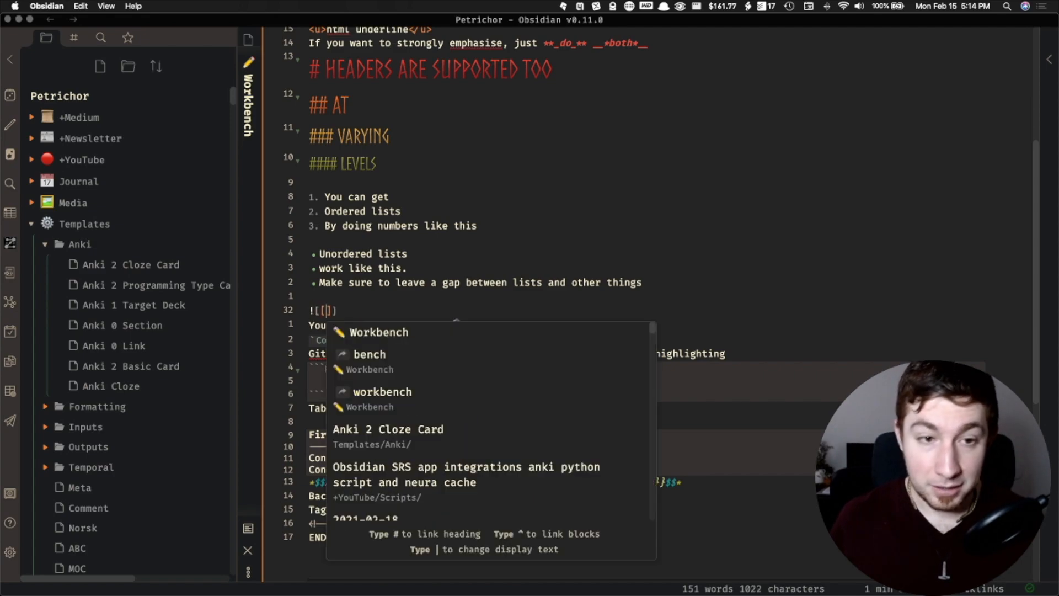
pyautogui.press('Return')
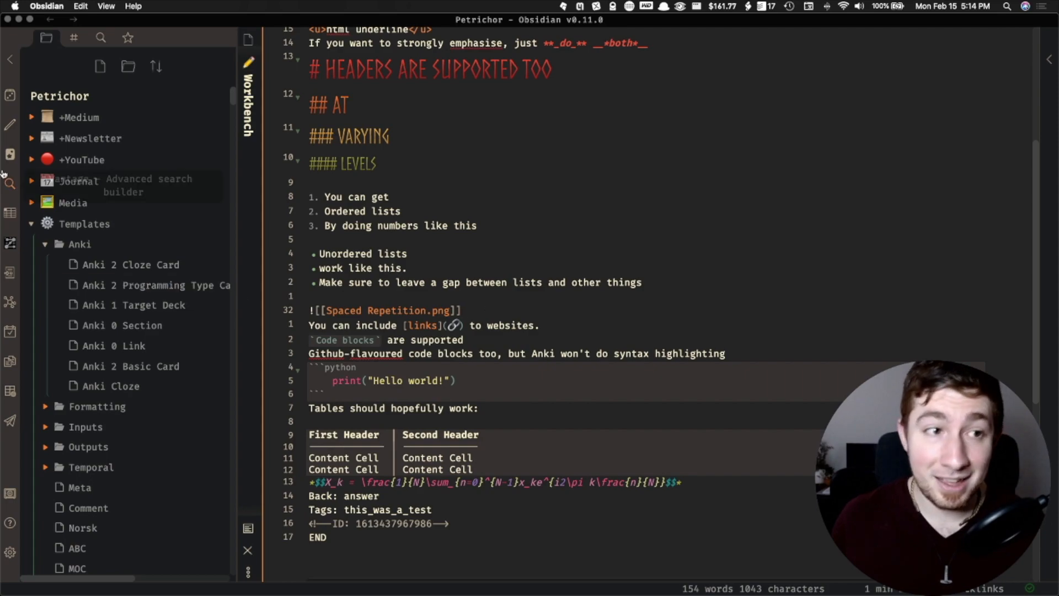
pyautogui.click(10, 154)
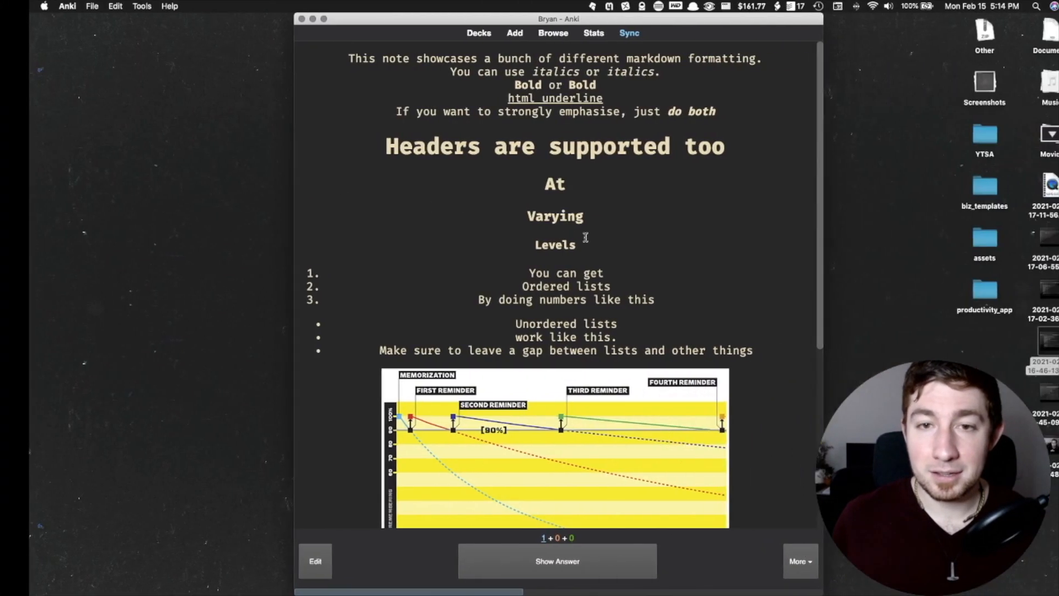
# Reopen the test deck's card in Anki and examine the embedded image and the content below it against the Obsidian note.
pyautogui.click(450, 33)
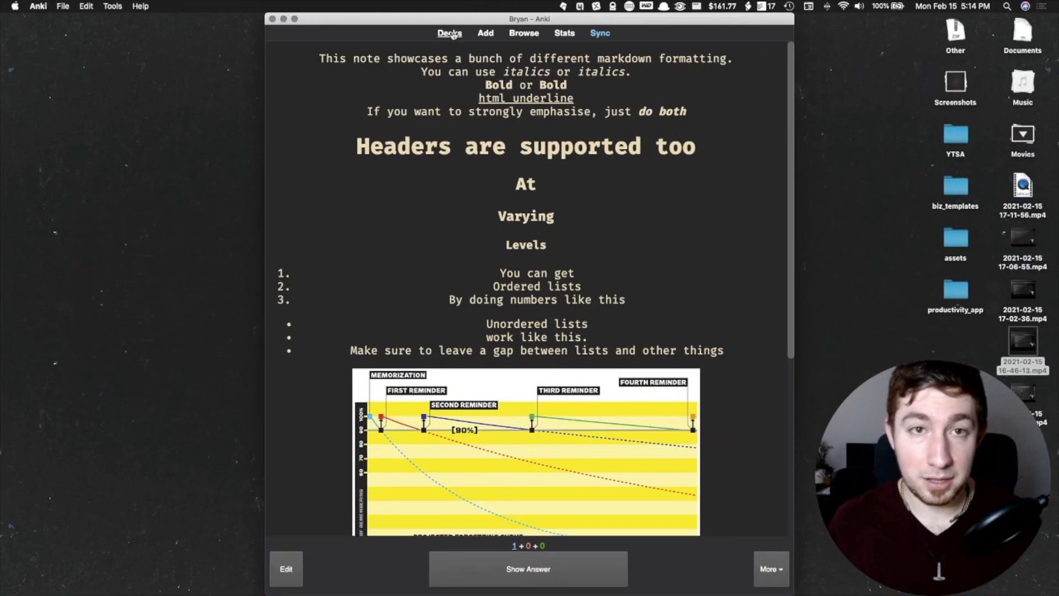
pyautogui.click(437, 263)
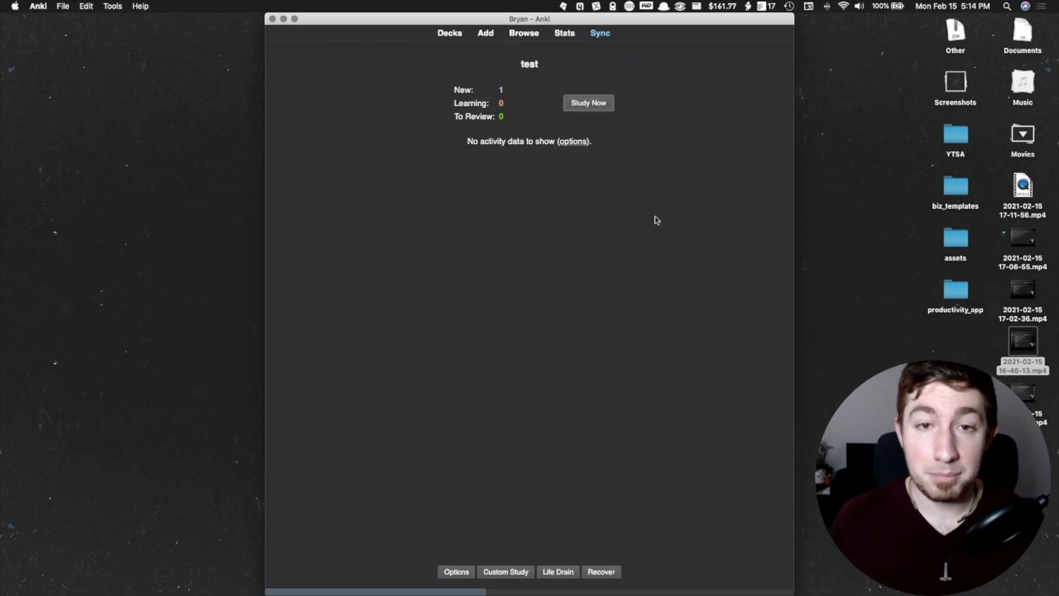
pyautogui.click(588, 102)
pyautogui.scroll(-6, 589, 286)
pyautogui.scroll(2, 554, 234)
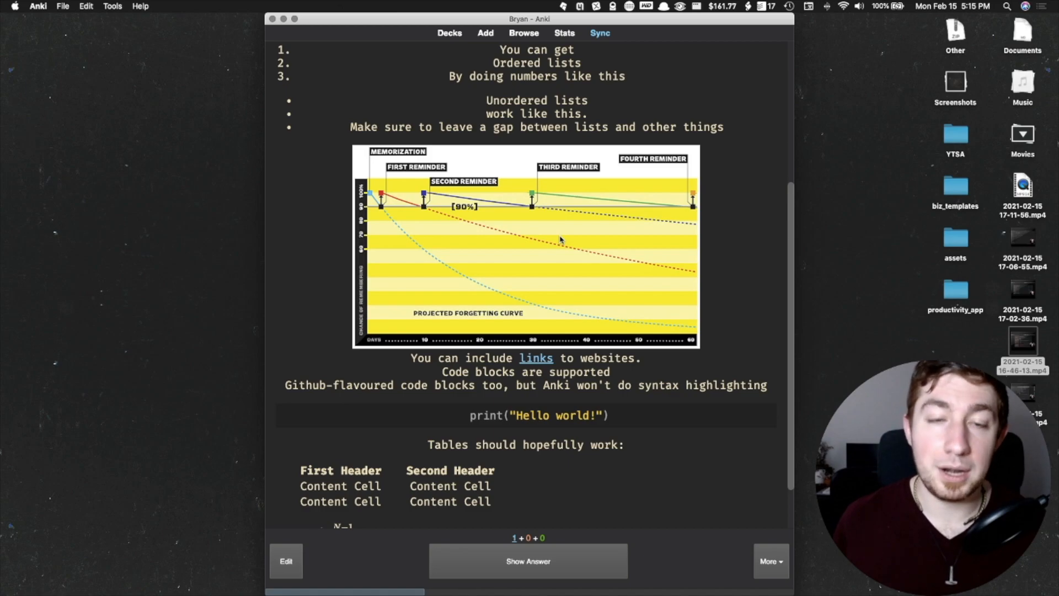
pyautogui.scroll(-2, 509, 239)
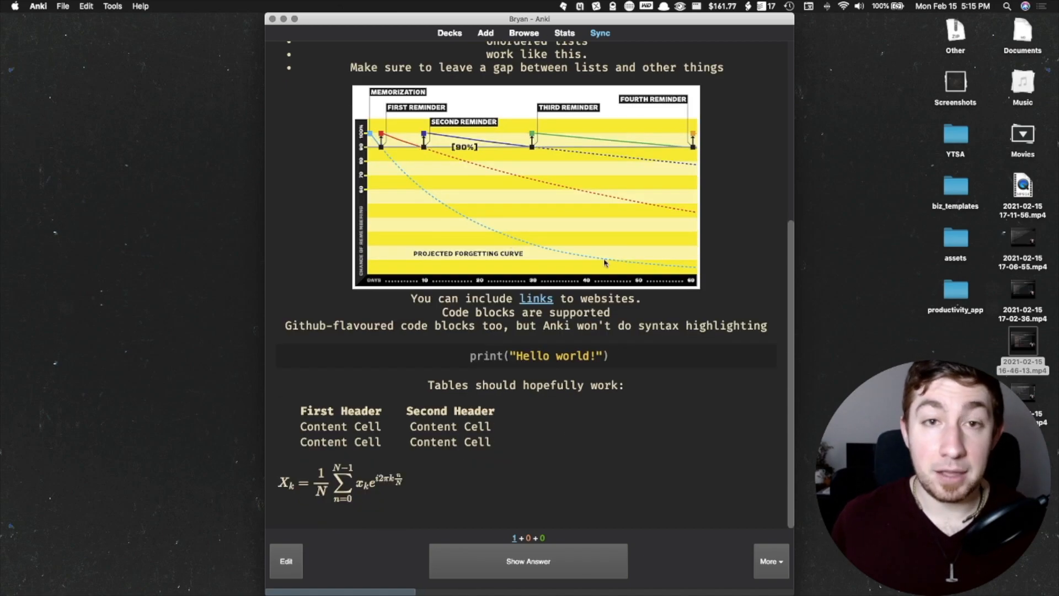
pyautogui.hotkey('ctrl', 'Left')
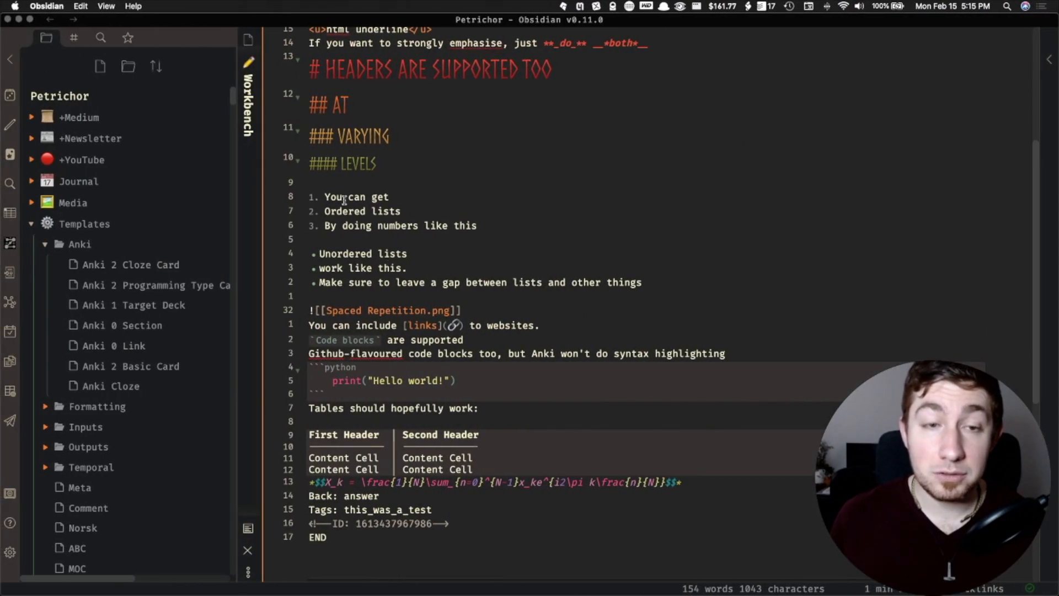
pyautogui.hotkey('ctrl', 'Right')
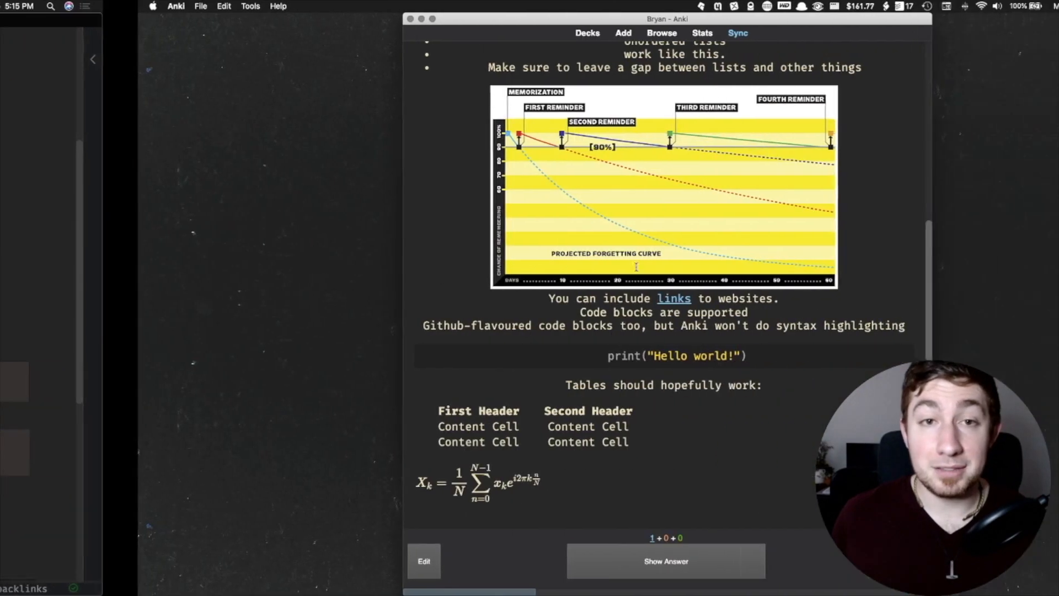
# Reveal the card's answer, look over the whole rendered card from its beginning, and return to the deck list.
pyautogui.click(596, 564)
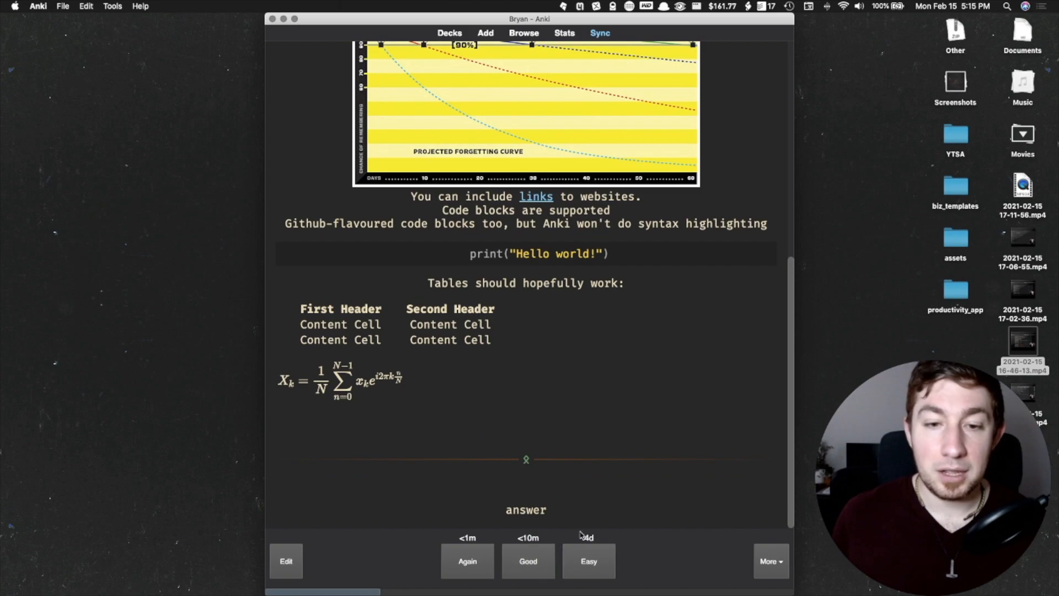
pyautogui.click(516, 510)
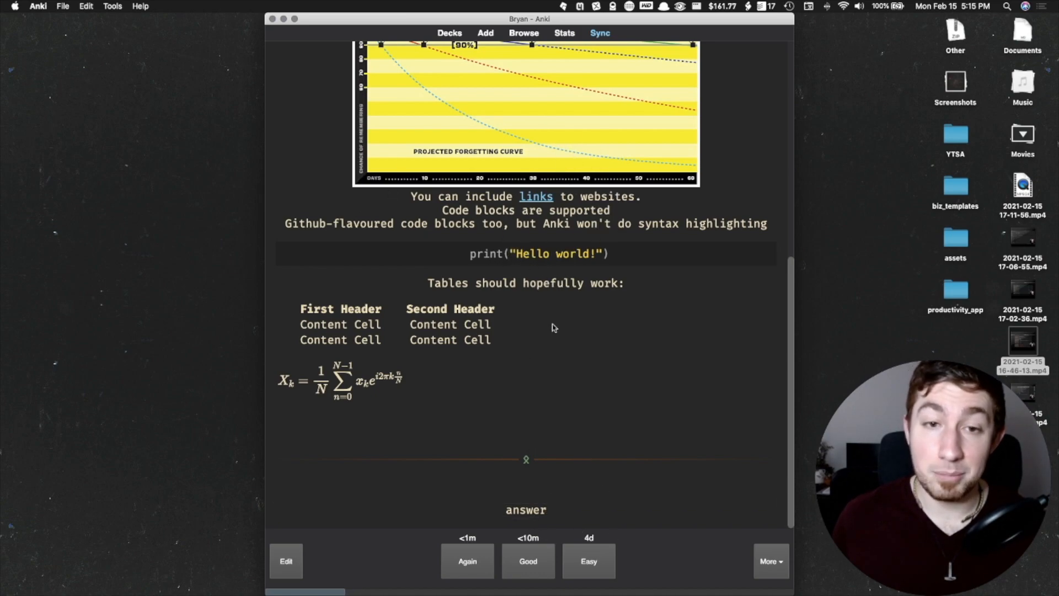
pyautogui.scroll(5, 552, 324)
pyautogui.scroll(1, 561, 312)
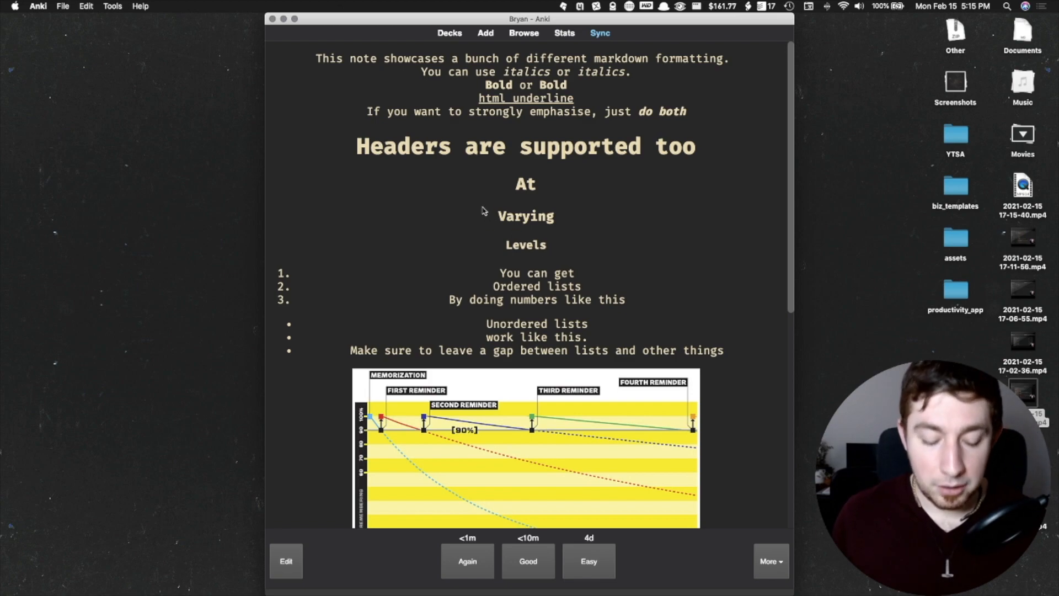
pyautogui.click(448, 34)
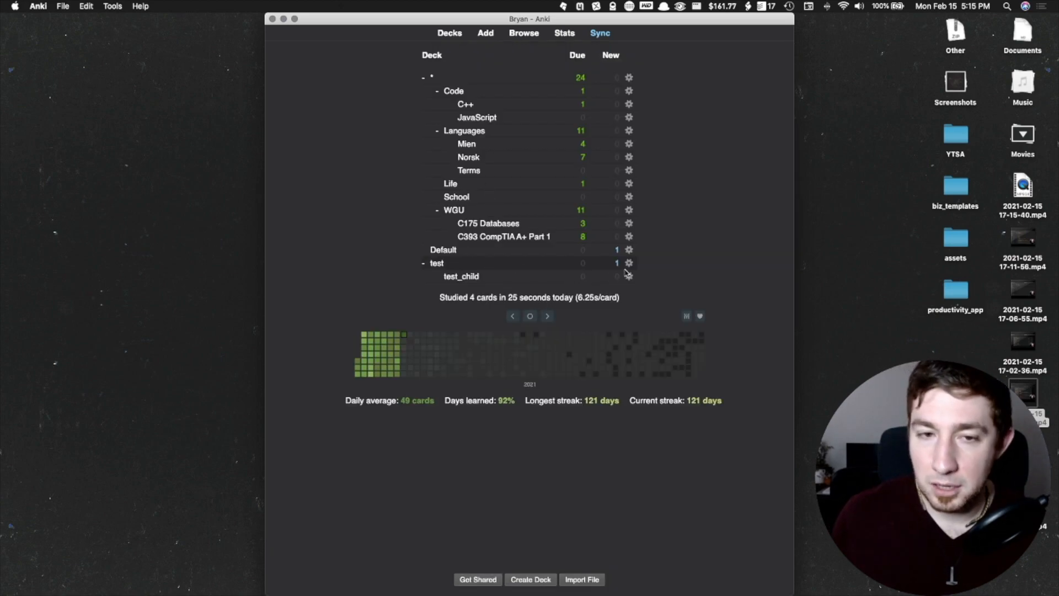
# Switch to Obsidian and add a DELETE line between the tags line and the ID comment of the Basic card.
pyautogui.press('super+Tab')
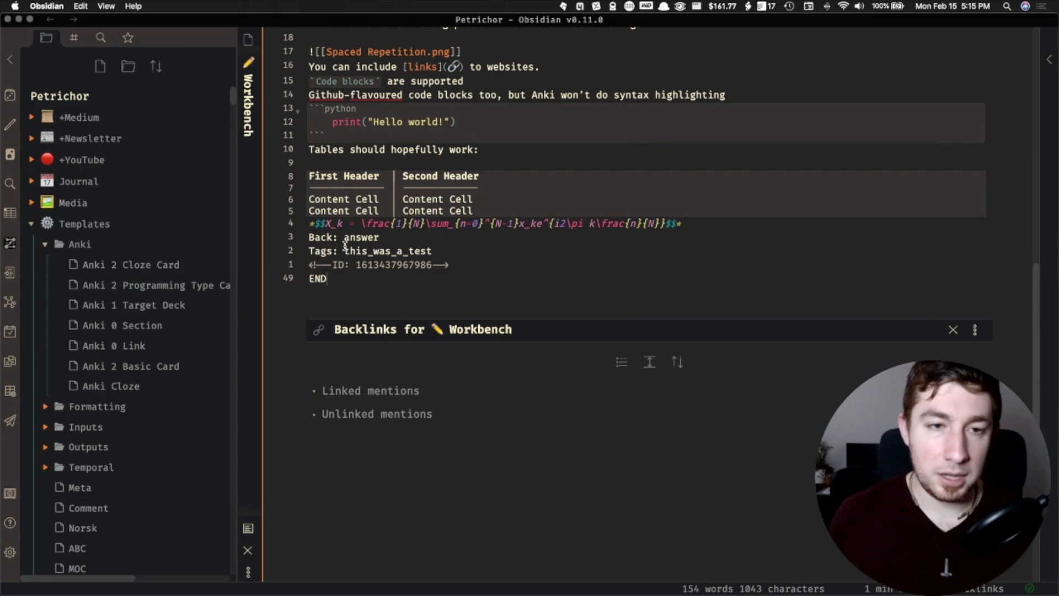
pyautogui.click(450, 255)
pyautogui.press('Return')
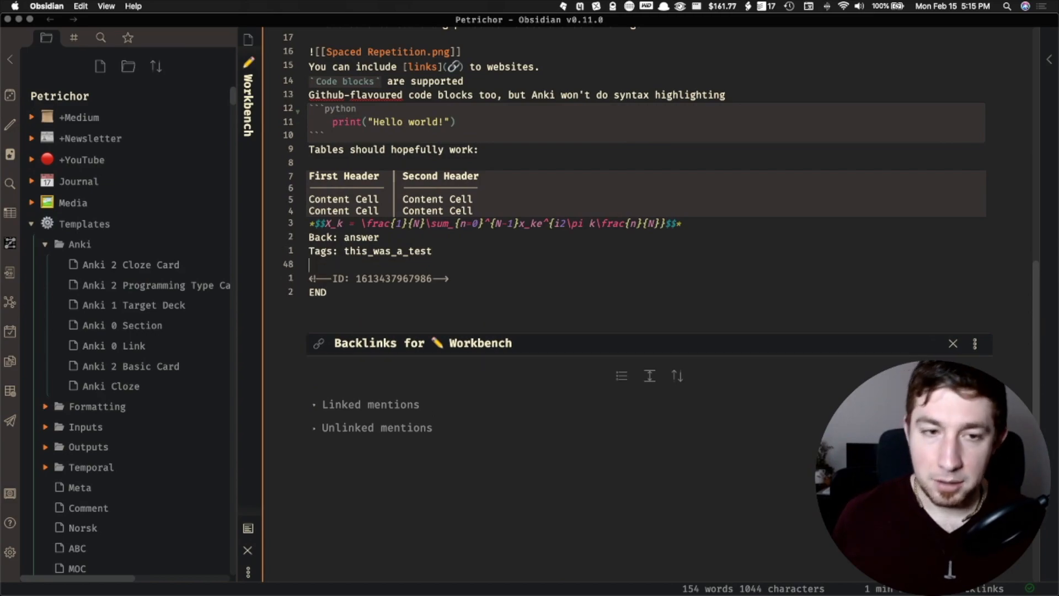
pyautogui.write('DELETE')
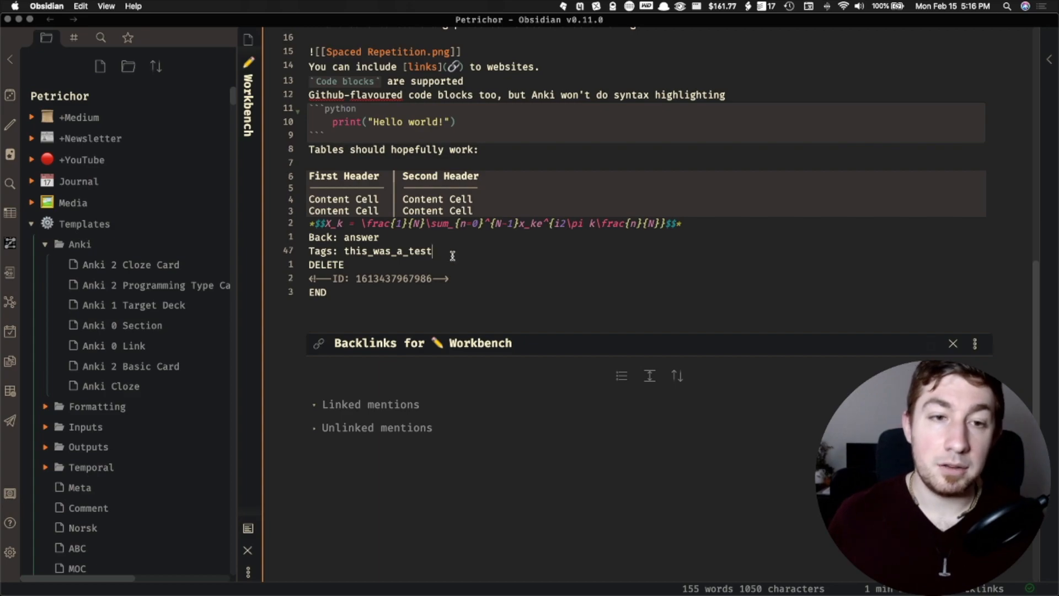
# Remove the card's content between Basic and DELETE, from the opening sentence through the tags line, and sync the note with Anki.
pyautogui.scroll(10, 381, 251)
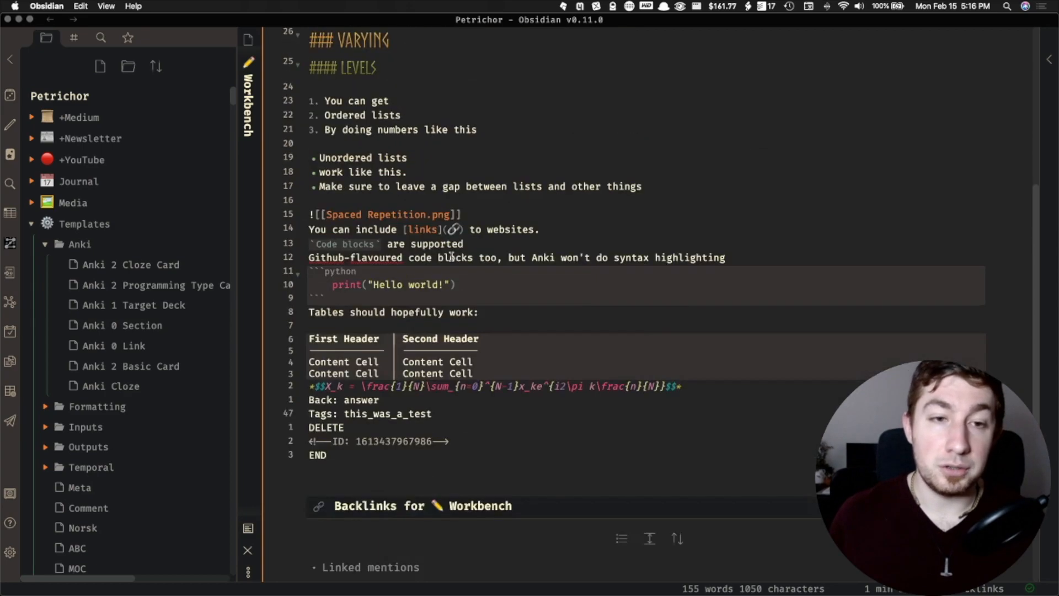
pyautogui.scroll(2, 324, 154)
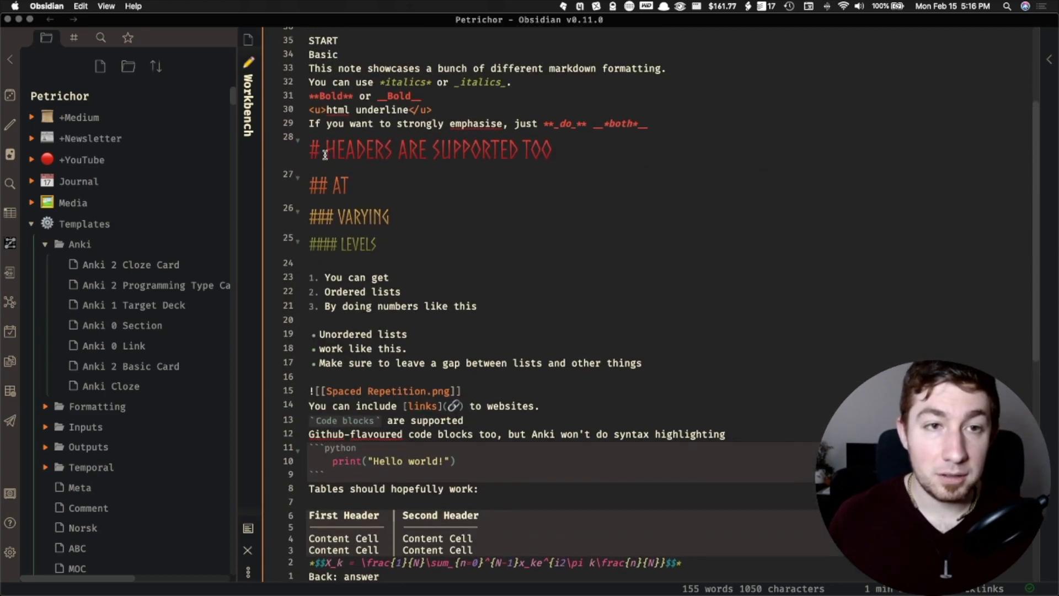
pyautogui.keyDown('shift'); pyautogui.click(309, 66); pyautogui.keyUp('shift')
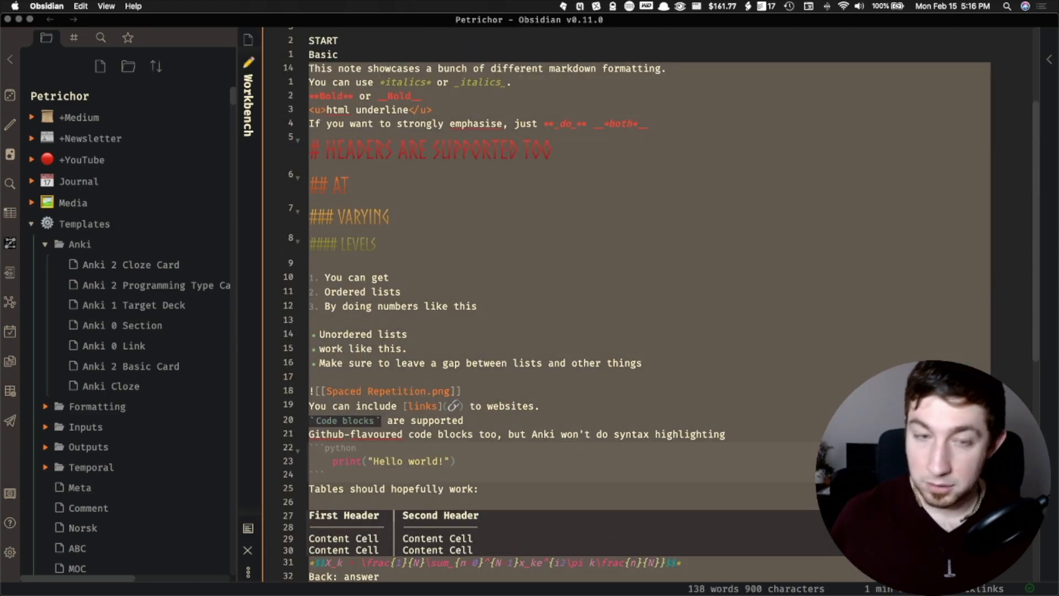
pyautogui.press('BackSpace')
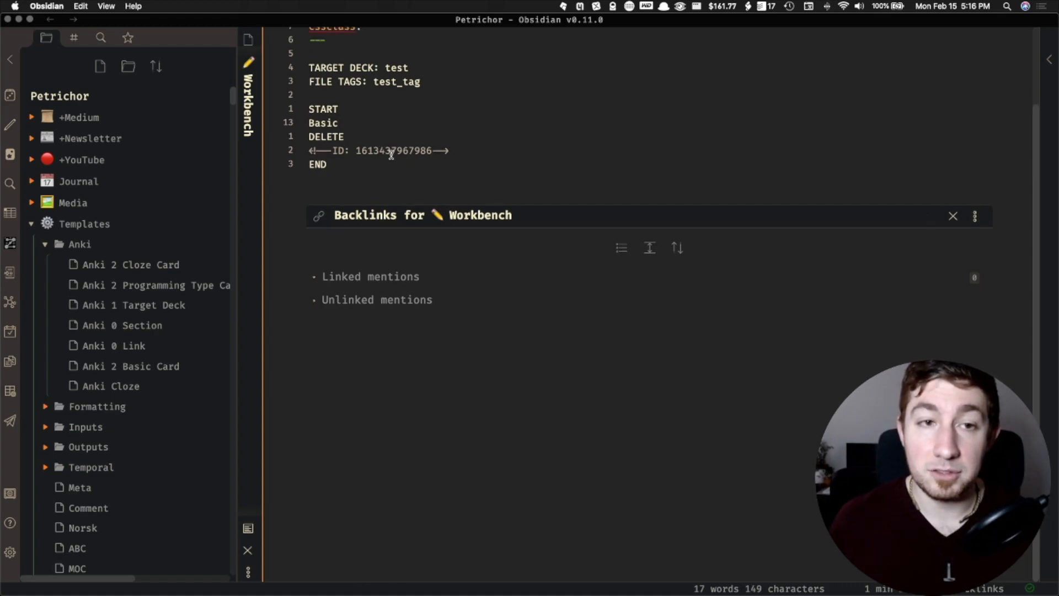
pyautogui.click(18, 156)
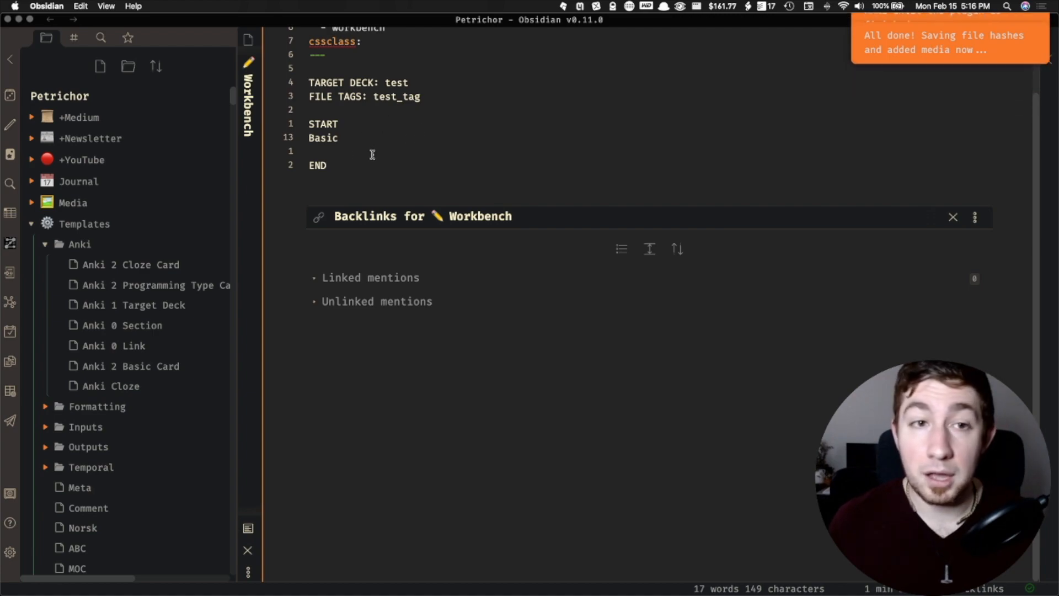
# Select the leftover card block, switch to Anki to check the test deck for the deleted card, and return to the deck list.
pyautogui.moveTo(336, 160); pyautogui.dragTo(290, 126)
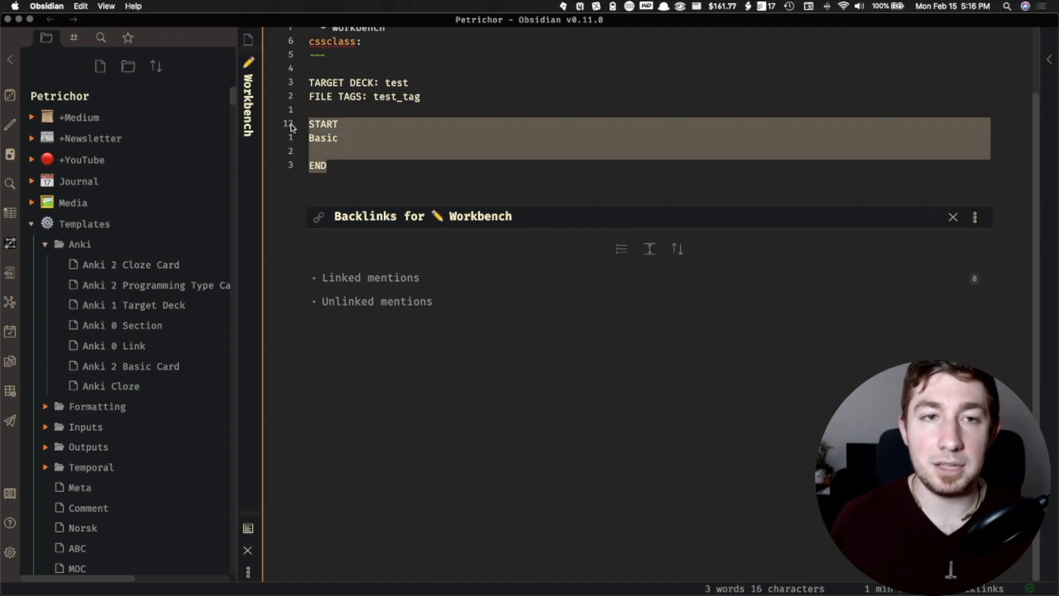
pyautogui.press('super+Tab')
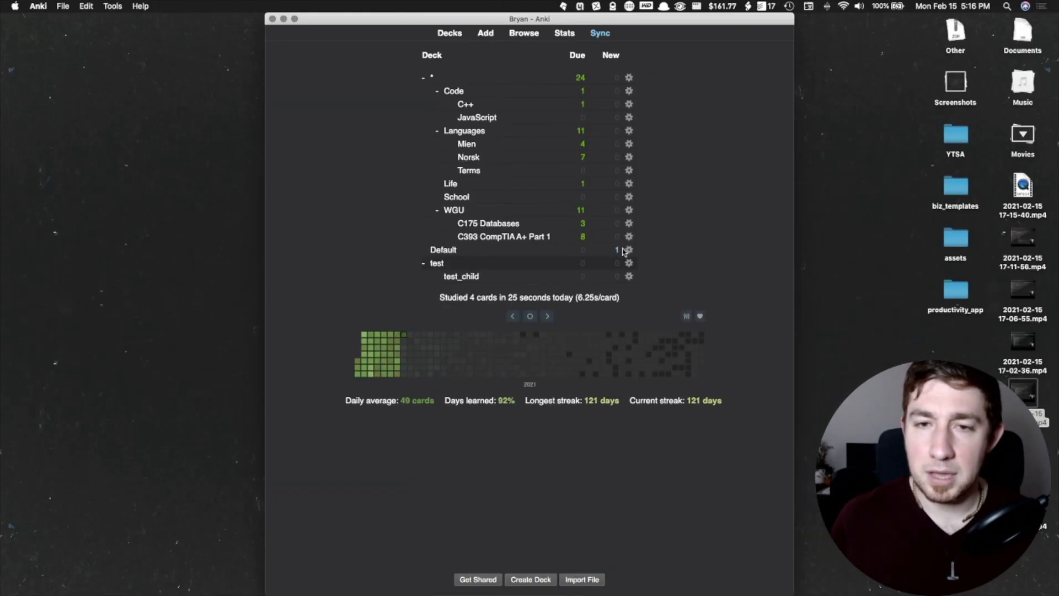
pyautogui.click(437, 264)
pyautogui.click(453, 38)
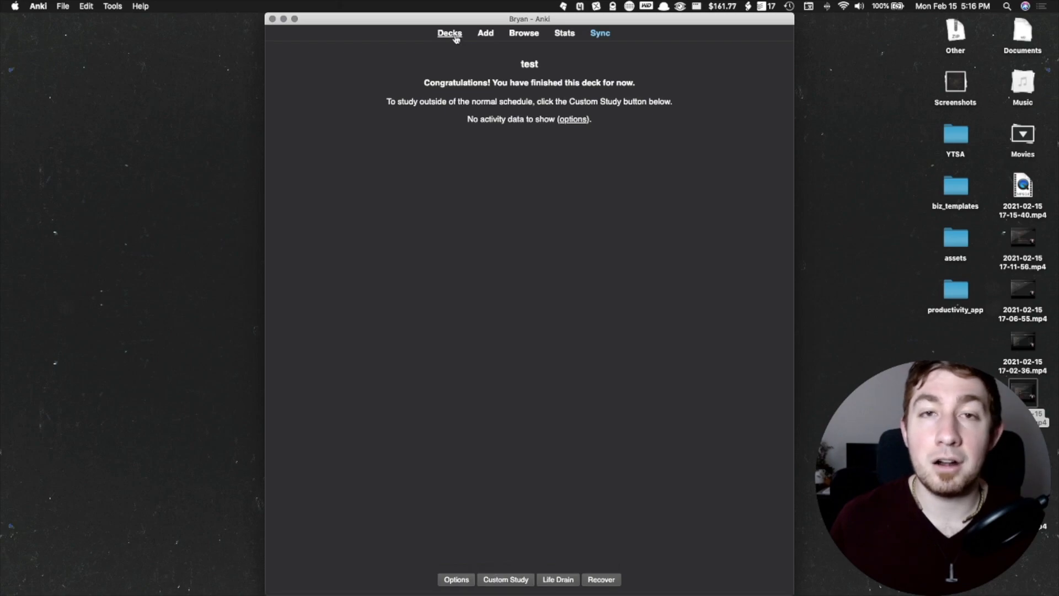
# Study the Default deck, reveal the cloze card's answer, and suspend the card.
pyautogui.click(449, 252)
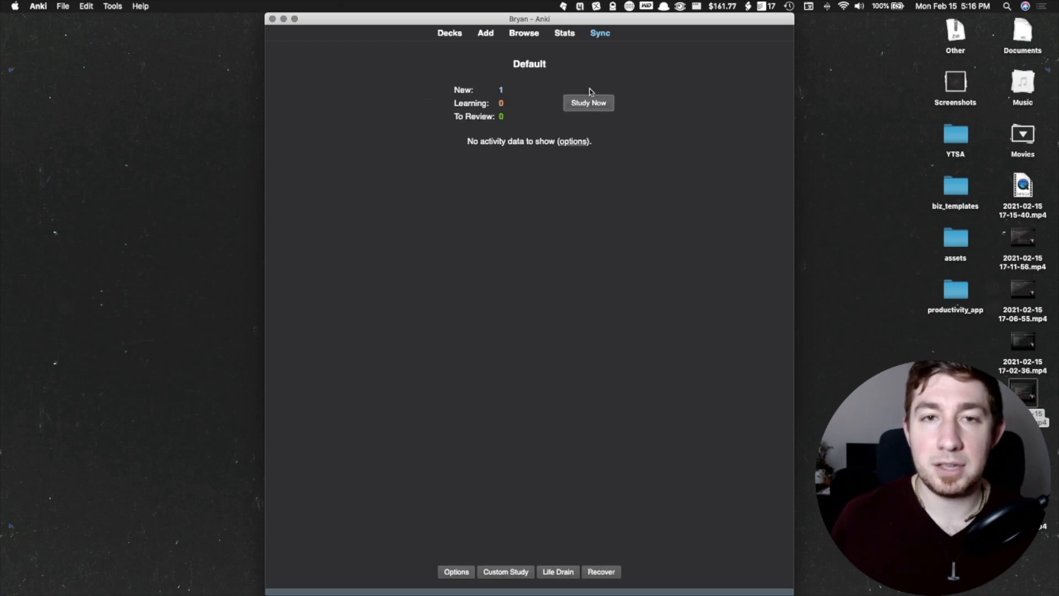
pyautogui.click(590, 105)
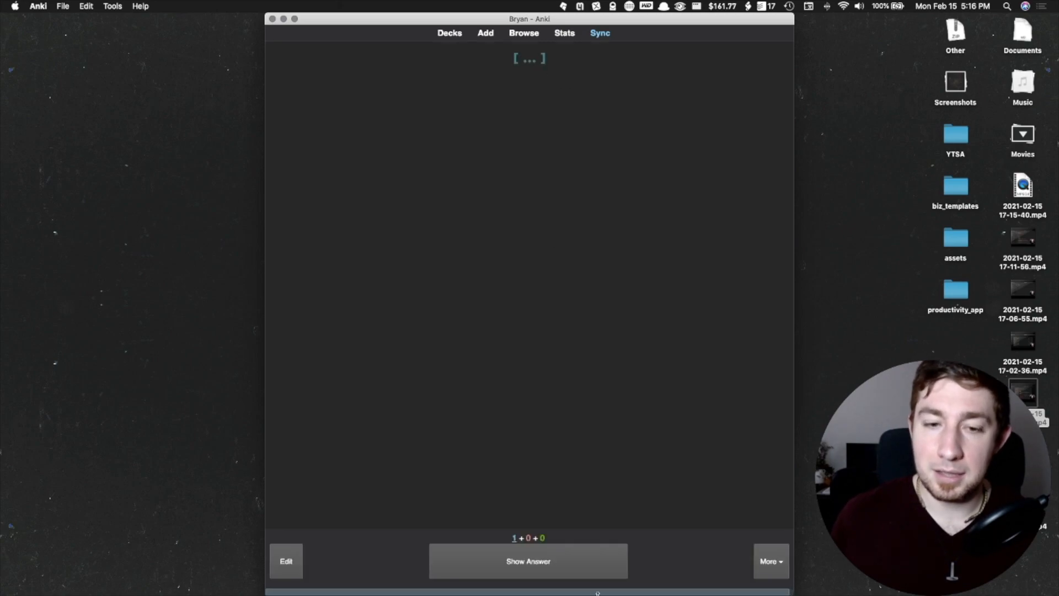
pyautogui.click(600, 562)
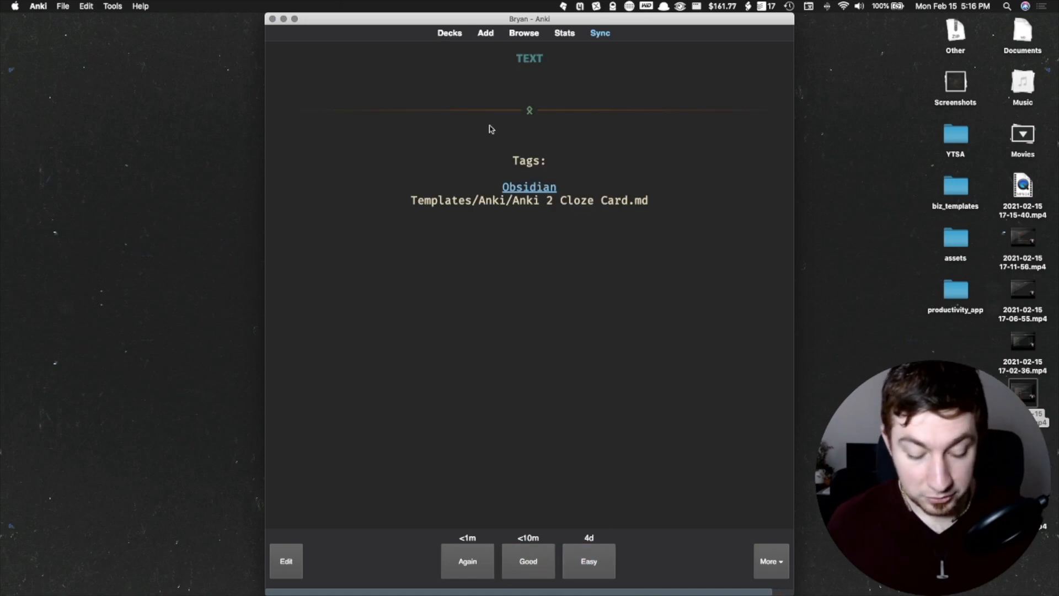
pyautogui.hotkey('shift', '2')
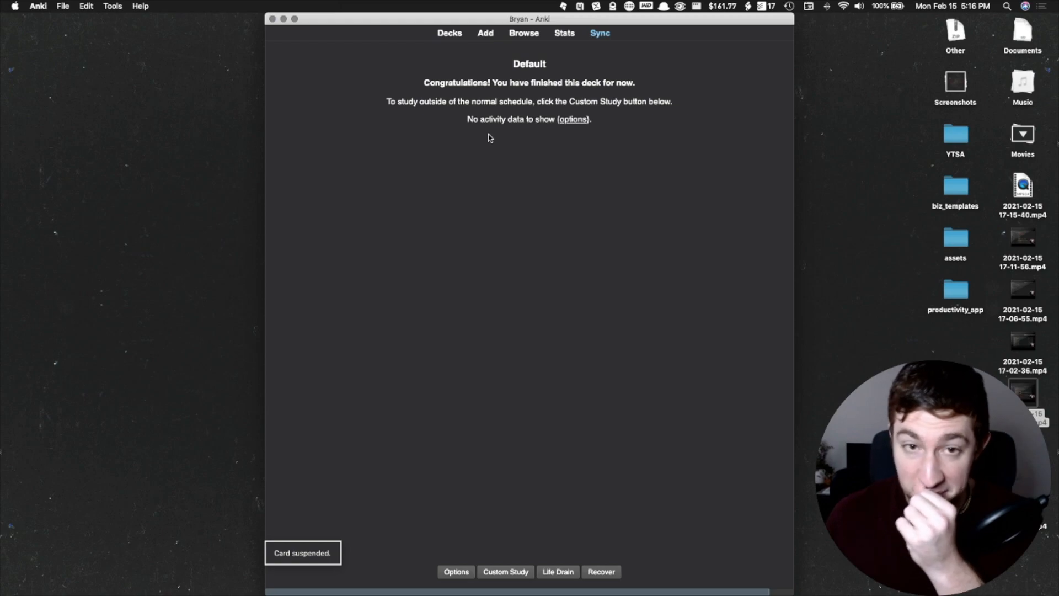
pyautogui.press('d')
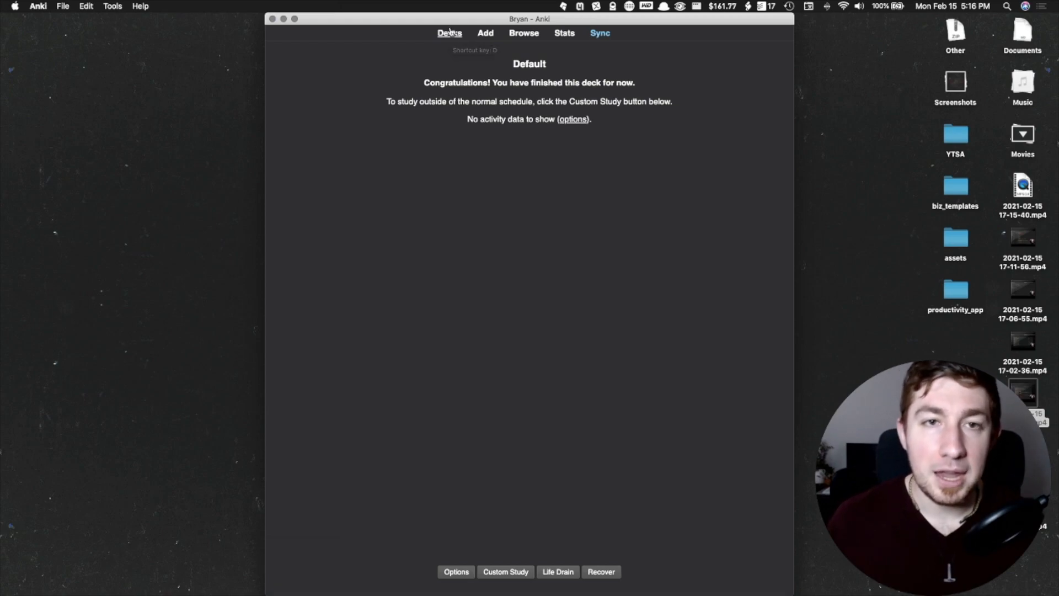
# Return to Obsidian and delete the leftover START, Basic and END block below the file tags in the Workbench note.
pyautogui.hotkey('ctrl', 'Left')
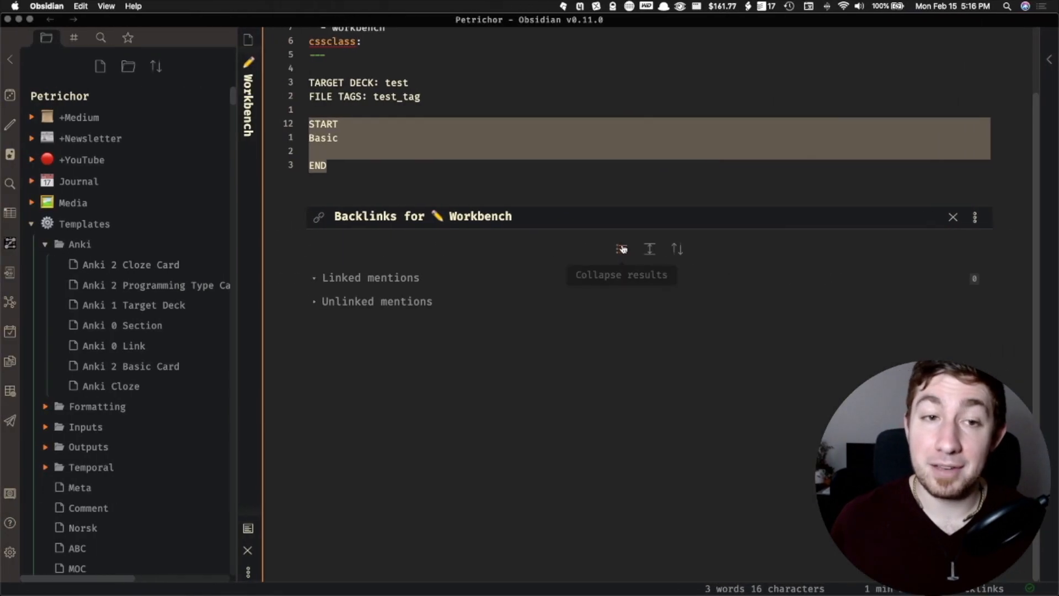
pyautogui.scroll(3, 402, 177)
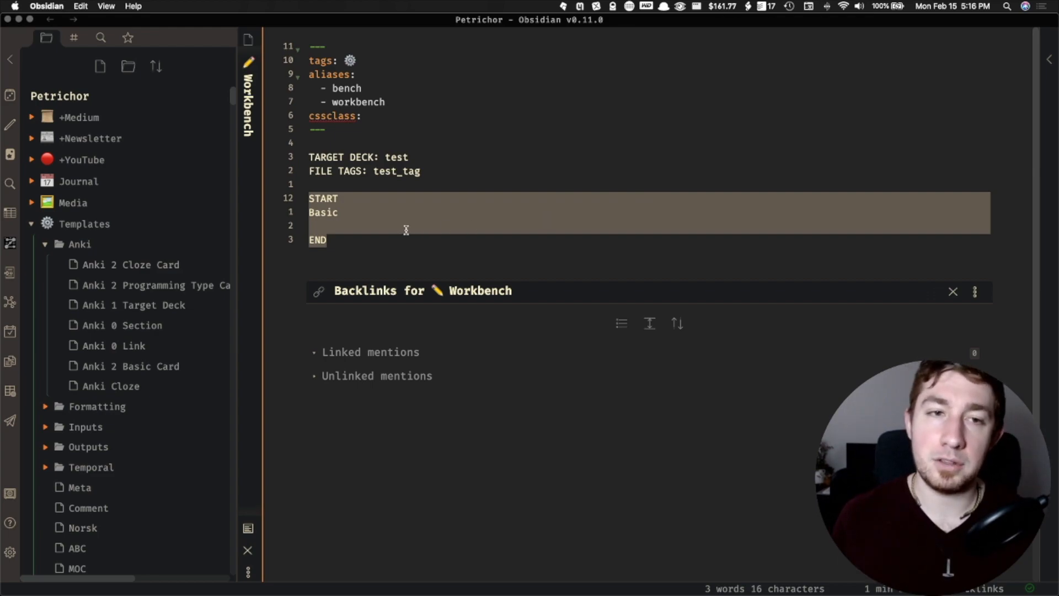
pyautogui.click(346, 224)
pyautogui.moveTo(341, 249); pyautogui.dragTo(296, 207)
pyautogui.press('BackSpace')
pyautogui.press('BackSpace')
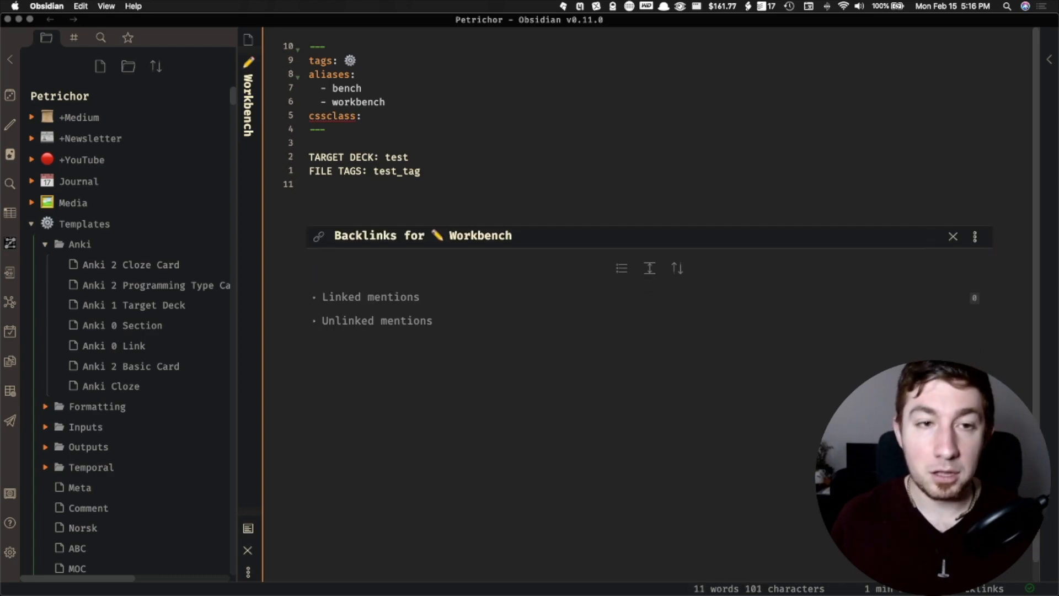
# Insert the Anki 2 Cloze Card template on a new line below the file tags.
pyautogui.press('Return')
pyautogui.press('super+t')
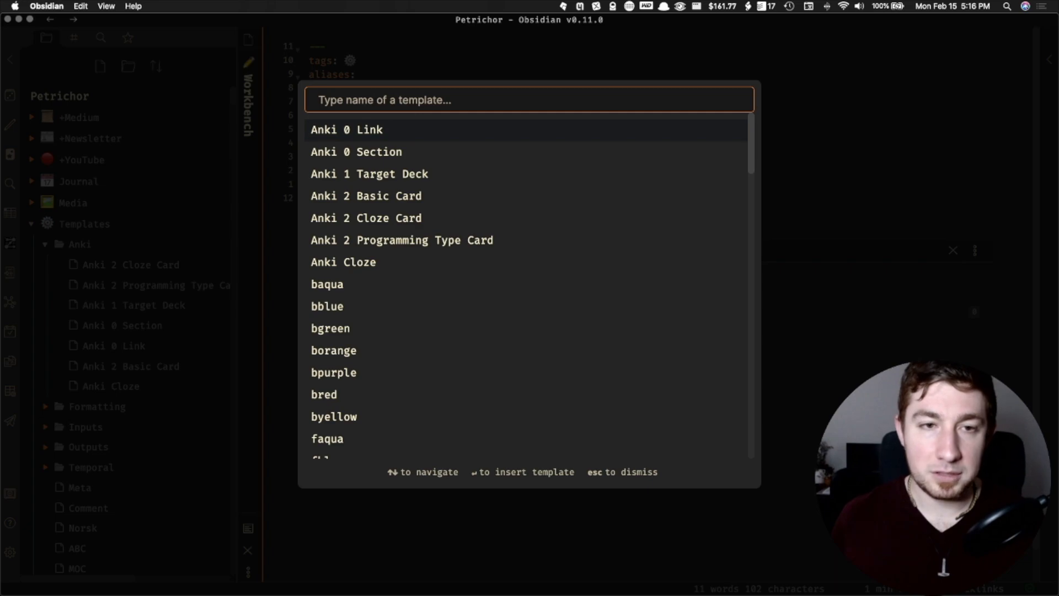
pyautogui.write('1')
pyautogui.press('BackSpace')
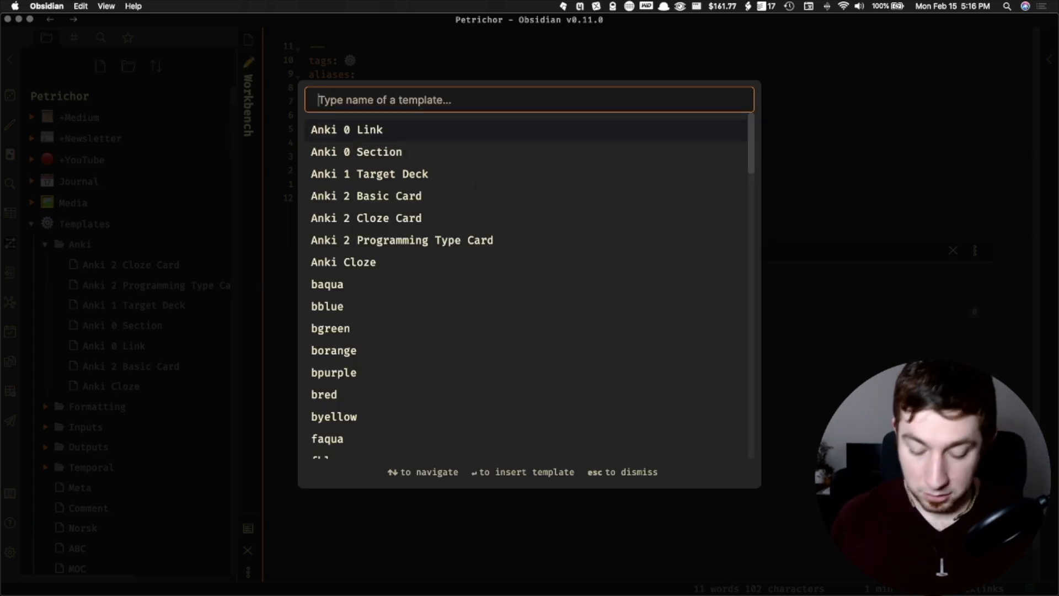
pyautogui.write('anki 1')
pyautogui.press('BackSpace')
pyautogui.press('BackSpace')
pyautogui.write('2')
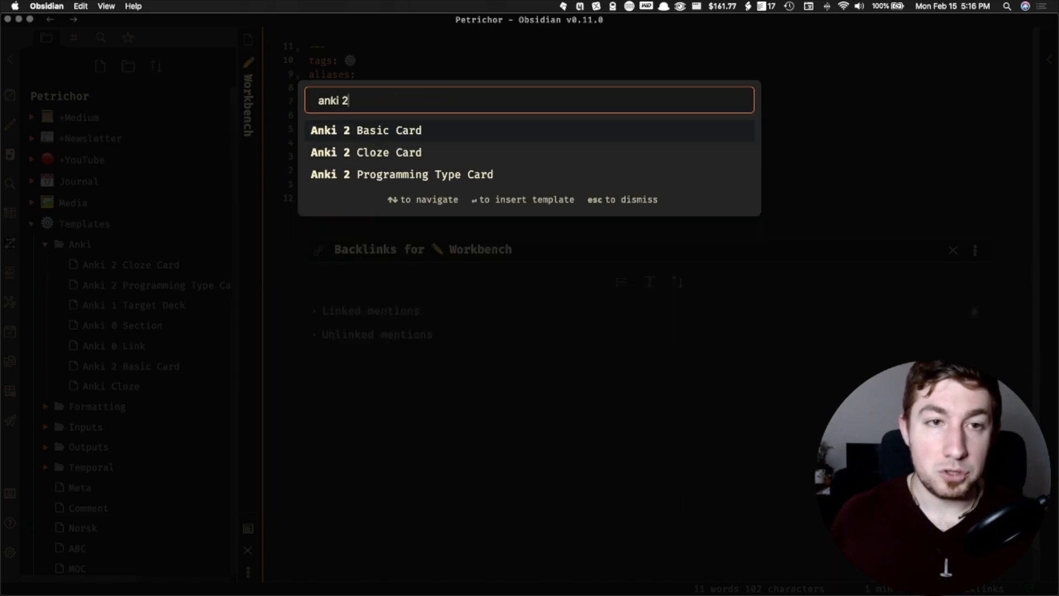
pyautogui.press('Down')
pyautogui.press('Return')
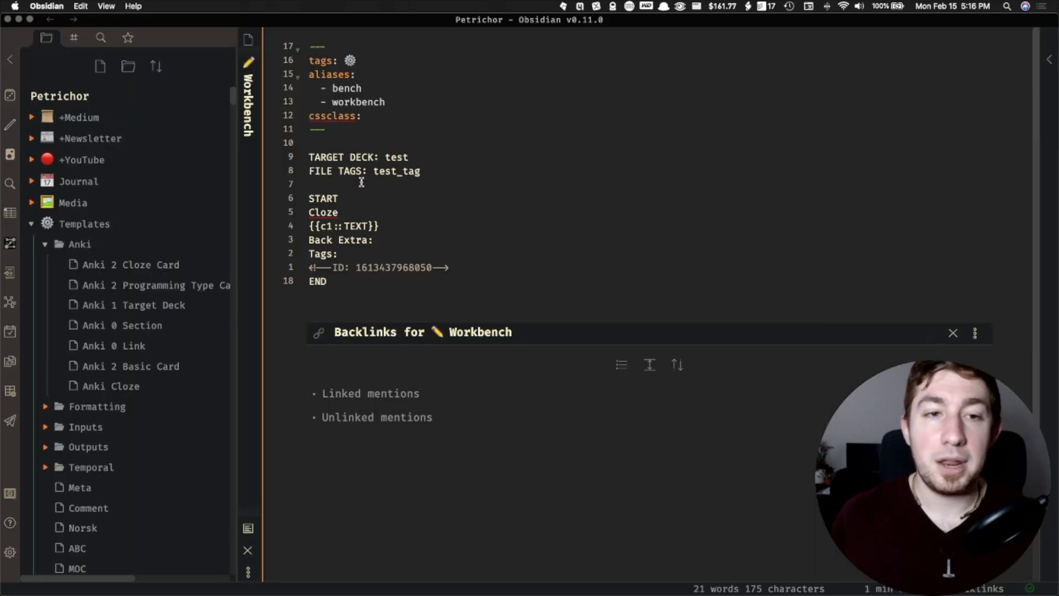
# Delete the ID comment line from the cloze card block in the Workbench note.
pyautogui.moveTo(475, 271); pyautogui.dragTo(301, 269)
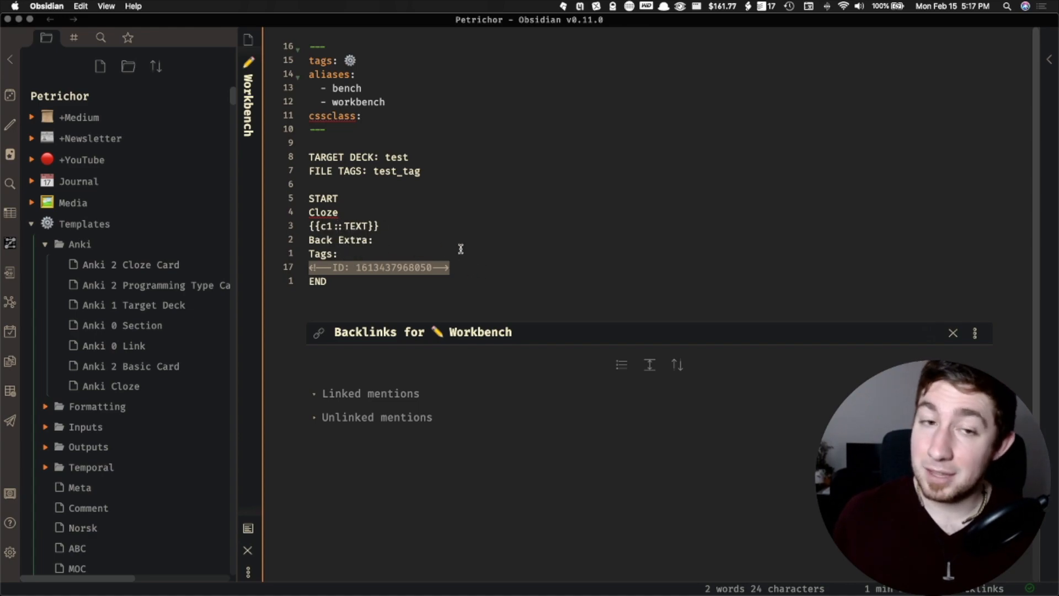
pyautogui.press('BackSpace')
pyautogui.press('BackSpace')
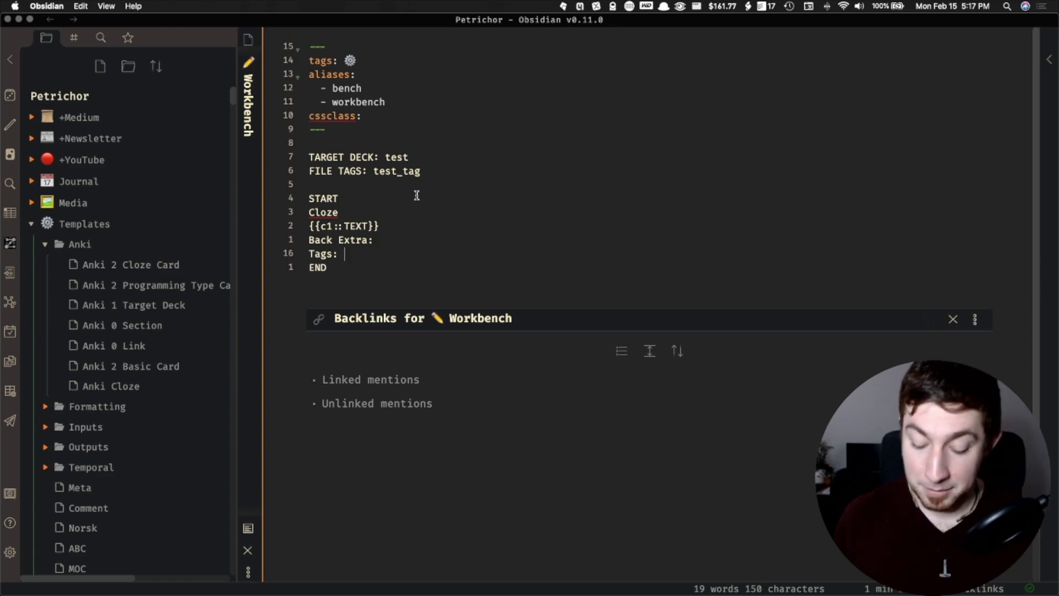
# Open the Anki 2 Cloze Card template in a second pane beside the Workbench note.
pyautogui.press('super+o')
pyautogui.write('clo')
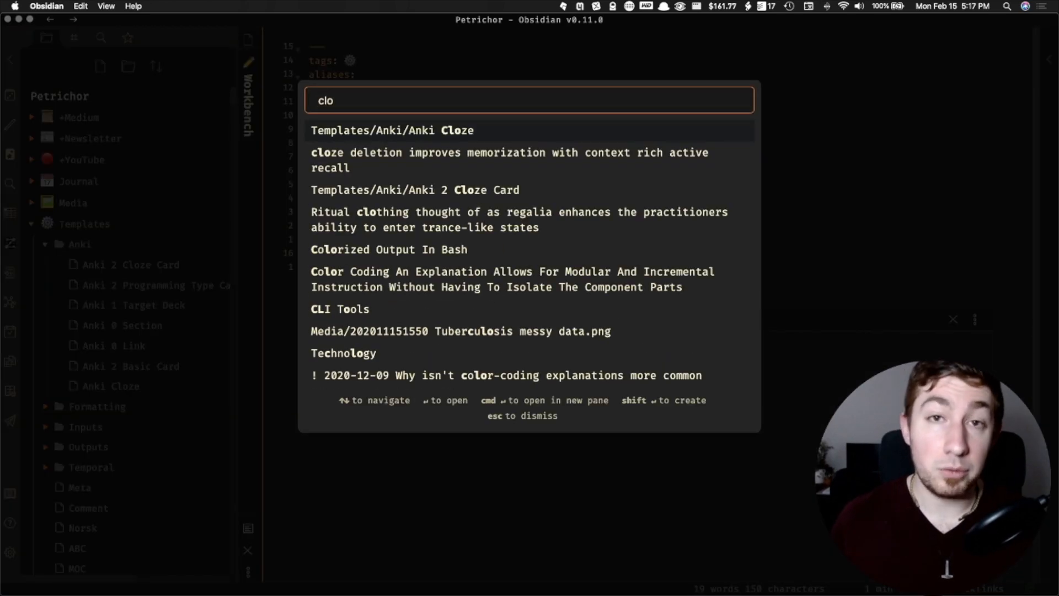
pyautogui.press('super+Return')
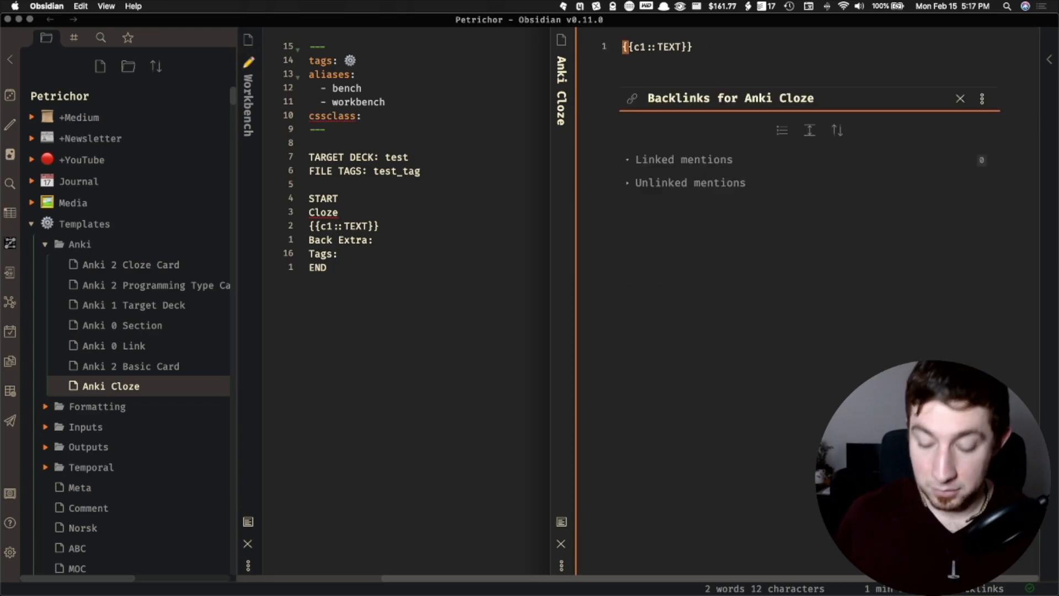
pyautogui.press('super+o')
pyautogui.write('anki')
pyautogui.press('Down')
pyautogui.press('Down')
pyautogui.press('Down')
pyautogui.press('Down')
pyautogui.press('Down')
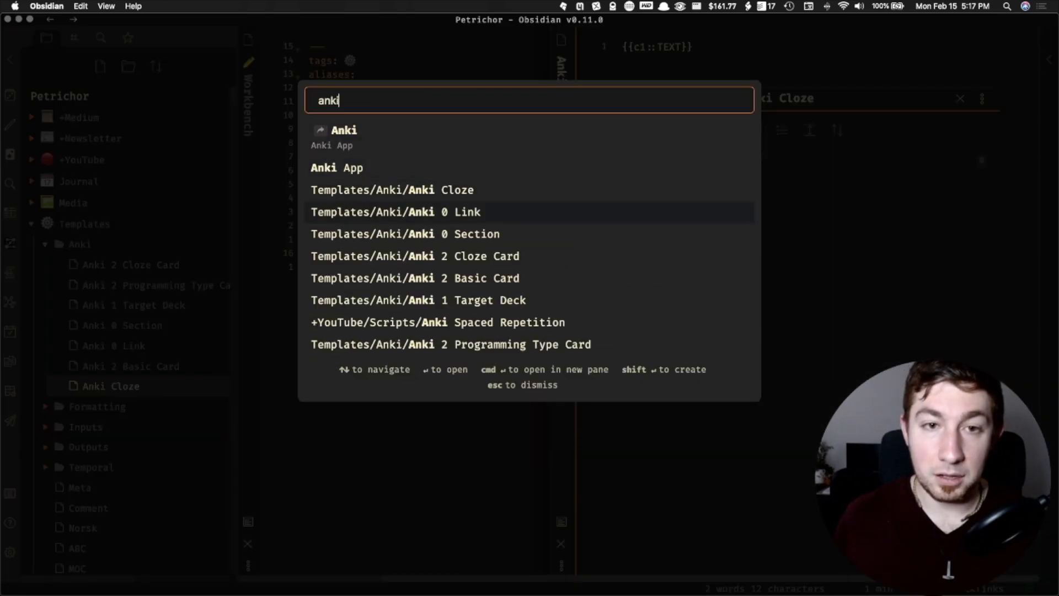
pyautogui.press('Return')
# Delete the ID comment line from the Anki 2 Cloze Card template and place the cursor in its cloze text line.
pyautogui.click(778, 117)
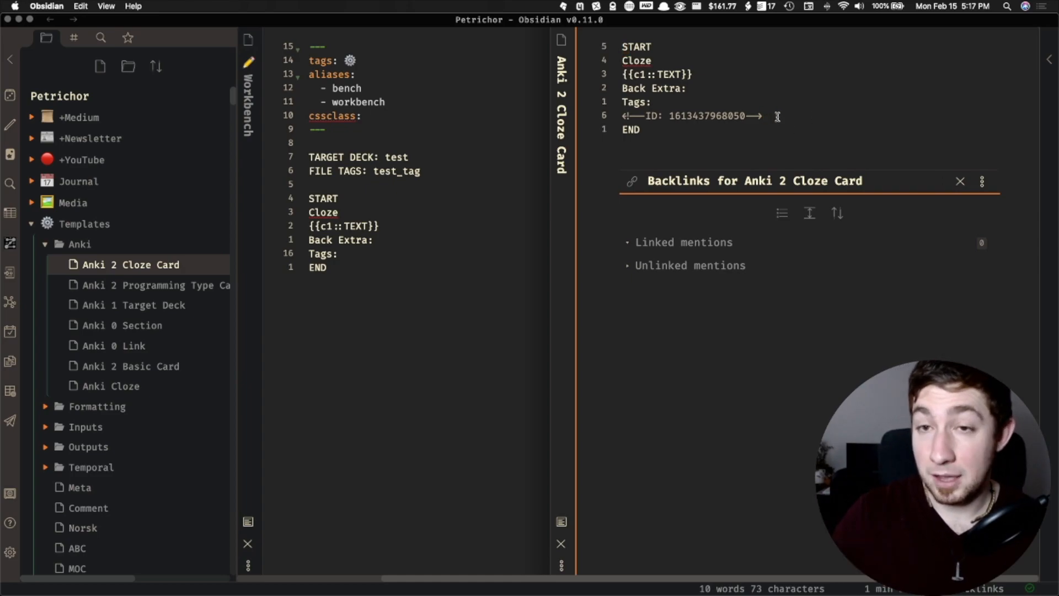
pyautogui.press('d')
pyautogui.press('d')
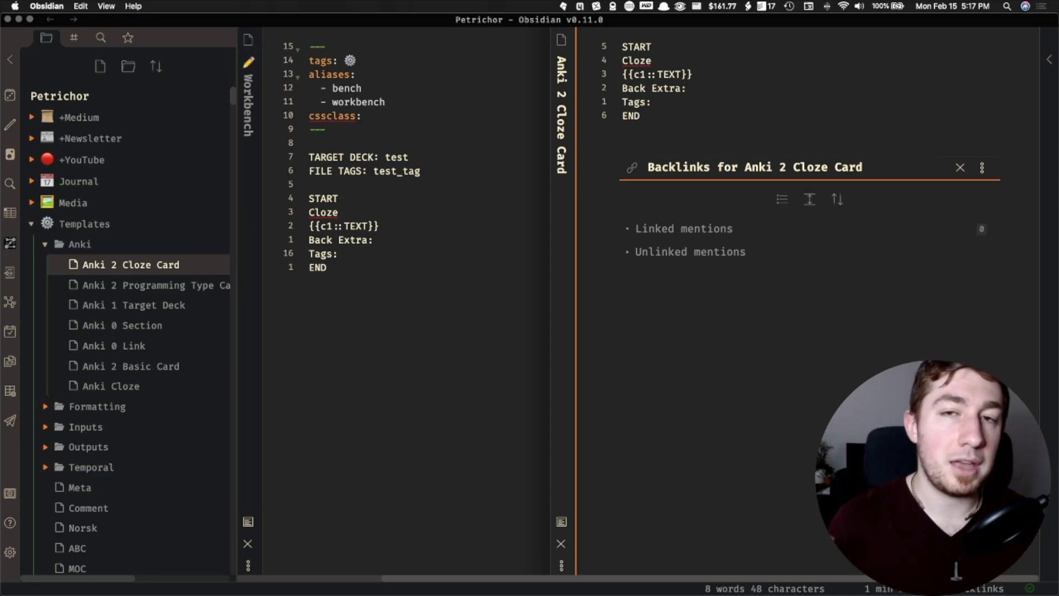
pyautogui.click(661, 74)
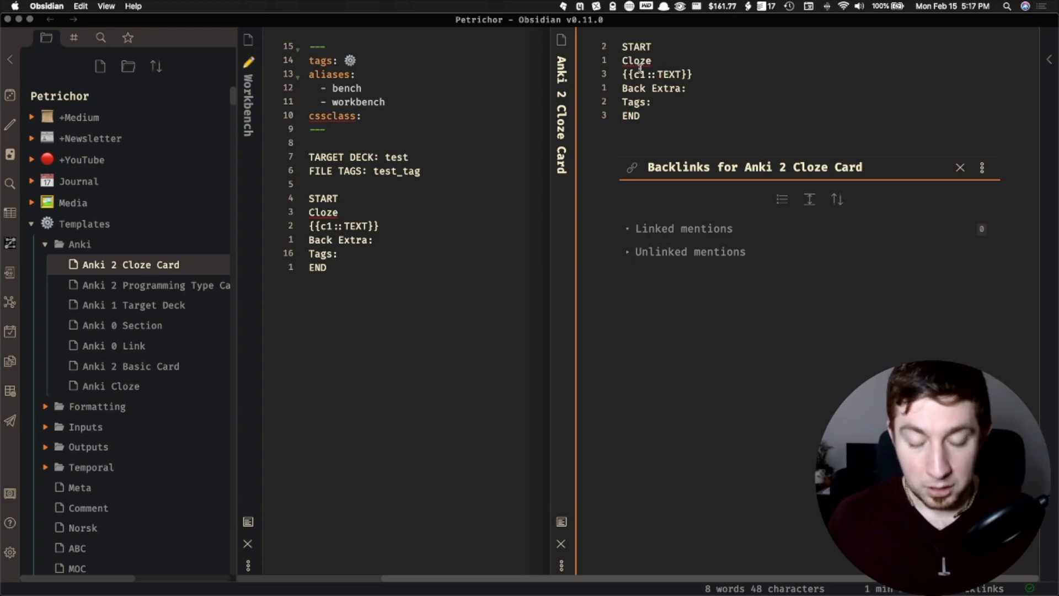
# Clear the cloze placeholder line in the Anki 2 Cloze Card template and close the template's pane.
pyautogui.click(695, 75)
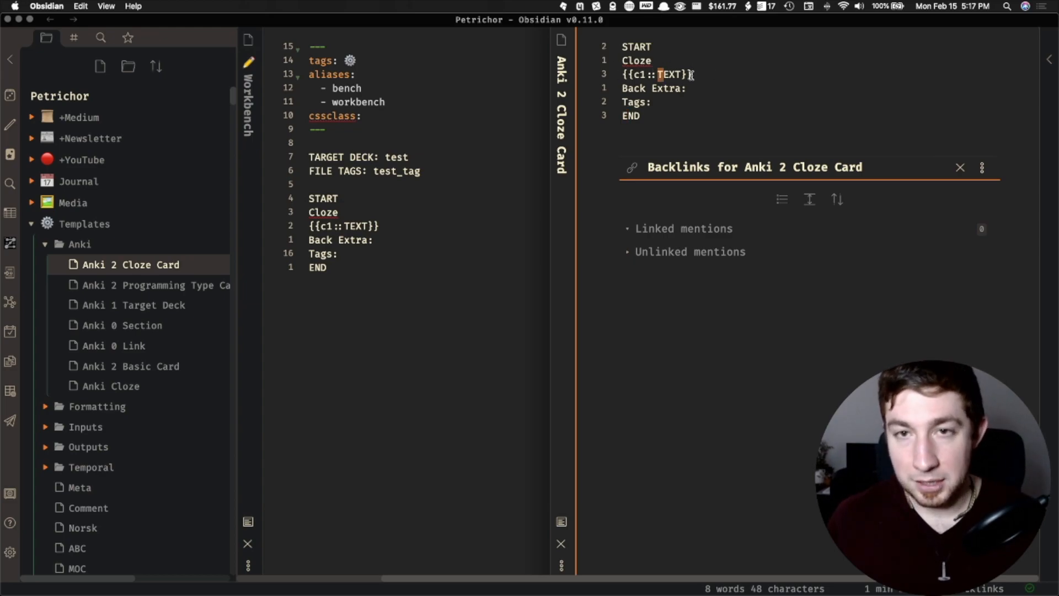
pyautogui.click(624, 75)
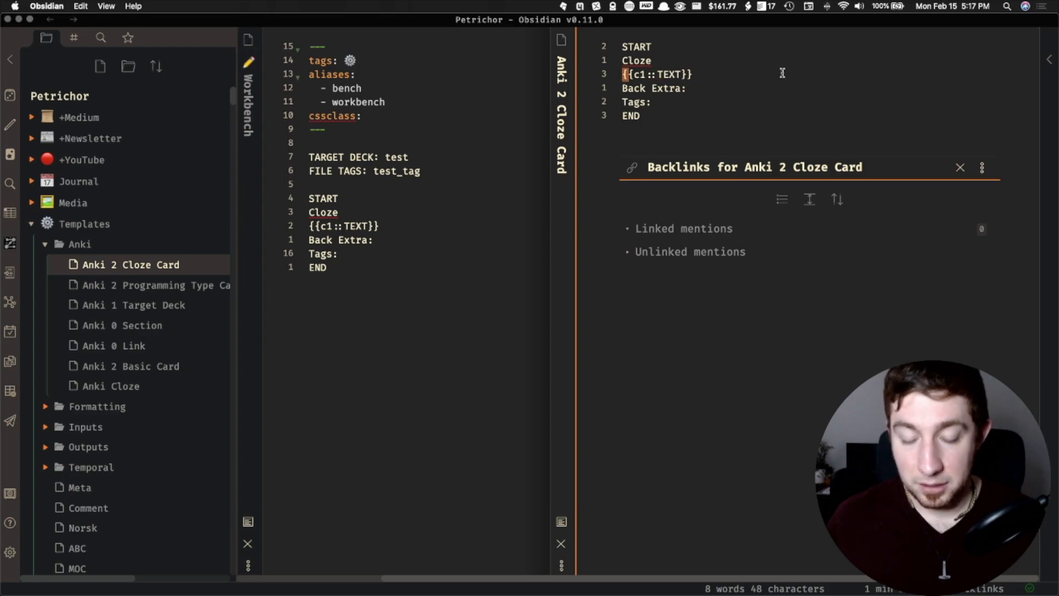
pyautogui.hotkey('shift', 'c')
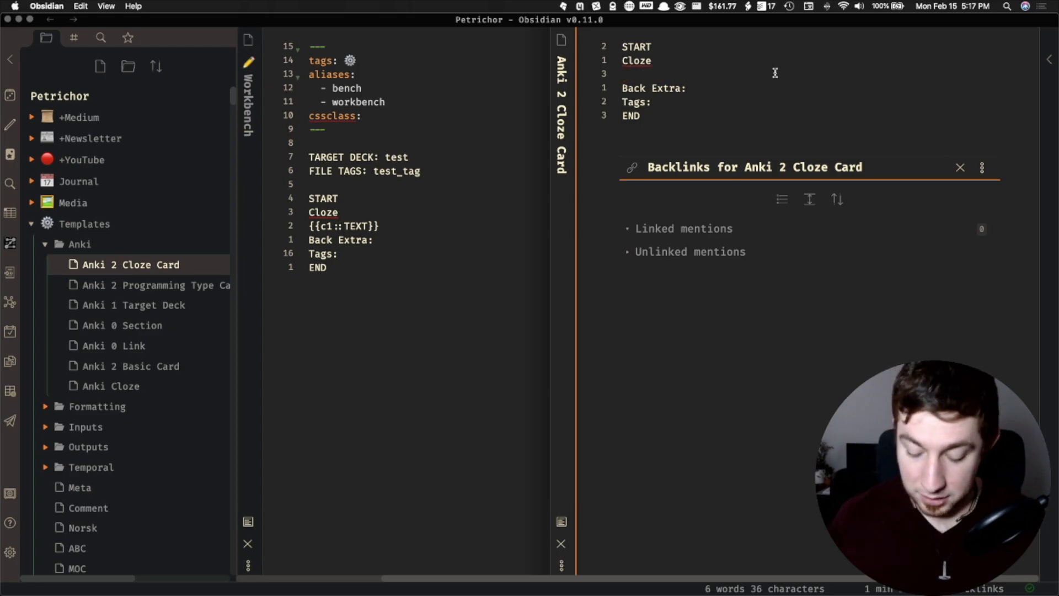
pyautogui.press('super+w')
# Replace the cloze placeholder in the Workbench card with "my name is" plus an inserted Anki Cloze template containing the first name.
pyautogui.moveTo(385, 227); pyautogui.dragTo(301, 232)
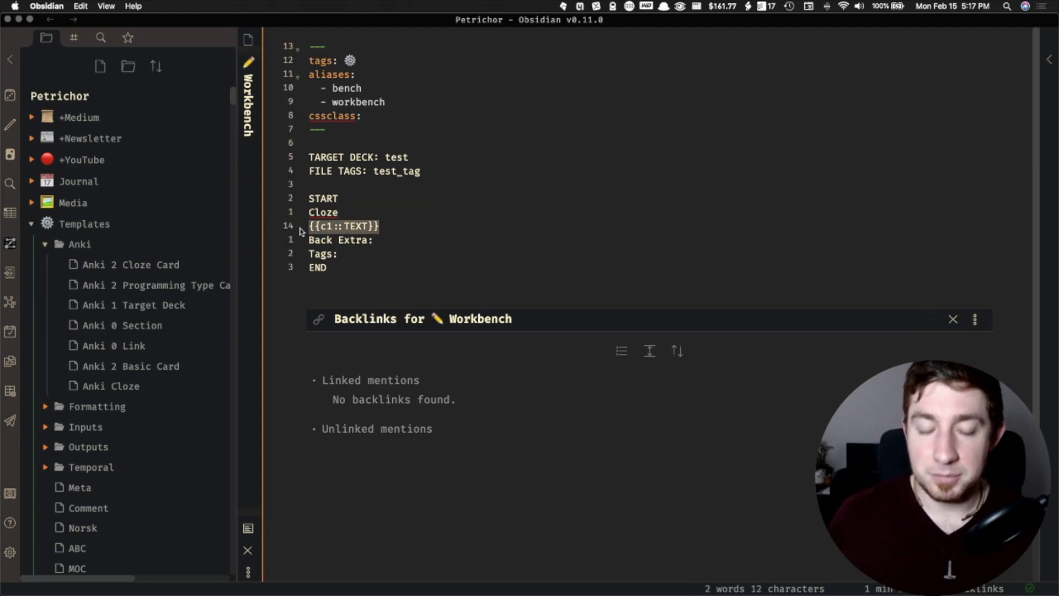
pyautogui.write('my name is')
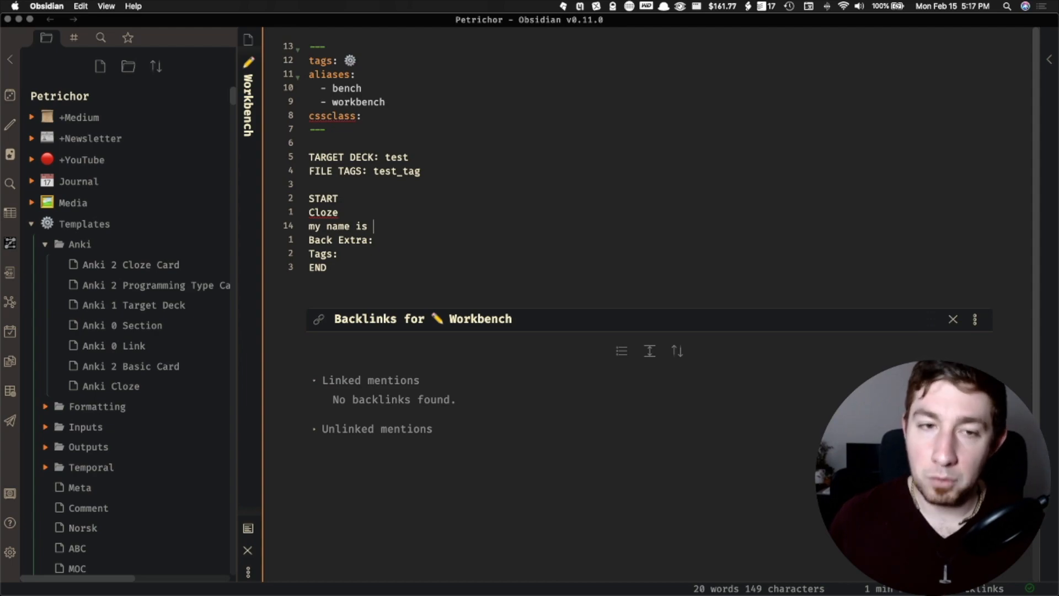
pyautogui.hotkey('alt', 't')
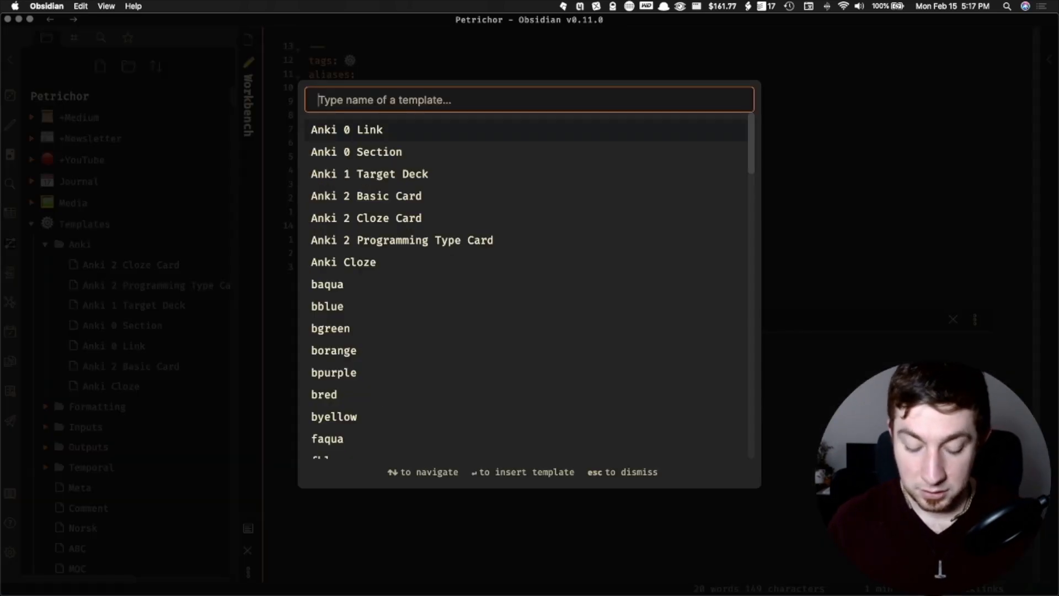
pyautogui.write('z')
pyautogui.press('BackSpace')
pyautogui.write('cloz')
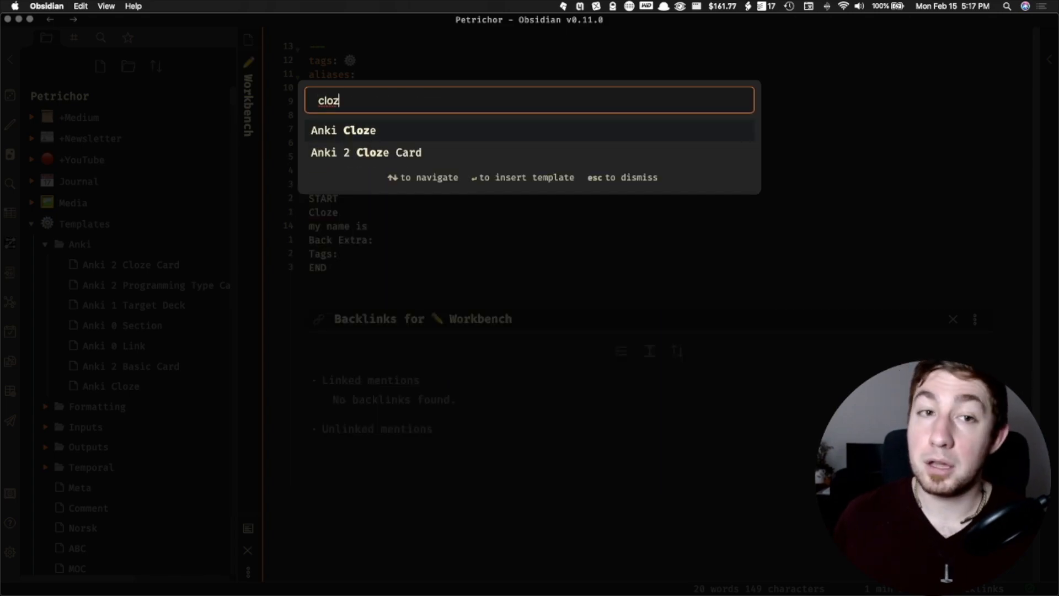
pyautogui.press('Return')
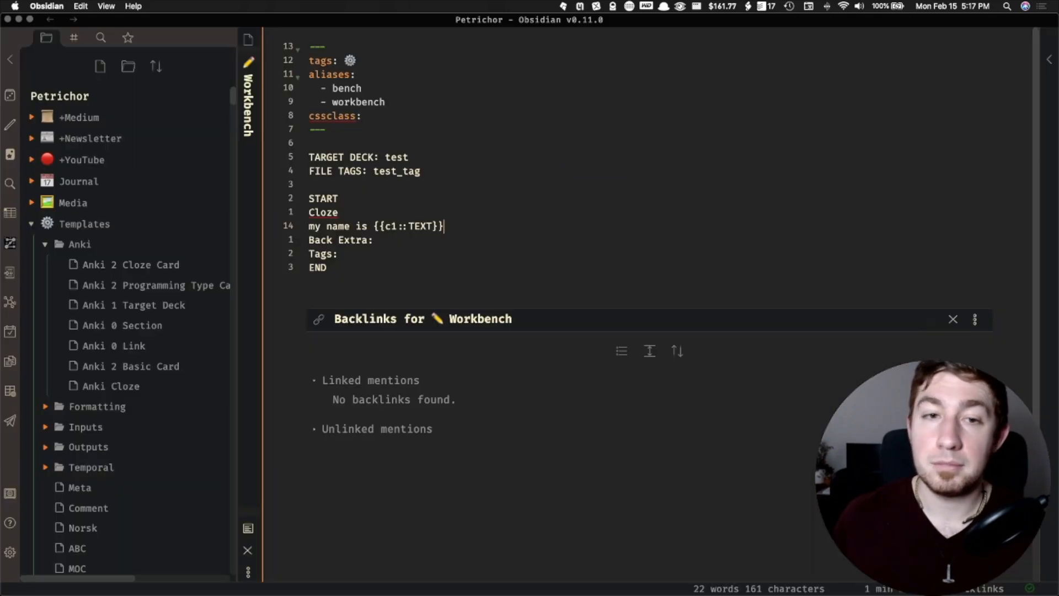
pyautogui.doubleClick(419, 227)
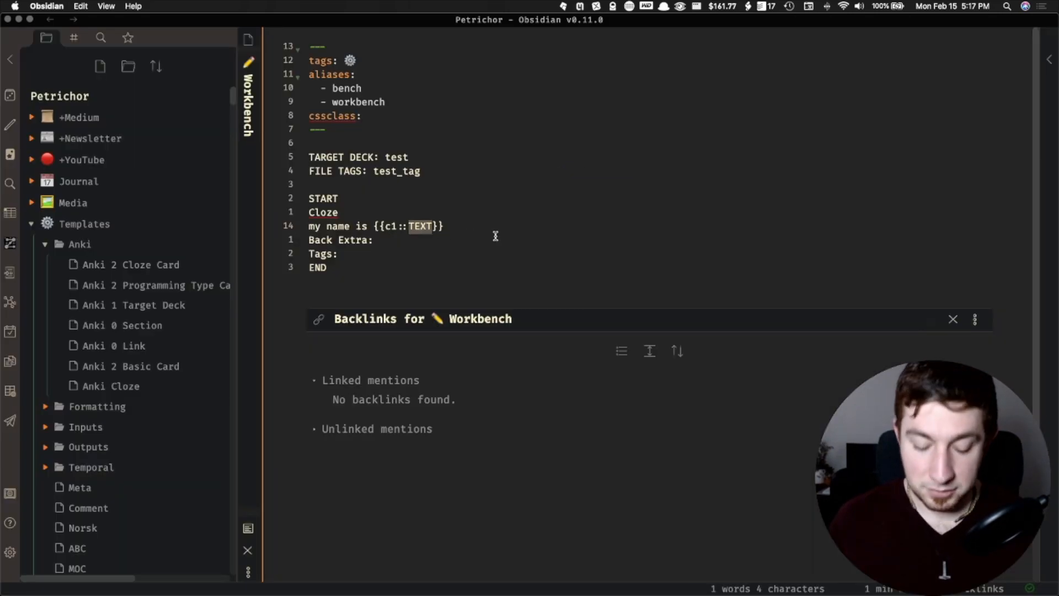
pyautogui.write('Bryan')
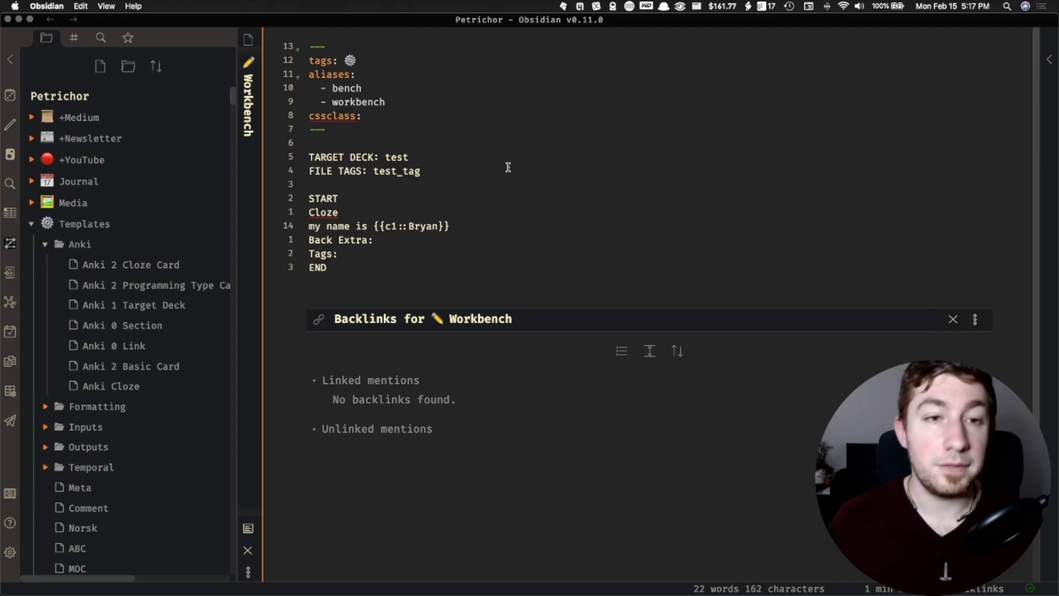
# Fill the card's Back Extra with "last name is" and the surname, and set its Tags to cloze.
pyautogui.click(397, 246)
pyautogui.write('la')
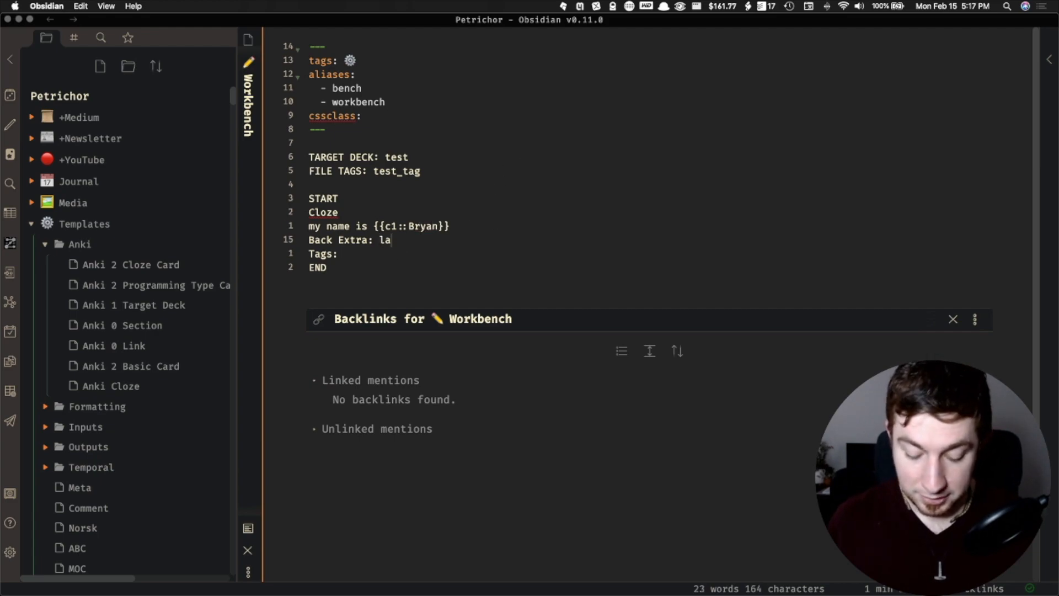
pyautogui.write('st name is jenk')
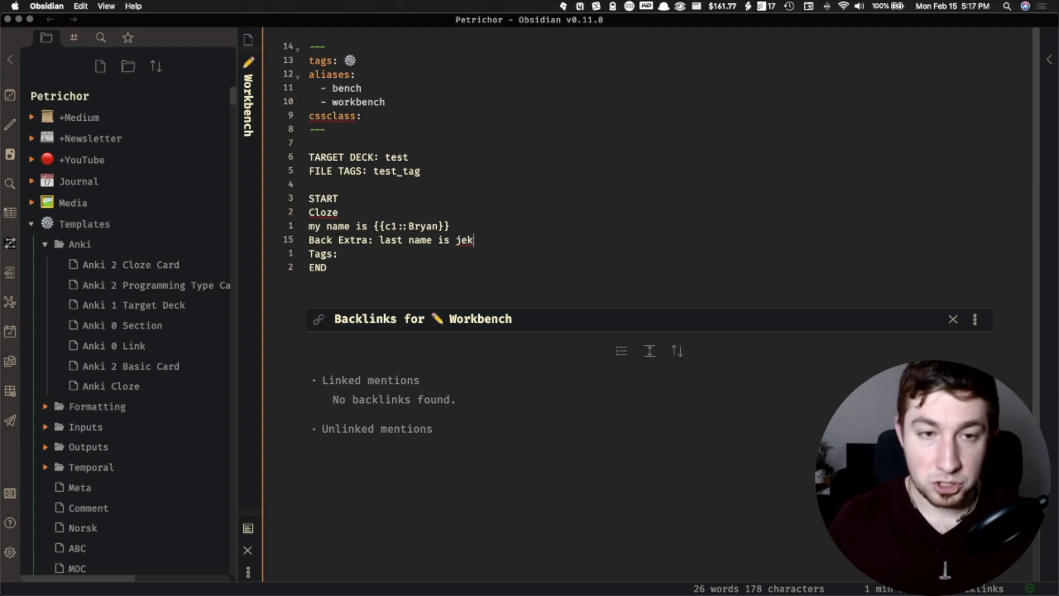
pyautogui.press('BackSpace')
pyautogui.write('nks')
pyautogui.click(357, 258)
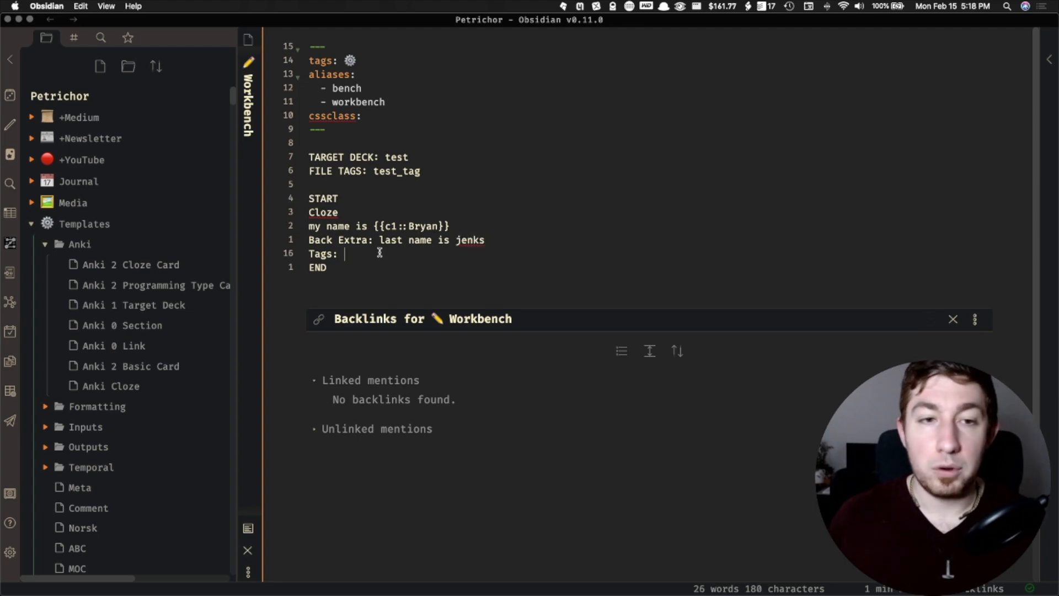
pyautogui.write('cloze')
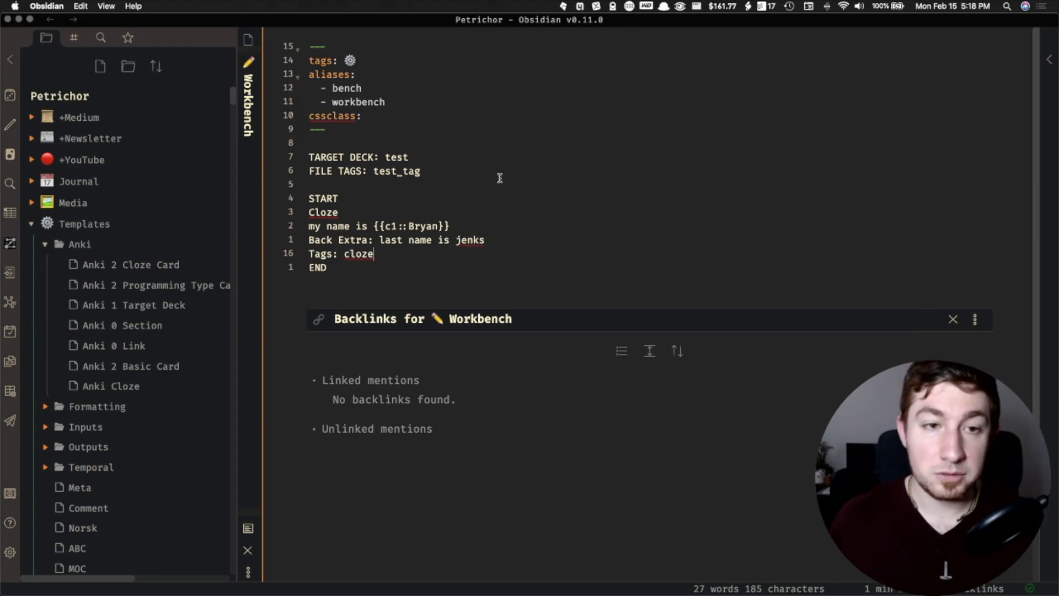
pyautogui.click(497, 190)
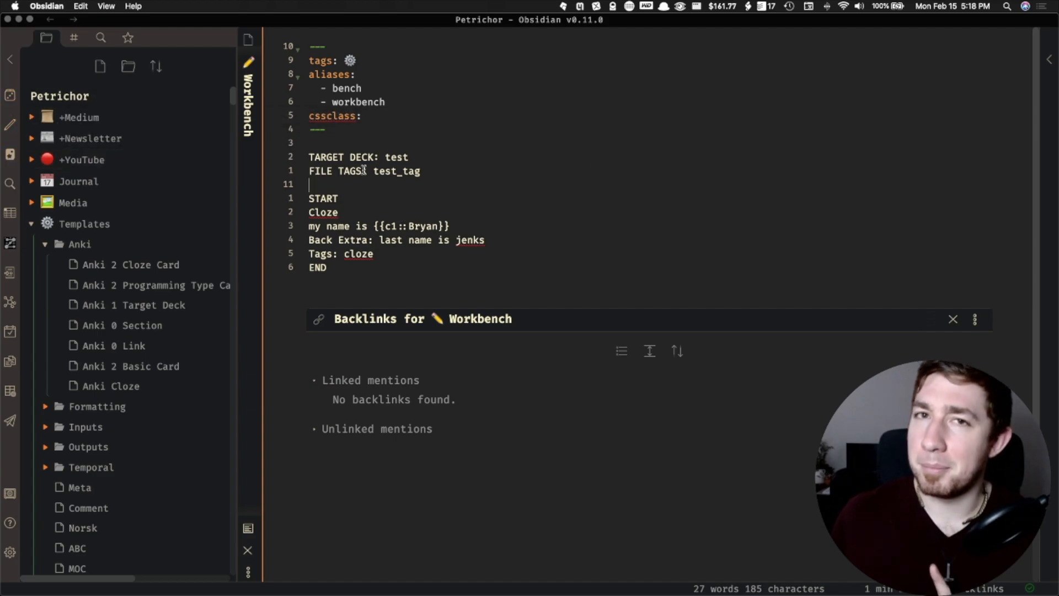
# Set the note's target deck to test::test_child and sync the vault's cards to Anki.
pyautogui.click(434, 160)
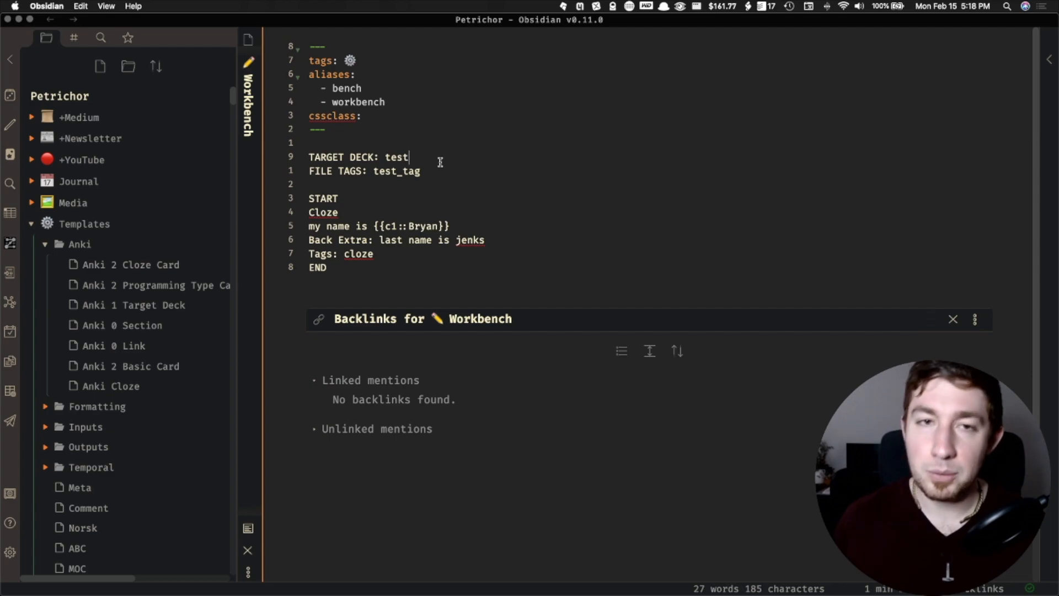
pyautogui.write('::')
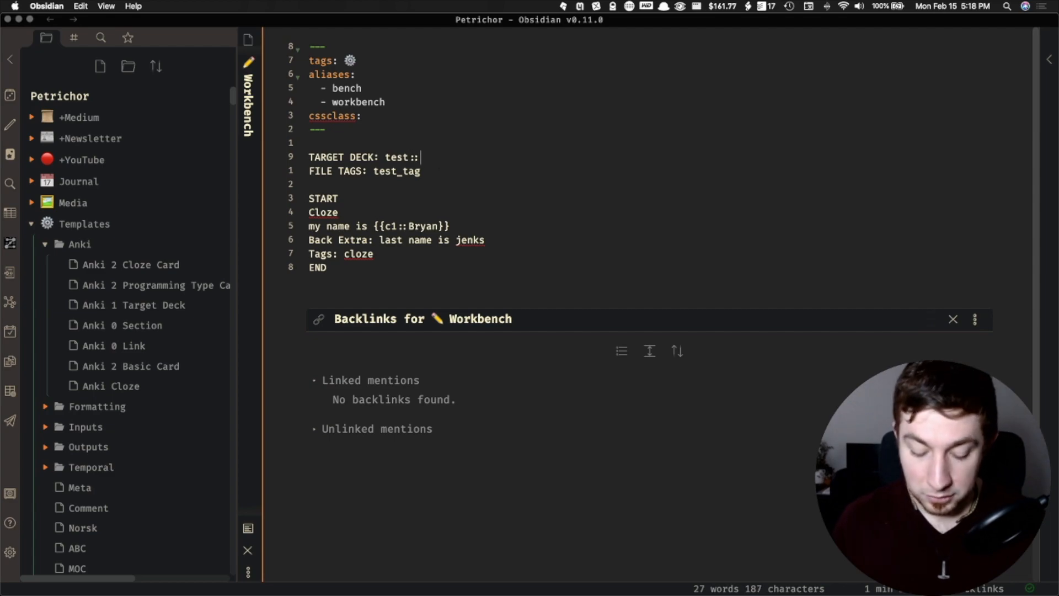
pyautogui.write('tex')
pyautogui.write('t_')
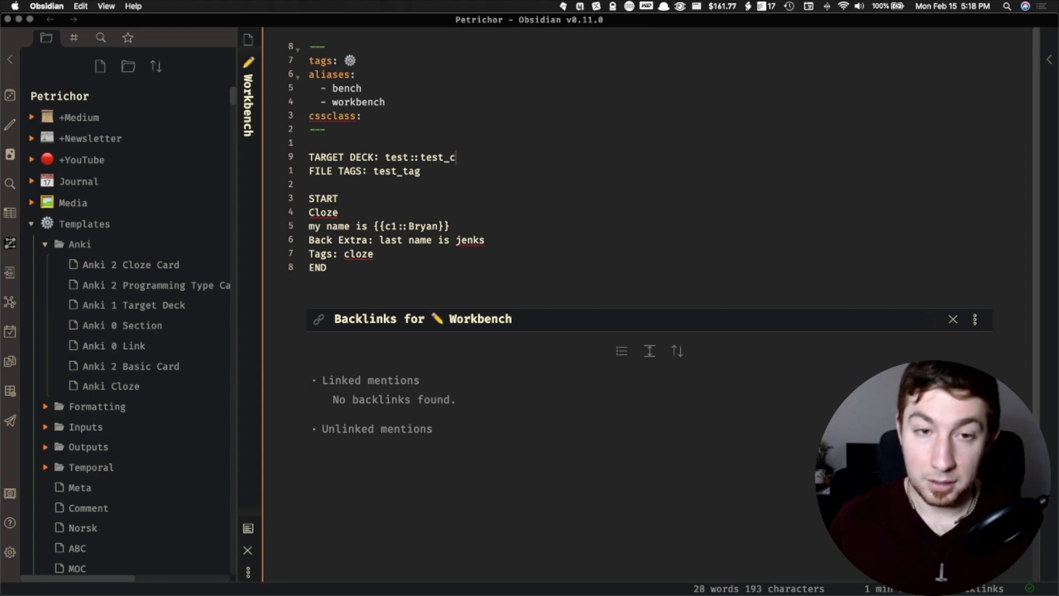
pyautogui.write('child')
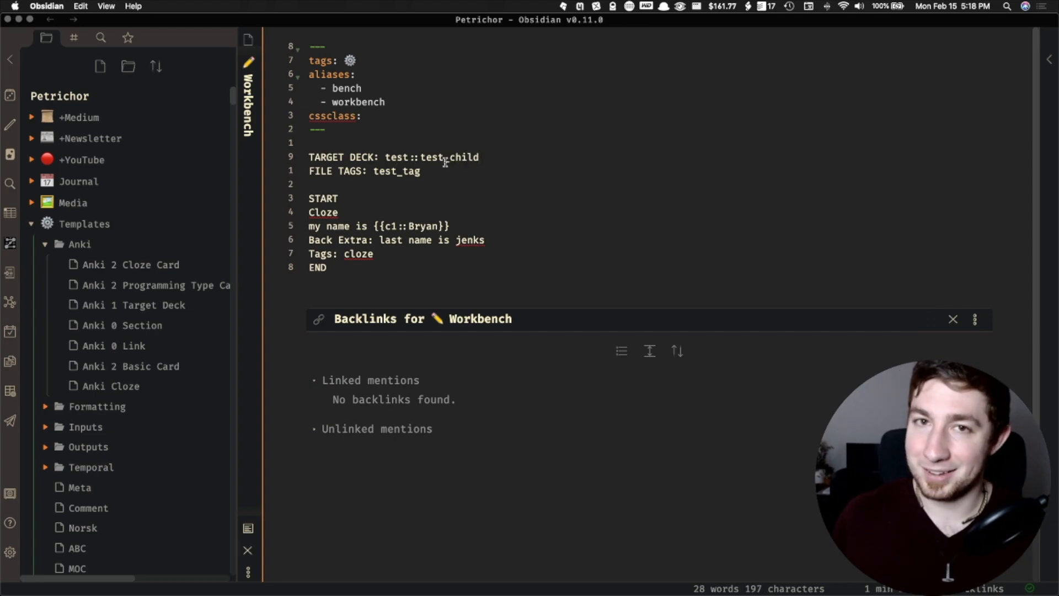
pyautogui.click(10, 154)
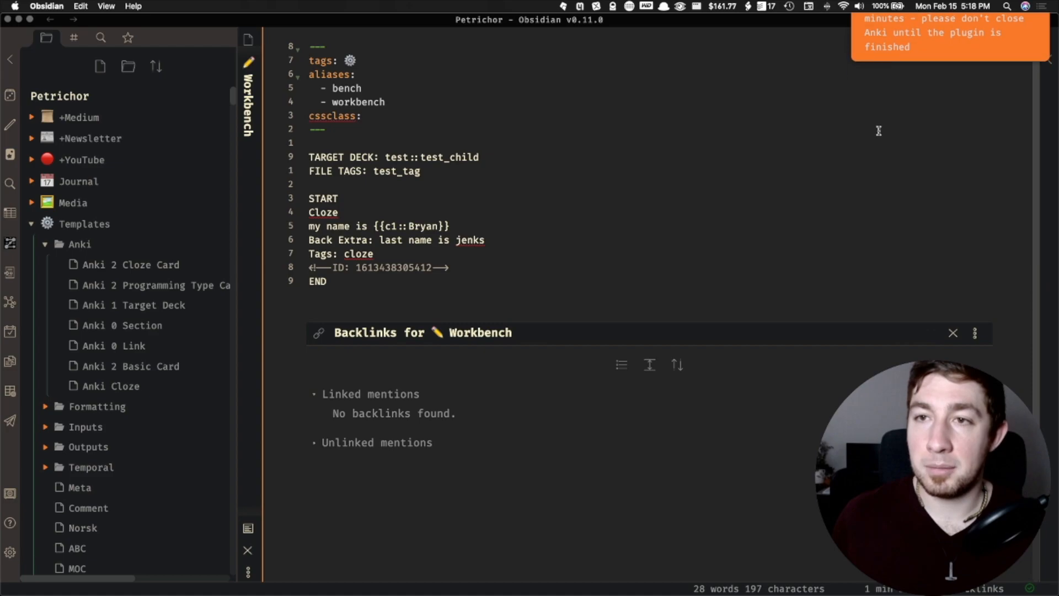
# Switch to Anki, study the test_child deck and reveal the answer of its cloze card.
pyautogui.hotkey('ctrl', 'Right')
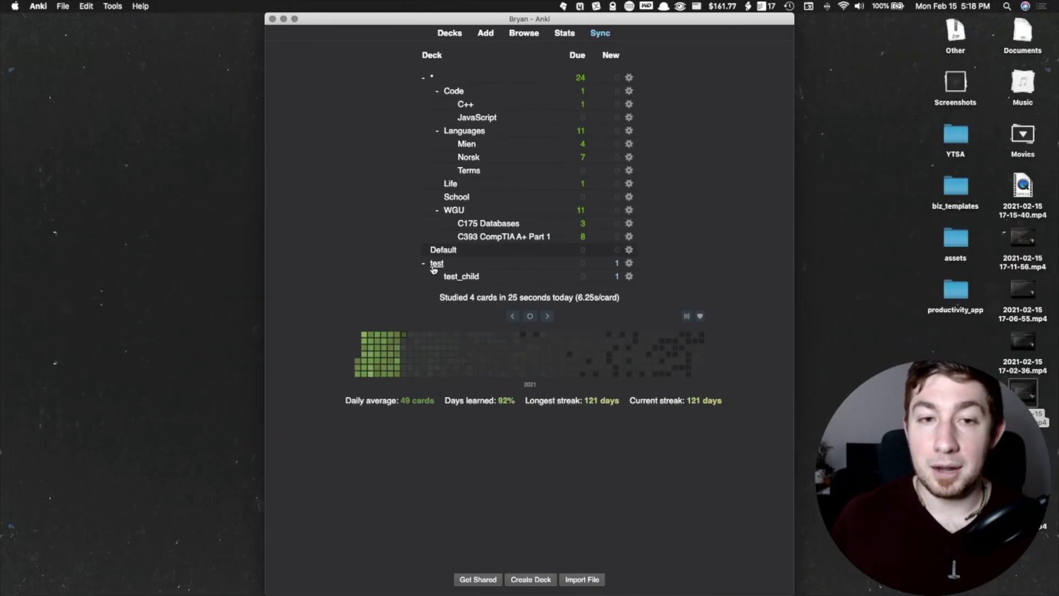
pyautogui.click(461, 277)
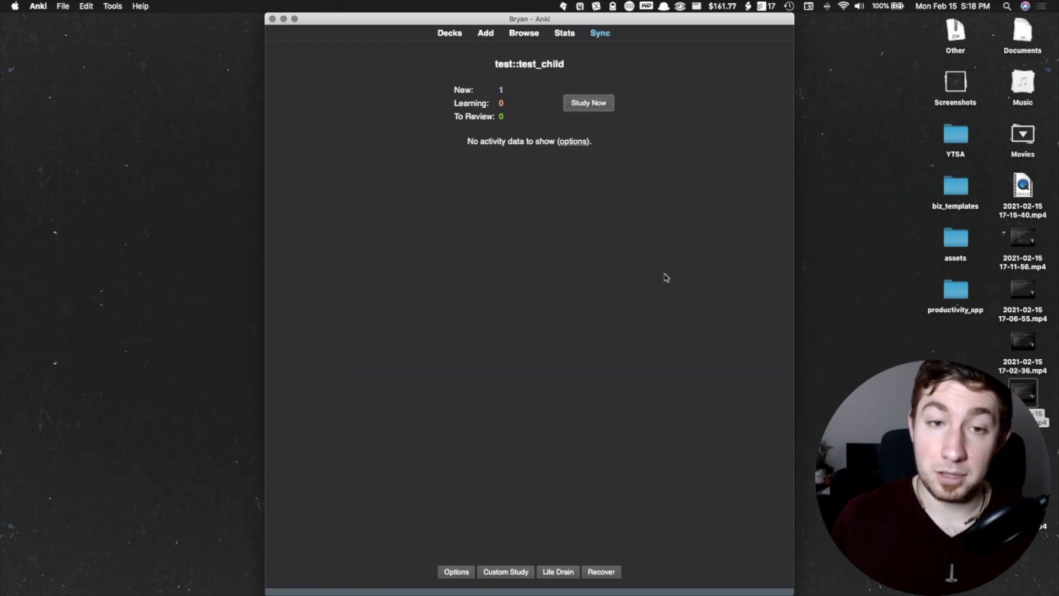
pyautogui.click(588, 102)
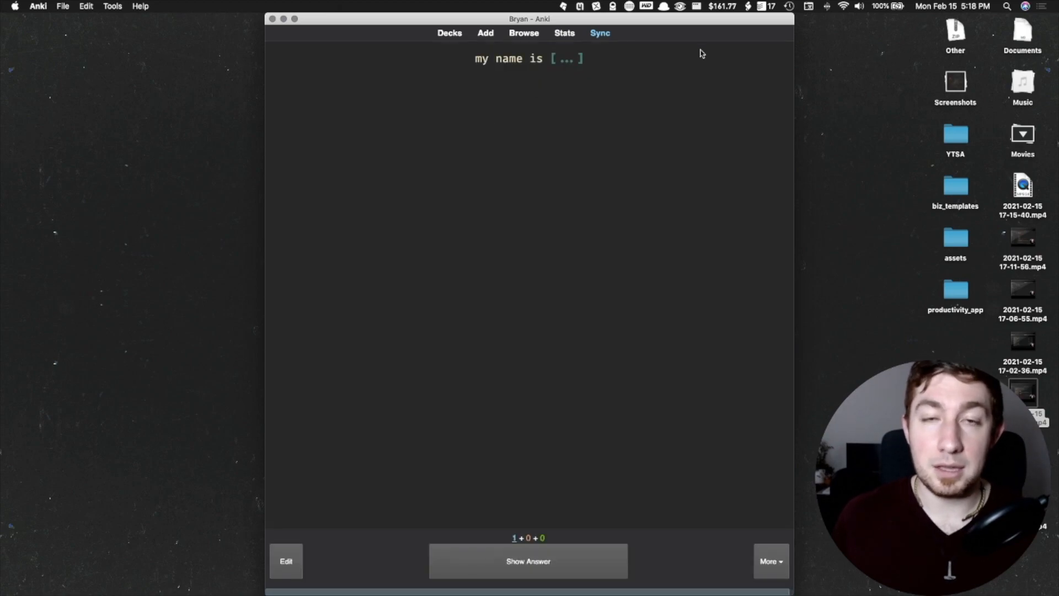
pyautogui.click(559, 563)
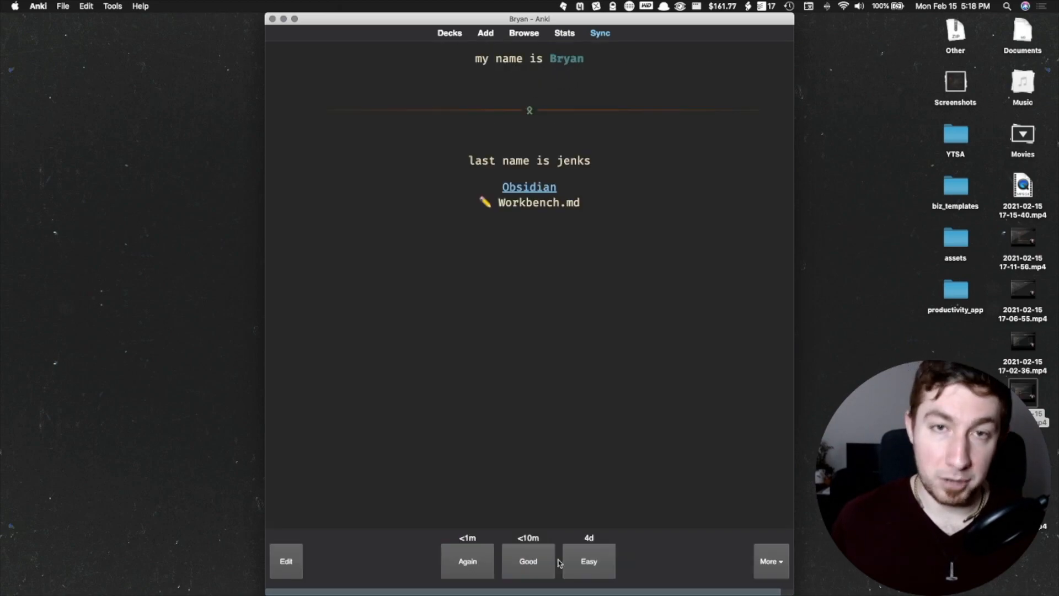
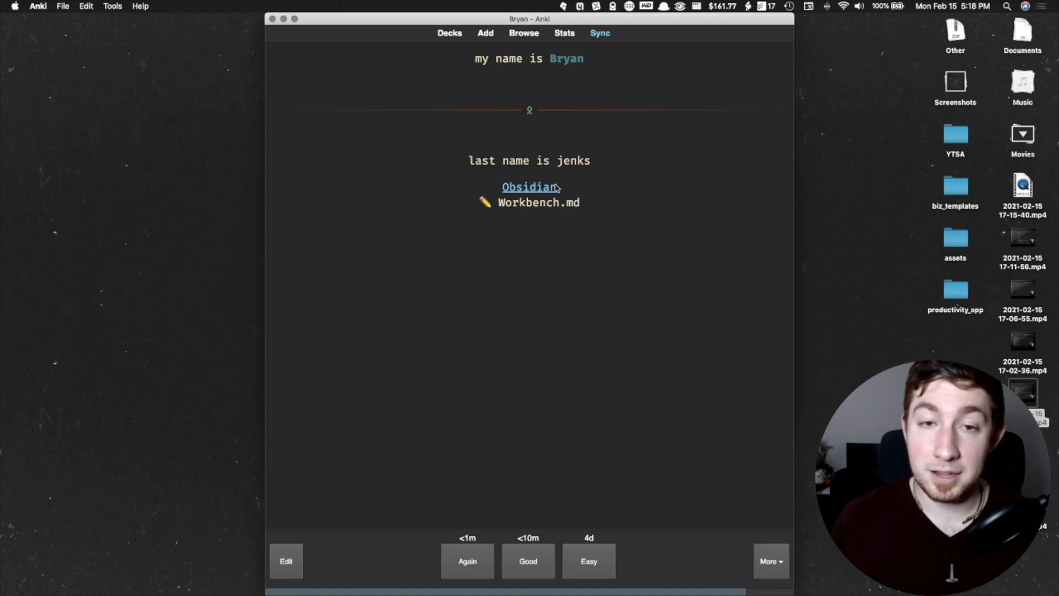
# Follow the card's Obsidian link back to the Workbench note and highlight the flashcard block from START to END.
pyautogui.click(531, 190)
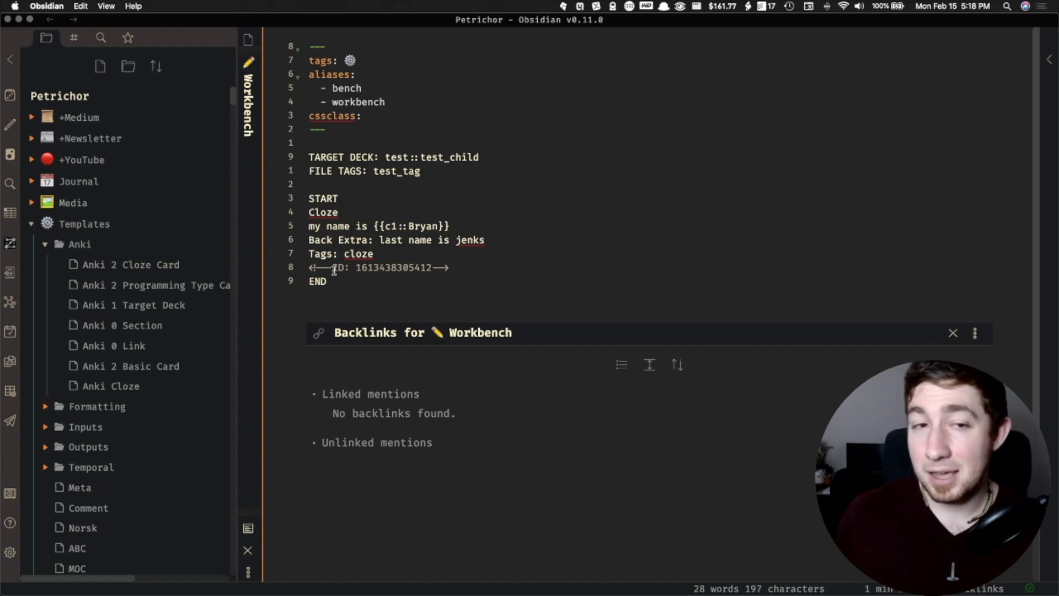
pyautogui.moveTo(356, 295); pyautogui.dragTo(294, 193)
pyautogui.click(319, 176)
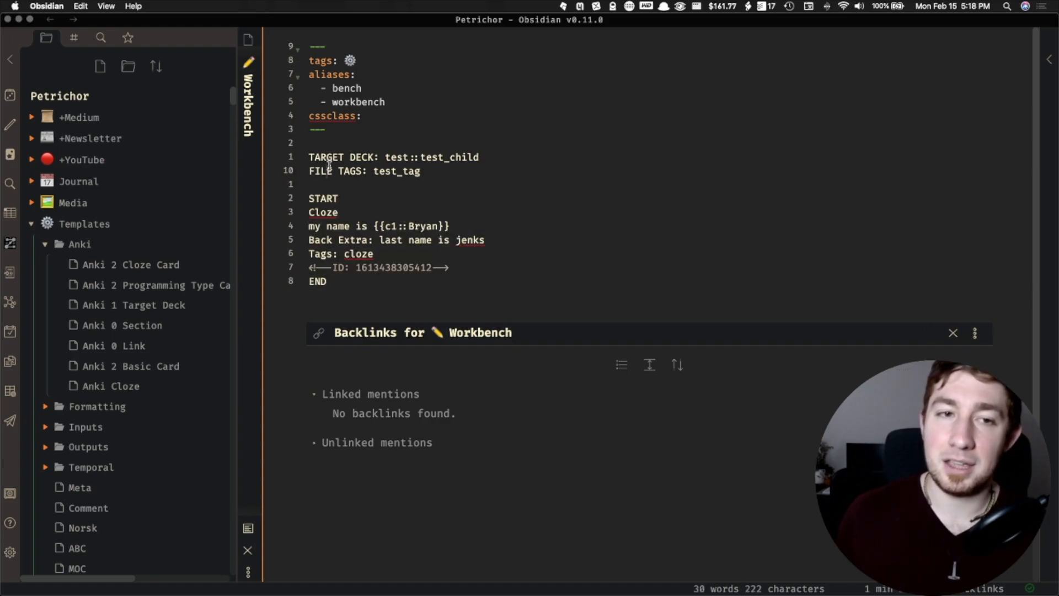
pyautogui.moveTo(309, 157); pyautogui.dragTo(331, 294)
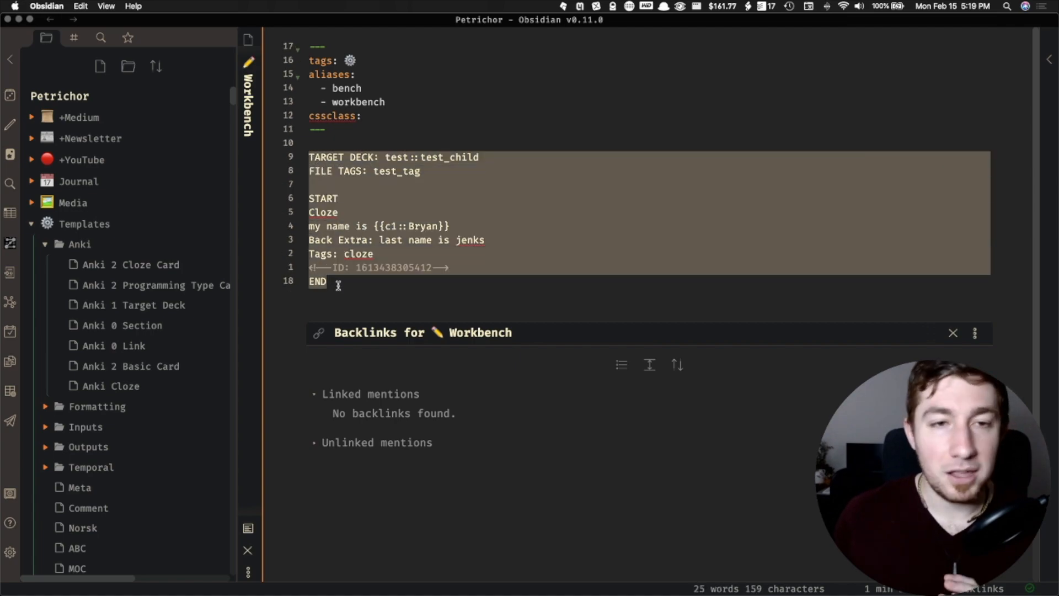
pyautogui.moveTo(344, 186); pyautogui.dragTo(379, 287)
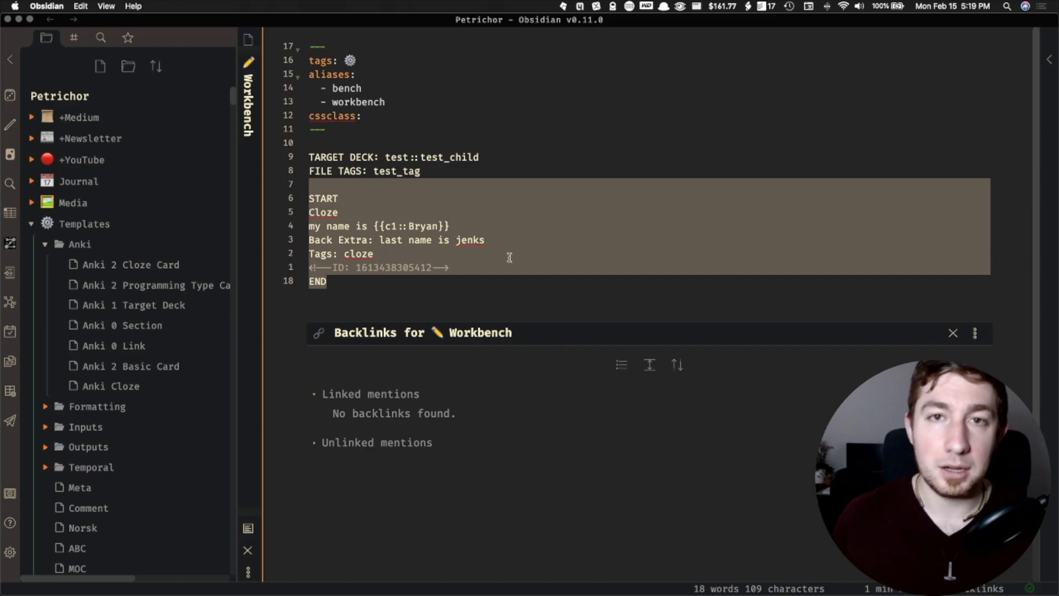
# Open the C175 note, follow its link to C175 UCERTIFY Chapter 1 Notes and Cards, and examine the cloze cards among the notes.
pyautogui.press('super+o')
pyautogui.write('c175')
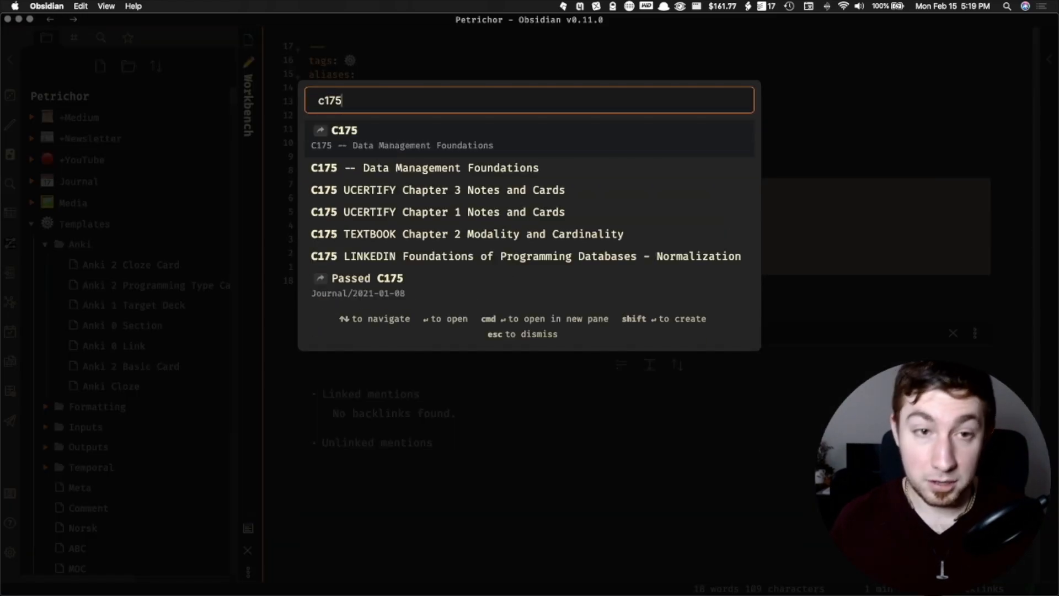
pyautogui.press('Return')
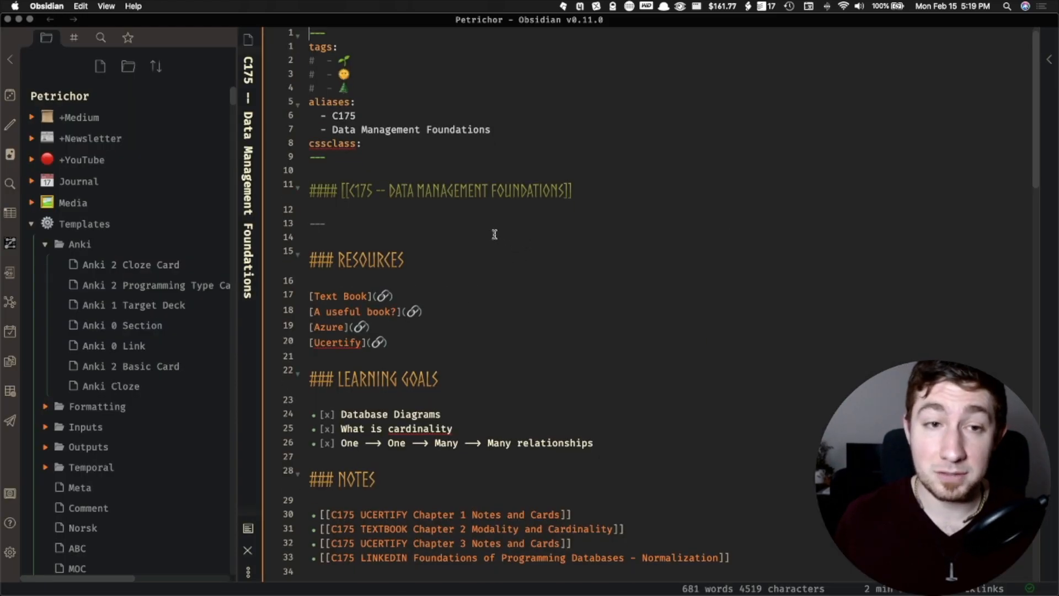
pyautogui.scroll(-4, 497, 237)
pyautogui.click(514, 415)
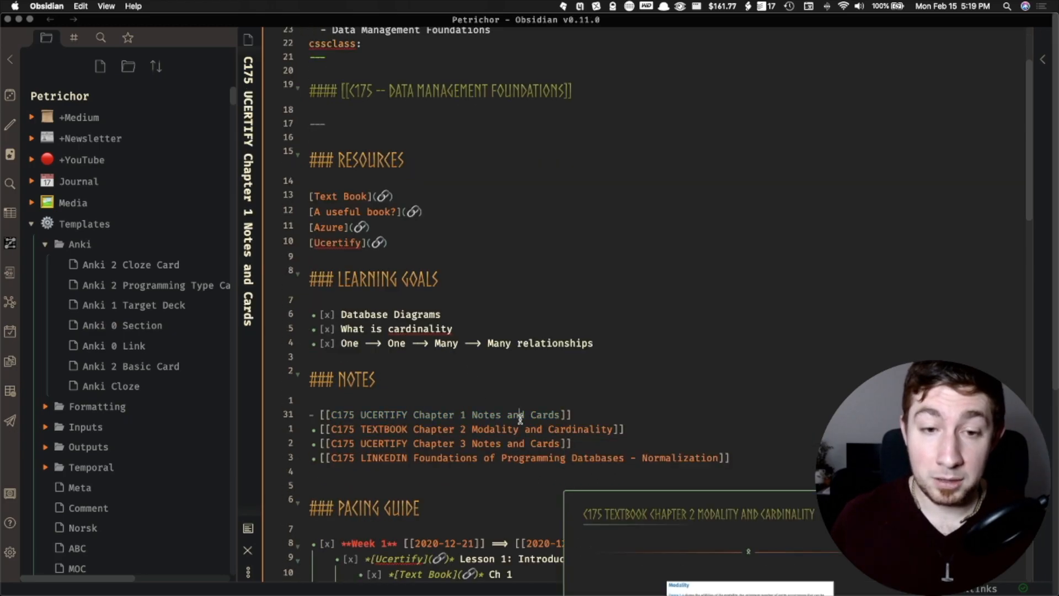
pyautogui.scroll(-15, 582, 270)
pyautogui.scroll(-20, 582, 271)
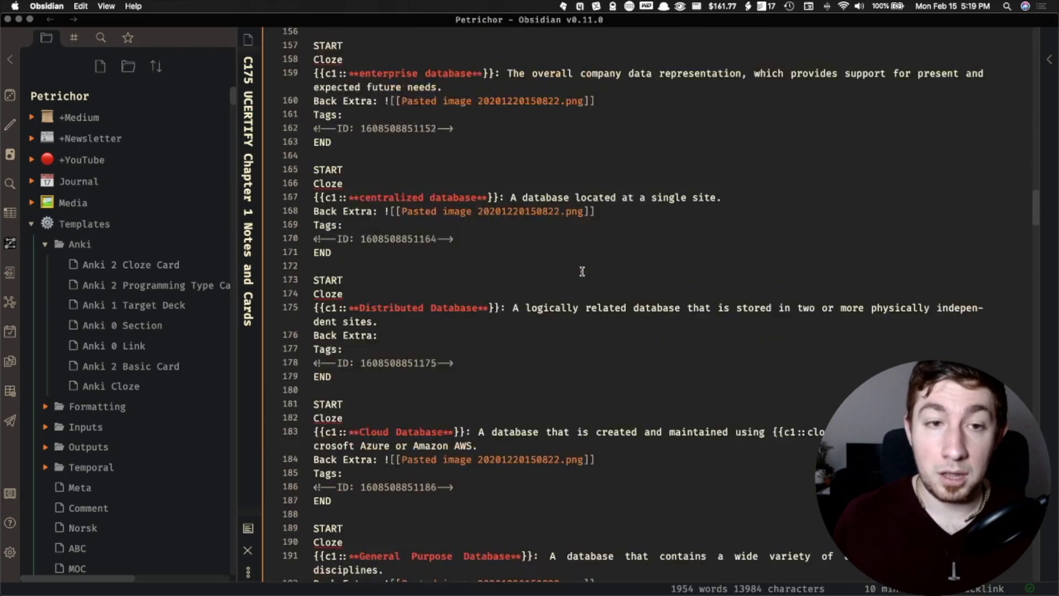
pyautogui.scroll(-10, 581, 272)
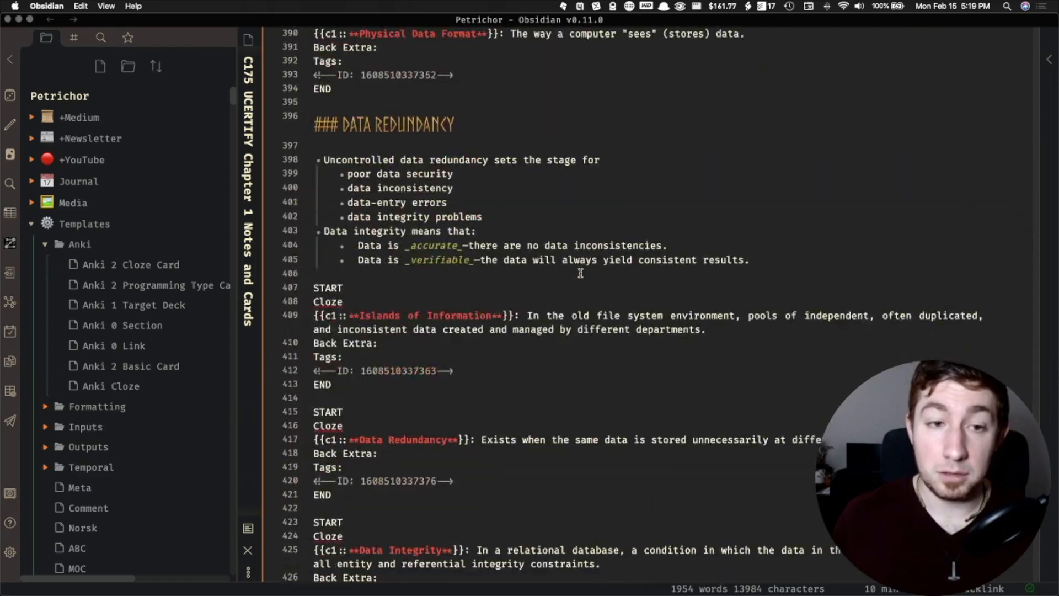
pyautogui.scroll(-10, 580, 273)
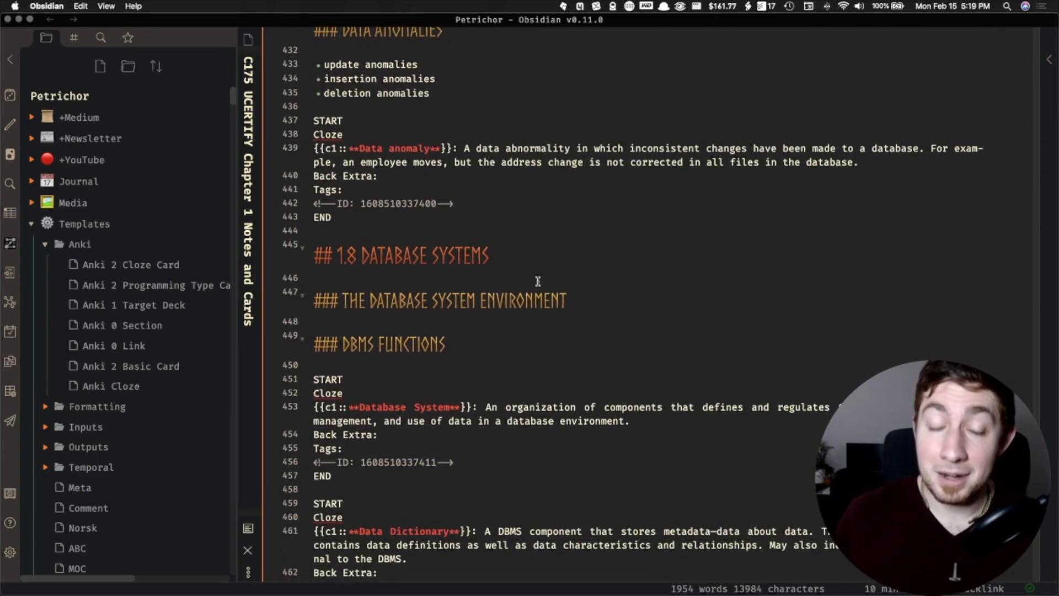
# Look over the cloze cards from the end of the C175 Chapter 1 note back up through its earlier sections.
pyautogui.scroll(8, 543, 321)
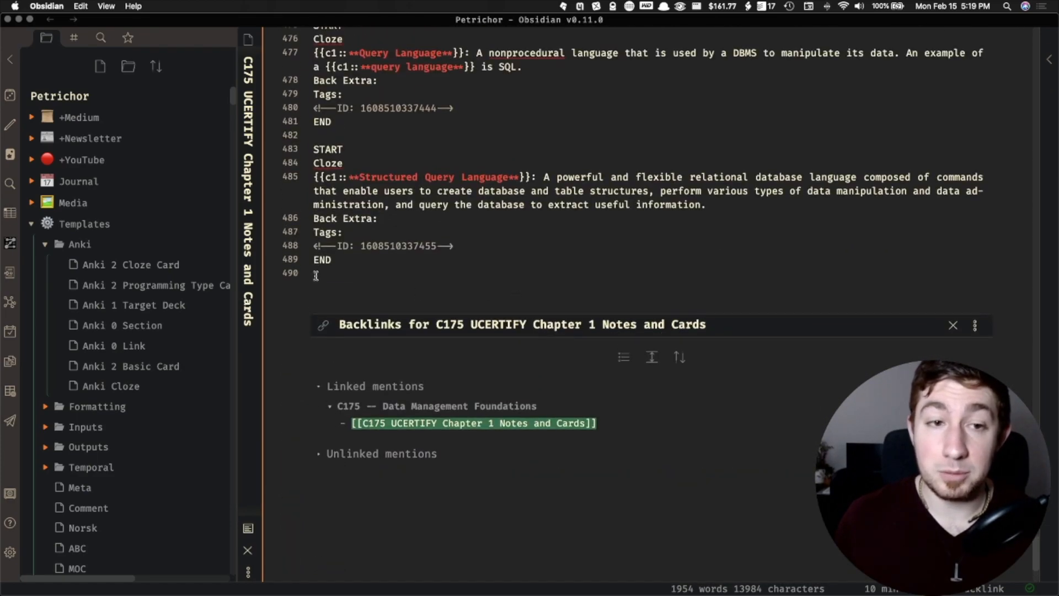
pyautogui.scroll(10, 610, 274)
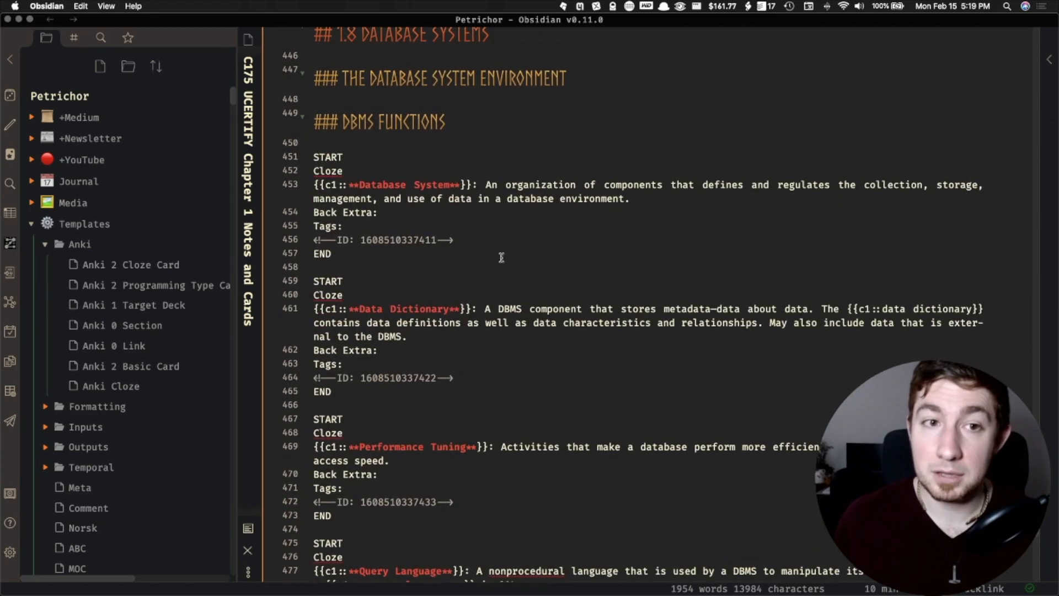
pyautogui.scroll(3, 496, 221)
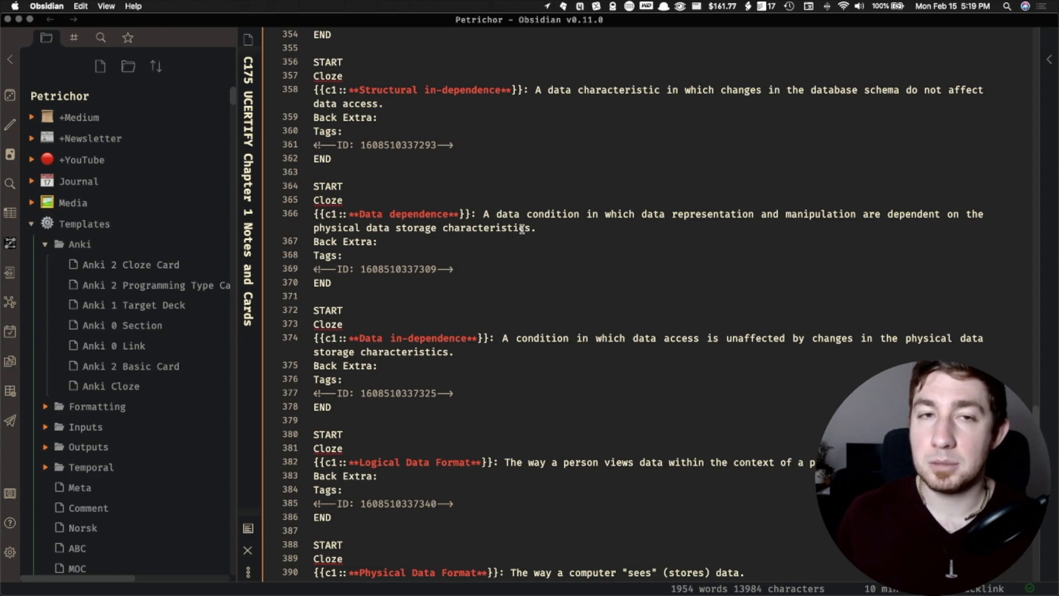
pyautogui.scroll(5, 508, 232)
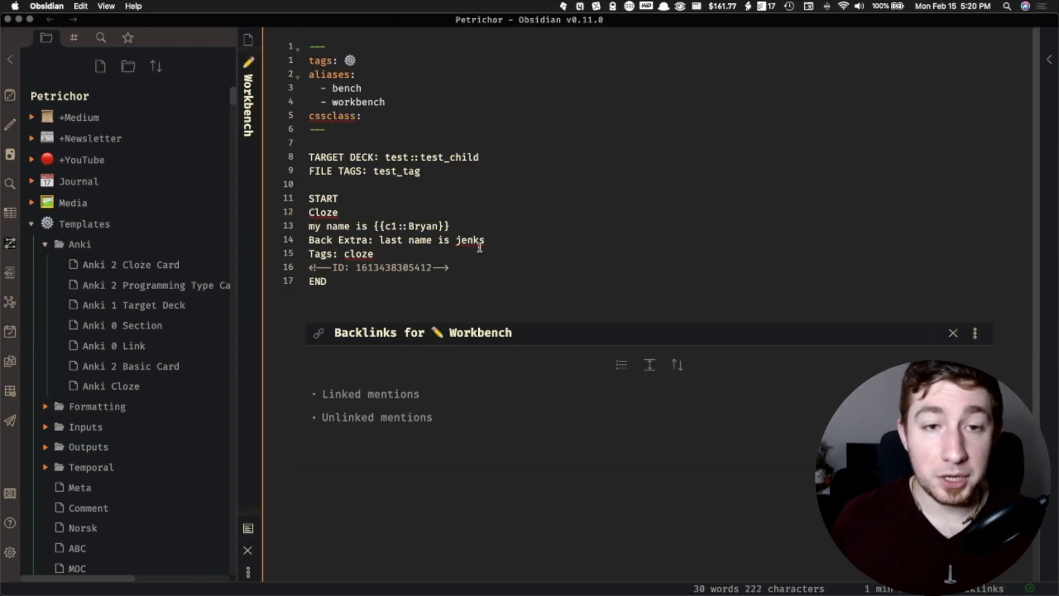
# In the Workbench note, remove the card's cloze text and Back Extra lines and add a DELETE line above its ID.
pyautogui.moveTo(499, 240); pyautogui.dragTo(288, 226)
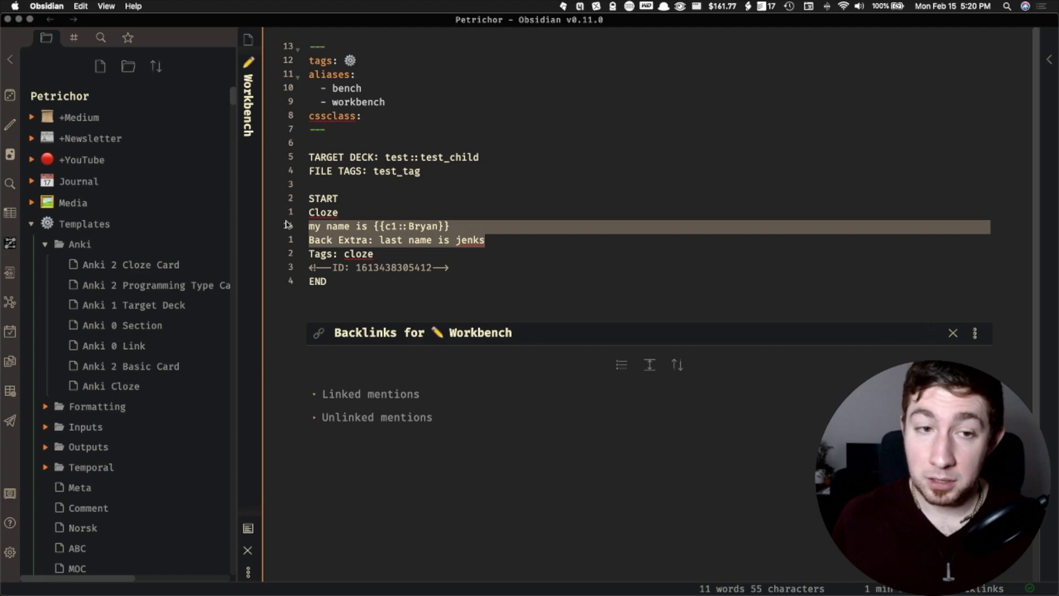
pyautogui.press('BackSpace')
pyautogui.click(385, 241)
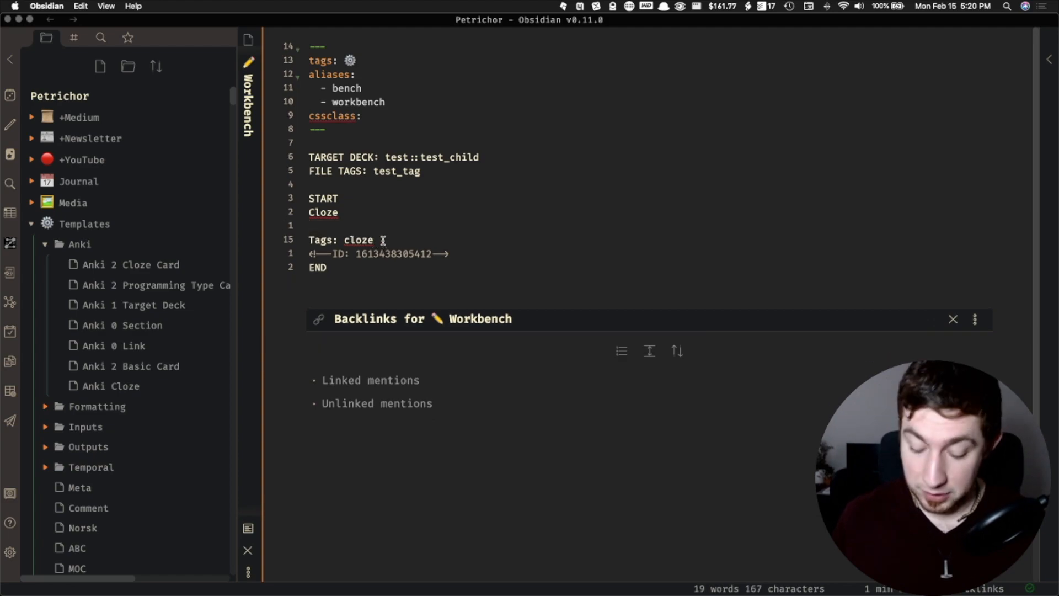
pyautogui.press('Return')
pyautogui.write('DELETE')
pyautogui.press('Up')
pyautogui.press('Up')
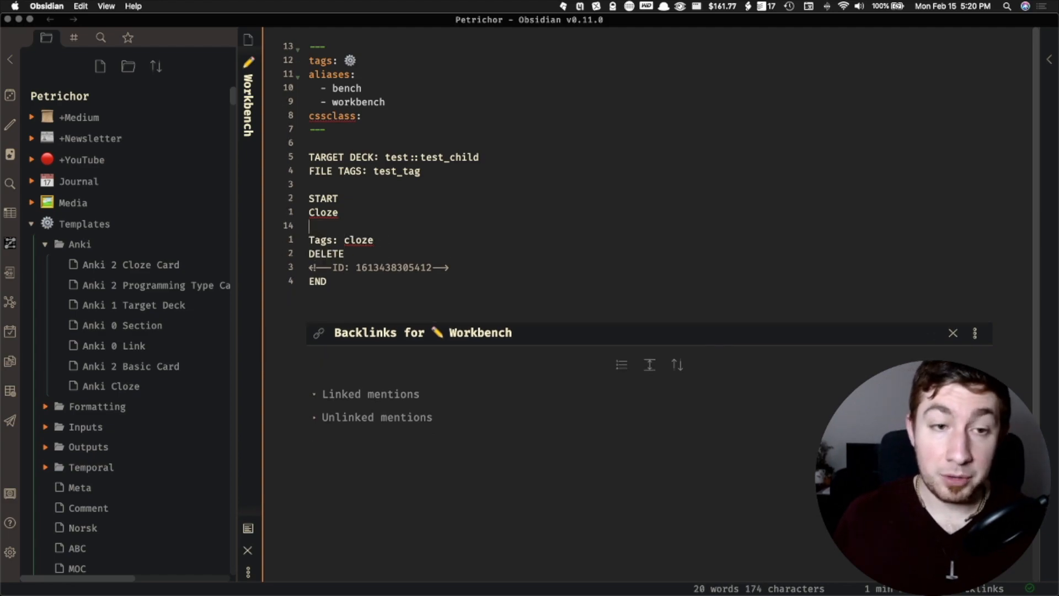
pyautogui.press('super+Down')
pyautogui.press('BackSpace')
pyautogui.write('D')
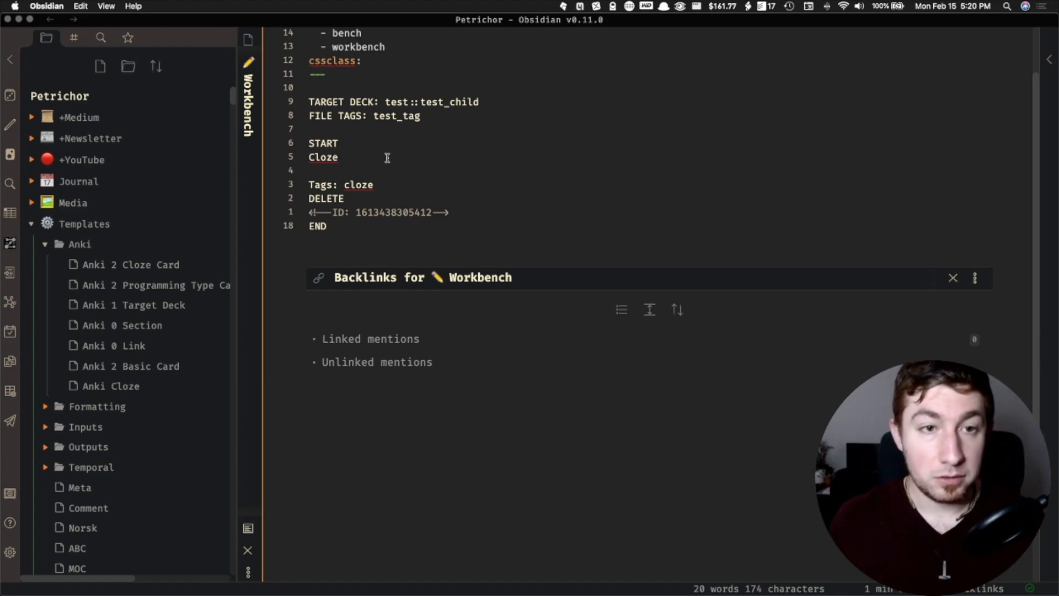
# Sync the vault to Anki to delete the marked card, and clear the leftover START block from the note.
pyautogui.click(10, 150)
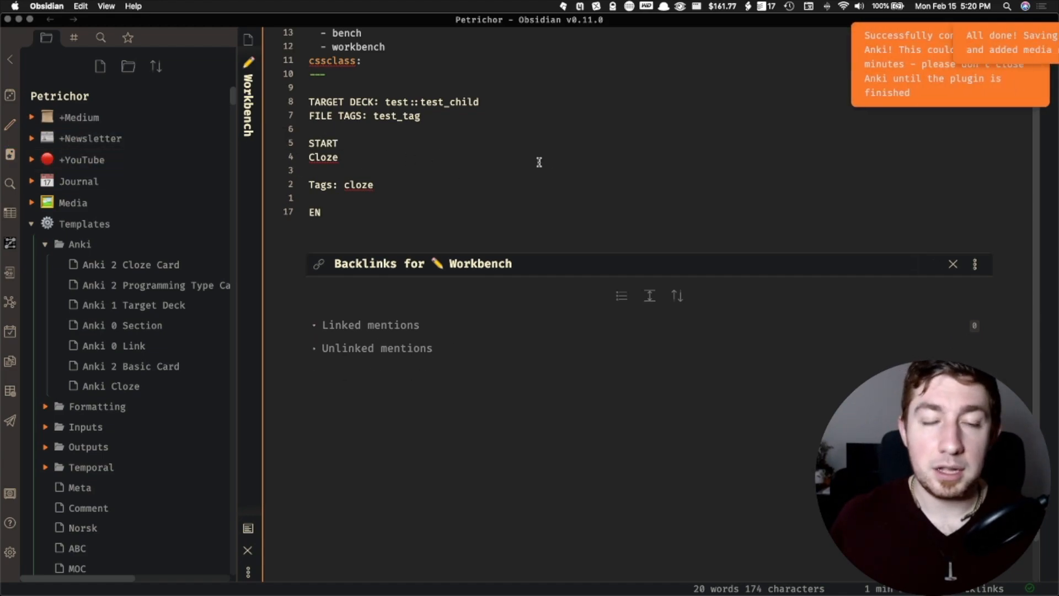
pyautogui.moveTo(344, 212); pyautogui.dragTo(292, 145)
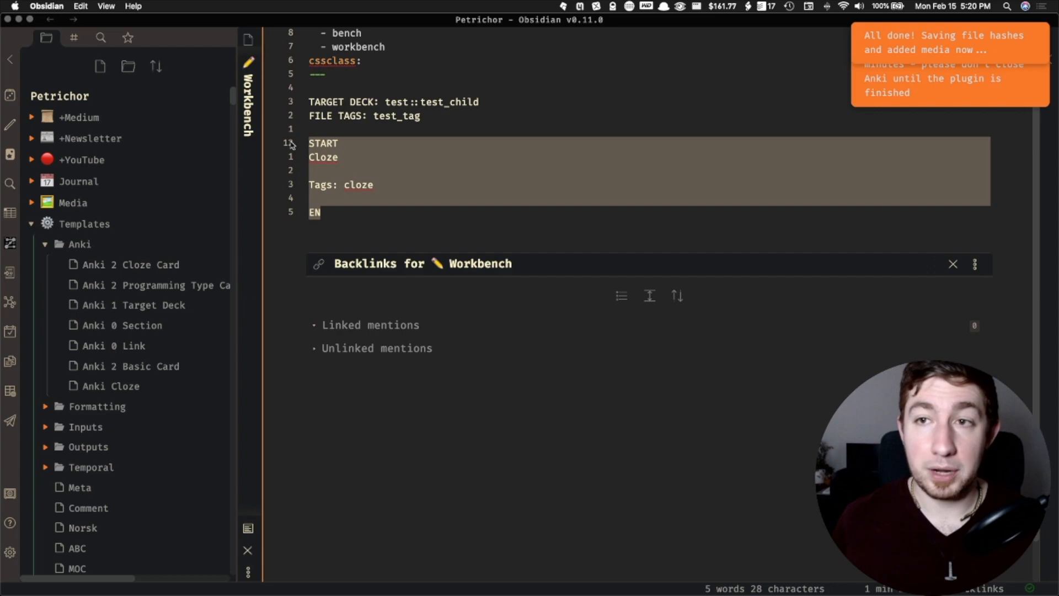
pyautogui.press('BackSpace')
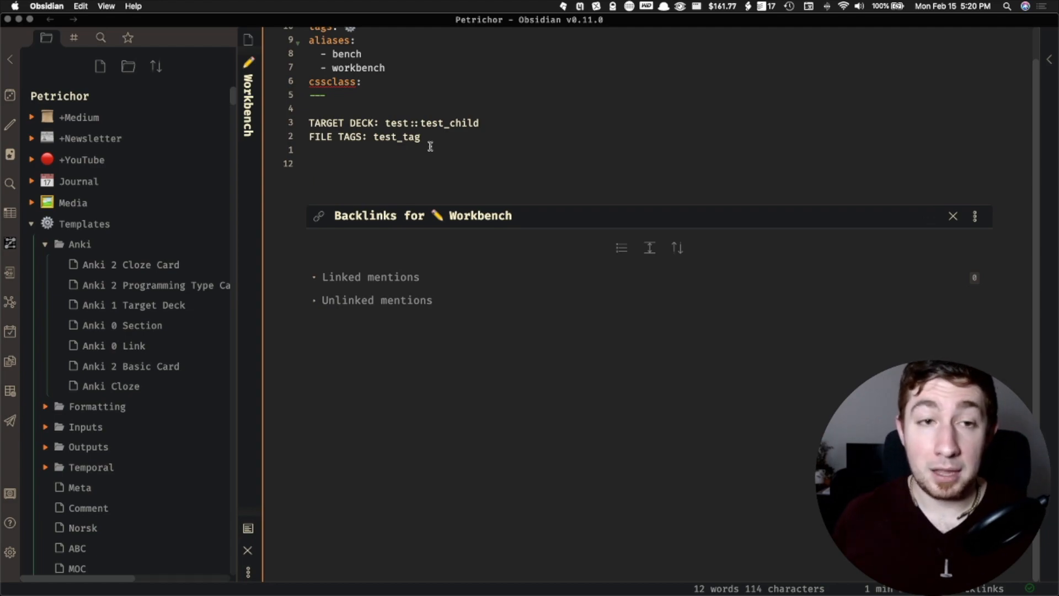
# Write the inline card "ISTART [Basic] This is a test. Back: Test successful! IEND" below the file tags.
pyautogui.write('I')
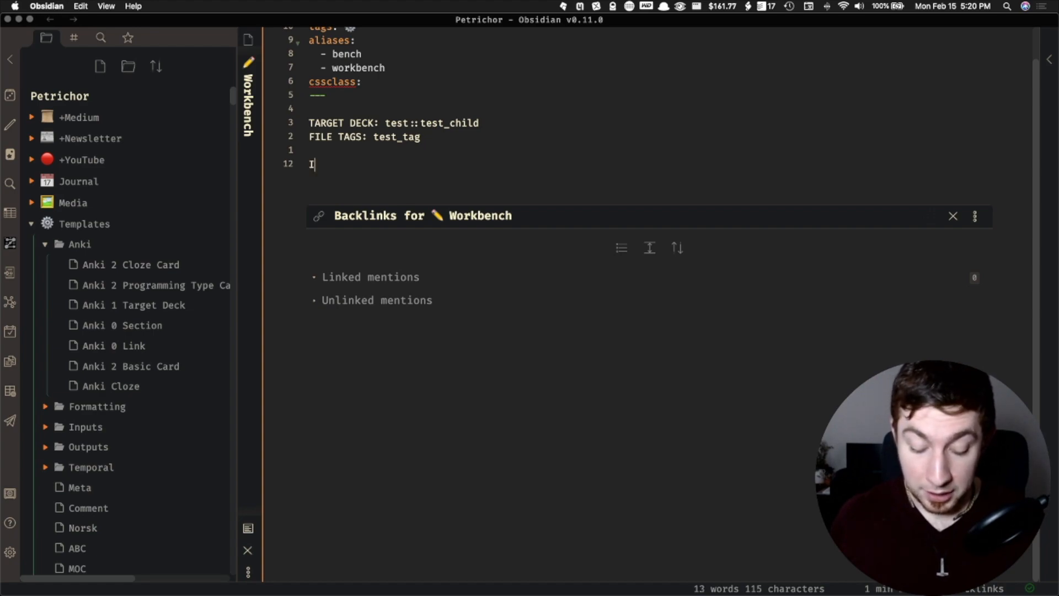
pyautogui.write('START IEND')
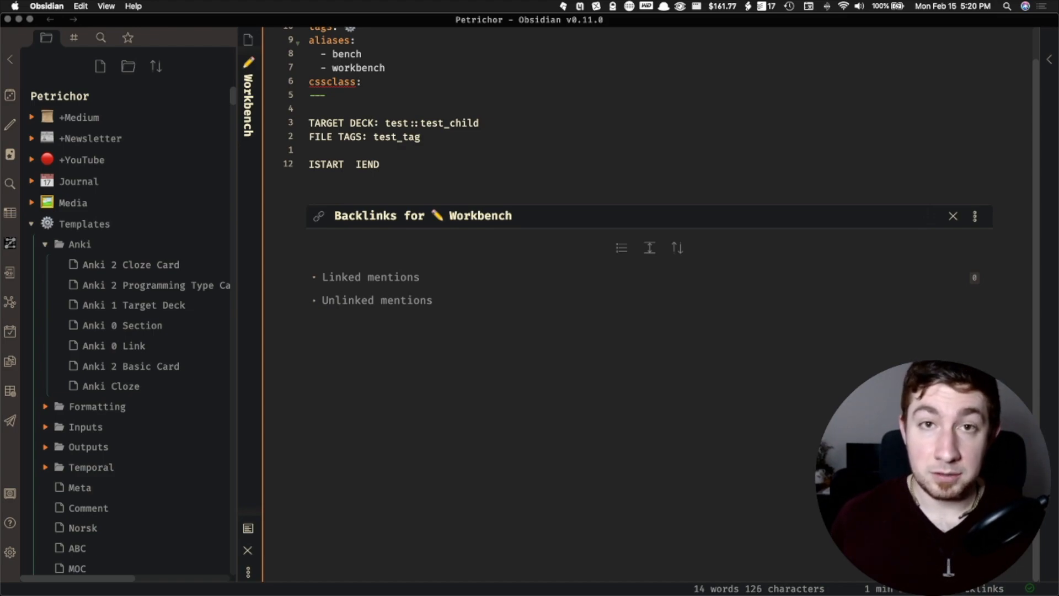
pyautogui.write('[Basic] This is a test. Back: Test successful!')
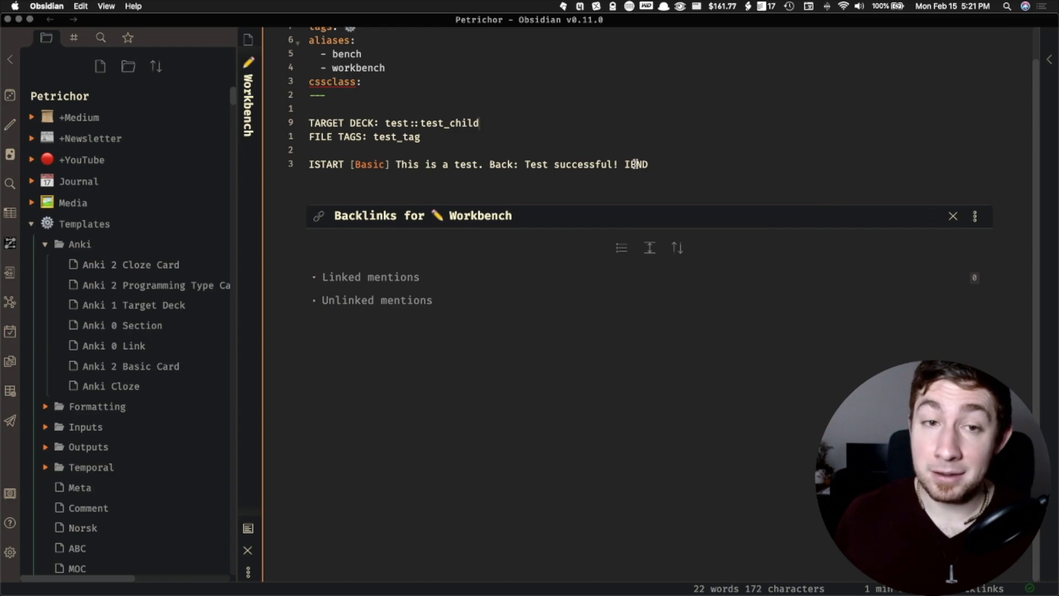
# Check the inline note markers in the plugin settings and correct the card's opening and closing markers to STARTI and ENDI.
pyautogui.press('super+comma')
pyautogui.scroll(-5, 650, 279)
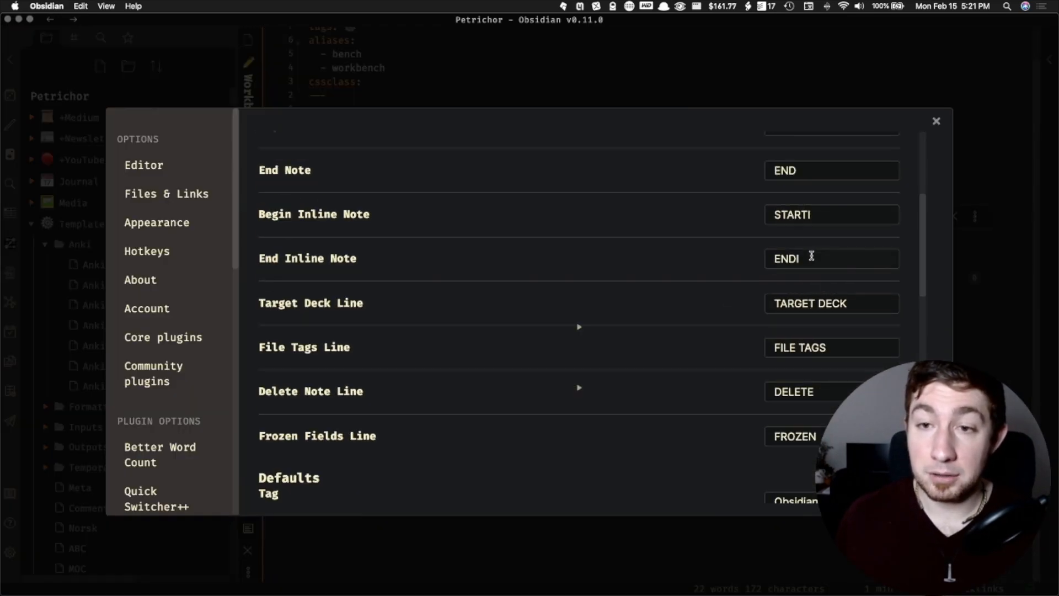
pyautogui.click(692, 65)
pyautogui.click(317, 163)
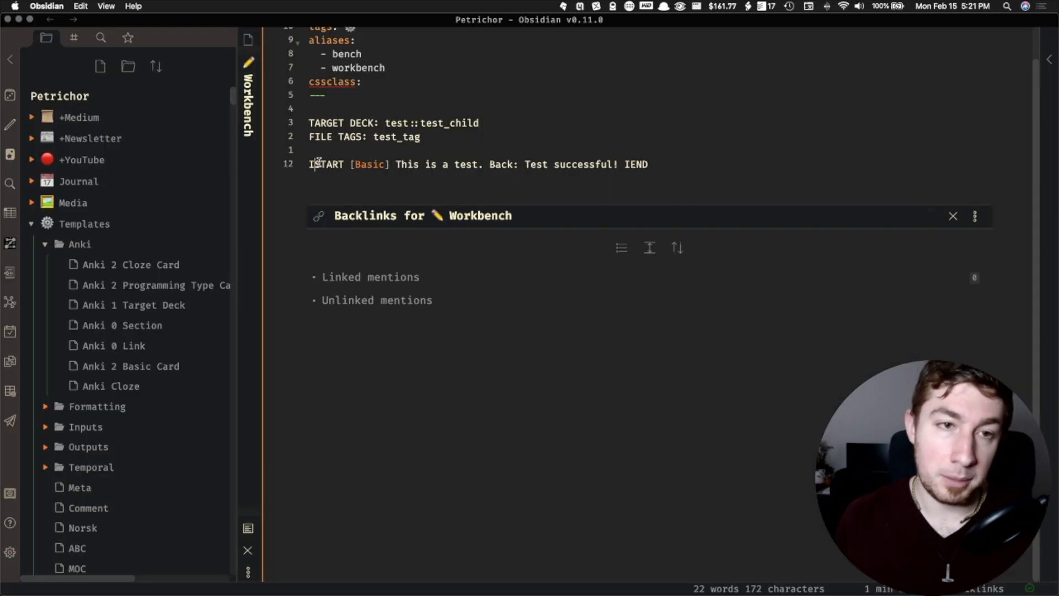
pyautogui.press('BackSpace')
pyautogui.hotkey('alt', 'Right')
pyautogui.write('I')
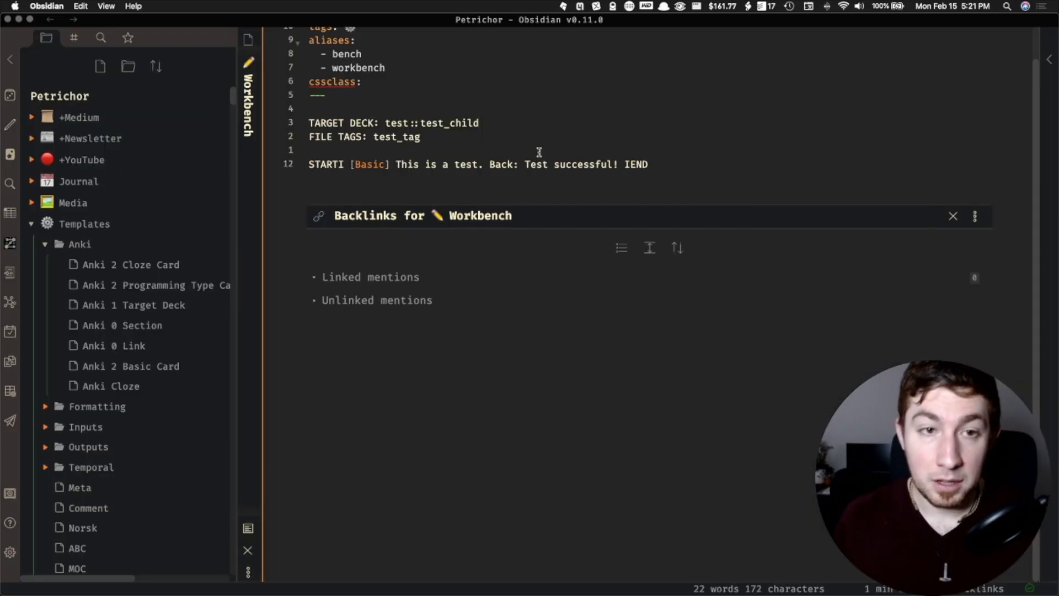
pyautogui.click(669, 171)
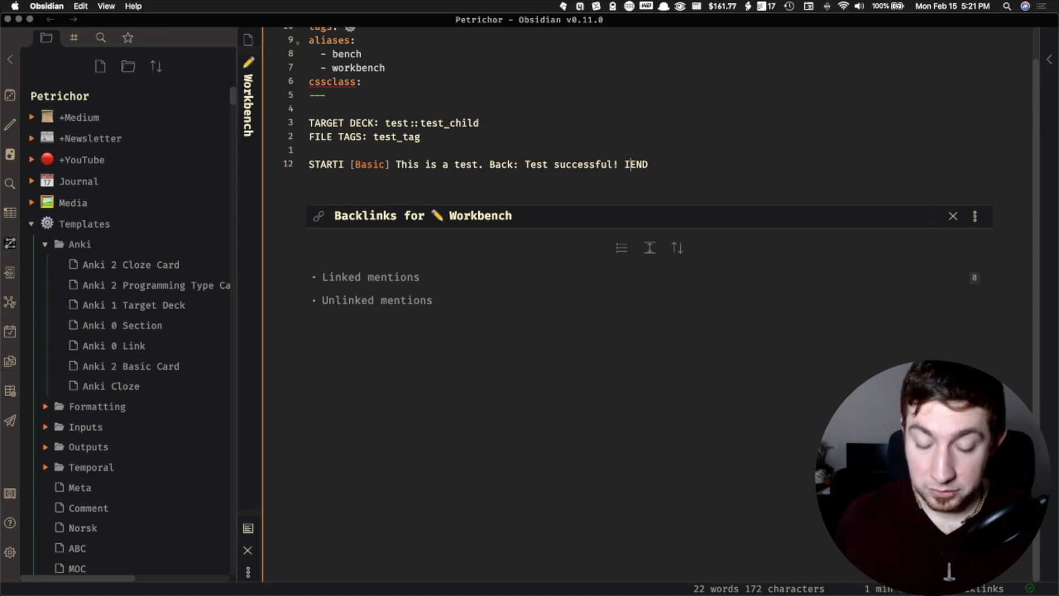
pyautogui.press('BackSpace')
pyautogui.write('U')
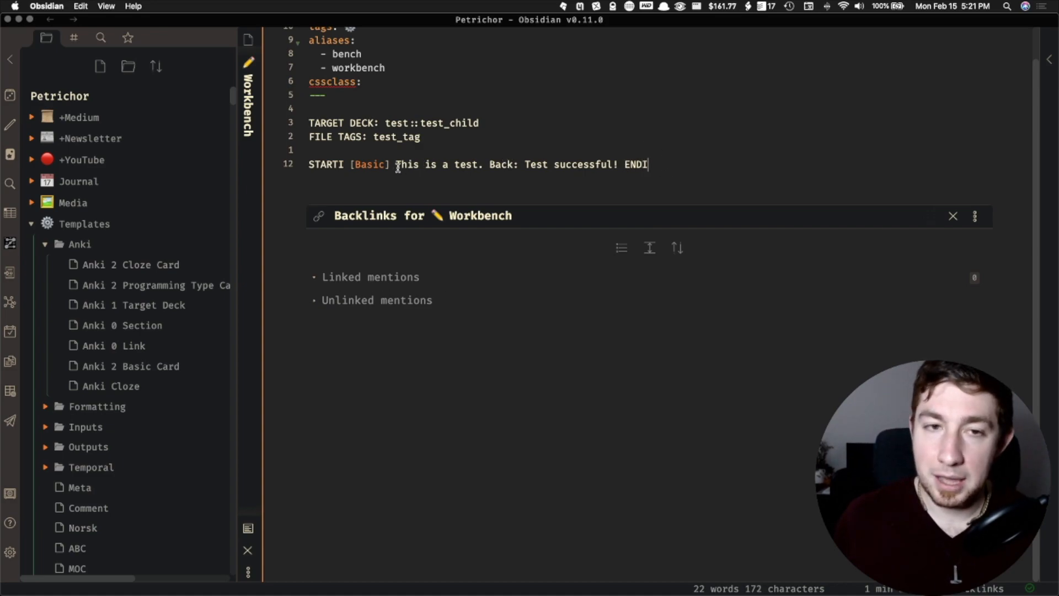
# Highlight the inline card's Basic note type and its front and back text to point out the syntax.
pyautogui.doubleClick(362, 164)
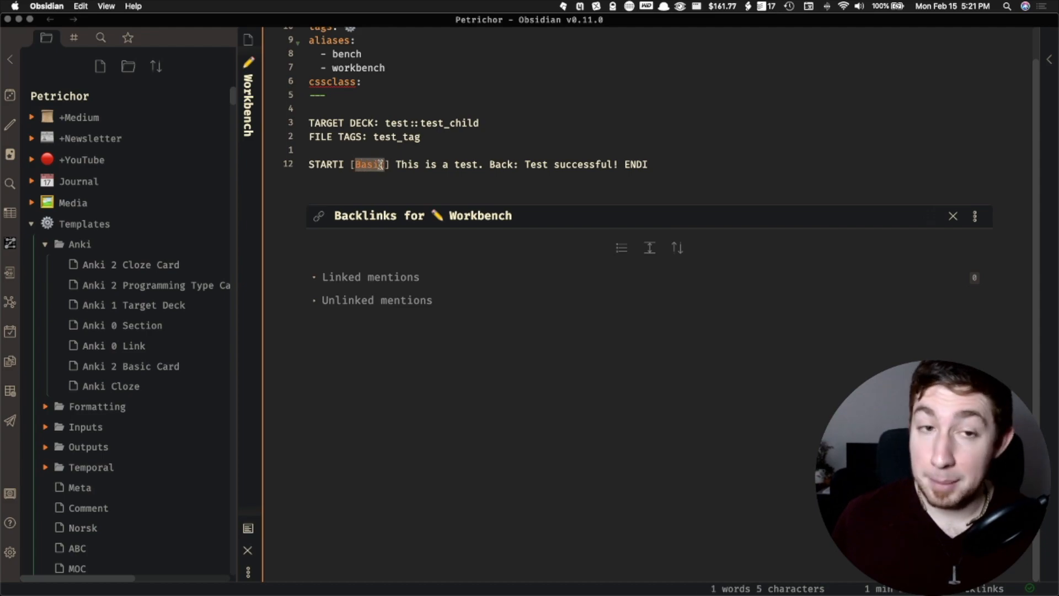
pyautogui.click(388, 164)
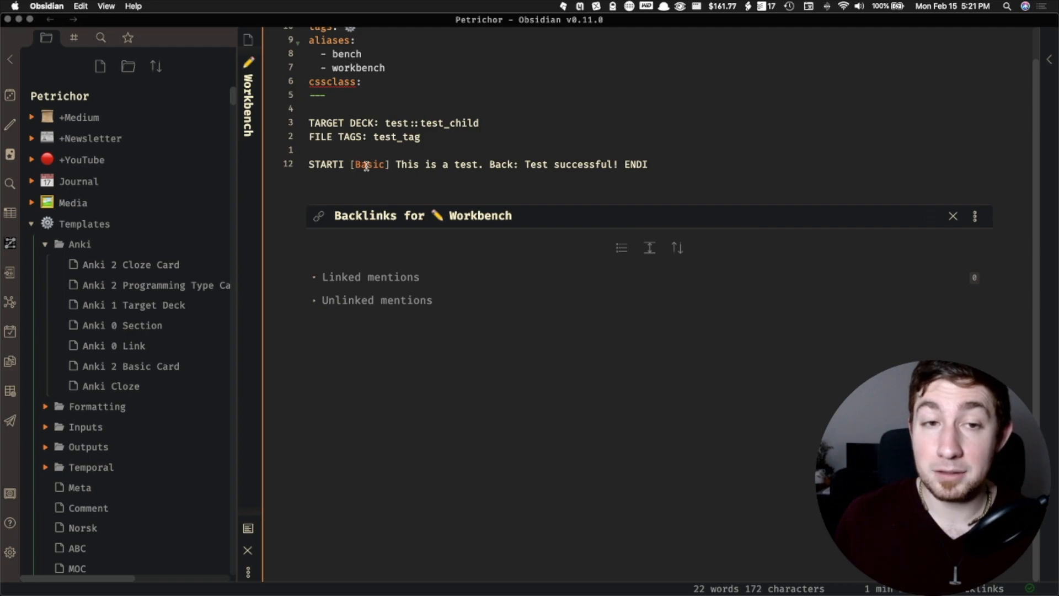
pyautogui.doubleClick(375, 165)
pyautogui.moveTo(396, 165); pyautogui.dragTo(618, 164)
pyautogui.click(518, 164)
pyautogui.click(637, 161)
pyautogui.click(852, 99)
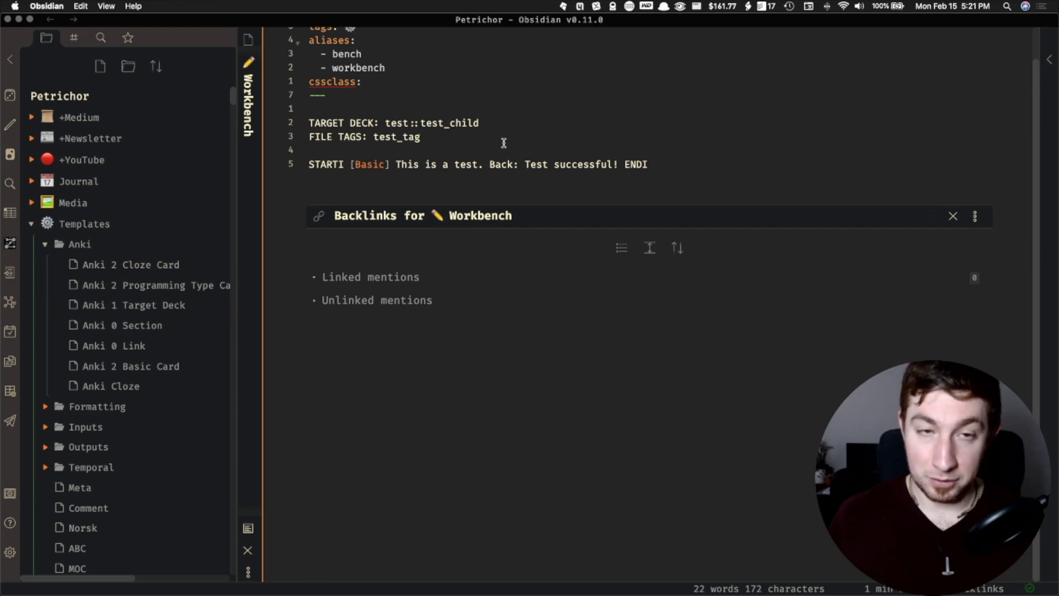
# Sync the inline card to Anki and highlight the ID comment inserted before ENDI.
pyautogui.click(9, 156)
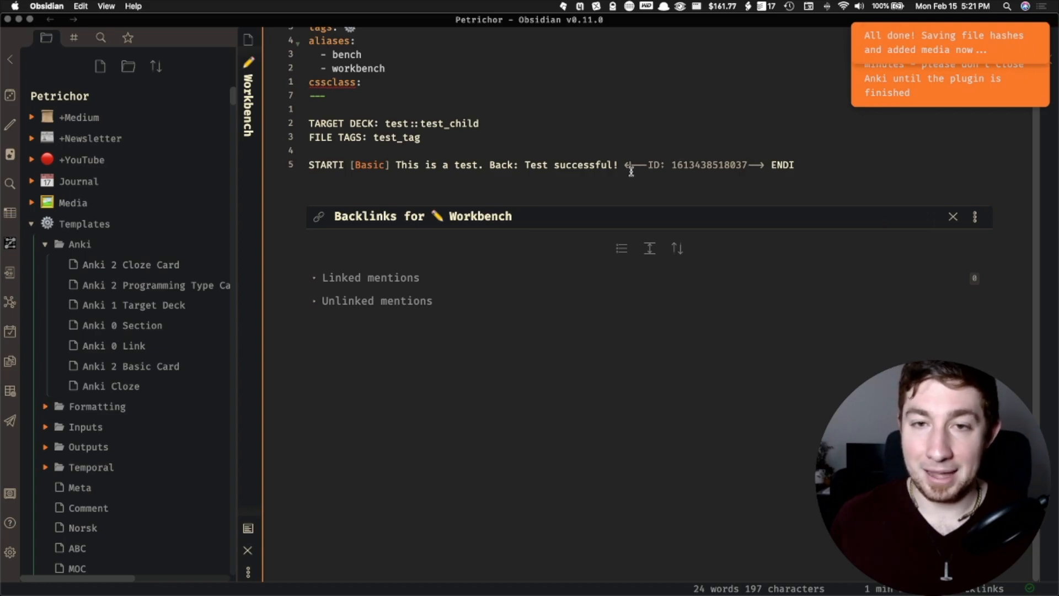
pyautogui.moveTo(642, 164); pyautogui.dragTo(753, 166)
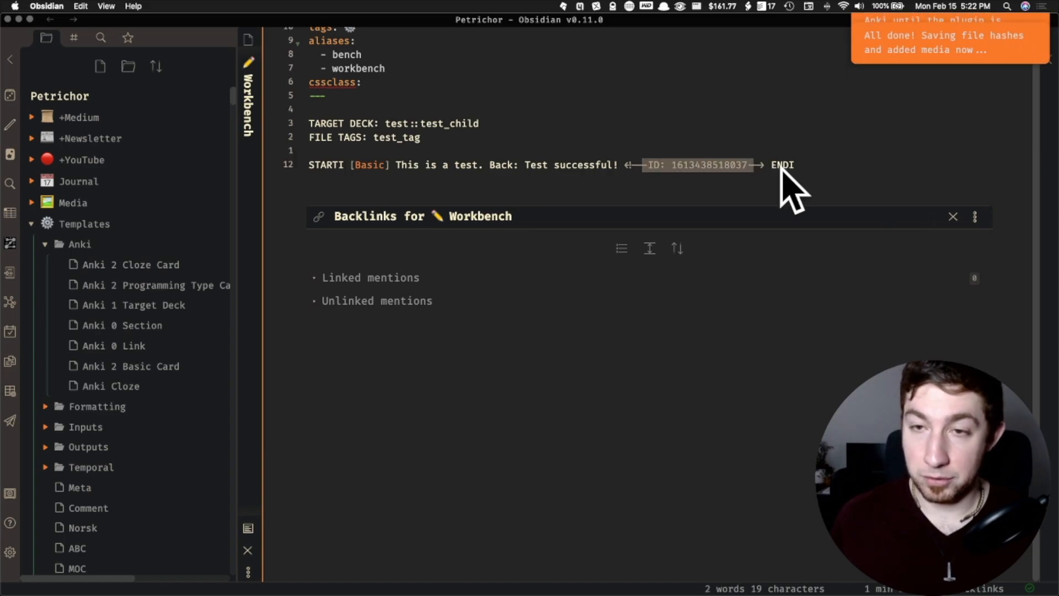
# Switch to Anki, study the test_child deck's basic card with its answer revealed, and return to the deck list.
pyautogui.hotkey('ctrl', 'Right')
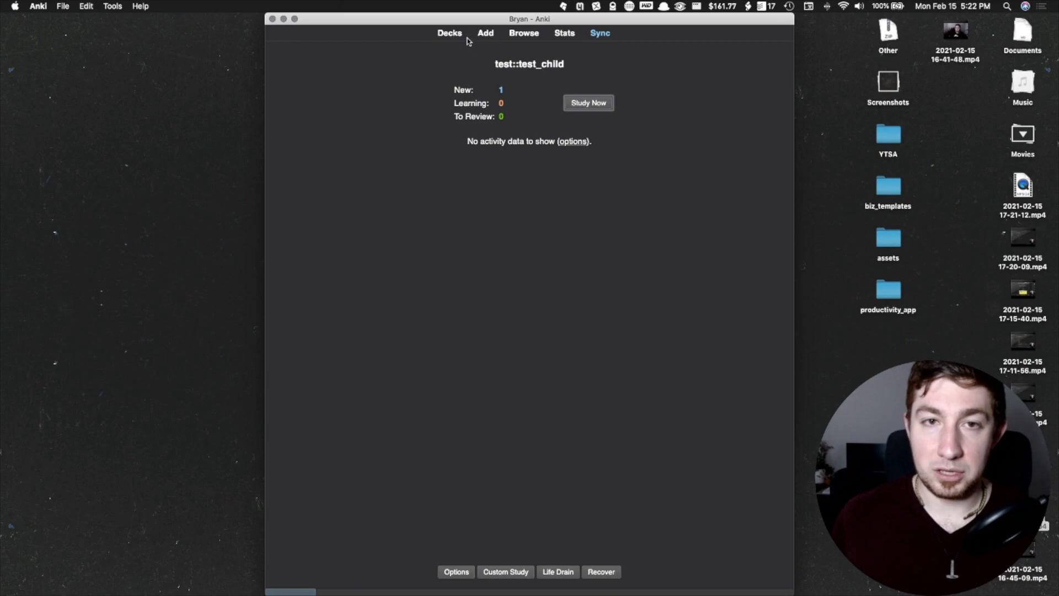
pyautogui.click(586, 104)
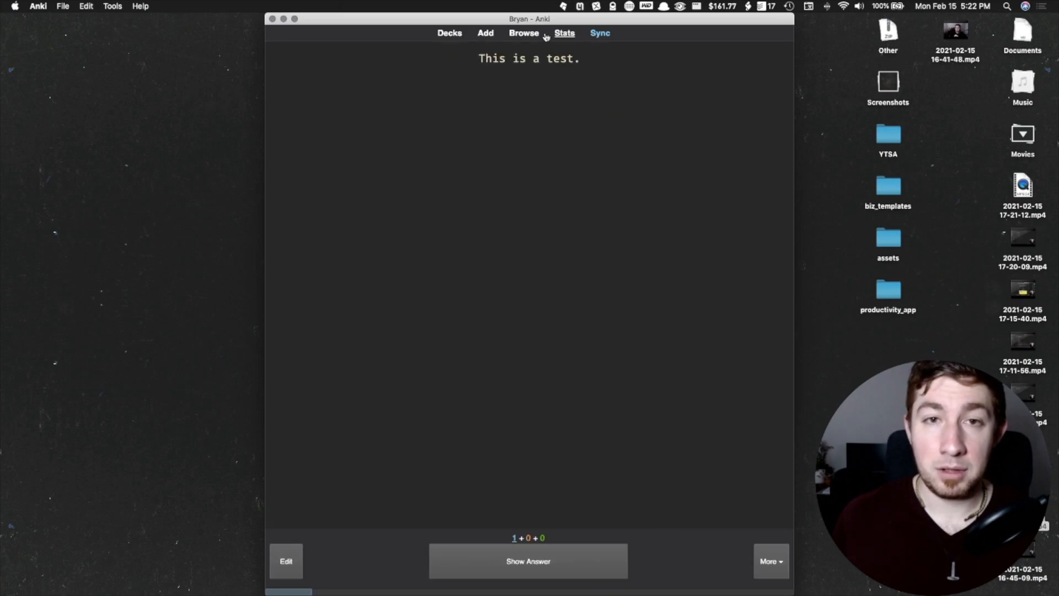
pyautogui.press('space')
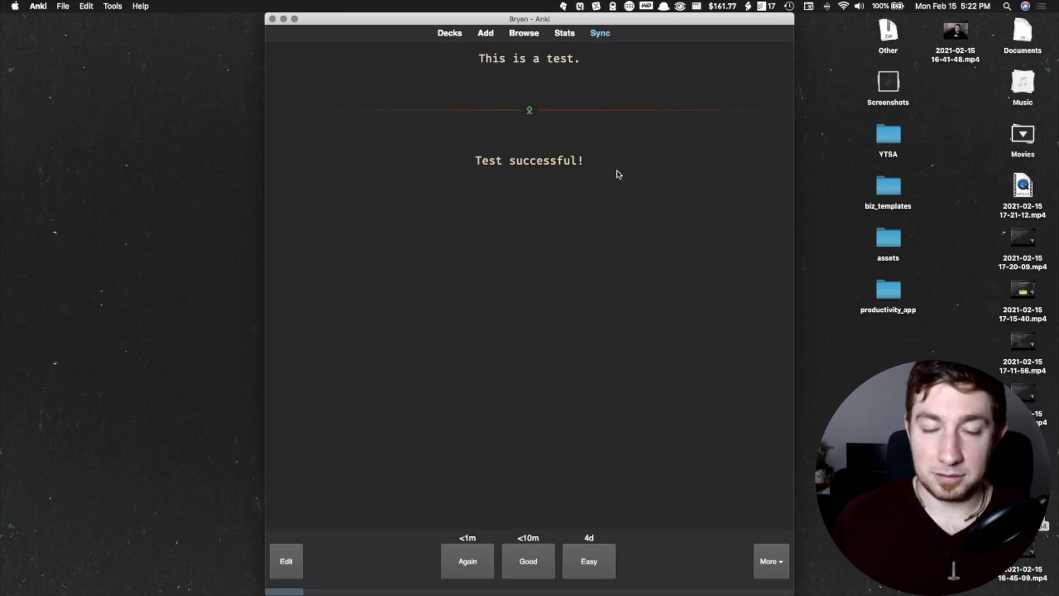
pyautogui.click(453, 34)
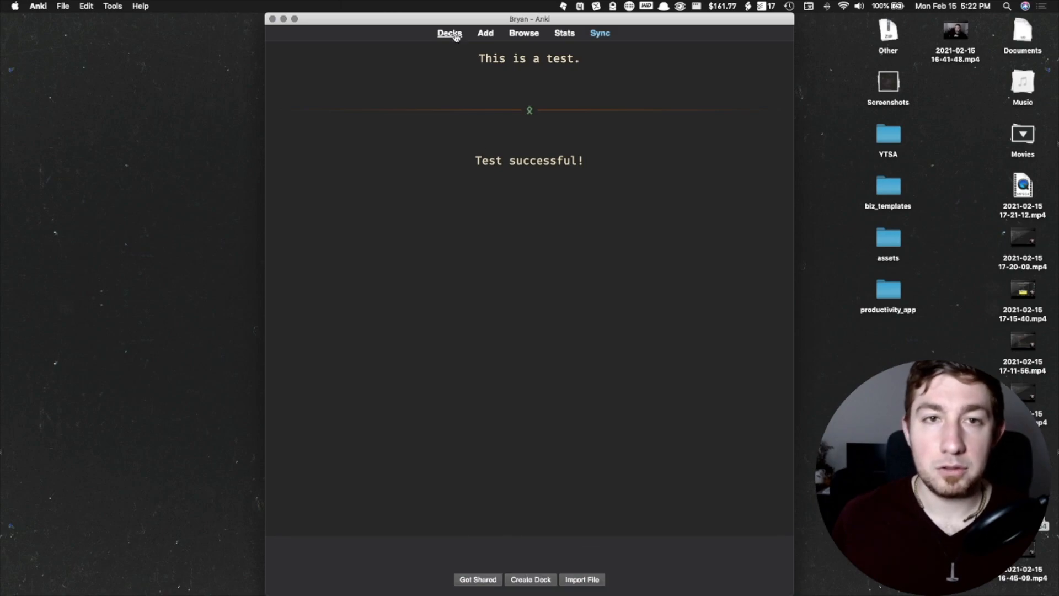
# Switch back to Obsidian and change the inline card's note type to Cloze.
pyautogui.press('super+Tab')
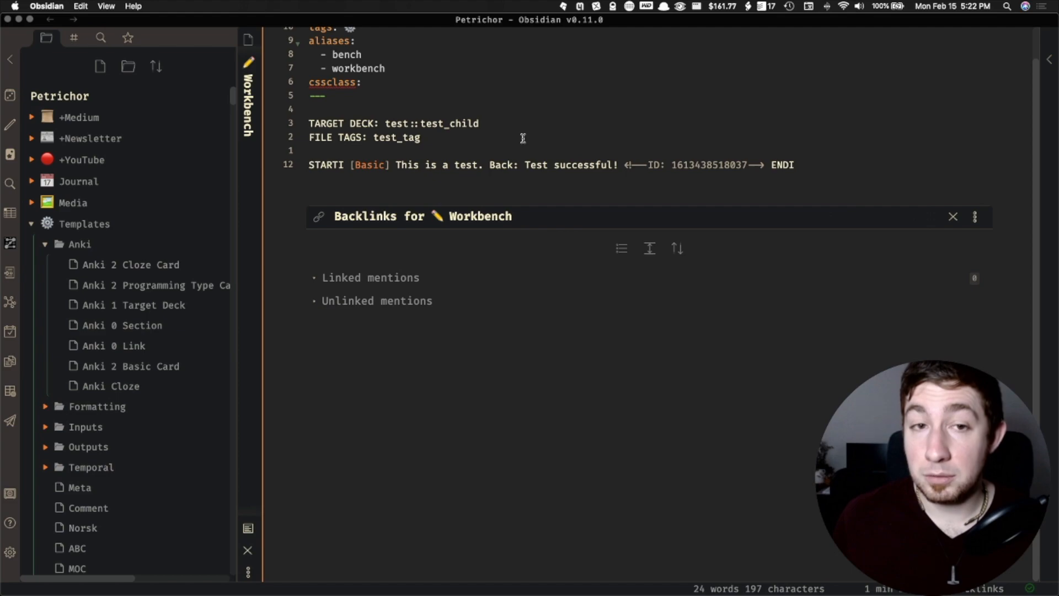
pyautogui.doubleClick(368, 164)
pyautogui.press('BackSpace')
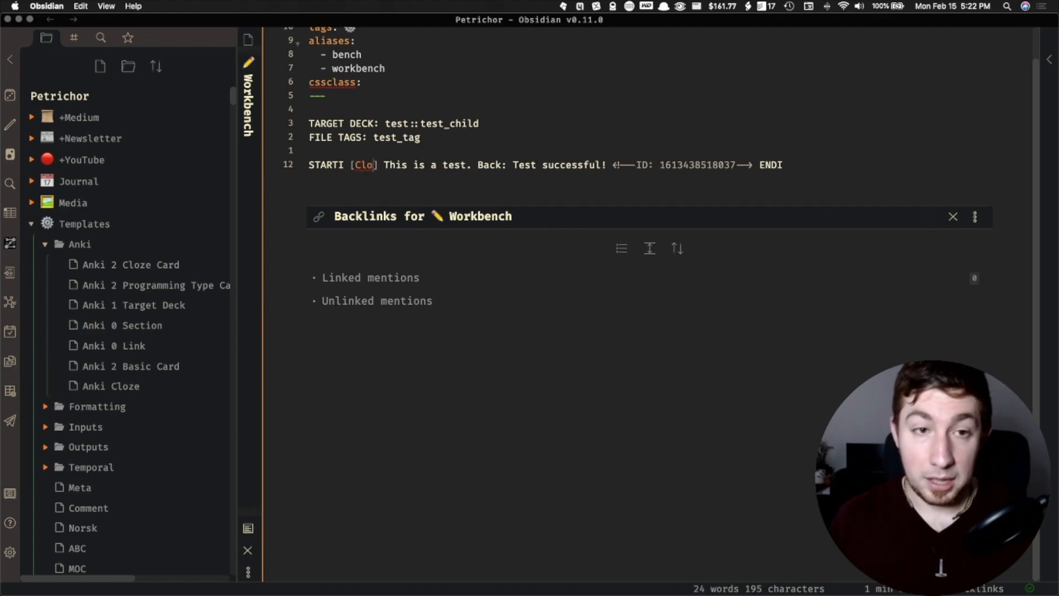
pyautogui.write('Cloze')
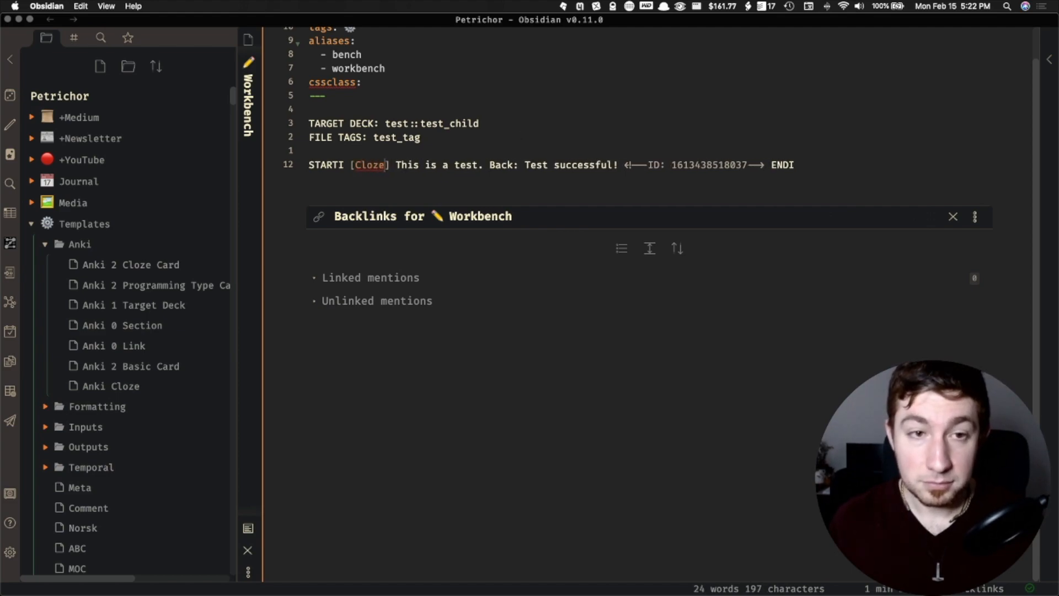
# Undo the note type change and the ID insertion on the inline card.
pyautogui.hotkey('ctrl', 'z')
pyautogui.hotkey('ctrl', 'z')
pyautogui.hotkey('ctrl', 'z')
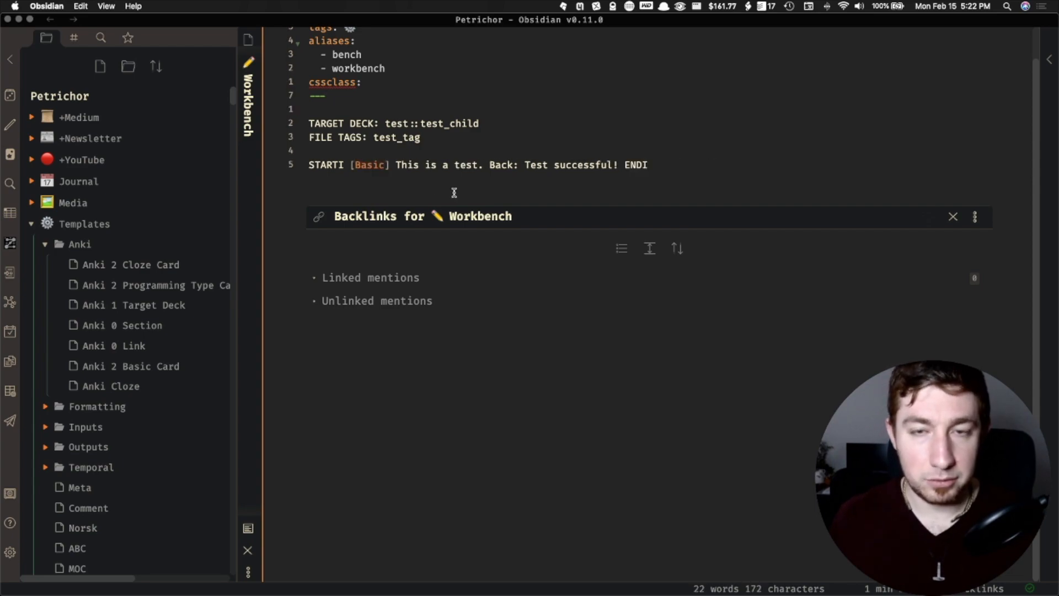
# Set the inline card's note type to Cloze and replace the word "test" with the cloze template {{c1::TEXT}}.
pyautogui.doubleClick(382, 166)
pyautogui.write('Cloze')
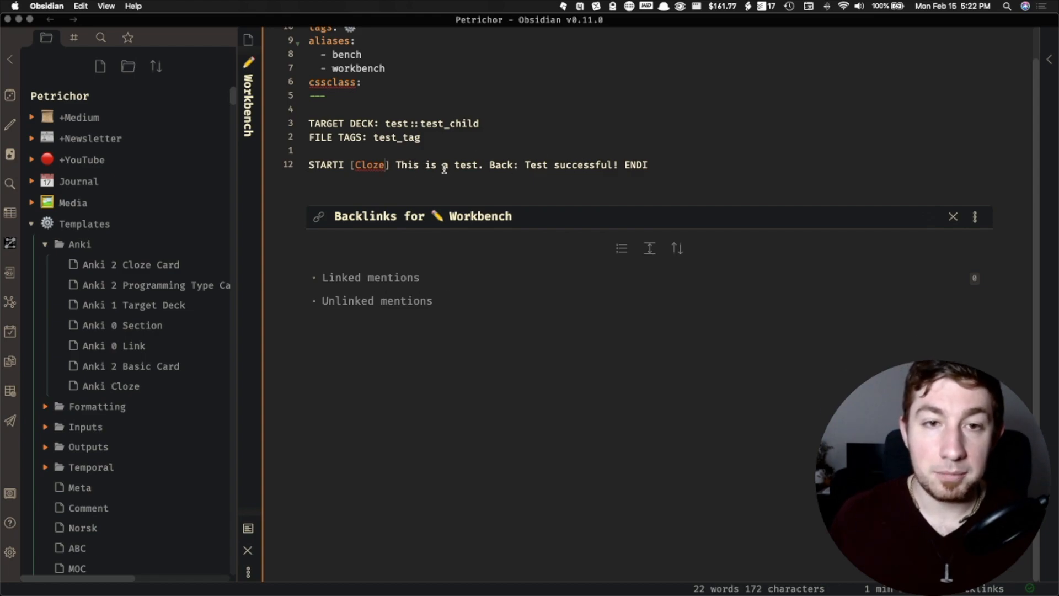
pyautogui.doubleClick(466, 165)
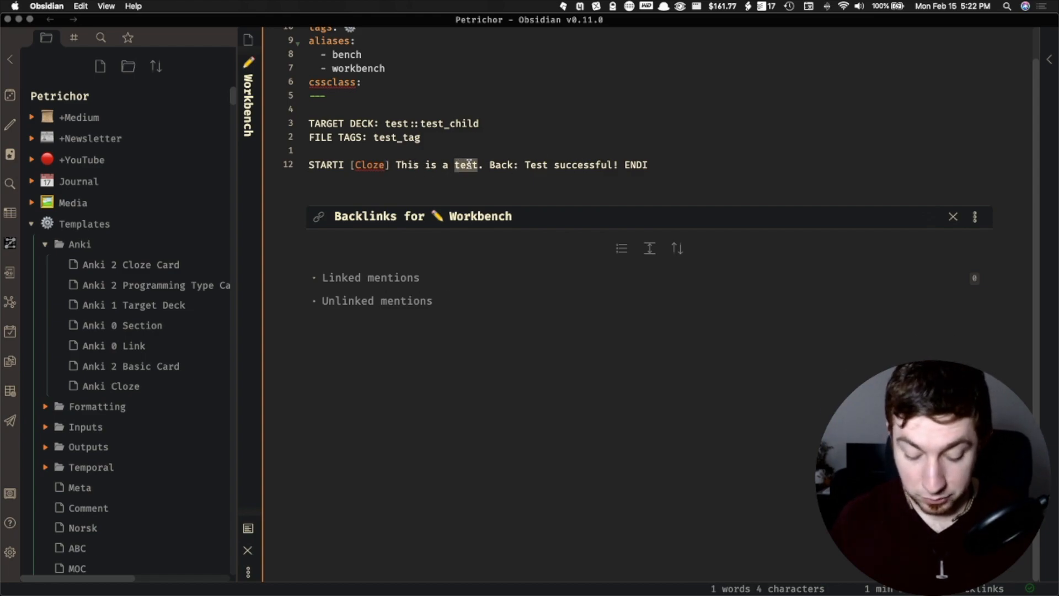
pyautogui.hotkey('alt', 't')
pyautogui.write('clo')
pyautogui.press('Return')
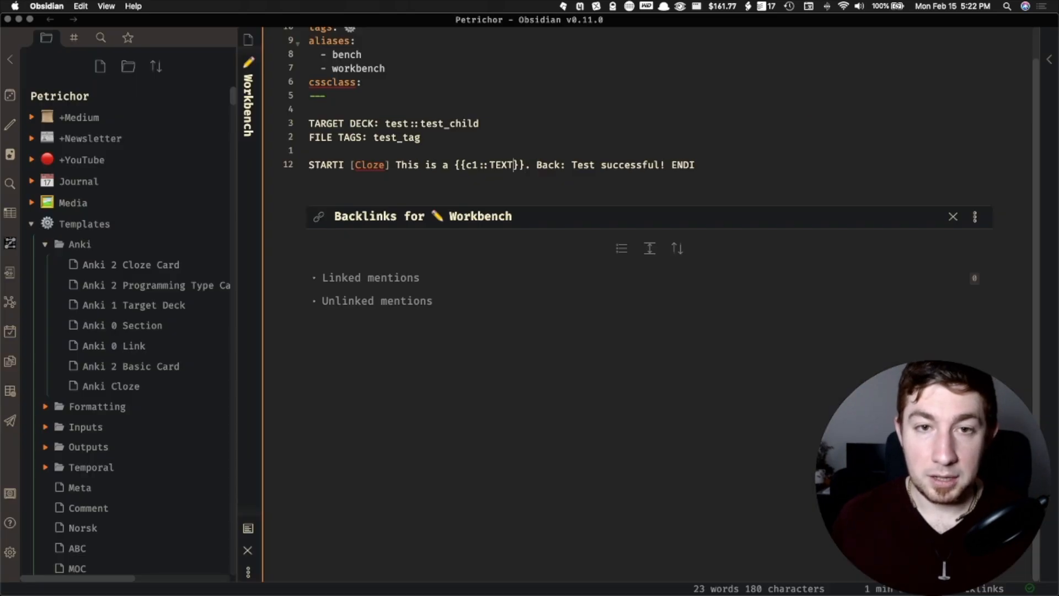
# Replace the TEXT placeholder inside the cloze with "Test" and select the card's Back field label.
pyautogui.hotkey('alt', 'shift', 'Left')
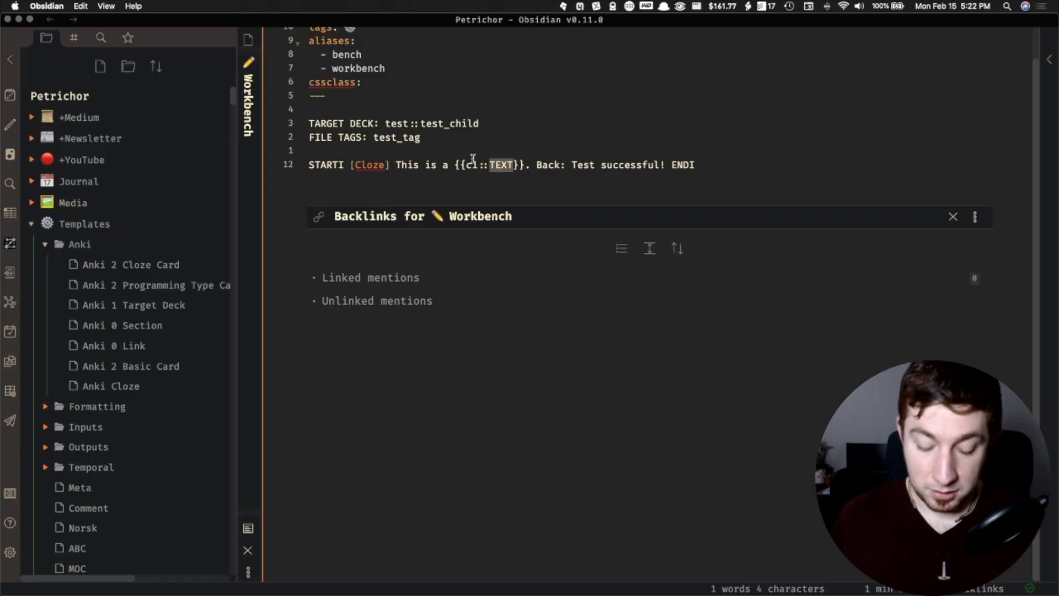
pyautogui.write('Test')
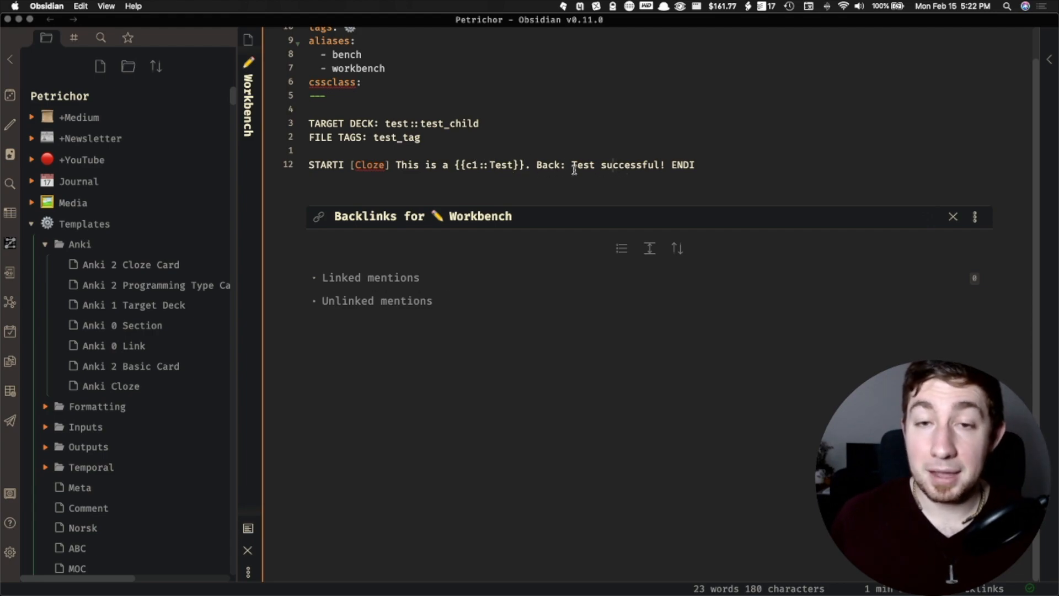
pyautogui.doubleClick(552, 167)
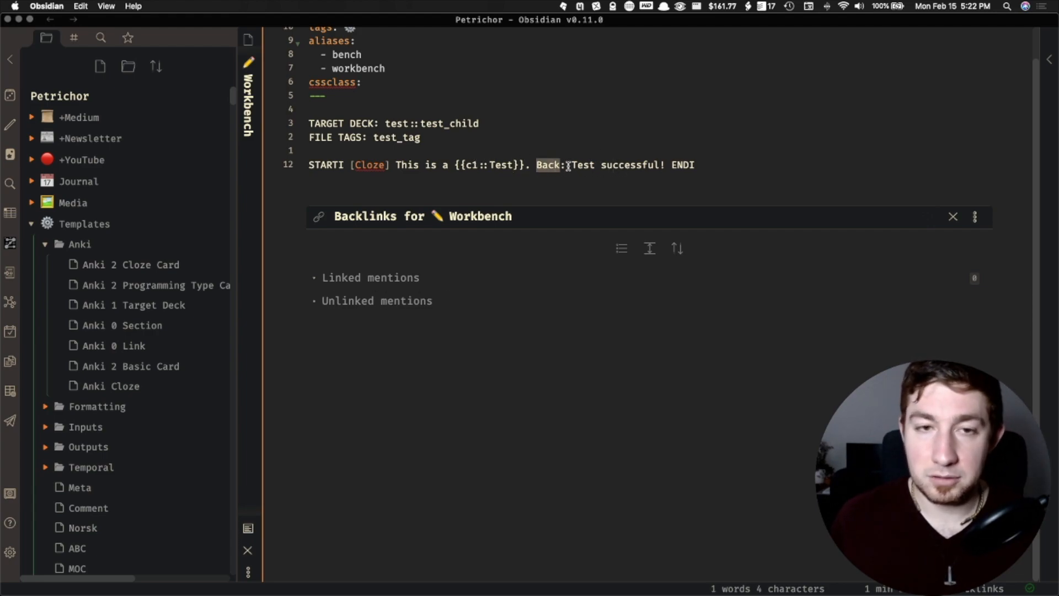
# Switch to Anki and start a new note of type Cloze to check the names of its fields.
pyautogui.hotkey('ctrl', 'Right')
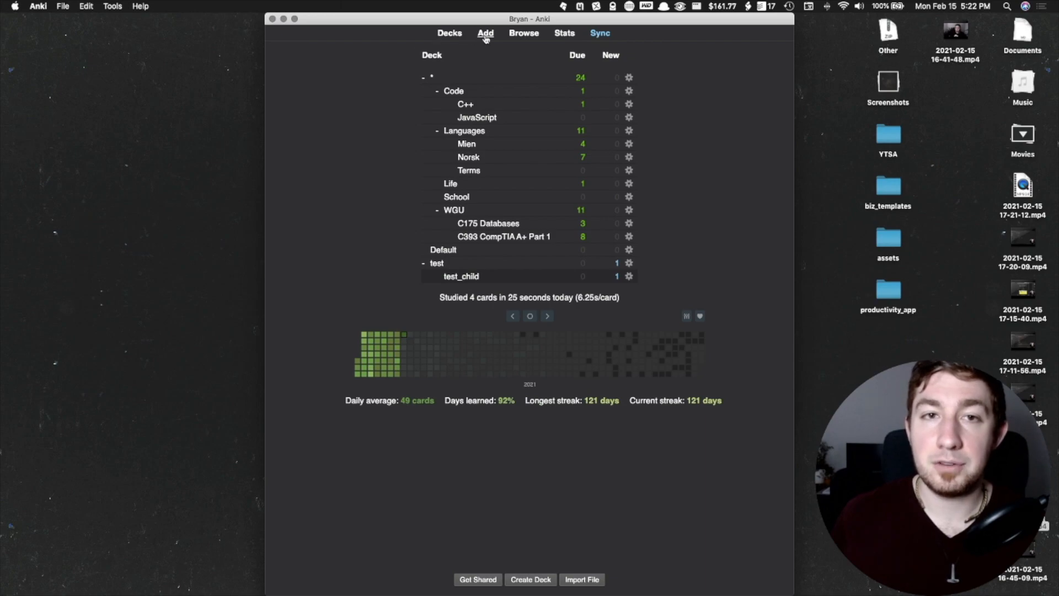
pyautogui.click(485, 34)
pyautogui.click(408, 49)
pyautogui.click(470, 84)
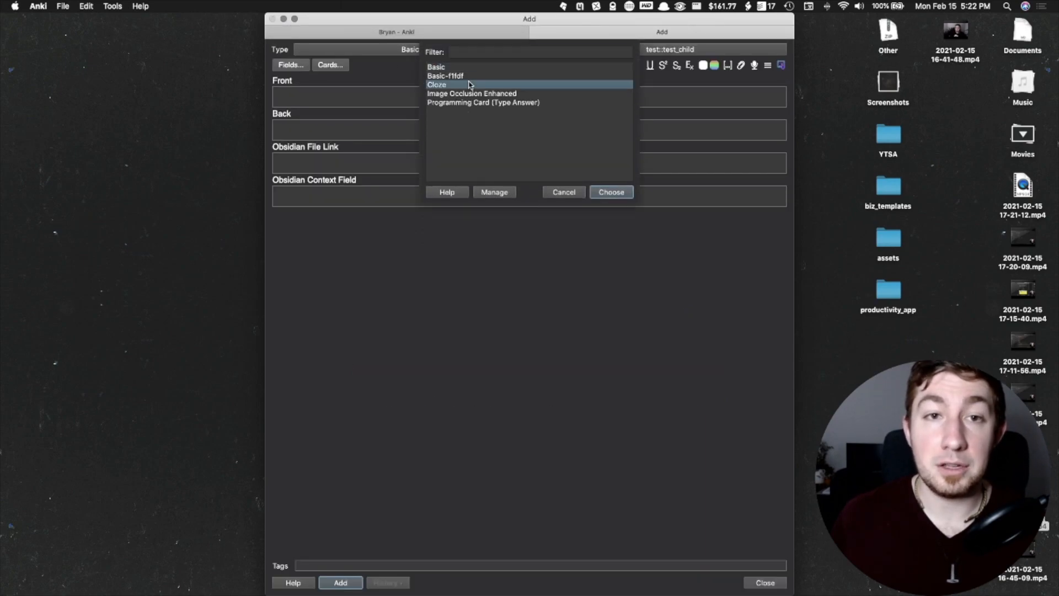
pyautogui.click(609, 192)
# Return to Obsidian, change the inline card's Back label to "Back Extra", and sync the notes to Anki.
pyautogui.hotkey('ctrl', 'Left')
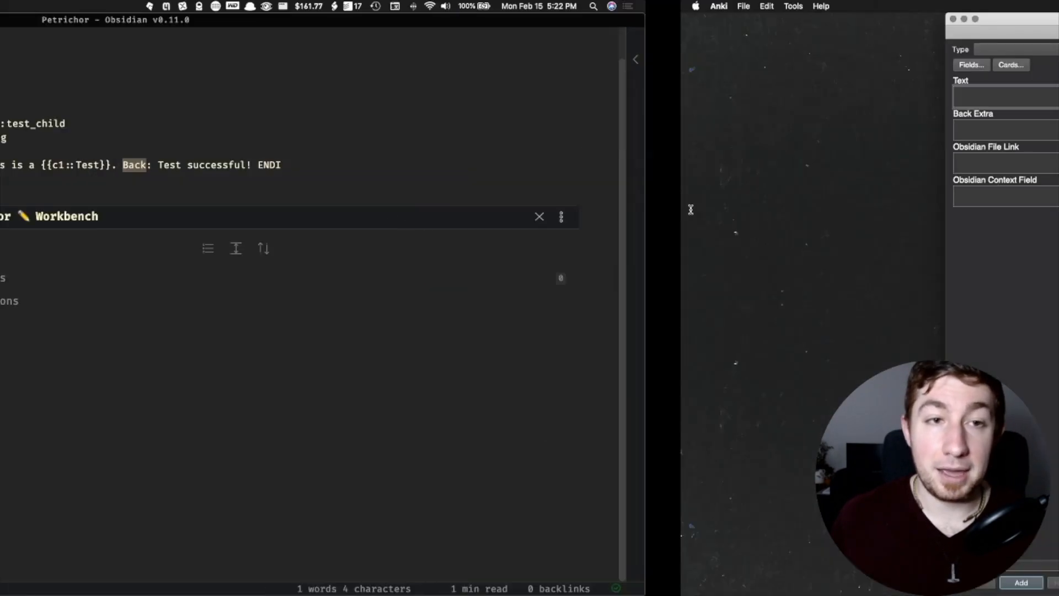
pyautogui.click(560, 165)
pyautogui.write('Extr')
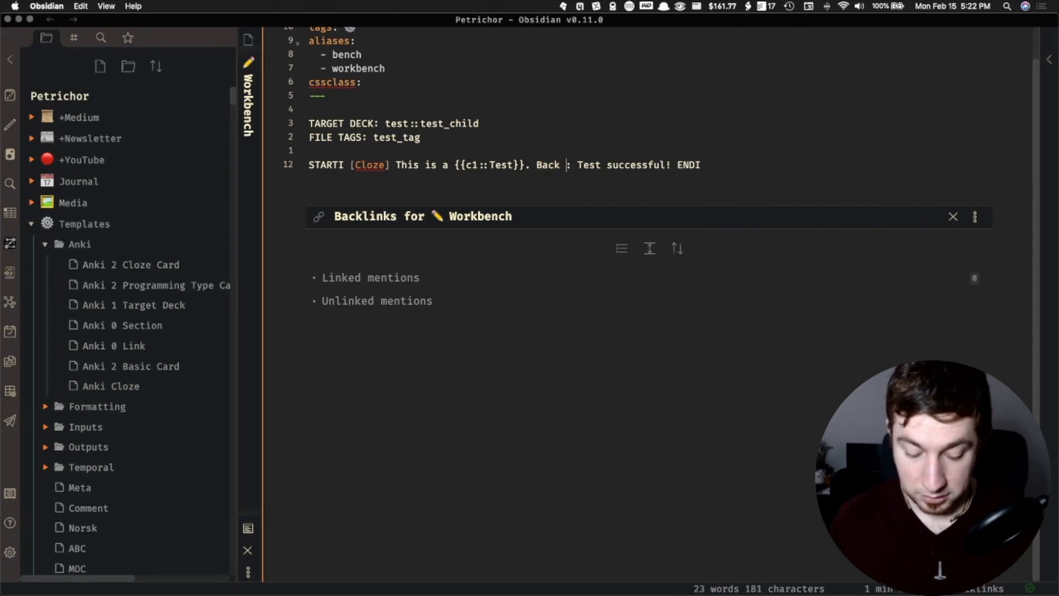
pyautogui.write('a')
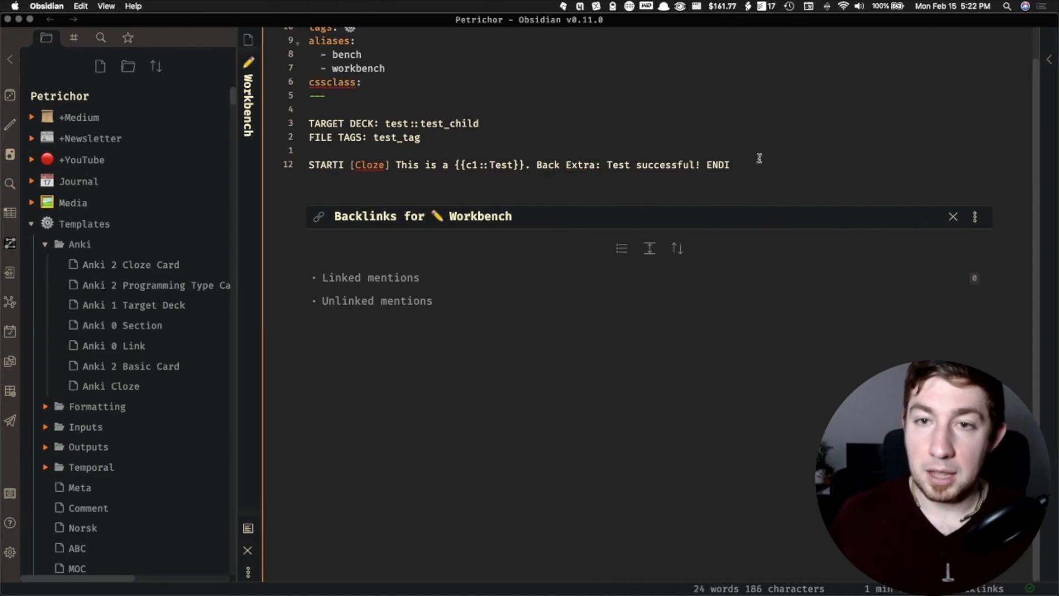
pyautogui.click(10, 154)
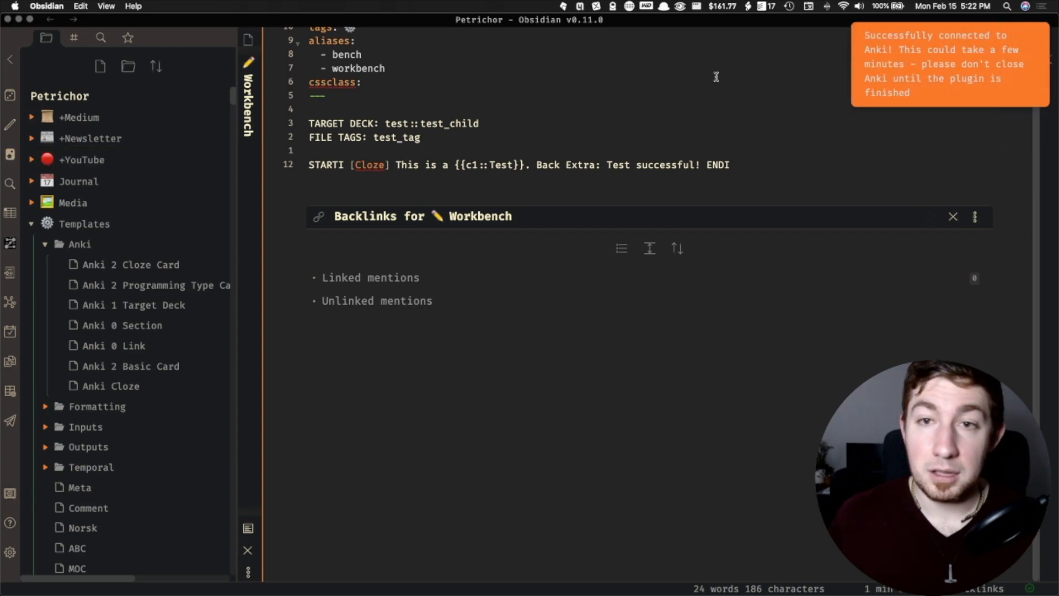
# Switch to Anki and study the test_child deck, rating the basic card Easy and revealing the cloze card's answer.
pyautogui.press('super+Tab')
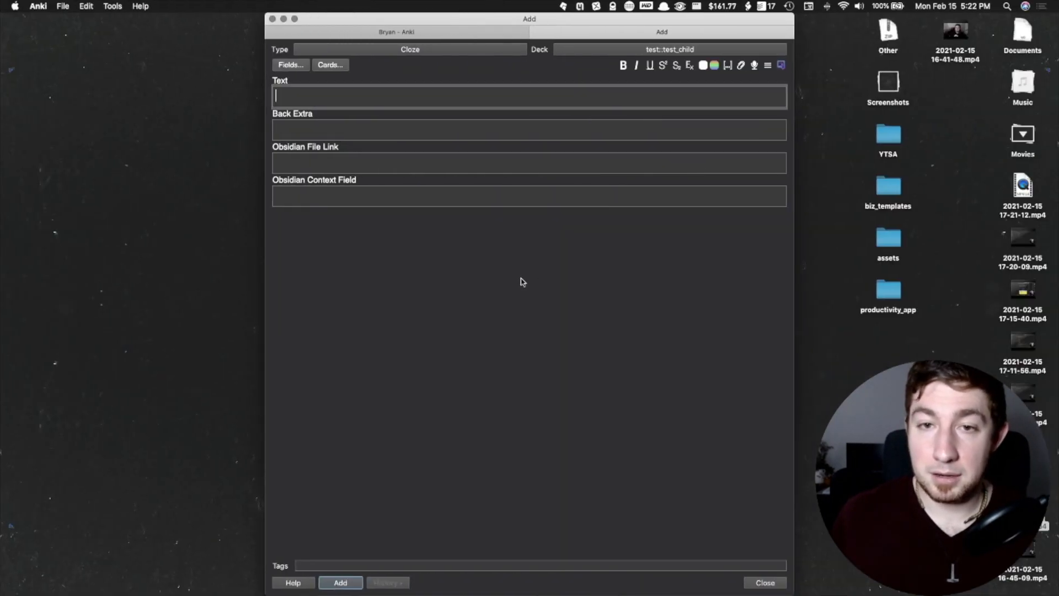
pyautogui.press('super+w')
pyautogui.click(473, 275)
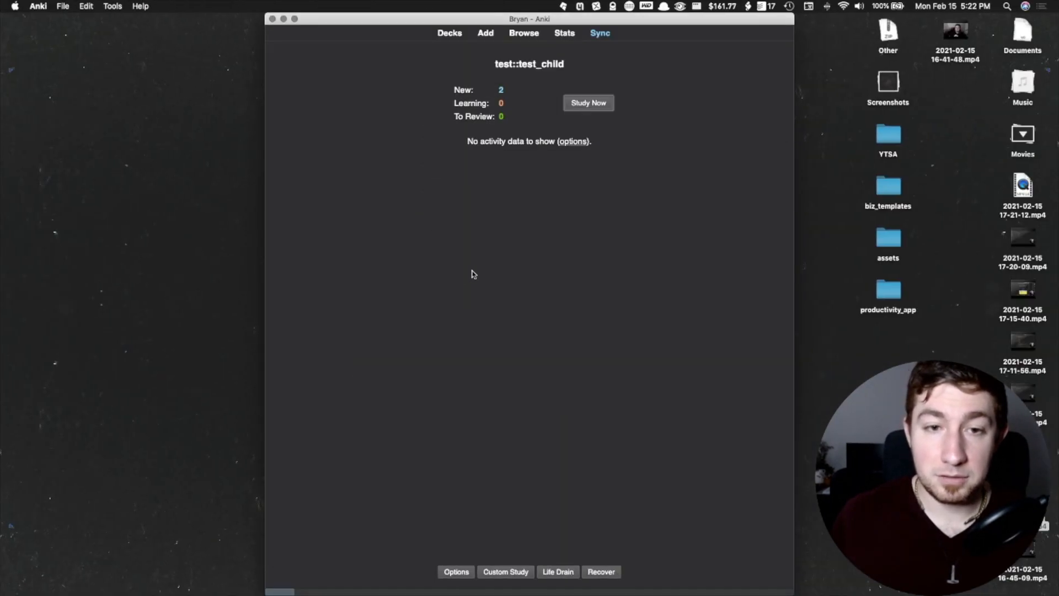
pyautogui.click(574, 102)
pyautogui.click(594, 560)
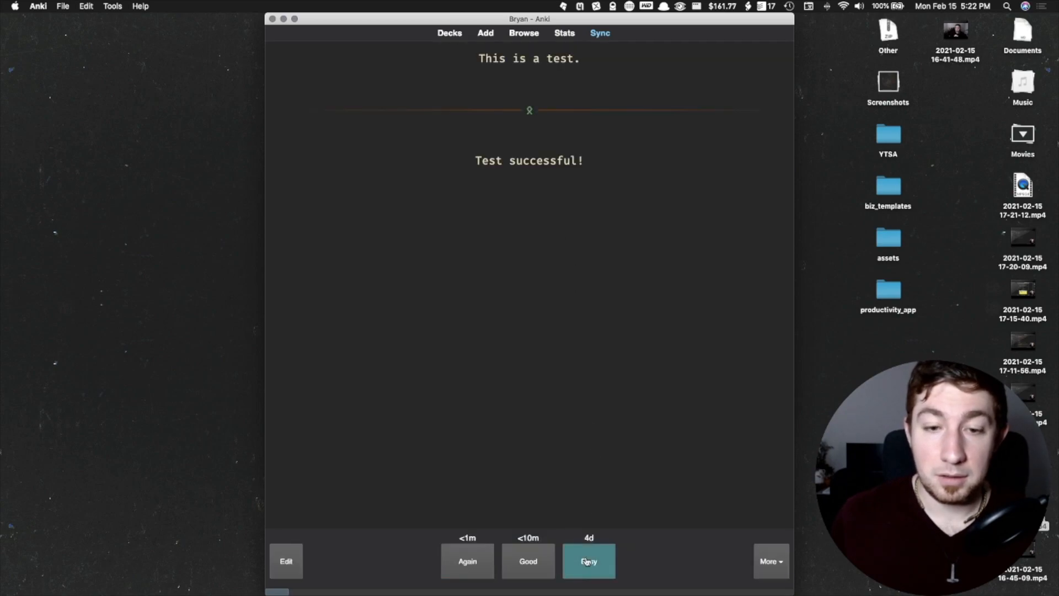
pyautogui.click(597, 560)
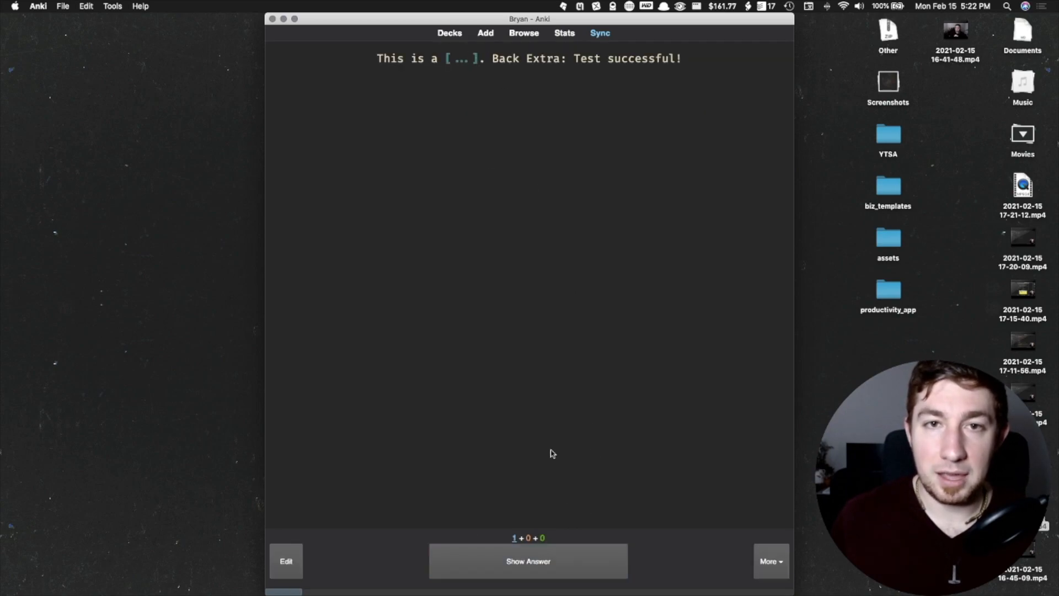
pyautogui.moveTo(514, 60); pyautogui.dragTo(547, 59)
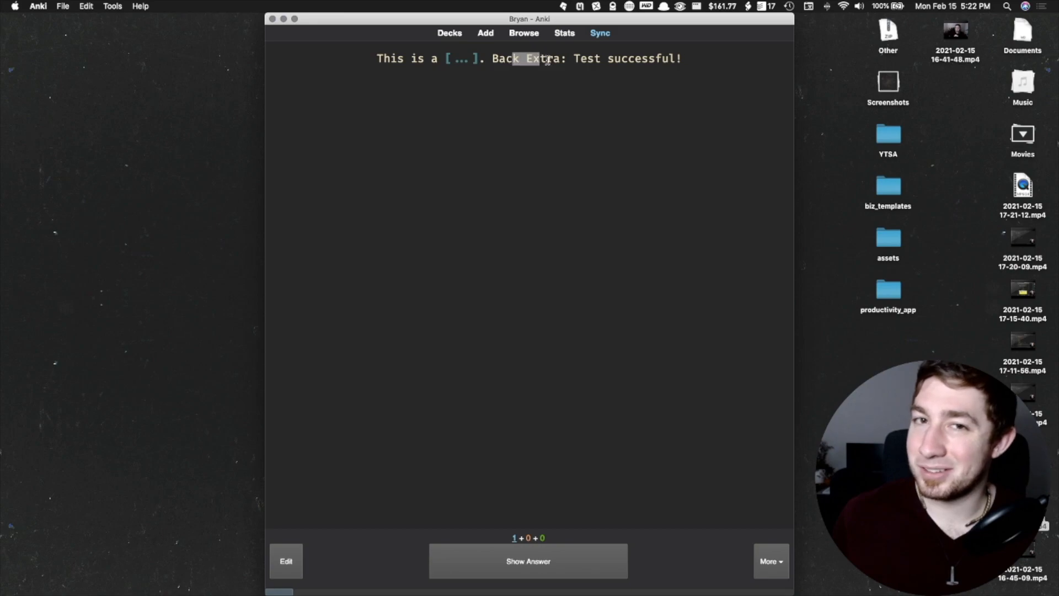
pyautogui.click(555, 574)
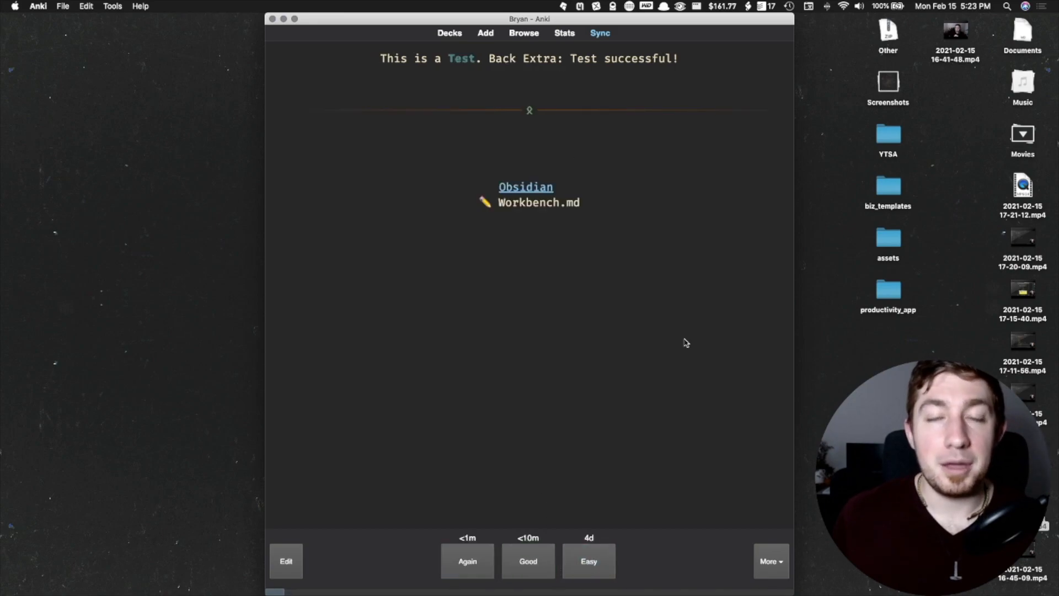
# Switch to the browser and open the RemNote single-line style page from the Regex wiki to read its usage instructions.
pyautogui.press('super+Tab')
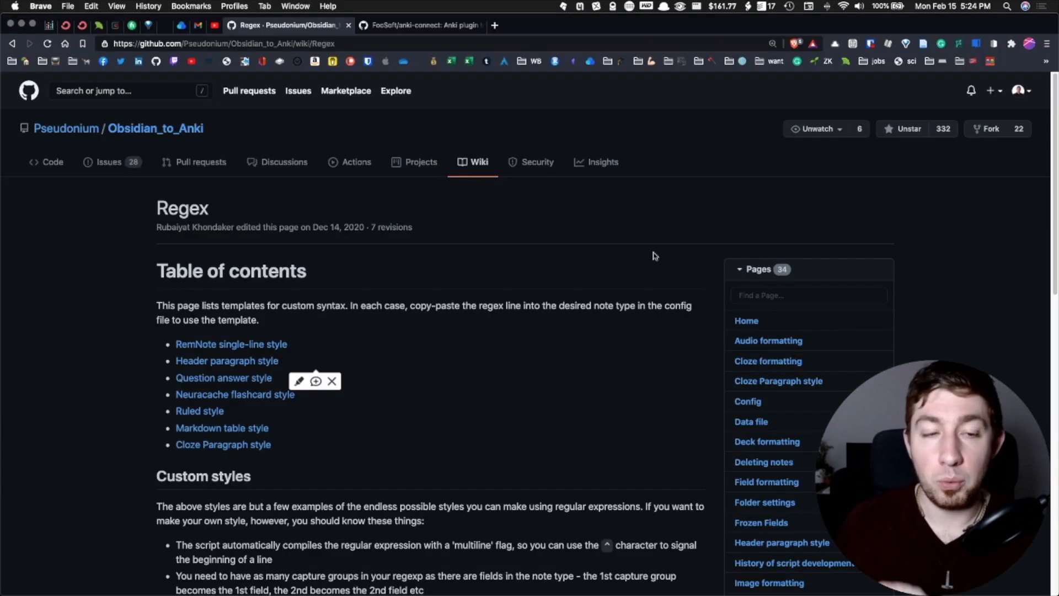
pyautogui.scroll(-2, 400, 229)
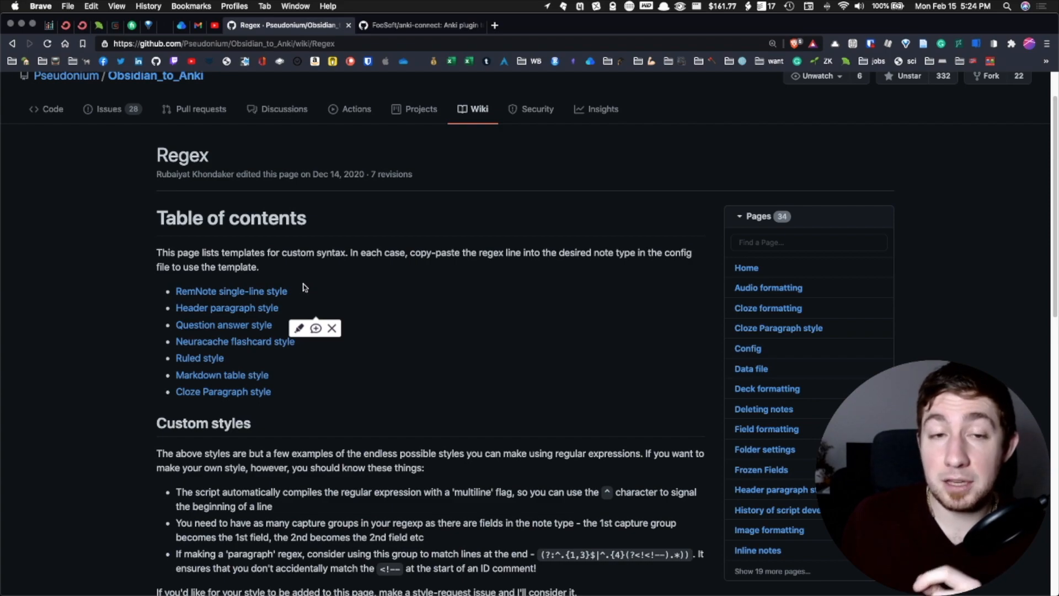
pyautogui.click(242, 291)
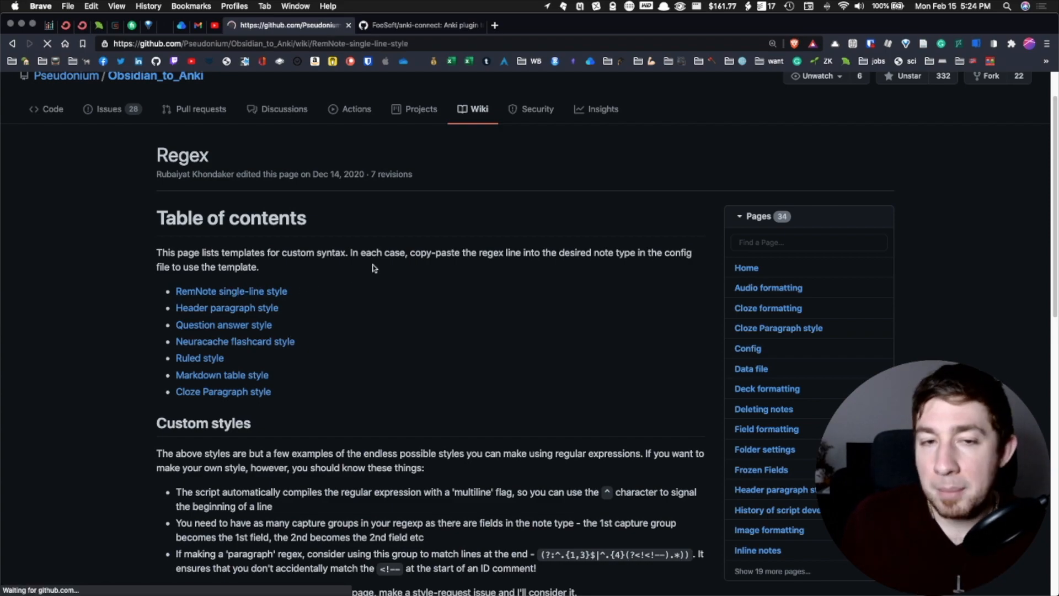
pyautogui.scroll(-3, 392, 265)
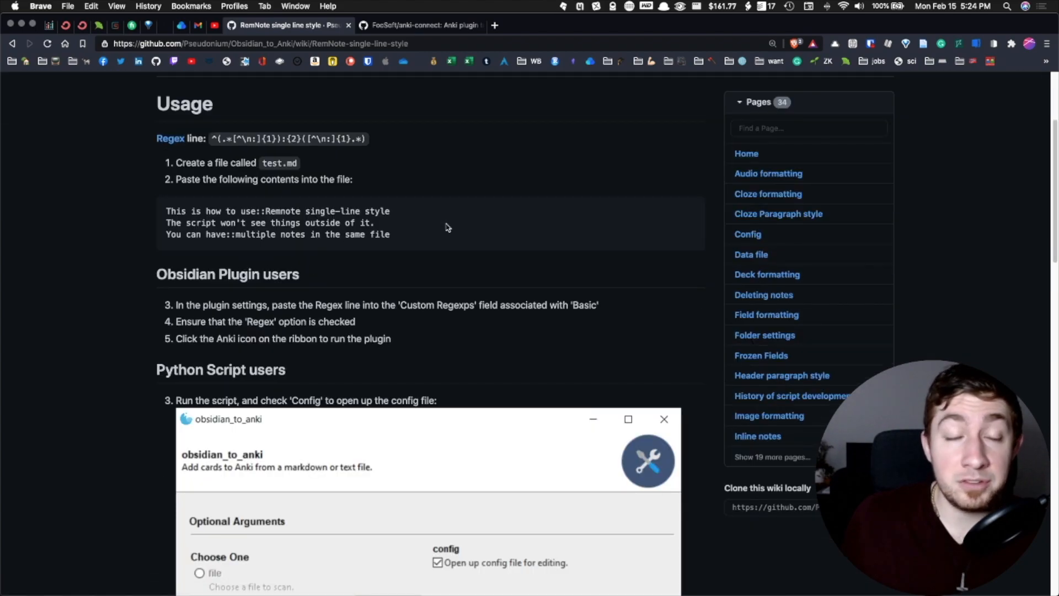
pyautogui.scroll(-1, 353, 251)
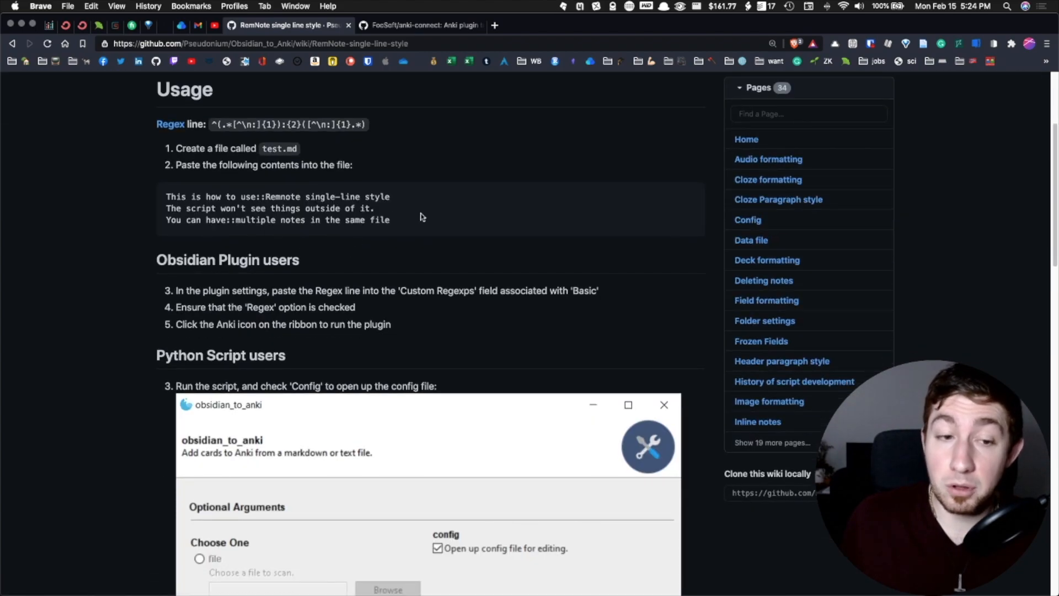
pyautogui.scroll(-3, 421, 216)
pyautogui.scroll(5, 364, 221)
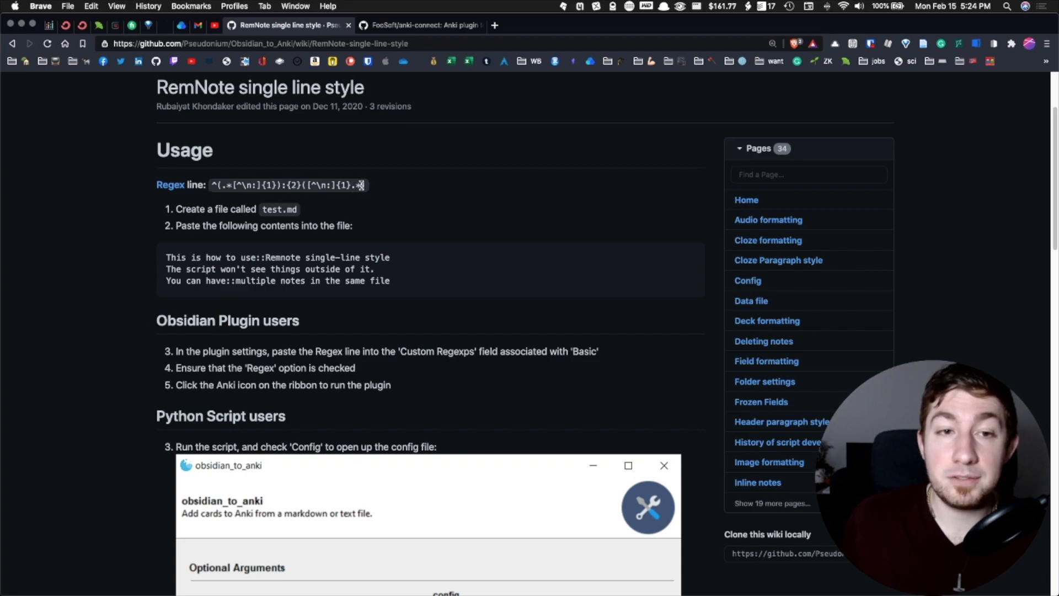
# Copy the regex line ^(.*[^\n:]{1}):{2}([^\n:]{1}.*) from the RemNote single line style page.
pyautogui.moveTo(366, 186); pyautogui.dragTo(212, 193)
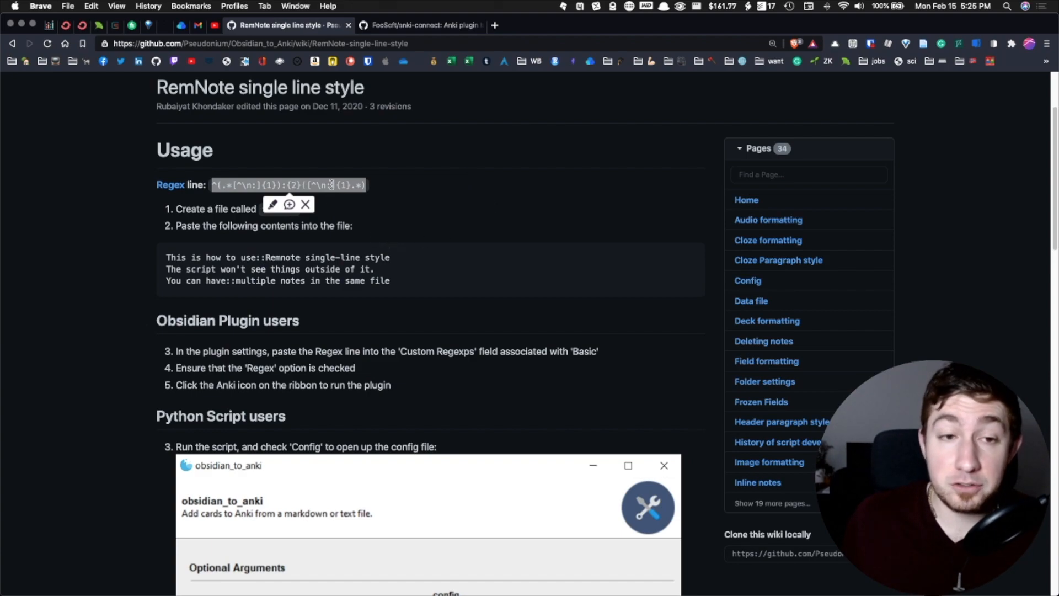
pyautogui.scroll(-1, 357, 196)
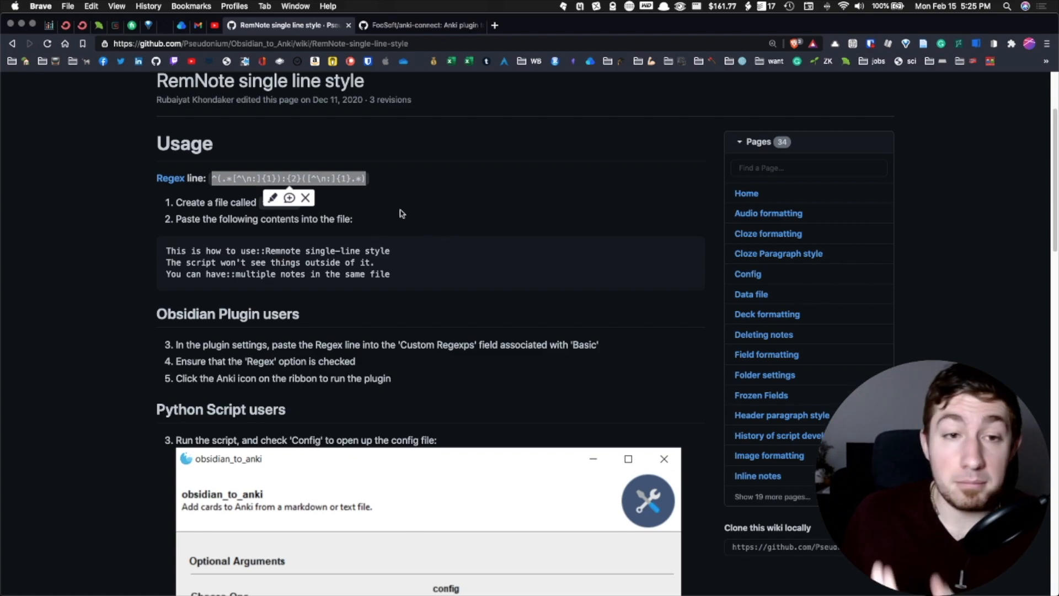
pyautogui.rightClick(296, 179)
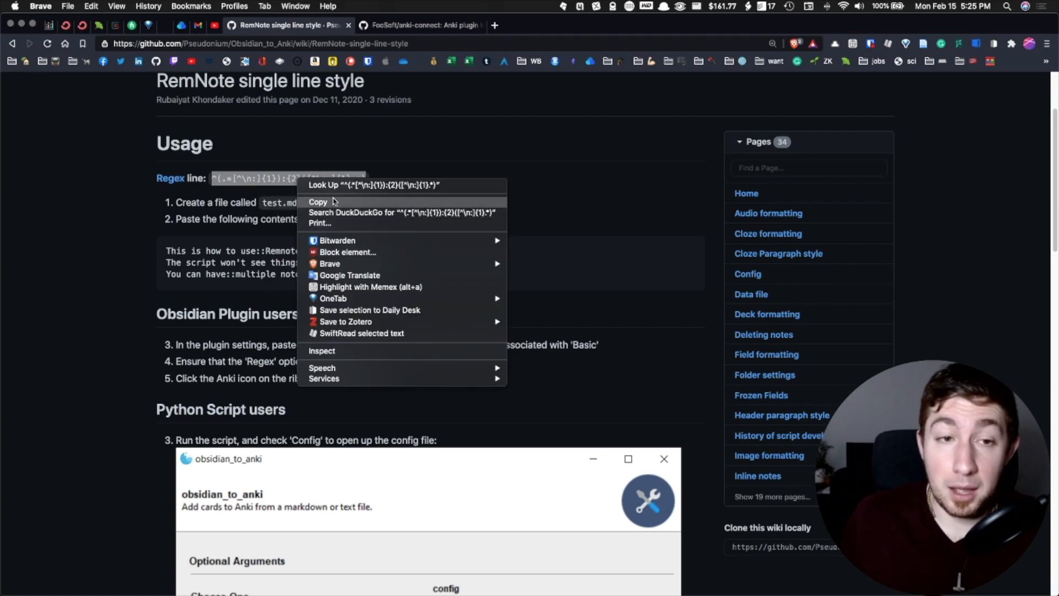
pyautogui.click(320, 202)
# Switch to Obsidian, paste the copied regex as the Basic note type's Custom Regexp in the Obsidian_to_Anki settings, and close the settings.
pyautogui.hotkey('ctrl', 'Up')
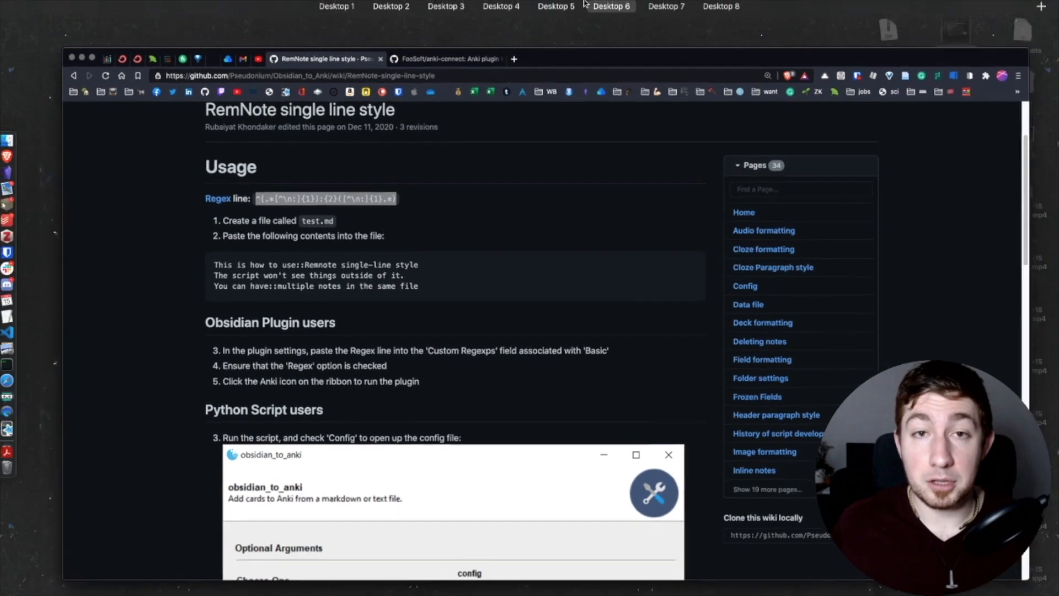
pyautogui.click(771, 47)
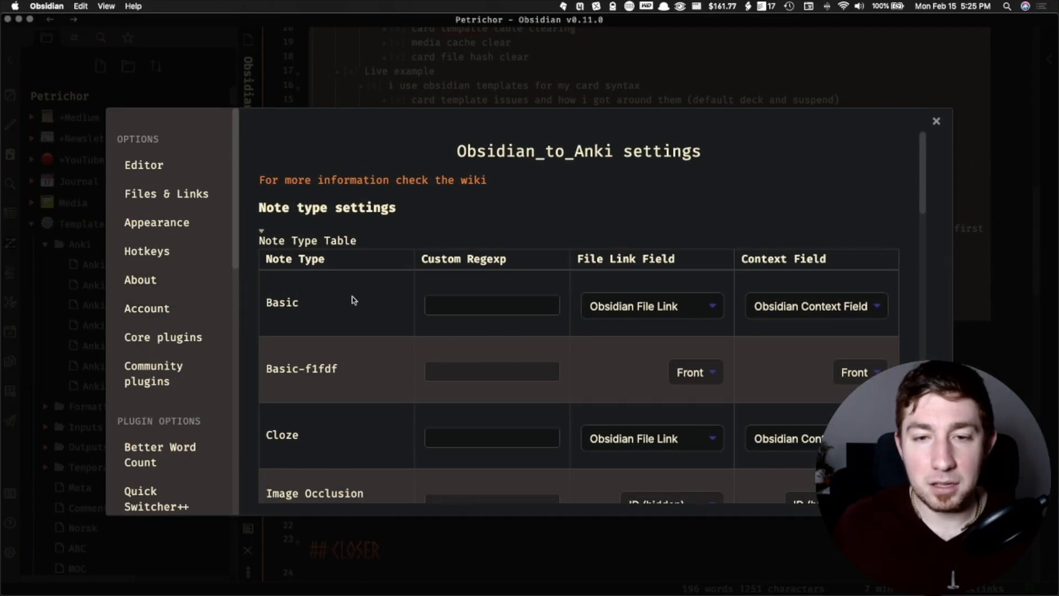
pyautogui.click(476, 303)
pyautogui.press('super+v')
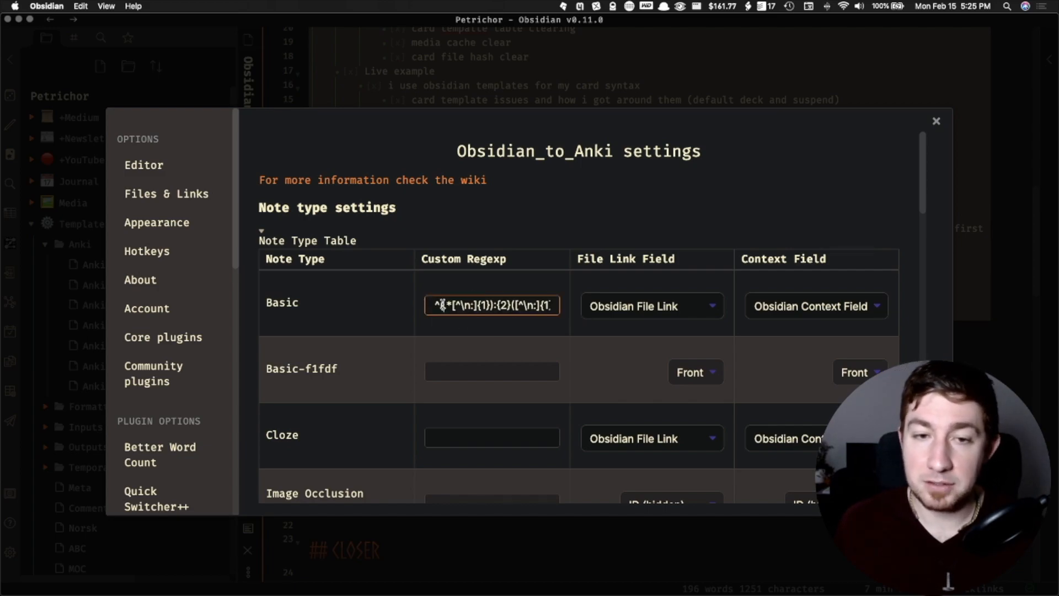
pyautogui.scroll(-3, 650, 220)
pyautogui.scroll(3, 657, 221)
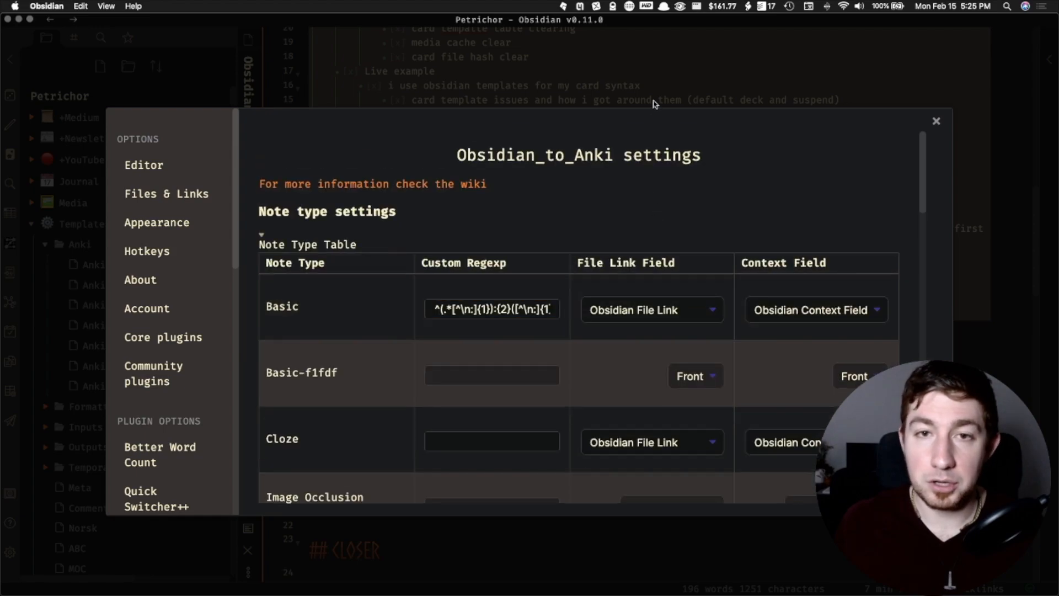
pyautogui.click(655, 104)
# Open the Workbench note and add the single-line card "test::child" below the FILE TAGS line.
pyautogui.press('super+o')
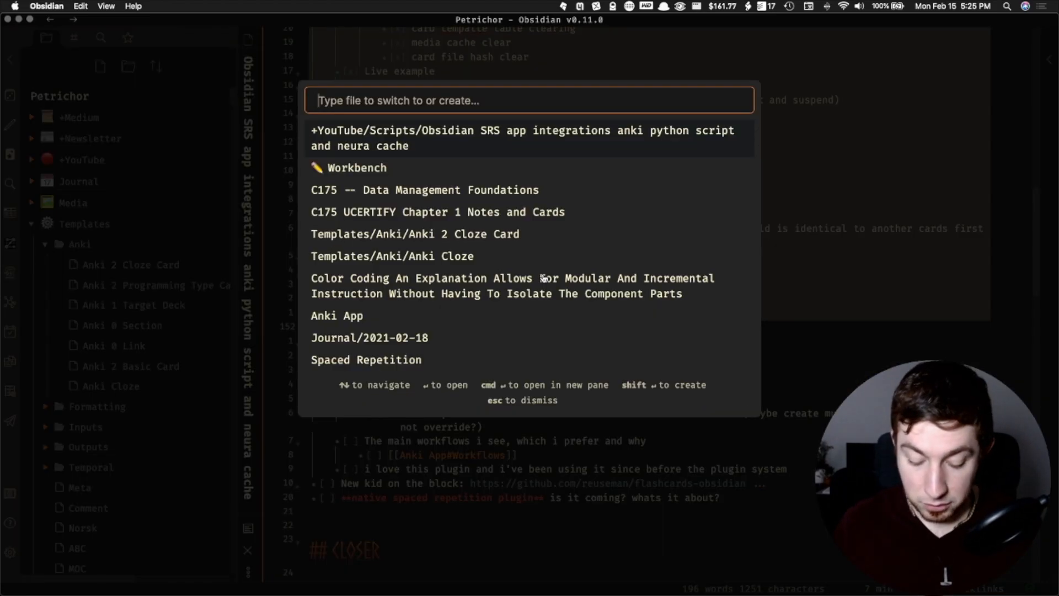
pyautogui.write('be')
pyautogui.press('Return')
pyautogui.click(450, 207)
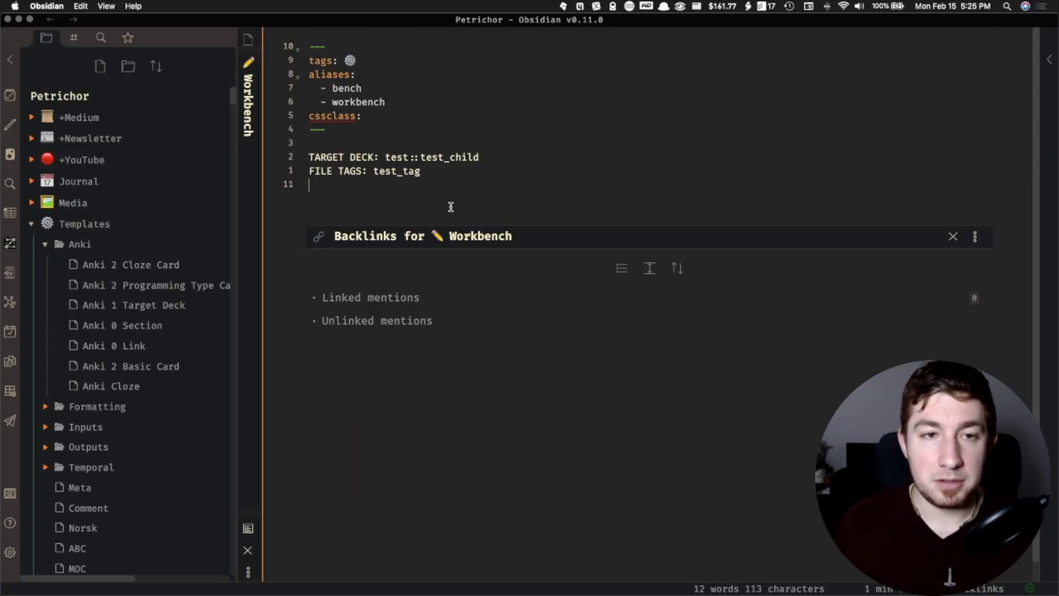
pyautogui.press('Return')
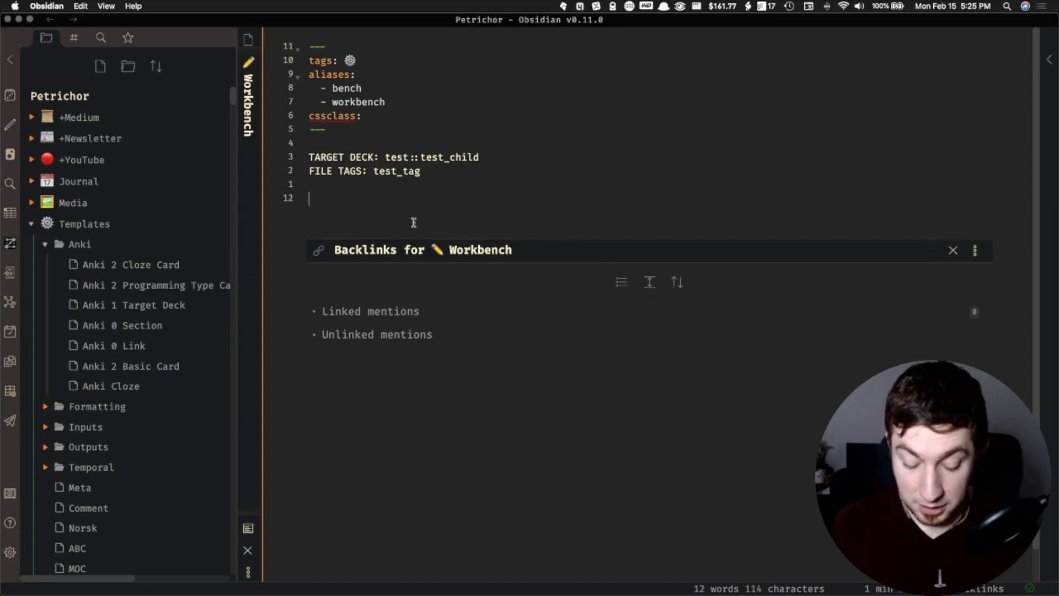
pyautogui.write('test')
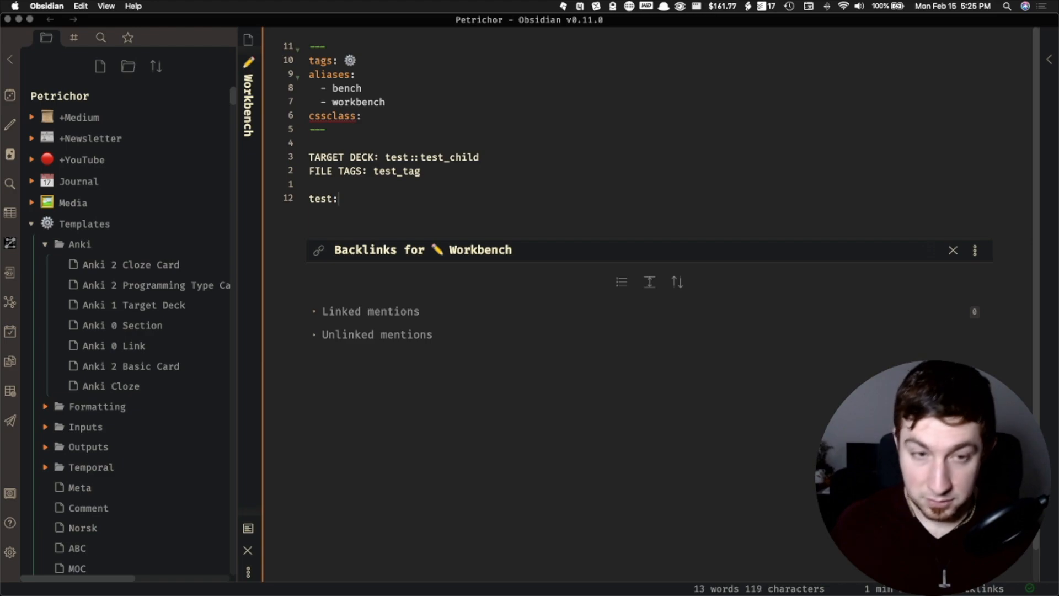
pyautogui.write('::child')
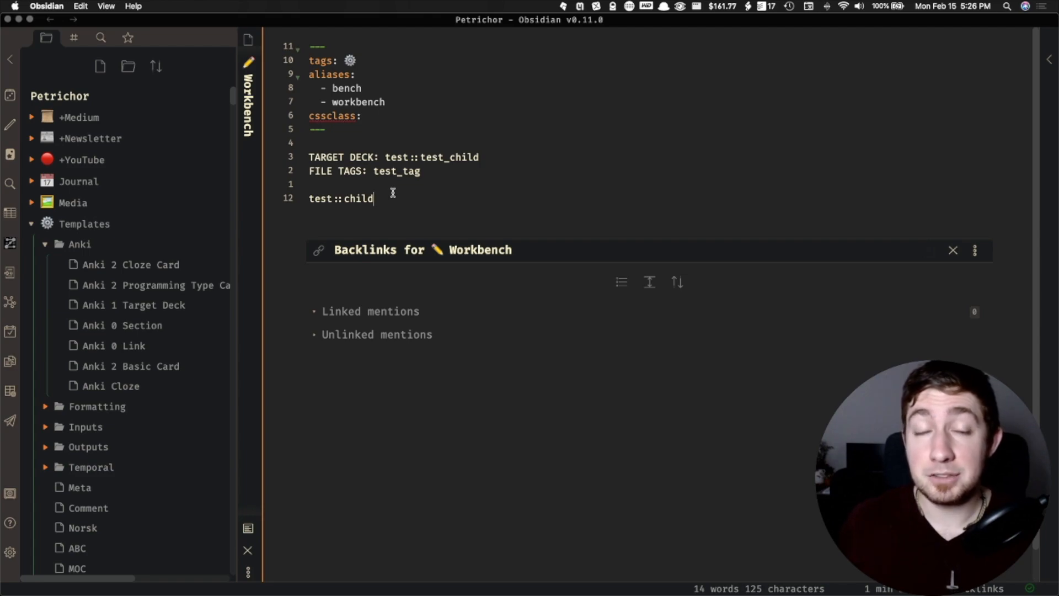
# Highlight the test::child line and the TARGET DECK line to compare their double-colon syntax.
pyautogui.keyDown('shift'); pyautogui.click(310, 199); pyautogui.keyUp('shift')
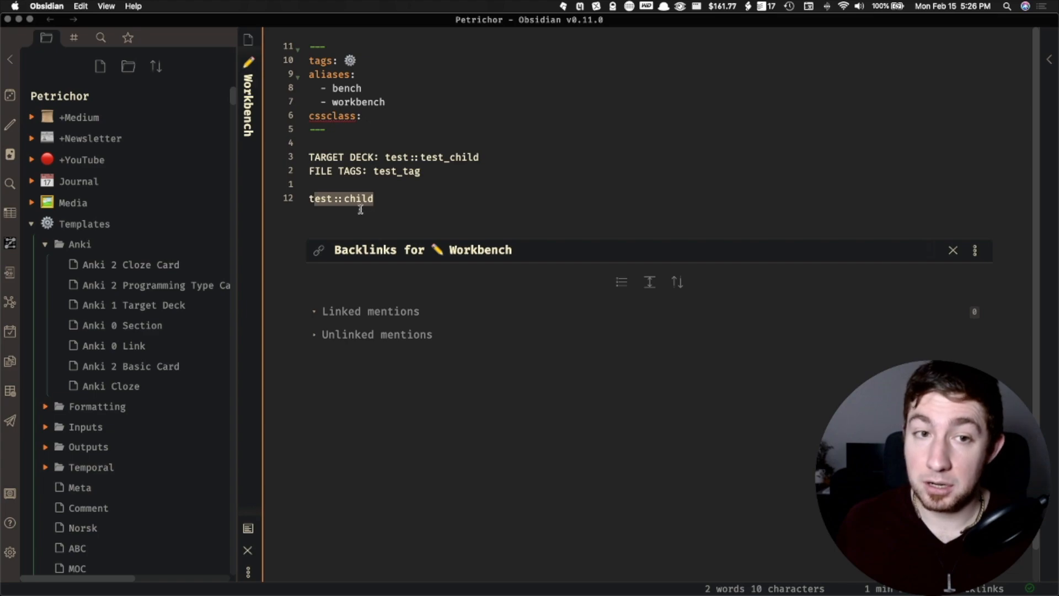
pyautogui.moveTo(315, 154); pyautogui.dragTo(495, 153)
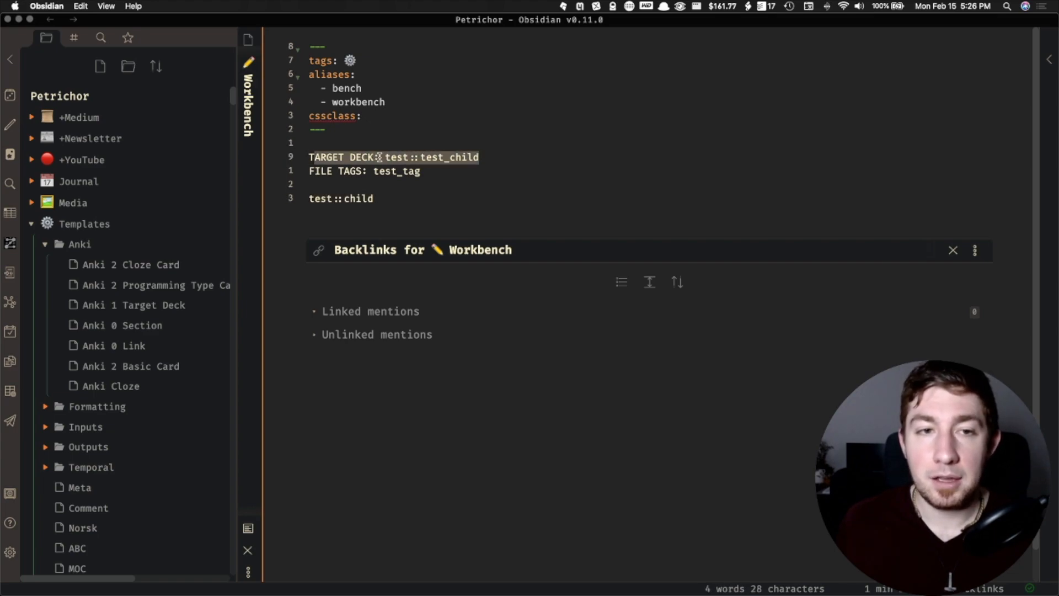
# Highlight the FILE TAGS line, then the front and back parts of the test::child card.
pyautogui.moveTo(314, 174); pyautogui.dragTo(454, 170)
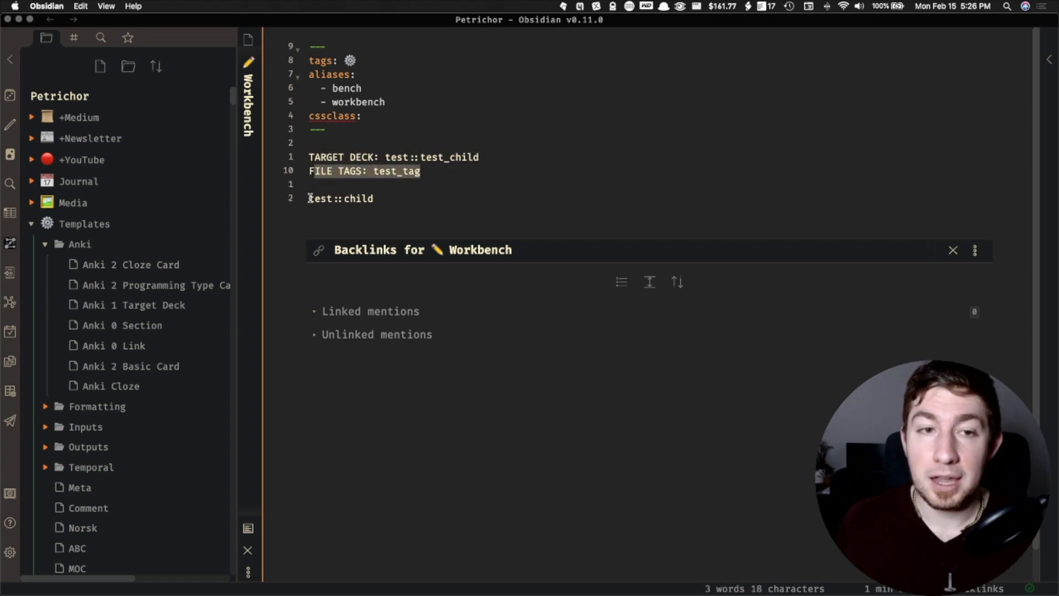
pyautogui.moveTo(310, 198); pyautogui.dragTo(339, 201)
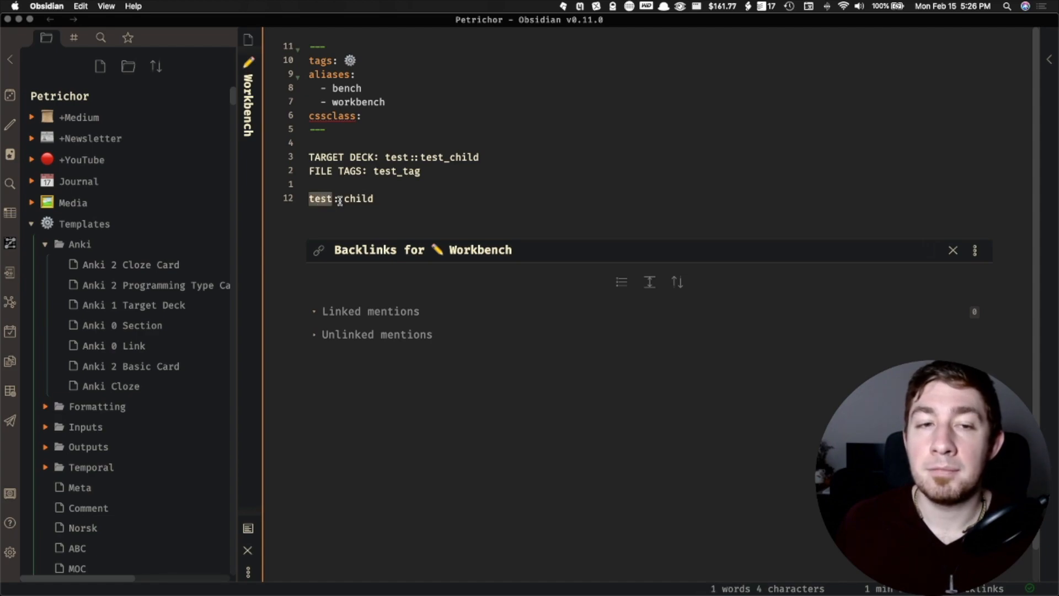
pyautogui.doubleClick(365, 200)
pyautogui.click(314, 200)
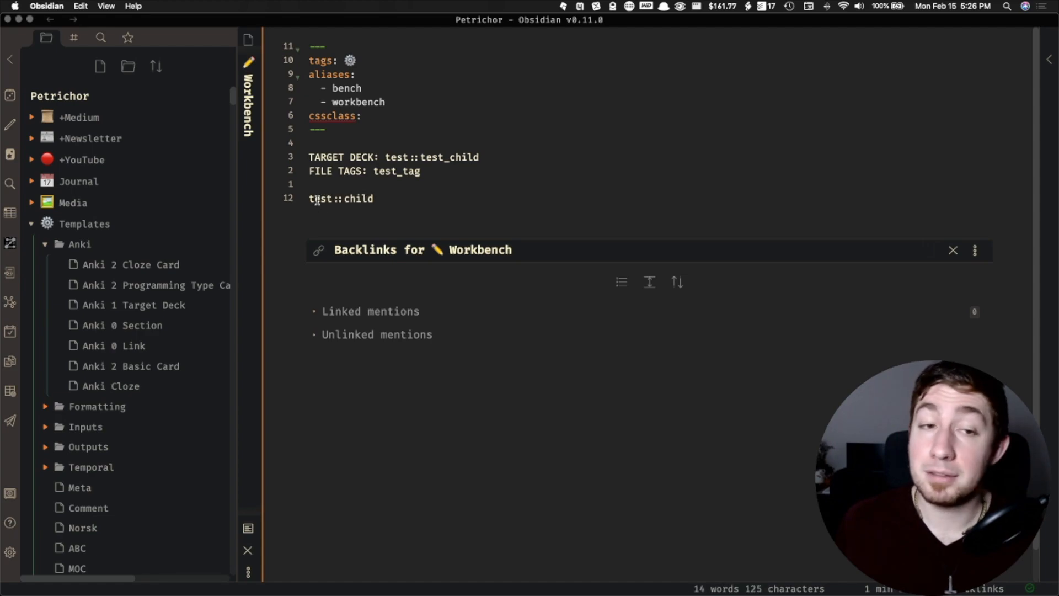
pyautogui.doubleClick(317, 199)
pyautogui.doubleClick(359, 199)
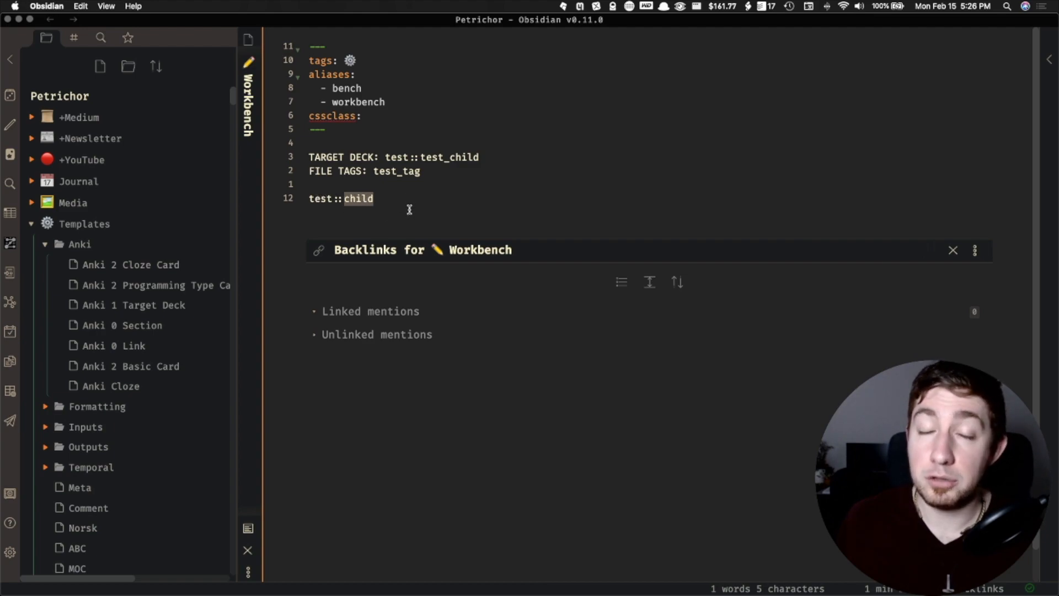
pyautogui.click(422, 184)
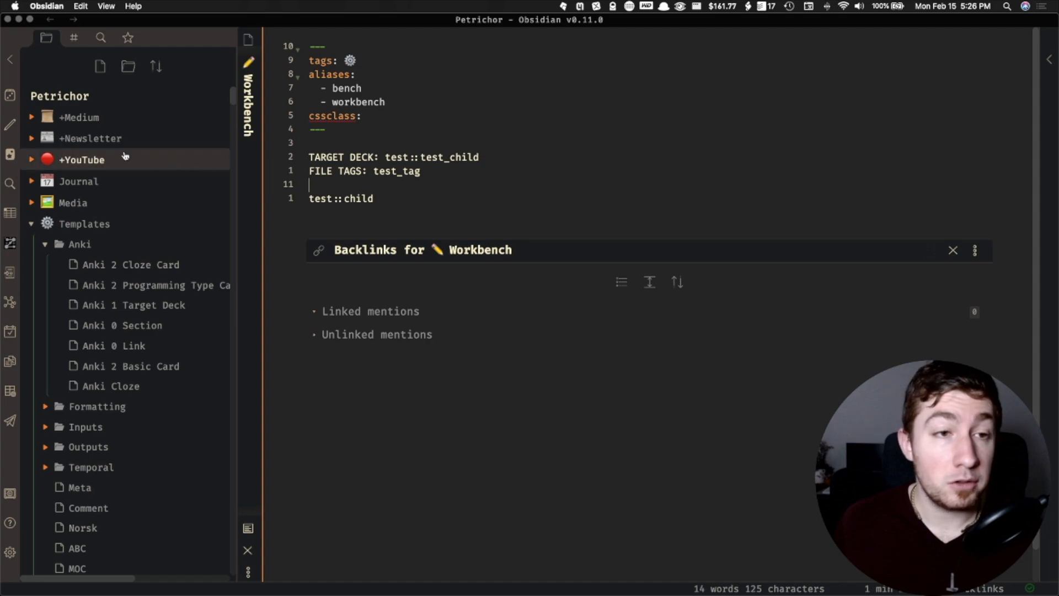
# Sync the Workbench note's test::child card to Anki and dismiss the completion notifications.
pyautogui.click(15, 149)
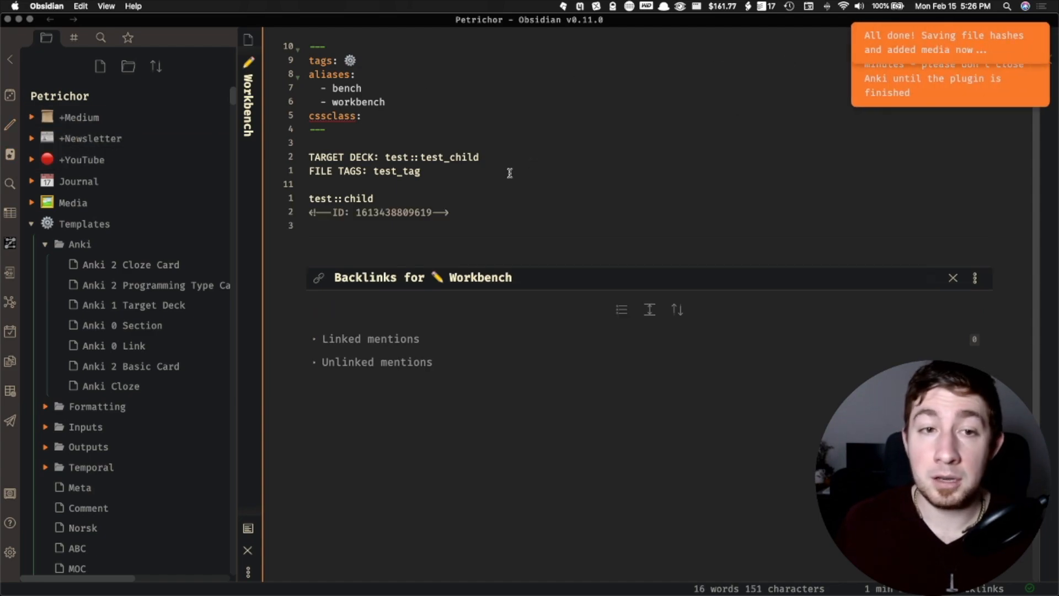
pyautogui.click(967, 49)
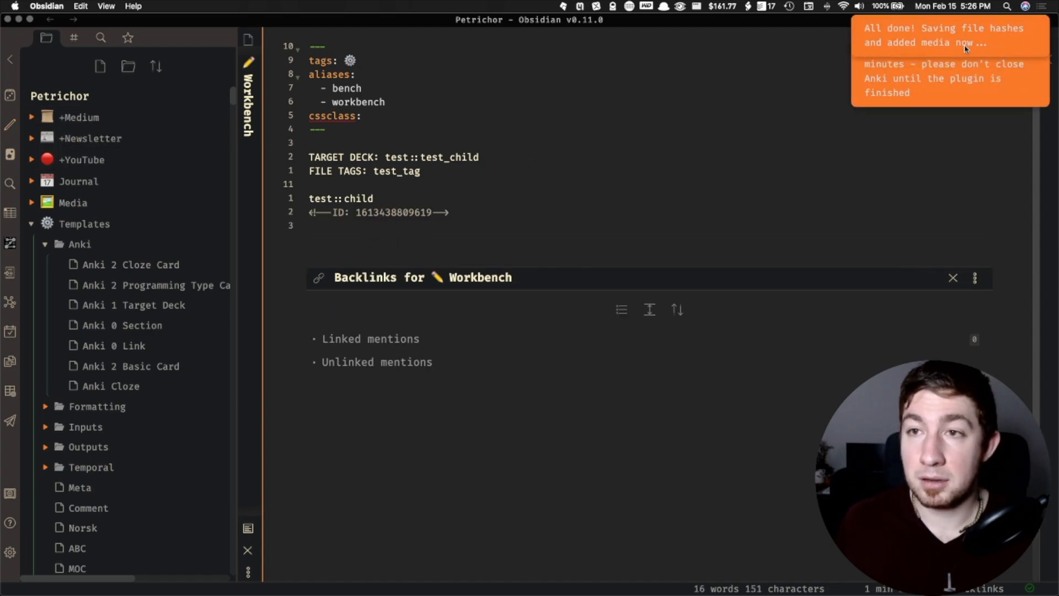
pyautogui.click(967, 48)
# Switch to Anki, start studying the test::test_child deck, and reveal the card's answer.
pyautogui.hotkey('ctrl', 'Right')
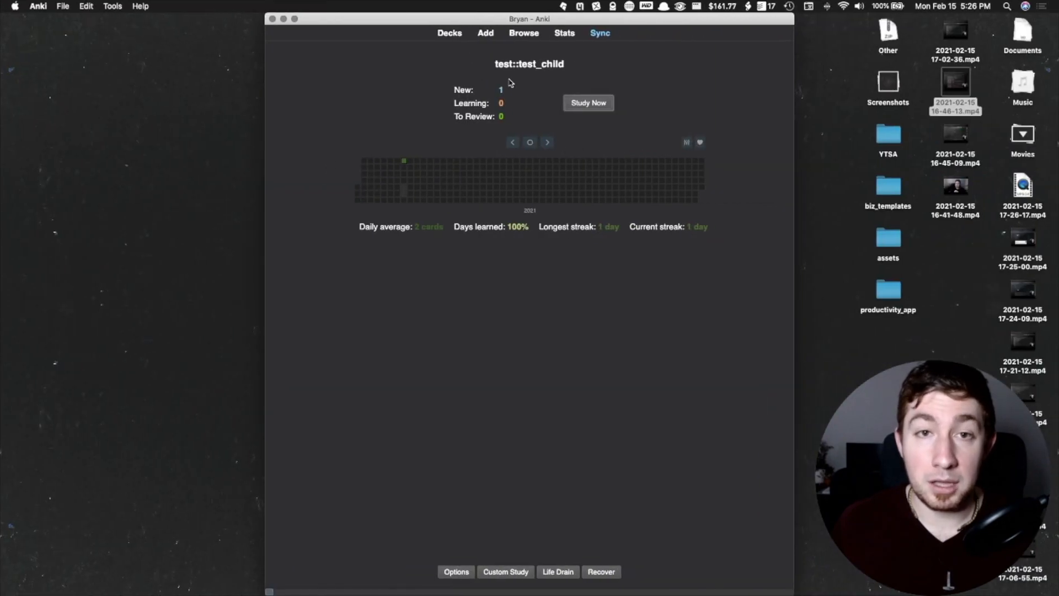
pyautogui.click(580, 104)
pyautogui.click(587, 561)
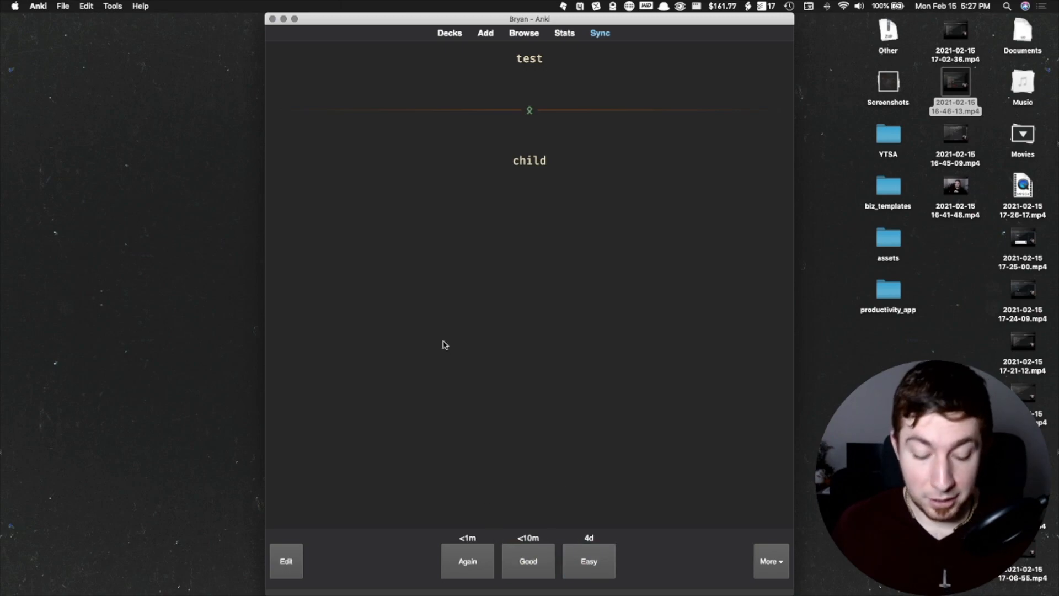
# Open the current card for editing and highlight its Obsidian_to_Anki and test_tag tags.
pyautogui.press('e')
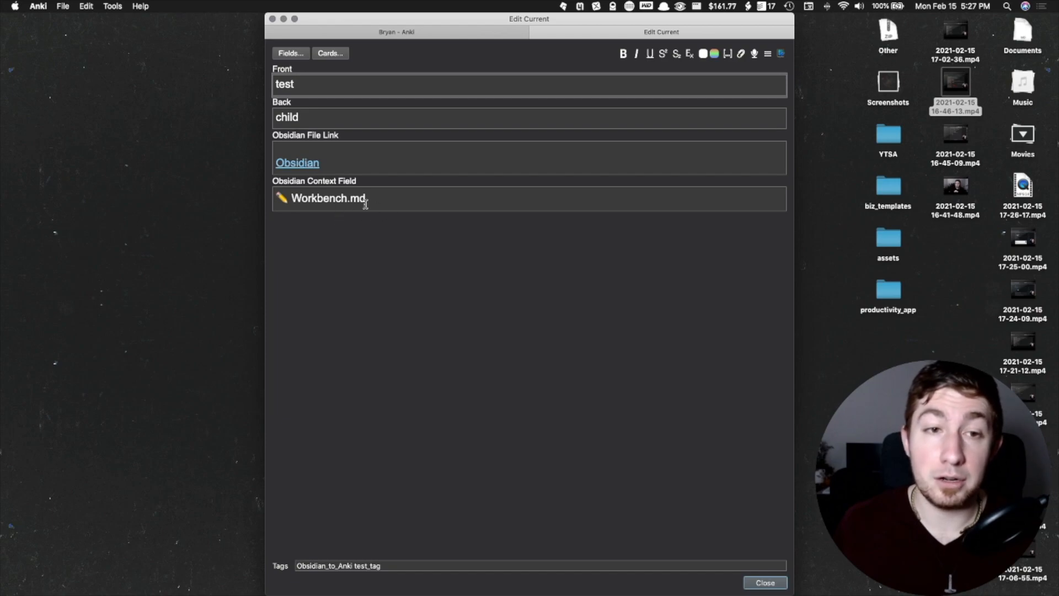
pyautogui.click(337, 566)
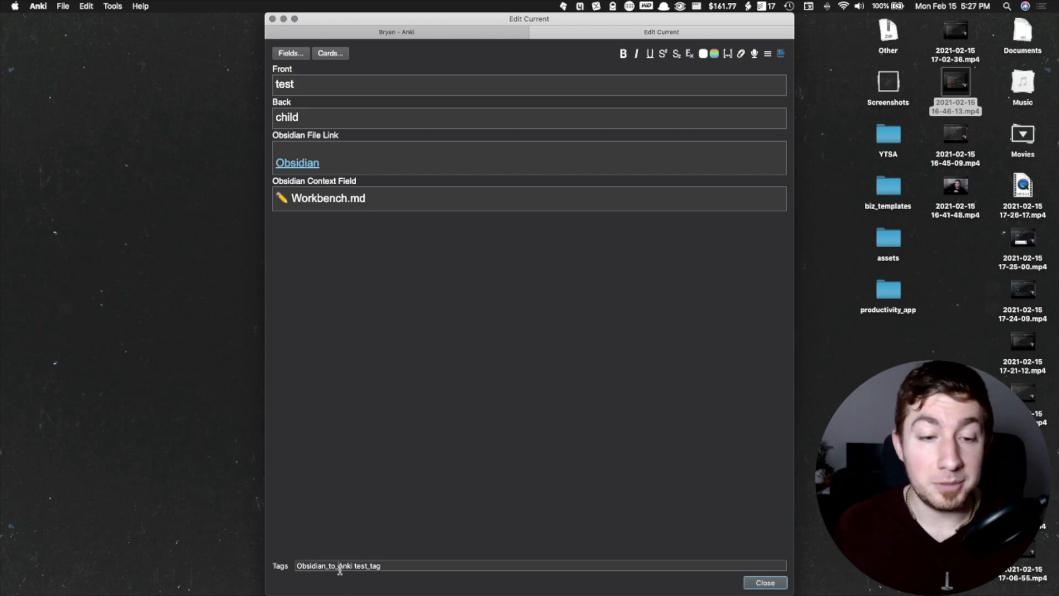
pyautogui.doubleClick(338, 566)
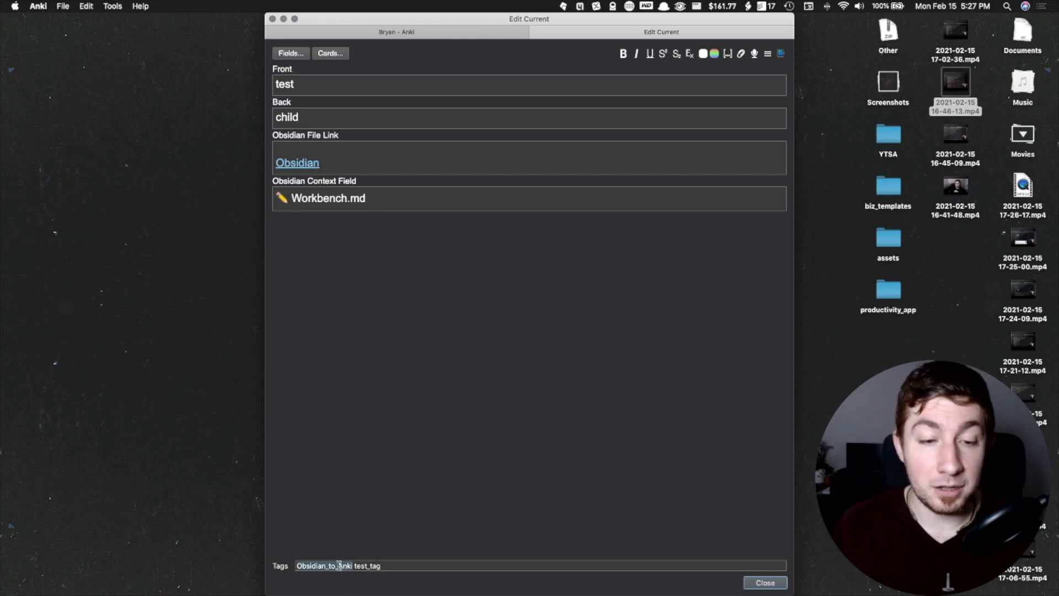
pyautogui.doubleClick(375, 567)
# Switch back to Obsidian and highlight test_tag on the Workbench note's FILE TAGS line.
pyautogui.hotkey('ctrl', 'Left')
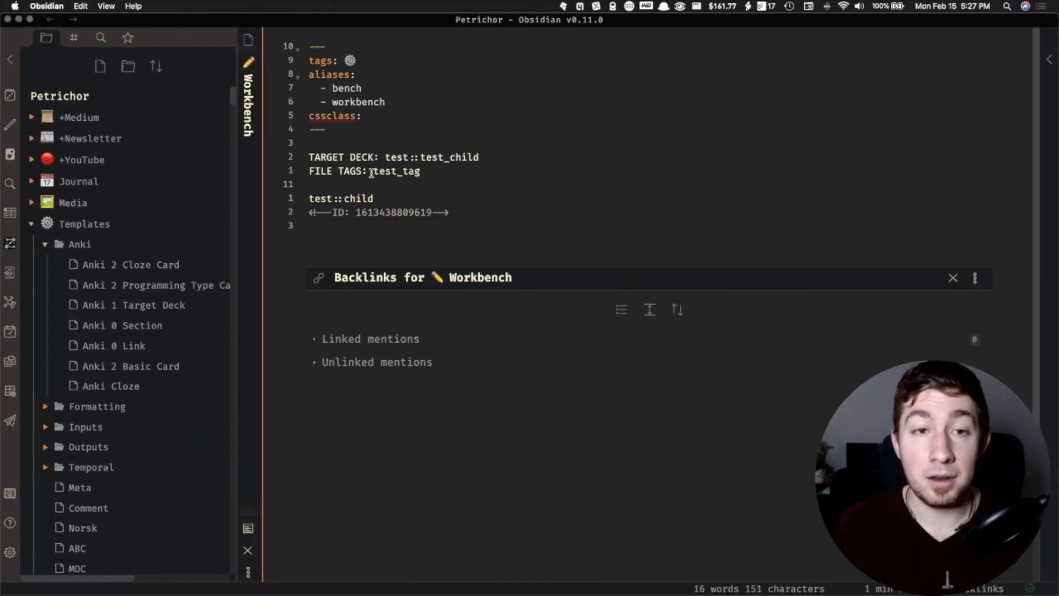
pyautogui.doubleClick(396, 171)
pyautogui.click(457, 212)
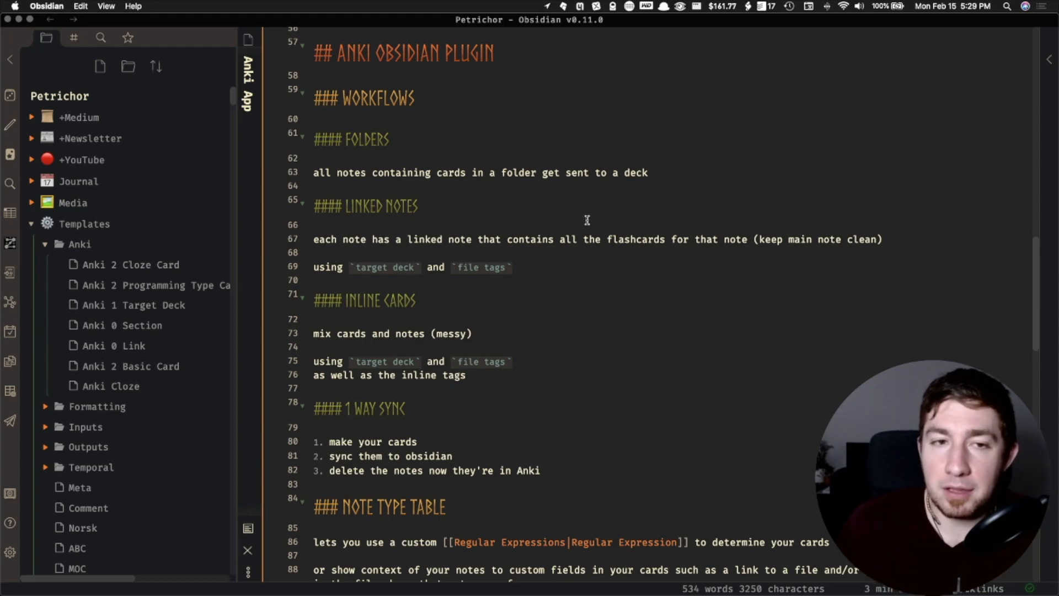
pyautogui.click(337, 170)
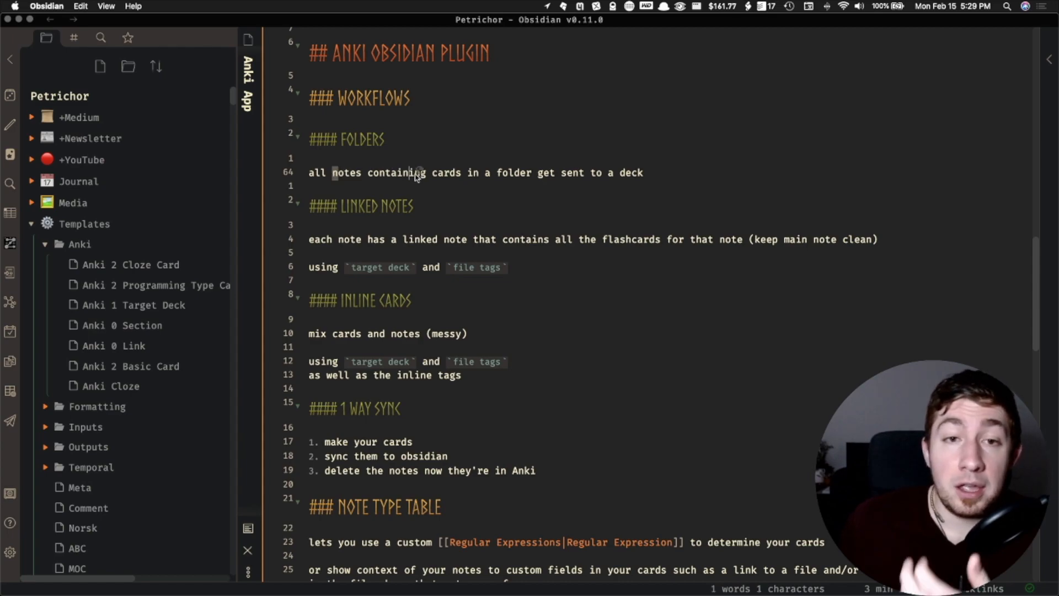
pyautogui.press('x')
pyautogui.click(472, 172)
pyautogui.press('p')
pyautogui.press('u')
pyautogui.press('u')
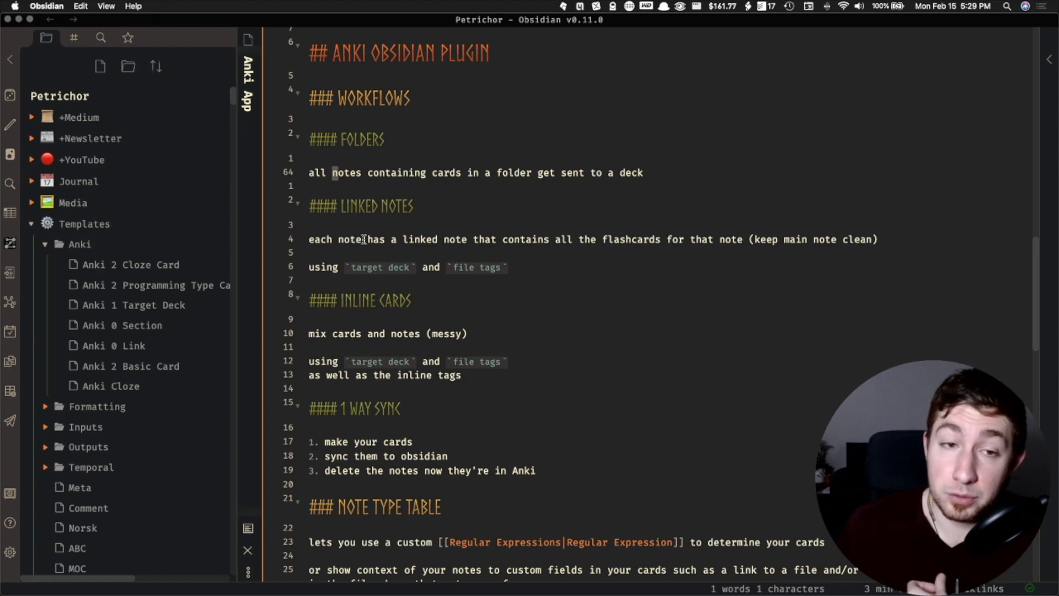
# Review the Linked Notes, Inline Cards and 1 Way Sync workflows in the Anki App note, highlighting their descriptions.
pyautogui.moveTo(313, 205); pyautogui.dragTo(419, 206)
pyautogui.moveTo(333, 241); pyautogui.dragTo(571, 241)
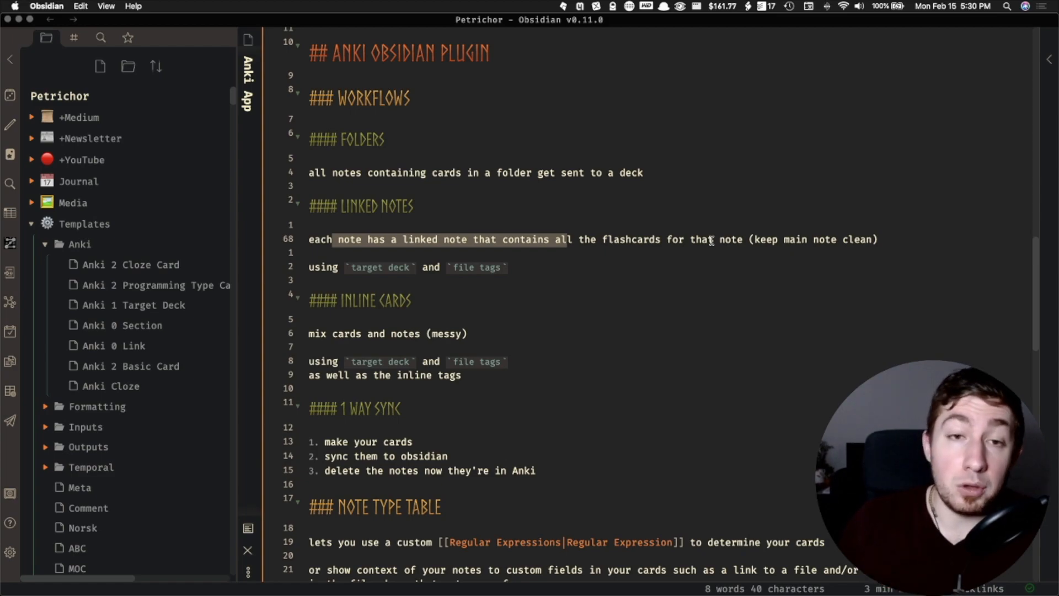
pyautogui.scroll(-5, 663, 209)
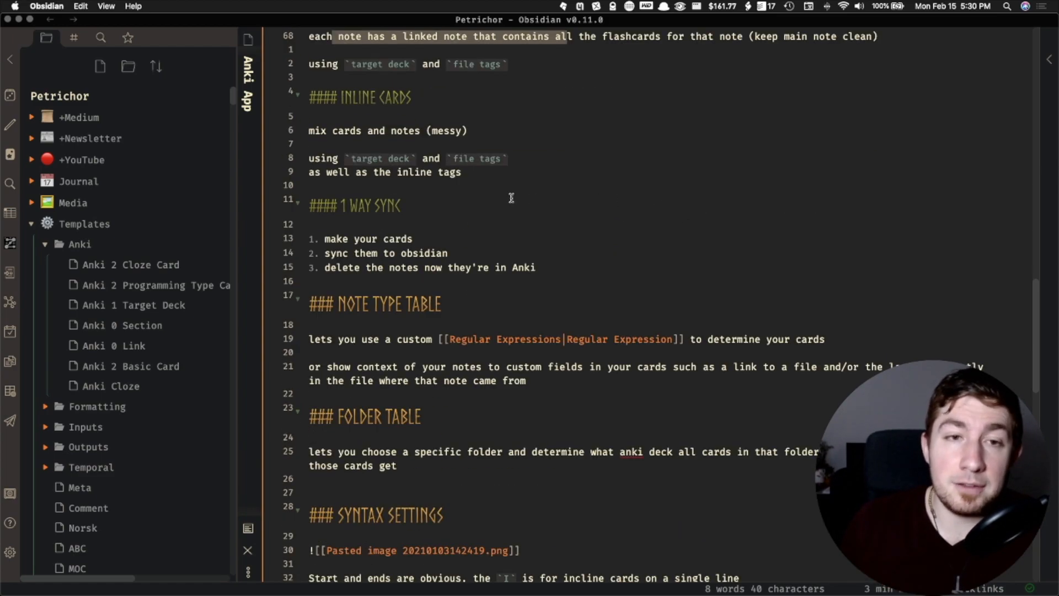
pyautogui.moveTo(461, 172); pyautogui.dragTo(309, 132)
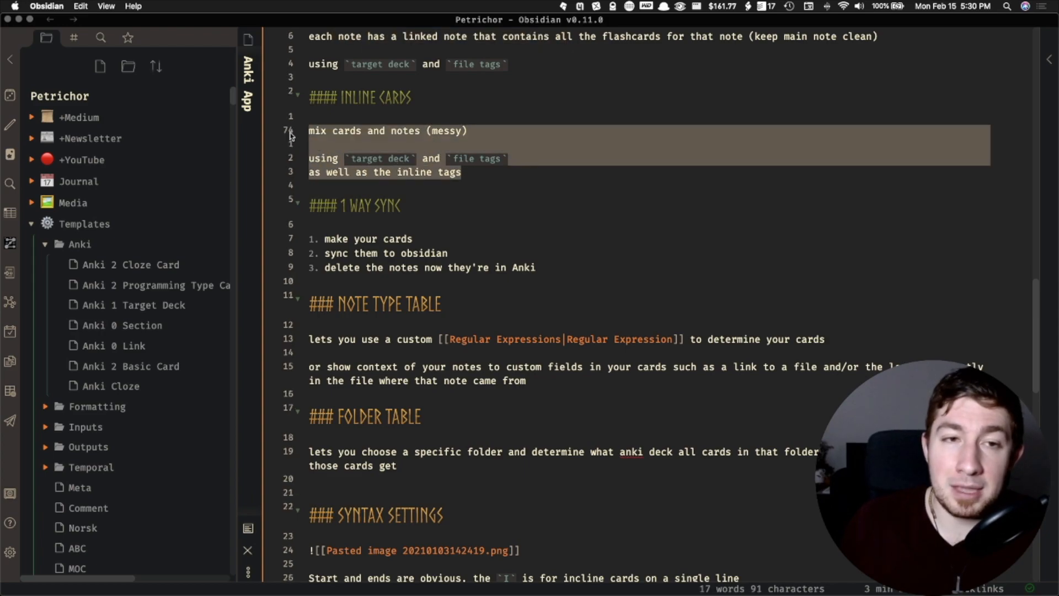
pyautogui.click(510, 176)
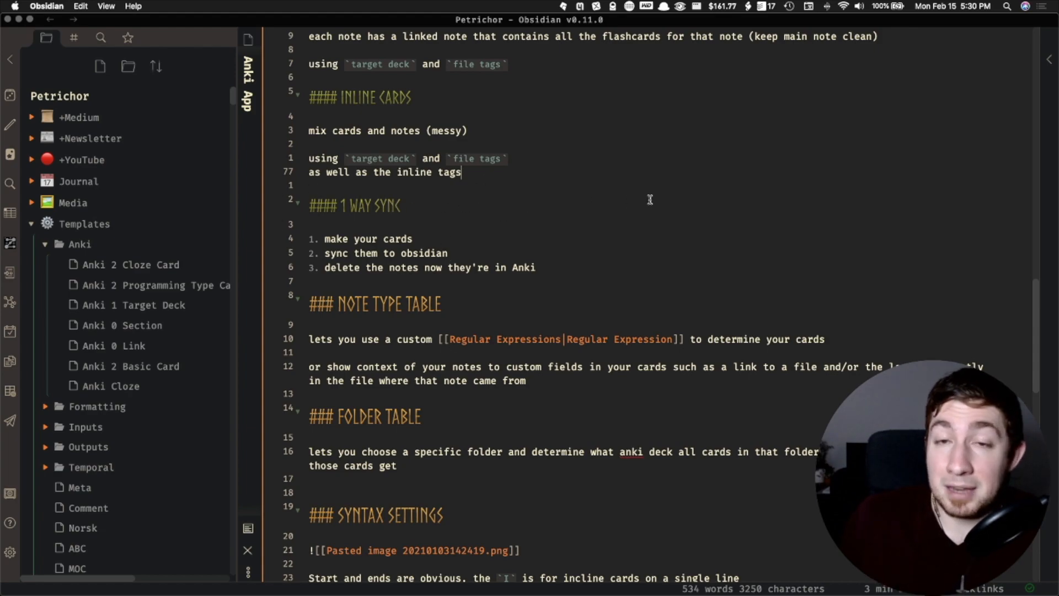
pyautogui.moveTo(591, 269); pyautogui.dragTo(303, 238)
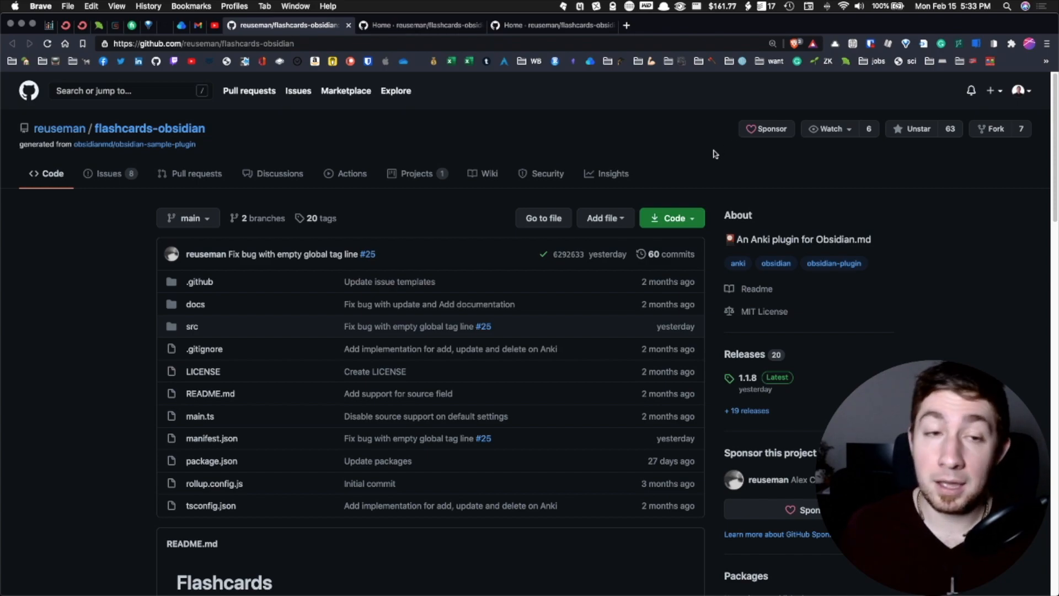
# Skim the flashcards-obsidian README on GitHub down to the installation instructions and return to its Features section.
pyautogui.scroll(-10, 646, 186)
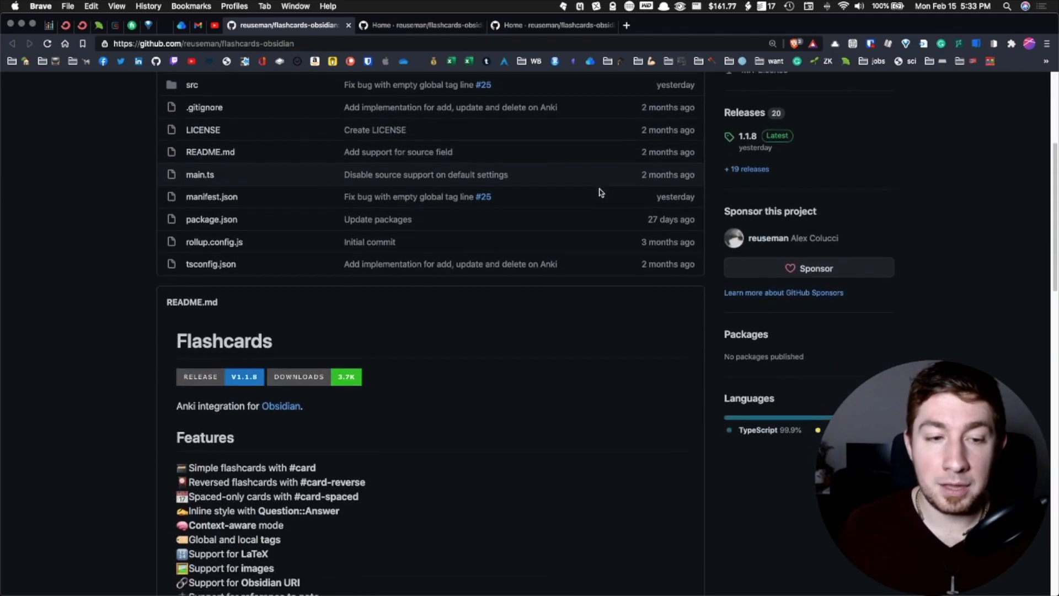
pyautogui.scroll(-5, 420, 264)
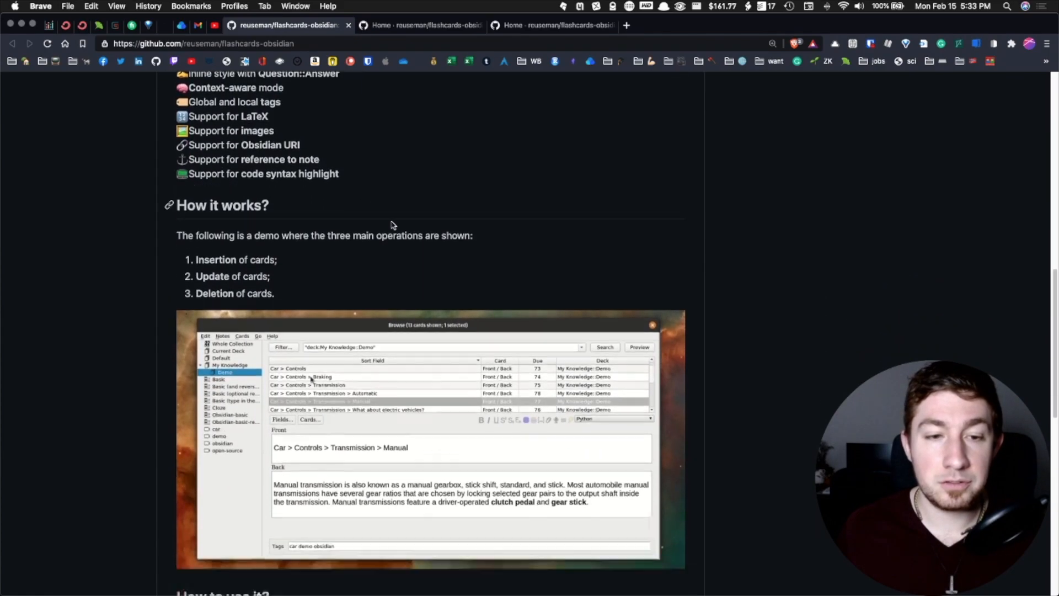
pyautogui.scroll(-7, 314, 276)
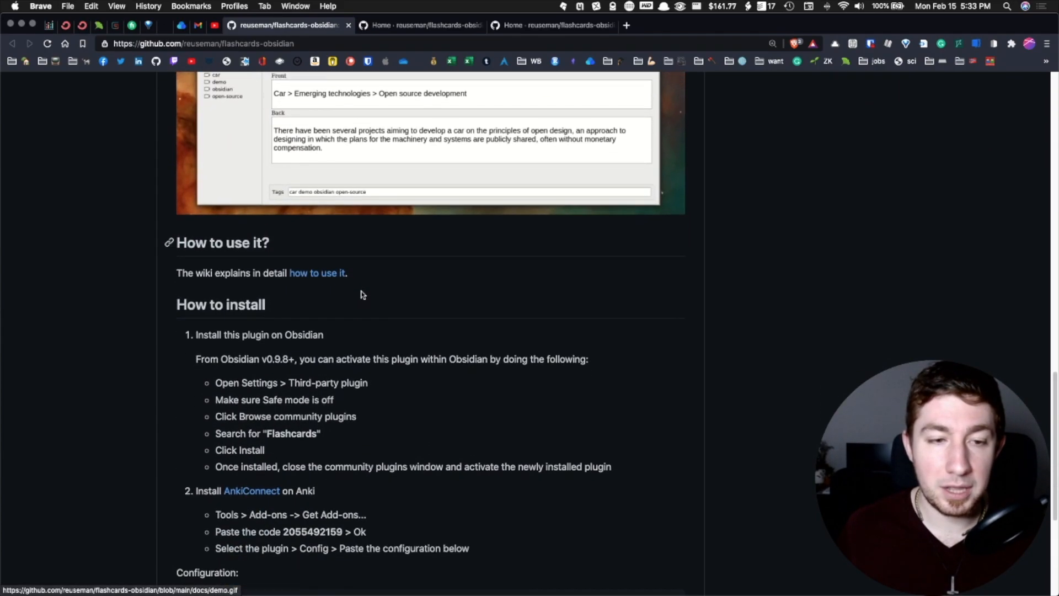
pyautogui.scroll(14, 278, 232)
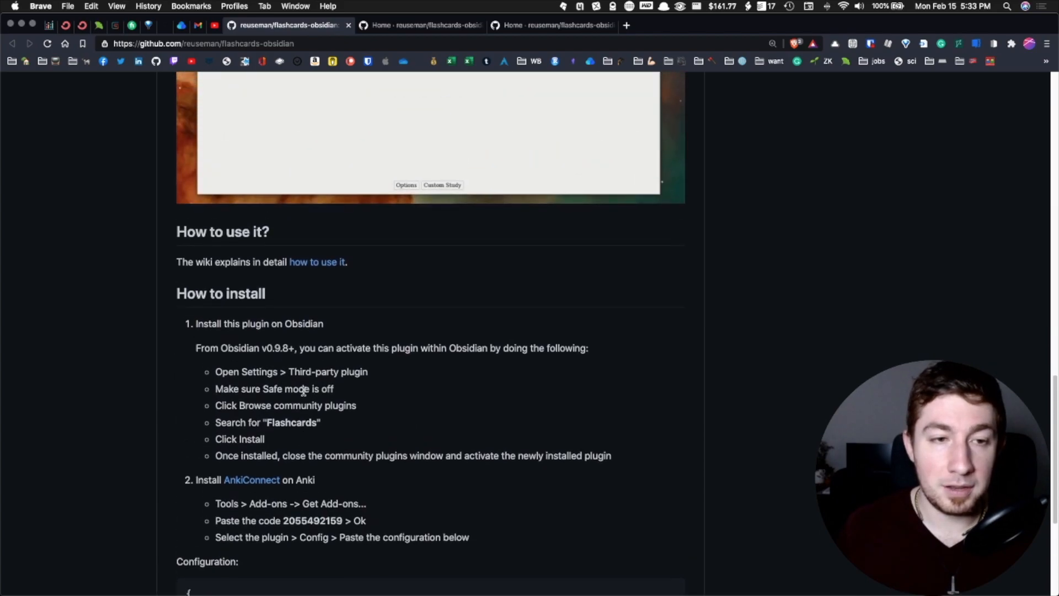
pyautogui.scroll(3, 305, 390)
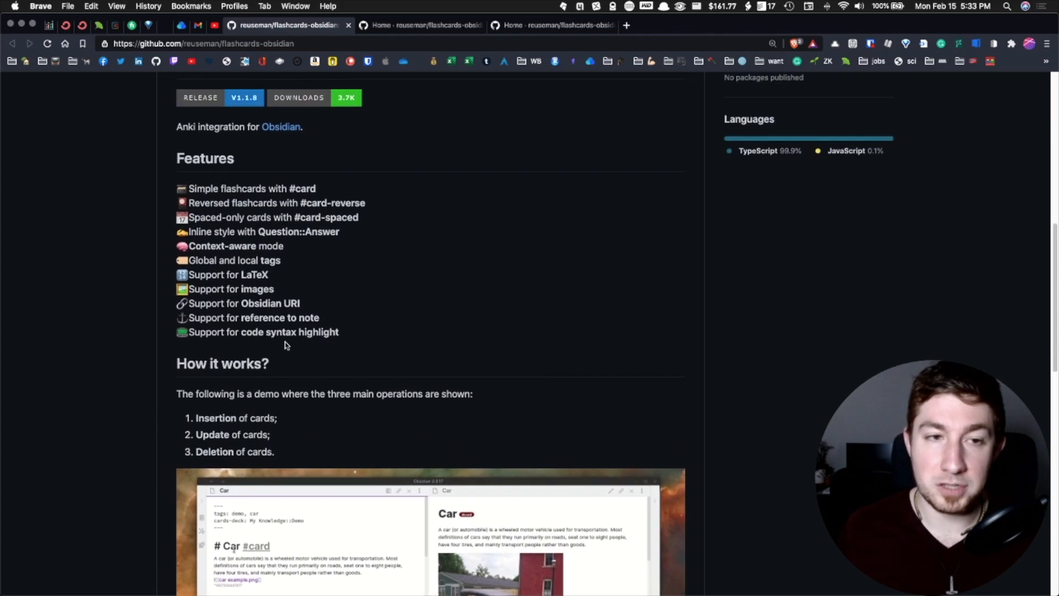
# Examine the README's feature list, highlighting the #card, Question::Answer, context-aware, LaTeX, Obsidian URI, note reference and syntax highlight entries.
pyautogui.moveTo(215, 270); pyautogui.dragTo(301, 274)
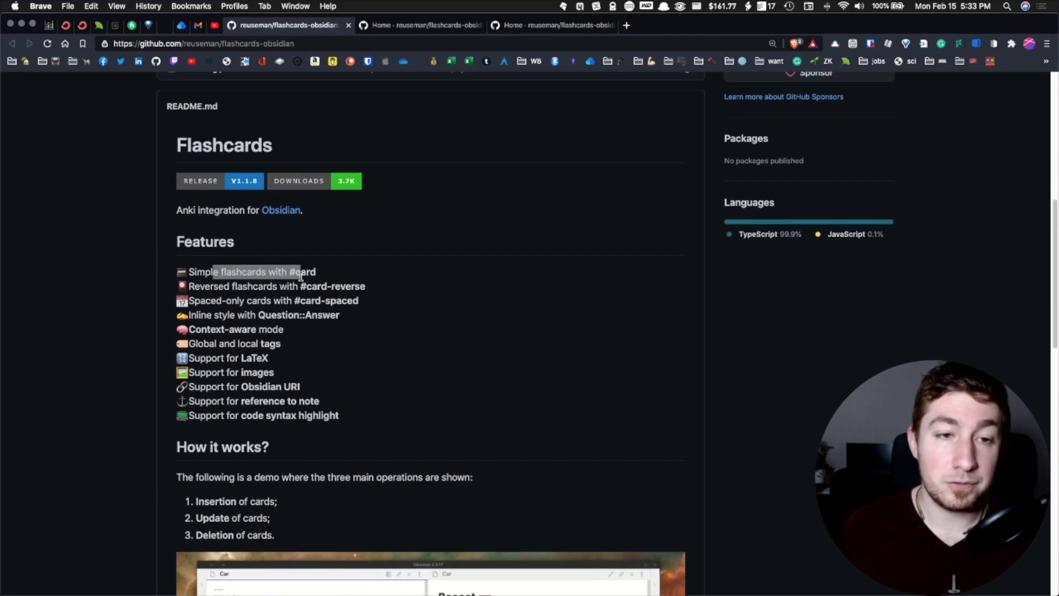
pyautogui.moveTo(368, 288); pyautogui.dragTo(341, 322)
pyautogui.click(362, 304)
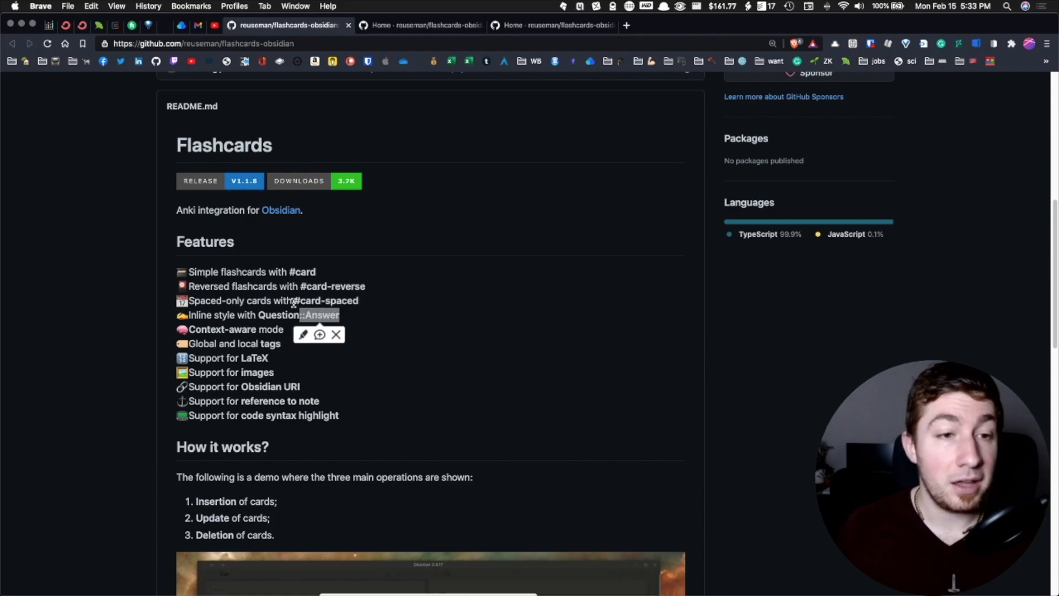
pyautogui.click(273, 315)
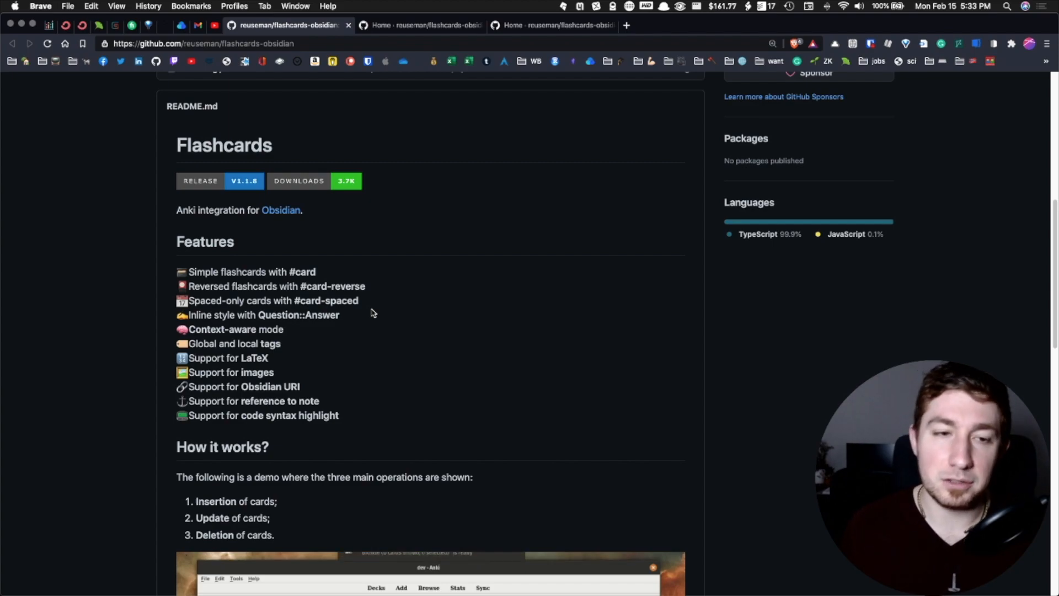
pyautogui.moveTo(284, 357); pyautogui.dragTo(251, 358)
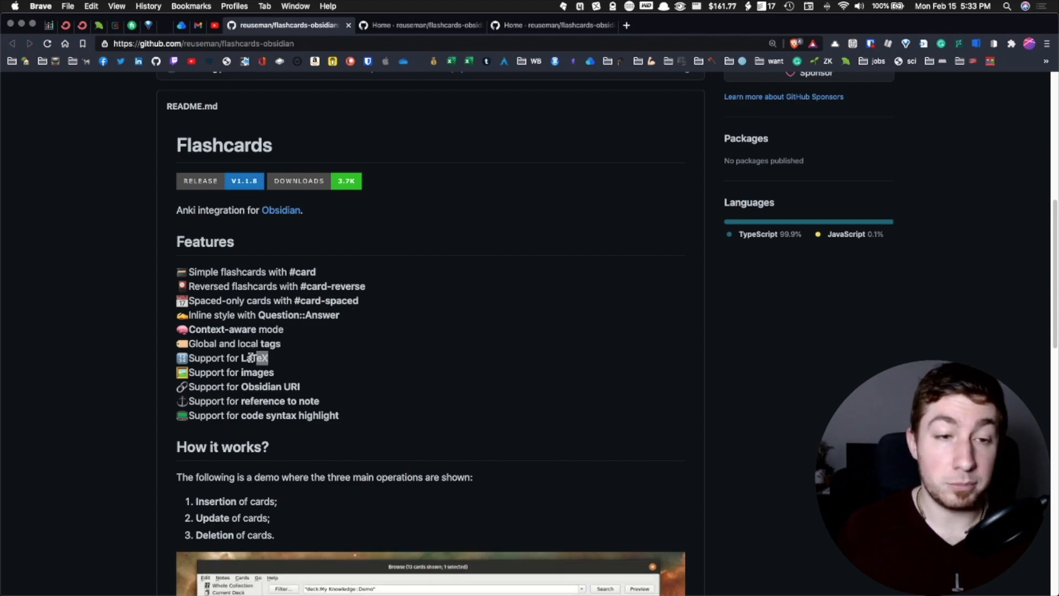
pyautogui.moveTo(314, 388); pyautogui.dragTo(260, 386)
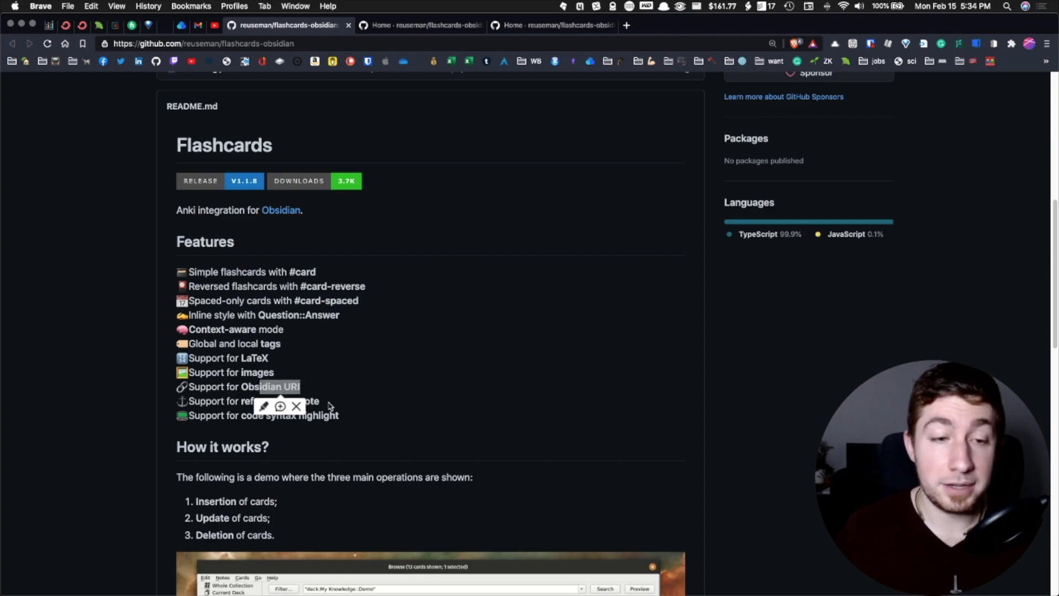
pyautogui.moveTo(319, 401); pyautogui.dragTo(276, 401)
pyautogui.moveTo(339, 415); pyautogui.dragTo(266, 415)
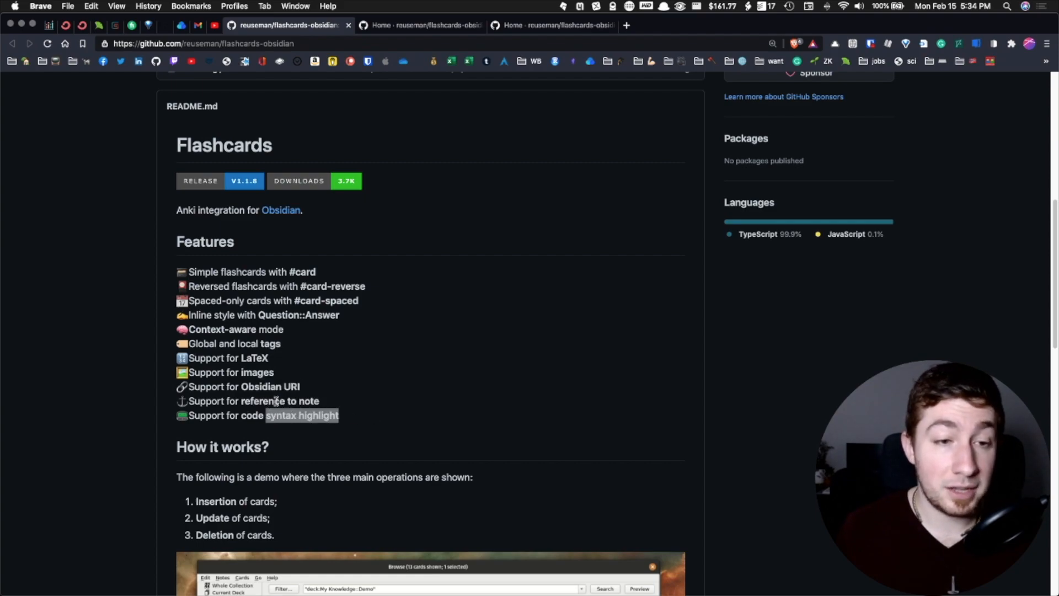
pyautogui.moveTo(285, 343)
pyautogui.mouseDown()
pyautogui.moveTo(232, 343)
pyautogui.moveTo(251, 329)
pyautogui.moveTo(218, 332)
pyautogui.mouseUp()
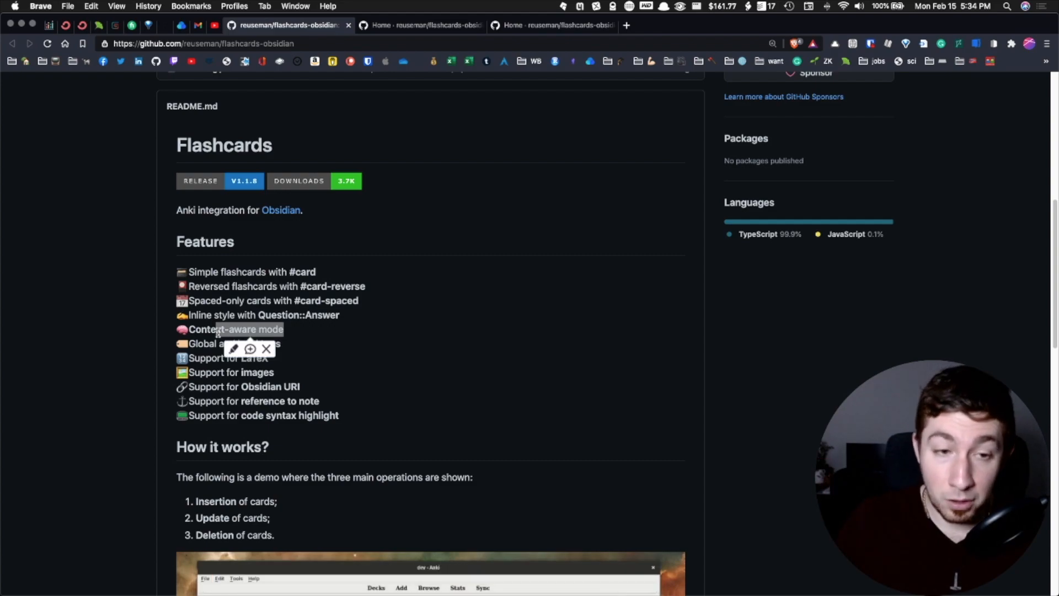
pyautogui.click(389, 289)
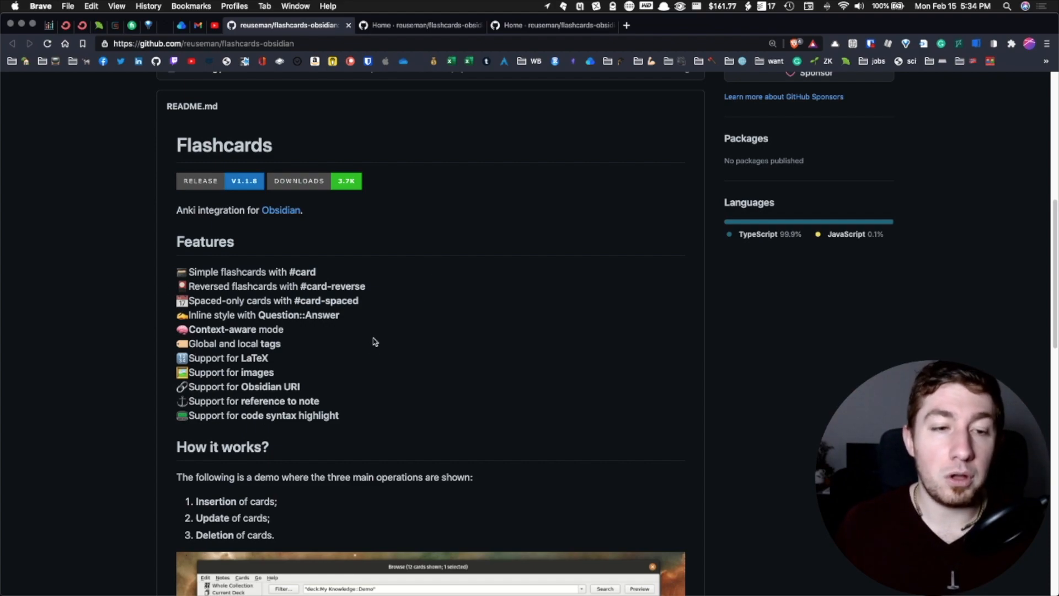
# Examine the README's How to install section and the AnkiConnect configuration below it.
pyautogui.scroll(-15, 457, 412)
pyautogui.scroll(-2, 457, 413)
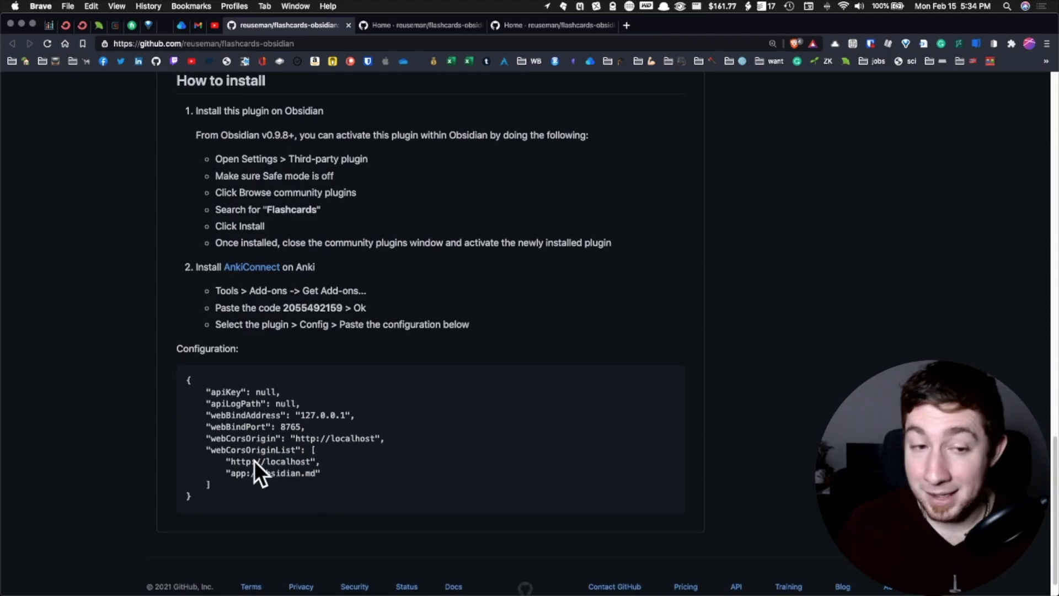
# Highlight the complete AnkiConnect configuration code block at the end of the flashcards-obsidian README.
pyautogui.moveTo(221, 497); pyautogui.dragTo(171, 388)
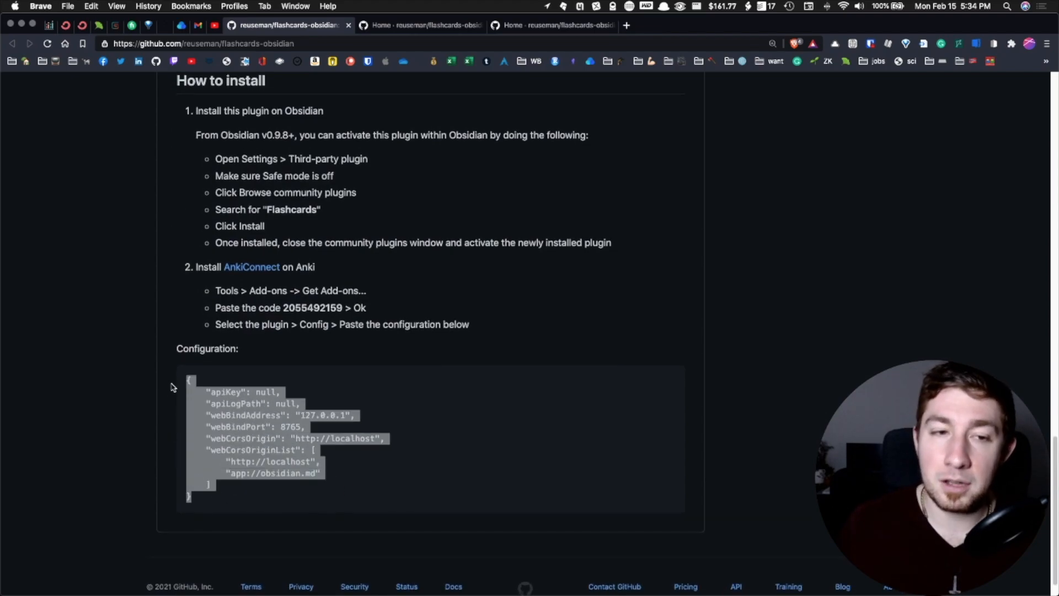
pyautogui.click(339, 407)
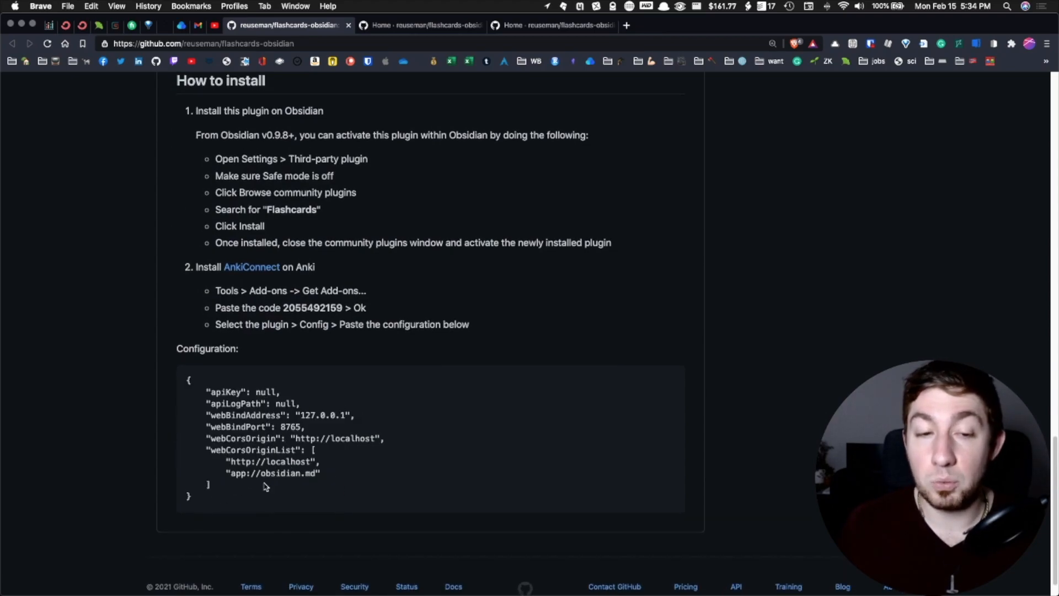
pyautogui.moveTo(208, 491); pyautogui.dragTo(176, 387)
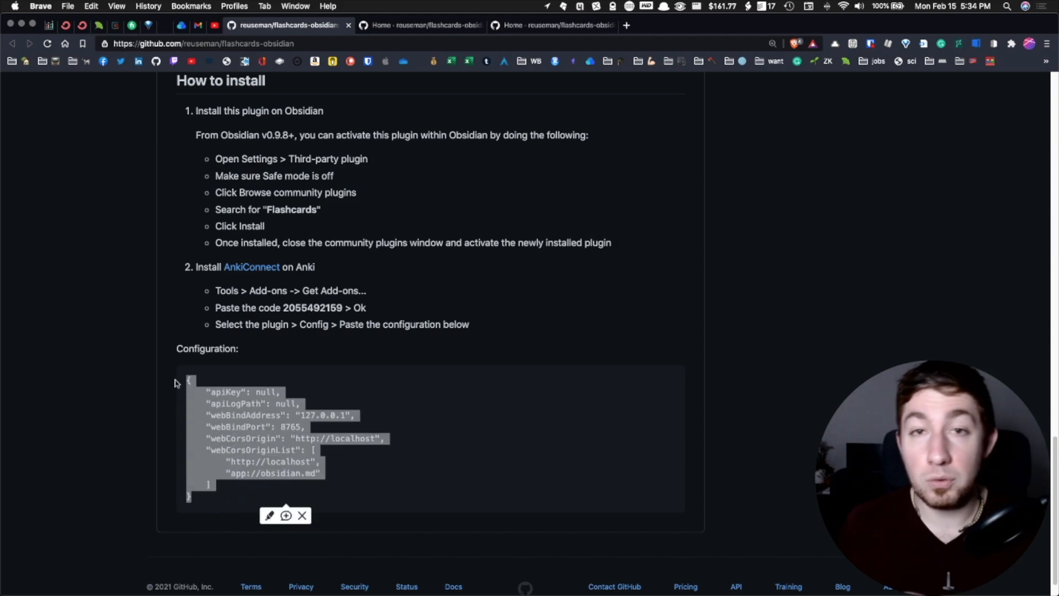
pyautogui.scroll(10, 457, 427)
pyautogui.scroll(5, 347, 345)
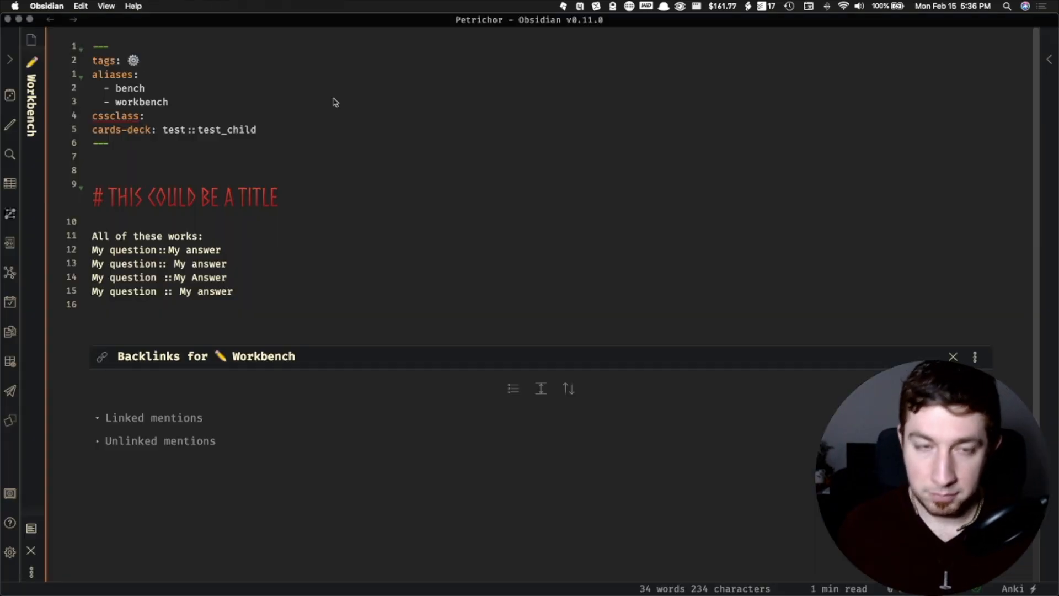
# Switch to Obsidian, find the Flashcards plugin by searching the community plugins for "flas", view its details page and close it.
pyautogui.press('super+comma')
pyautogui.click(846, 210)
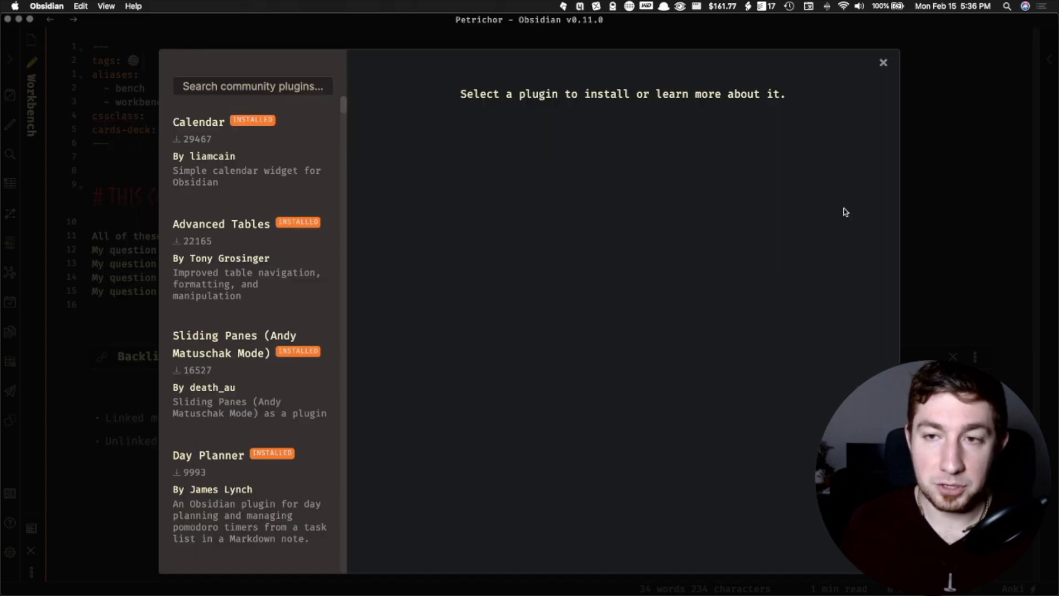
pyautogui.click(211, 86)
pyautogui.write('flas')
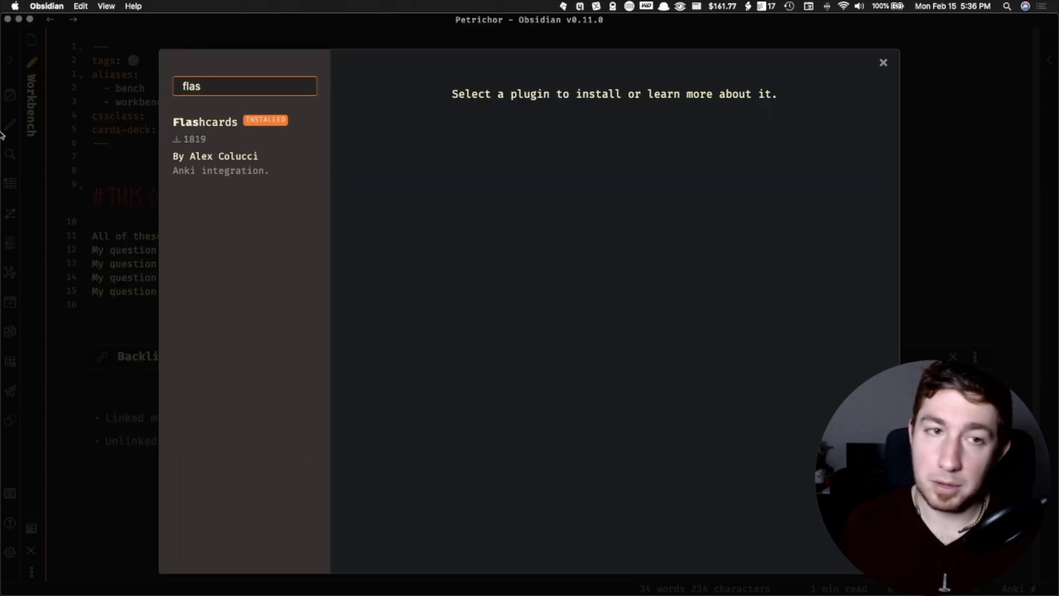
pyautogui.click(281, 179)
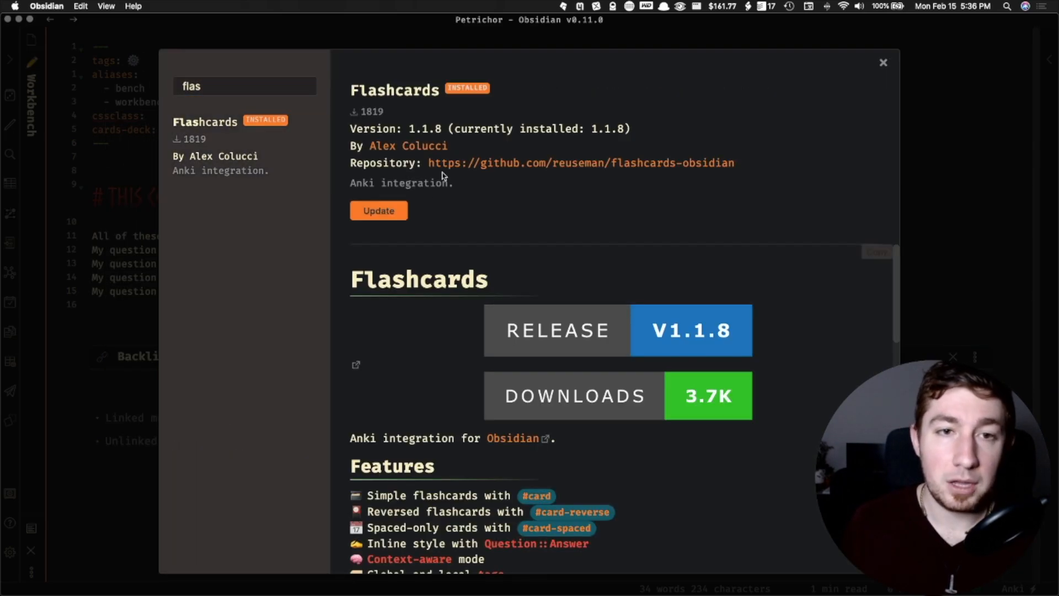
pyautogui.click(882, 62)
# Open the Flashcards plugin's settings and review the Test Anki option and the General Settings.
pyautogui.scroll(-10, 674, 305)
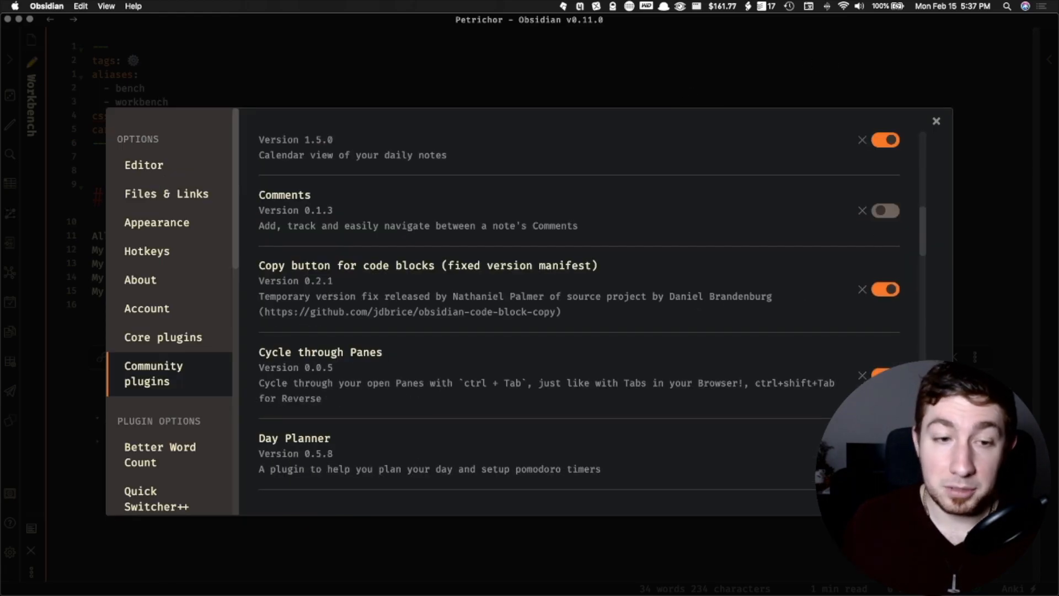
pyautogui.scroll(-10, 208, 308)
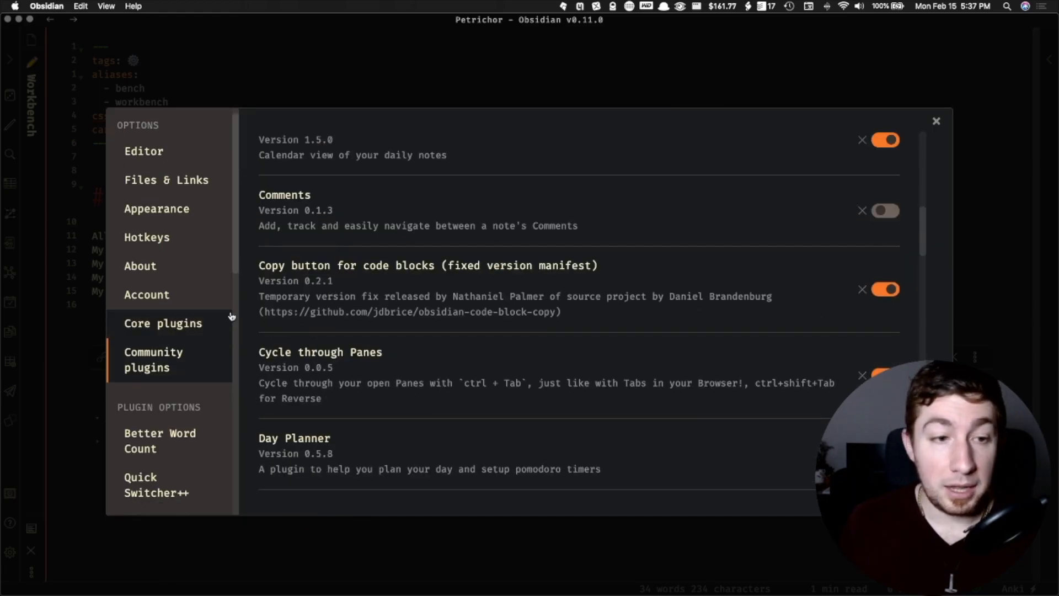
pyautogui.click(172, 480)
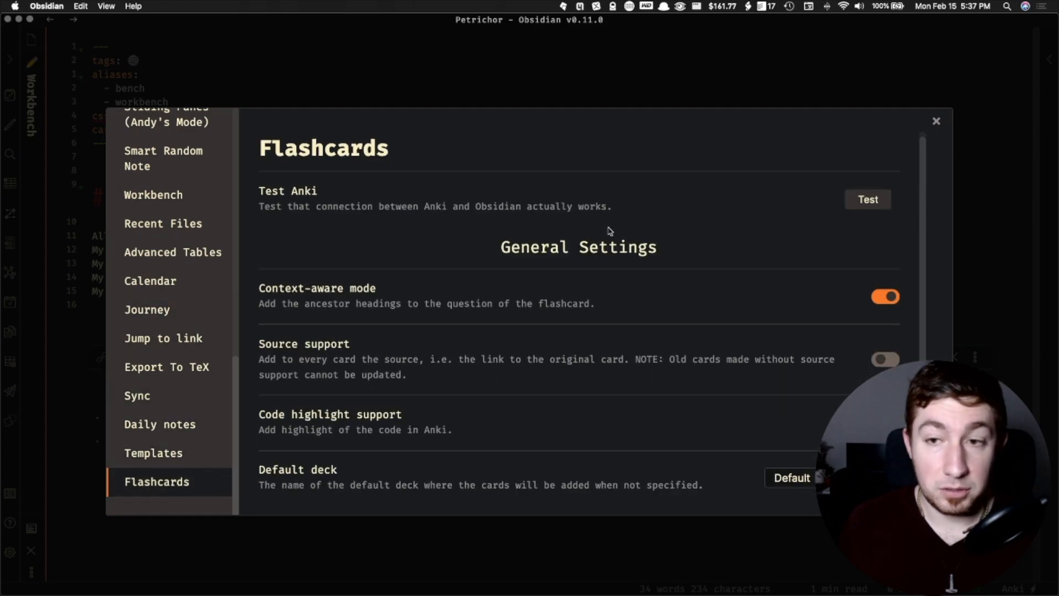
pyautogui.scroll(-1, 635, 229)
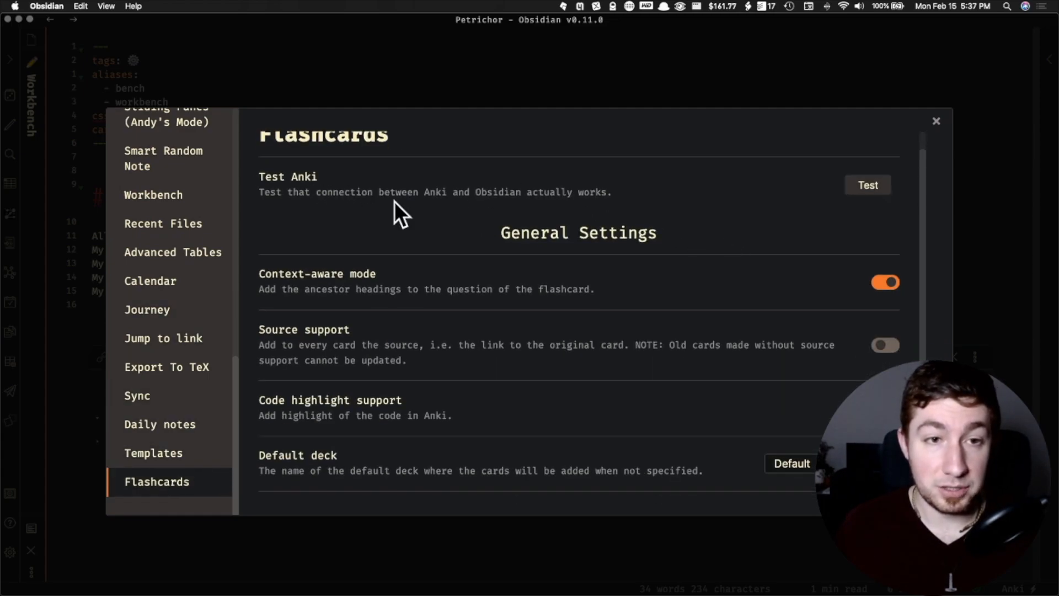
pyautogui.scroll(-2, 694, 178)
pyautogui.scroll(1, 863, 165)
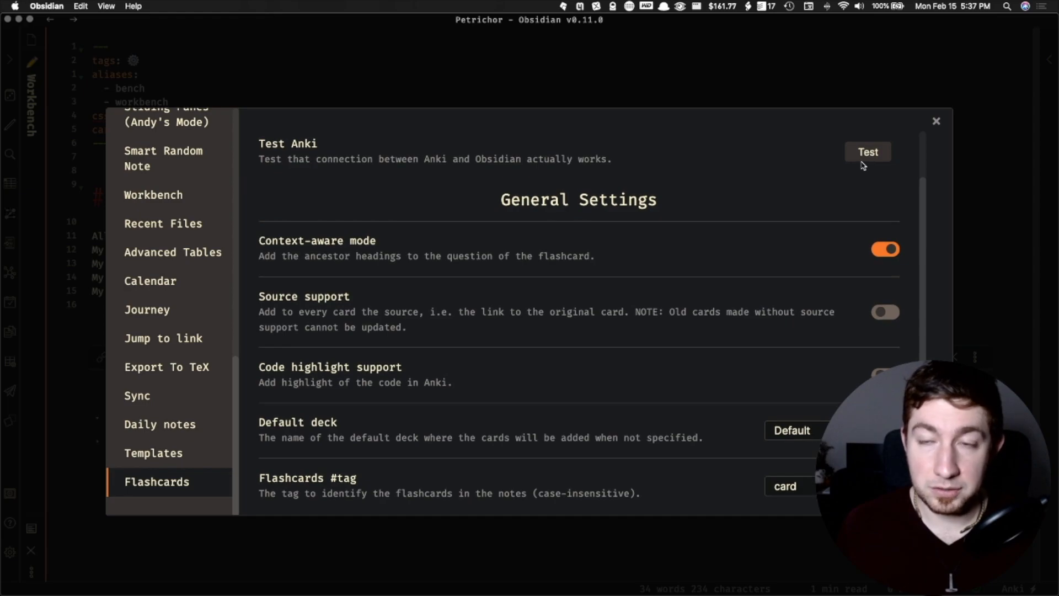
pyautogui.scroll(-1, 849, 165)
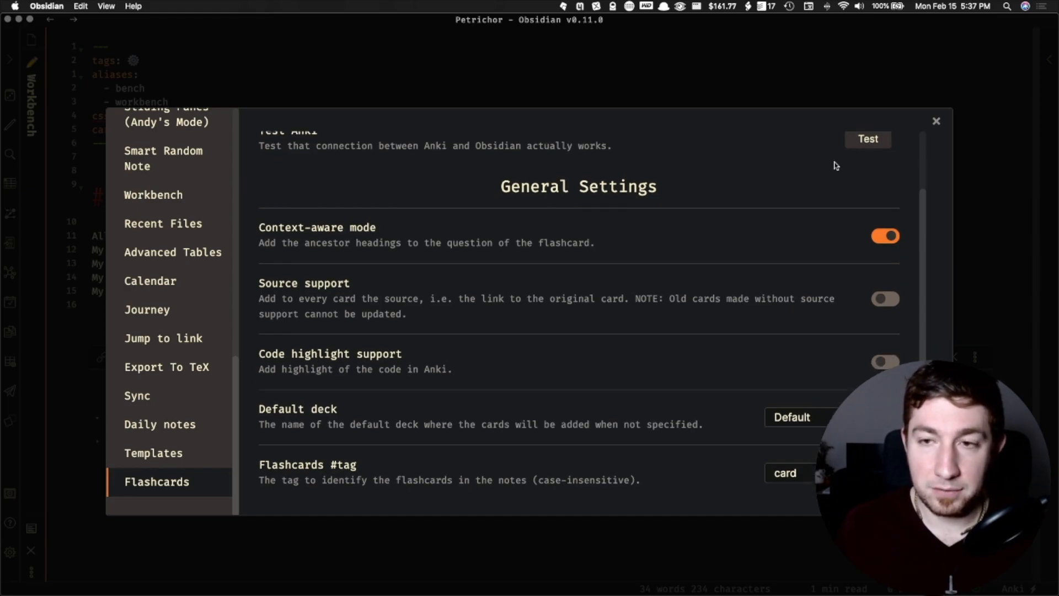
# Turn on Code highlight support, check the default deck and flashcards #tag settings, and close the settings.
pyautogui.scroll(4, 883, 243)
pyautogui.scroll(-3, 342, 318)
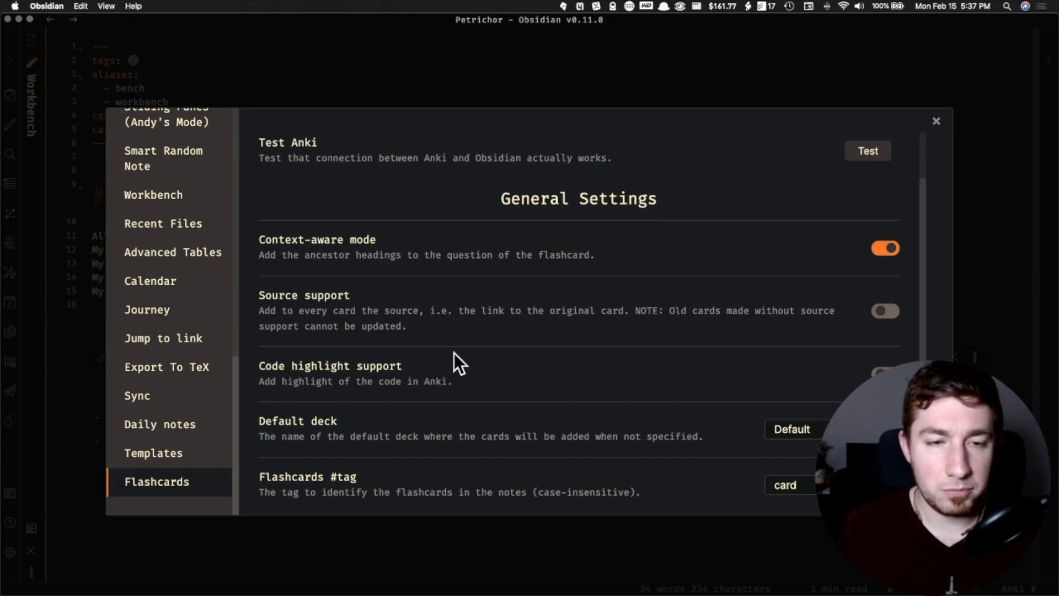
pyautogui.scroll(-1, 280, 380)
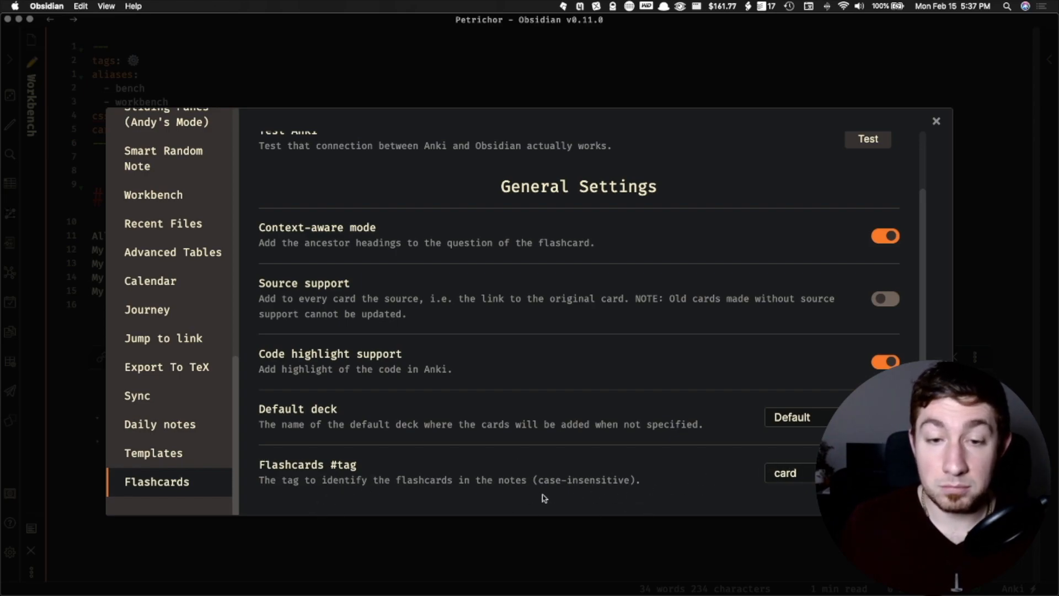
pyautogui.click(798, 473)
pyautogui.click(1023, 380)
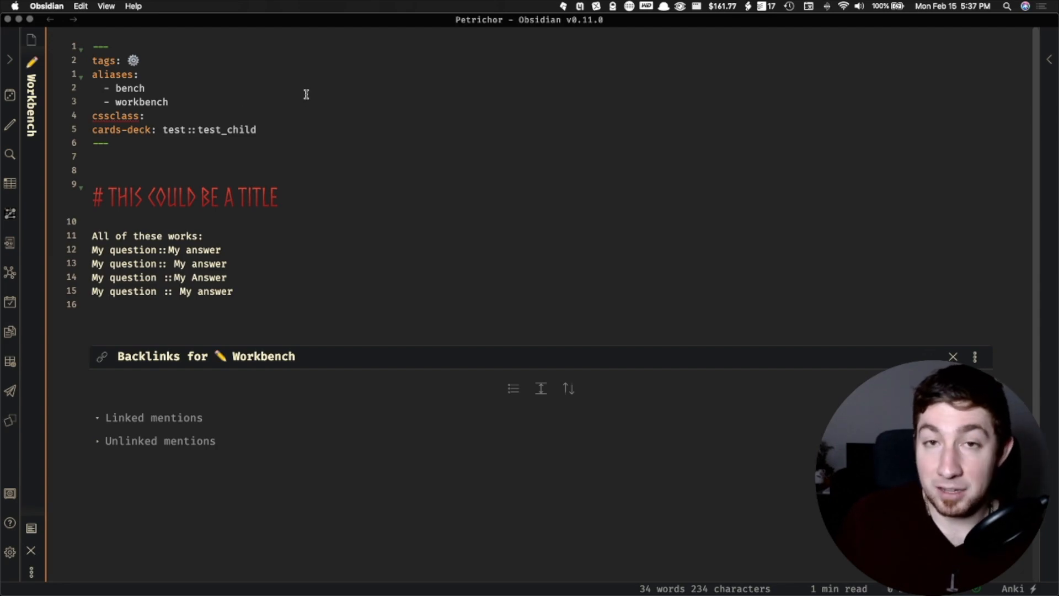
# Highlight the cards-deck property and its nested deck value test::test_child in the Workbench note's front matter.
pyautogui.doubleClick(113, 128)
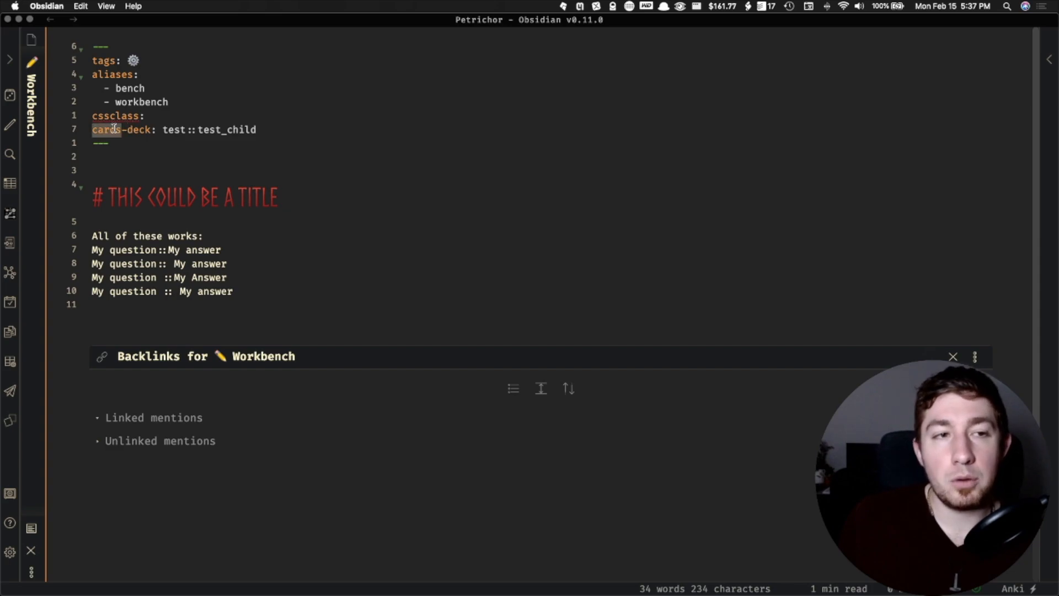
pyautogui.click(138, 130)
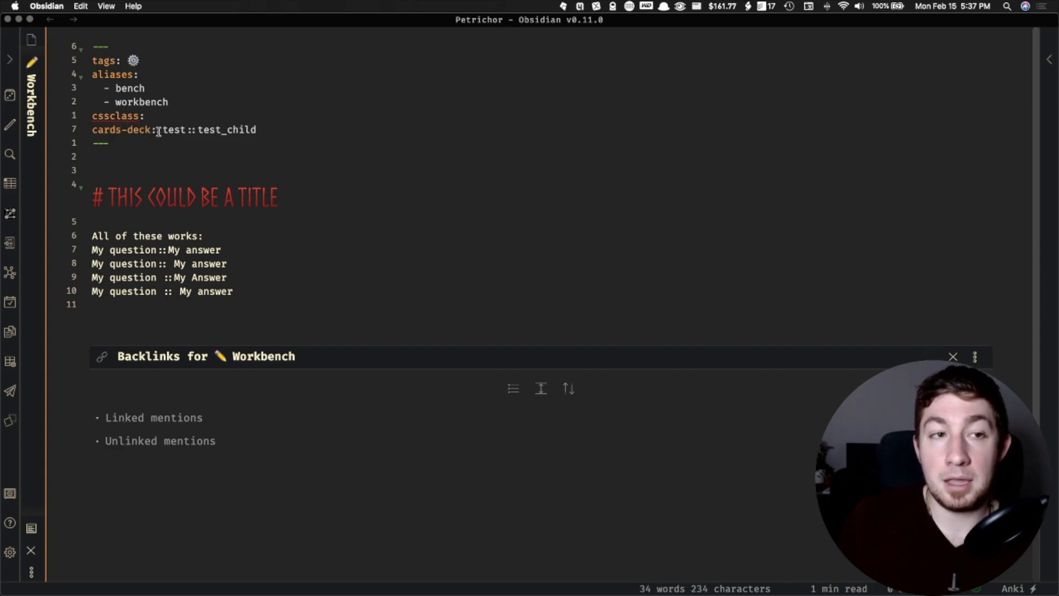
pyautogui.moveTo(156, 130); pyautogui.dragTo(92, 131)
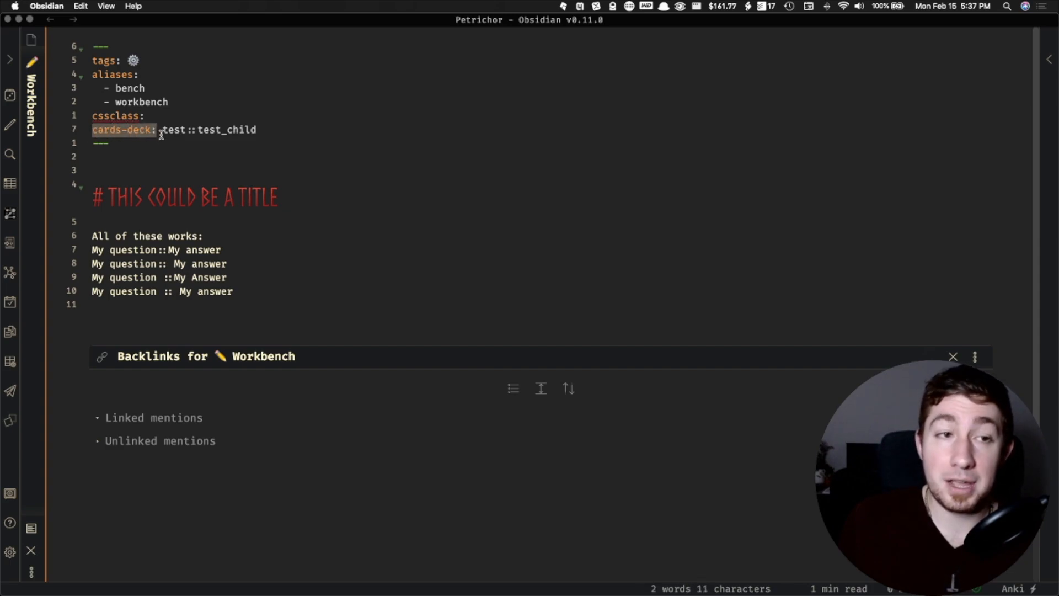
pyautogui.moveTo(162, 130); pyautogui.dragTo(290, 131)
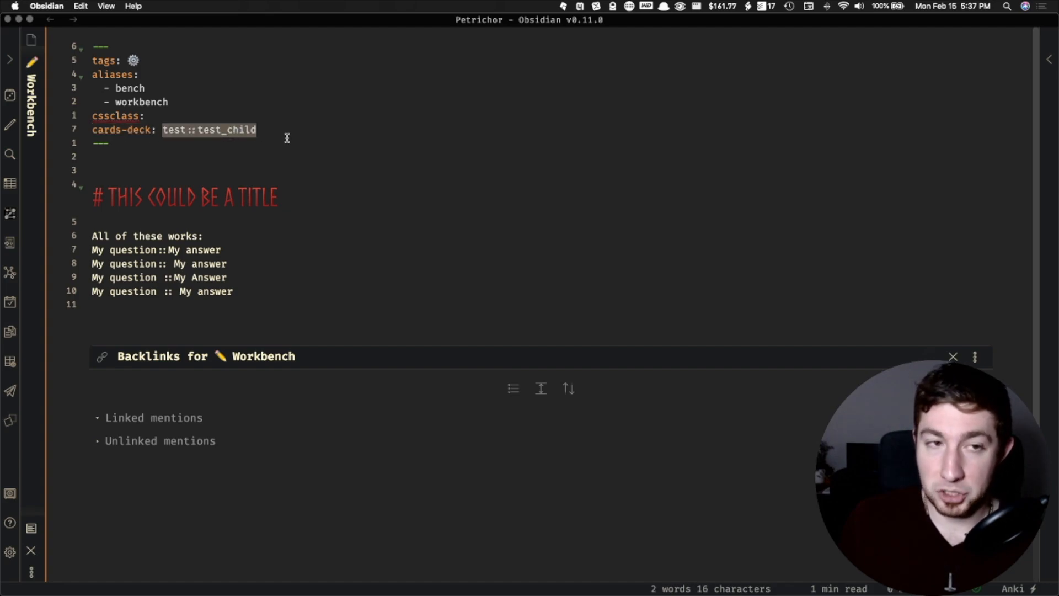
pyautogui.click(209, 131)
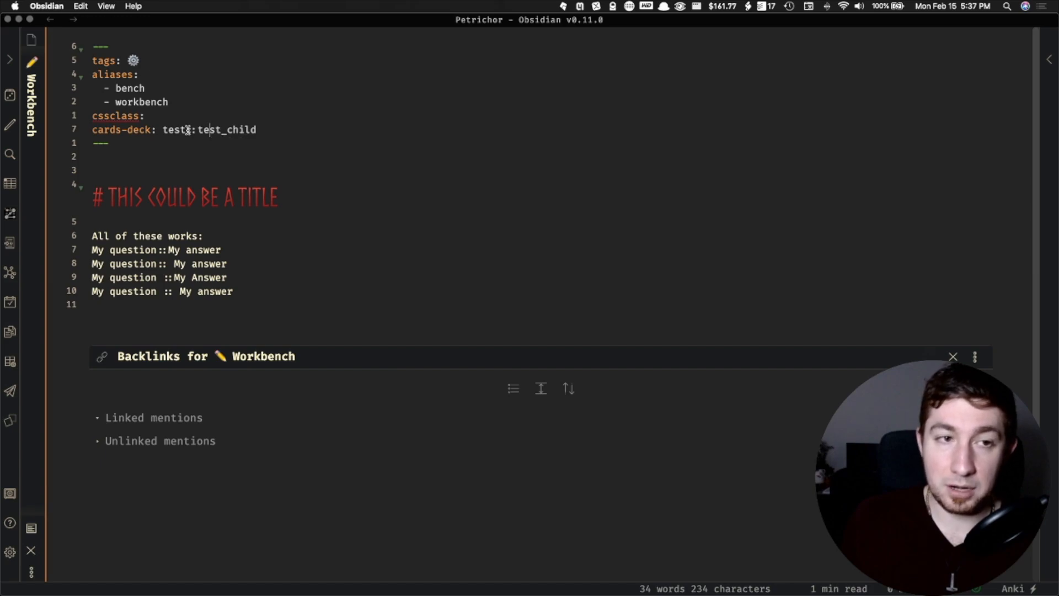
pyautogui.moveTo(203, 130); pyautogui.dragTo(263, 131)
pyautogui.click(265, 130)
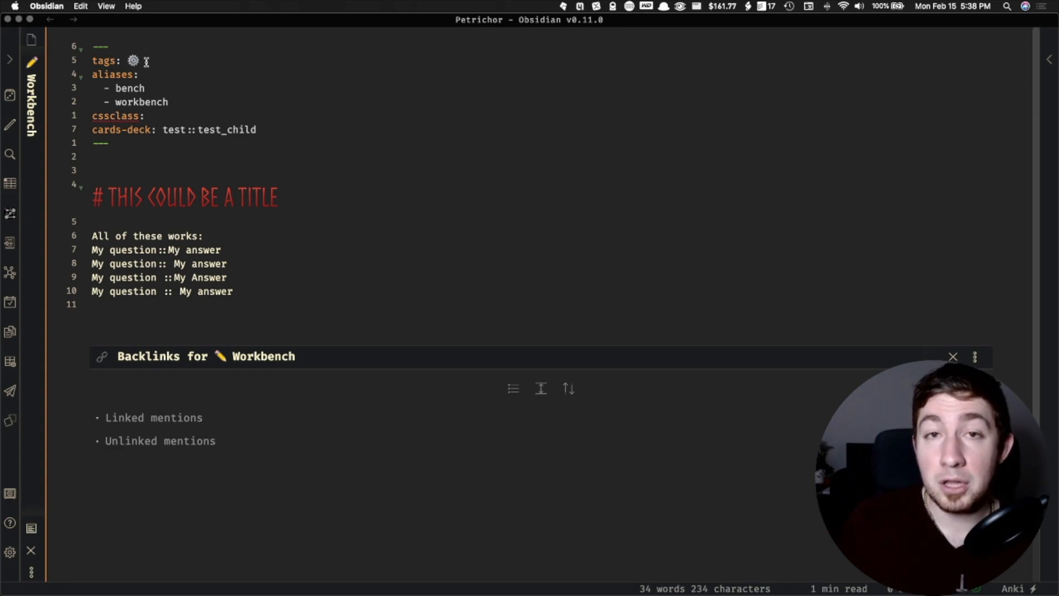
# View the vault's nested tag list and file explorer in the sidebar, then collapse the sidebar.
pyautogui.click(9, 59)
pyautogui.click(74, 36)
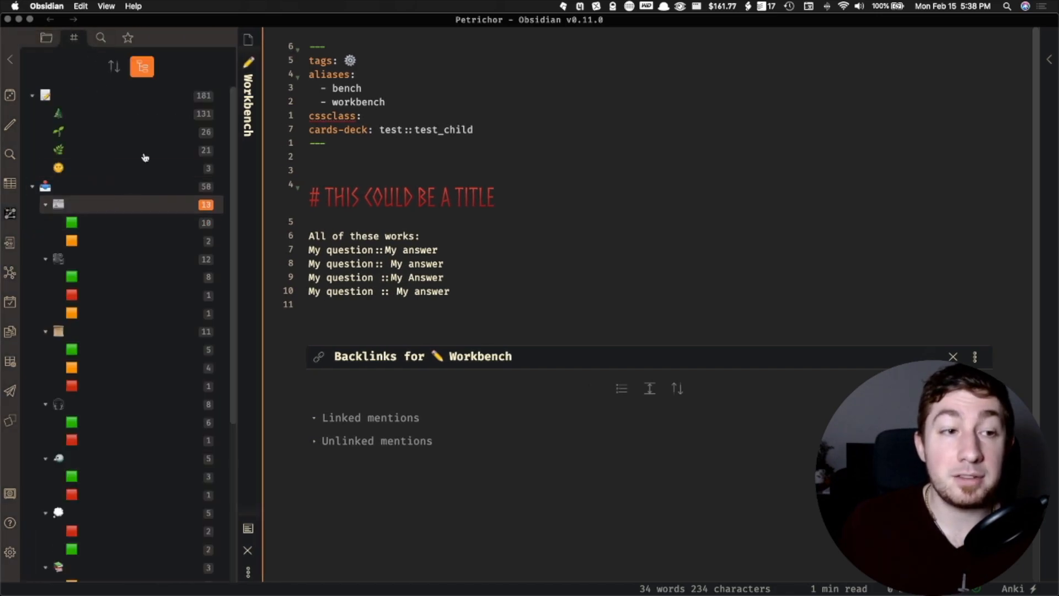
pyautogui.click(48, 40)
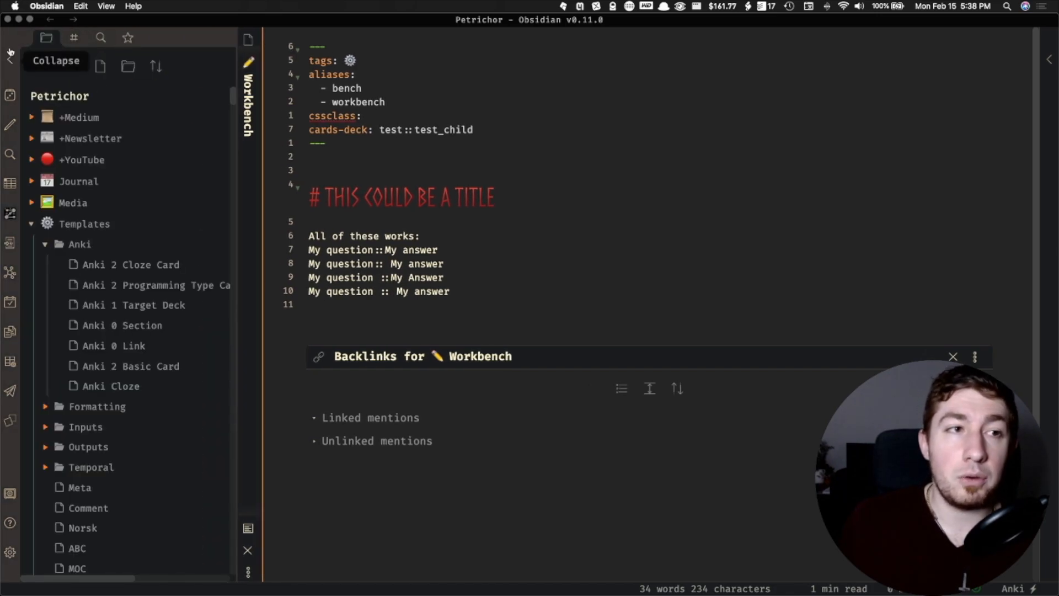
pyautogui.click(10, 59)
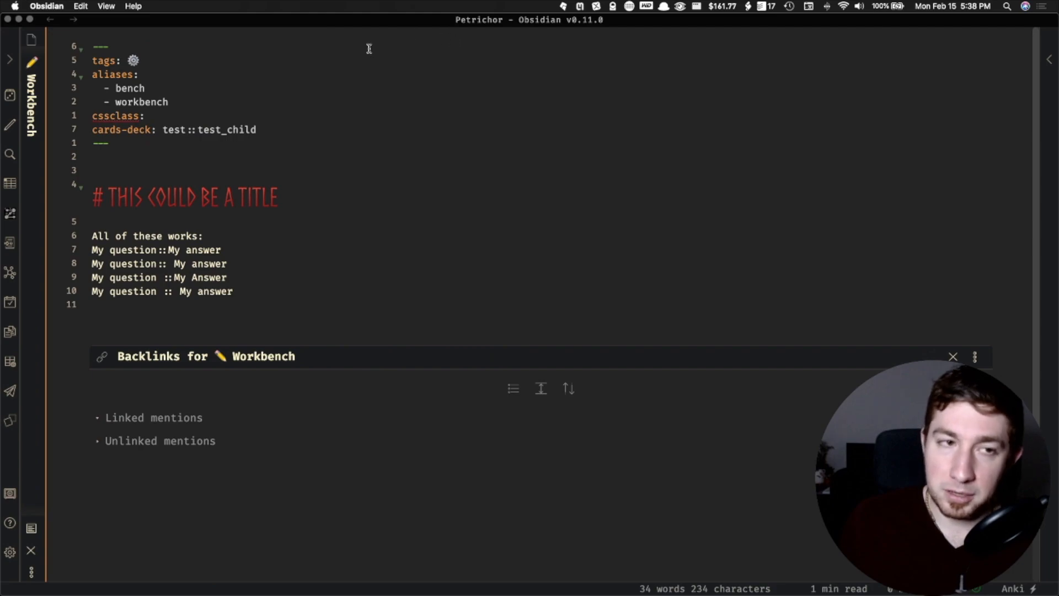
# Change the front matter tags to a bracketed list that keeps the gear emoji and adds tests.
pyautogui.click(141, 61)
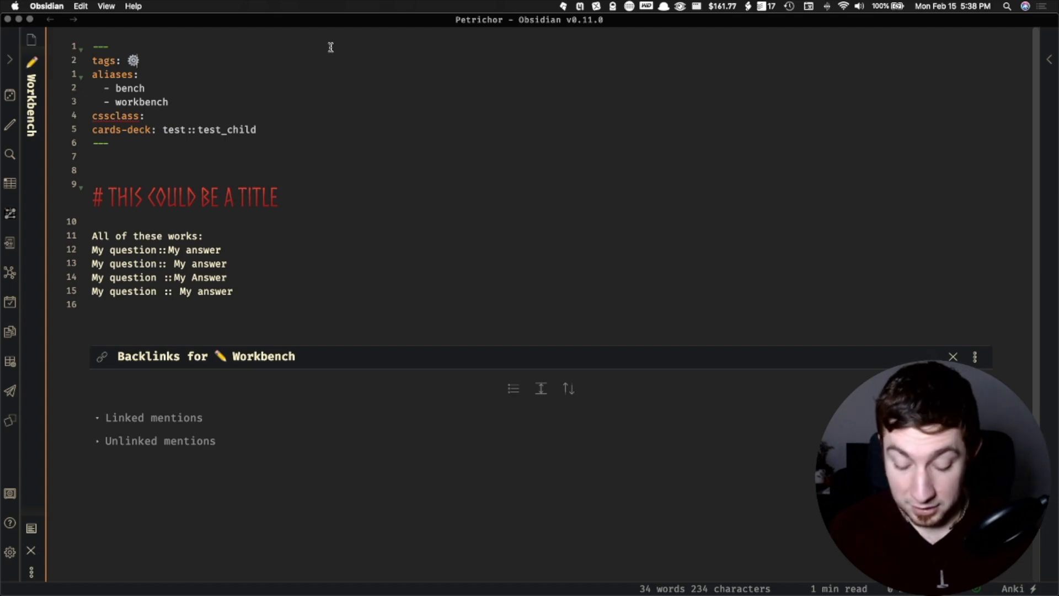
pyautogui.write('[⚙️,')
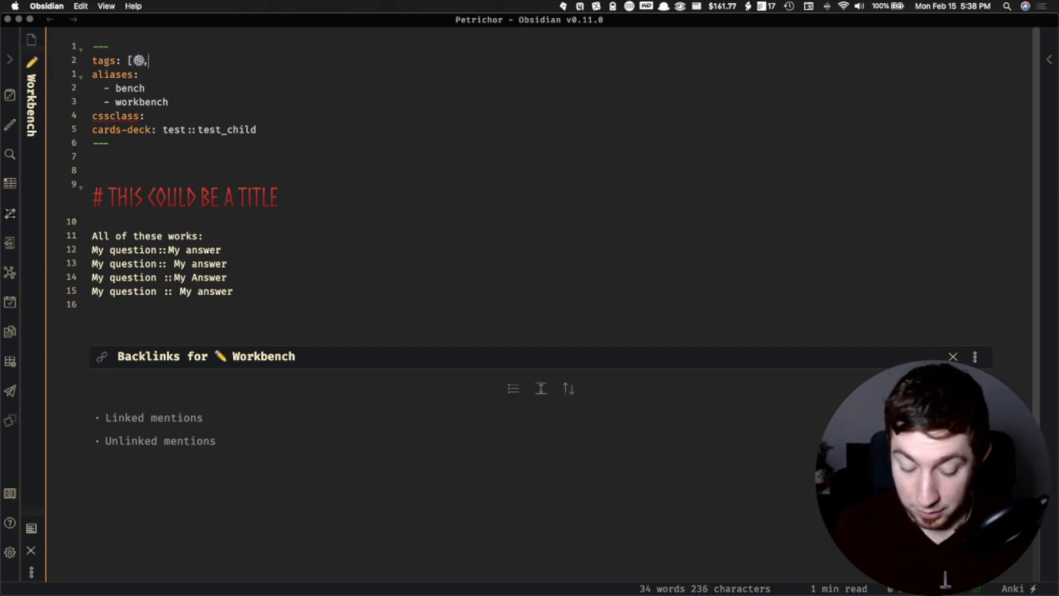
pyautogui.write('tests')
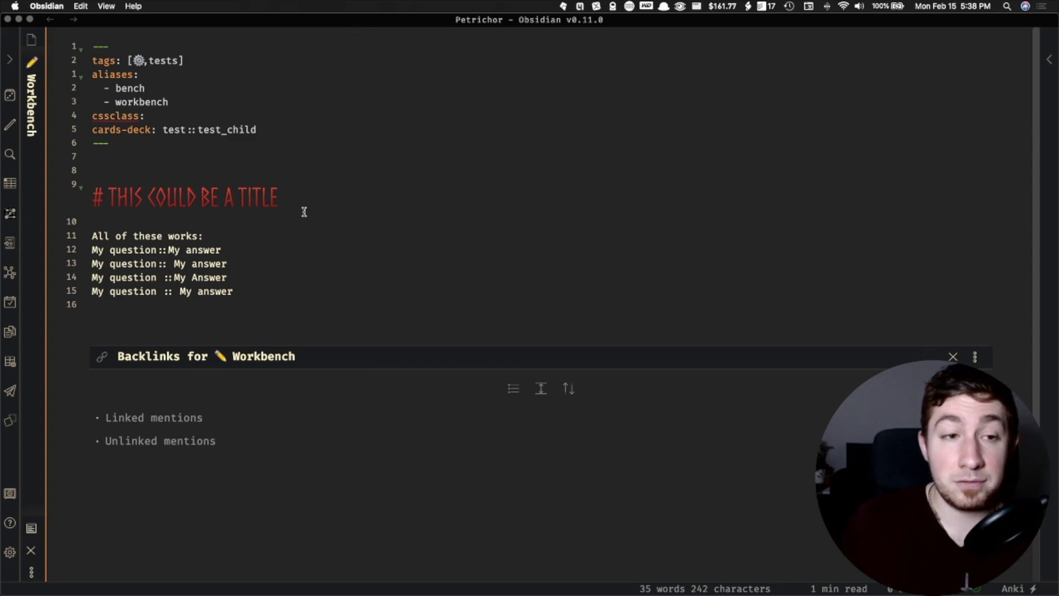
# Generate Anki flashcards from the Workbench note and inspect the card ID inserted beneath the first question.
pyautogui.click(10, 420)
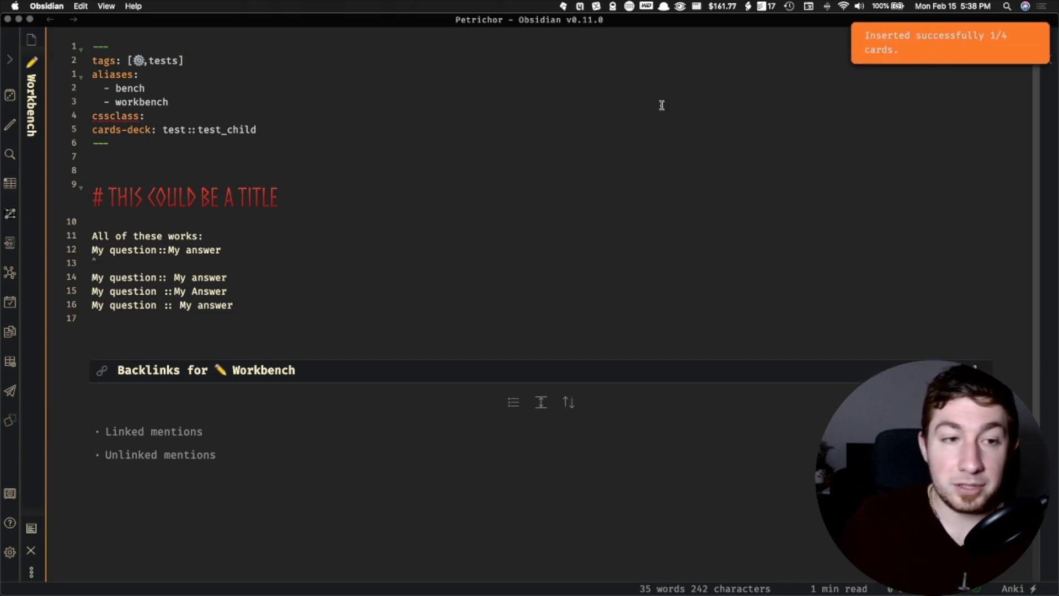
pyautogui.click(310, 254)
pyautogui.click(239, 260)
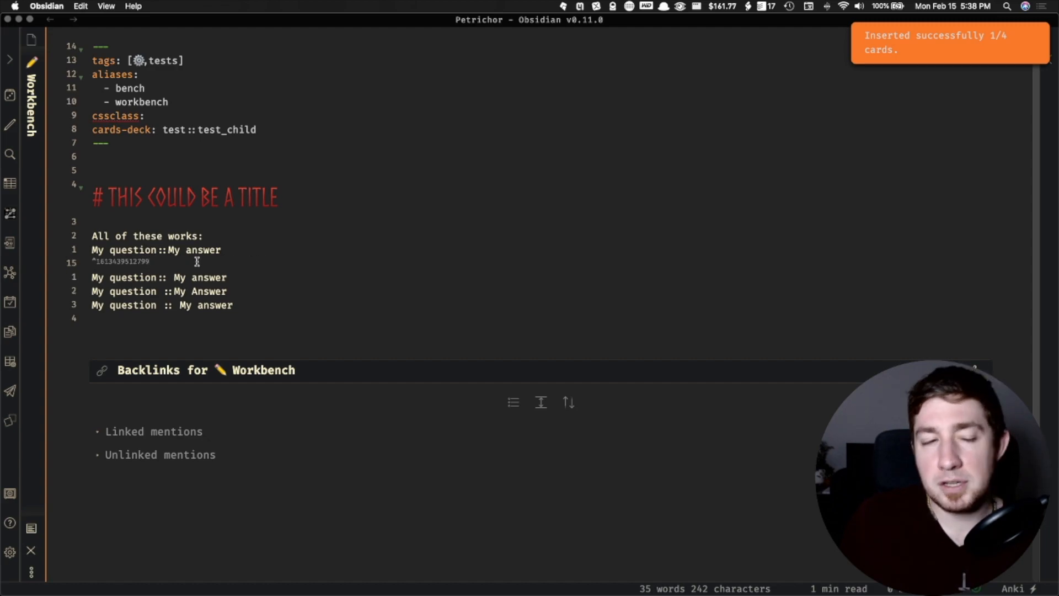
pyautogui.doubleClick(113, 261)
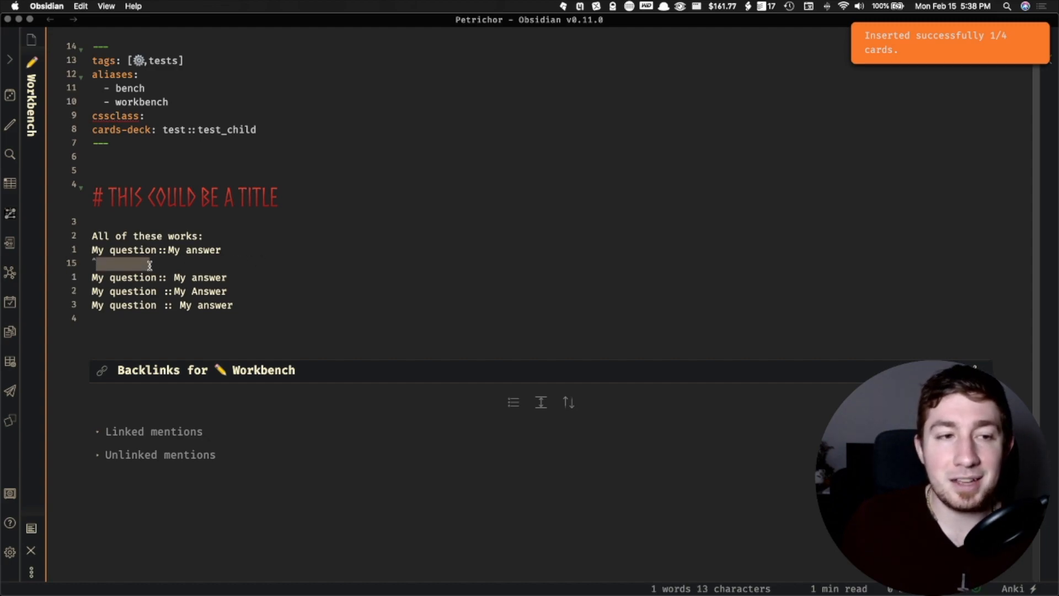
pyautogui.click(172, 271)
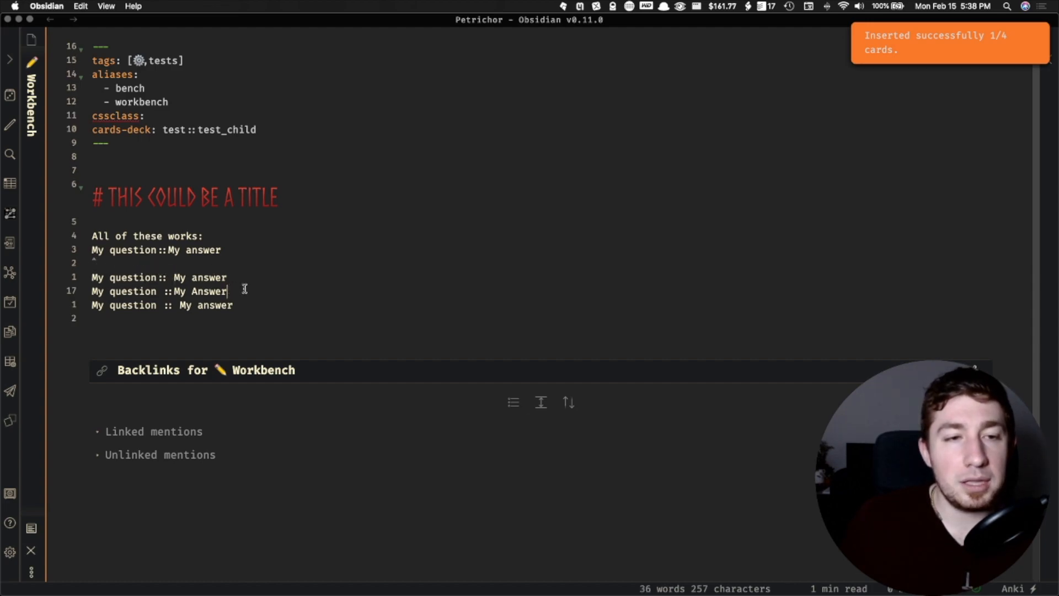
# Examine the card ID line again along with the remaining My question lines that follow it.
pyautogui.doubleClick(141, 266)
pyautogui.click(154, 266)
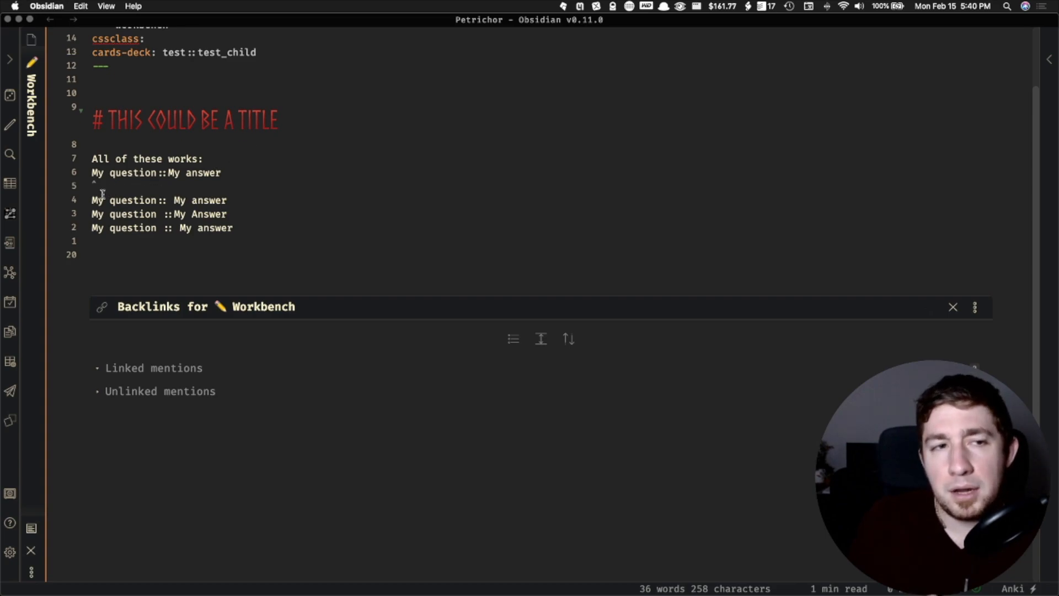
pyautogui.click(256, 219)
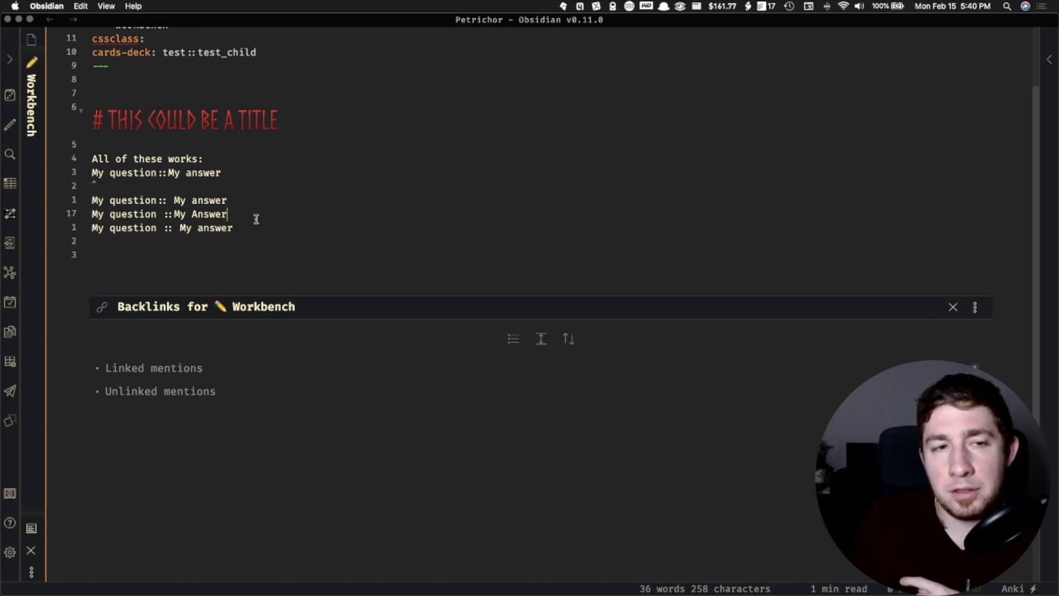
pyautogui.click(169, 202)
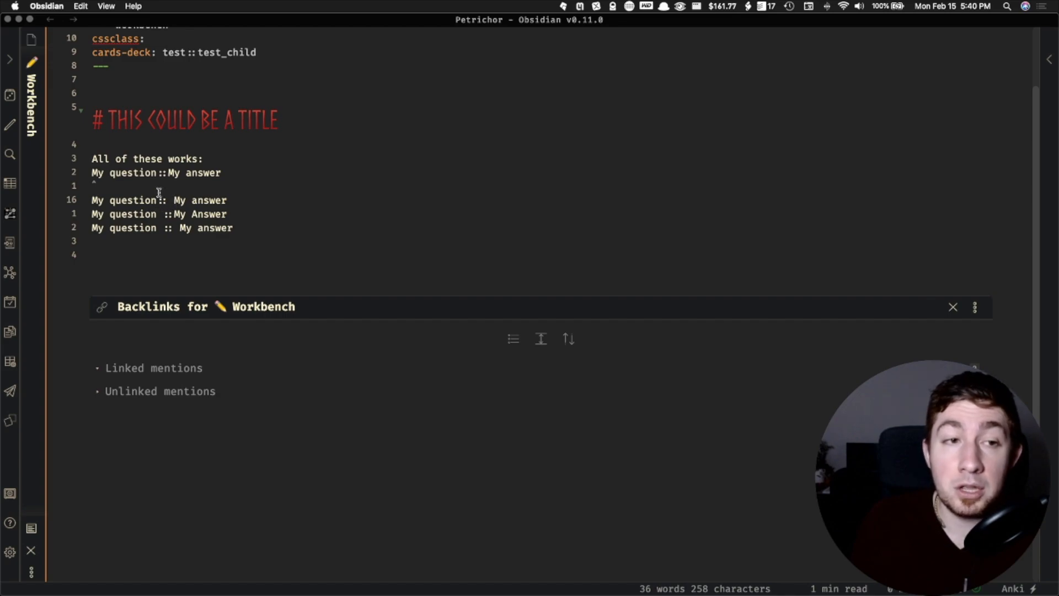
# Examine the first My question line, the card ID line beneath it, and the title heading above in the Workbench note.
pyautogui.click(168, 175)
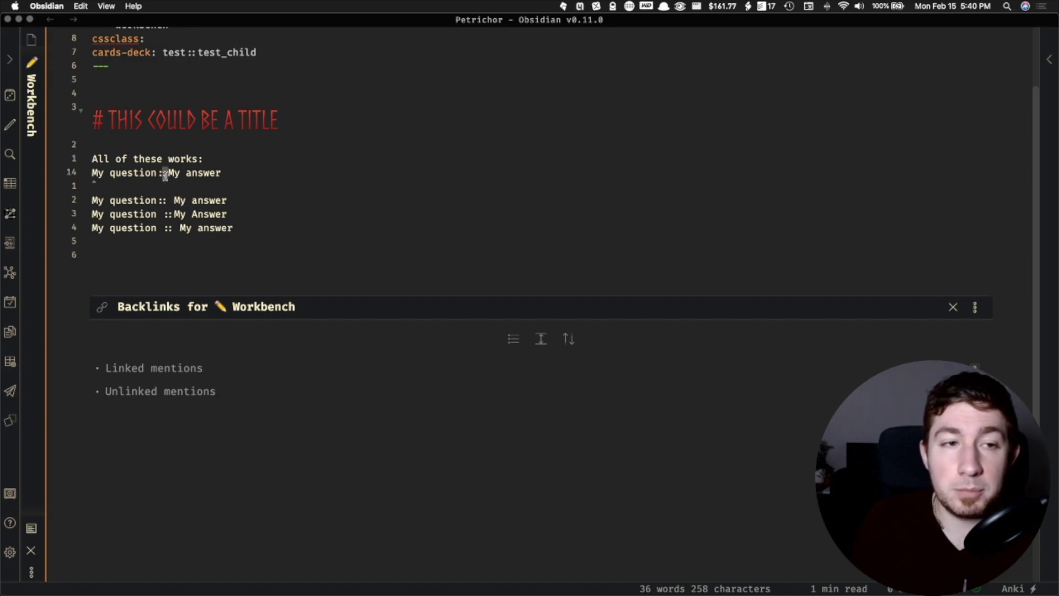
pyautogui.click(156, 184)
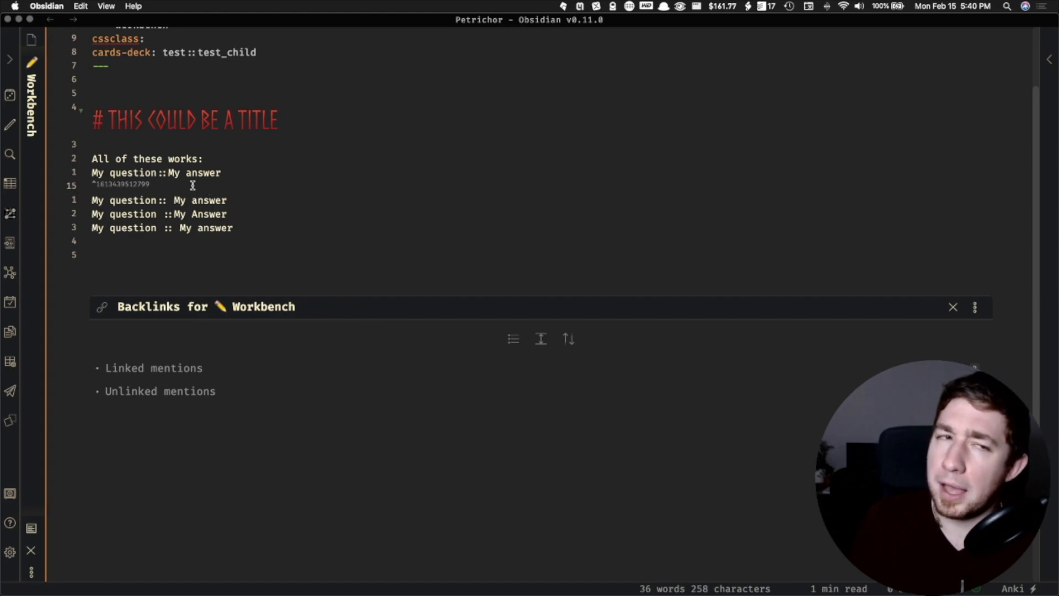
pyautogui.moveTo(243, 173); pyautogui.dragTo(77, 176)
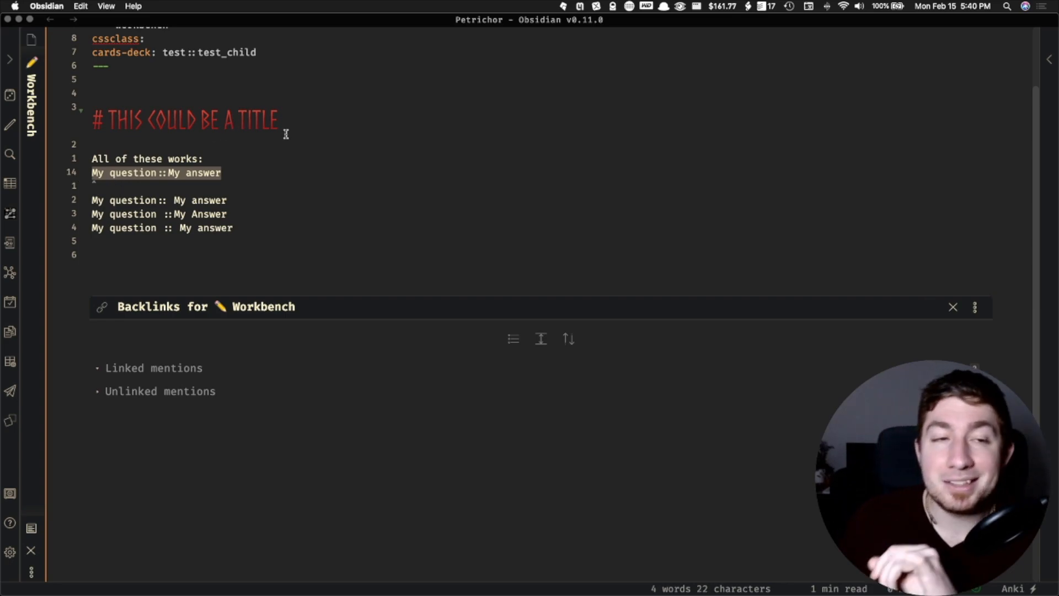
pyautogui.moveTo(315, 114); pyautogui.dragTo(84, 129)
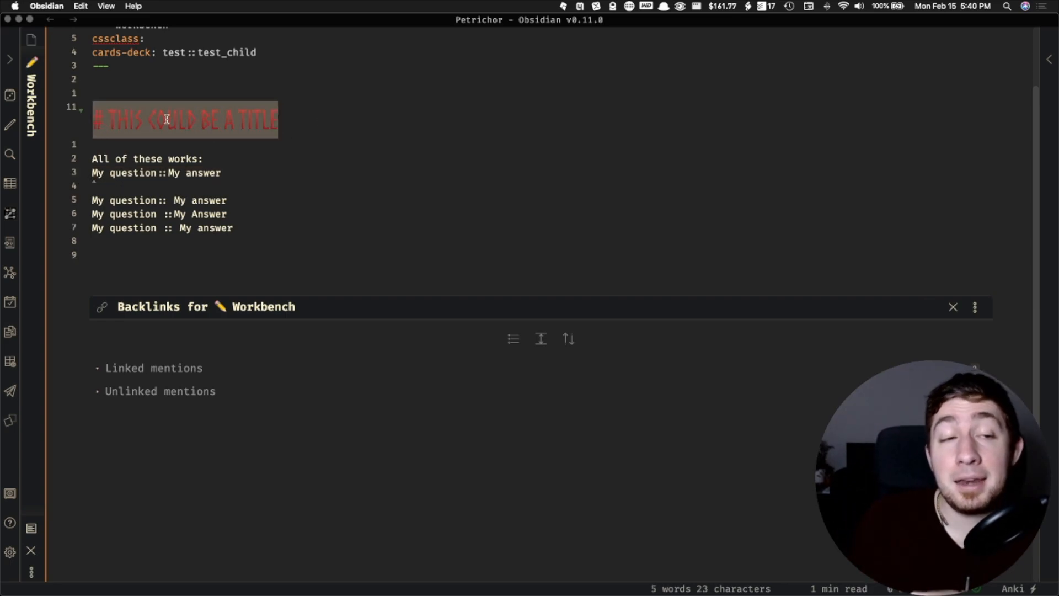
pyautogui.doubleClick(135, 173)
pyautogui.moveTo(92, 173); pyautogui.dragTo(157, 176)
pyautogui.moveTo(231, 174); pyautogui.dragTo(170, 176)
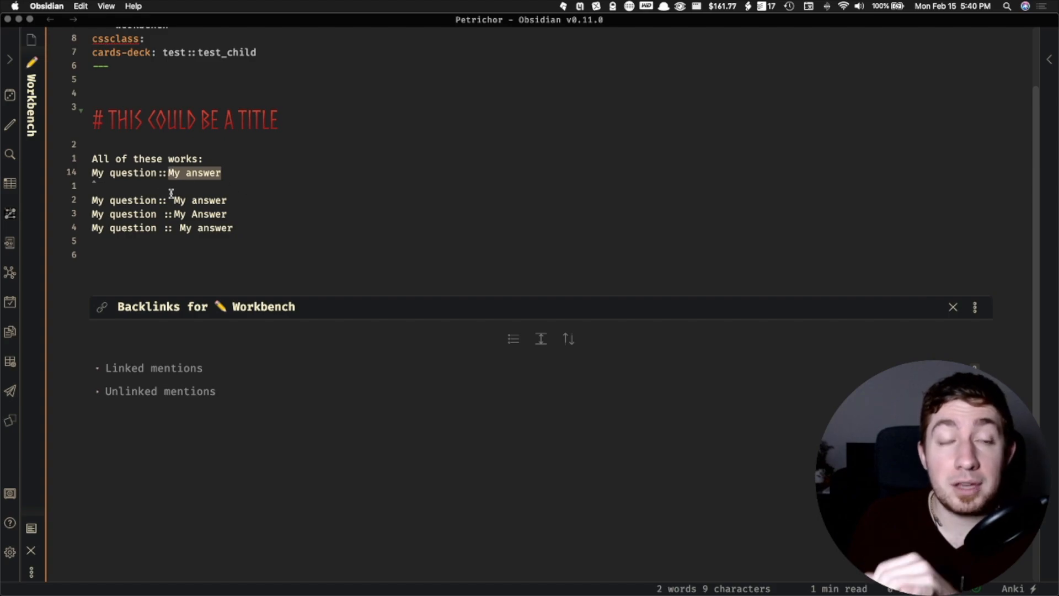
pyautogui.click(134, 189)
pyautogui.click(248, 203)
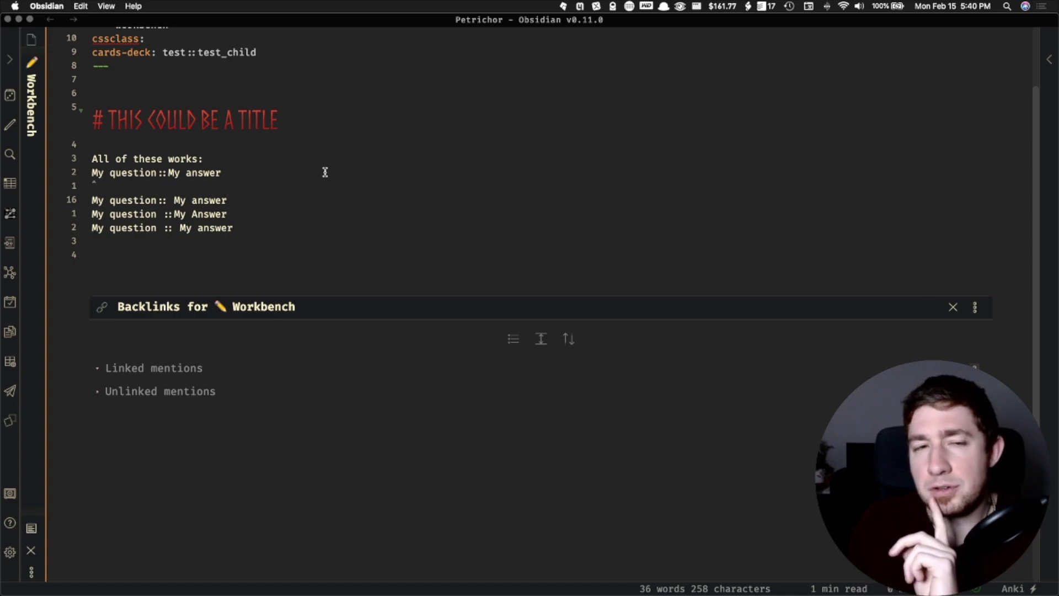
# Switch to Anki, start studying the test_child deck, and reveal the answer of the My question card.
pyautogui.hotkey('ctrl', 'Right')
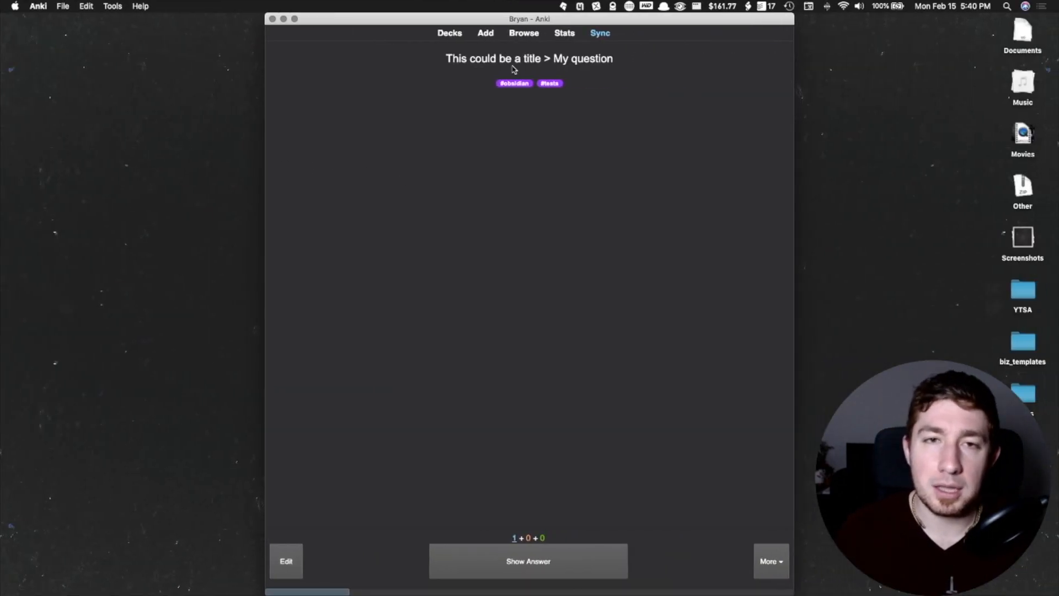
pyautogui.click(453, 35)
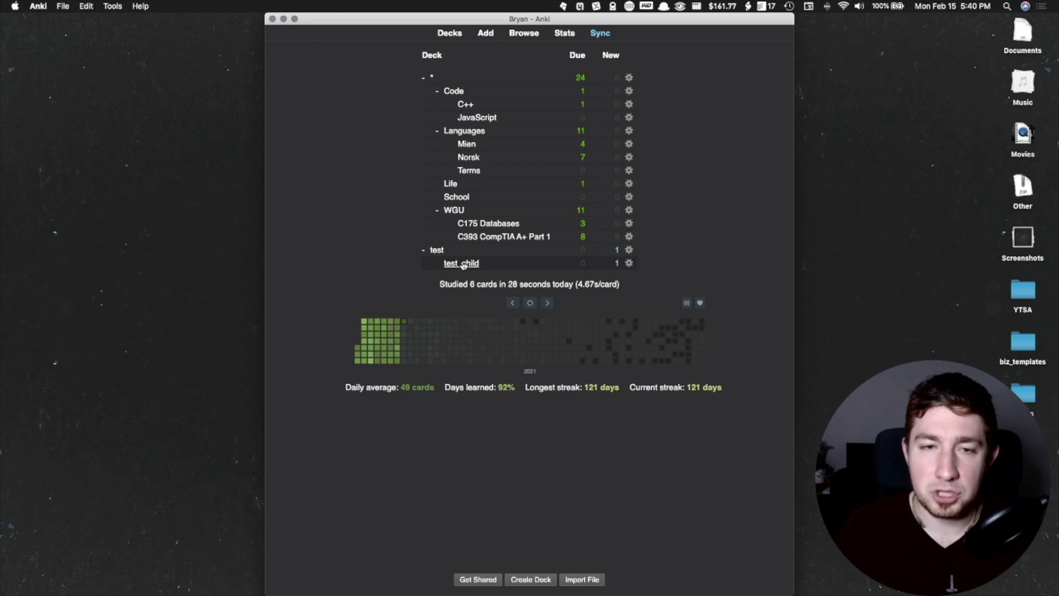
pyautogui.click(478, 269)
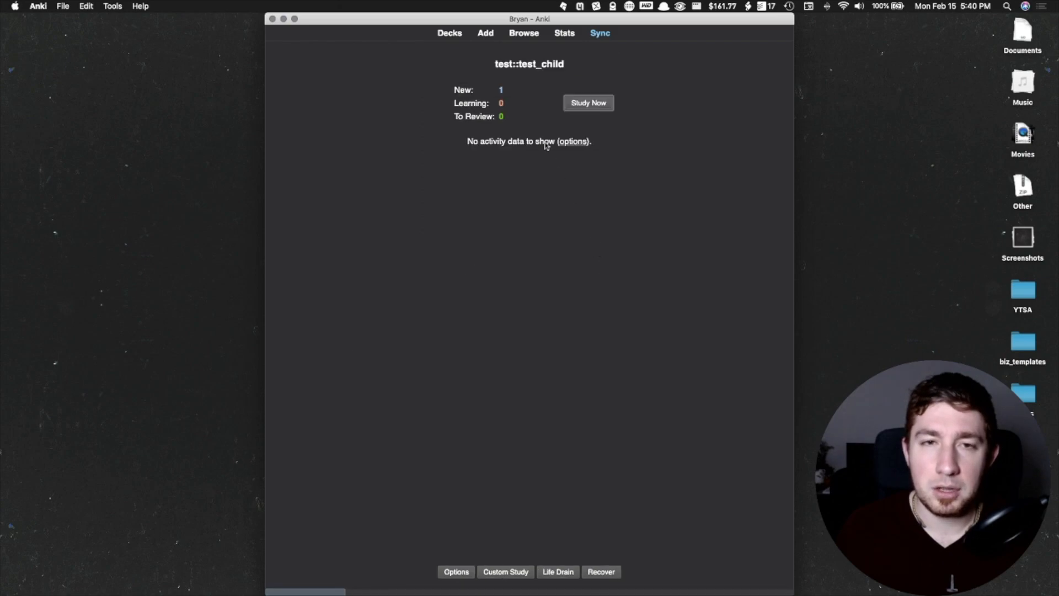
pyautogui.click(590, 105)
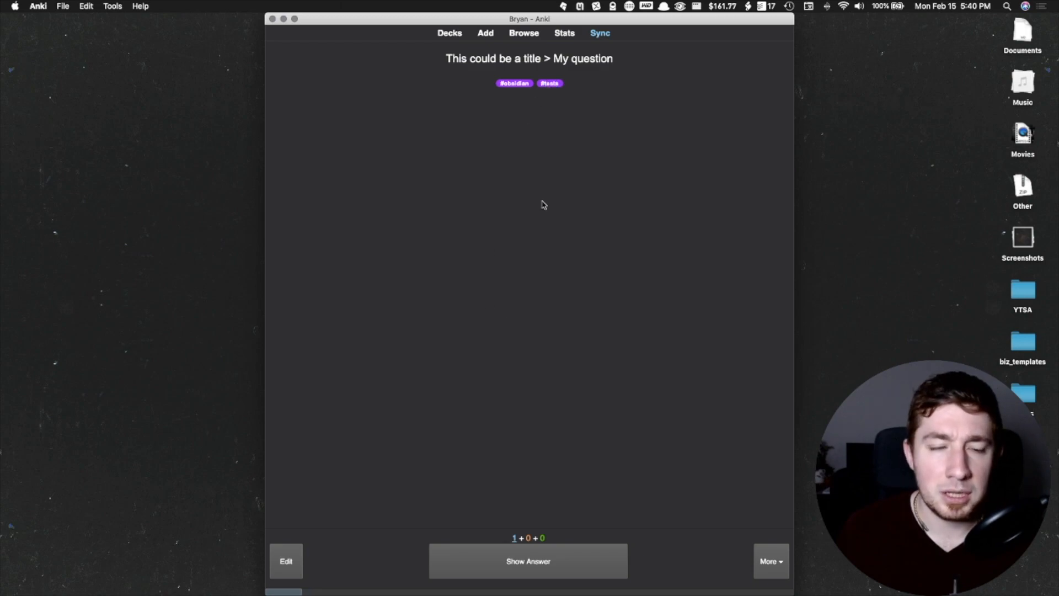
pyautogui.click(583, 556)
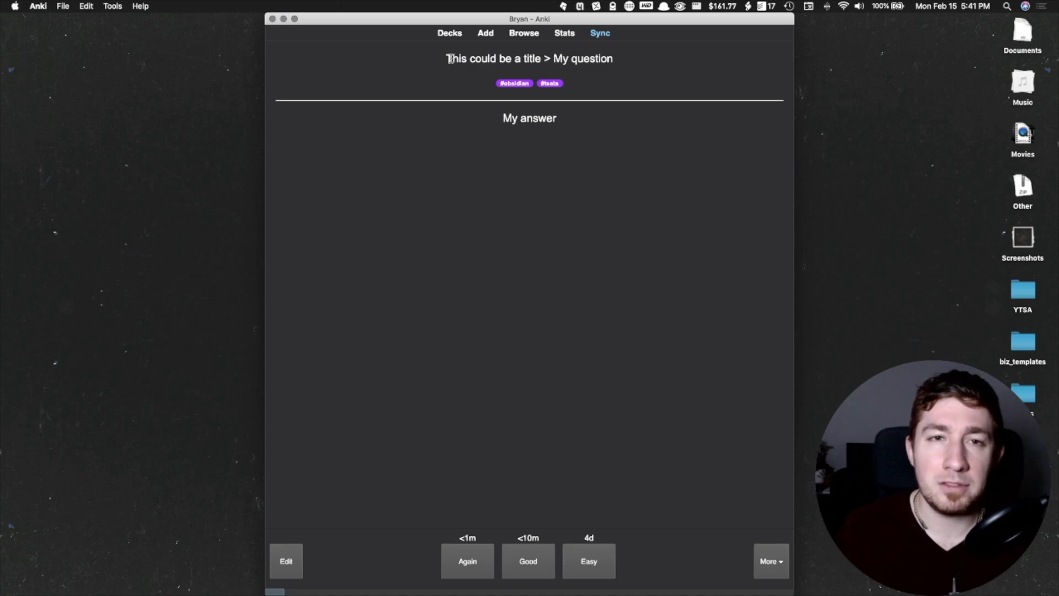
# Compare the Anki card's heading path and question with the title and first question line in the Obsidian note.
pyautogui.moveTo(449, 58); pyautogui.dragTo(544, 57)
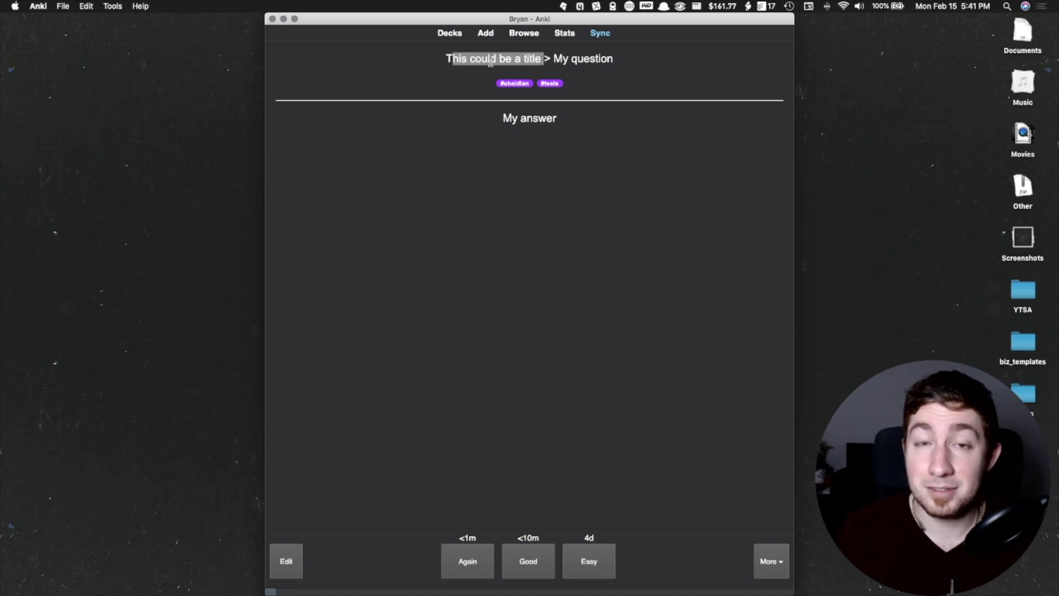
pyautogui.moveTo(554, 58); pyautogui.dragTo(618, 59)
pyautogui.hotkey('ctrl', 'Left')
pyautogui.moveTo(144, 117); pyautogui.dragTo(272, 116)
pyautogui.moveTo(92, 172); pyautogui.dragTo(160, 173)
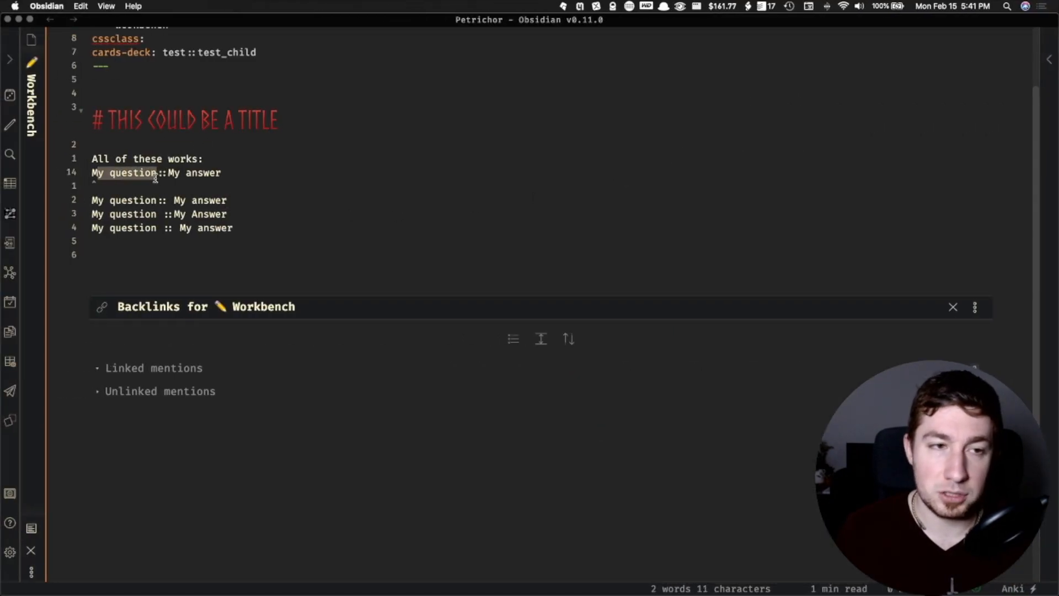
pyautogui.hotkey('ctrl', 'Right')
pyautogui.click(591, 444)
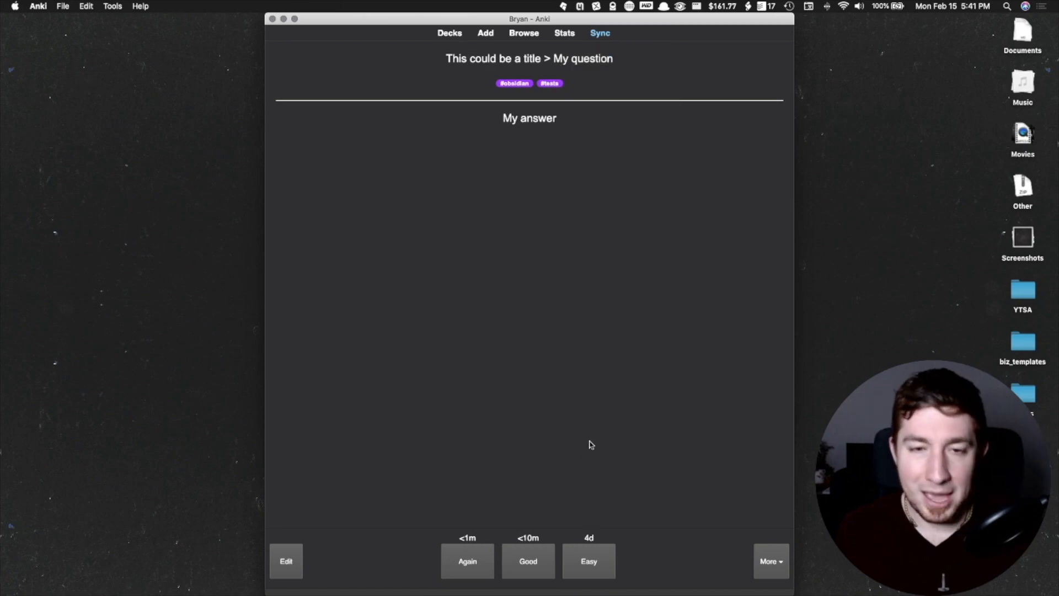
# Open the current card for editing and compare its tags with the front matter tags in the Obsidian note.
pyautogui.press('e')
pyautogui.click(315, 566)
pyautogui.moveTo(315, 566); pyautogui.dragTo(334, 567)
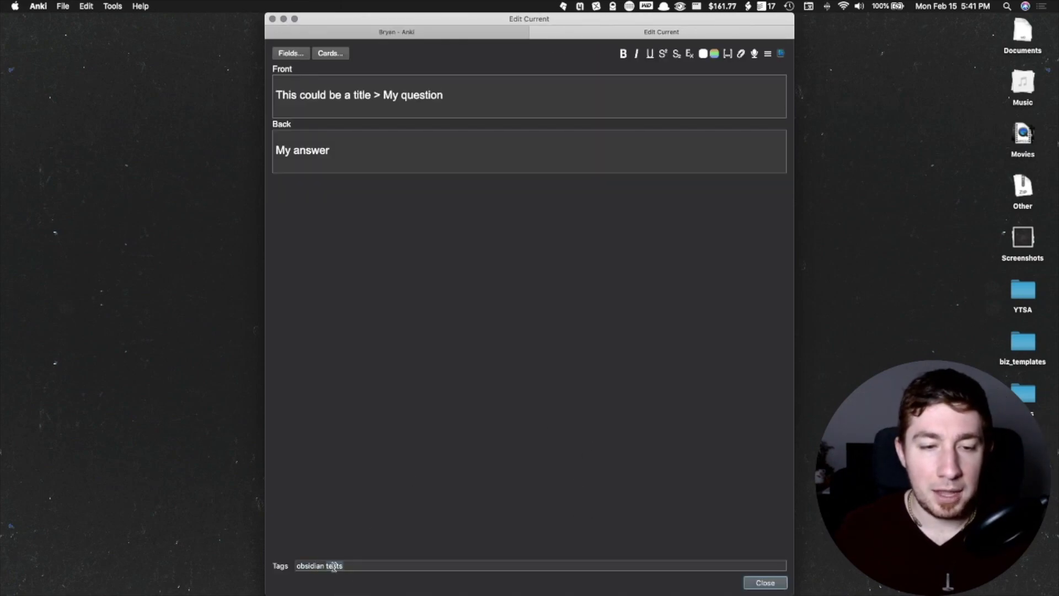
pyautogui.hotkey('ctrl', 'Left')
pyautogui.scroll(3, 172, 55)
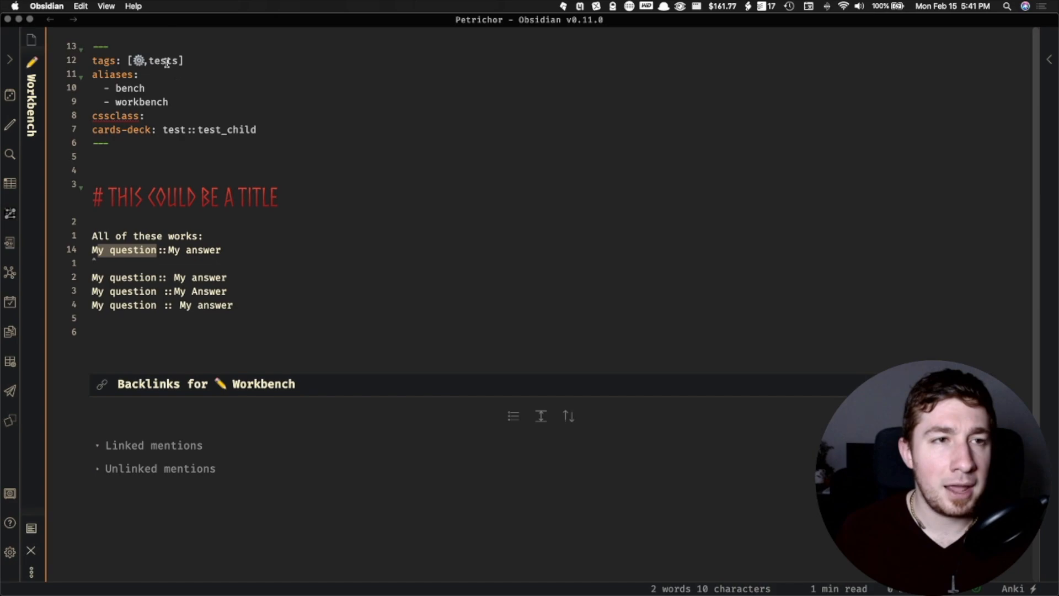
pyautogui.click(145, 59)
pyautogui.doubleClick(141, 60)
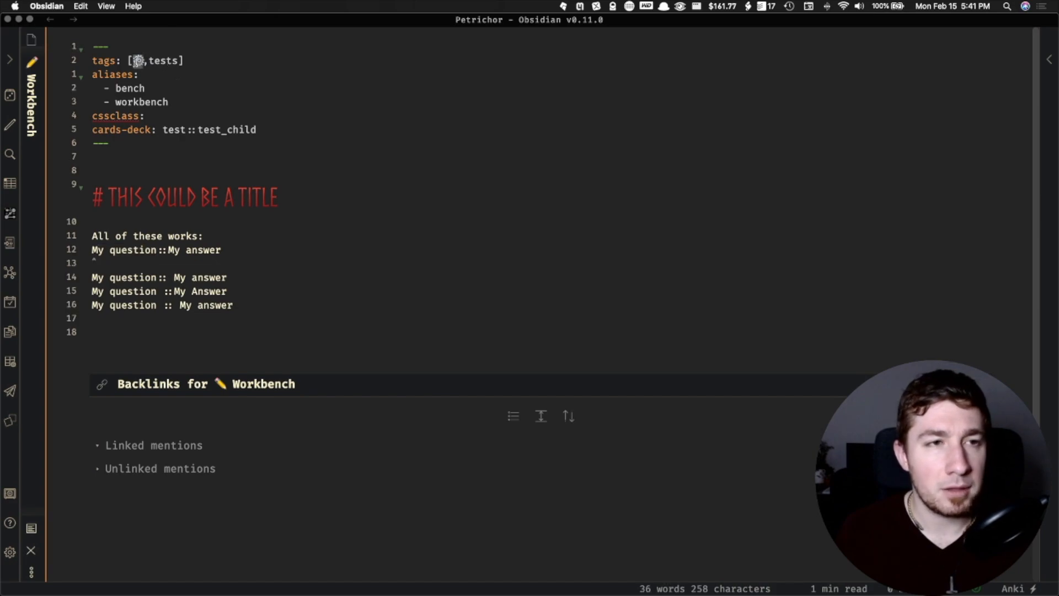
pyautogui.hotkey('ctrl', 'Right')
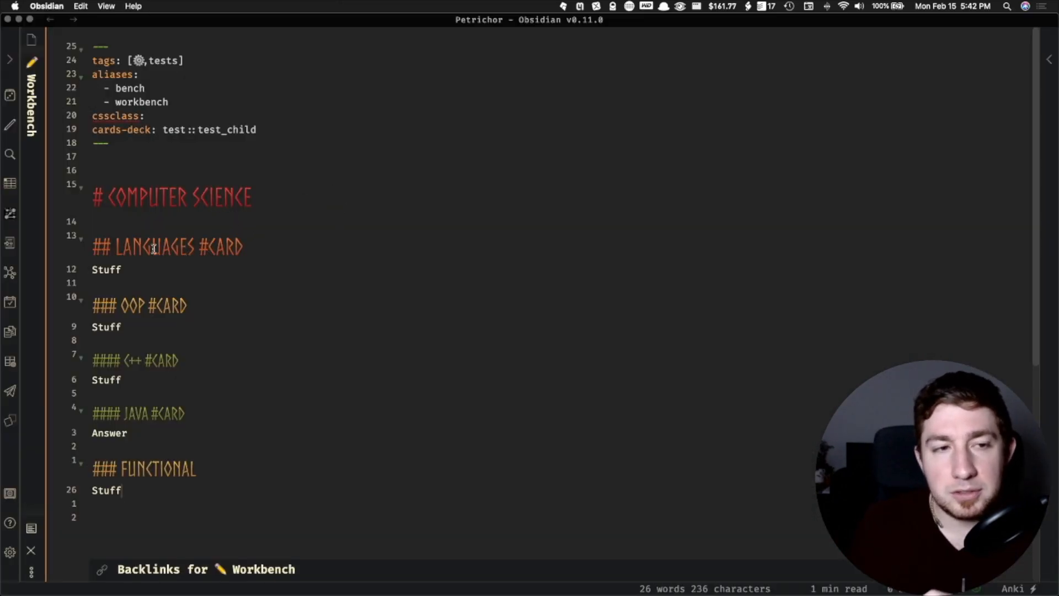
# Examine the #card tag on the Languages heading and the heading level of the Java entry.
pyautogui.moveTo(111, 246); pyautogui.dragTo(168, 246)
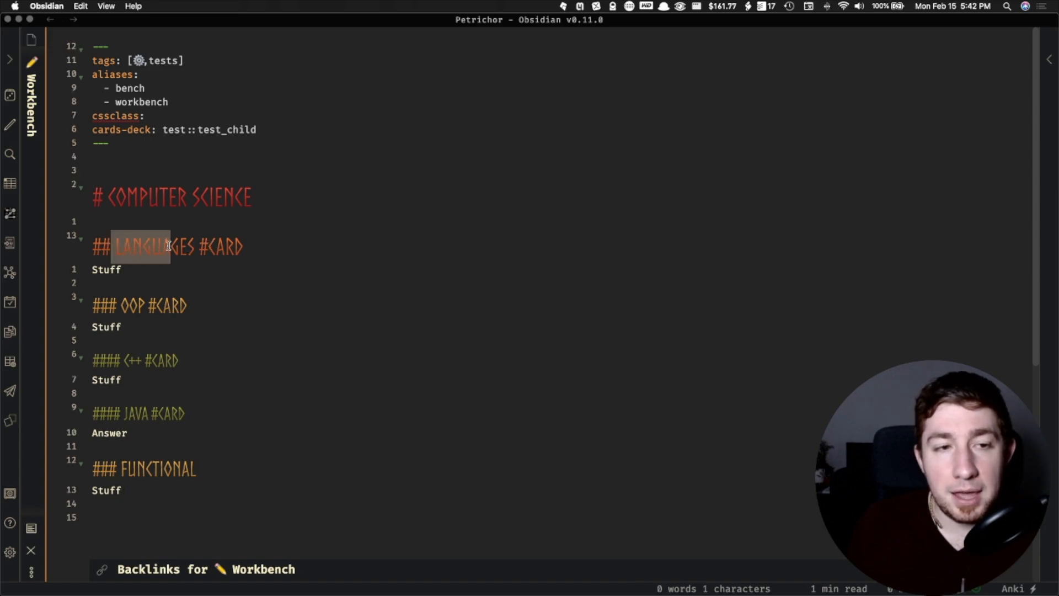
pyautogui.click(200, 248)
pyautogui.moveTo(269, 246); pyautogui.dragTo(202, 247)
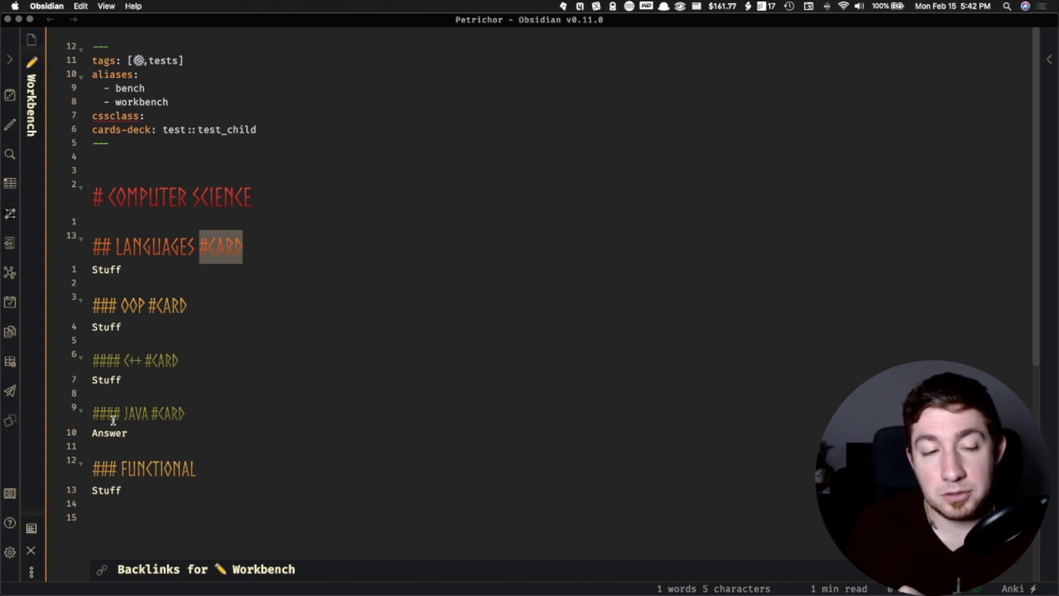
pyautogui.moveTo(123, 413); pyautogui.dragTo(90, 413)
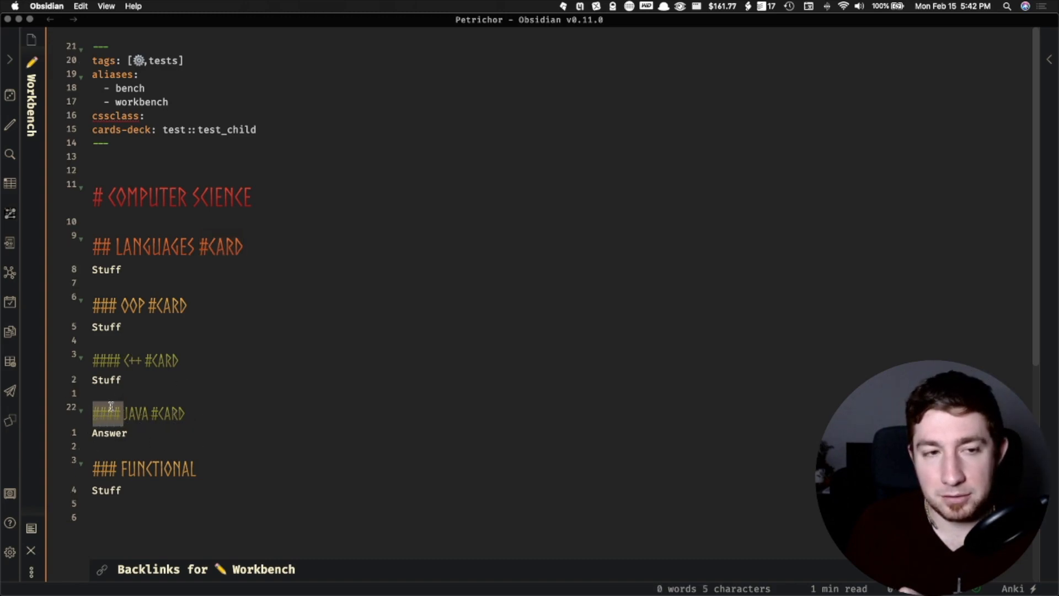
# Generate Anki flashcards from the note's #card headings and inspect the card IDs inserted beneath their answers.
pyautogui.click(11, 422)
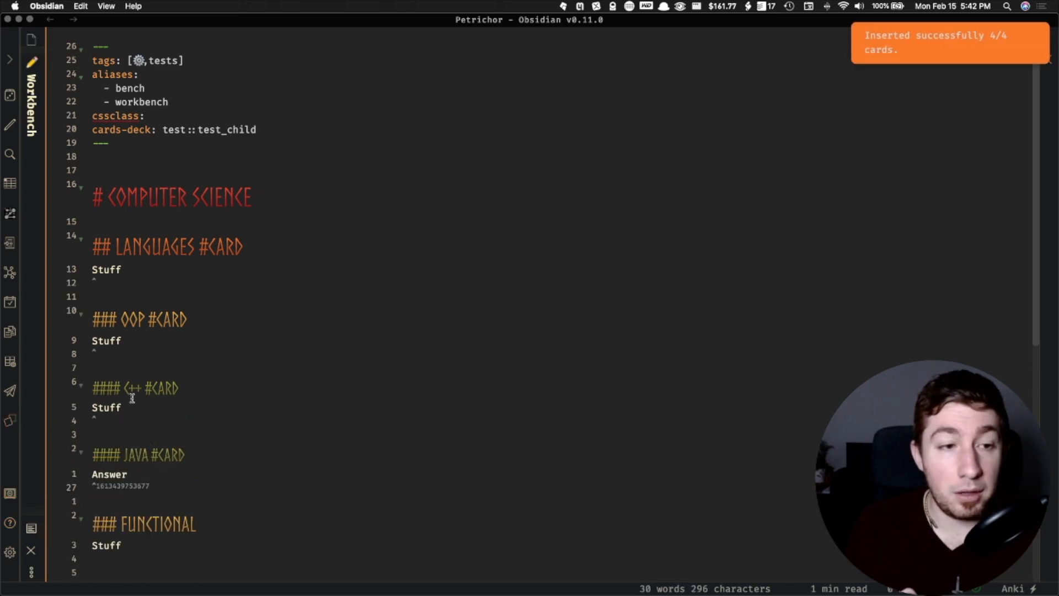
pyautogui.click(121, 353)
pyautogui.click(138, 283)
pyautogui.click(150, 420)
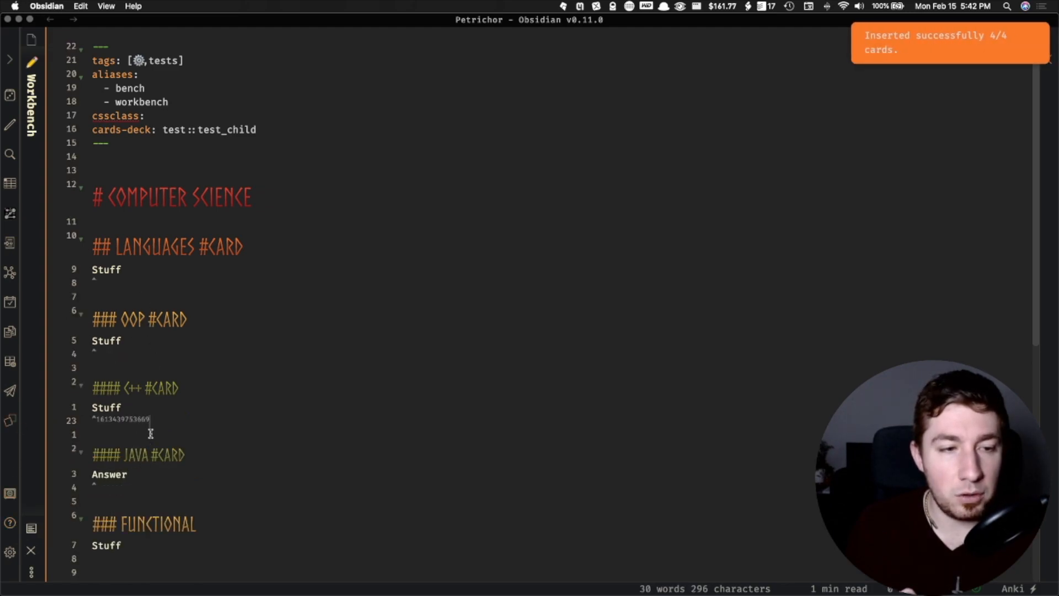
pyautogui.click(156, 479)
pyautogui.click(206, 453)
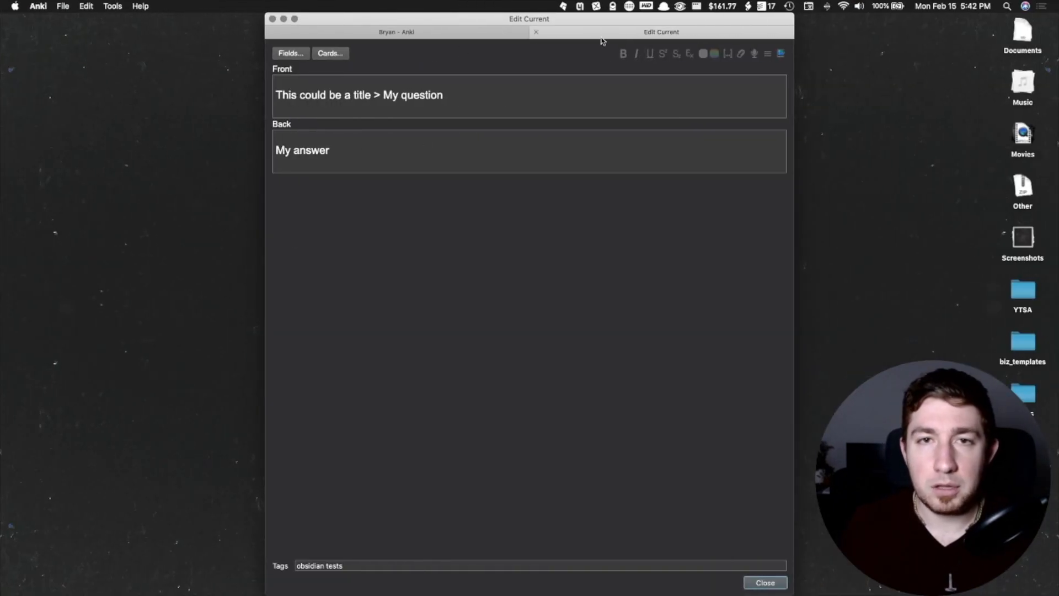
# Close Anki's card editor, study the test_child deck again, and rate the My question card Easy.
pyautogui.press('Escape')
pyautogui.click(450, 33)
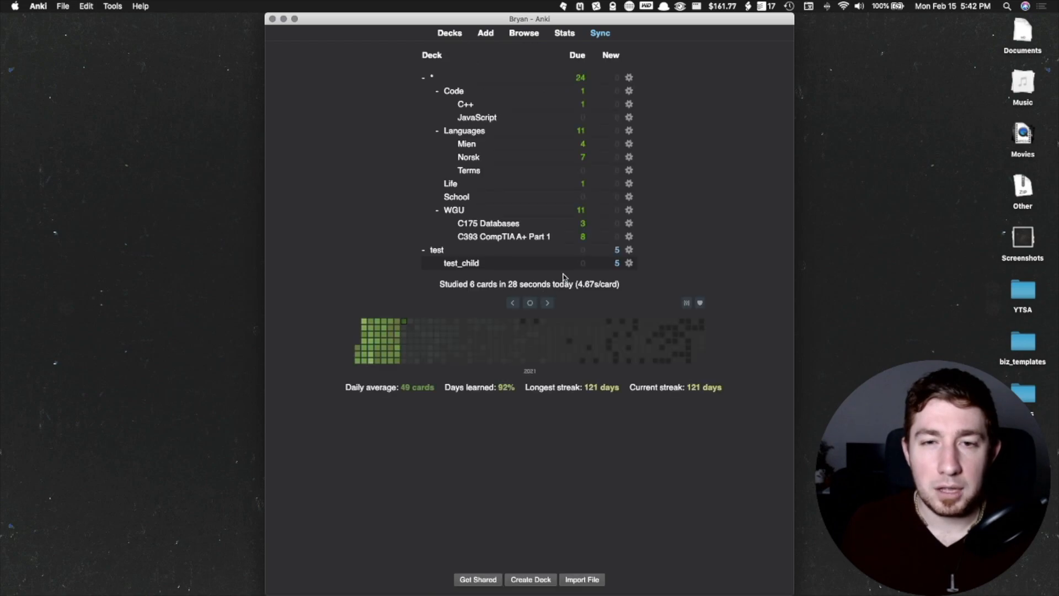
pyautogui.click(455, 264)
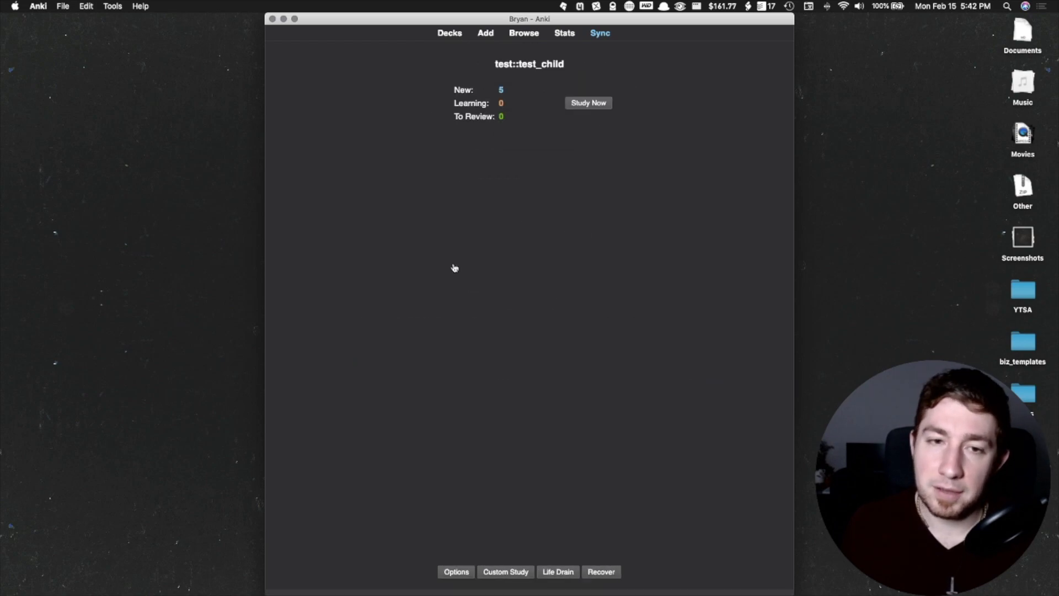
pyautogui.click(595, 106)
pyautogui.click(595, 558)
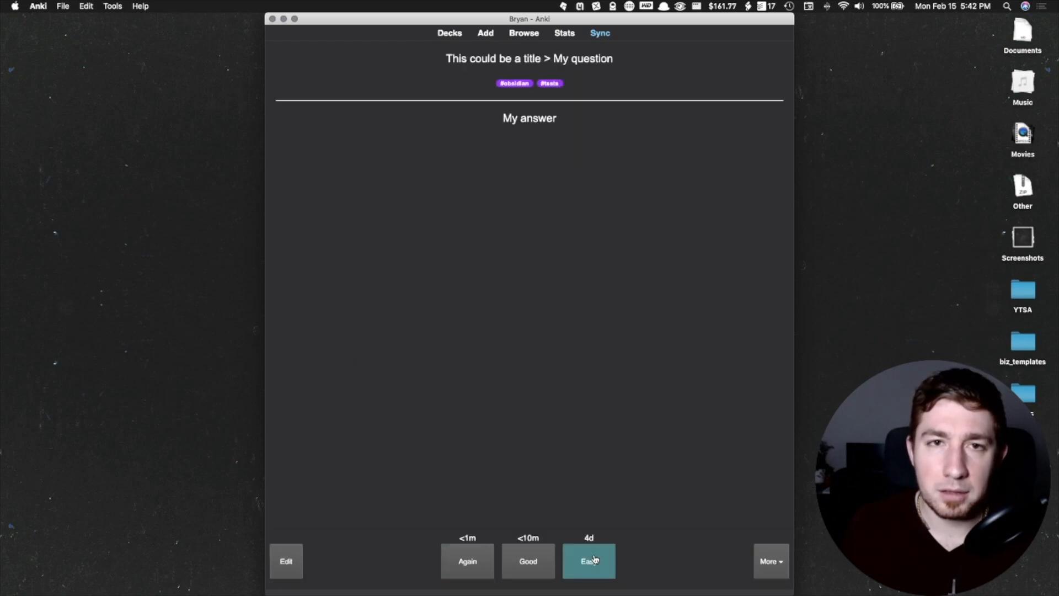
pyautogui.click(605, 563)
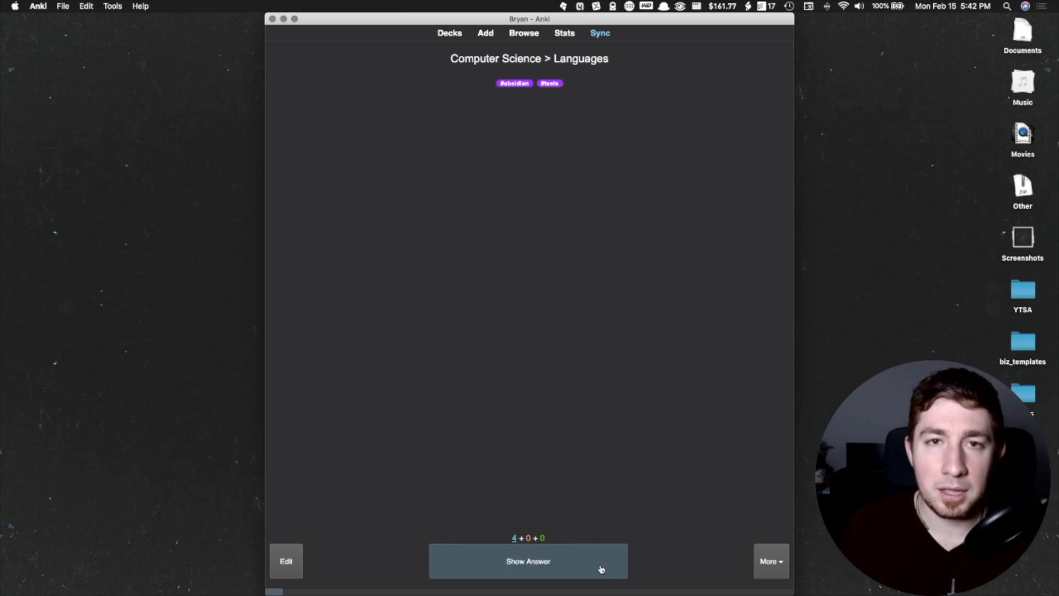
# Reveal the Languages card's answer, check it against the Obsidian note, and rate the card Easy.
pyautogui.click(601, 569)
pyautogui.press('super+Tab')
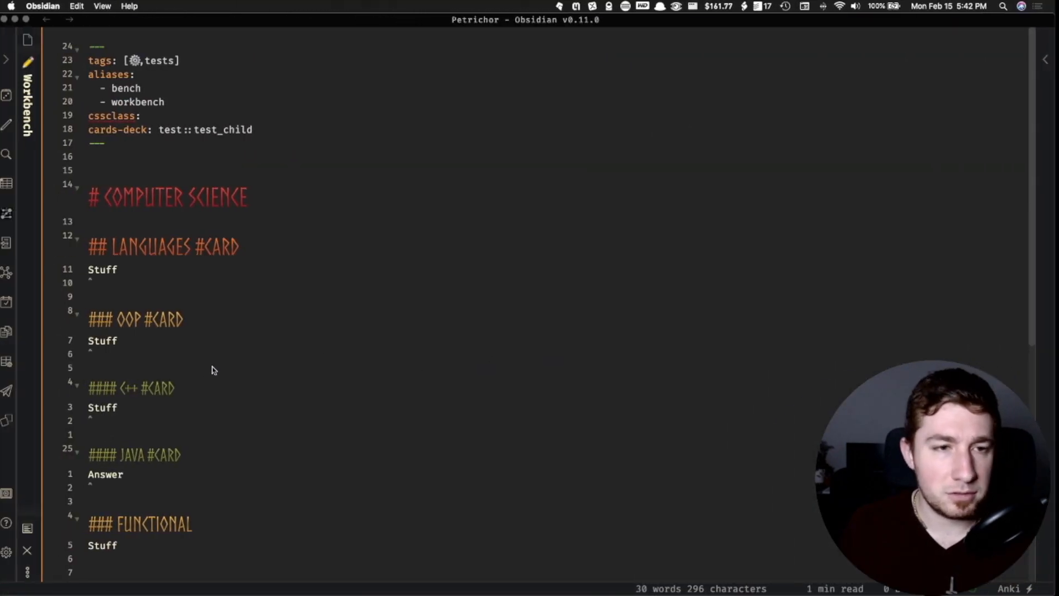
pyautogui.press('super+Tab')
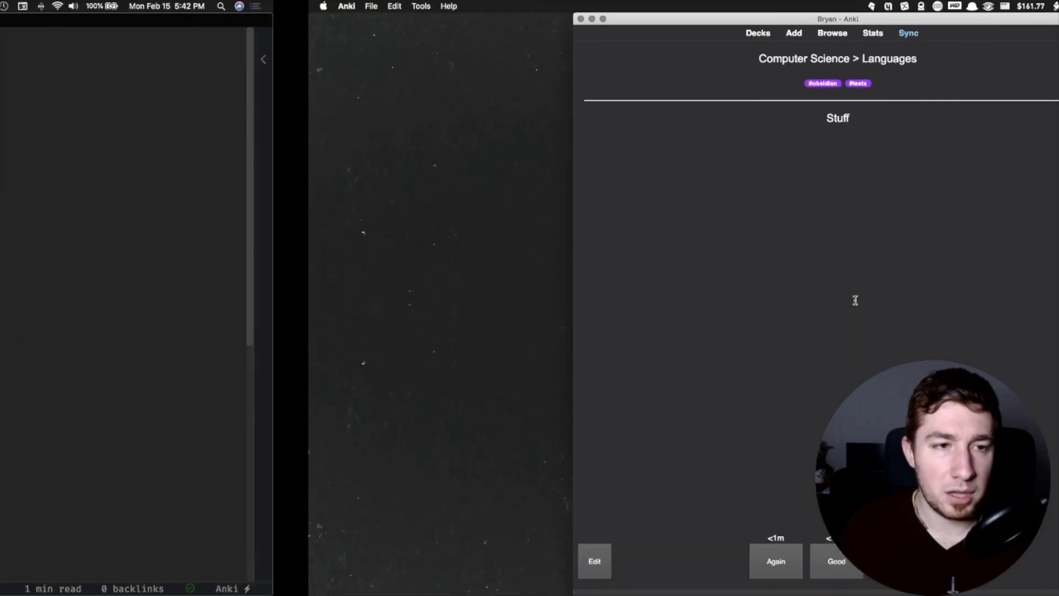
pyautogui.click(593, 562)
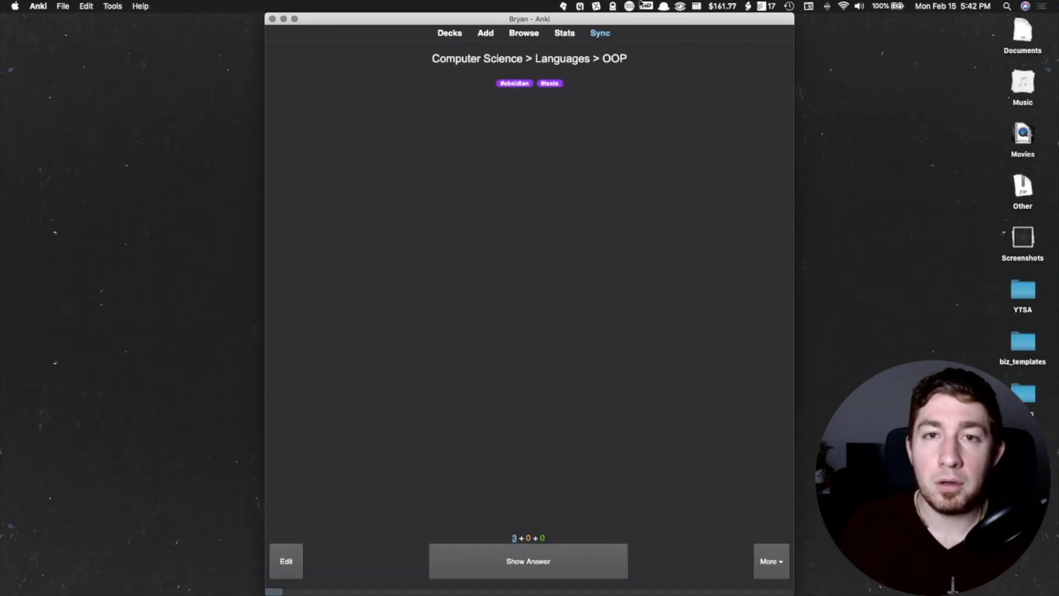
# Compare the OOP card's heading path in Anki with the note's headings, and highlight Answer under the Java heading in Obsidian.
pyautogui.moveTo(588, 58); pyautogui.dragTo(634, 62)
pyautogui.press('super+Tab')
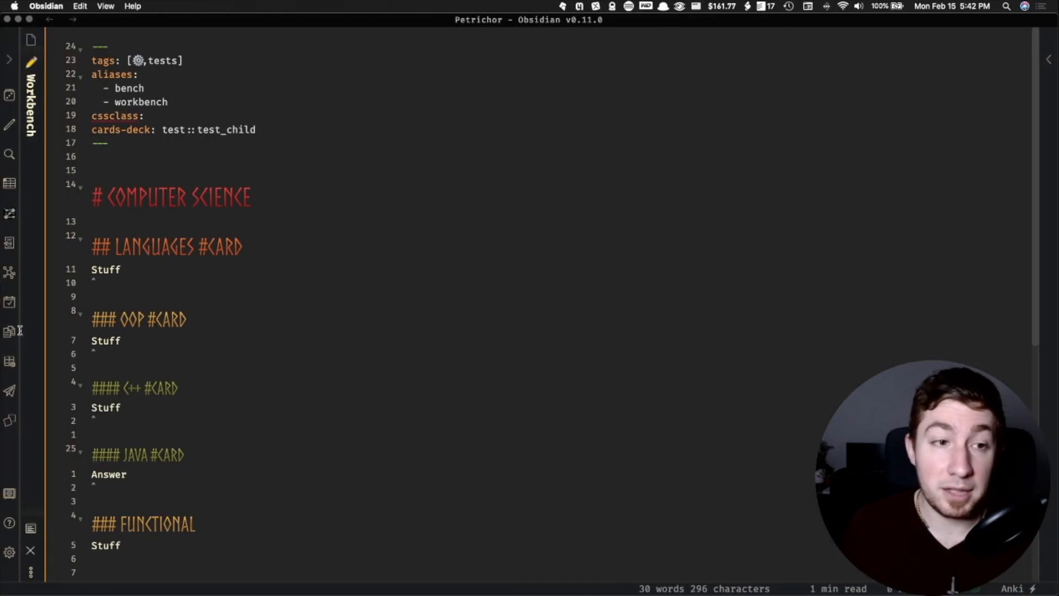
pyautogui.press('super+Tab')
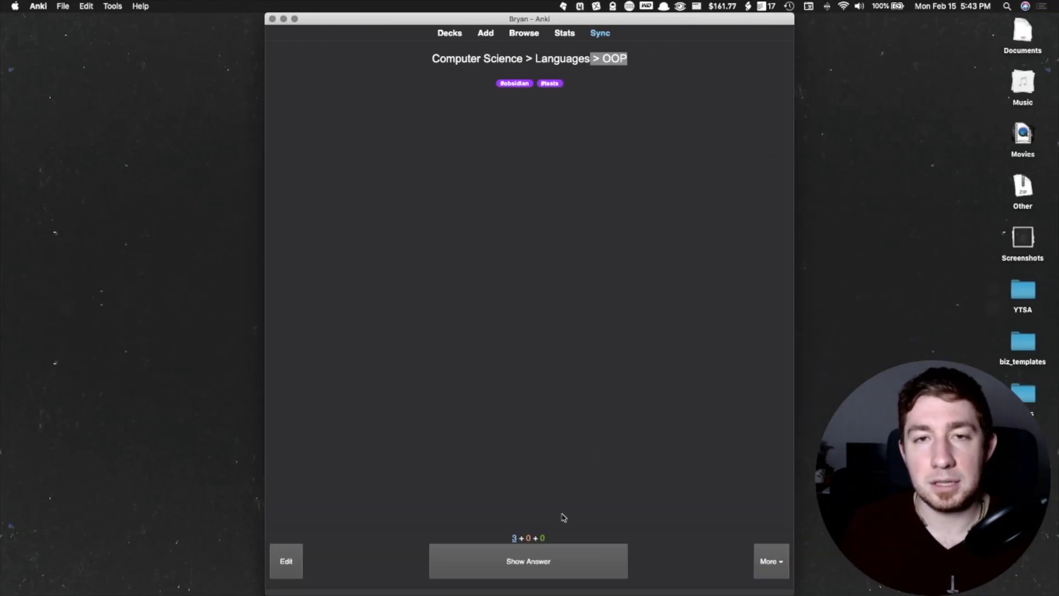
pyautogui.press('super+Tab')
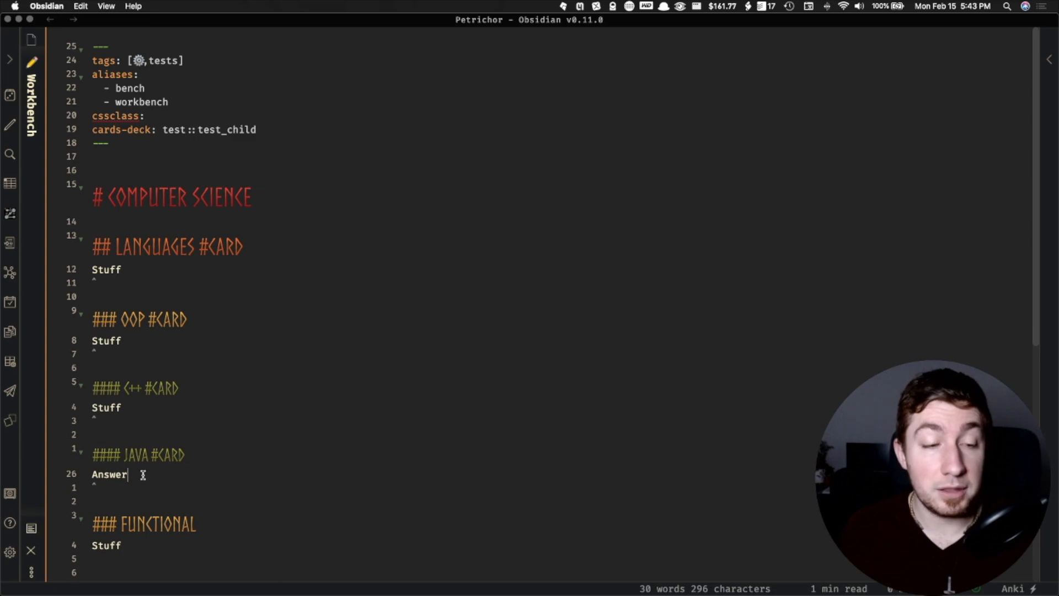
pyautogui.doubleClick(110, 476)
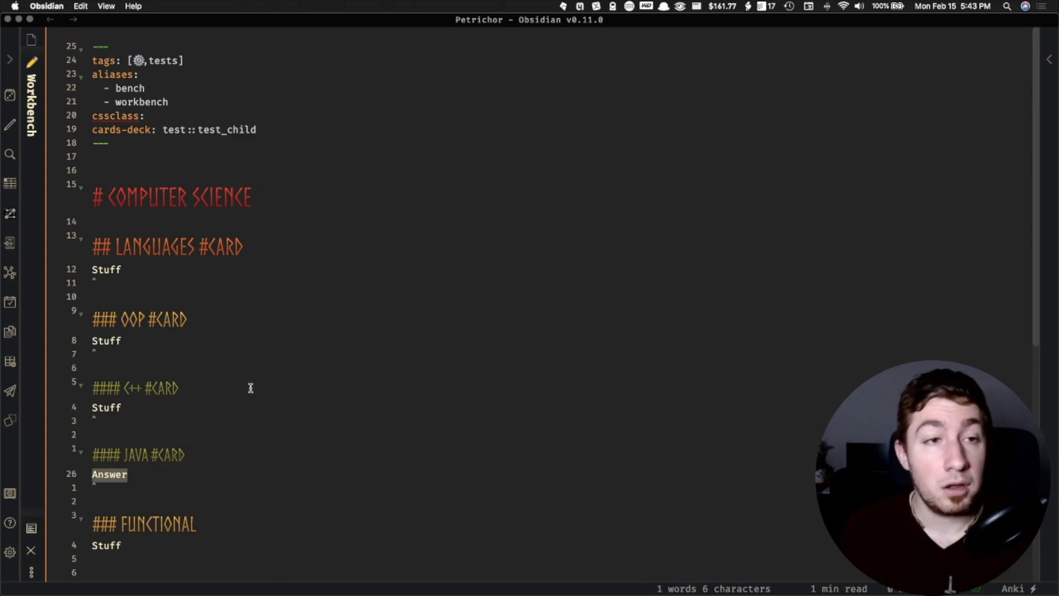
# Turn the Java heading's answer into the inline card "my question::Answer" and generate the note's flashcards.
pyautogui.click(156, 479)
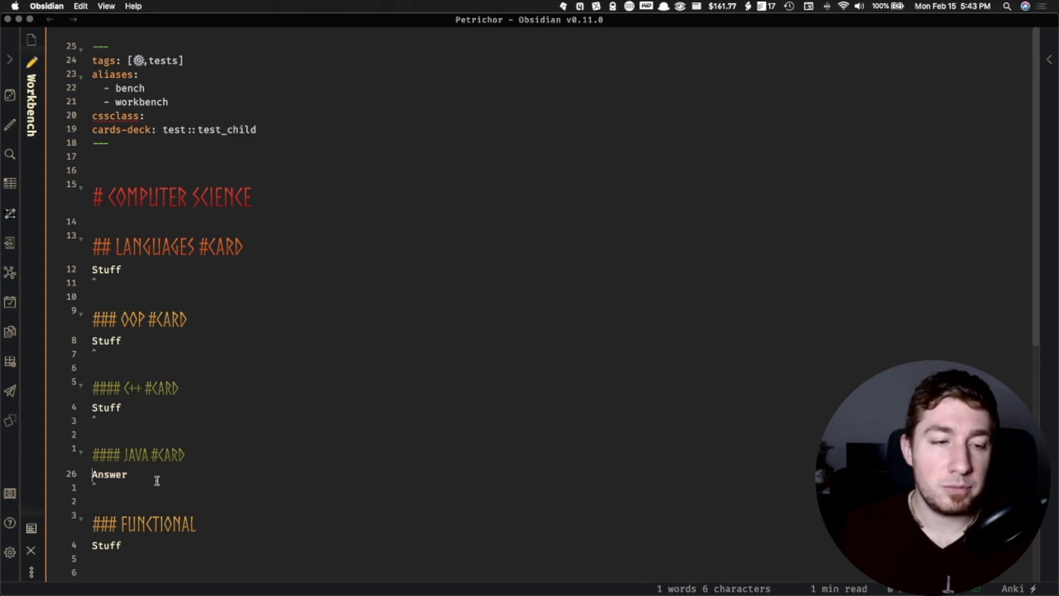
pyautogui.write('my ques')
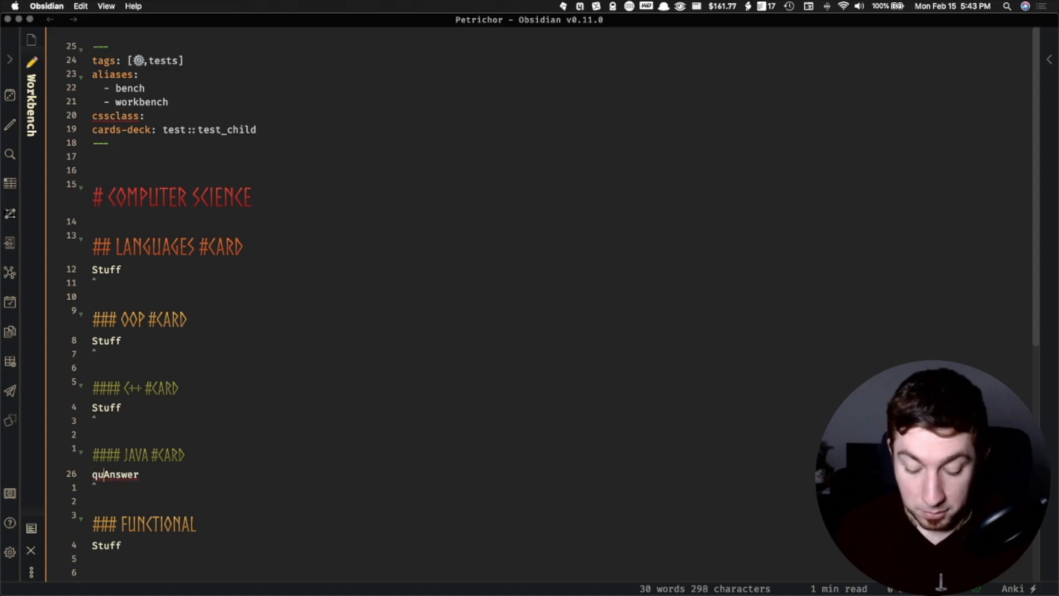
pyautogui.write('tion::')
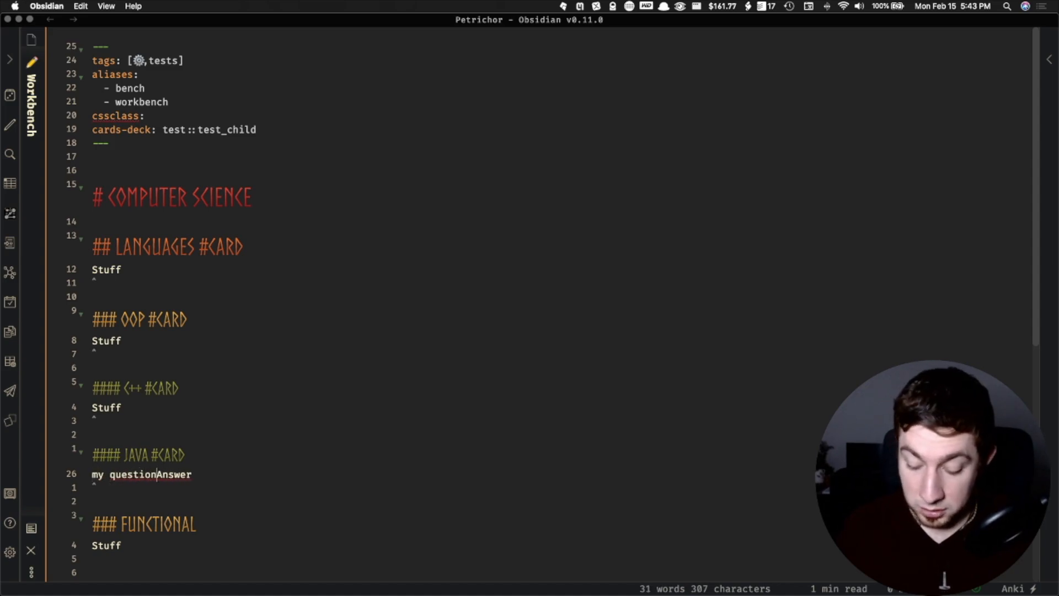
pyautogui.click(11, 424)
# Switch to Anki, study the test_child deck again, and rate the OOP and C++ cards Easy.
pyautogui.hotkey('ctrl', 'Right')
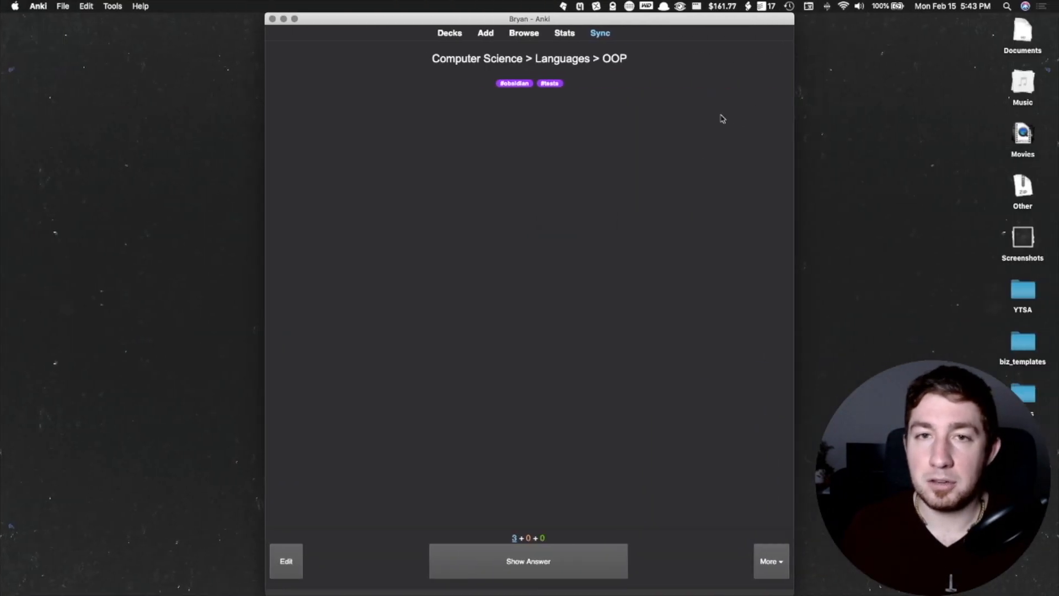
pyautogui.click(449, 33)
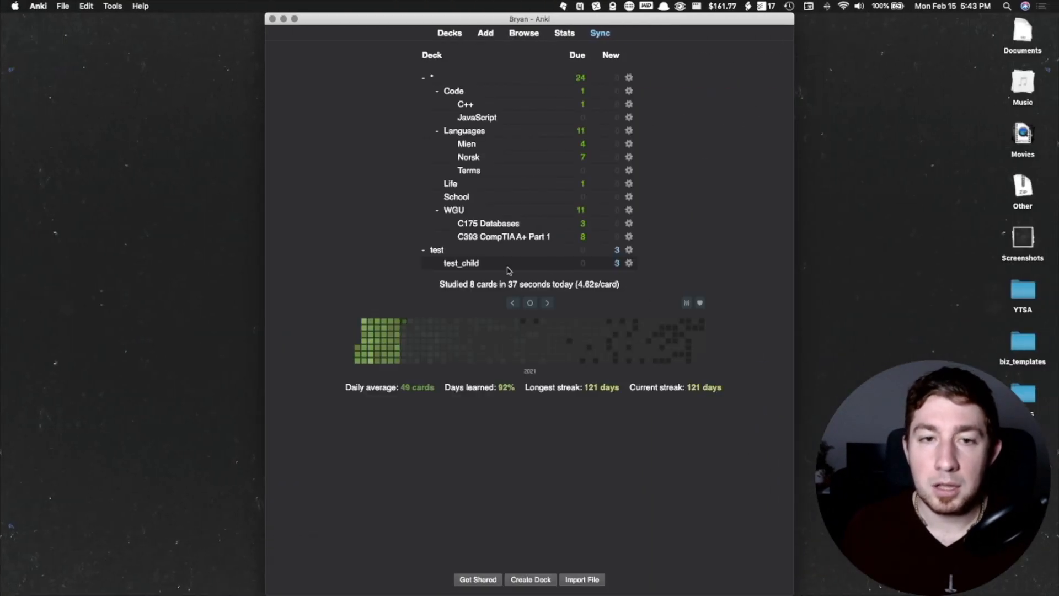
pyautogui.click(478, 266)
pyautogui.click(589, 104)
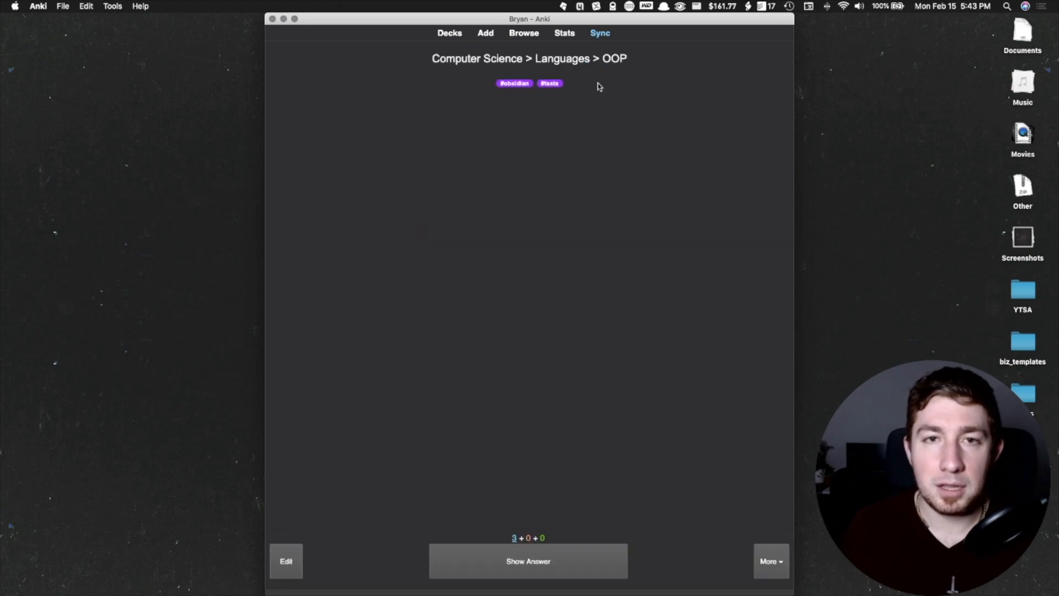
pyautogui.click(595, 571)
pyautogui.click(614, 561)
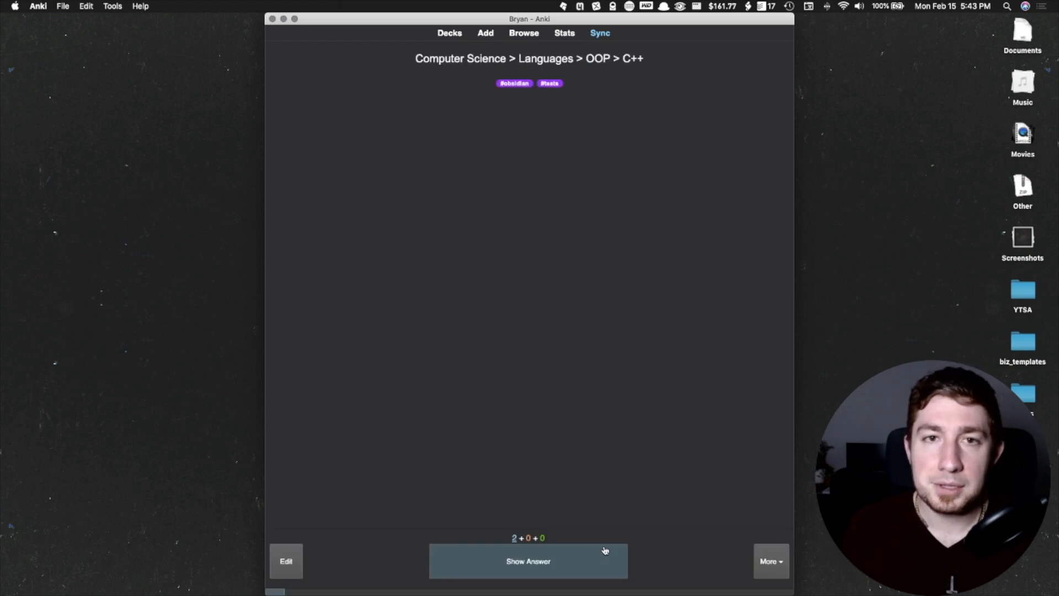
pyautogui.click(599, 562)
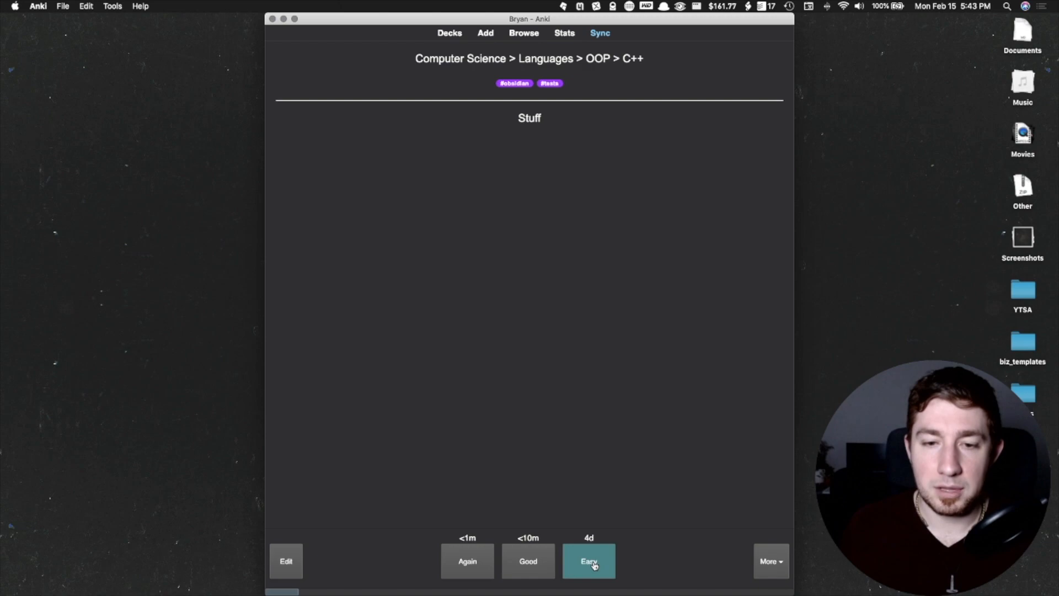
pyautogui.click(598, 562)
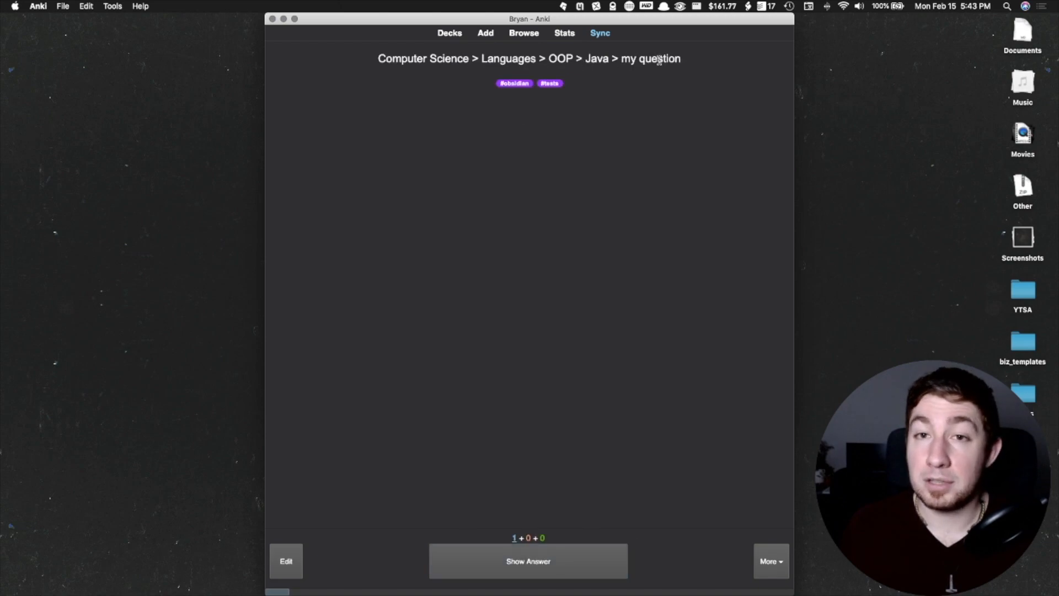
# Highlight my question and Java in the inline card's heading path, and reveal the card's answer.
pyautogui.moveTo(706, 62)
pyautogui.mouseDown()
pyautogui.moveTo(623, 59)
pyautogui.moveTo(689, 62)
pyautogui.mouseUp()
pyautogui.doubleClick(599, 58)
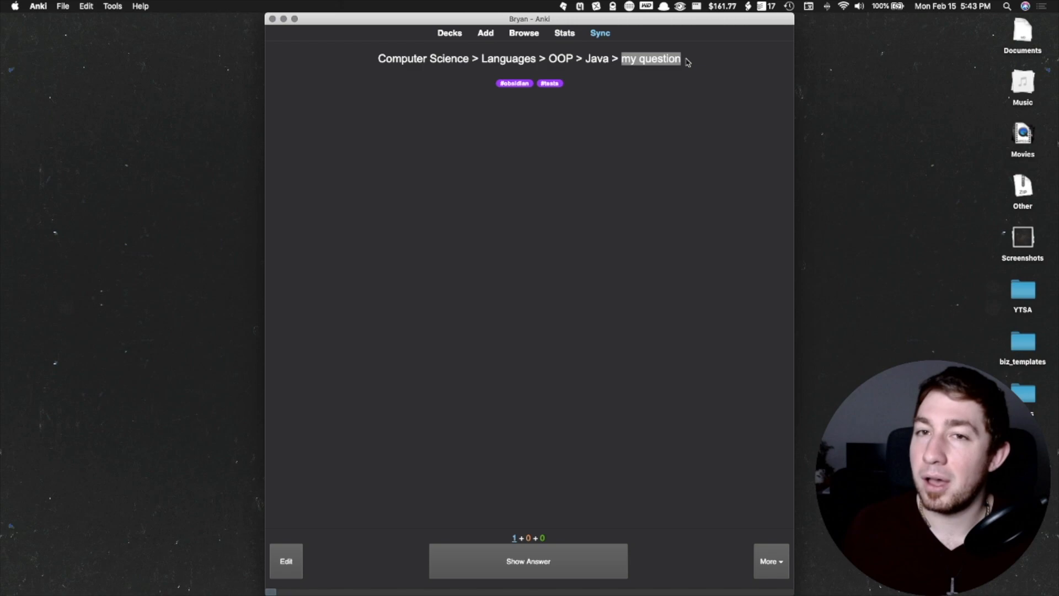
pyautogui.click(568, 547)
# Compare the Obsidian note's nested headings and inline question with the heading path on the my question card in Anki.
pyautogui.hotkey('ctrl', 'Left')
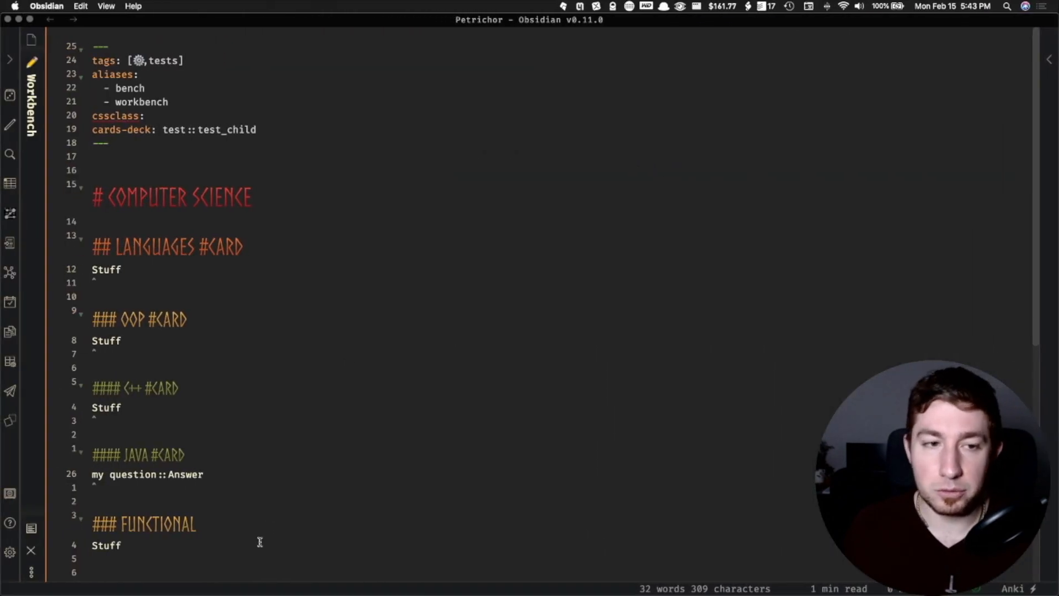
pyautogui.moveTo(98, 197); pyautogui.dragTo(260, 198)
pyautogui.moveTo(102, 246); pyautogui.dragTo(226, 257)
pyautogui.moveTo(109, 320); pyautogui.dragTo(165, 326)
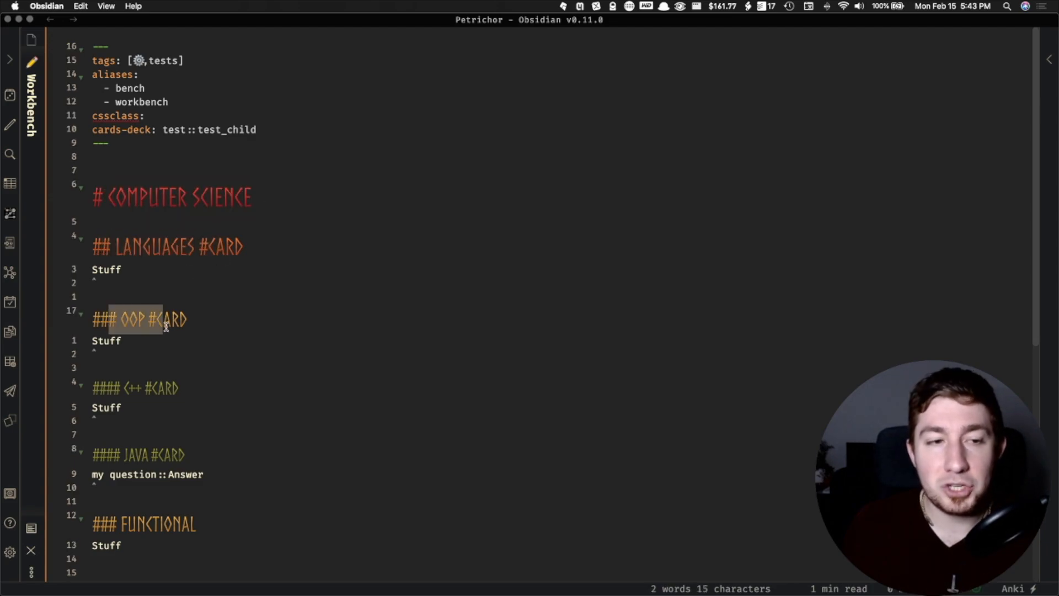
pyautogui.moveTo(114, 389); pyautogui.dragTo(158, 393)
pyautogui.moveTo(167, 474); pyautogui.dragTo(92, 480)
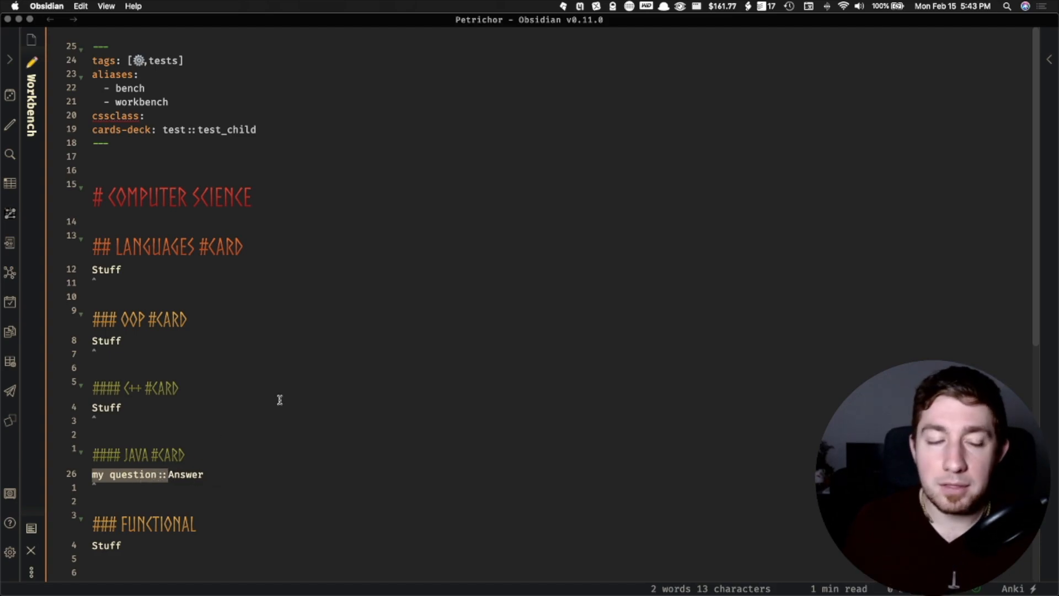
pyautogui.press('super+Tab')
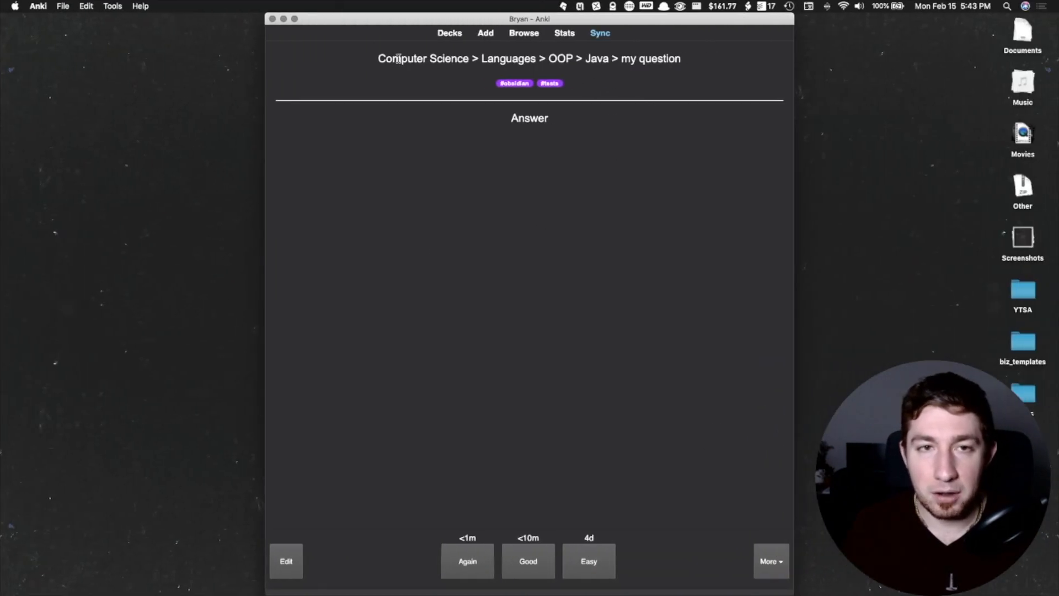
pyautogui.moveTo(403, 59); pyautogui.dragTo(654, 59)
# Turn off Context-aware mode in Obsidian's flashcards plugin settings and regenerate the note's cards.
pyautogui.press('super+Tab')
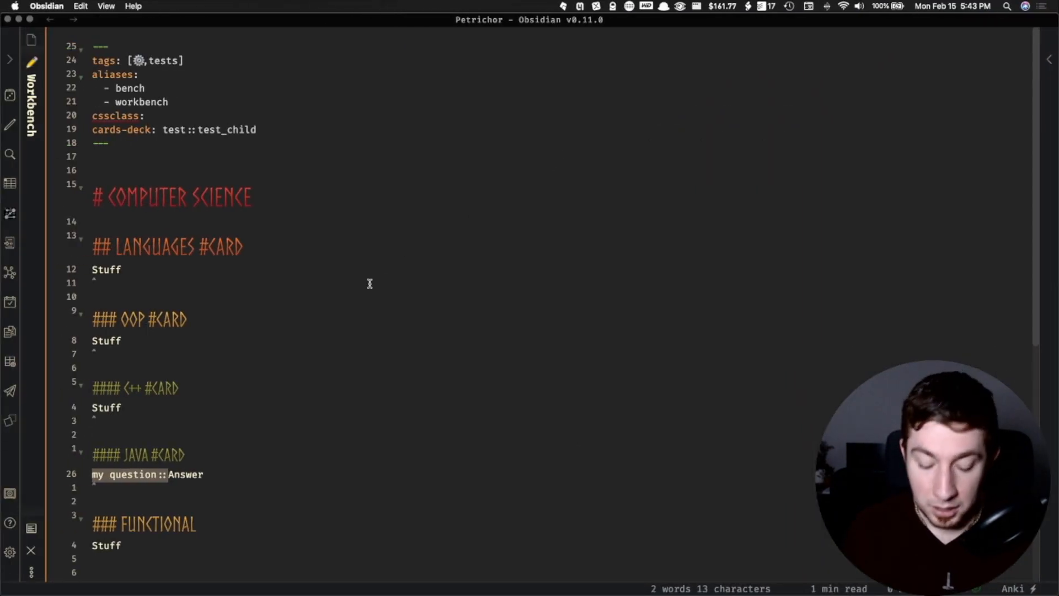
pyautogui.press('super+comma')
pyautogui.scroll(-2, 546, 330)
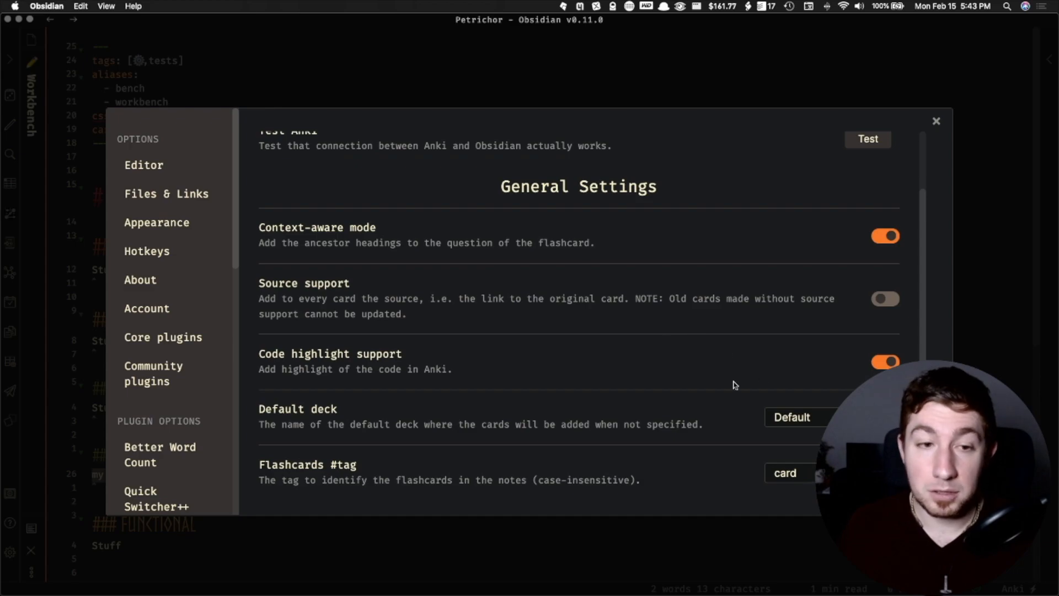
pyautogui.click(889, 237)
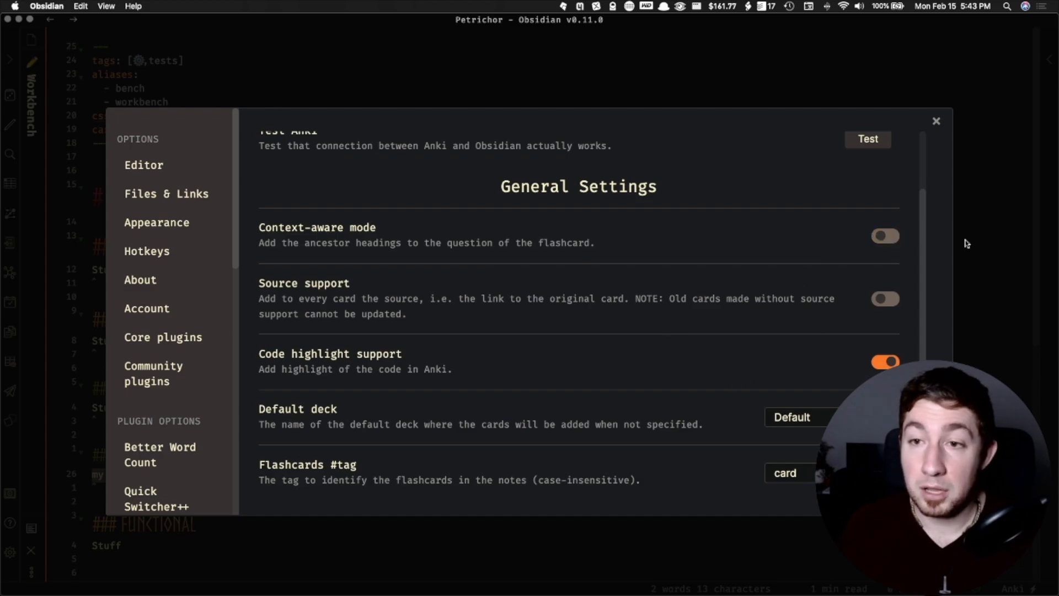
pyautogui.click(972, 215)
pyautogui.click(10, 430)
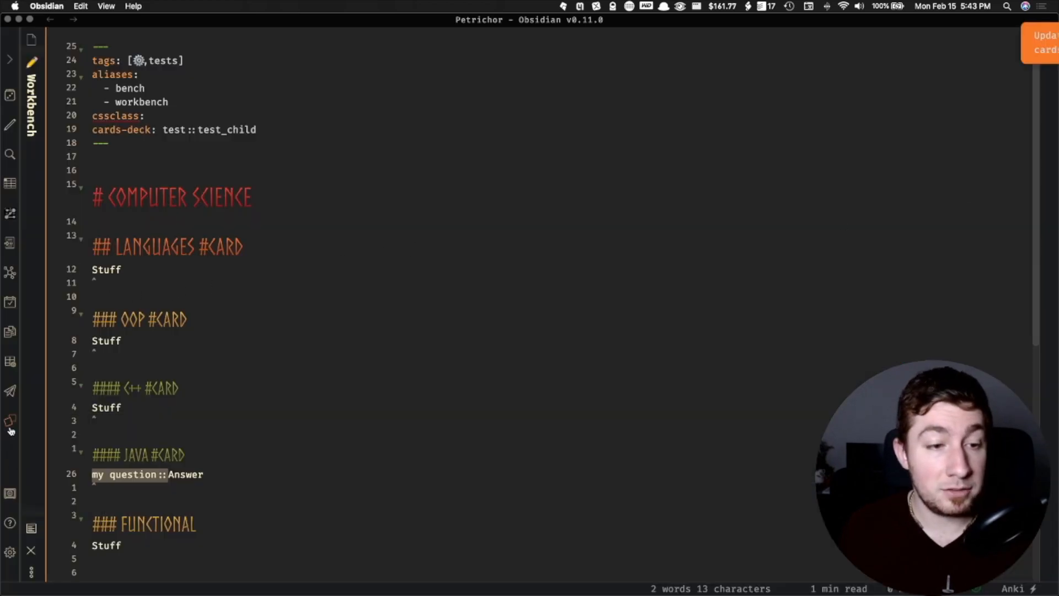
# Switch to Anki, check the updated my question card, reveal its answer, and rate it Easy.
pyautogui.press('super+Tab')
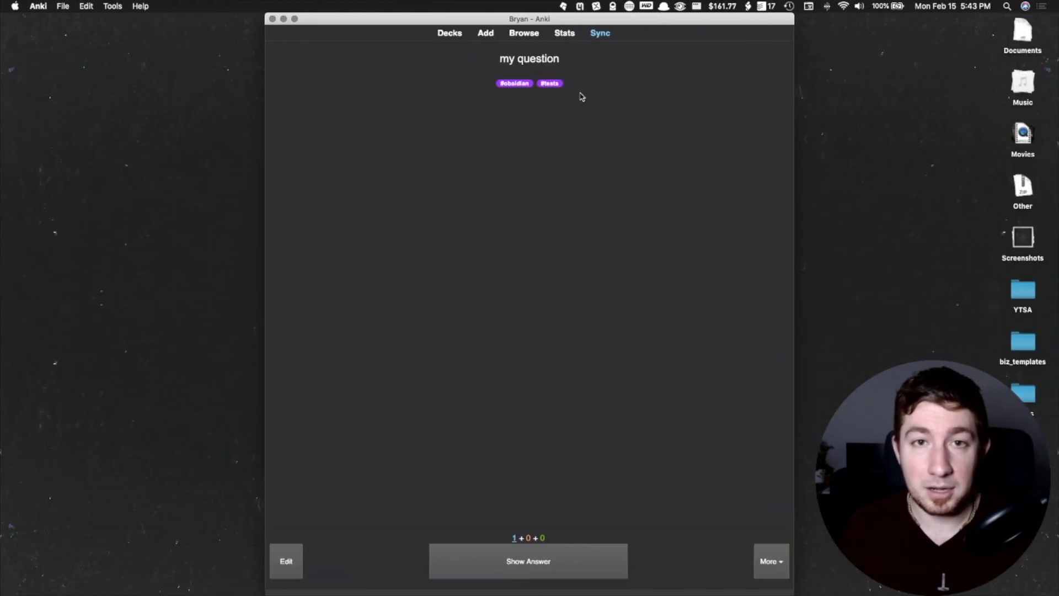
pyautogui.click(574, 560)
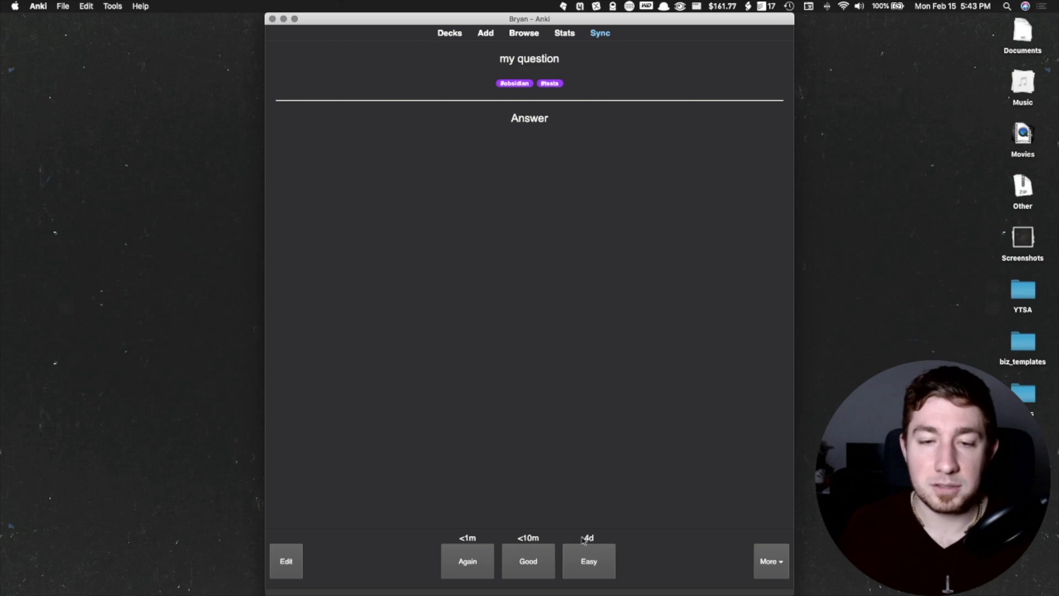
pyautogui.click(586, 560)
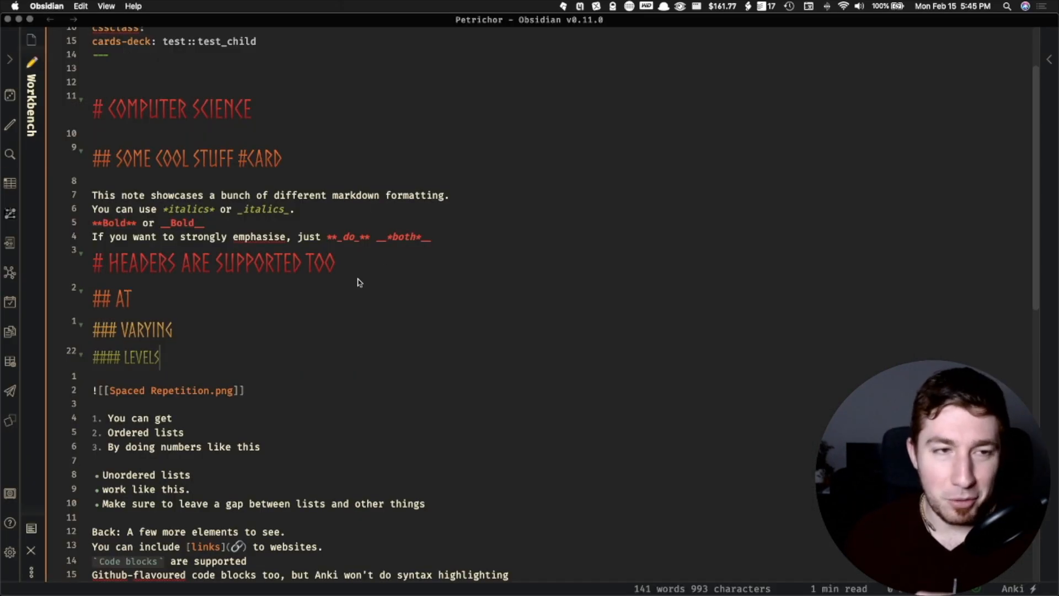
# Highlight the Computer Science heading, the Some cool stuff #card heading, and the multi-level headers inside that card's answer.
pyautogui.moveTo(252, 111); pyautogui.dragTo(114, 119)
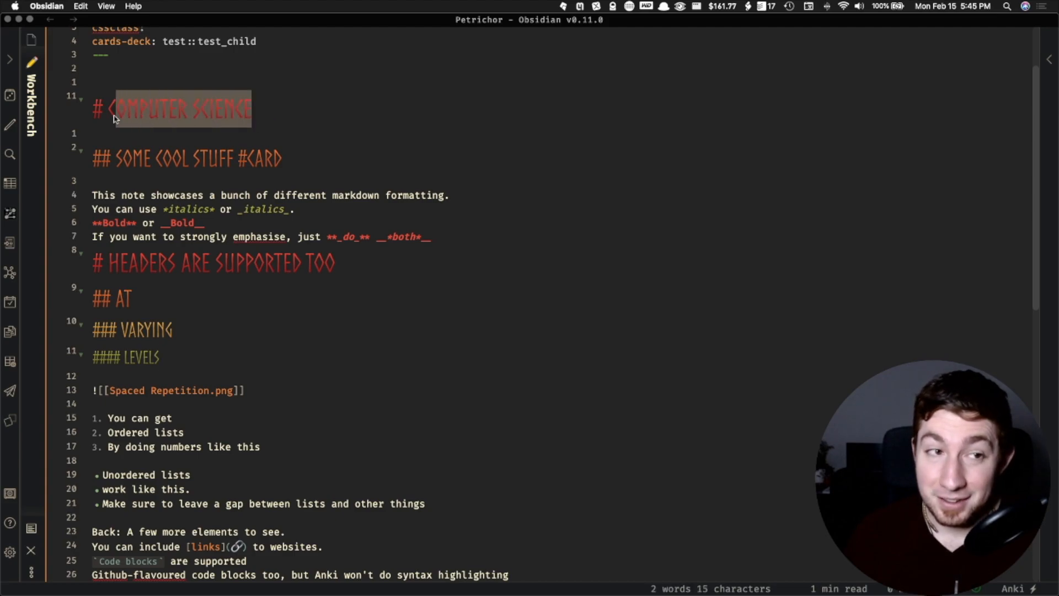
pyautogui.moveTo(95, 160); pyautogui.dragTo(245, 163)
pyautogui.doubleClick(266, 161)
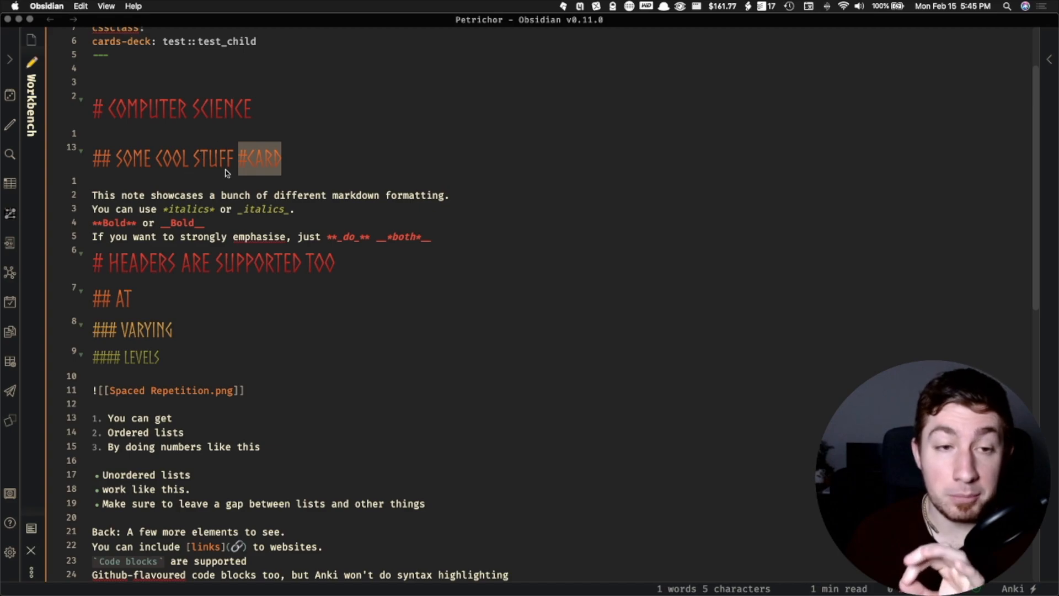
pyautogui.scroll(-3, 298, 302)
pyautogui.moveTo(258, 279); pyautogui.dragTo(98, 168)
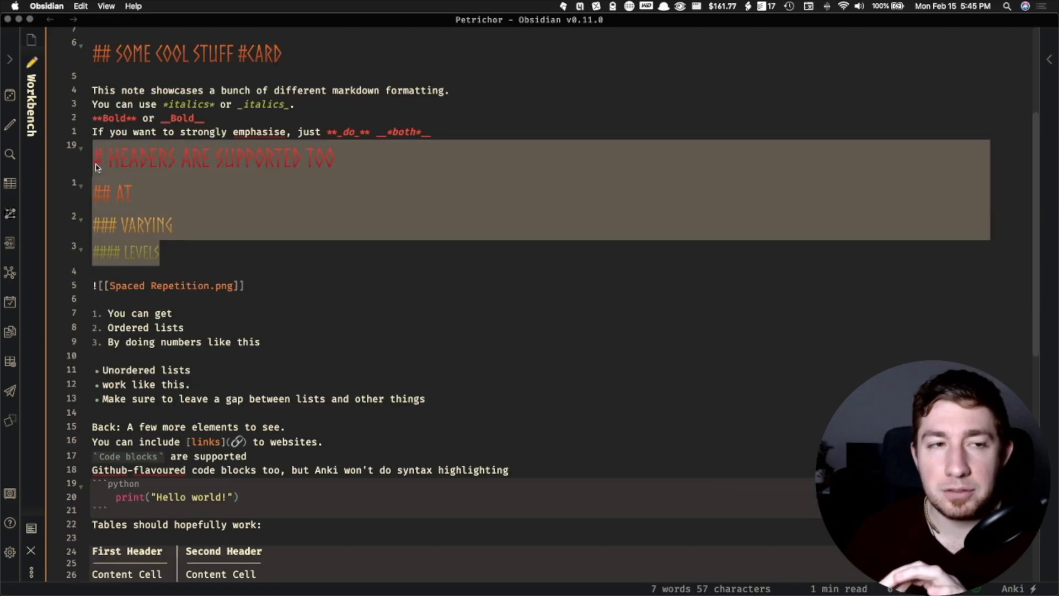
pyautogui.click(158, 194)
pyautogui.doubleClick(158, 194)
pyautogui.moveTo(168, 160); pyautogui.dragTo(187, 252)
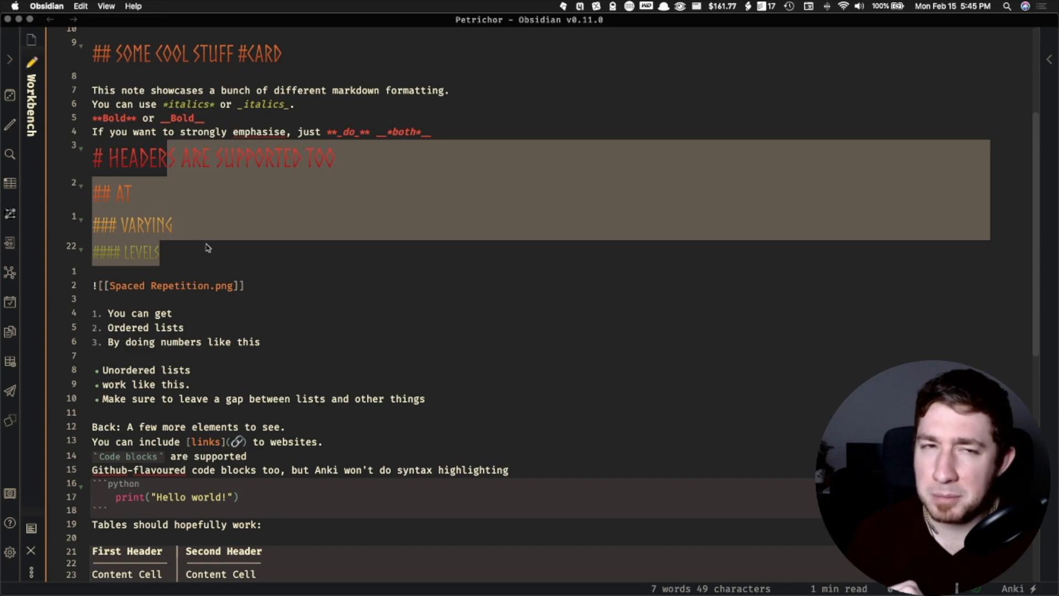
# Review the rest of the note's formatting samples, including the embedded image, lists, link, code block, table, and Another card heading.
pyautogui.scroll(-2, 251, 263)
pyautogui.click(249, 251)
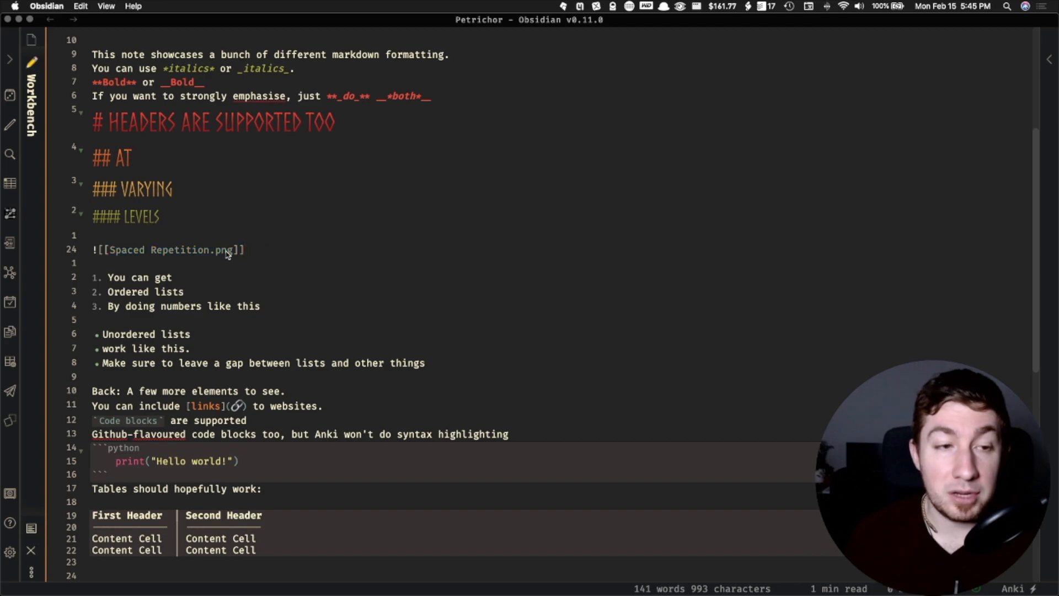
pyautogui.scroll(-5, 227, 253)
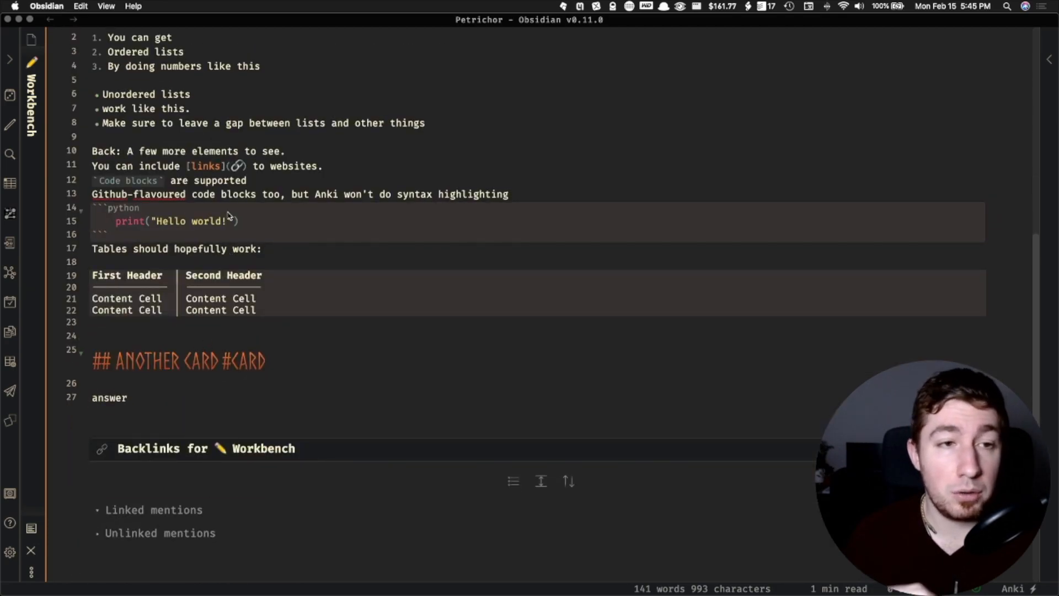
pyautogui.scroll(3, 230, 215)
pyautogui.scroll(5, 174, 325)
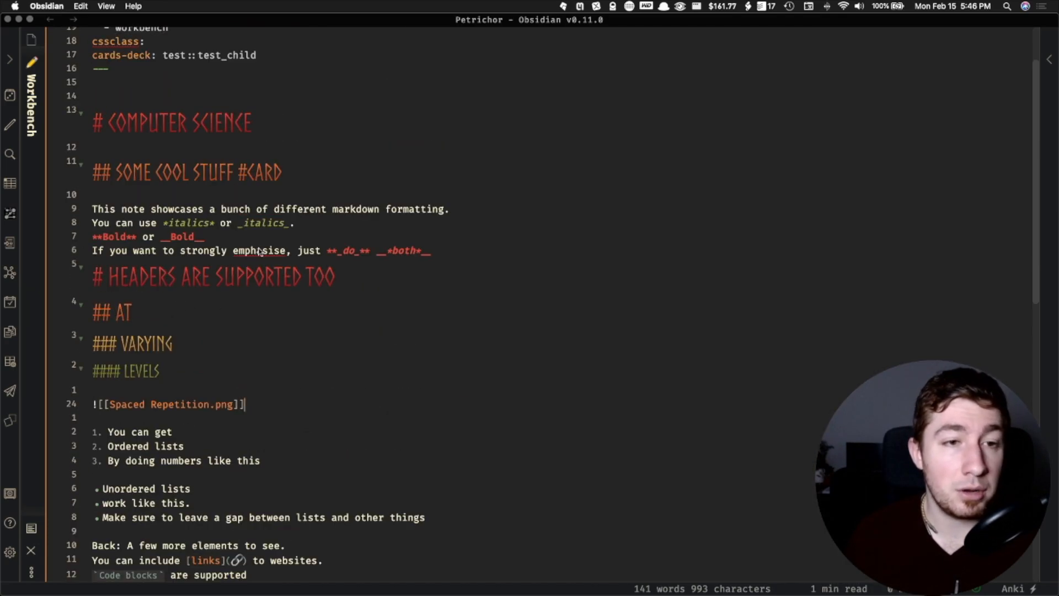
pyautogui.scroll(-1, 259, 251)
pyautogui.scroll(-2, 255, 331)
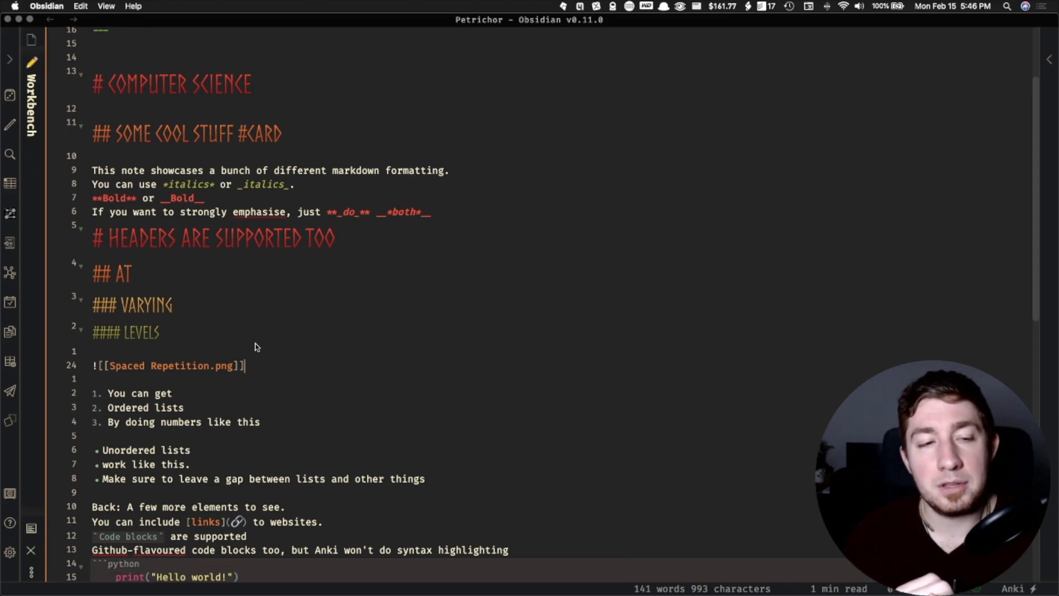
pyautogui.scroll(-4, 237, 353)
pyautogui.click(202, 326)
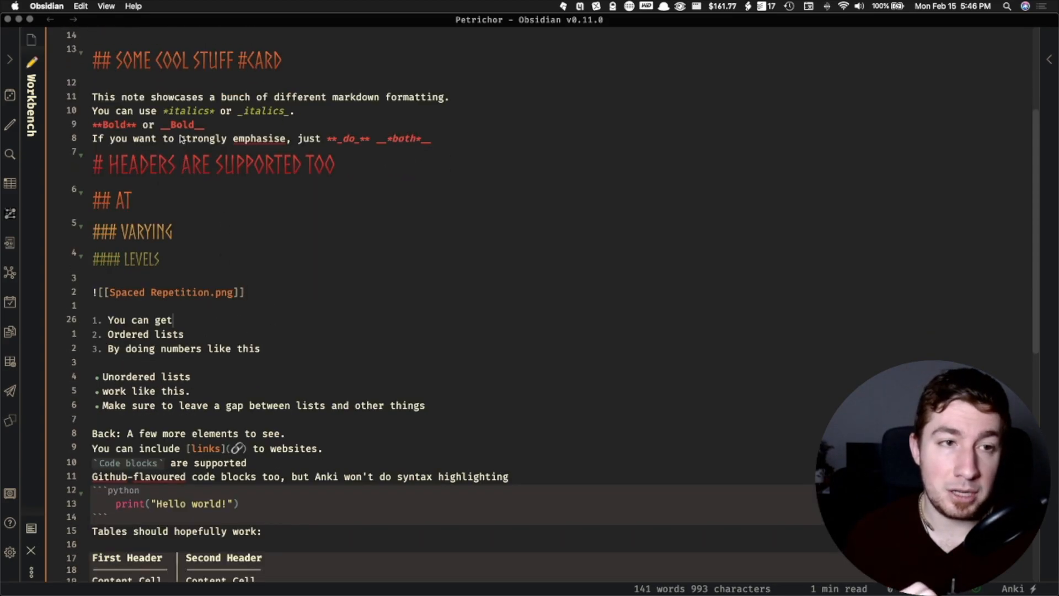
# Insert the underline template on a new line below the Bold examples and fill it with "html underline".
pyautogui.click(279, 126)
pyautogui.press('Return')
pyautogui.press('super+t')
pyautogui.write('u')
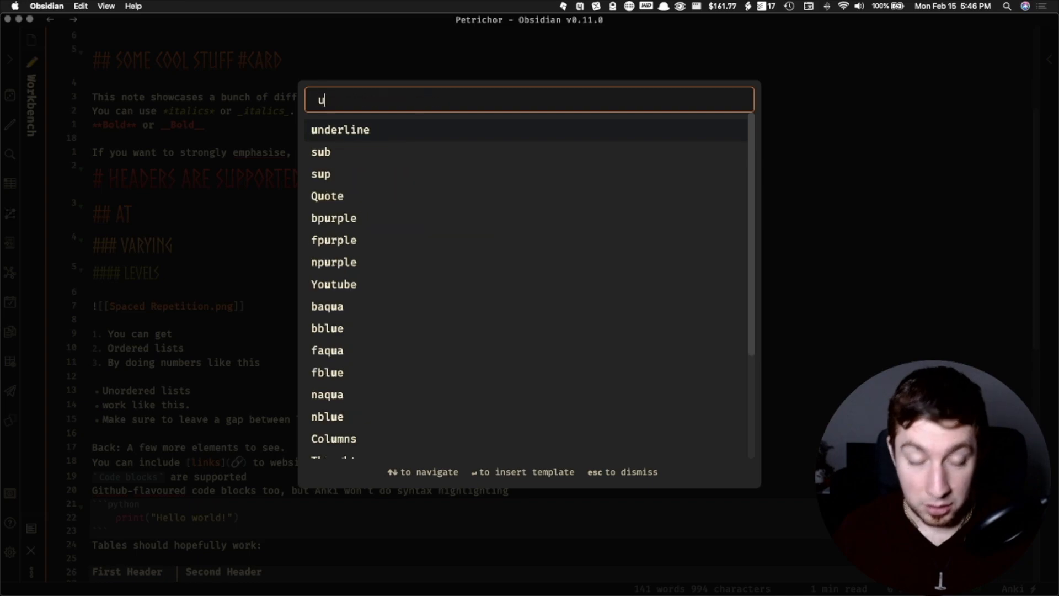
pyautogui.press('Return')
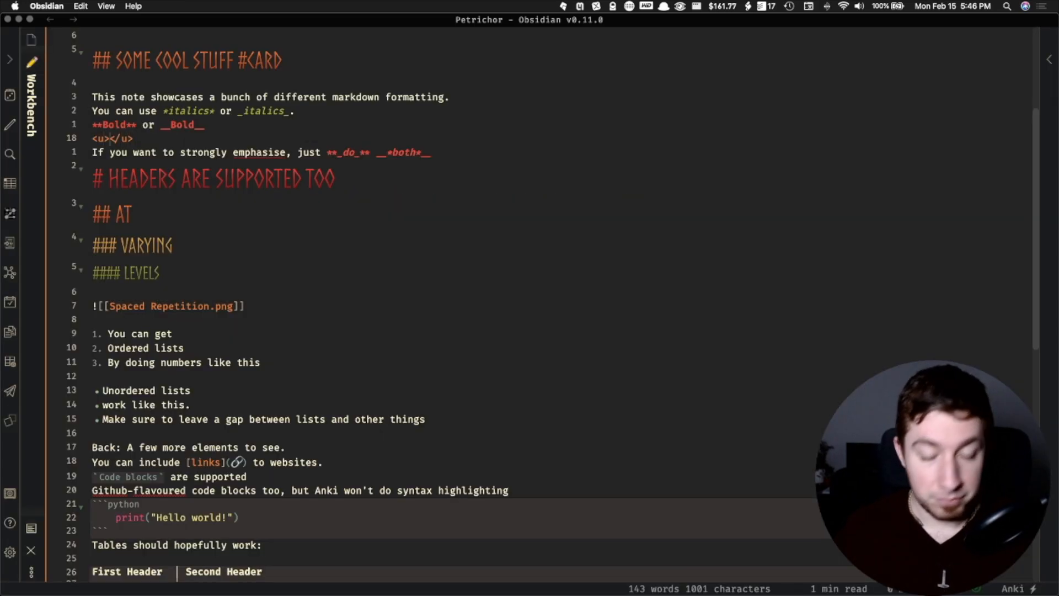
pyautogui.write('html')
pyautogui.write('underline')
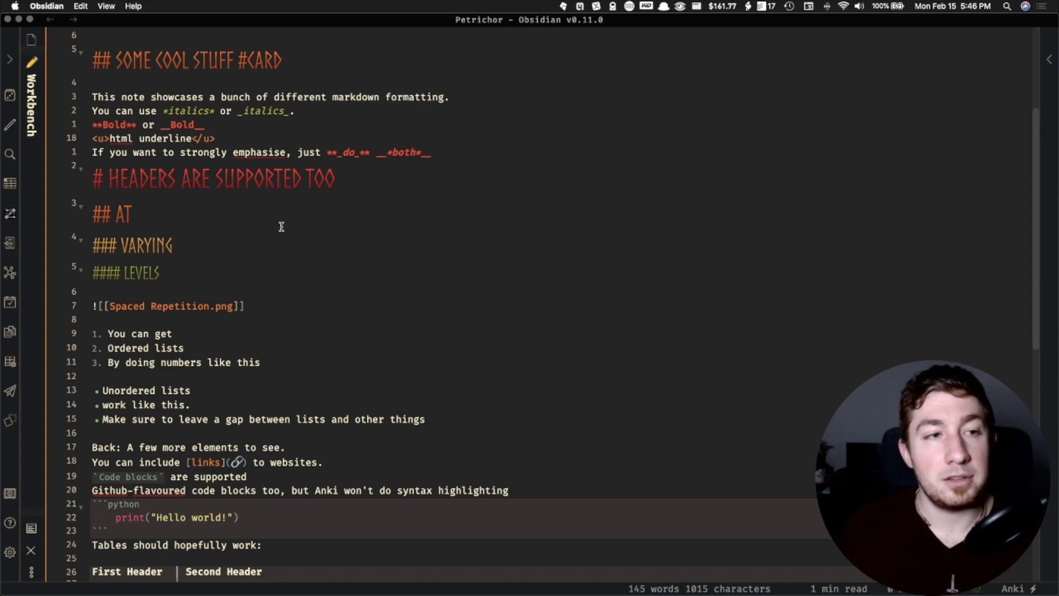
# Add a blank line above the Spaced Repetition.png embed in the note.
pyautogui.click(304, 295)
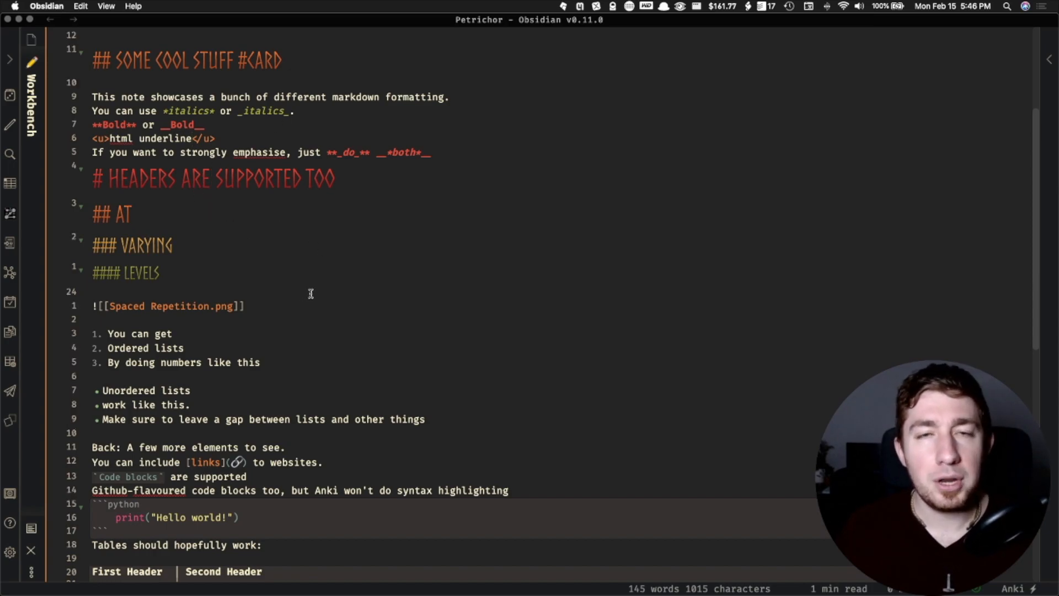
pyautogui.press('Return')
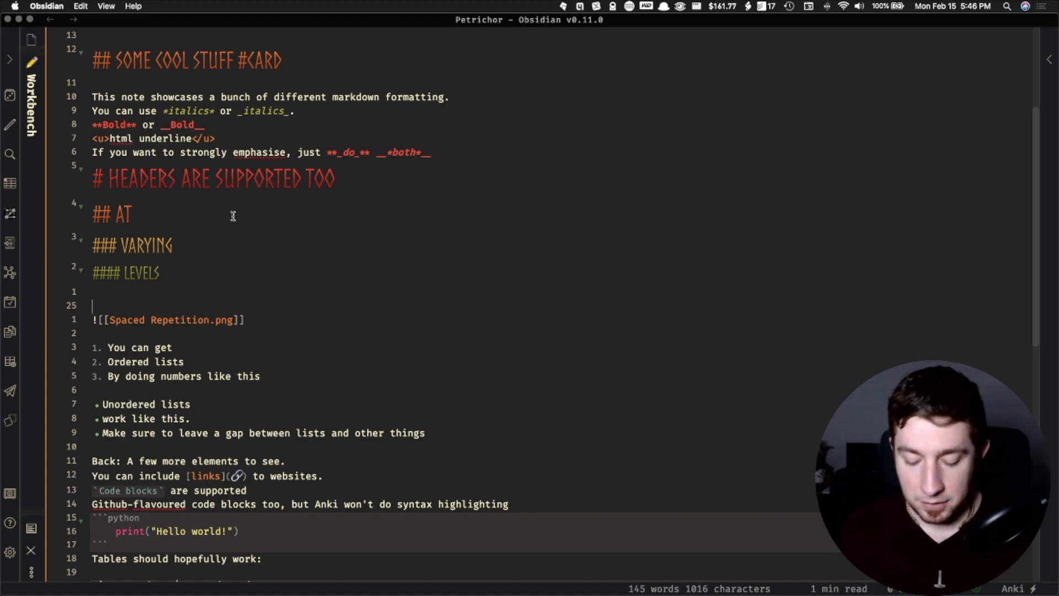
# Look through the Editor, Files & Links, and Appearance settings for an audio recording option.
pyautogui.press('super+comma')
pyautogui.click(182, 190)
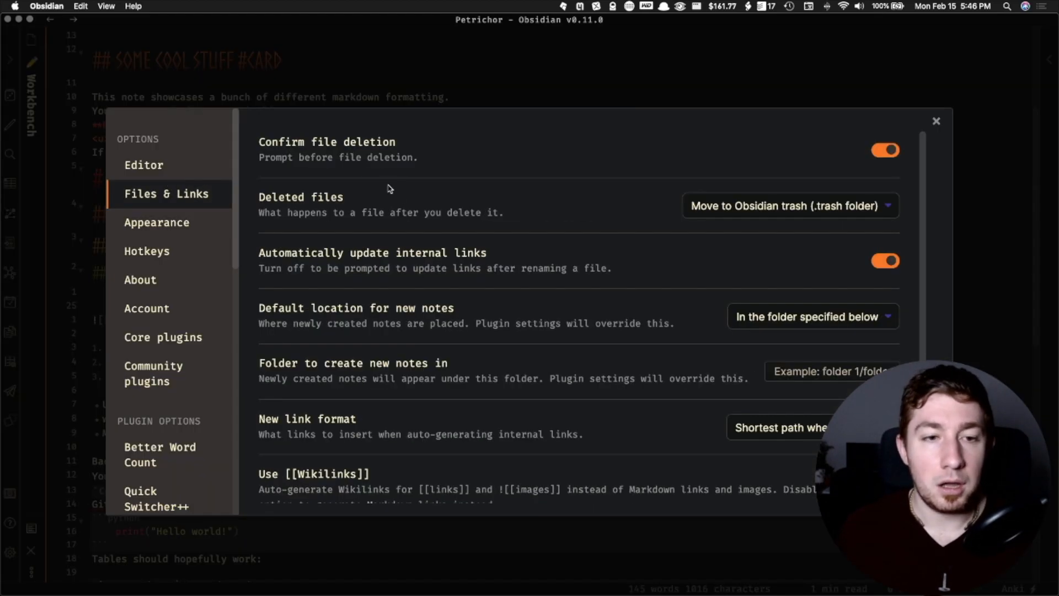
pyautogui.click(219, 168)
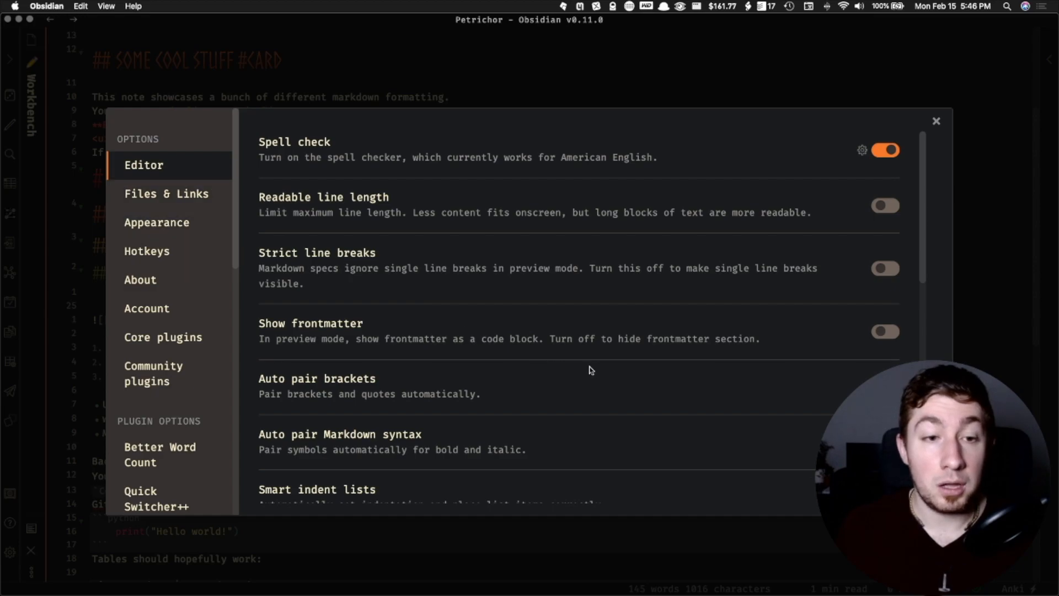
pyautogui.scroll(-8, 675, 350)
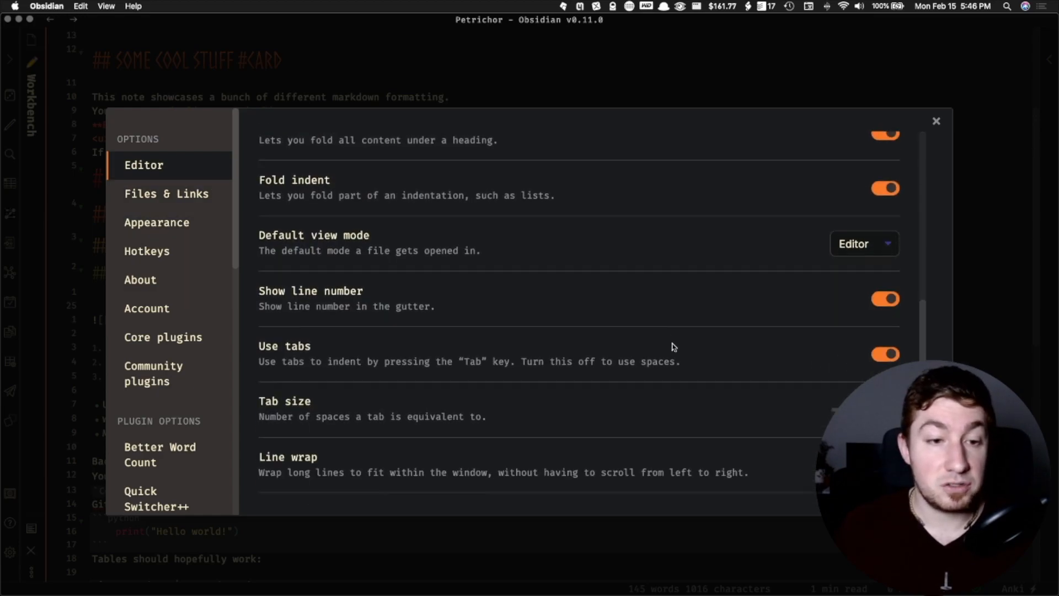
pyautogui.scroll(-3, 673, 346)
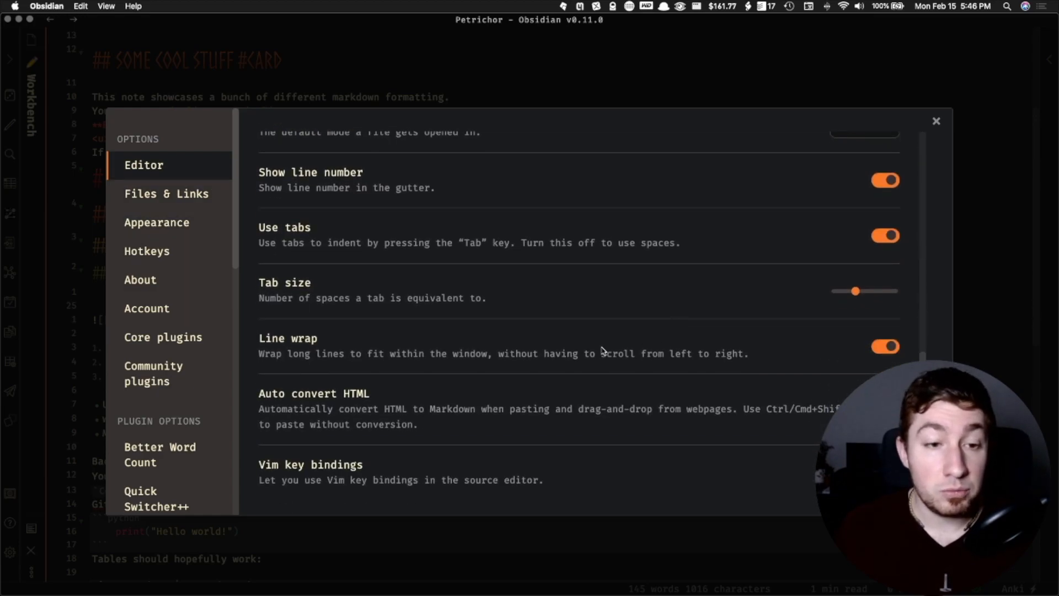
pyautogui.click(174, 195)
pyautogui.click(181, 226)
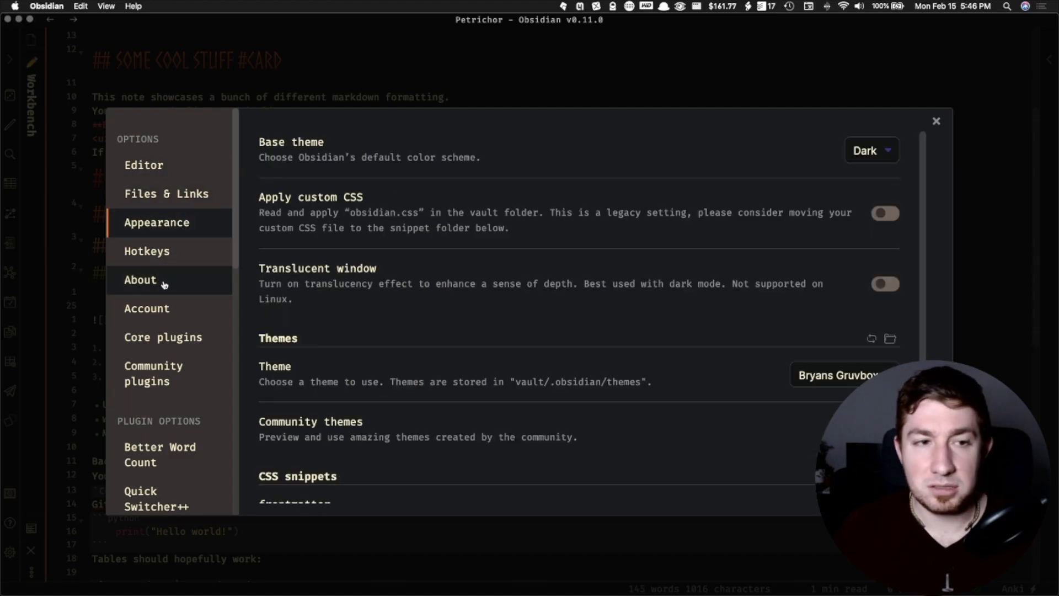
pyautogui.click(172, 192)
pyautogui.click(172, 167)
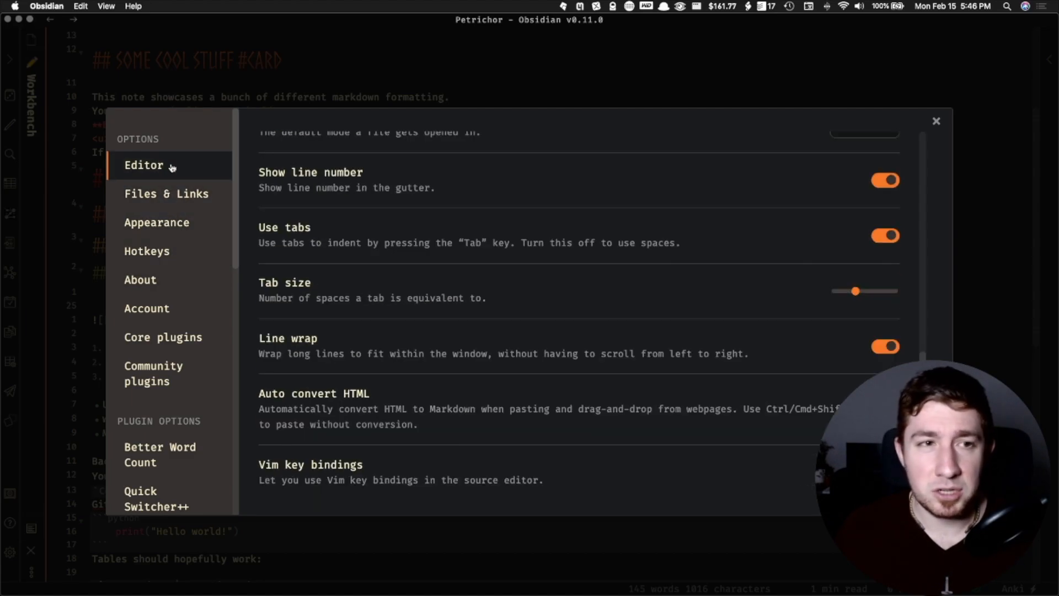
pyautogui.scroll(10, 648, 331)
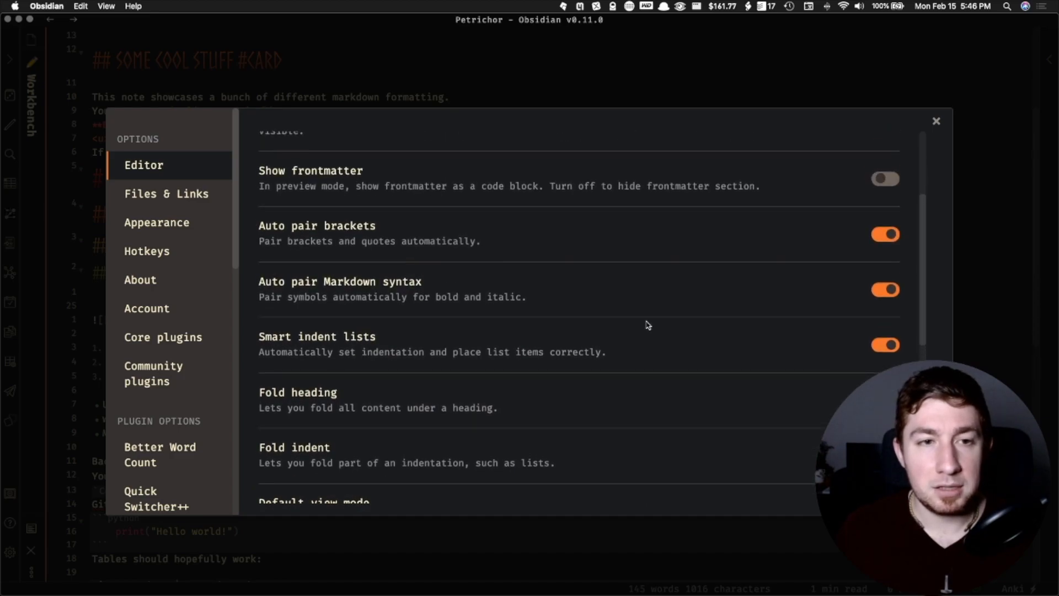
pyautogui.scroll(2, 649, 325)
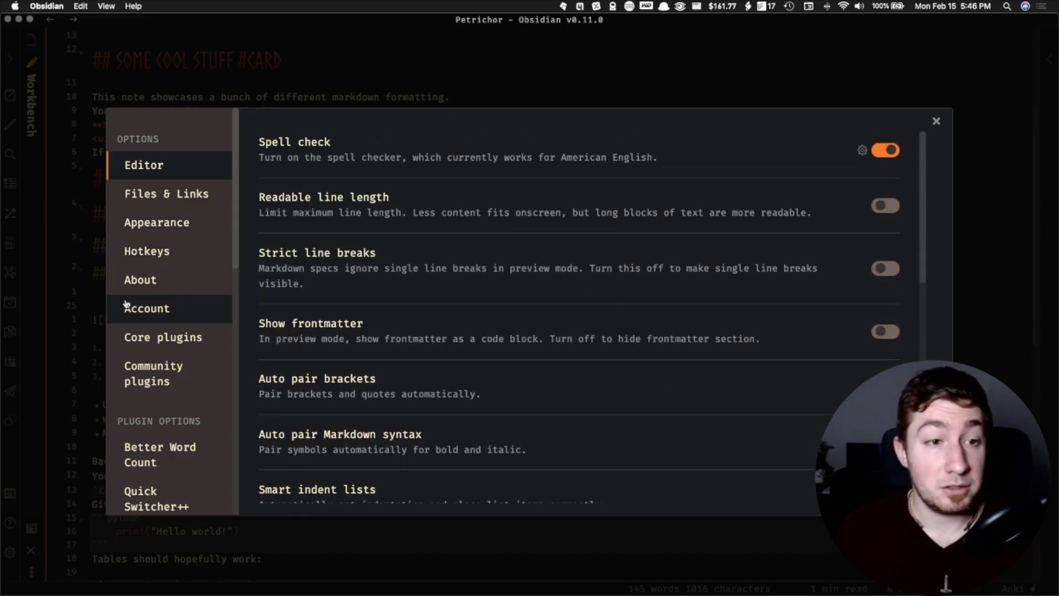
# Enable the Audio recorder core plugin and close the settings.
pyautogui.click(158, 338)
pyautogui.scroll(-10, 662, 221)
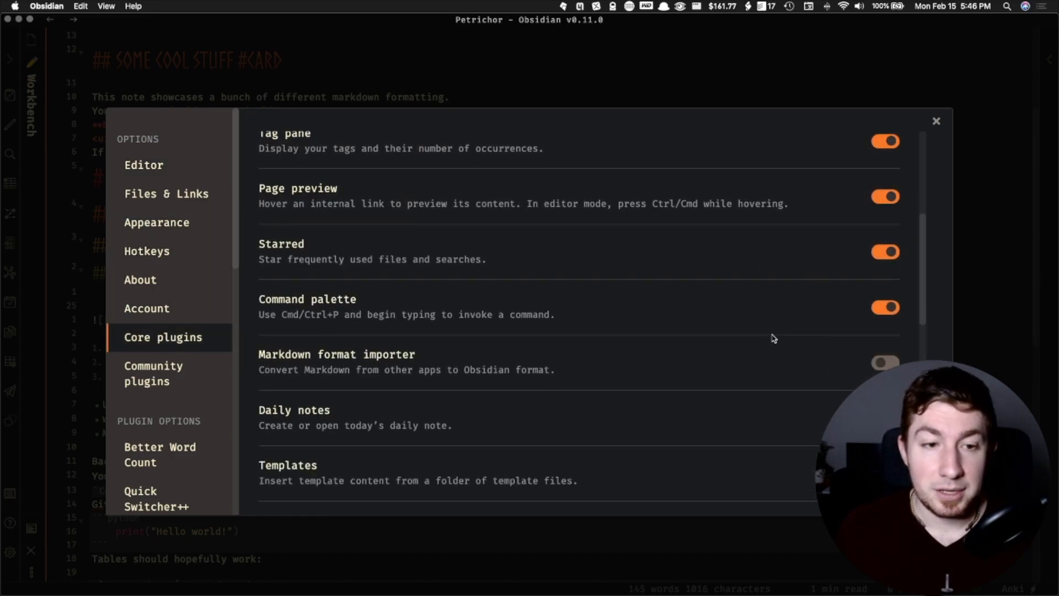
pyautogui.scroll(-10, 839, 386)
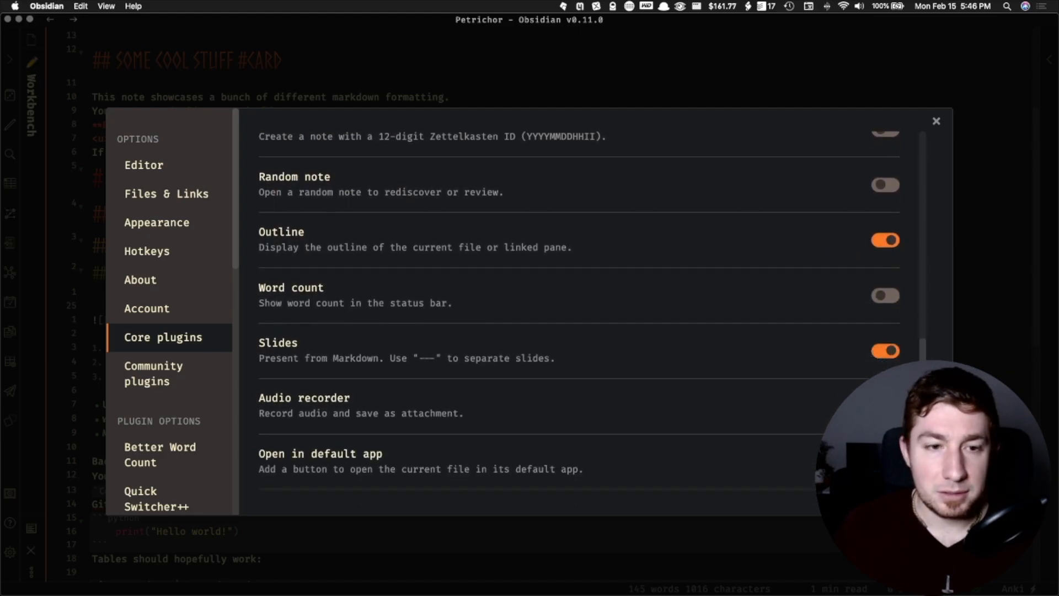
pyautogui.click(885, 276)
pyautogui.press('Escape')
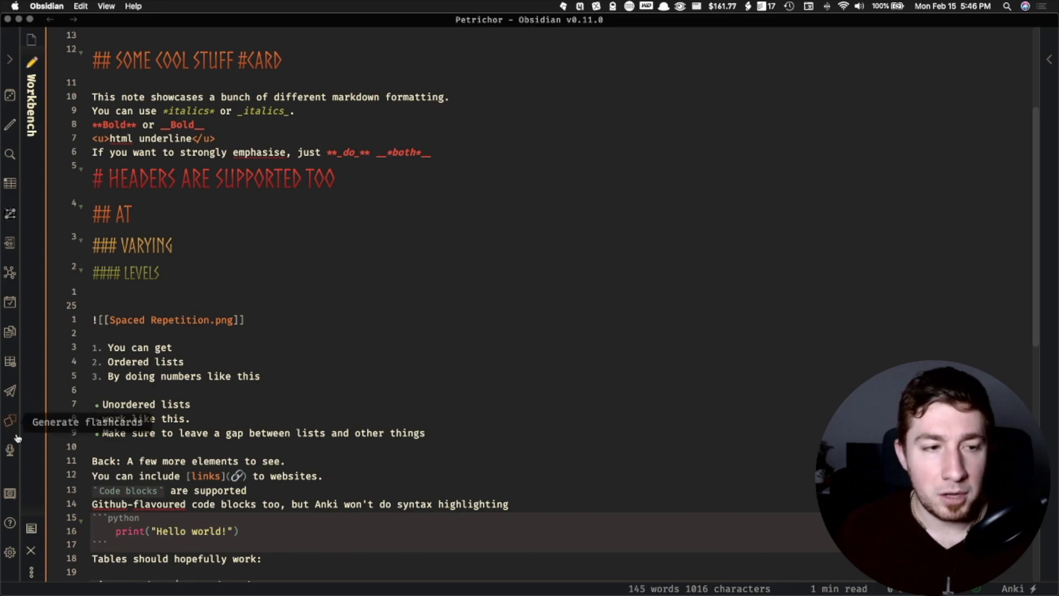
# Record a short audio clip into the Workbench note.
pyautogui.click(9, 452)
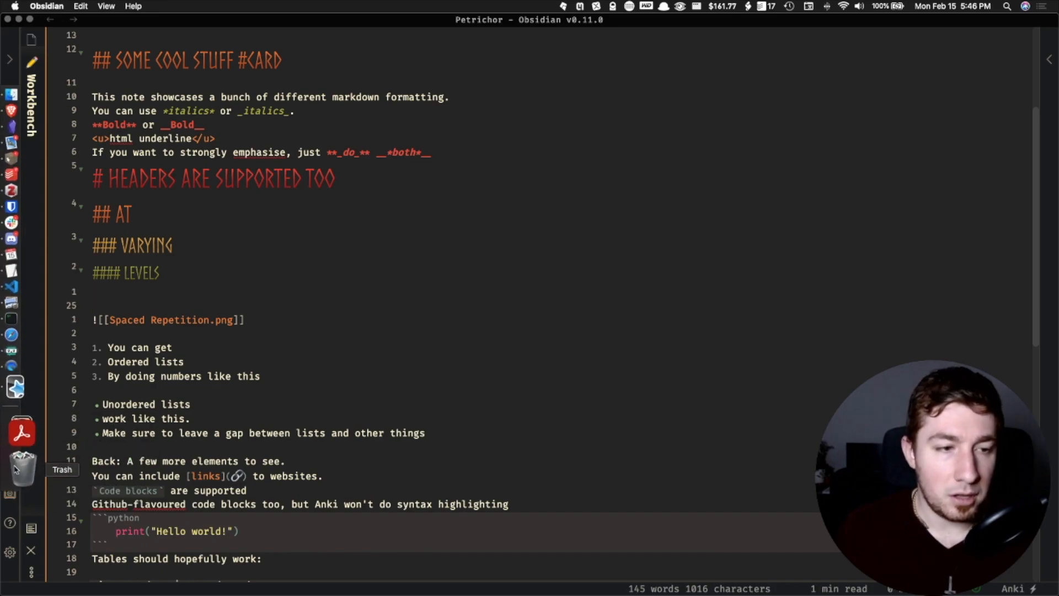
pyautogui.click(11, 454)
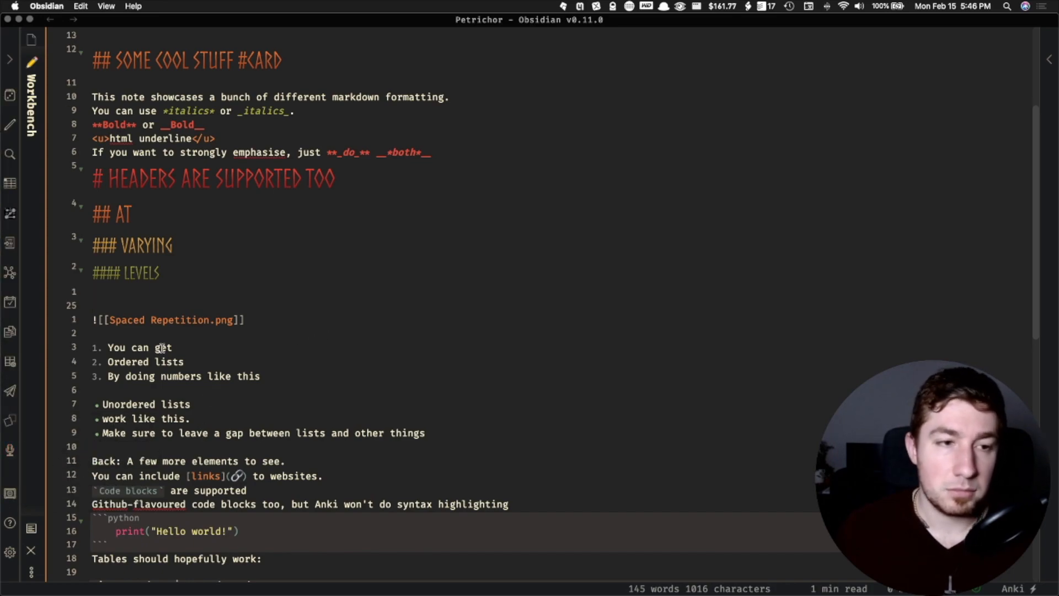
pyautogui.click(140, 296)
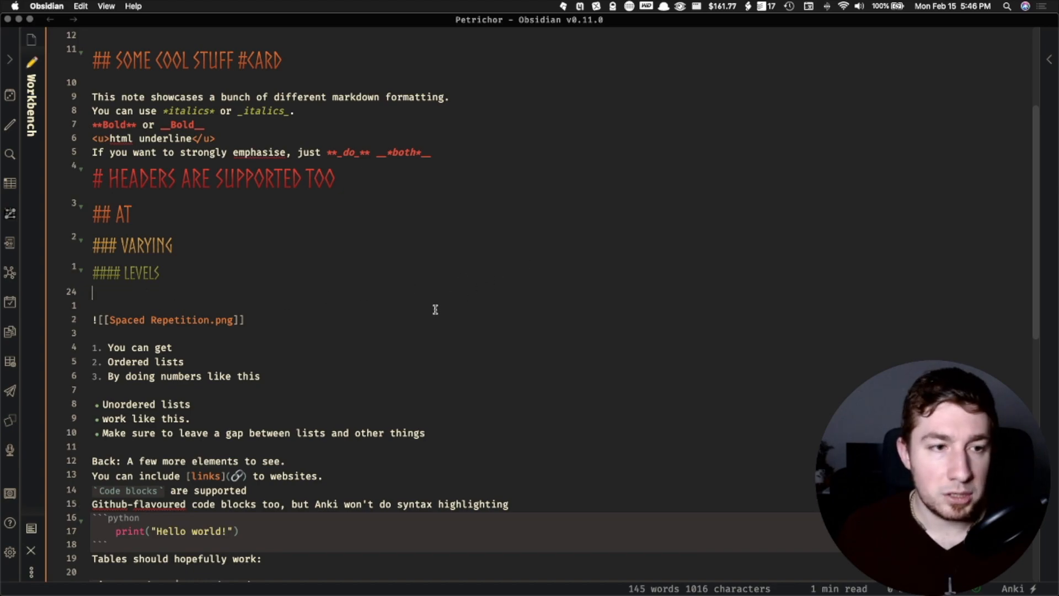
# Move the recording's embed from the end of the note to the empty line directly above the Spaced Repetition.png embed.
pyautogui.scroll(-5, 292, 326)
pyautogui.moveTo(316, 456); pyautogui.dragTo(74, 456)
pyautogui.press('super+x')
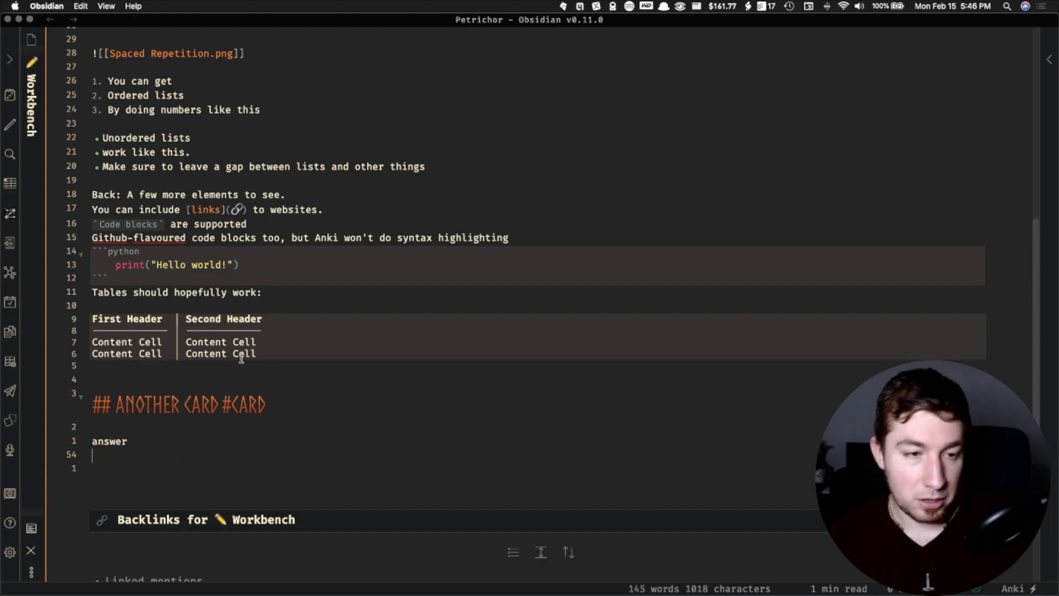
pyautogui.scroll(4, 239, 349)
pyautogui.click(235, 232)
pyautogui.press('super+v')
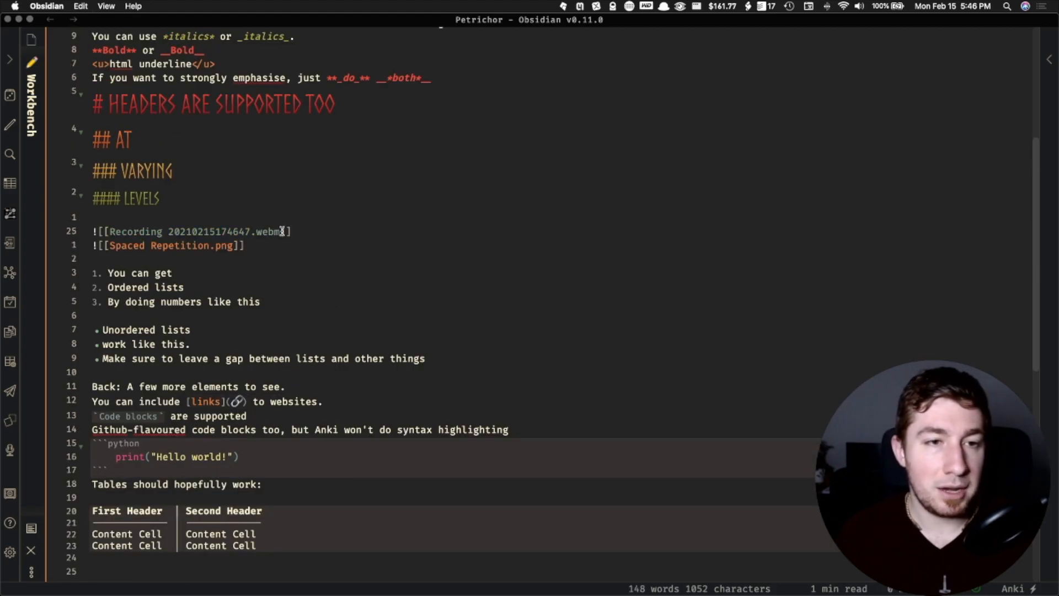
# Preview the note, play the embedded audio recording, and return to editing mode.
pyautogui.press('super+e')
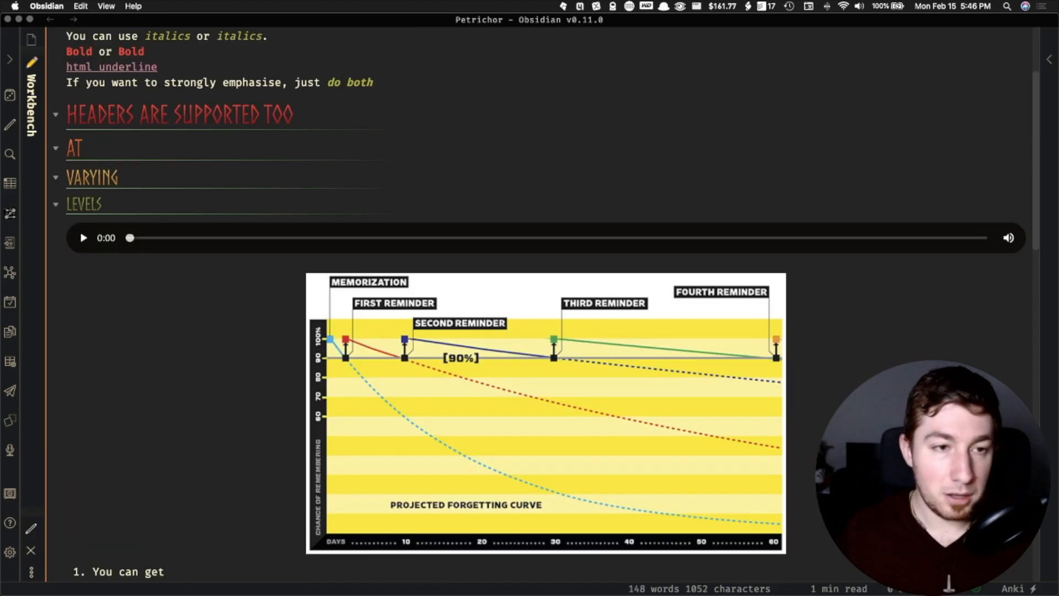
pyautogui.click(85, 237)
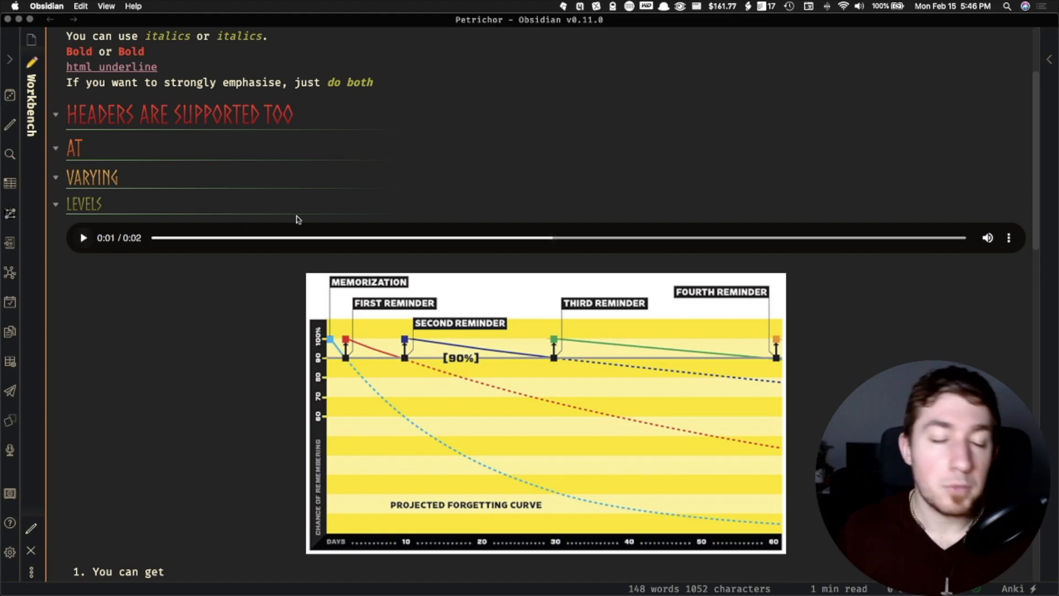
pyautogui.press('super+e')
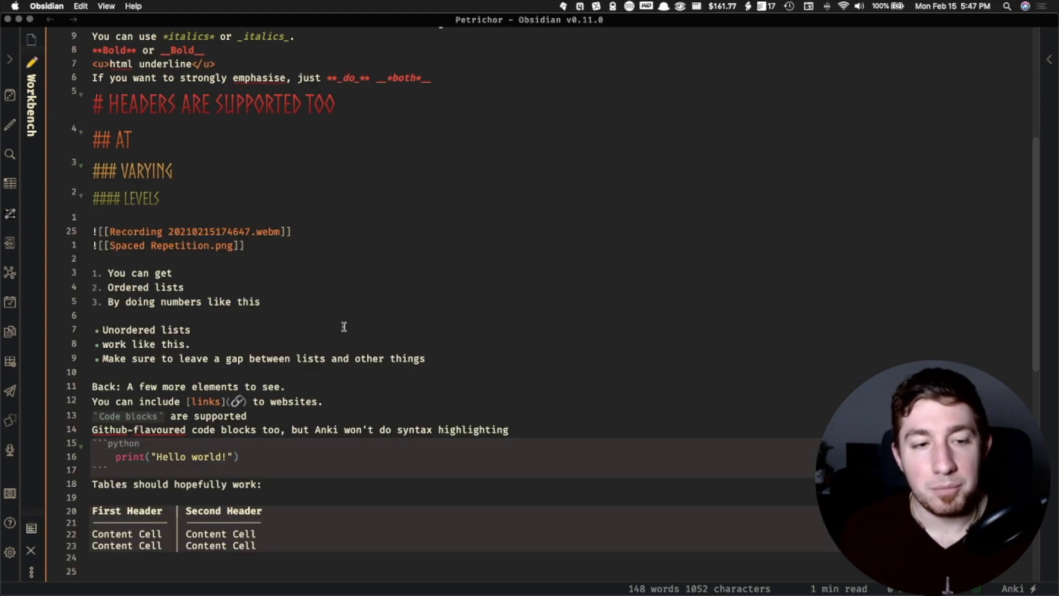
# Generate flashcards from the Workbench note and check the note around the Levels heading.
pyautogui.scroll(5, 343, 326)
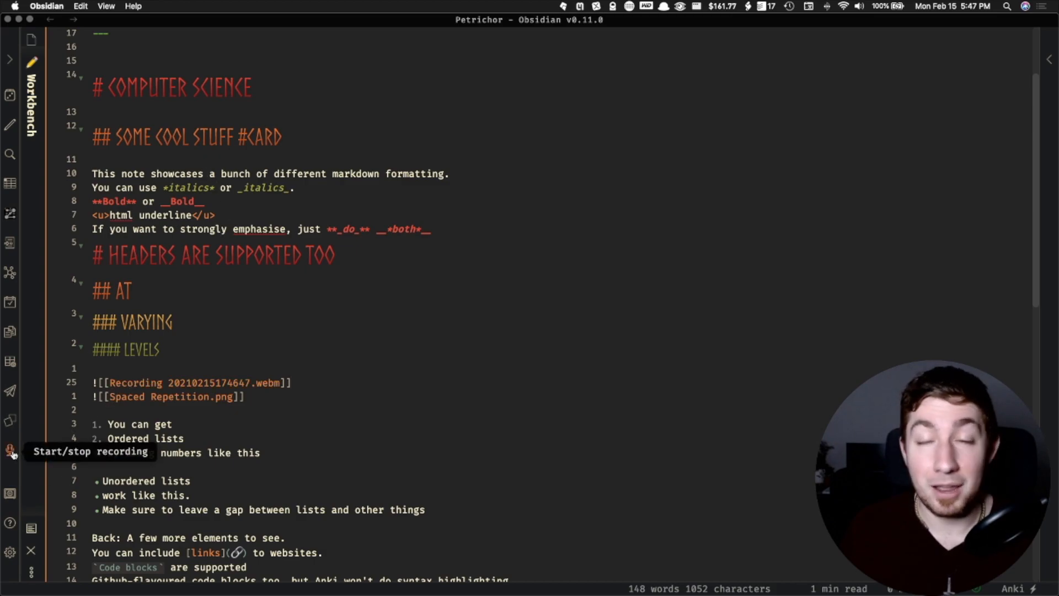
pyautogui.click(9, 421)
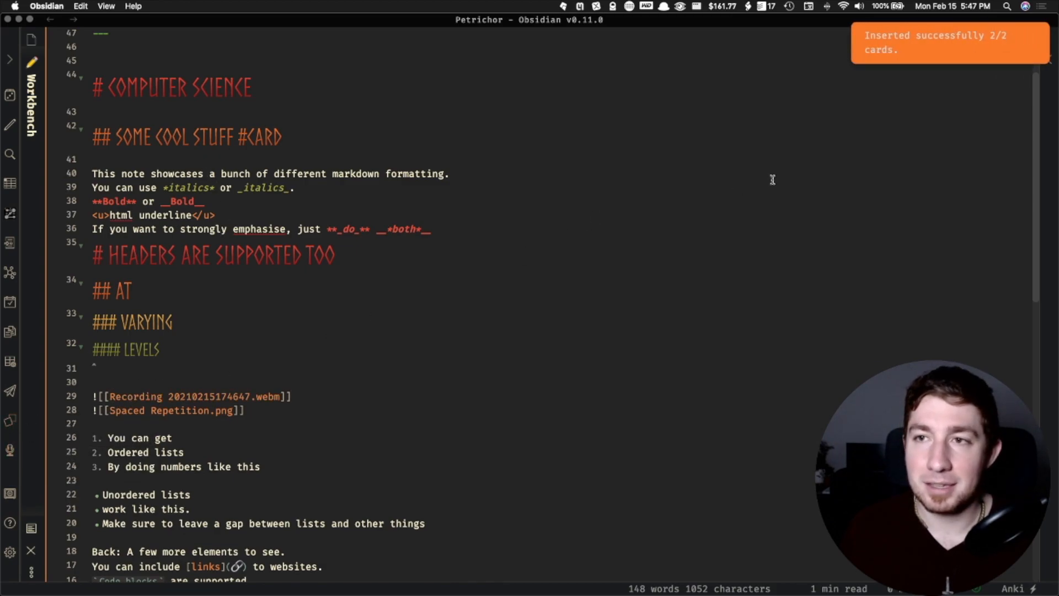
pyautogui.scroll(-1, 477, 303)
pyautogui.scroll(-3, 476, 303)
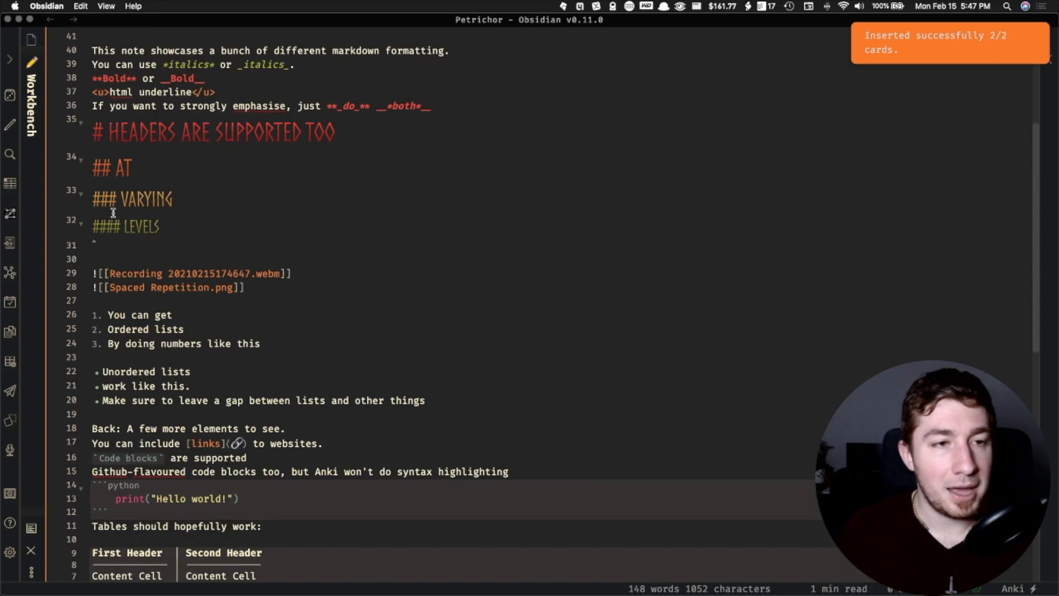
# Highlight the Levels heading and the end of the Some cool stuff #card heading.
pyautogui.moveTo(175, 227); pyautogui.dragTo(89, 225)
pyautogui.scroll(3, 187, 223)
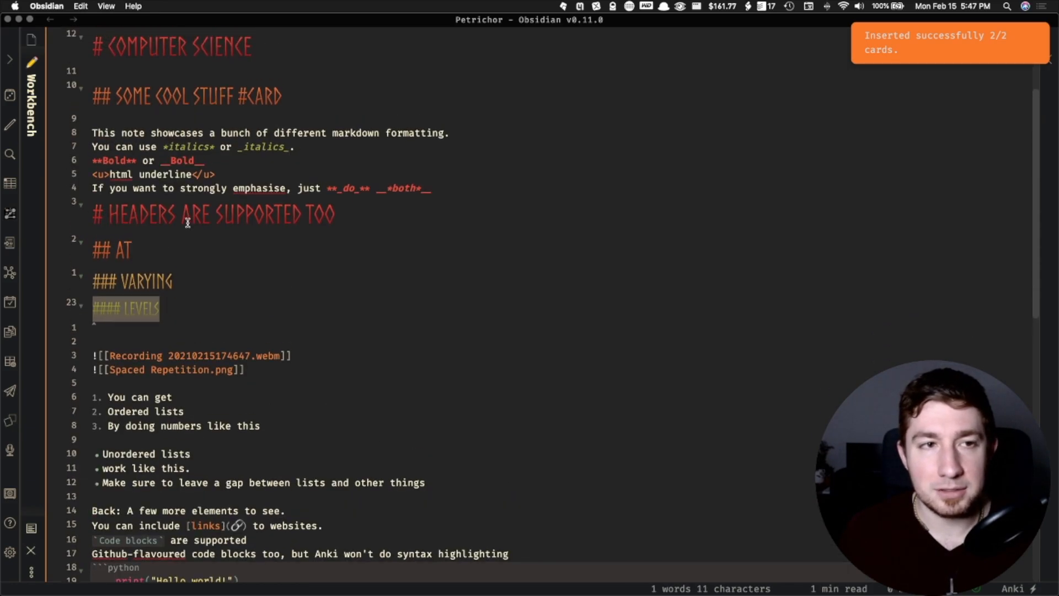
pyautogui.moveTo(290, 107); pyautogui.dragTo(191, 105)
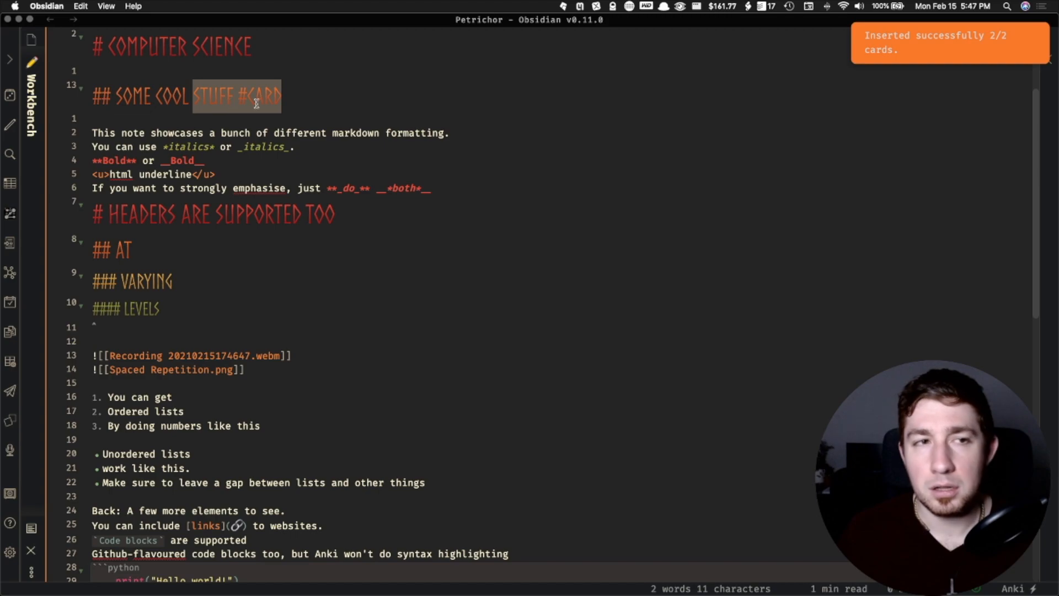
# Switch to Anki, start studying the test::test_child deck, and reveal the answer of the Some cool stuff card.
pyautogui.press('super+Tab')
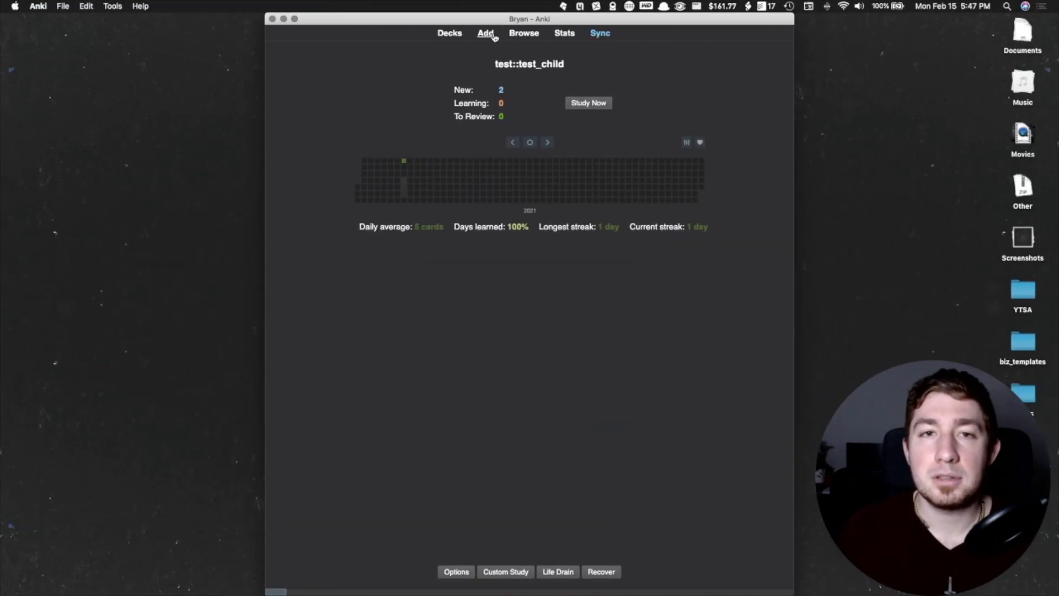
pyautogui.click(493, 35)
pyautogui.press('Escape')
pyautogui.click(593, 169)
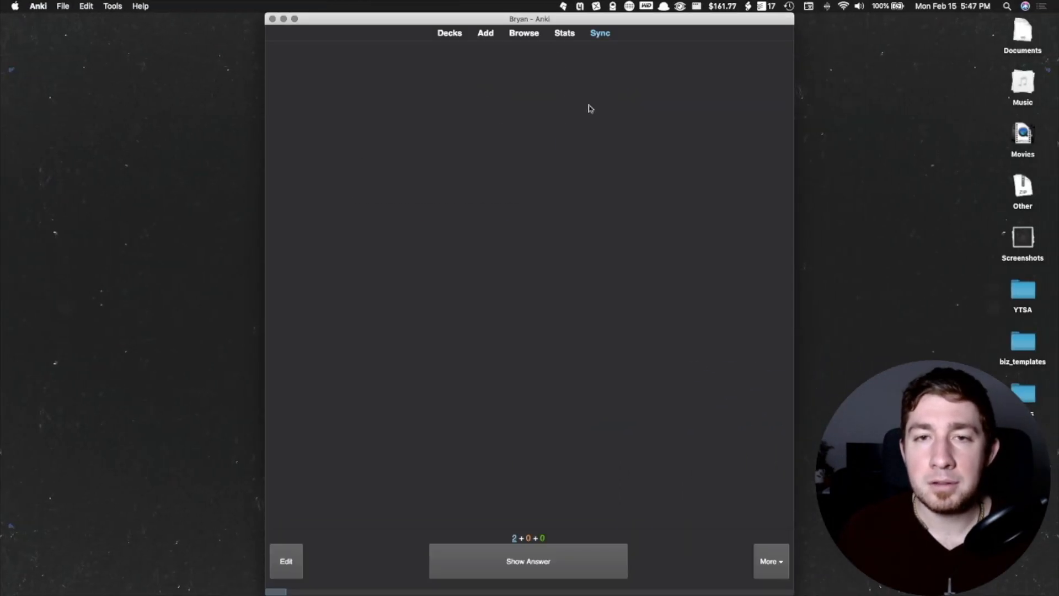
pyautogui.press('space')
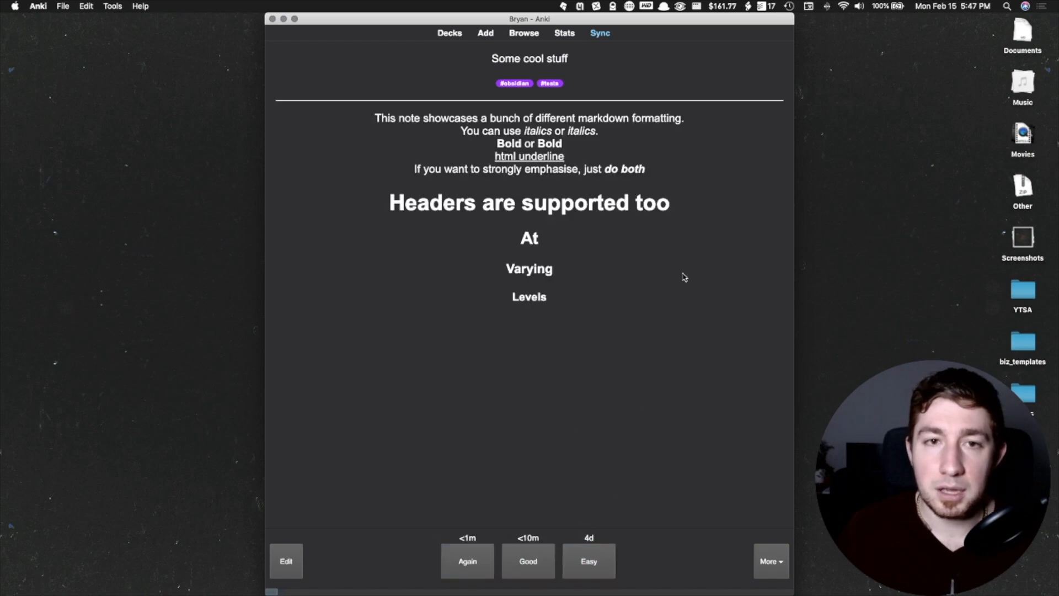
# Compare the Obsidian note with the Anki card and highlight the card's answer text down to the Levels header.
pyautogui.press('super+Tab')
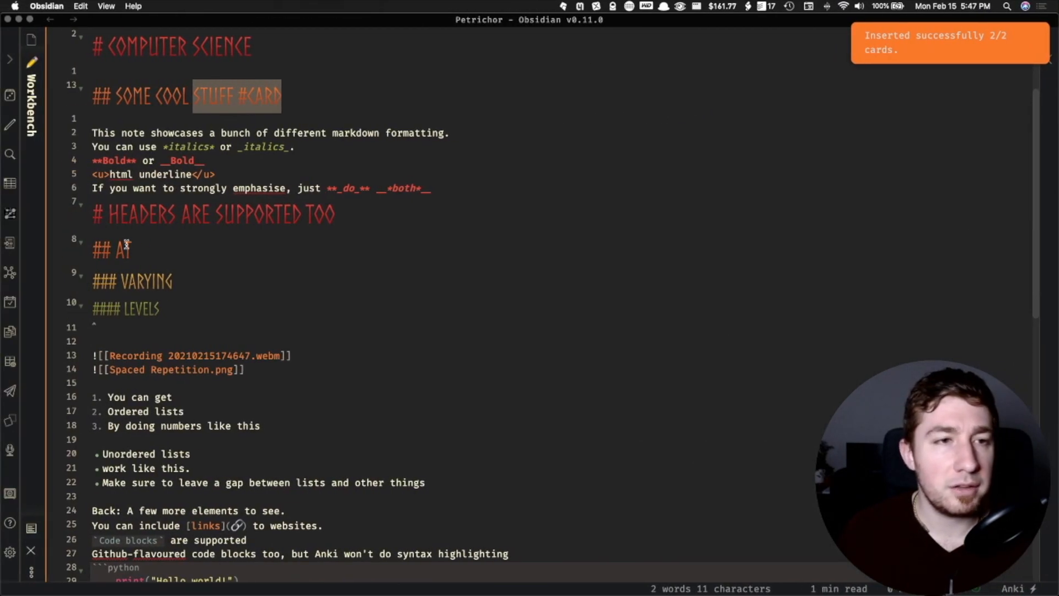
pyautogui.press('super+Tab')
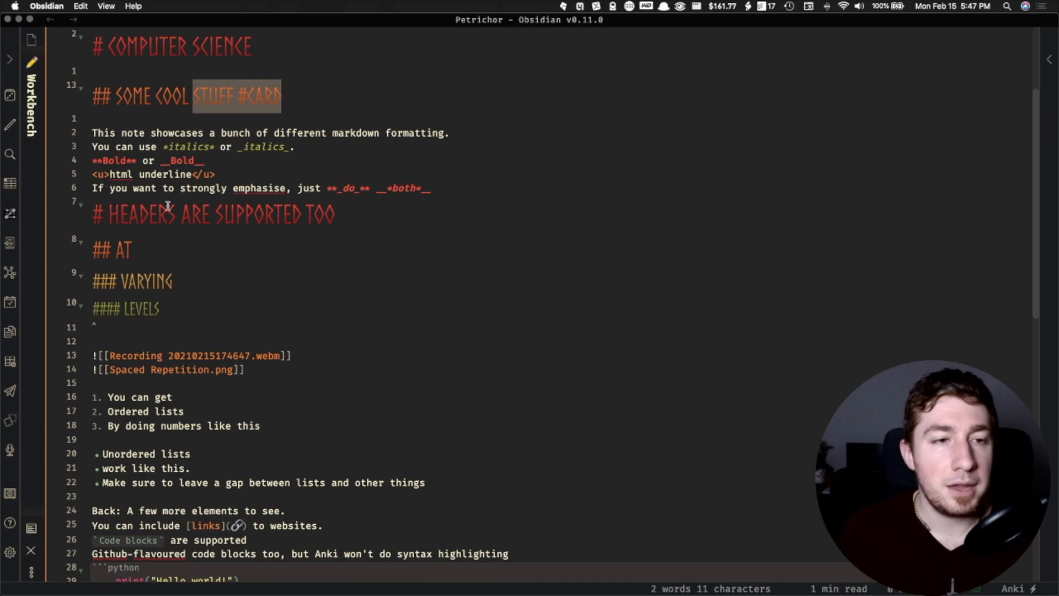
pyautogui.press('super+Tab')
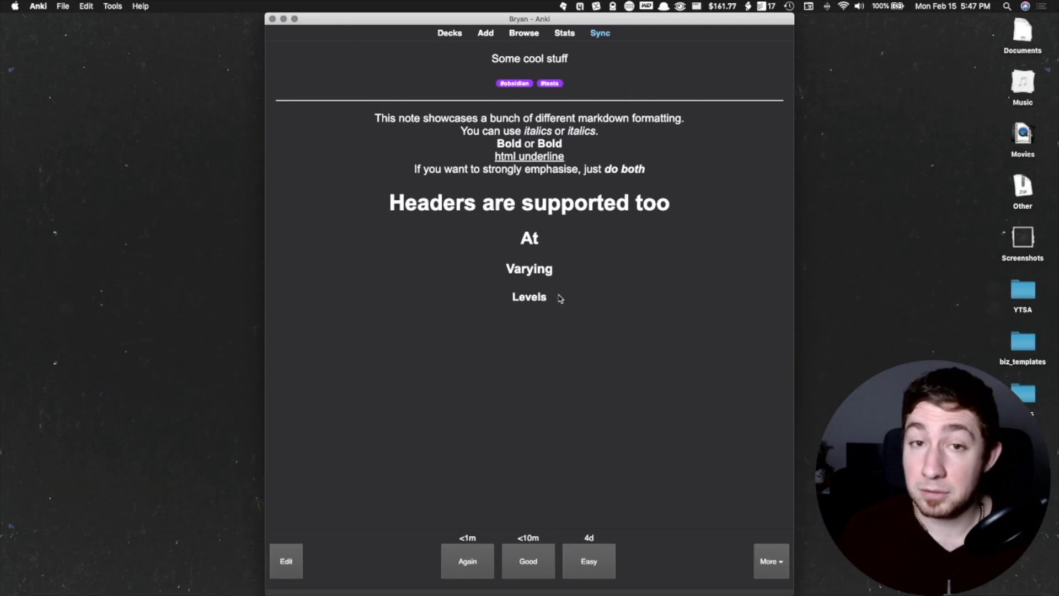
pyautogui.moveTo(487, 112); pyautogui.dragTo(559, 297)
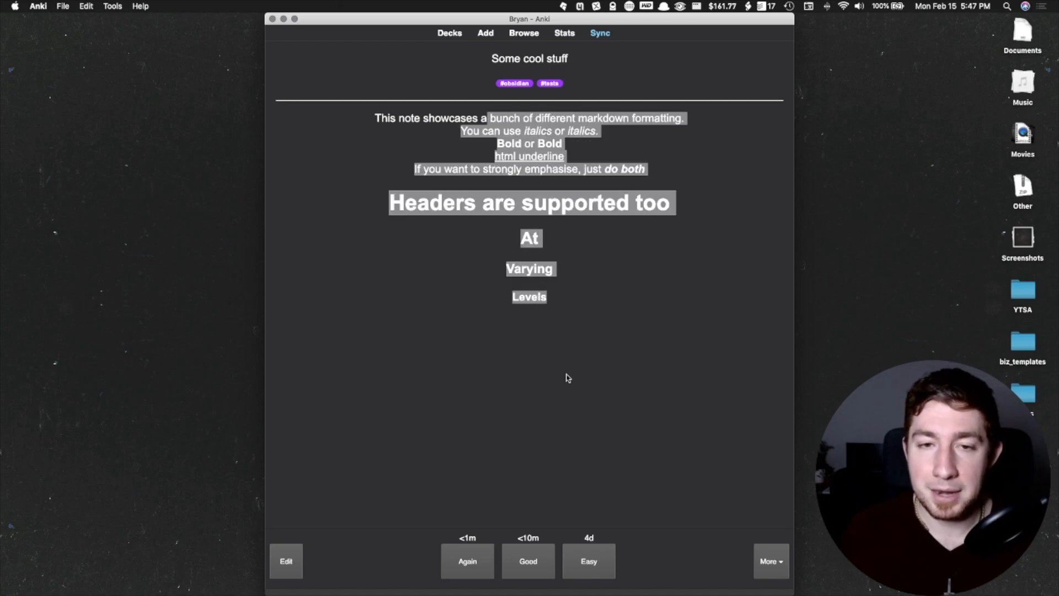
# Check the rest of the Workbench note, return to Anki, rate Some cool stuff Easy, and reveal and rate another card Easy.
pyautogui.press('super+Tab')
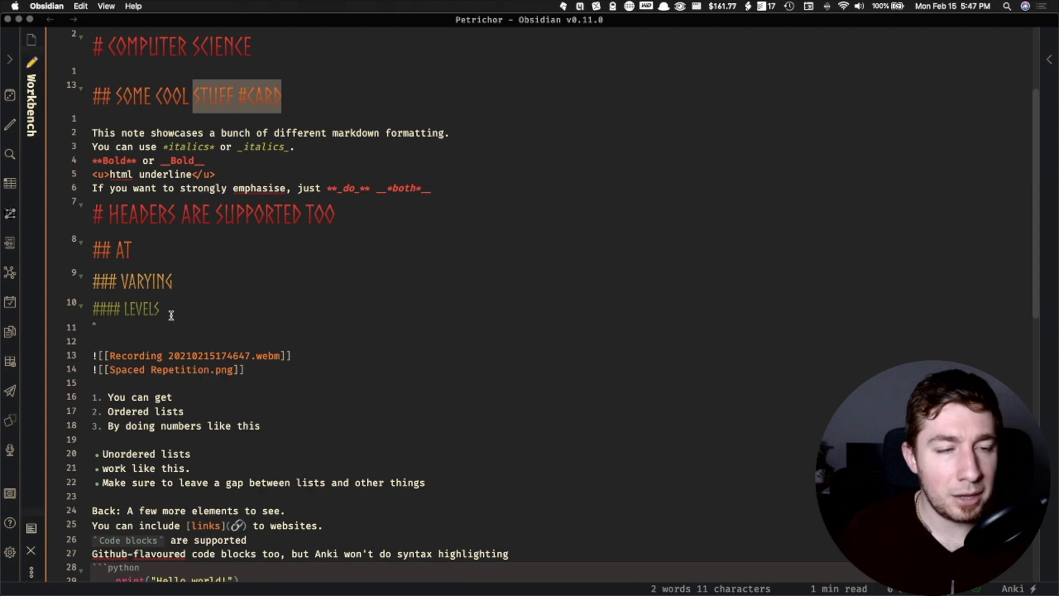
pyautogui.scroll(-5, 171, 315)
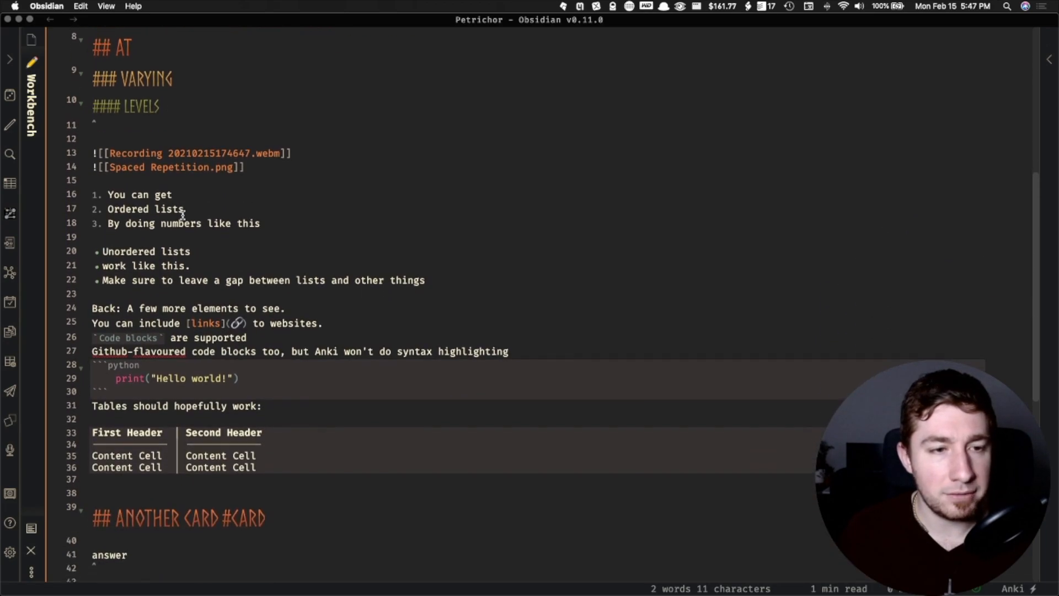
pyautogui.scroll(3, 182, 216)
pyautogui.press('super+Tab')
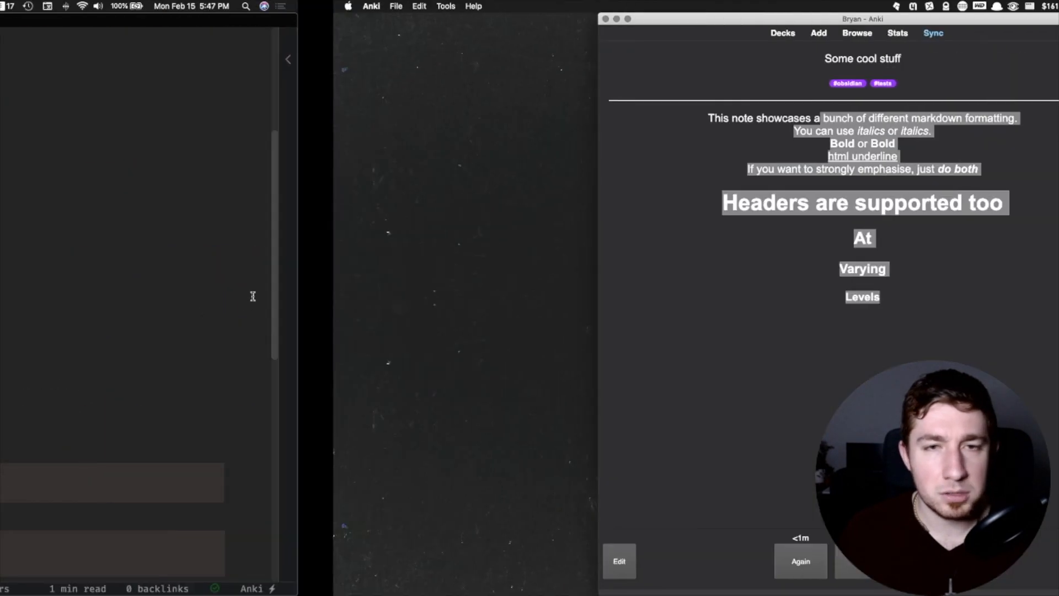
pyautogui.click(573, 569)
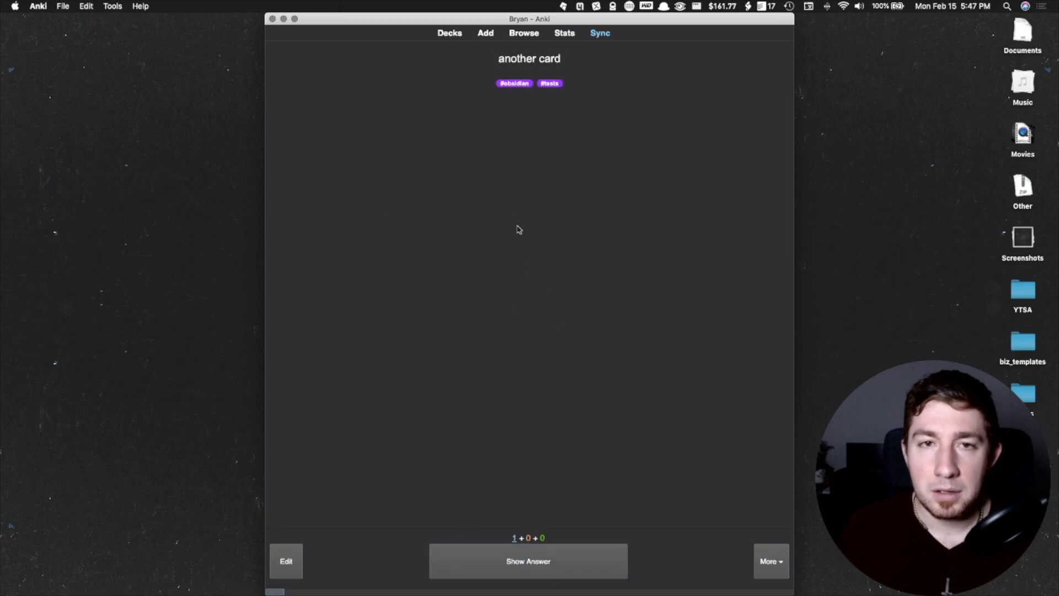
pyautogui.click(566, 576)
pyautogui.click(596, 565)
# Switch to Obsidian and delete the four sample headers from Headers are supported too through Levels in the Some cool stuff card.
pyautogui.press('super+Tab')
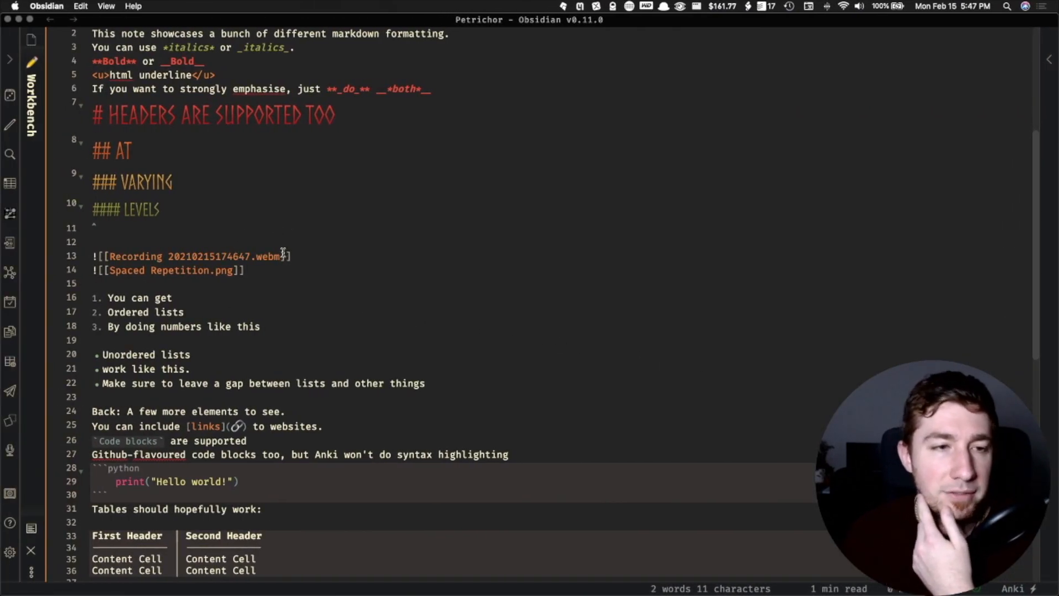
pyautogui.scroll(-5, 283, 254)
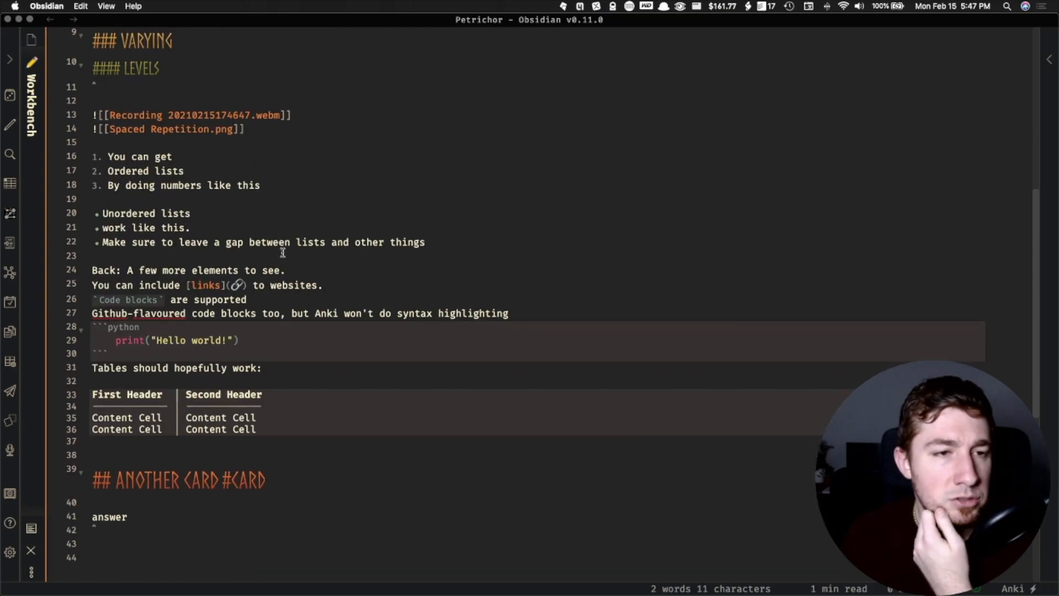
pyautogui.scroll(7, 283, 253)
pyautogui.click(166, 264)
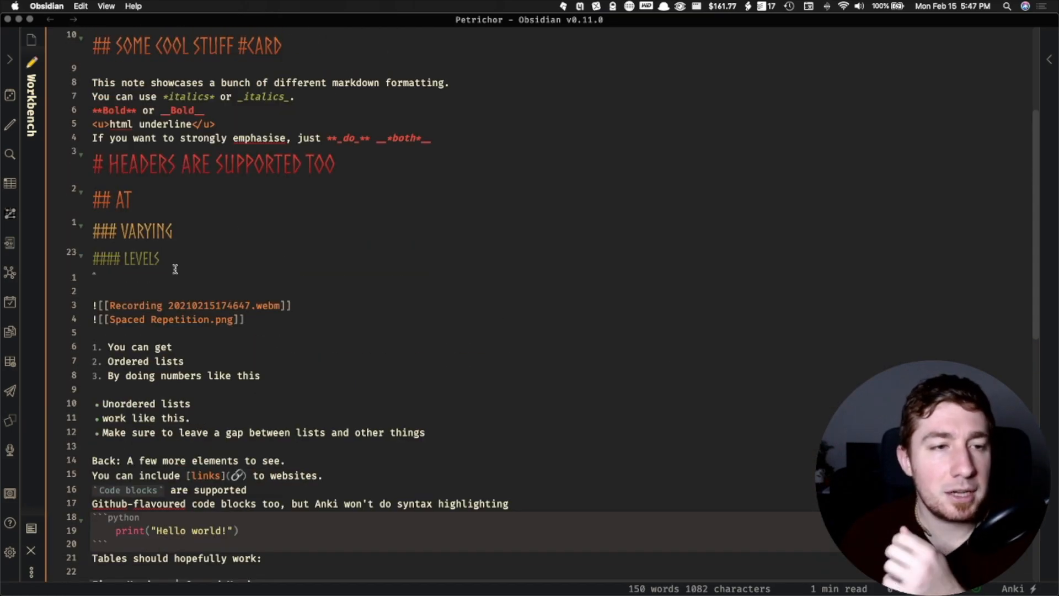
pyautogui.moveTo(165, 243); pyautogui.dragTo(93, 161)
pyautogui.press('BackSpace')
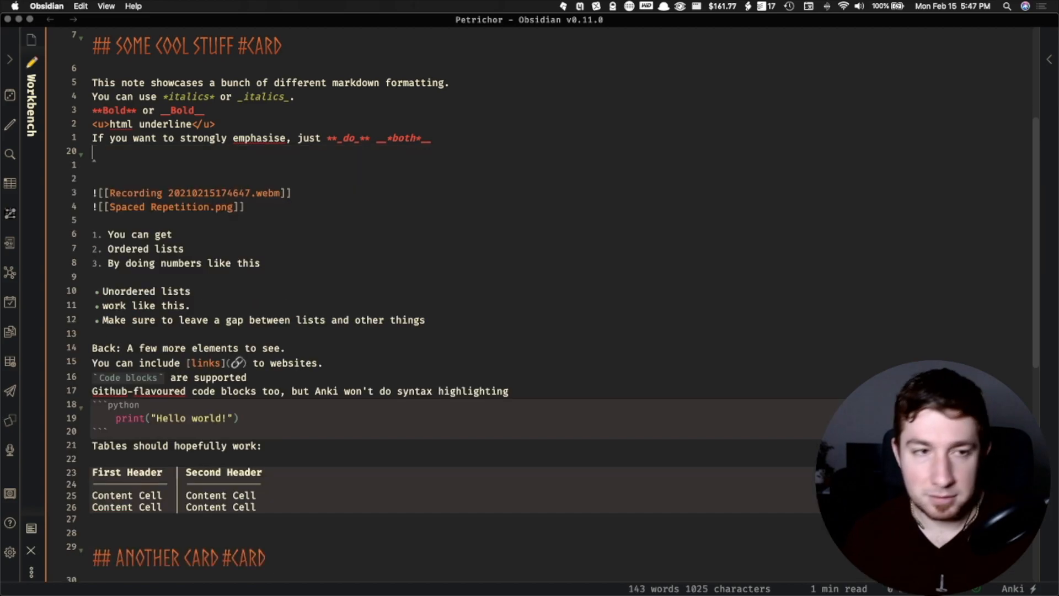
# Delete the leftover card ID line below the strongly emphasise line and generate flashcards from the note.
pyautogui.scroll(3, 257, 140)
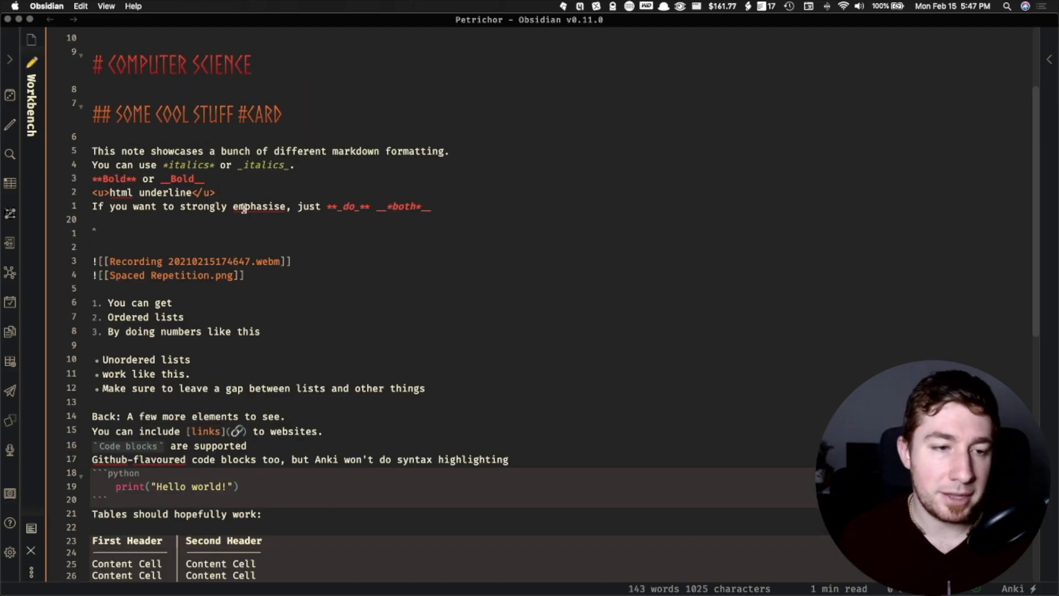
pyautogui.scroll(-4, 232, 218)
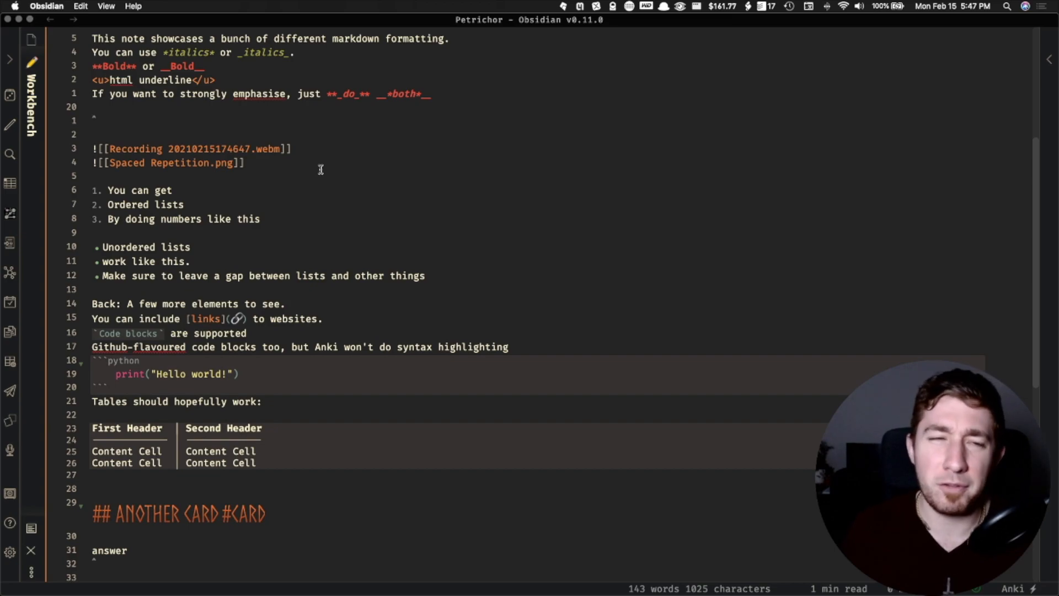
pyautogui.hotkey('shift', 'Down')
pyautogui.hotkey('shift', 'Down')
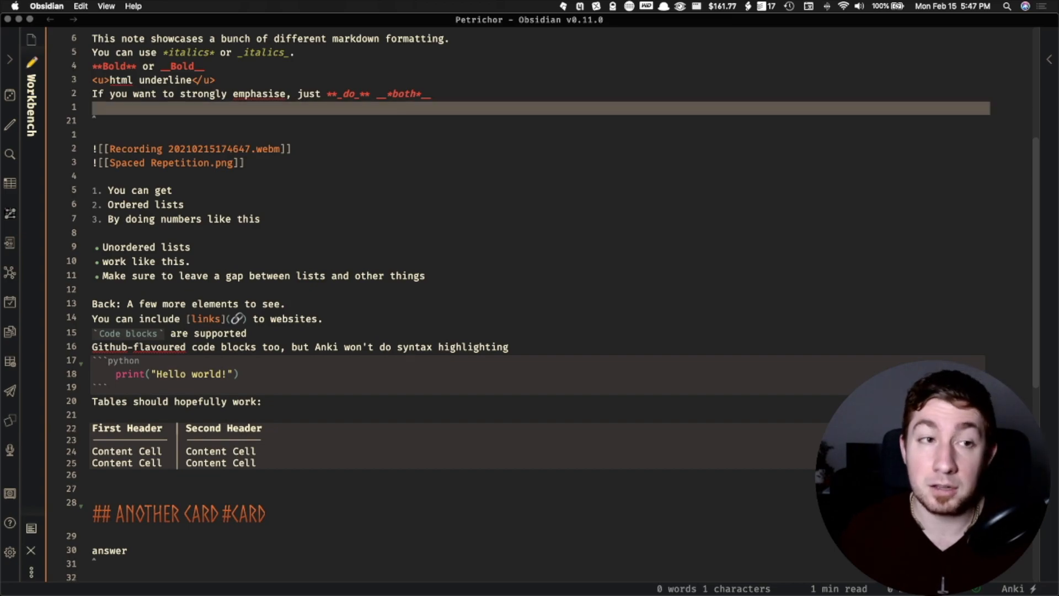
pyautogui.press('BackSpace')
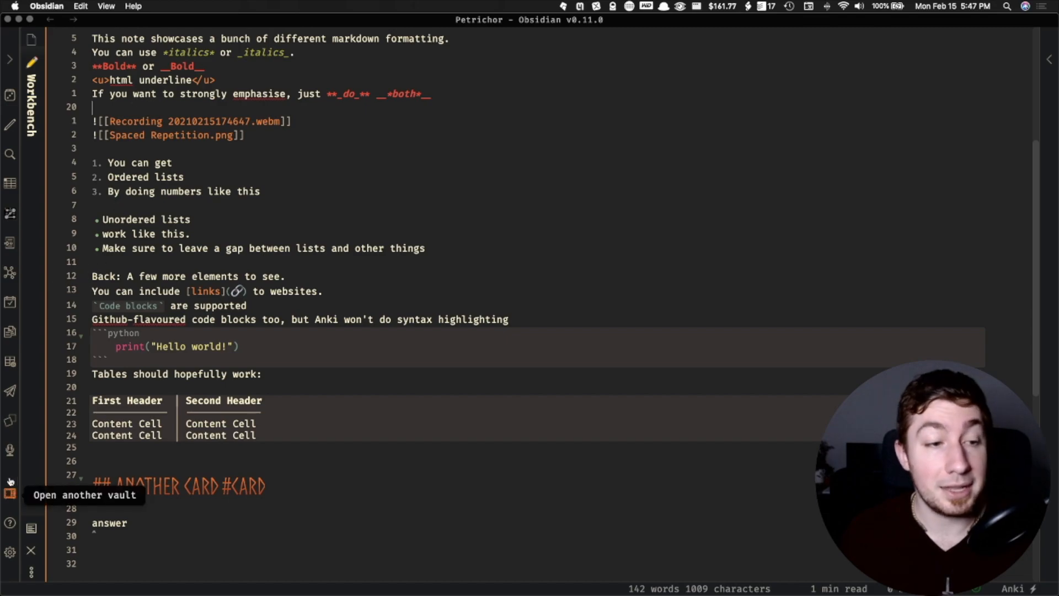
pyautogui.click(10, 422)
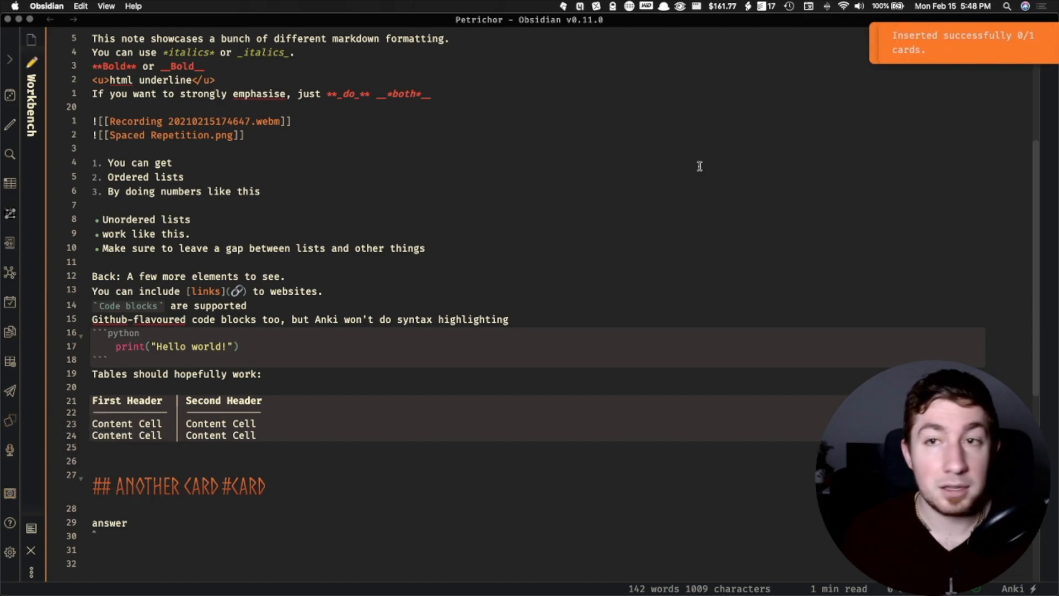
# Rename the card heading to Some cool stuff2 #card and generate flashcards from the note again.
pyautogui.scroll(5, 269, 226)
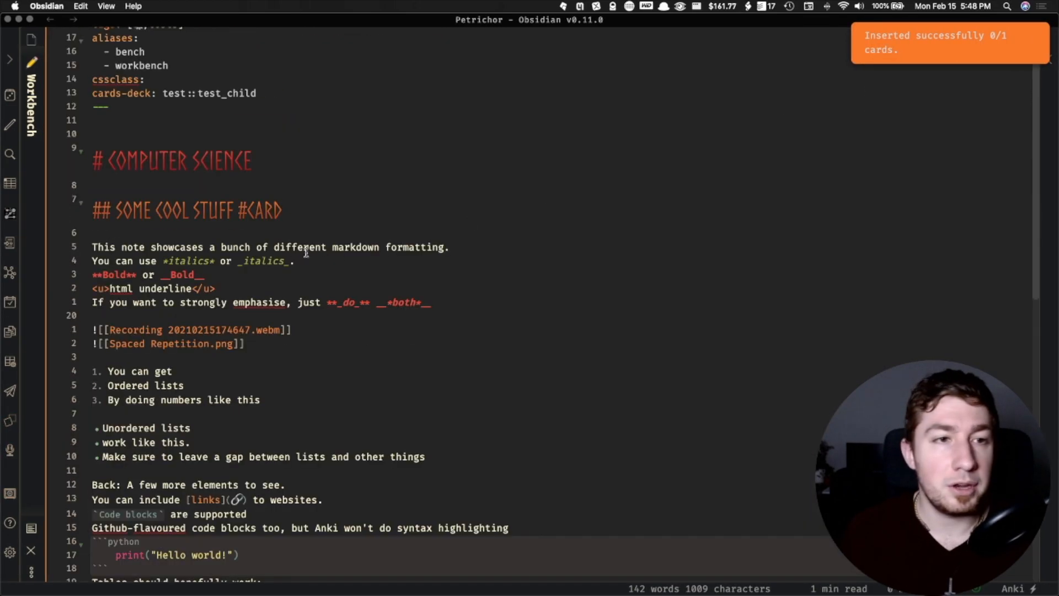
pyautogui.click(243, 223)
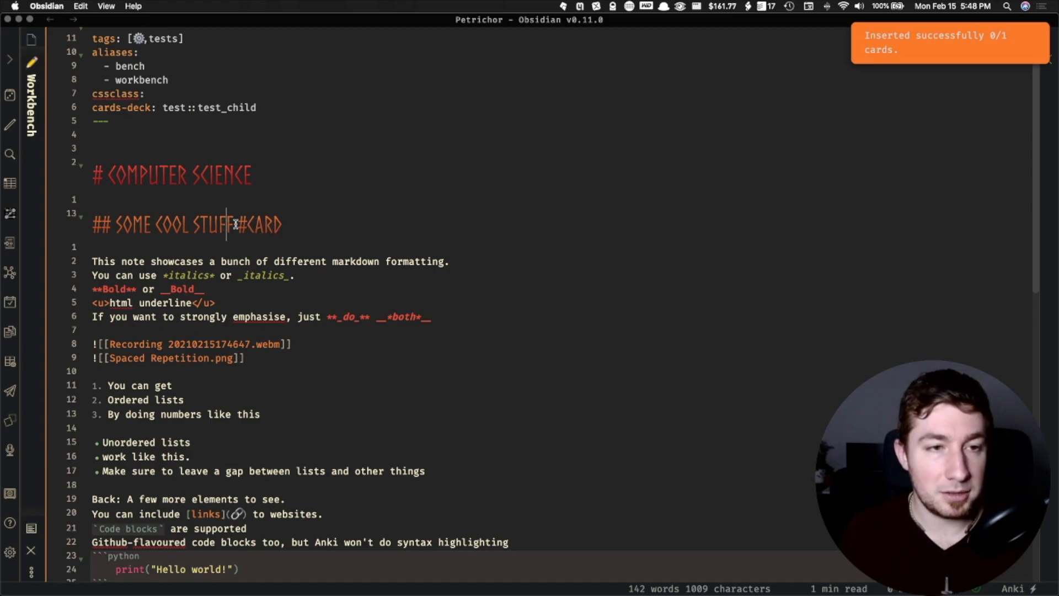
pyautogui.write('2')
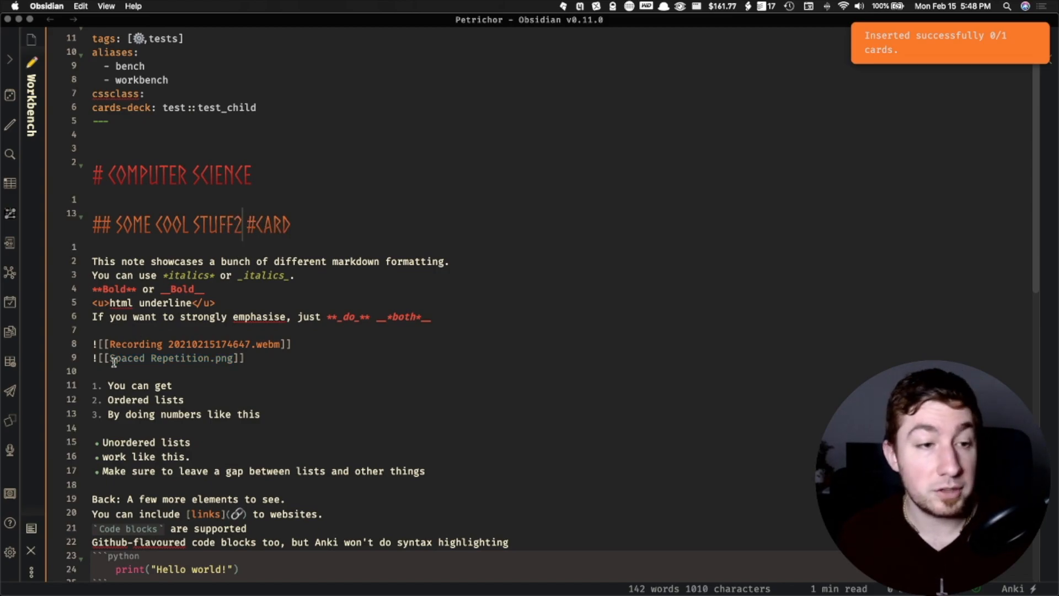
pyautogui.click(10, 422)
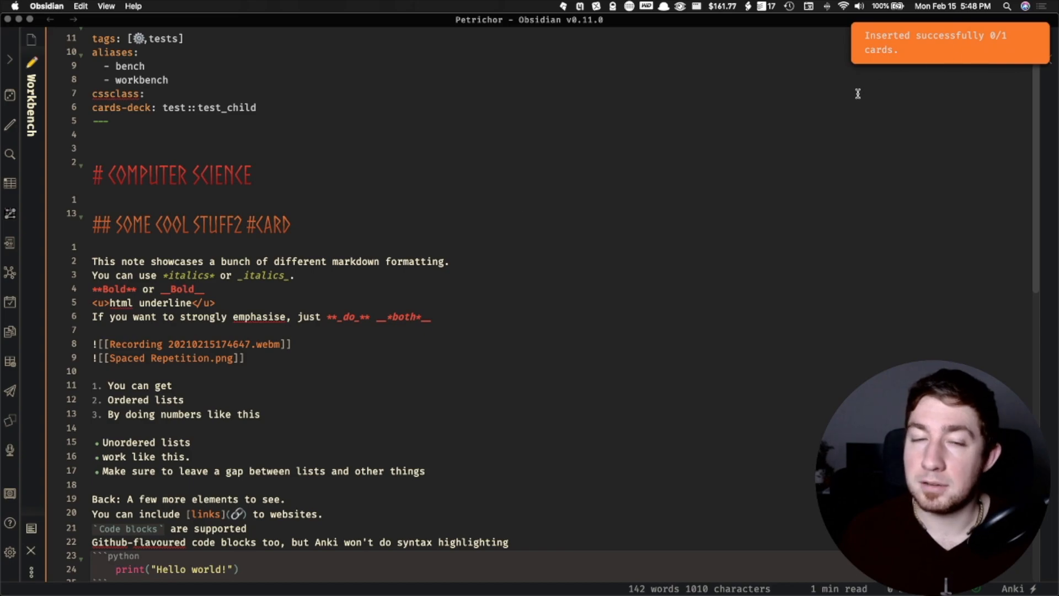
# Highlight the generated card ID below the strongly emphasise line in the Some more cards for you card.
pyautogui.scroll(-5, 374, 277)
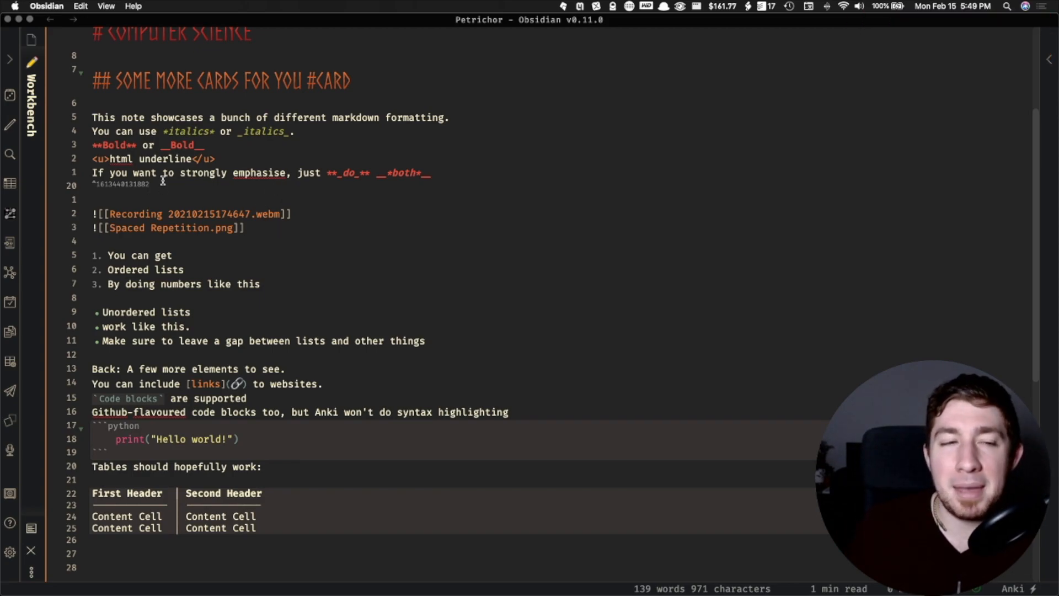
pyautogui.moveTo(152, 195); pyautogui.dragTo(96, 185)
pyautogui.click(117, 196)
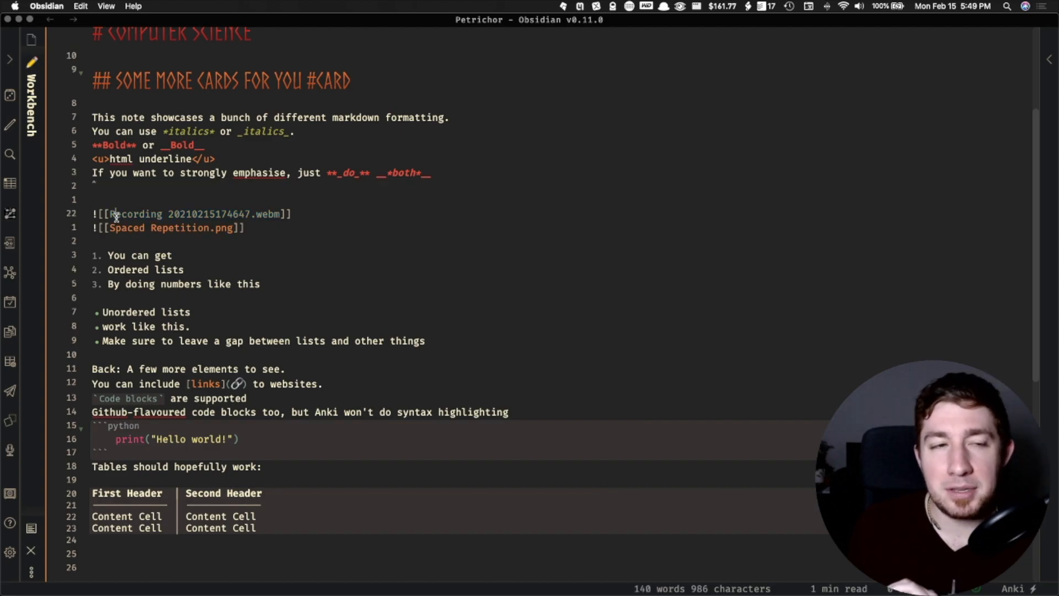
pyautogui.click(125, 201)
pyautogui.moveTo(116, 215); pyautogui.dragTo(69, 186)
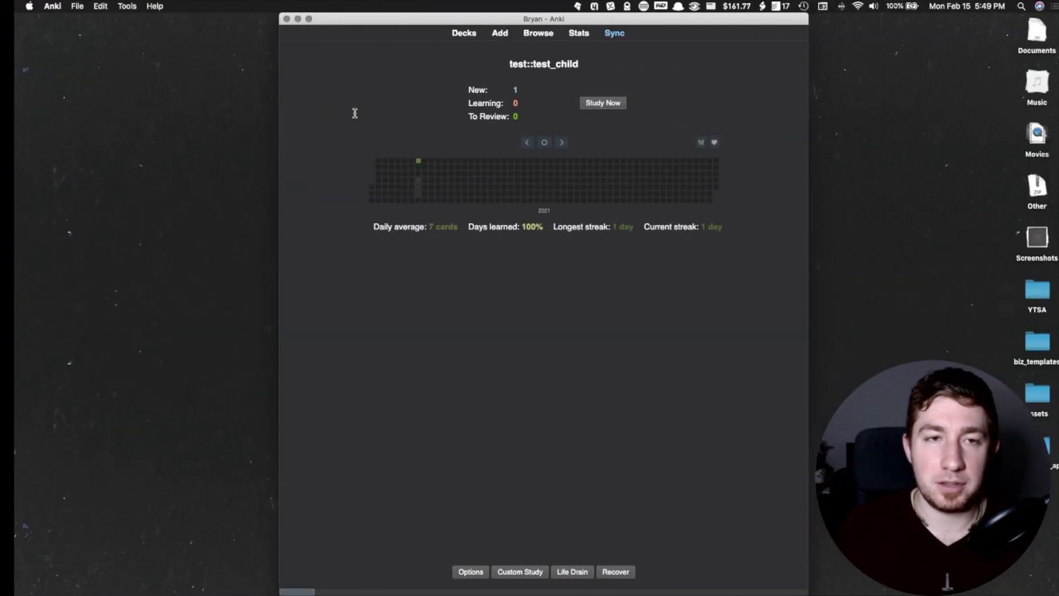
# Switch to Anki, start studying the test::test_child deck, and reveal the answer of the some more cards for you card.
pyautogui.press('super+Tab')
pyautogui.click(589, 103)
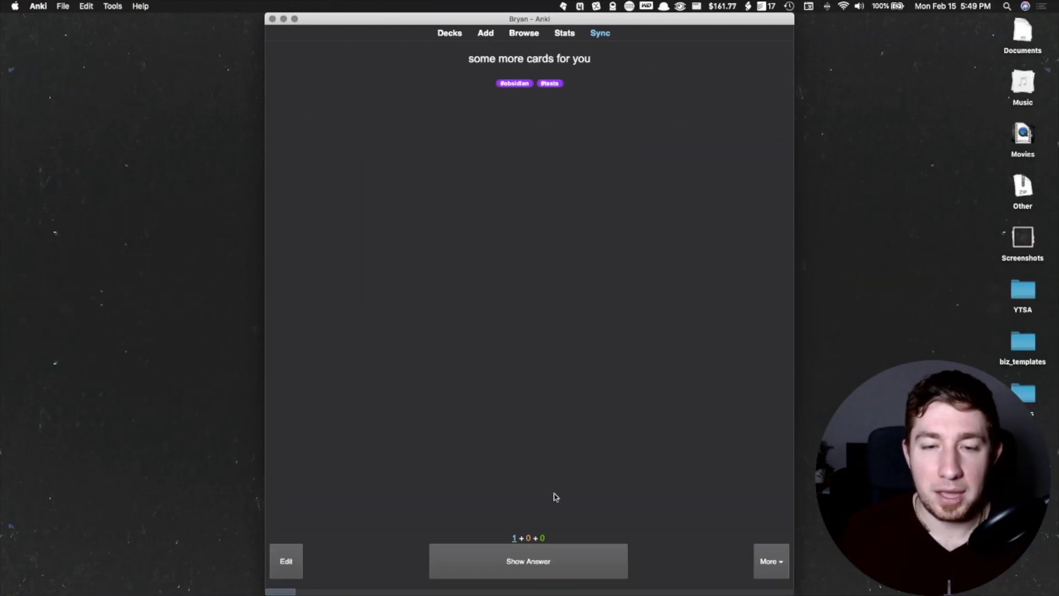
pyautogui.press('space')
# Switch to Obsidian, delete the card ID line, and shorten the card heading to Some more for you #card.
pyautogui.press('super+Tab')
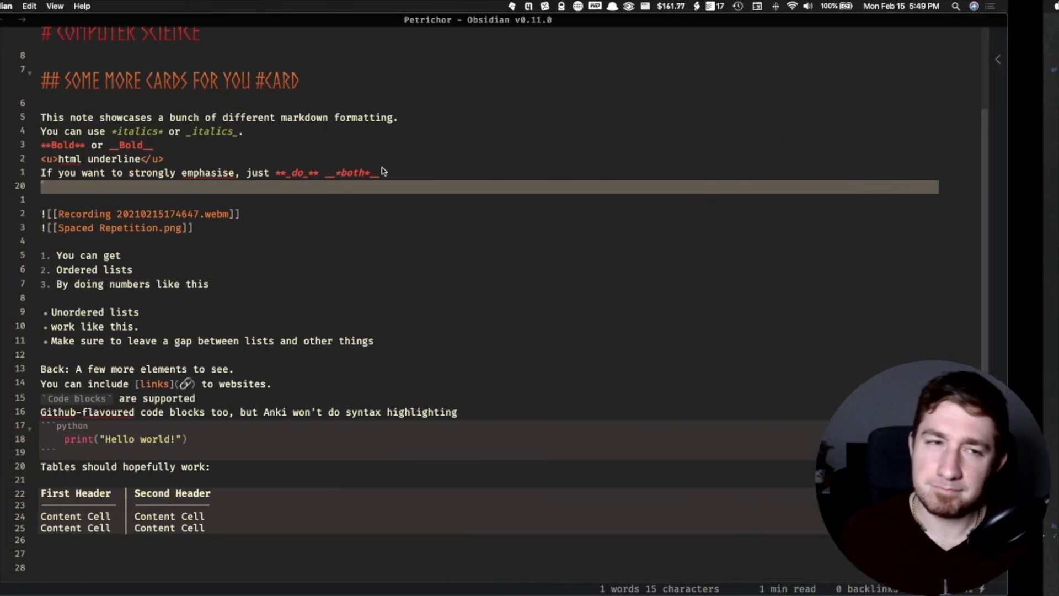
pyautogui.moveTo(243, 187); pyautogui.dragTo(76, 186)
pyautogui.press('BackSpace')
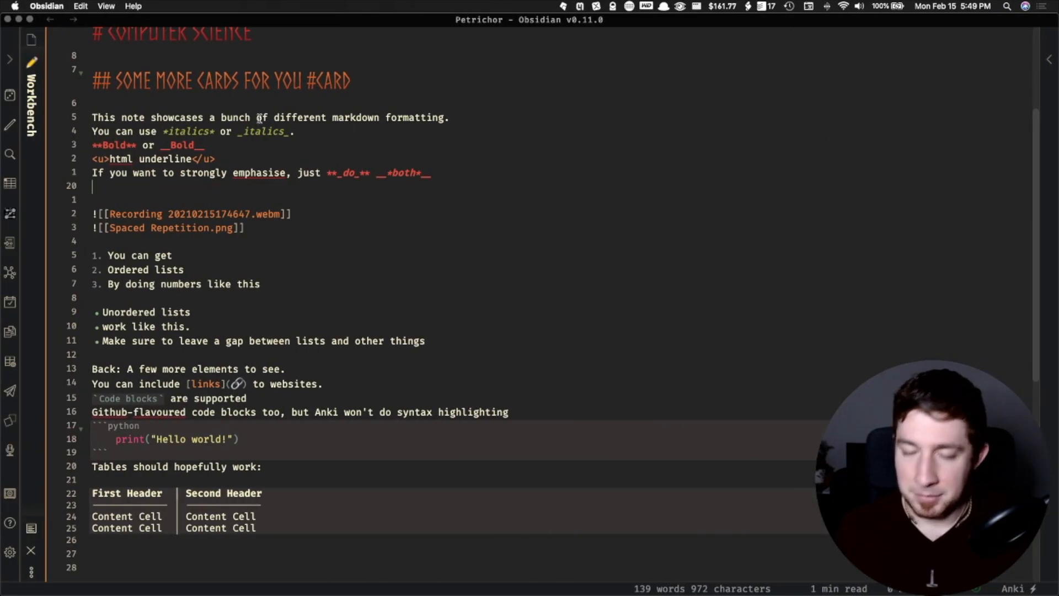
pyautogui.doubleClick(227, 81)
pyautogui.press('BackSpace')
pyautogui.press('BackSpace')
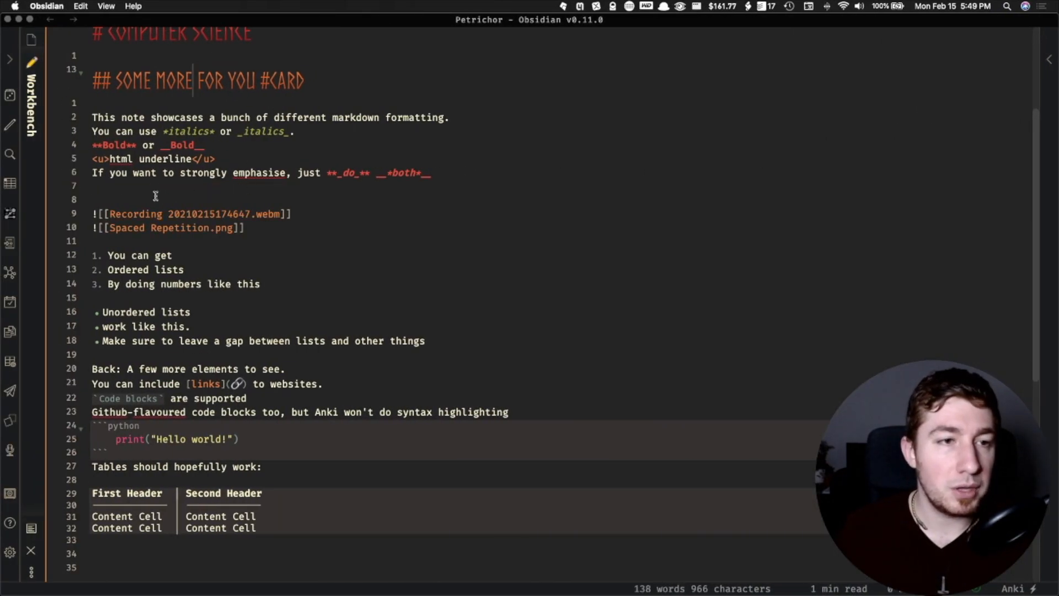
# Remove the blank lines around the recording and image embeds and the ordered and unordered lists, up to the Back line.
pyautogui.click(156, 199)
pyautogui.press('BackSpace')
pyautogui.press('BackSpace')
pyautogui.click(147, 214)
pyautogui.press('BackSpace')
pyautogui.click(157, 256)
pyautogui.press('BackSpace')
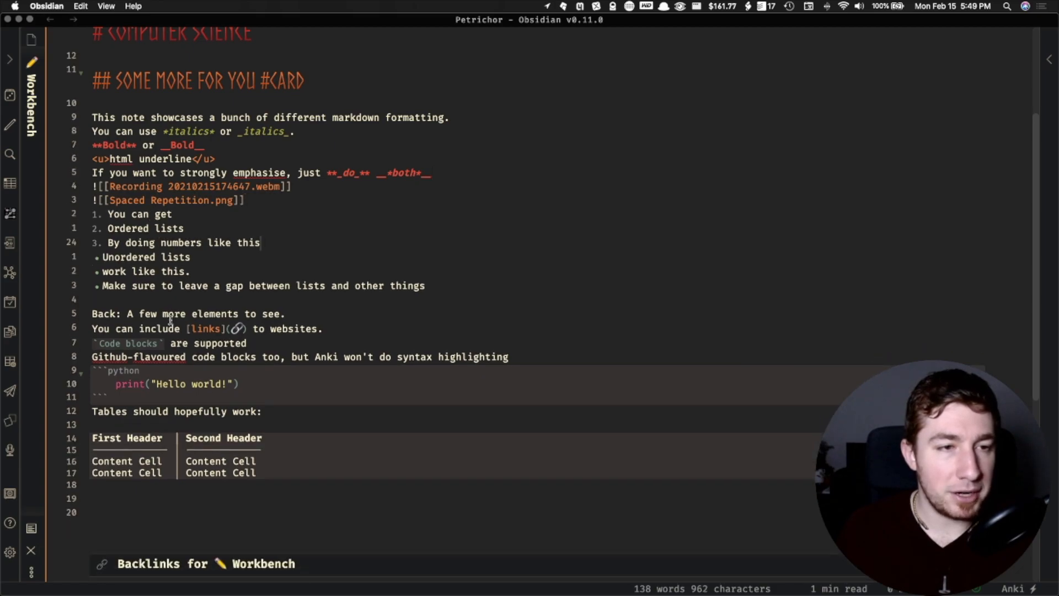
pyautogui.click(168, 303)
pyautogui.press('BackSpace')
# Remove the blank line above the table and generate flashcards from the note, placing the cursor at the card ID below the table.
pyautogui.click(141, 422)
pyautogui.click(150, 413)
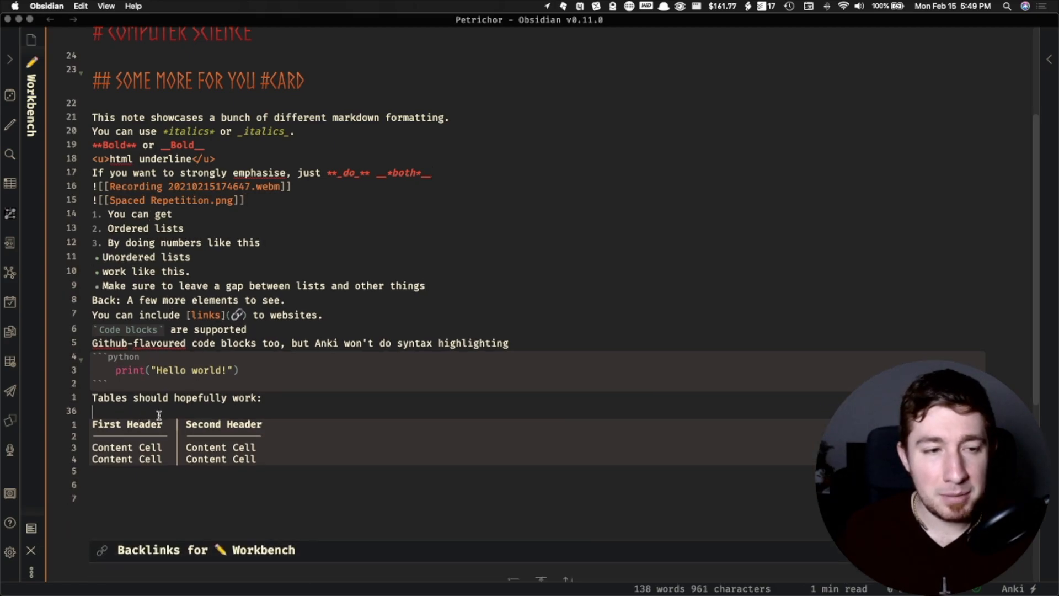
pyautogui.press('BackSpace')
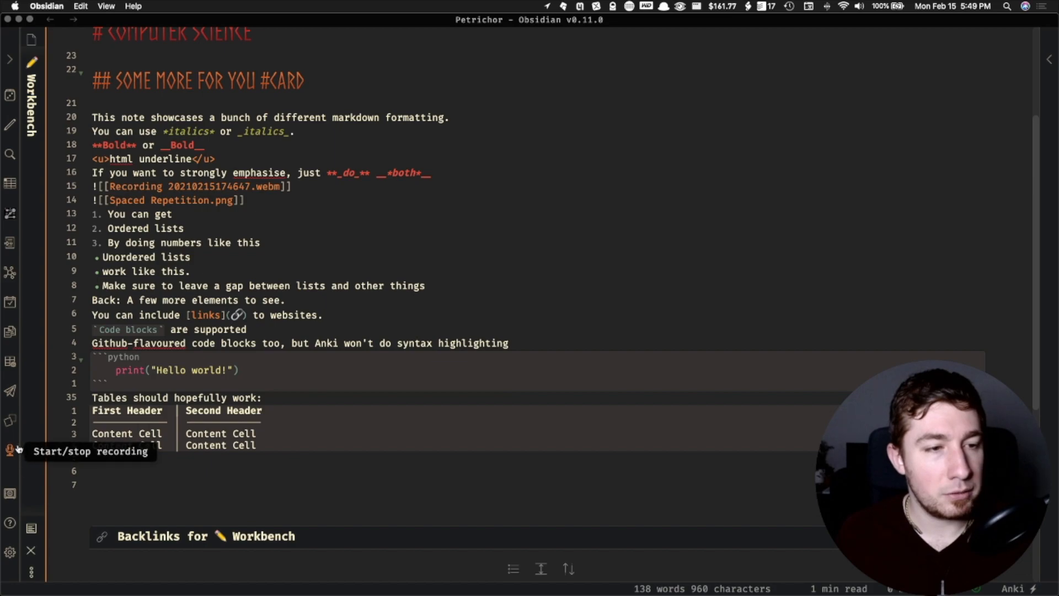
pyautogui.click(10, 421)
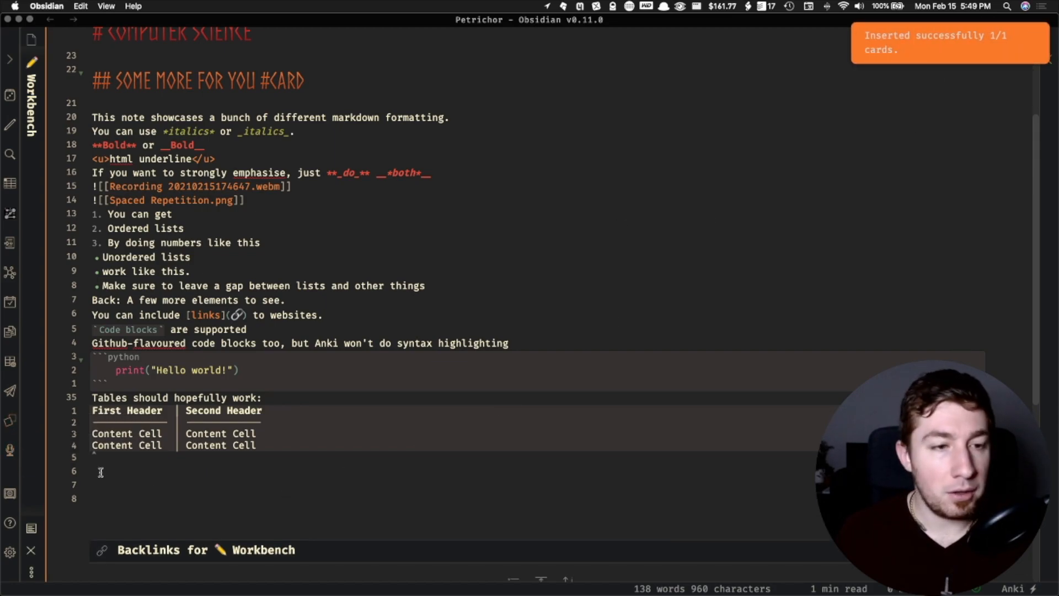
pyautogui.click(111, 458)
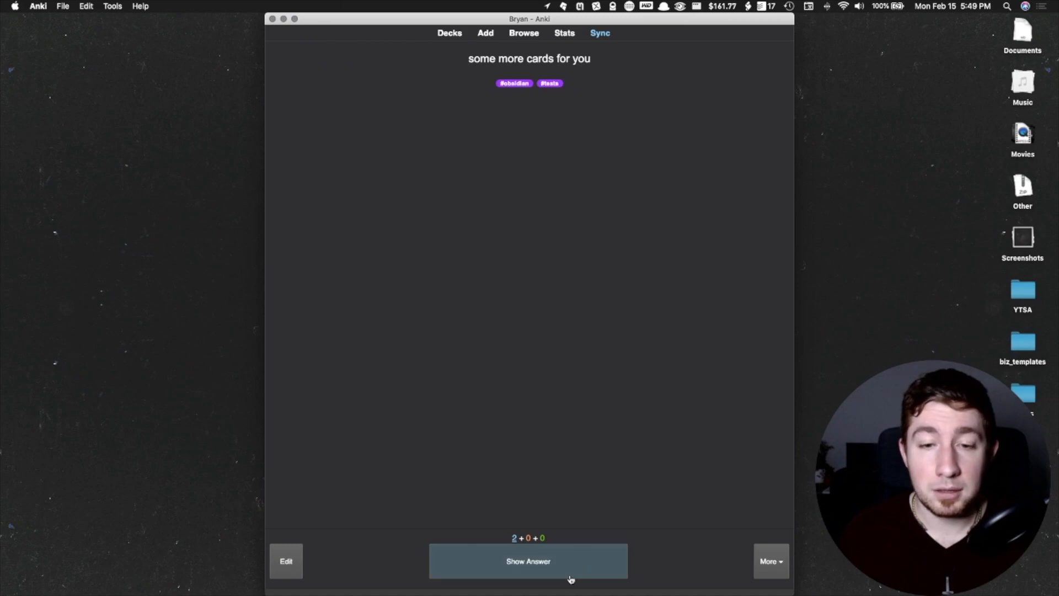
# In Anki, reveal the some more cards for you card and rate it Easy, and reveal the some more for you card's answer.
pyautogui.click(571, 574)
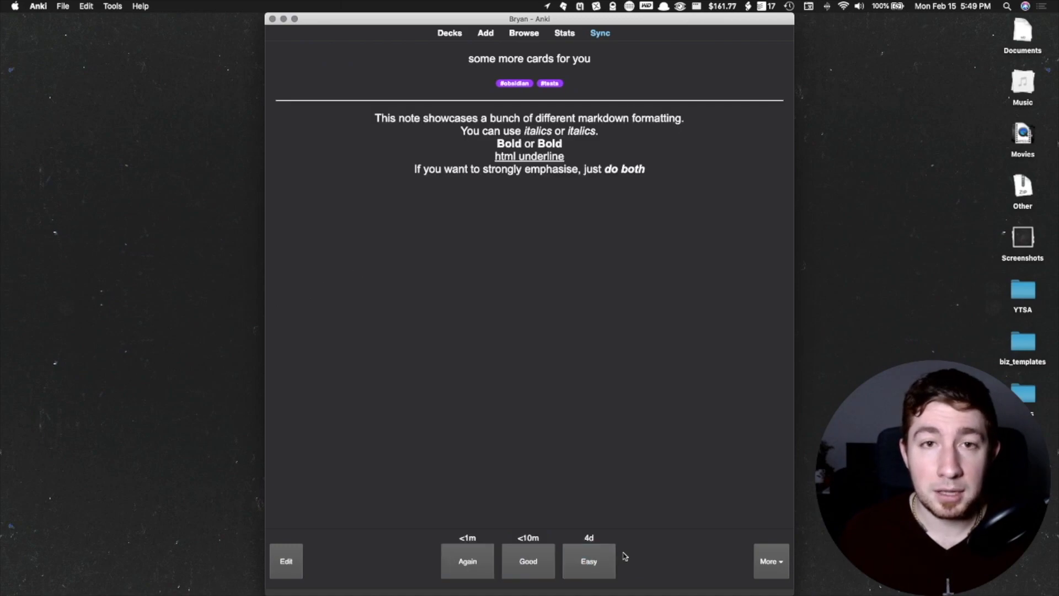
pyautogui.click(574, 565)
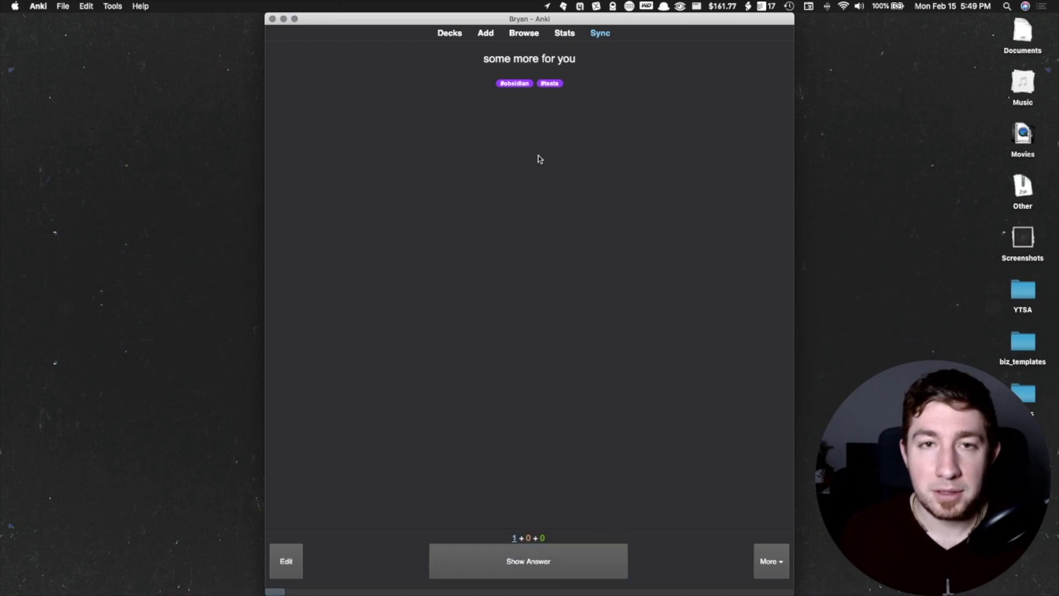
pyautogui.click(606, 567)
pyautogui.scroll(-2, 682, 209)
pyautogui.scroll(2, 681, 205)
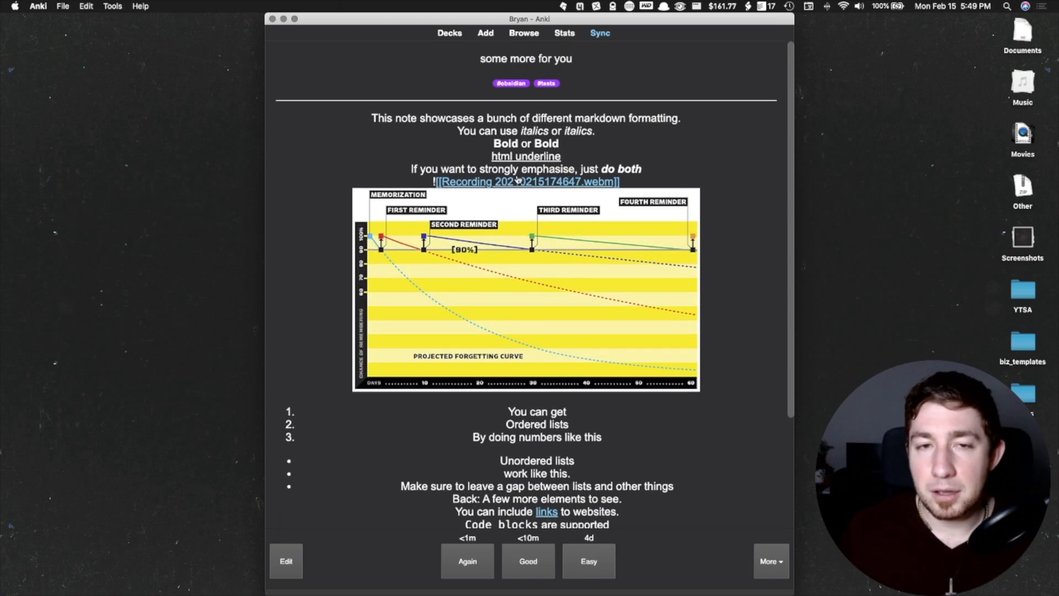
# Open the recording link from the Anki card, return to Anki, and examine the card's image, lists, code block and table.
pyautogui.click(591, 185)
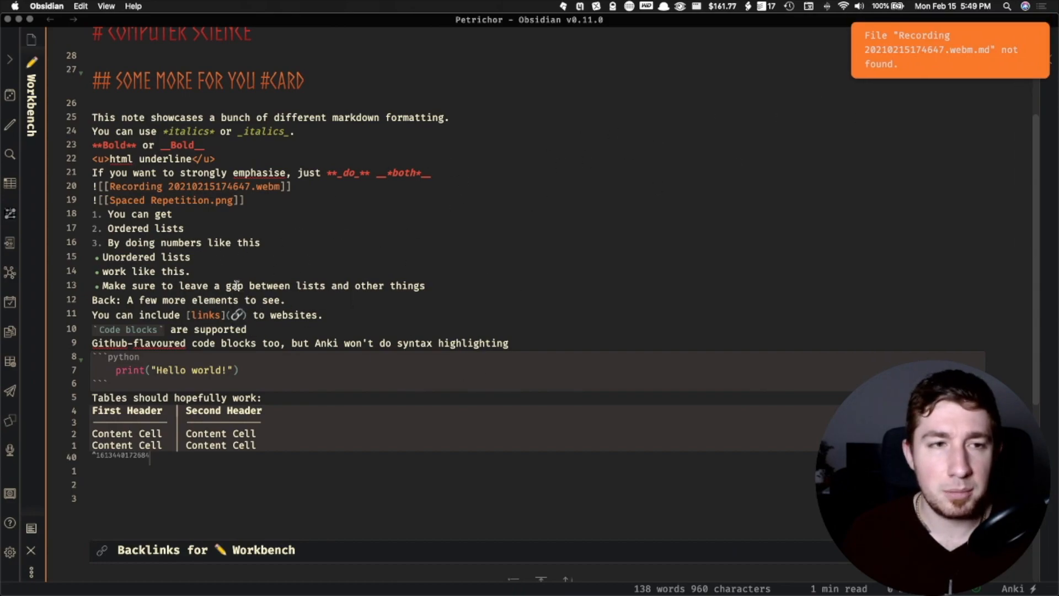
pyautogui.press('super+Tab')
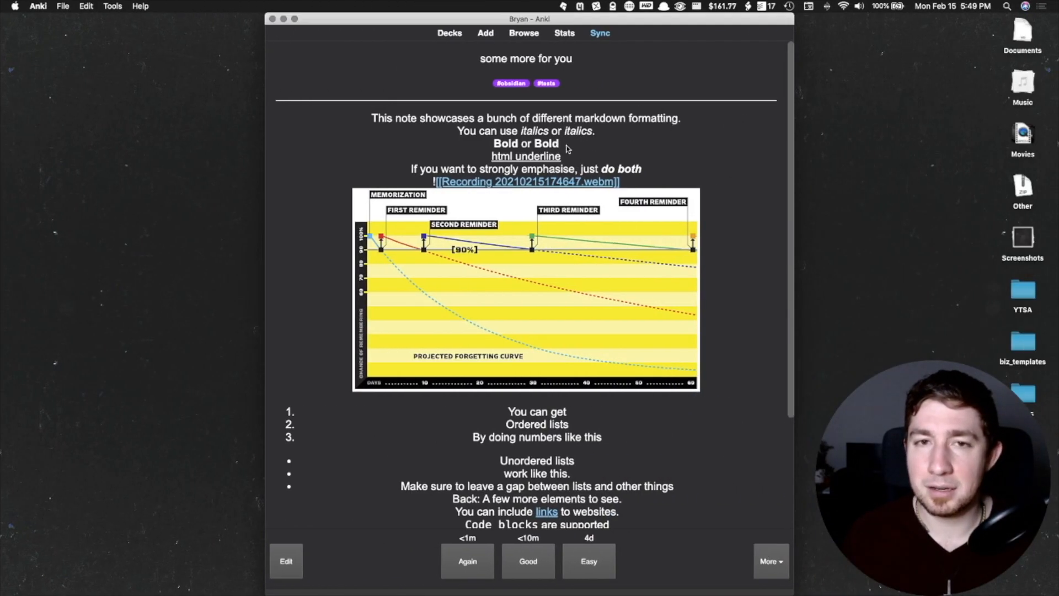
pyautogui.scroll(-5, 596, 154)
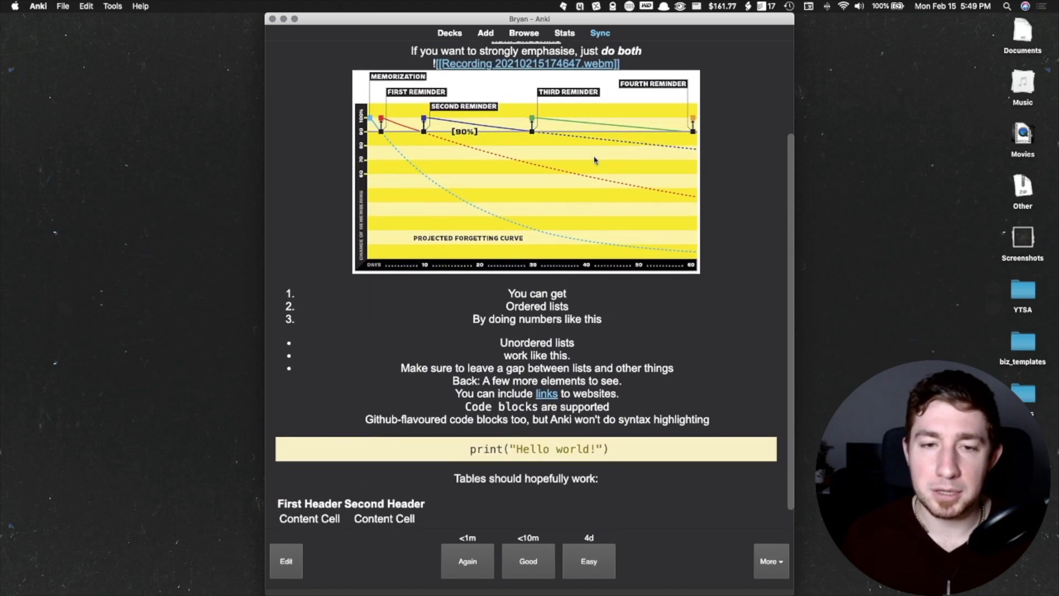
# Examine the Anki card from its table back to its front, and return to the Workbench note in Obsidian.
pyautogui.moveTo(509, 269); pyautogui.dragTo(508, 394)
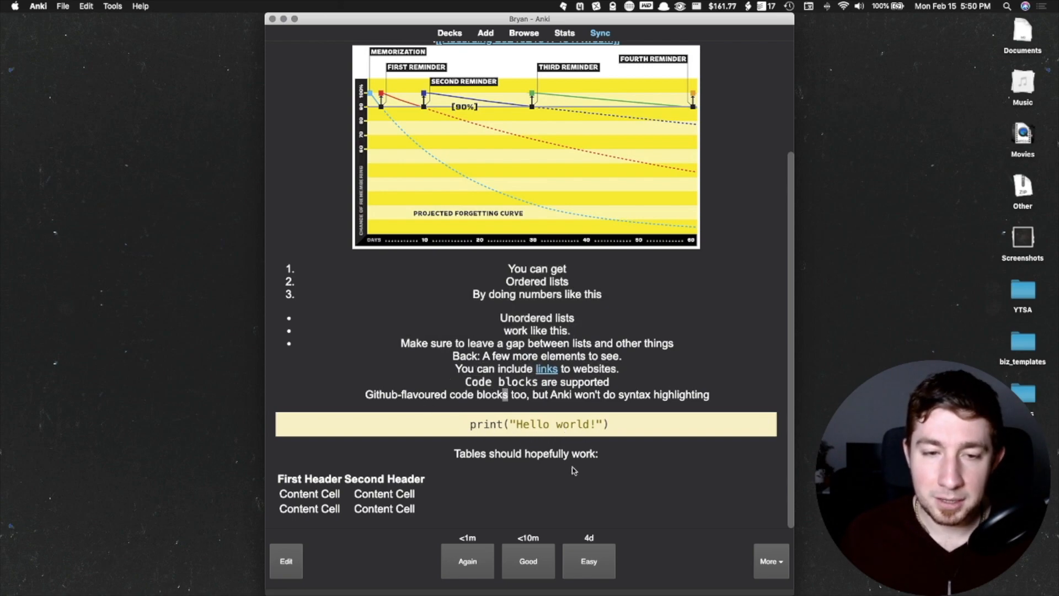
pyautogui.scroll(5, 495, 433)
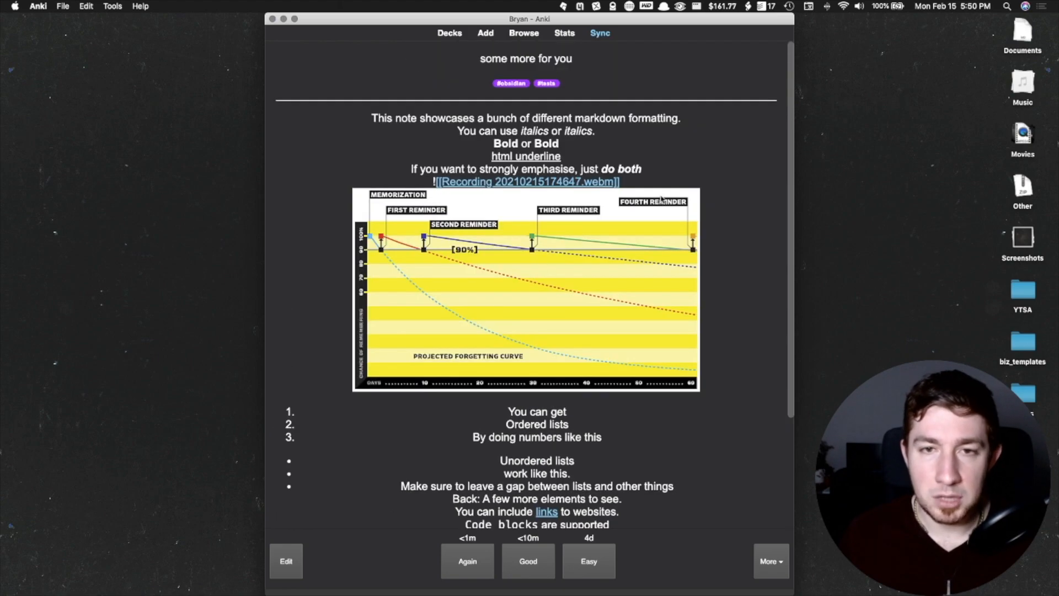
pyautogui.press('super+Tab')
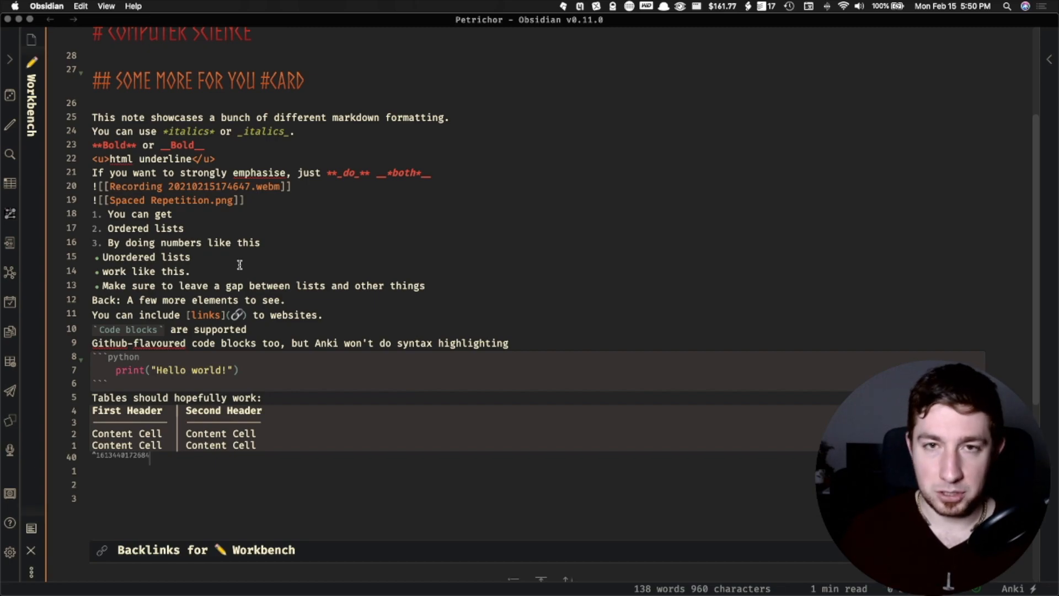
# Highlight the tests tag and the cards-deck line in the frontmatter of the Workbench note.
pyautogui.scroll(15, 240, 265)
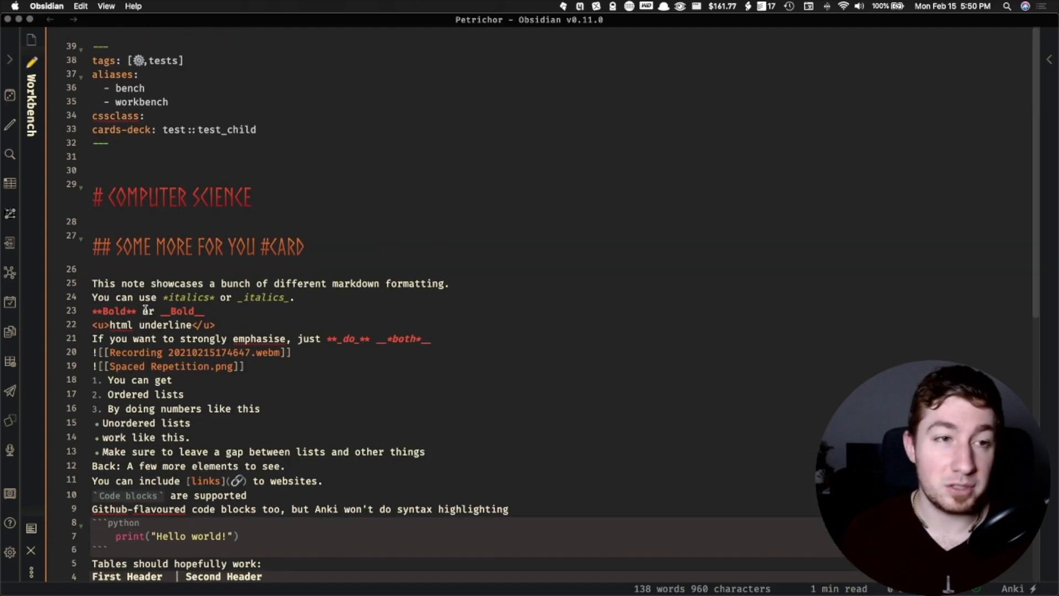
pyautogui.click(165, 61)
pyautogui.doubleClick(166, 61)
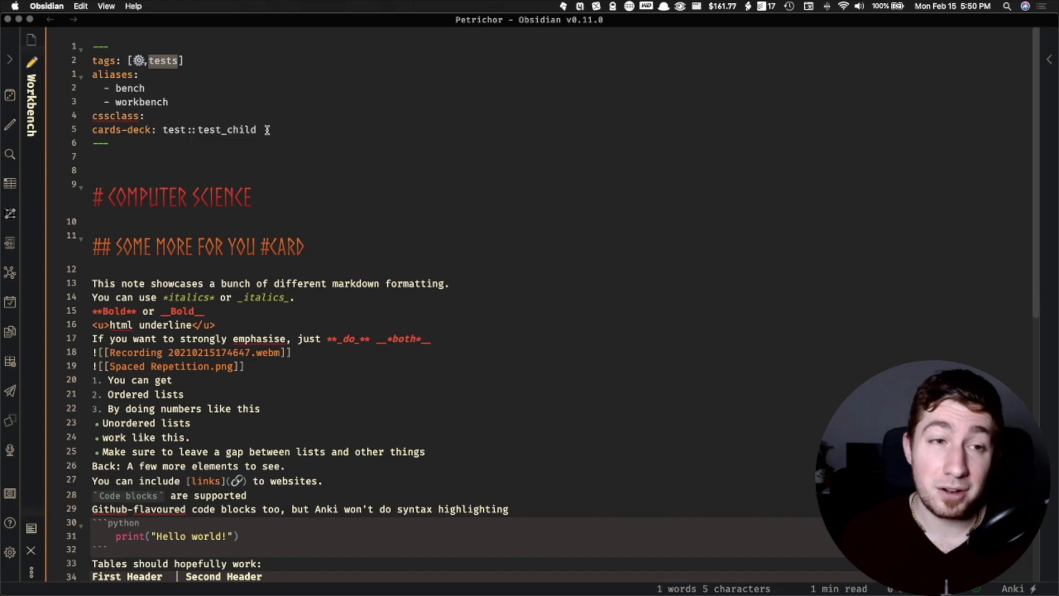
pyautogui.moveTo(260, 131); pyautogui.dragTo(127, 134)
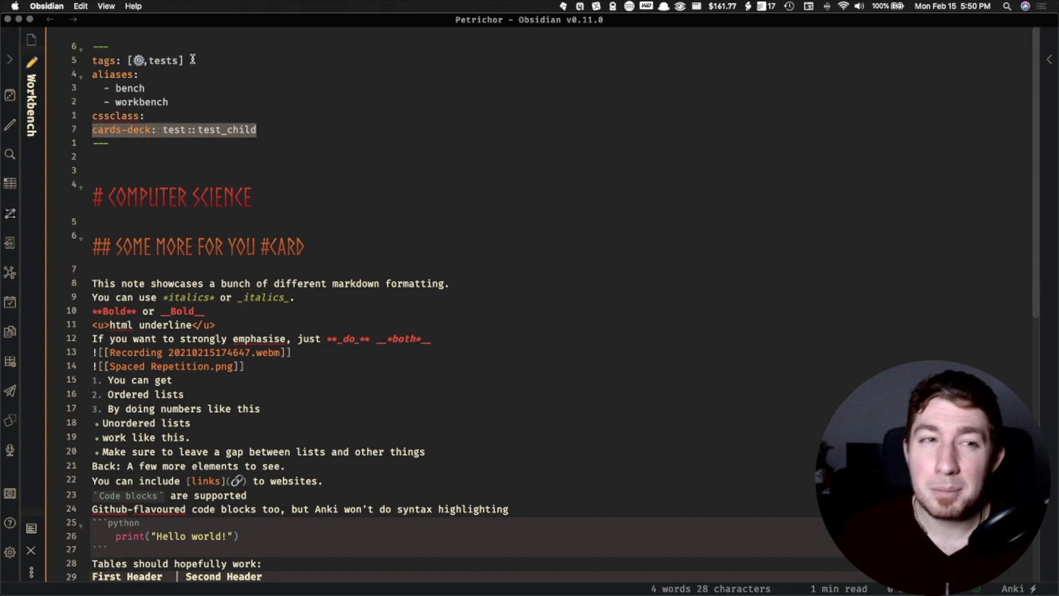
# Remove the tests tag, its comma and the square brackets from the tags line, keeping only the gear tag.
pyautogui.moveTo(190, 59); pyautogui.dragTo(133, 63)
pyautogui.doubleClick(156, 62)
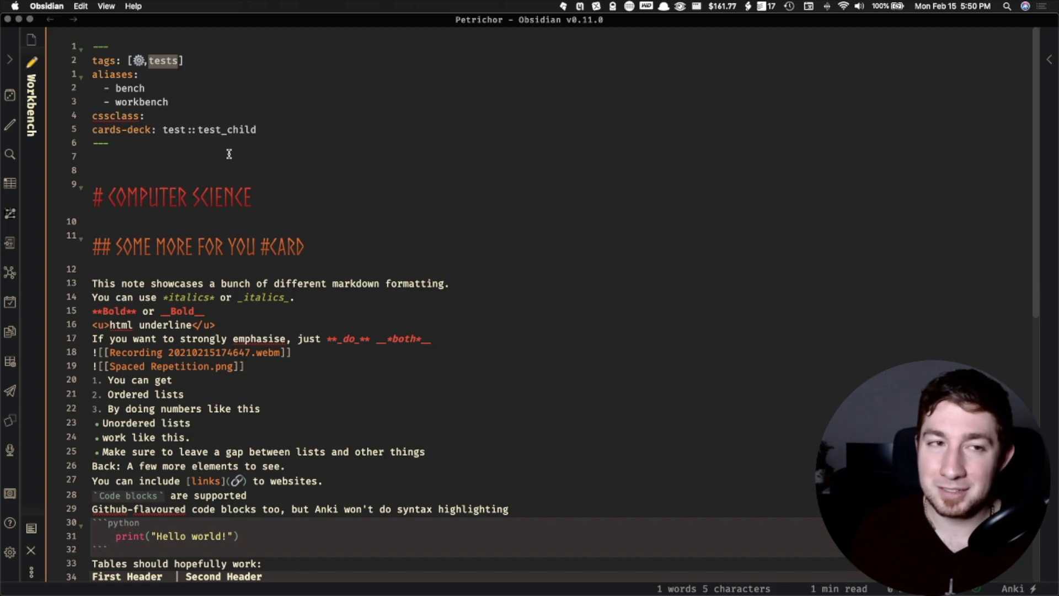
pyautogui.press('BackSpace')
pyautogui.press('BackSpace')
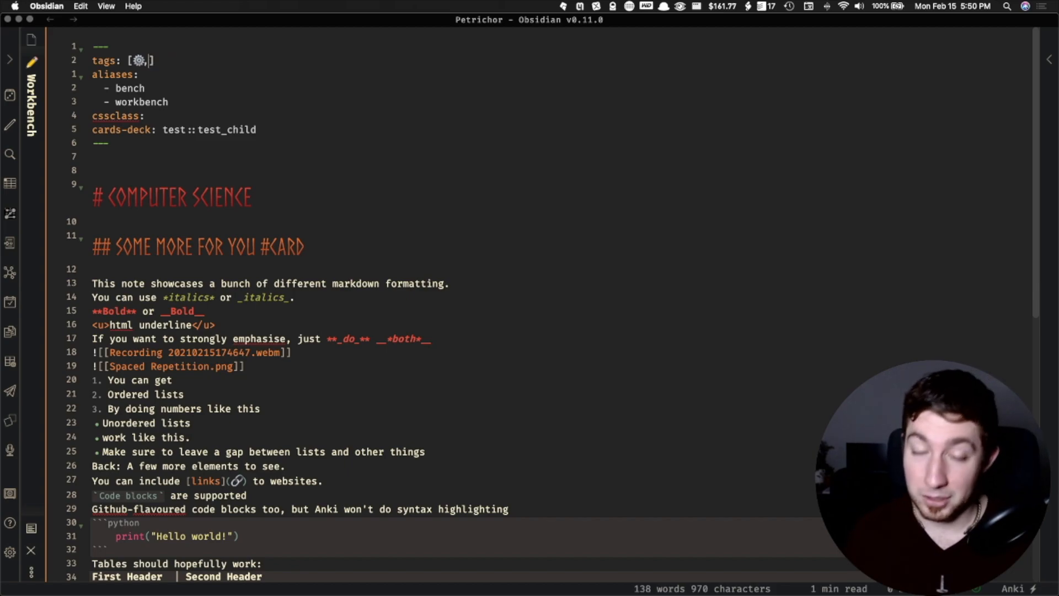
pyautogui.press('Delete')
pyautogui.press('Left')
pyautogui.press('BackSpace')
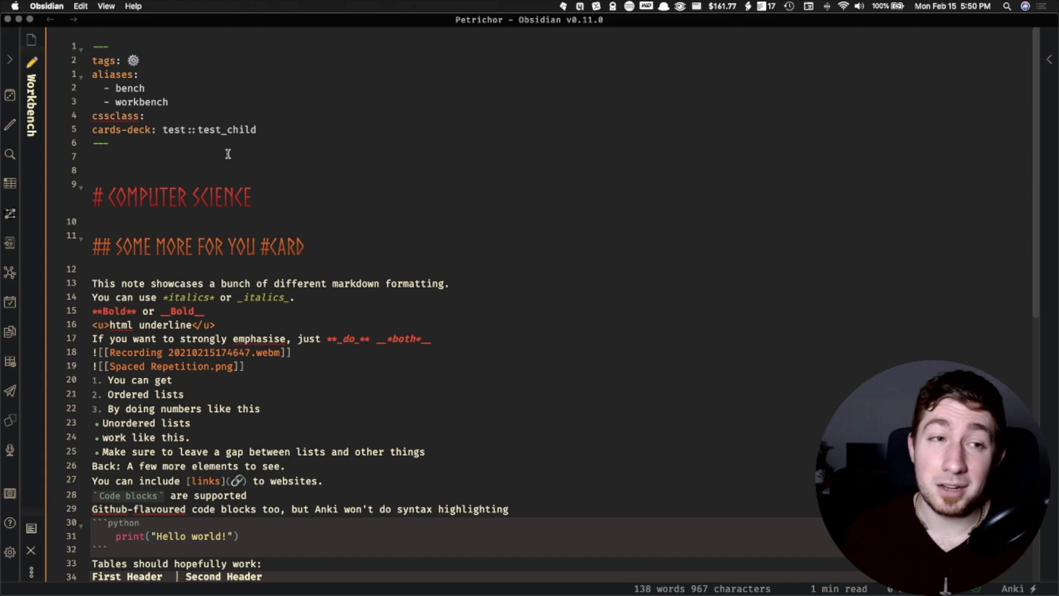
# Select the cards-deck: test::test_child line in the frontmatter, back to the end of the cssclass line.
pyautogui.moveTo(258, 131); pyautogui.dragTo(261, 118)
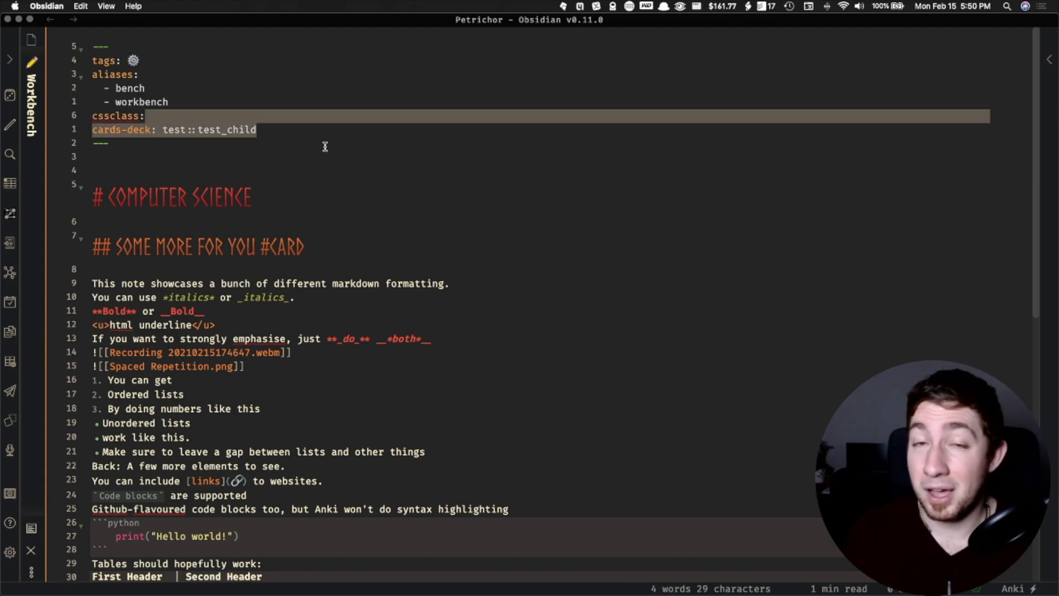